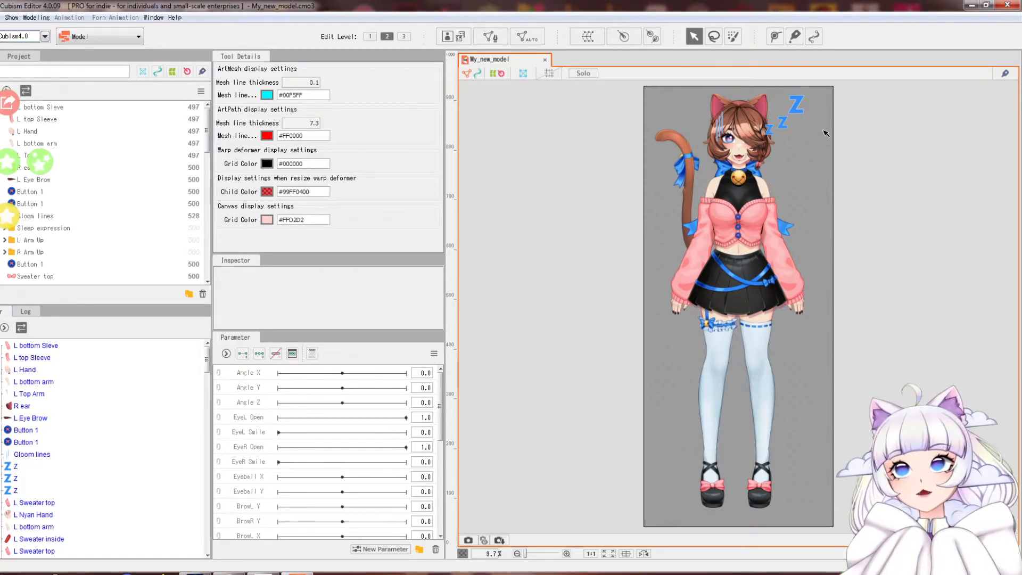
# Examine the model's head up close, including the braid, the hair and the mouth area.
pyautogui.scroll(4, 826, 133)
pyautogui.scroll(-1, 777, 318)
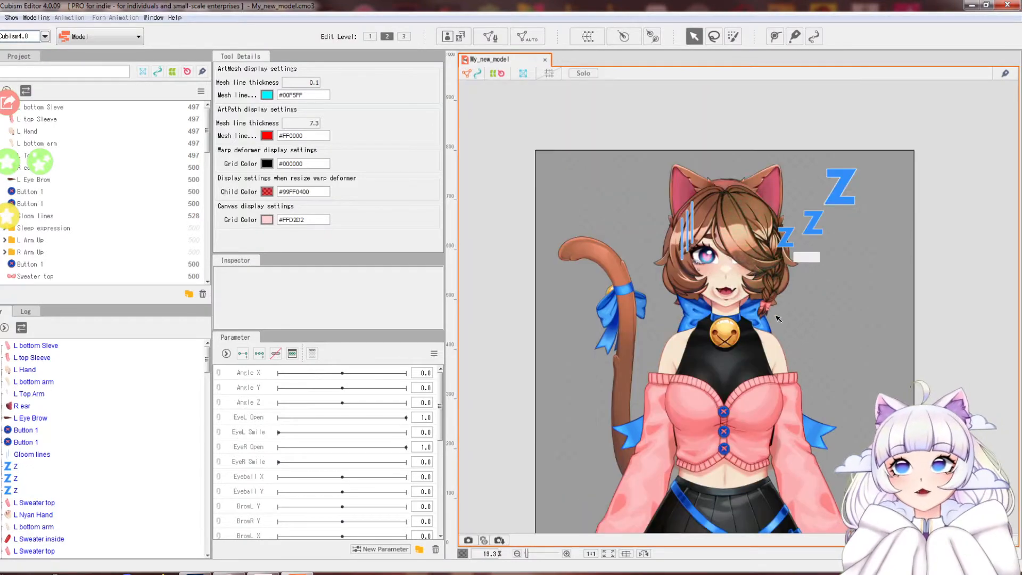
pyautogui.scroll(5, 778, 318)
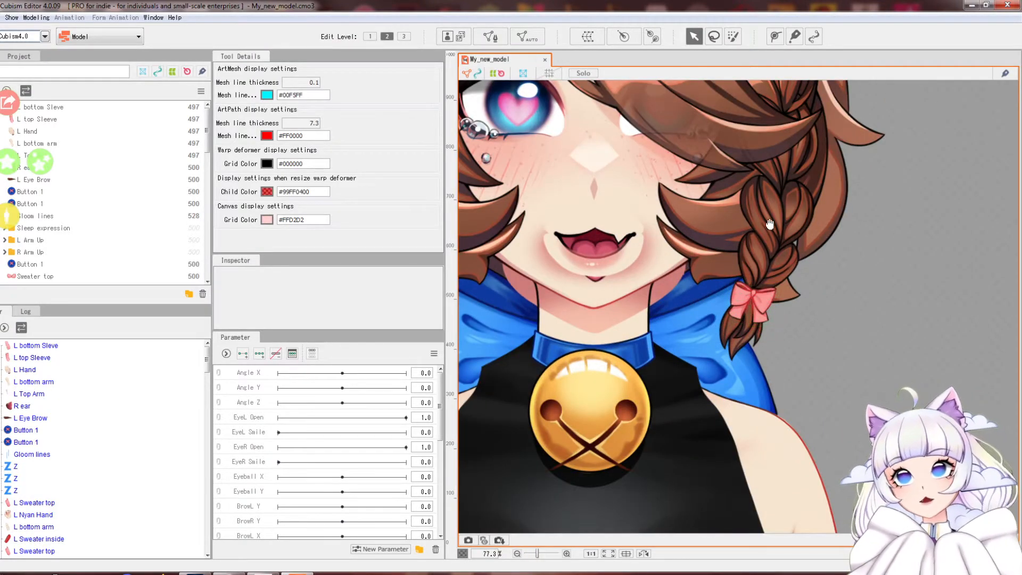
pyautogui.scroll(-3, 766, 228)
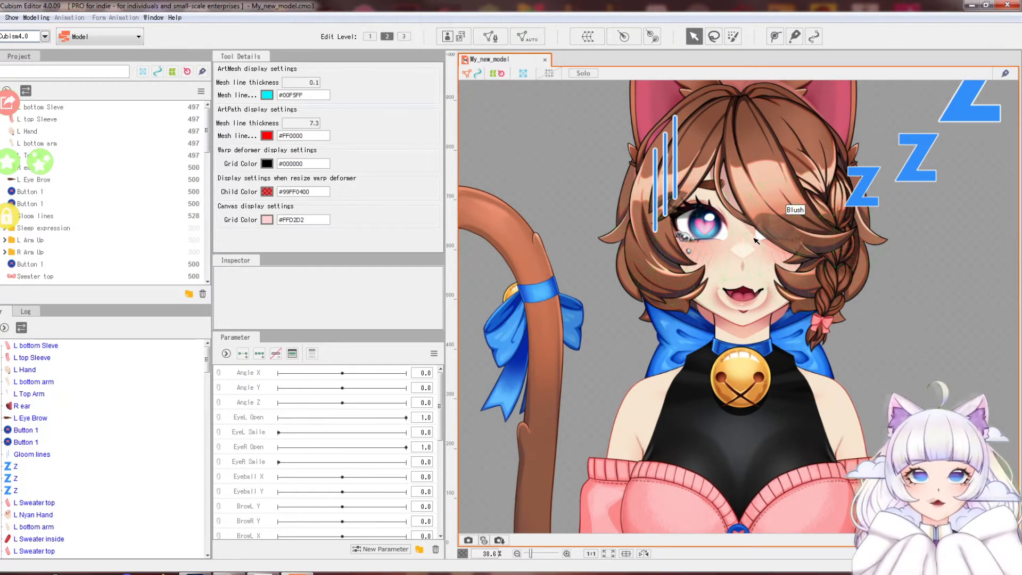
pyautogui.scroll(1, 729, 131)
pyautogui.scroll(1, 727, 127)
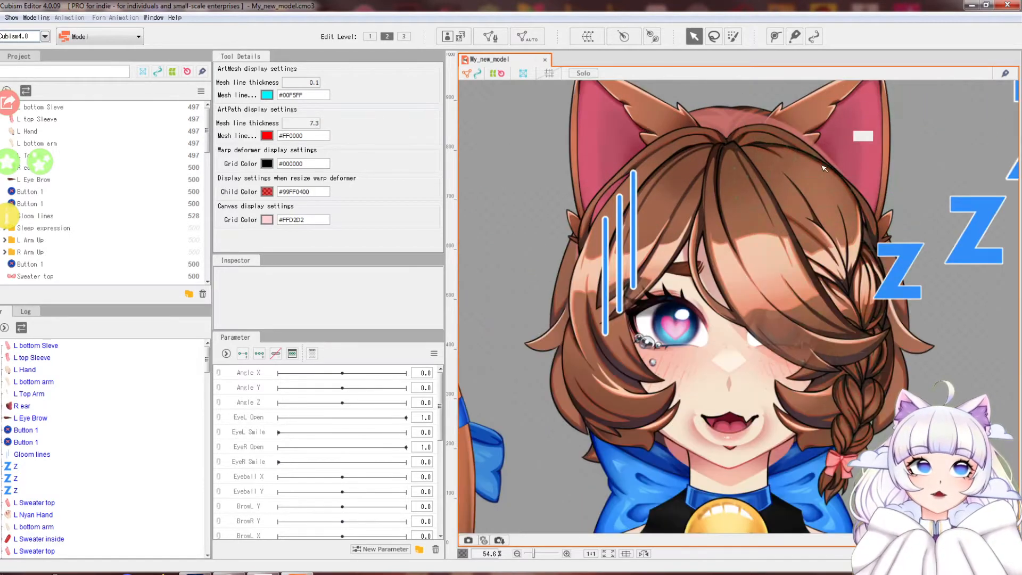
pyautogui.scroll(-4, 727, 128)
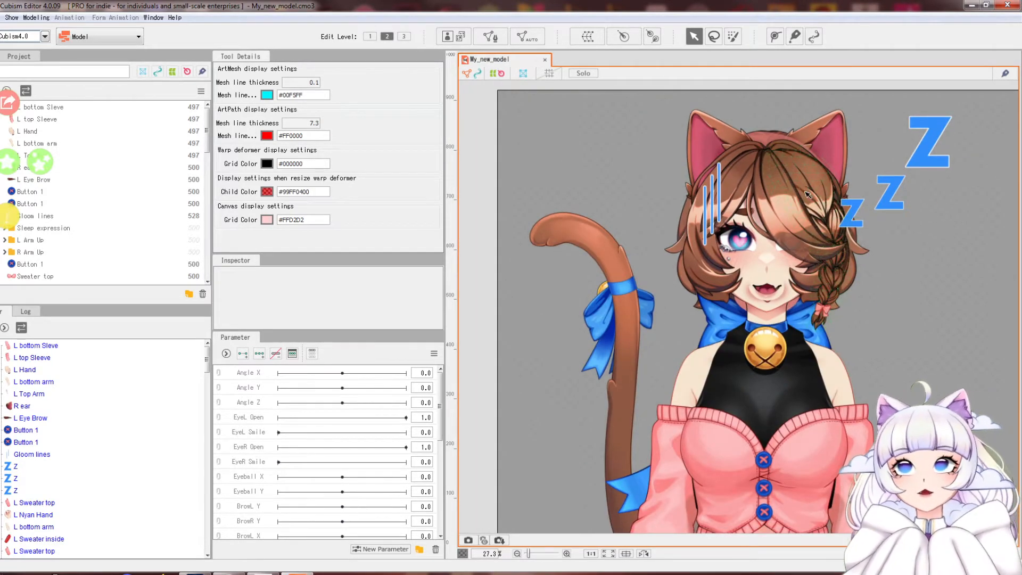
pyautogui.moveTo(782, 256); pyautogui.dragTo(740, 132)
pyautogui.moveTo(744, 369); pyautogui.dragTo(711, 180)
pyautogui.moveTo(703, 312); pyautogui.dragTo(703, 69)
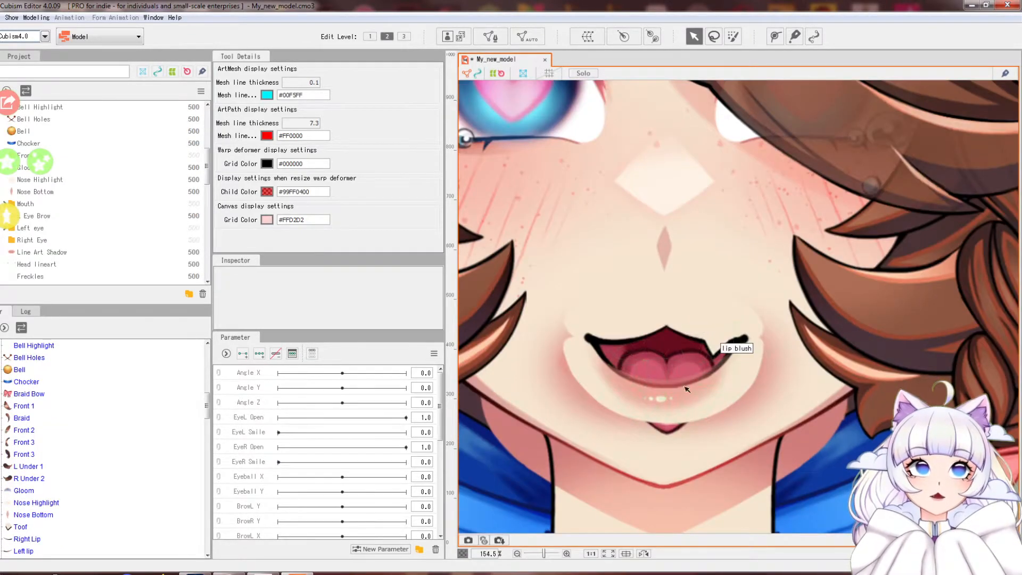
pyautogui.click(587, 411)
pyautogui.moveTo(634, 457); pyautogui.dragTo(641, 411)
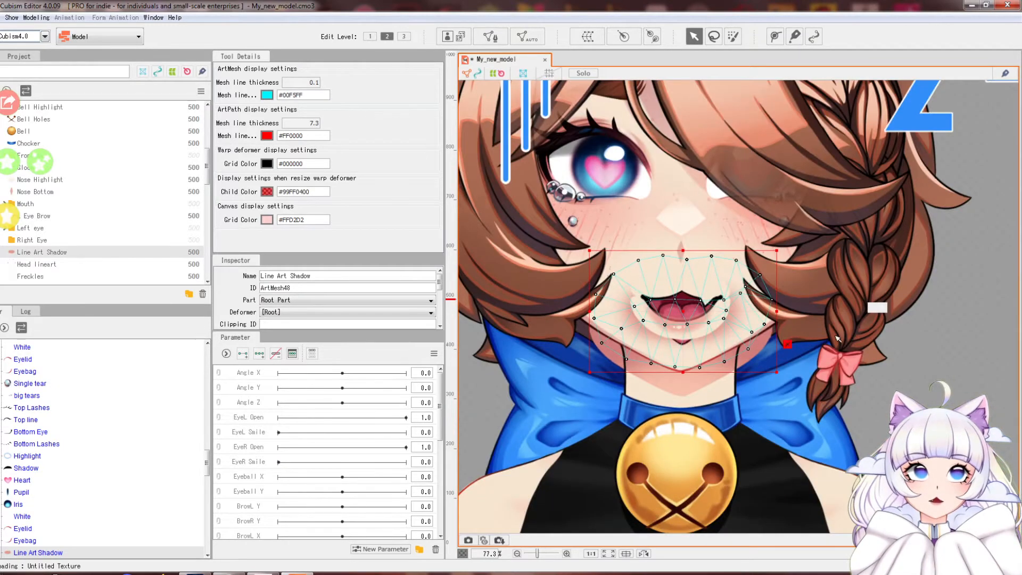
pyautogui.press('Escape')
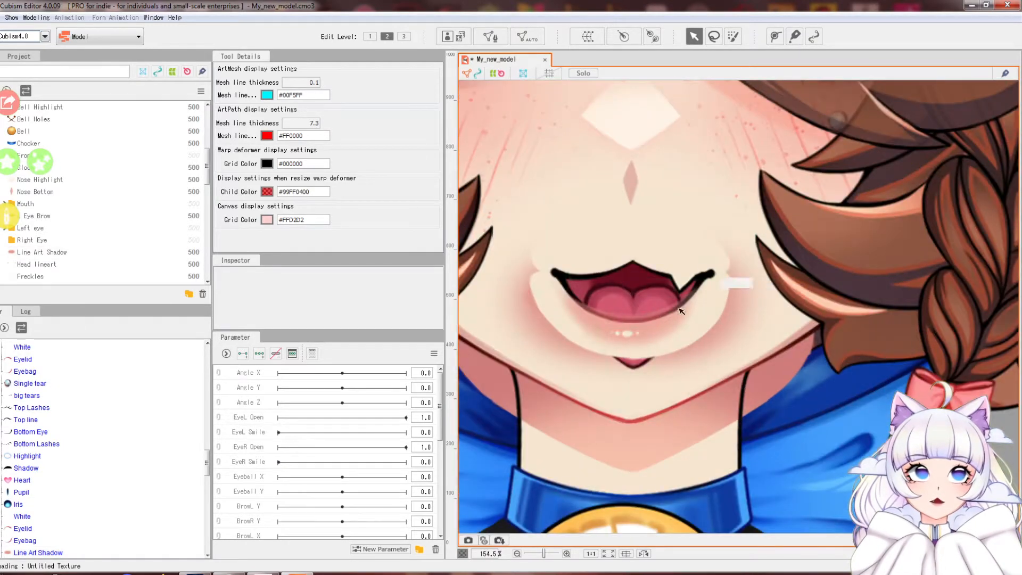
# Try moving the Ellipse 2 and Throat meshes away from the mouth, undoing each move.
pyautogui.click(630, 272)
pyautogui.scroll(2, 77, 420)
pyautogui.click(49, 401)
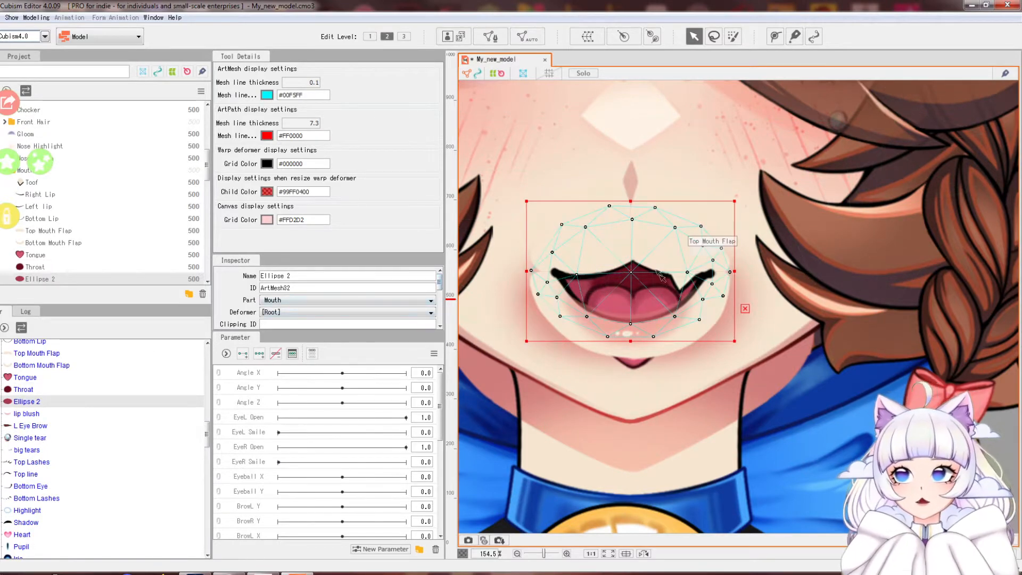
pyautogui.moveTo(631, 273); pyautogui.dragTo(617, 417)
pyautogui.hotkey('ctrl', 'z')
pyautogui.click(9, 392)
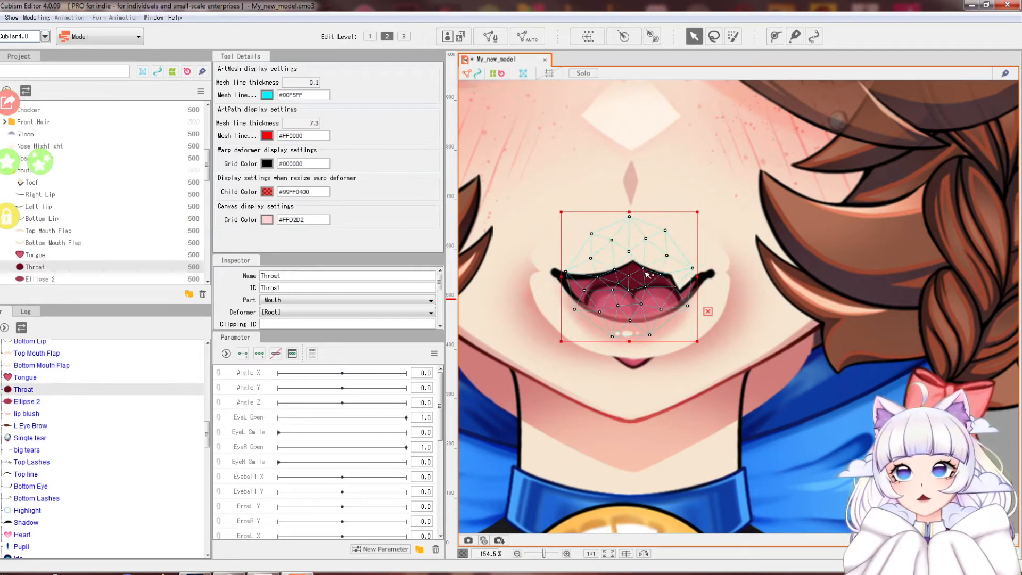
pyautogui.moveTo(635, 282); pyautogui.dragTo(605, 399)
pyautogui.hotkey('ctrl', 'z')
pyautogui.click(27, 402)
pyautogui.moveTo(711, 277); pyautogui.dragTo(755, 459)
pyautogui.hotkey('ctrl', 'z')
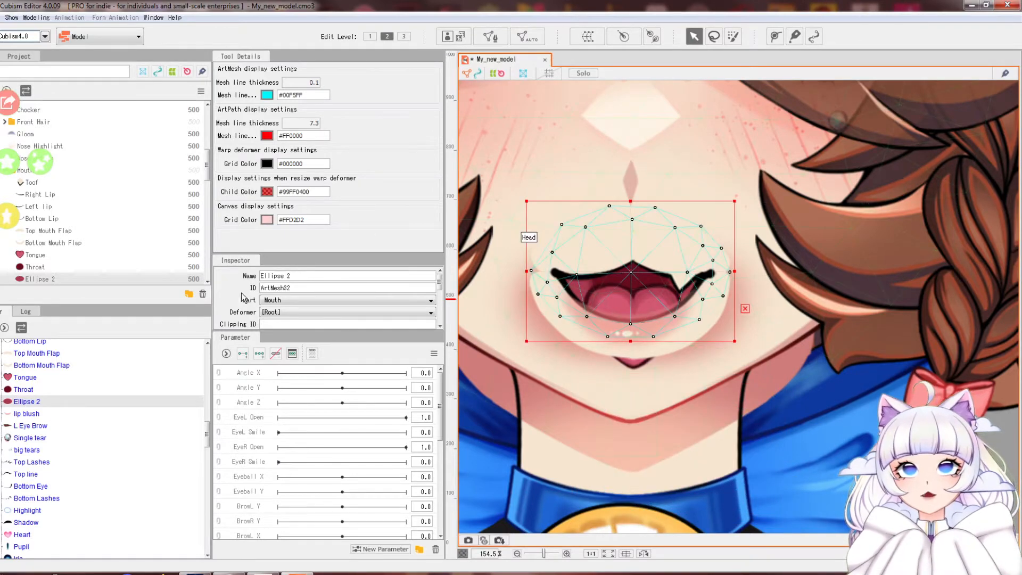
# Copy the ID ArtMesh32 of the mouth mesh Ellipse 2.
pyautogui.doubleClick(296, 287)
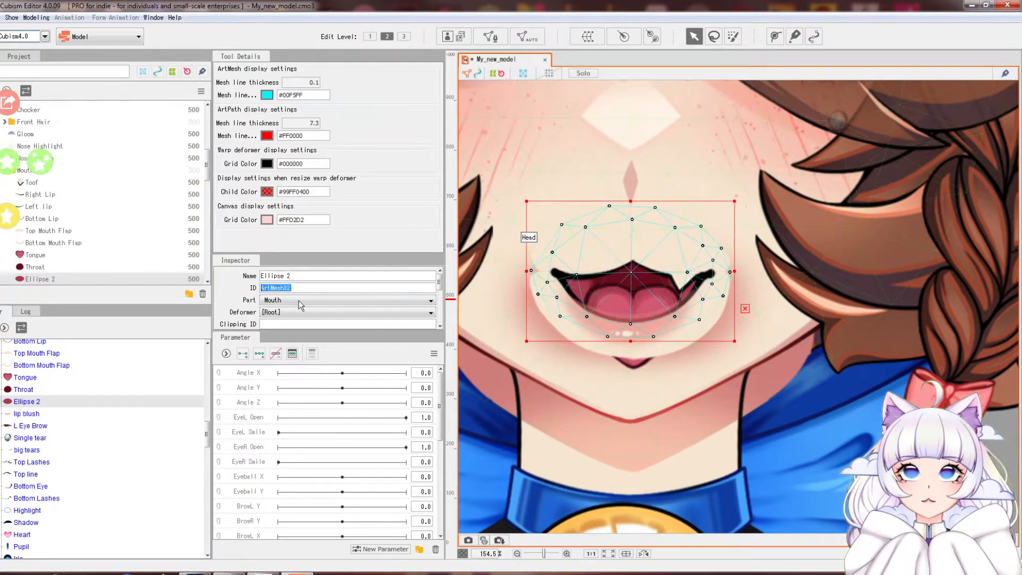
pyautogui.rightClick(279, 287)
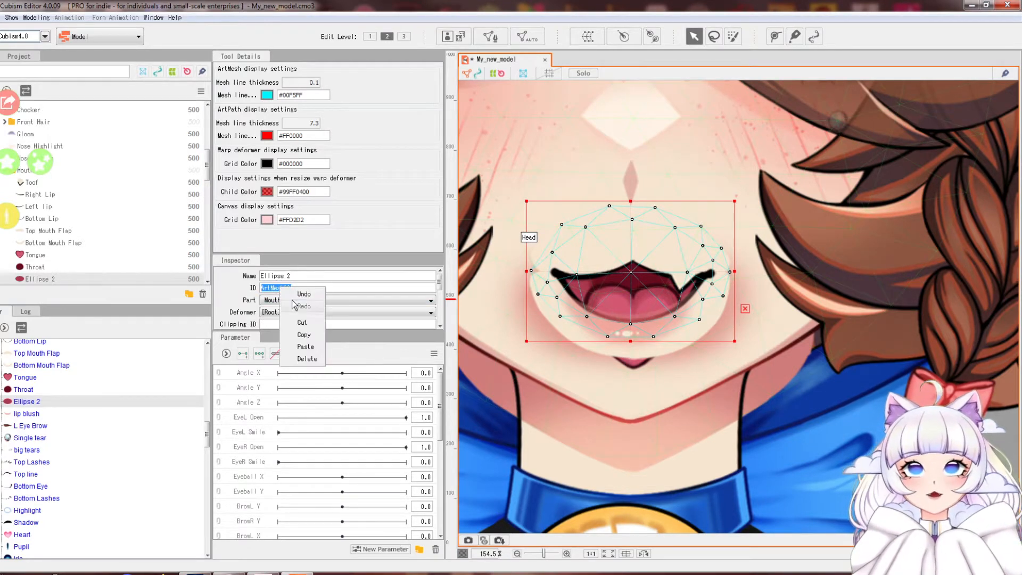
pyautogui.click(222, 282)
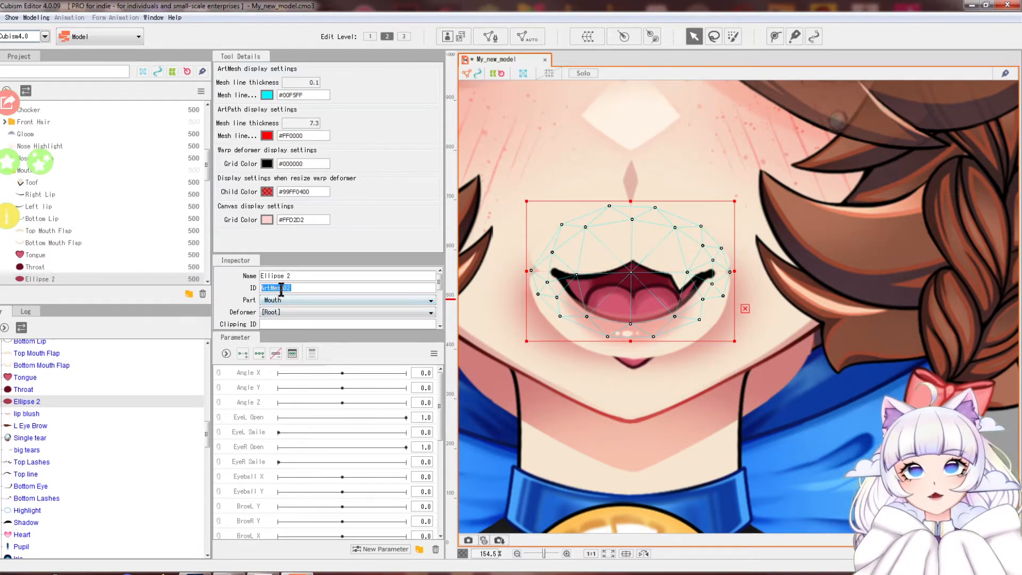
pyautogui.click(20, 389)
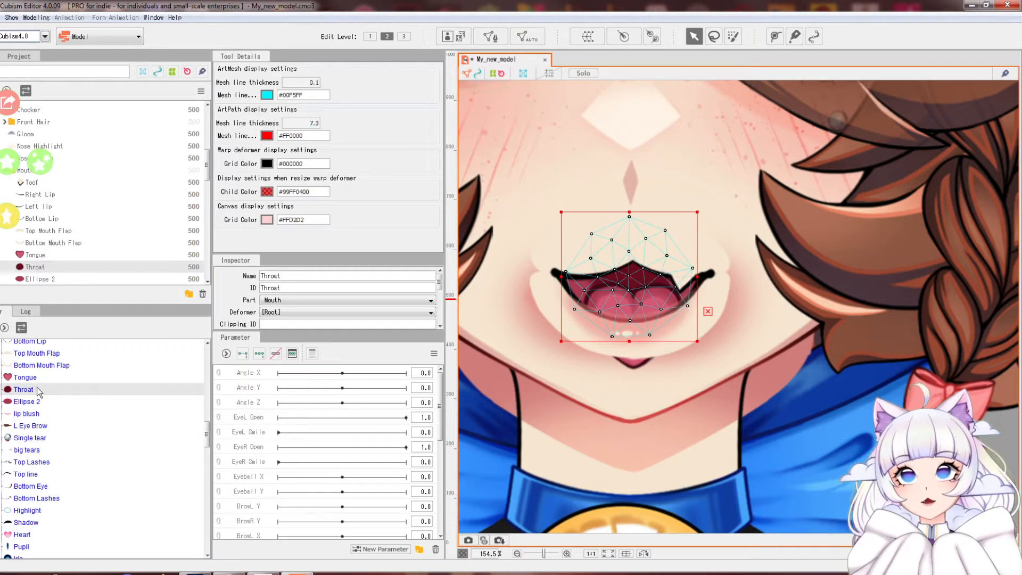
pyautogui.click(26, 402)
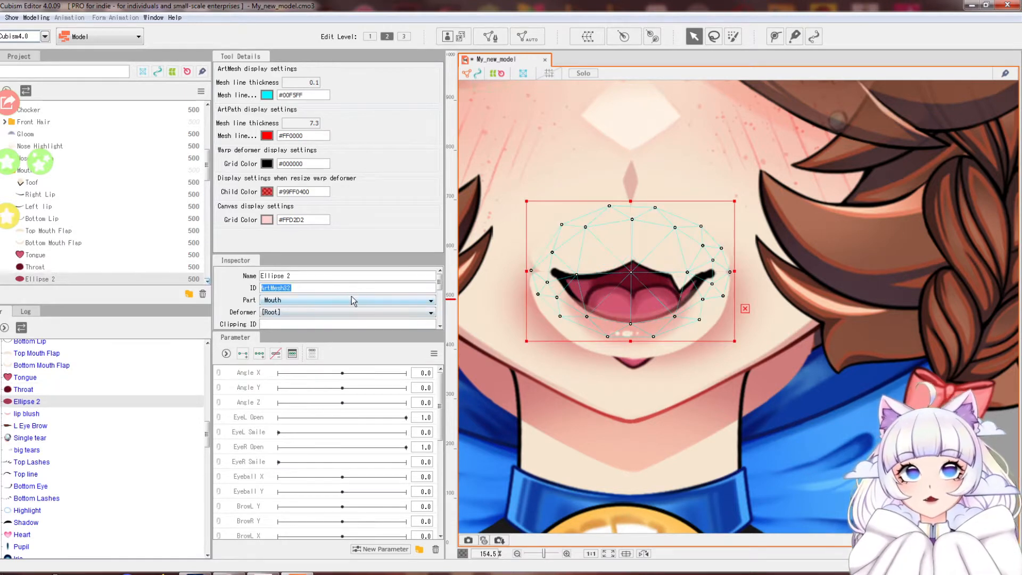
# Set the clipping ID of both the Tongue and Throat meshes to ArtMesh32.
pyautogui.click(25, 379)
pyautogui.keyDown('ctrl'); pyautogui.click(23, 391); pyautogui.keyUp('ctrl')
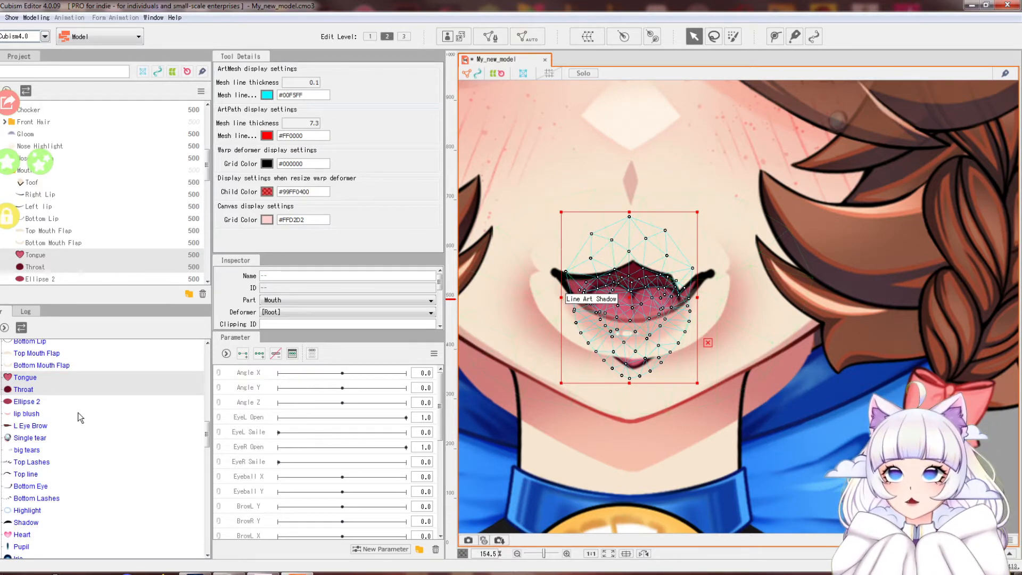
pyautogui.scroll(2, 78, 416)
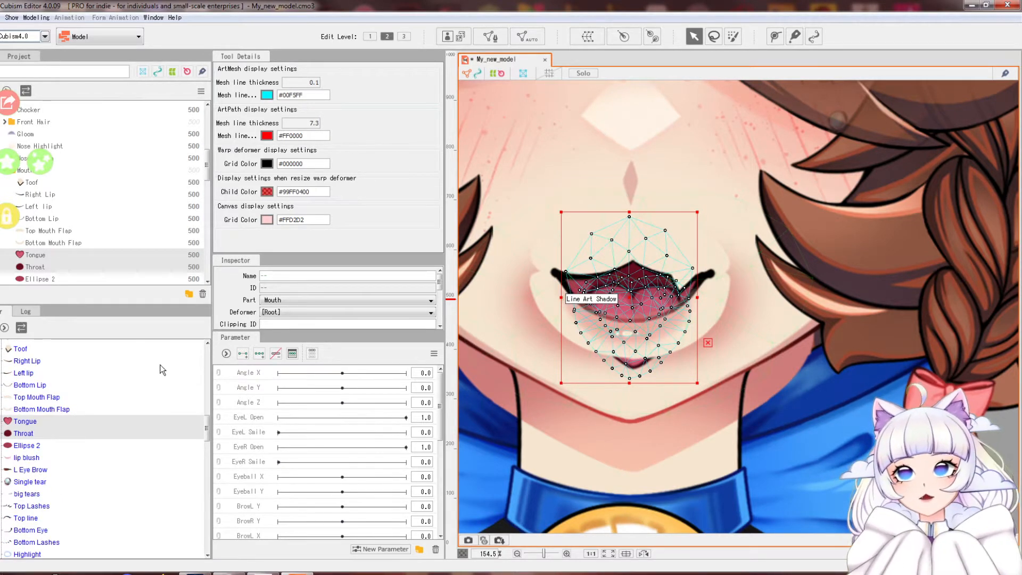
pyautogui.click(297, 323)
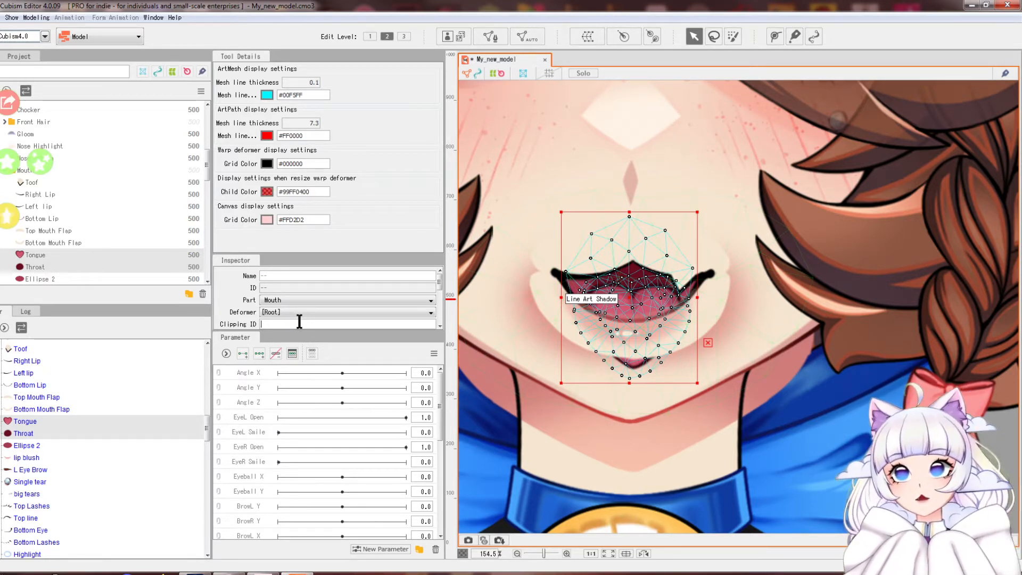
pyautogui.rightClick(300, 323)
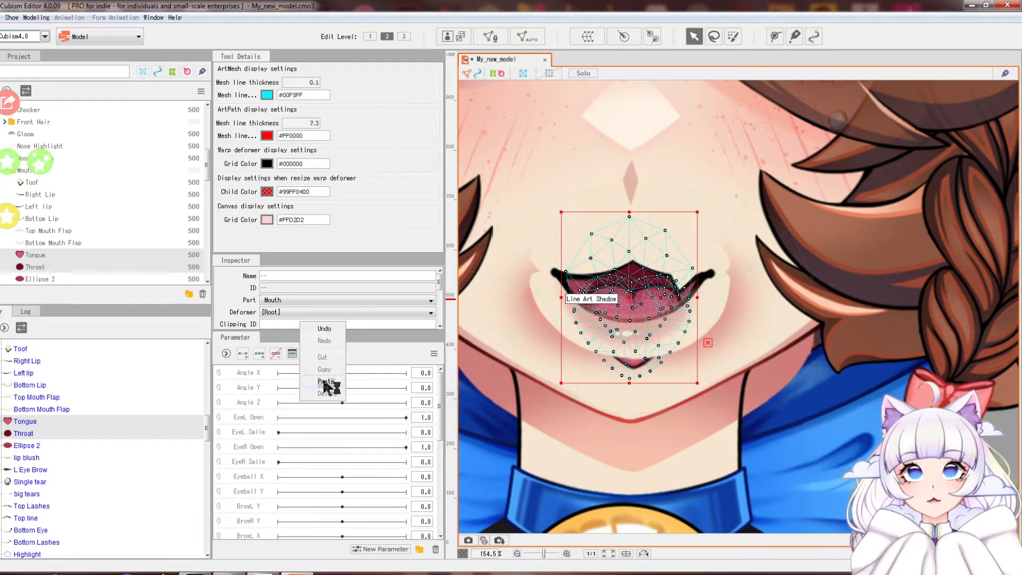
pyautogui.click(269, 323)
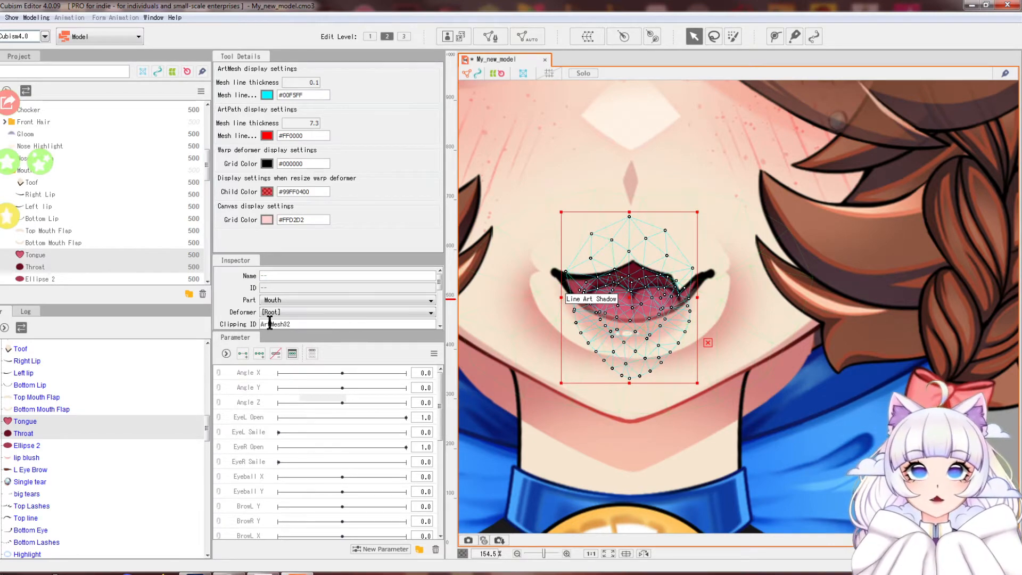
# Test the clipping by moving Ellipse 2 off the mouth, undo the move and deselect the mesh.
pyautogui.scroll(-2, 643, 329)
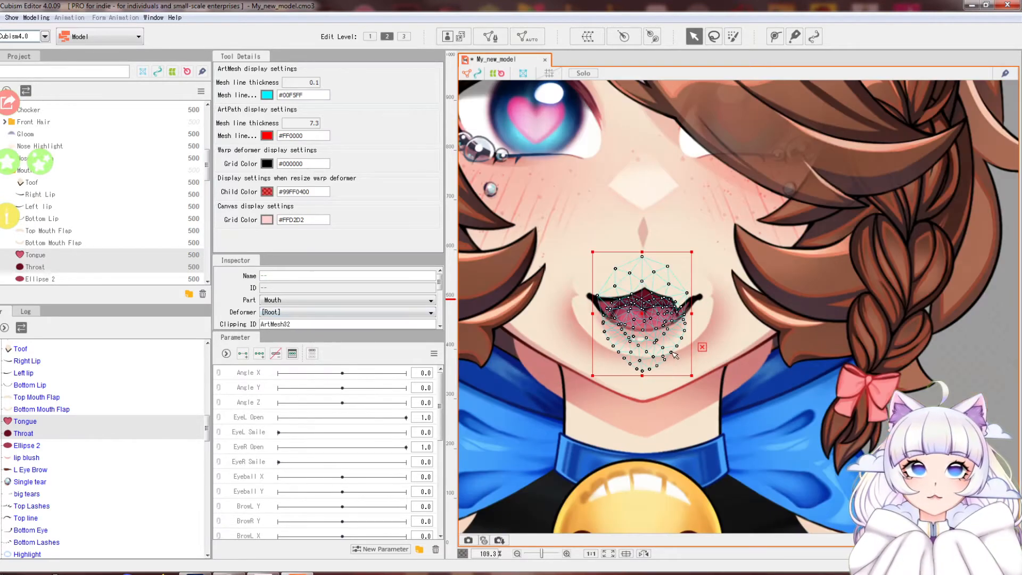
pyautogui.scroll(2, 643, 328)
pyautogui.moveTo(643, 329); pyautogui.dragTo(634, 355)
pyautogui.click(27, 445)
pyautogui.moveTo(629, 287); pyautogui.dragTo(562, 454)
pyautogui.hotkey('ctrl', 'z')
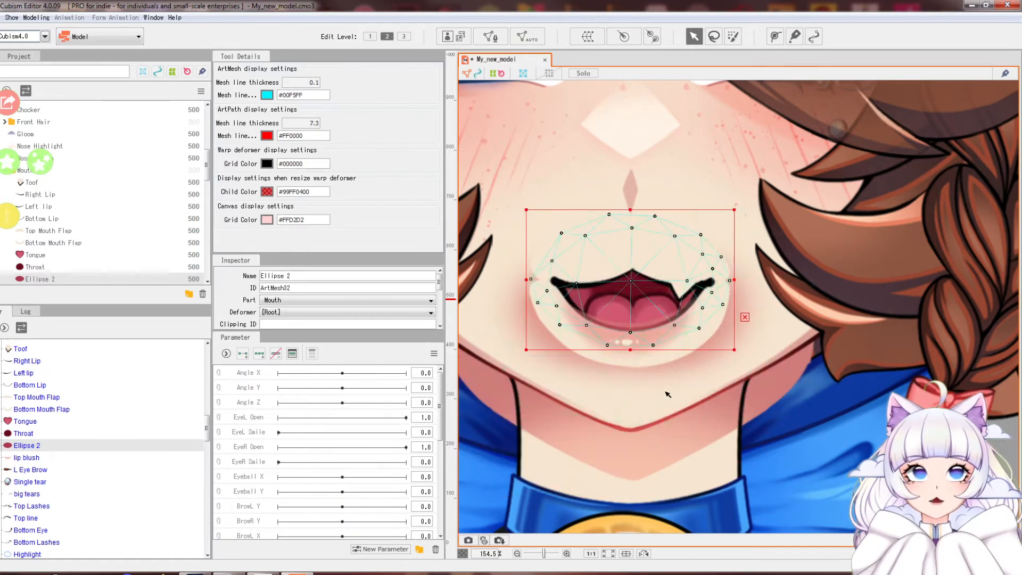
pyautogui.scroll(-2, 671, 355)
pyautogui.scroll(-1, 713, 405)
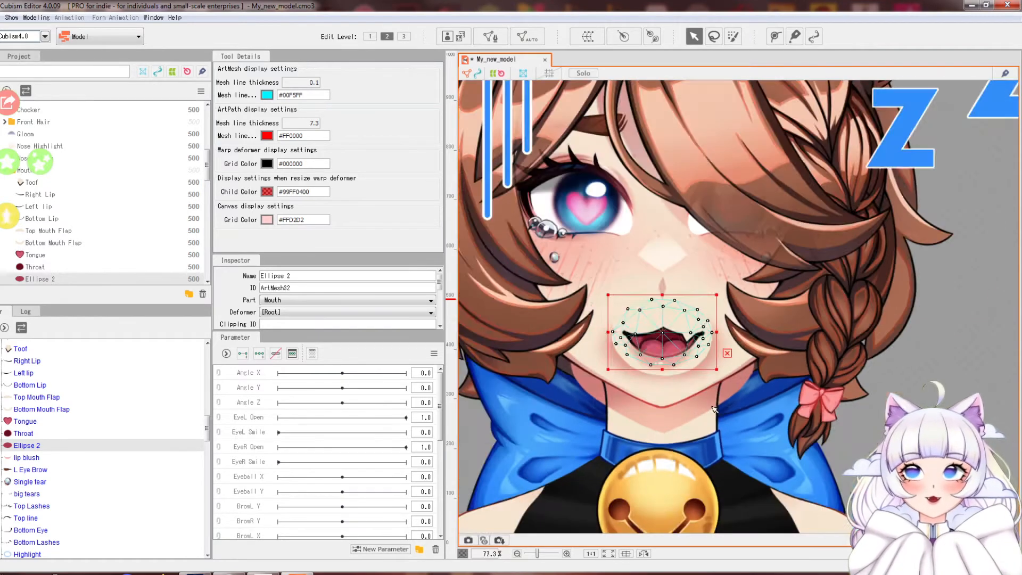
pyautogui.click(978, 349)
pyautogui.scroll(-2, 796, 346)
pyautogui.scroll(3, 799, 348)
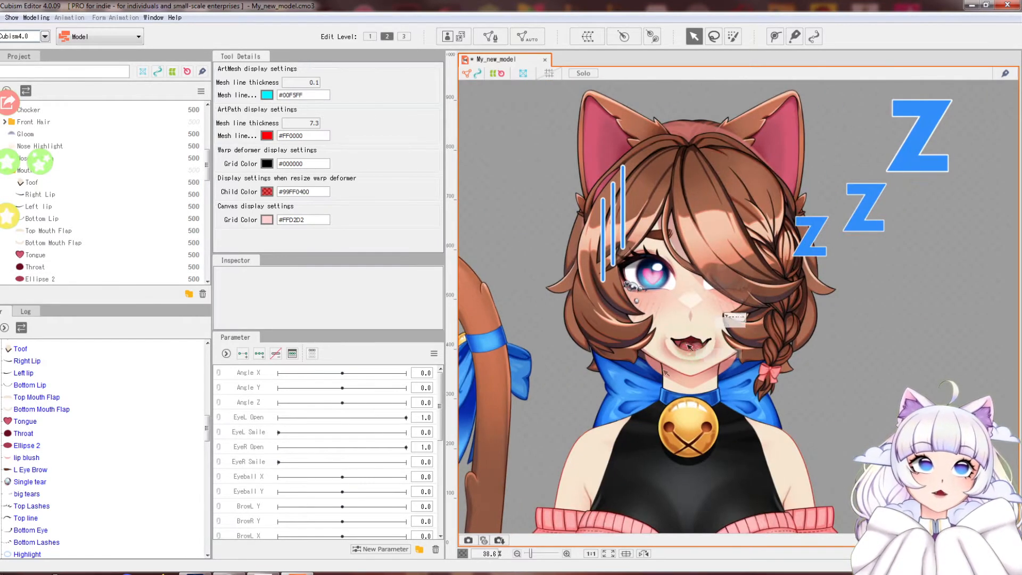
# Find the part that holds the Front 1 bangs and hide the whole Front Hair part.
pyautogui.scroll(1, 716, 298)
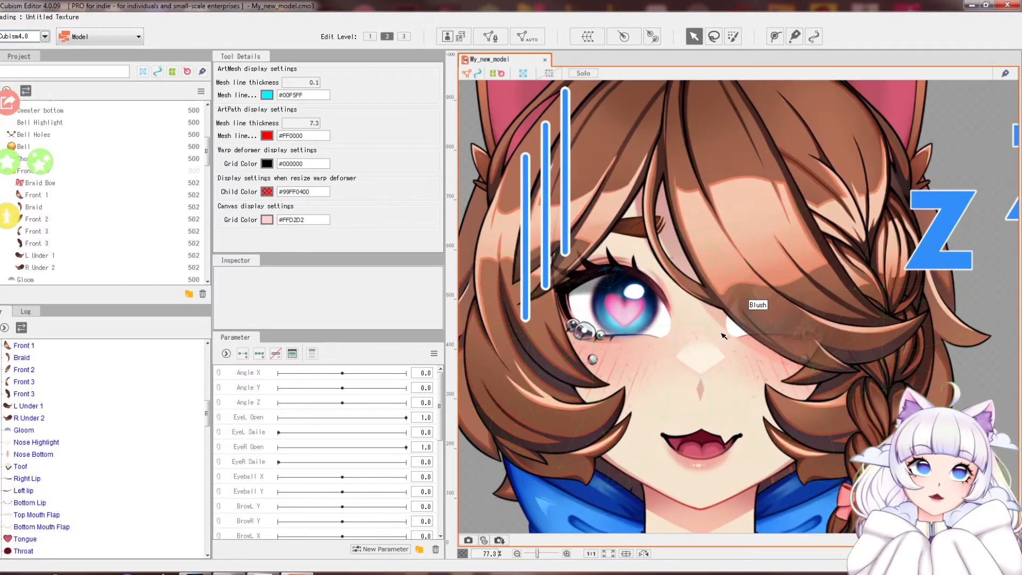
pyautogui.scroll(1, 700, 313)
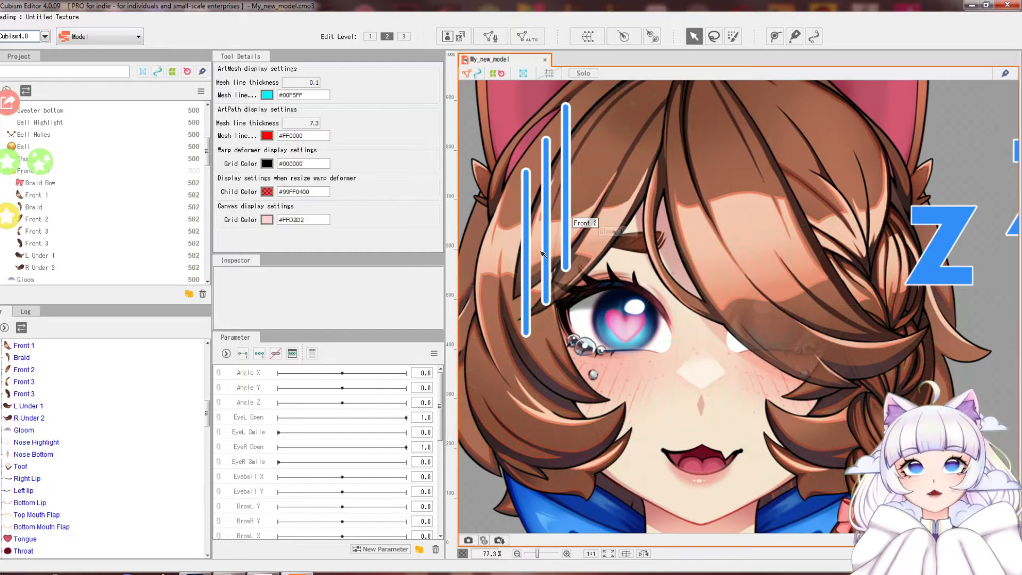
pyautogui.click(702, 295)
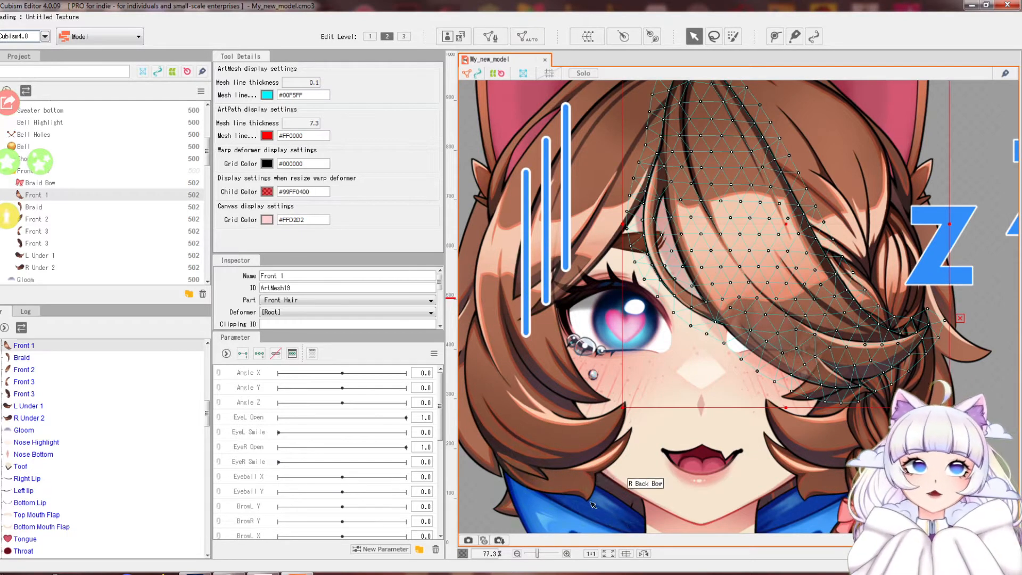
pyautogui.scroll(-2, 612, 479)
pyautogui.click(2, 171)
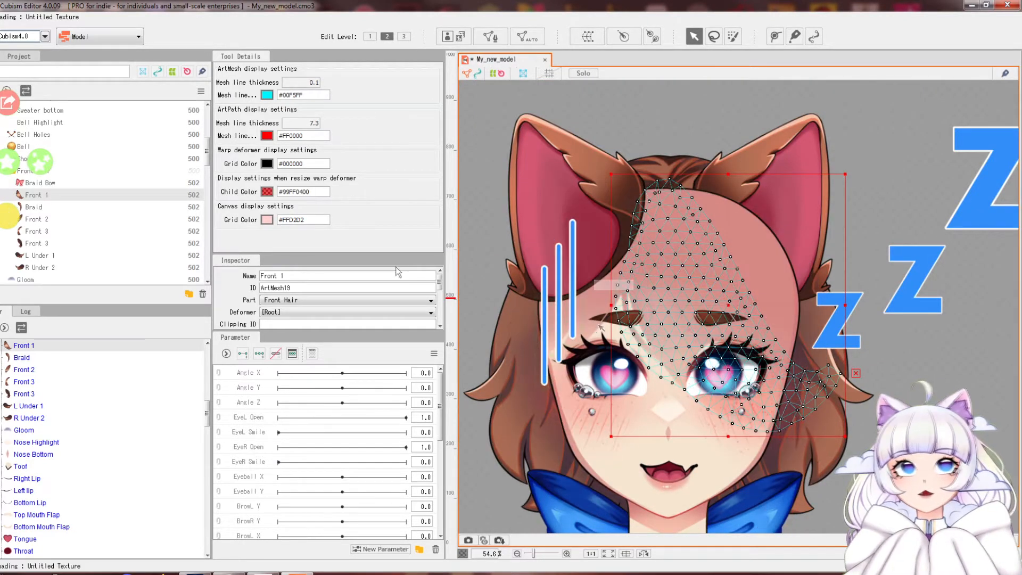
# Hide both cat ear meshes on the head.
pyautogui.click(541, 168)
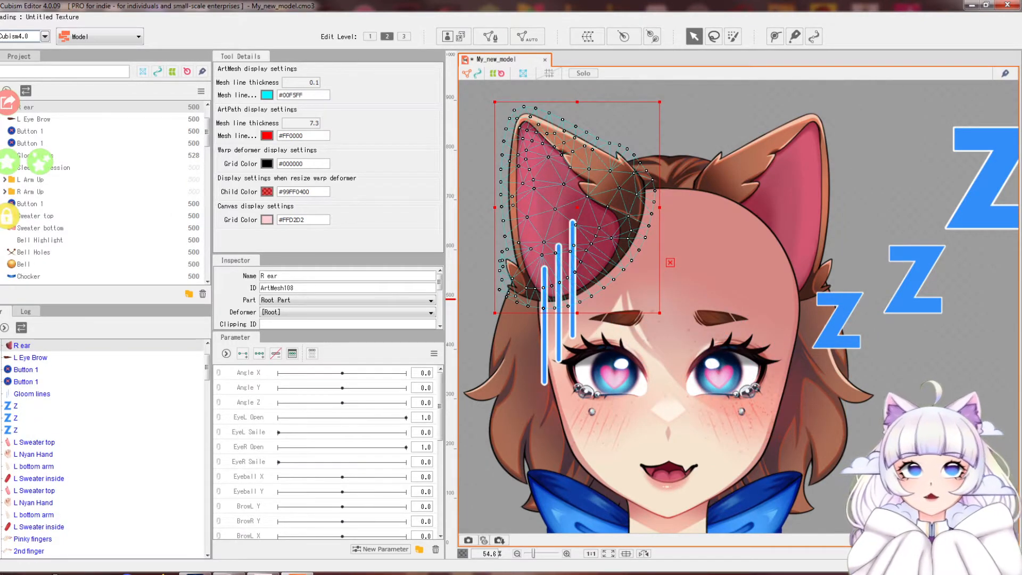
pyautogui.click(2, 107)
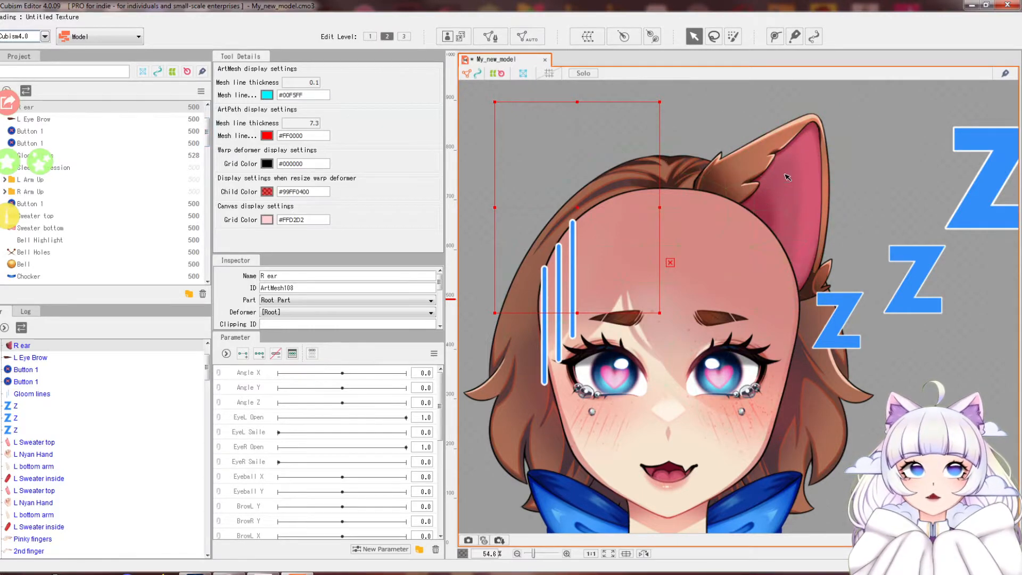
pyautogui.click(775, 159)
pyautogui.click(6, 216)
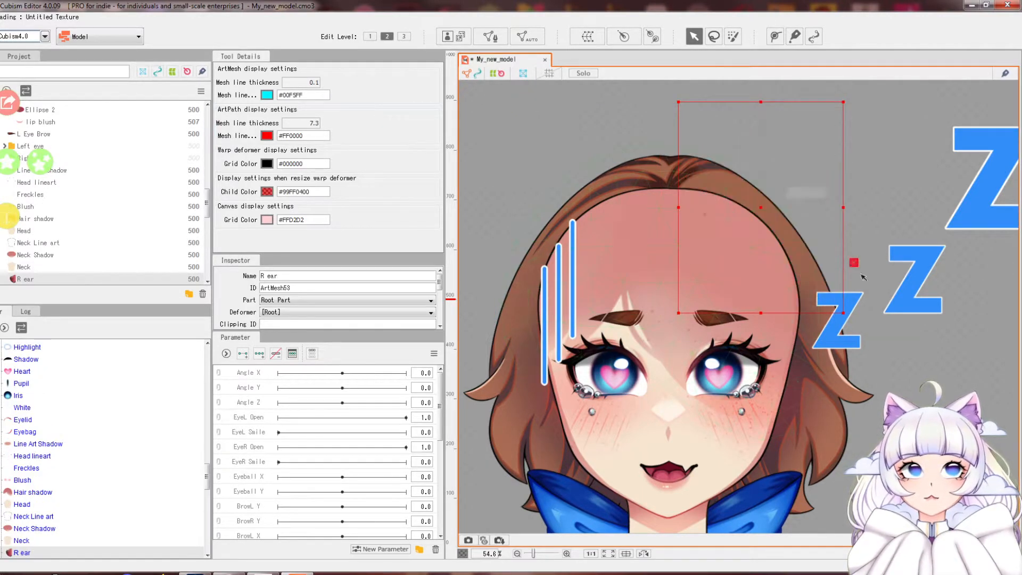
# Hide the Gloom lines mesh and the Sleep expression part.
pyautogui.click(573, 311)
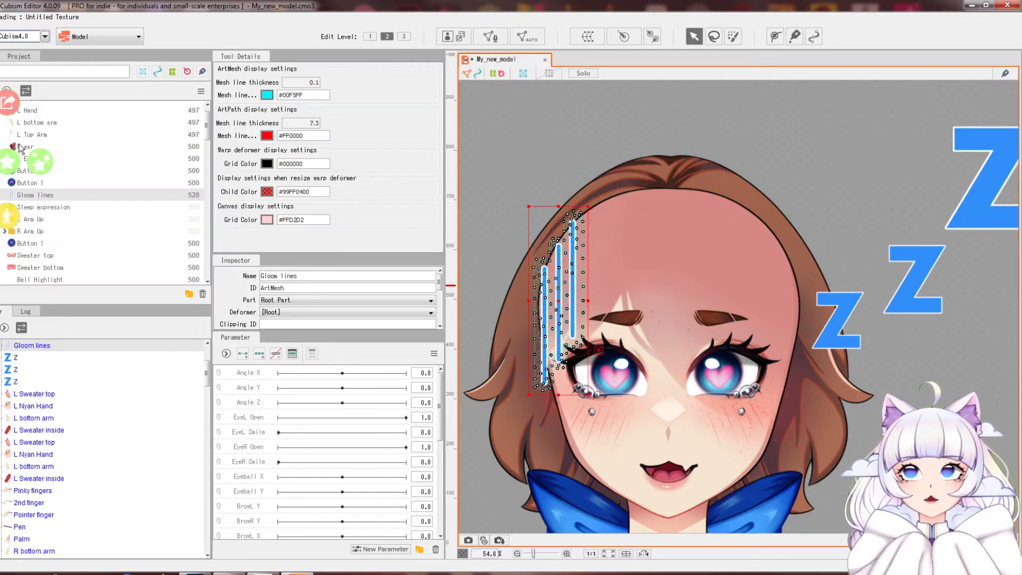
pyautogui.click(6, 195)
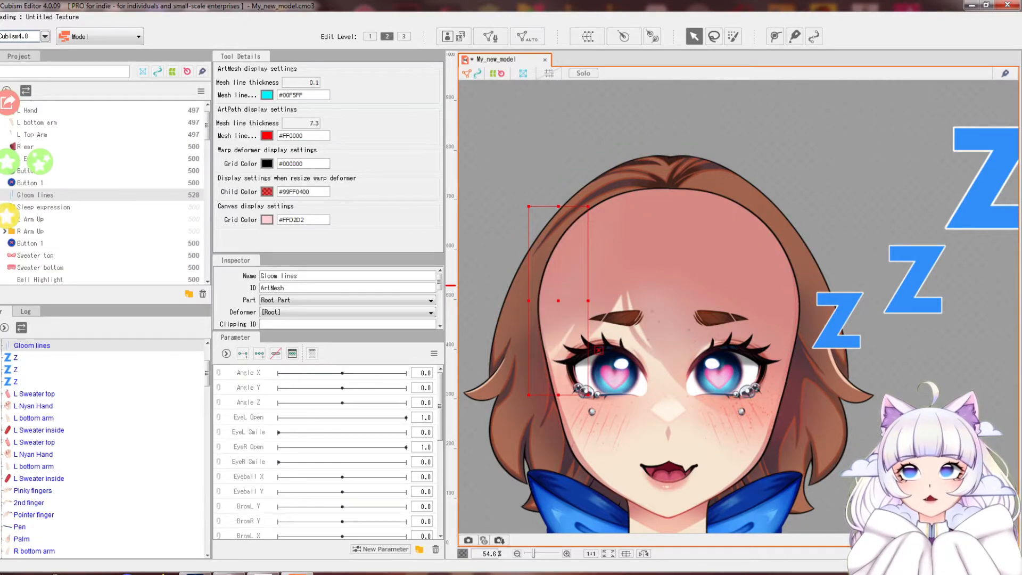
pyautogui.click(7, 212)
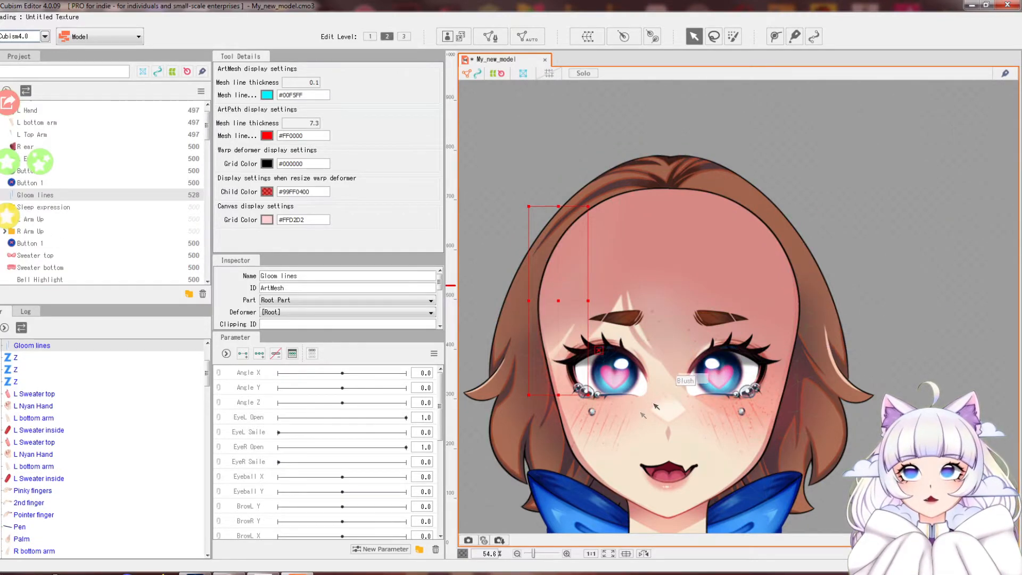
# Hide the Heart meshes in both eyes.
pyautogui.scroll(3, 591, 367)
pyautogui.click(596, 355)
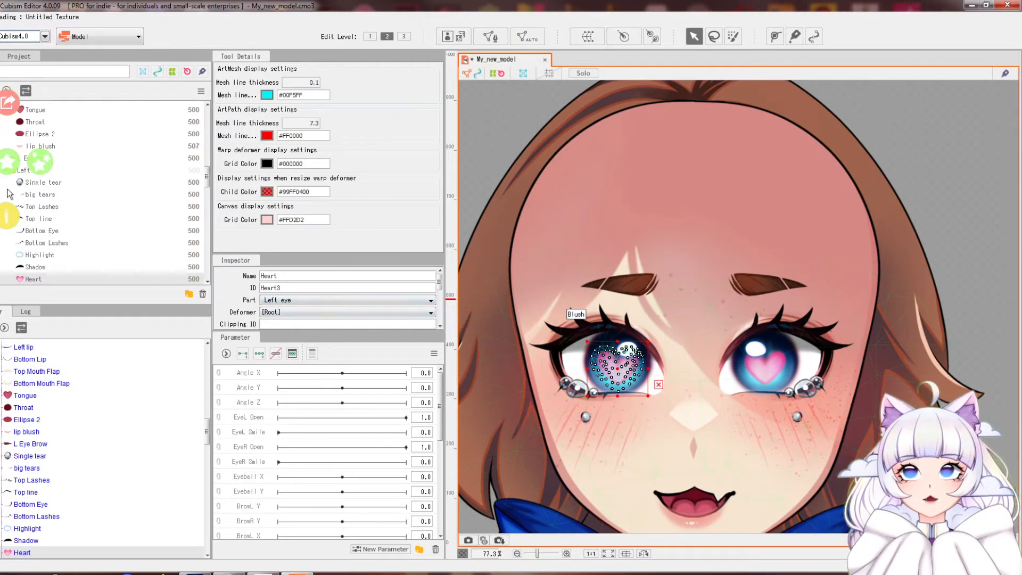
pyautogui.scroll(-1, 8, 213)
pyautogui.click(2, 235)
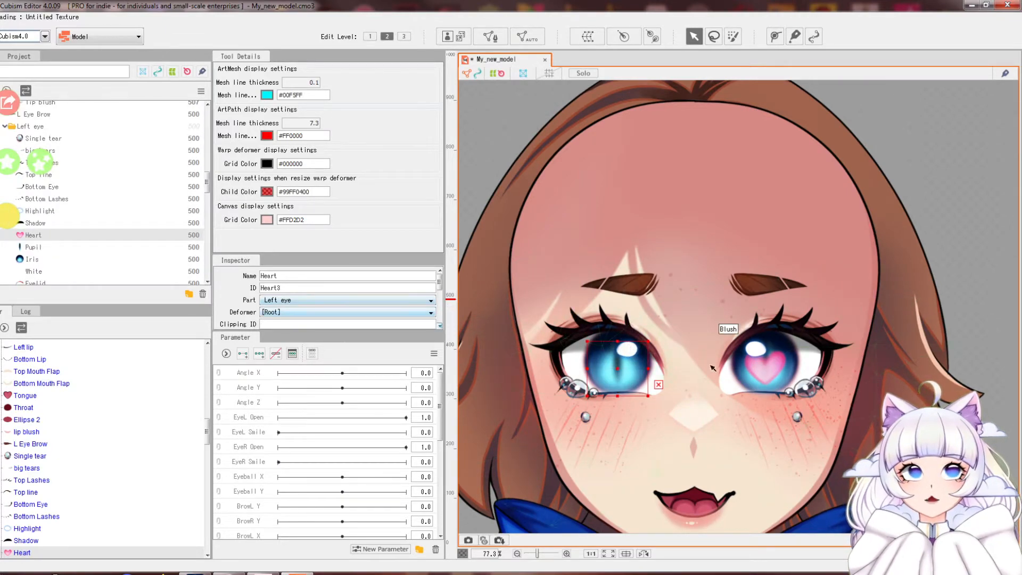
pyautogui.scroll(2, 721, 368)
pyautogui.click(794, 374)
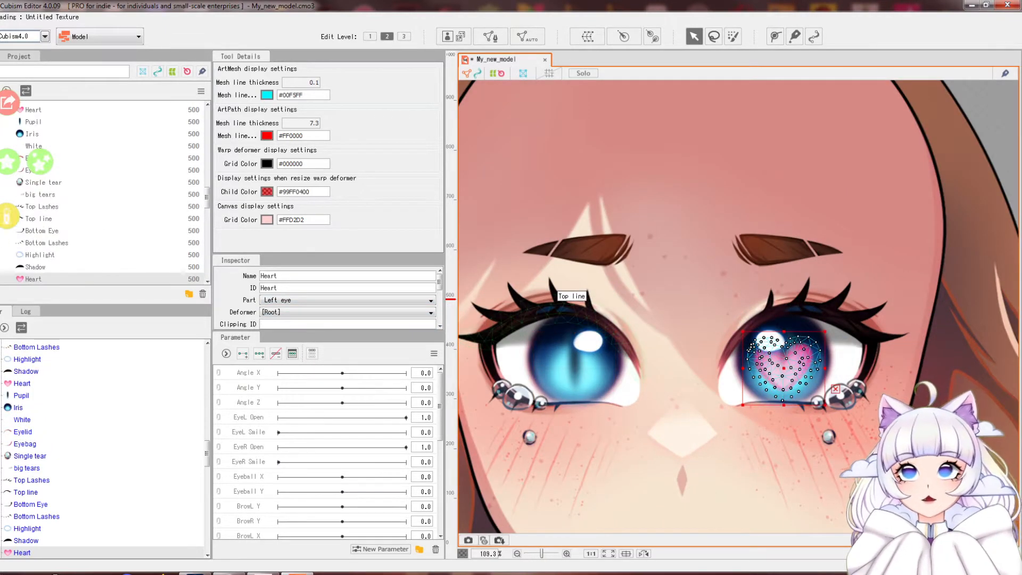
pyautogui.click(1, 279)
pyautogui.scroll(-2, 747, 331)
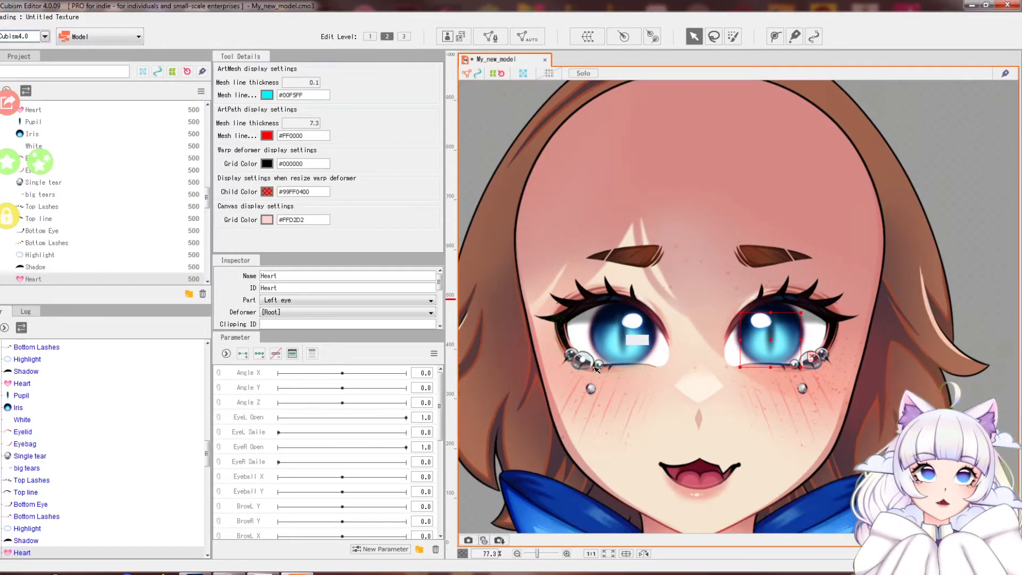
# Hide the big tears and Single tear meshes under both eyes, and clear the selection.
pyautogui.scroll(2, 639, 327)
pyautogui.click(580, 359)
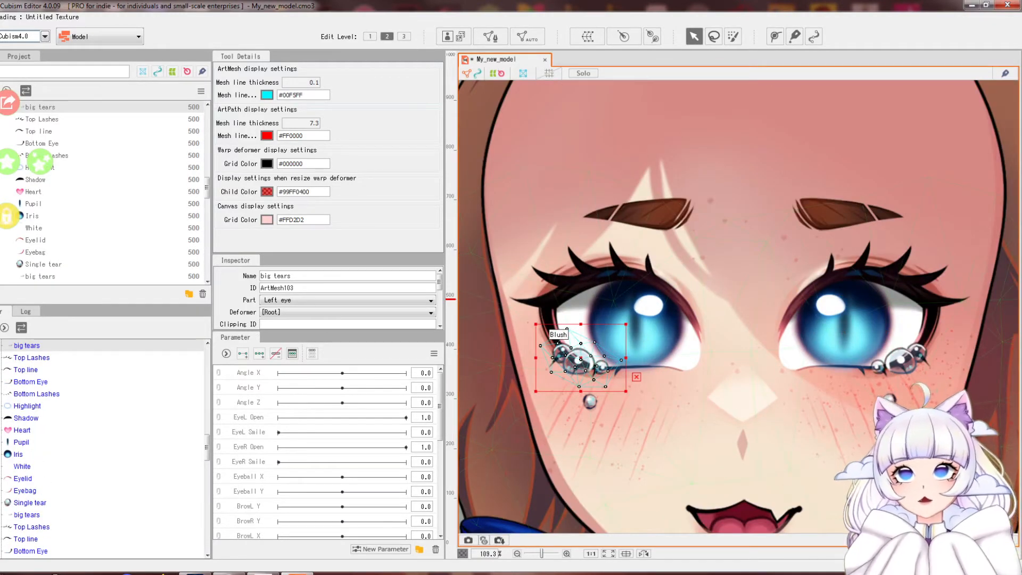
pyautogui.scroll(1, 102, 193)
pyautogui.click(2, 151)
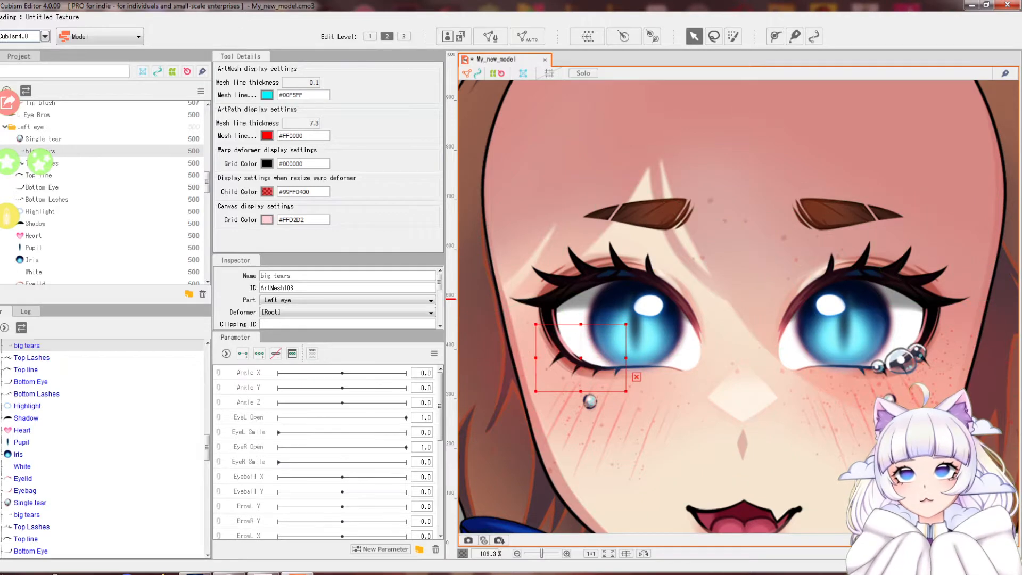
pyautogui.scroll(-1, 173, 275)
pyautogui.click(173, 277)
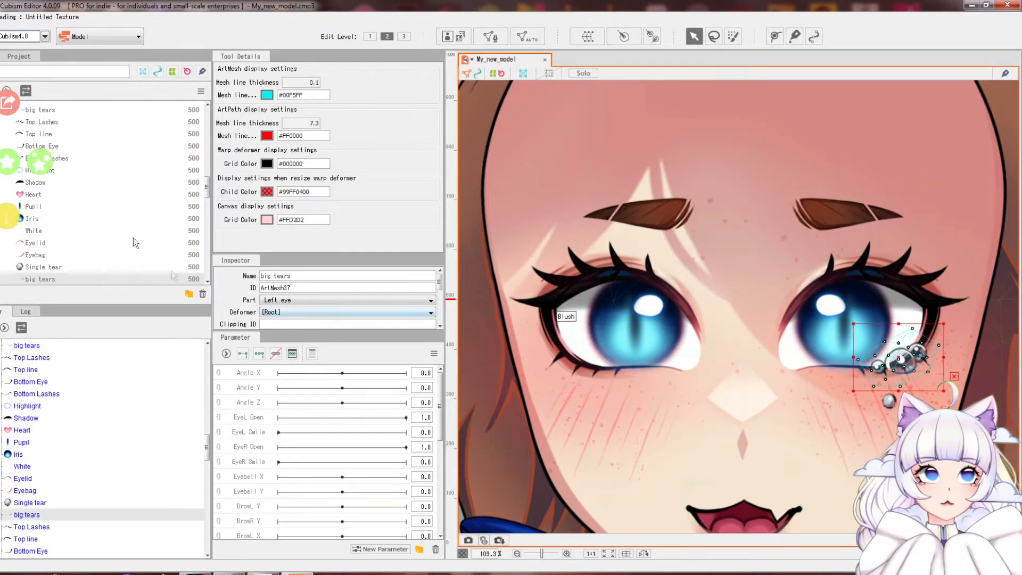
pyautogui.click(8, 216)
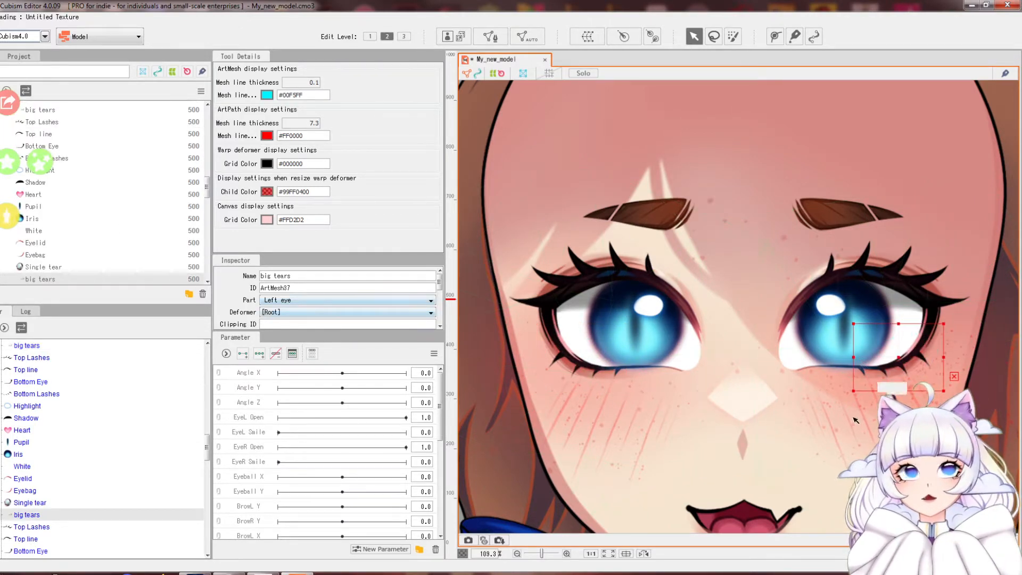
pyautogui.scroll(3, 856, 420)
pyautogui.scroll(-2, 886, 379)
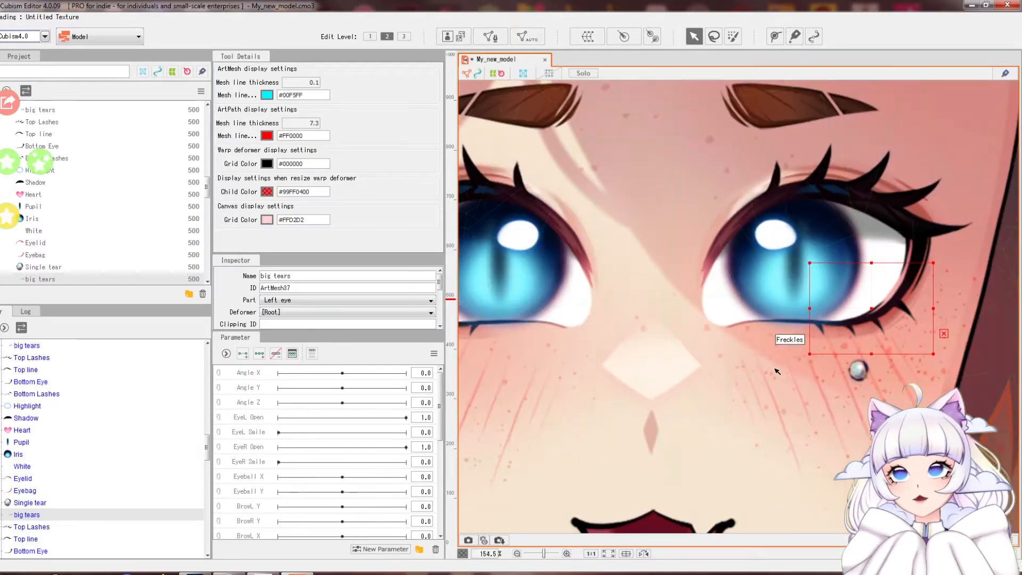
pyautogui.scroll(-3, 692, 197)
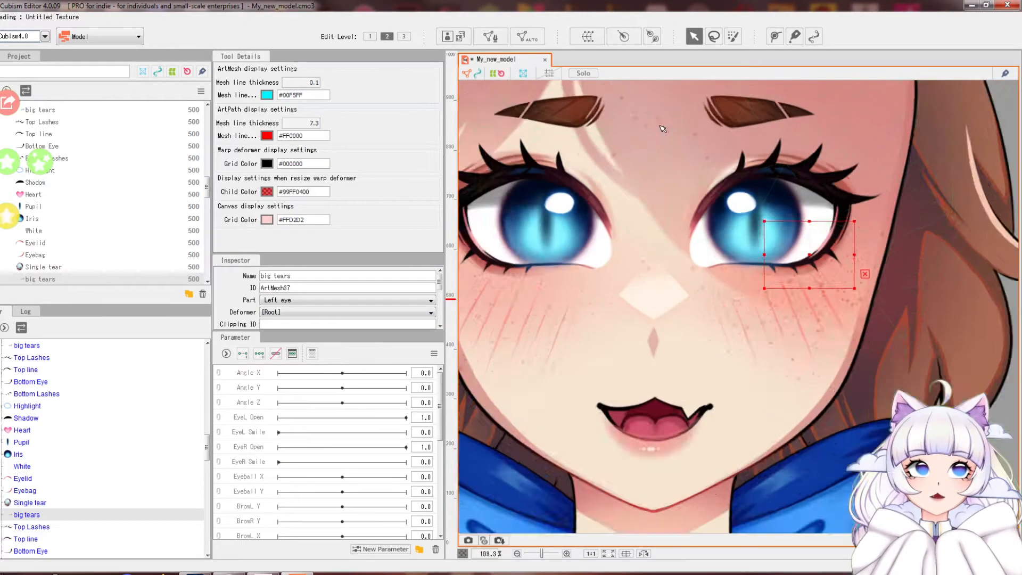
pyautogui.click(948, 299)
# Review the model's parameter list and add five new parameter folders to it.
pyautogui.click(434, 353)
pyautogui.click(508, 352)
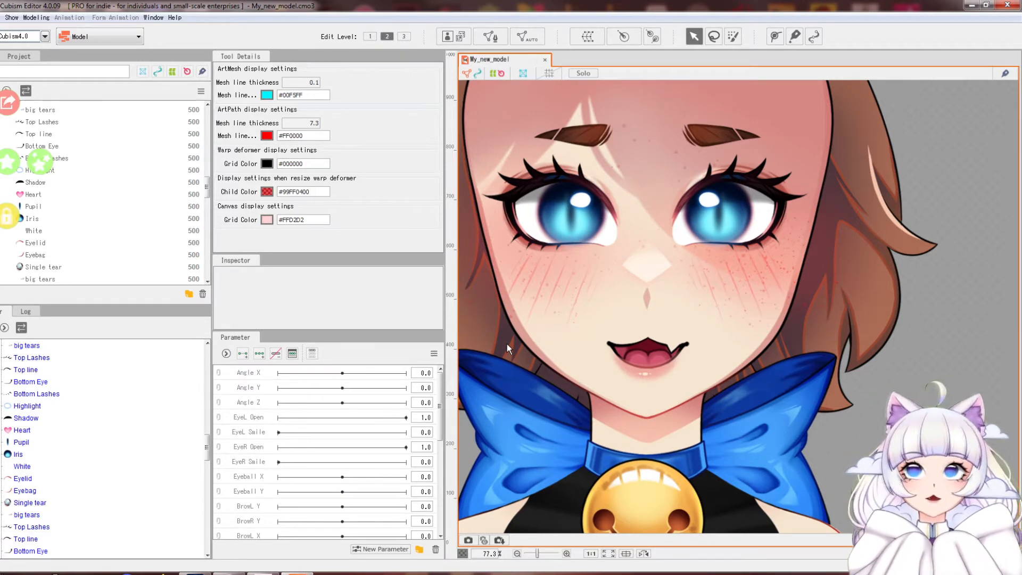
pyautogui.scroll(2, 507, 344)
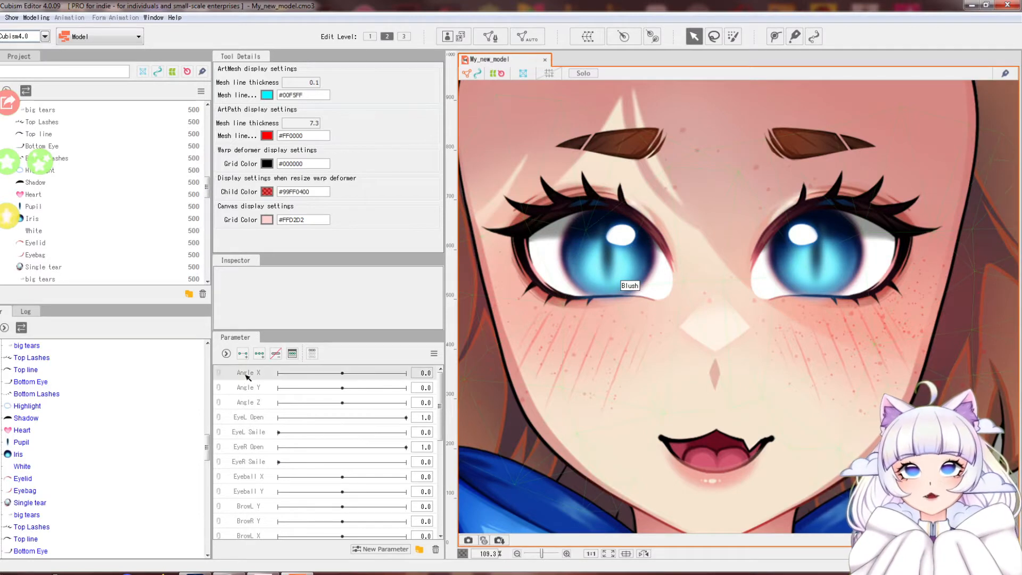
pyautogui.scroll(-4, 244, 510)
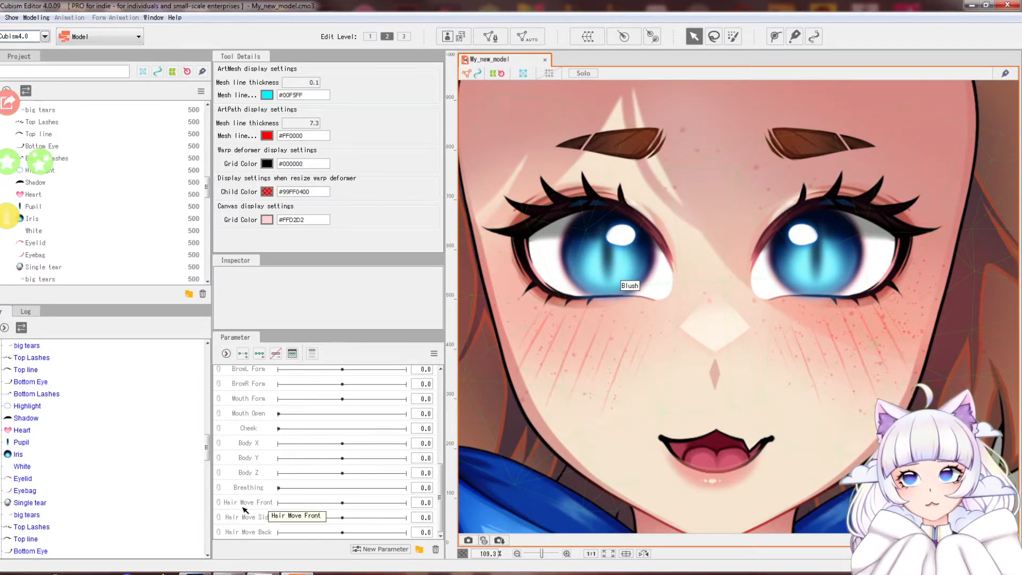
pyautogui.scroll(5, 242, 505)
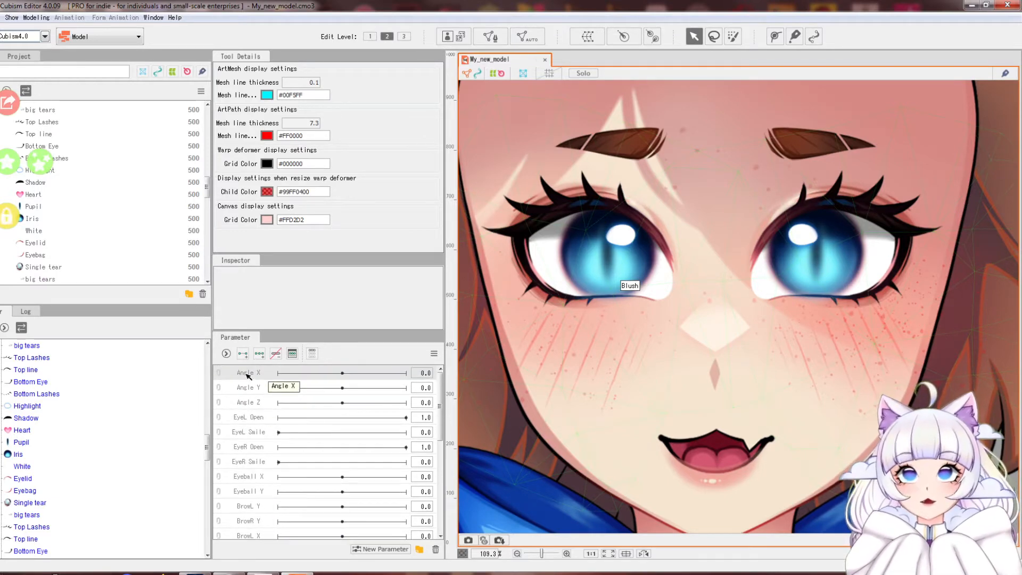
pyautogui.click(419, 550)
pyautogui.click(419, 549)
pyautogui.click(419, 549)
pyautogui.click(419, 549)
pyautogui.click(419, 550)
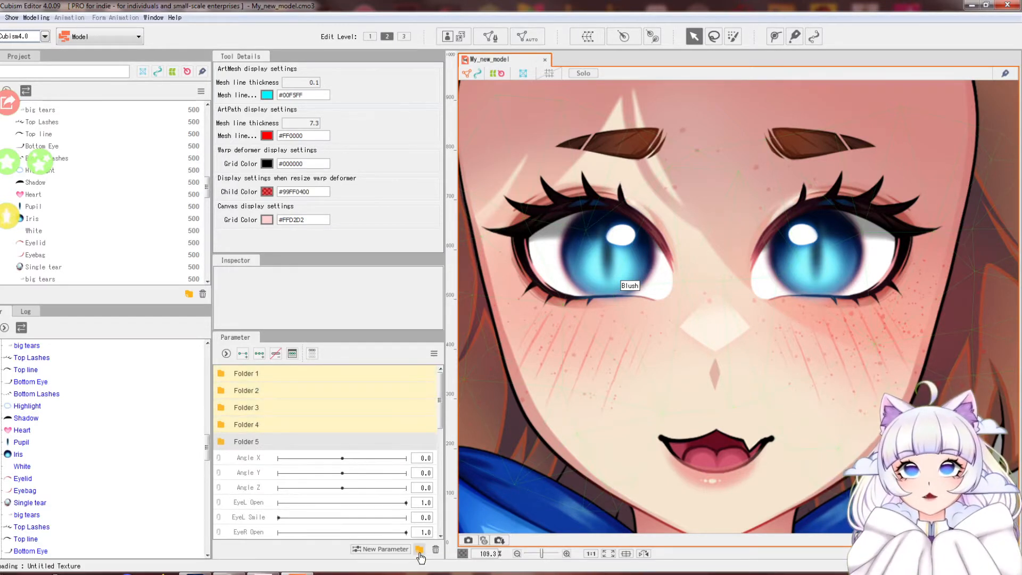
# Rename parameter Folder 1 as Head and move Angle X, Angle Y and Angle Z into it.
pyautogui.doubleClick(247, 373)
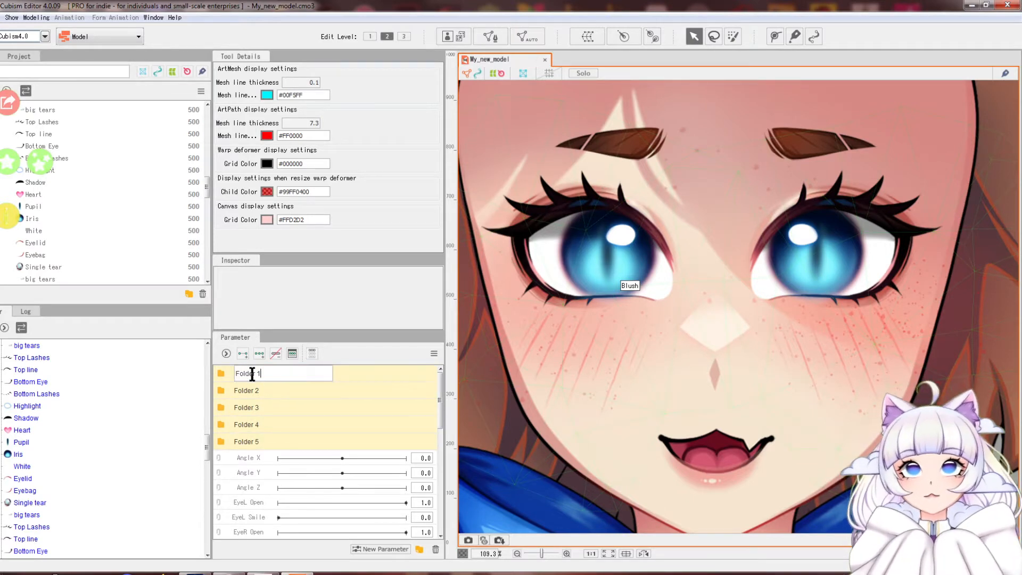
pyautogui.write('Head')
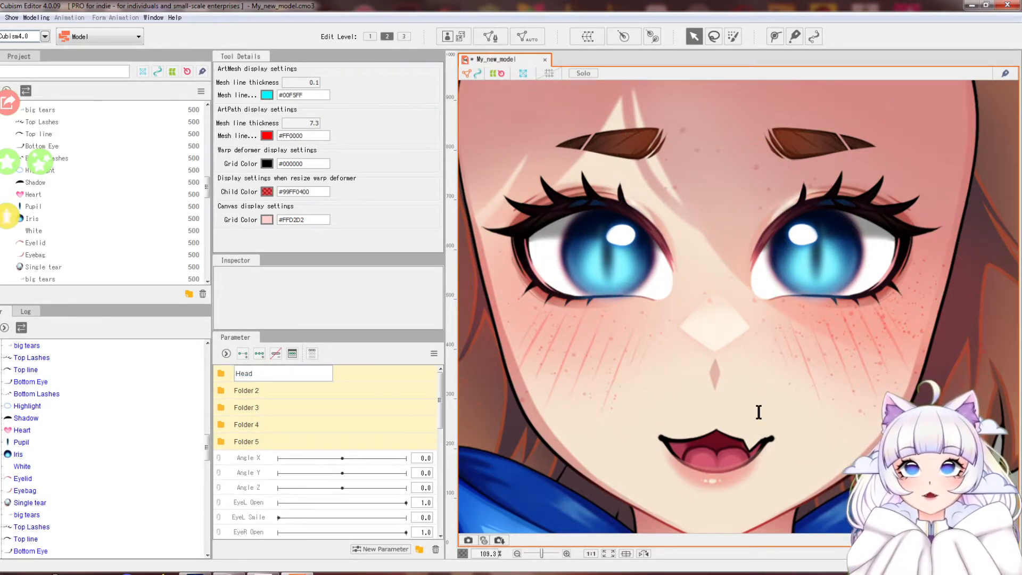
pyautogui.press('Return')
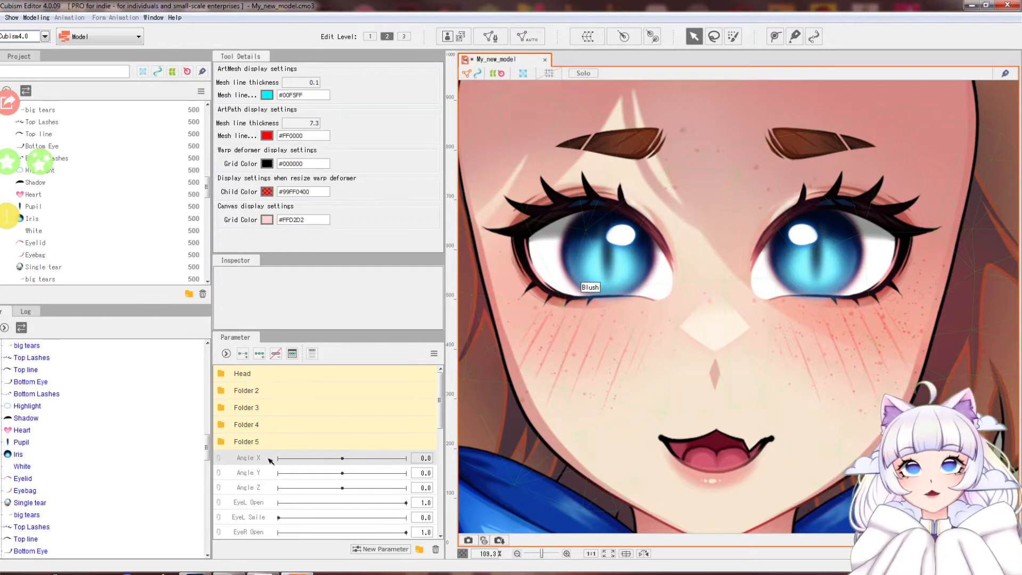
pyautogui.keyDown('shift'); pyautogui.click(260, 488); pyautogui.keyUp('shift')
pyautogui.moveTo(261, 468); pyautogui.dragTo(256, 382)
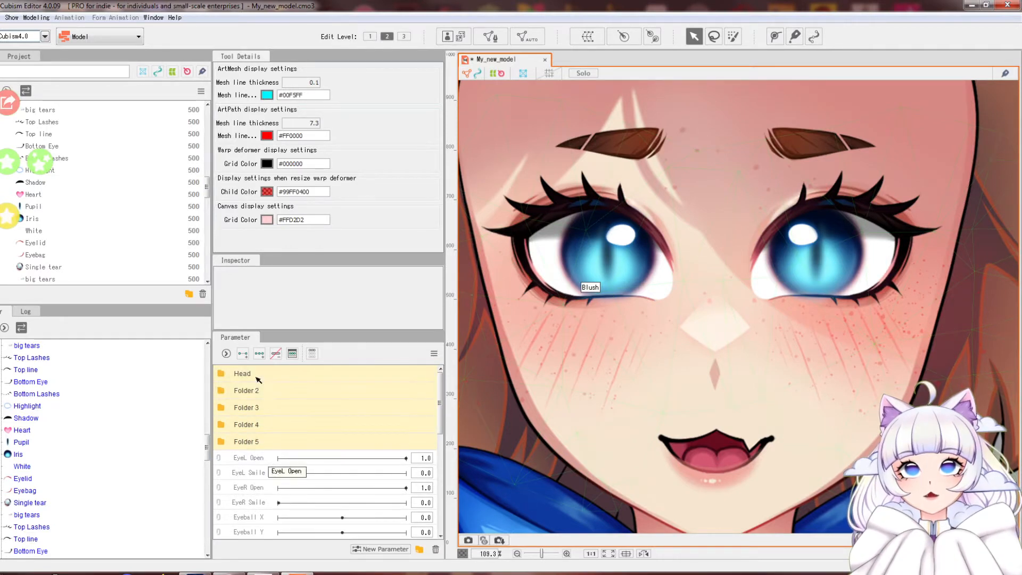
# Rename parameter Folder 2 as Eyes and move the parameters from EyeL Open through Eyeball Y into it.
pyautogui.doubleClick(246, 390)
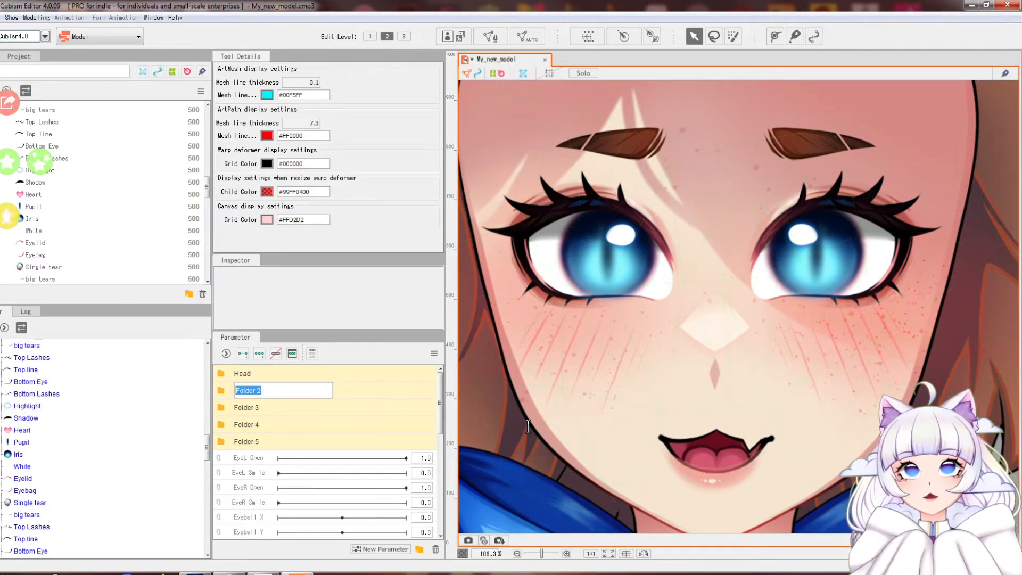
pyautogui.write('Eyes')
pyautogui.press('Return')
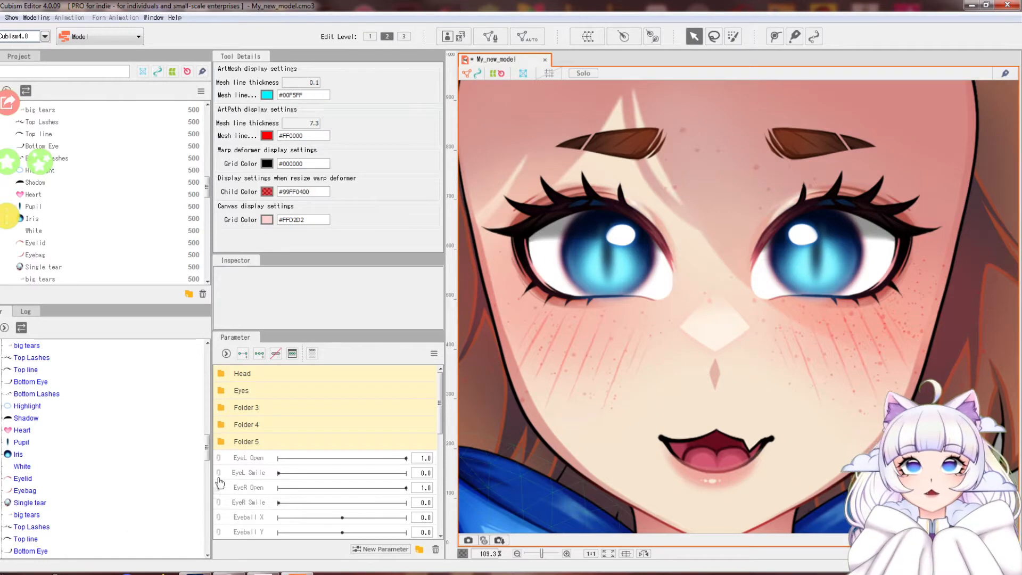
pyautogui.click(249, 460)
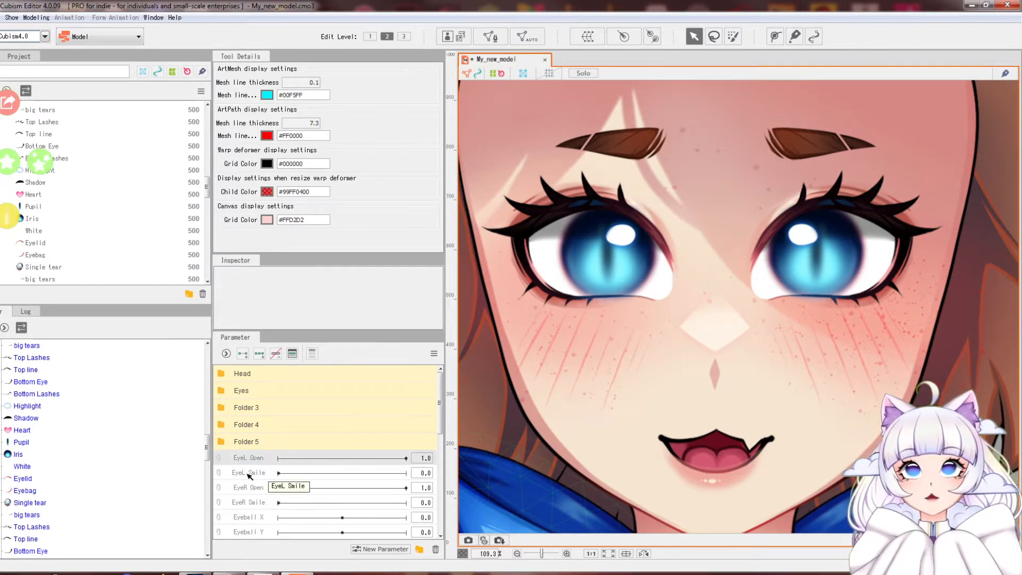
pyautogui.click(249, 473)
pyautogui.click(251, 506)
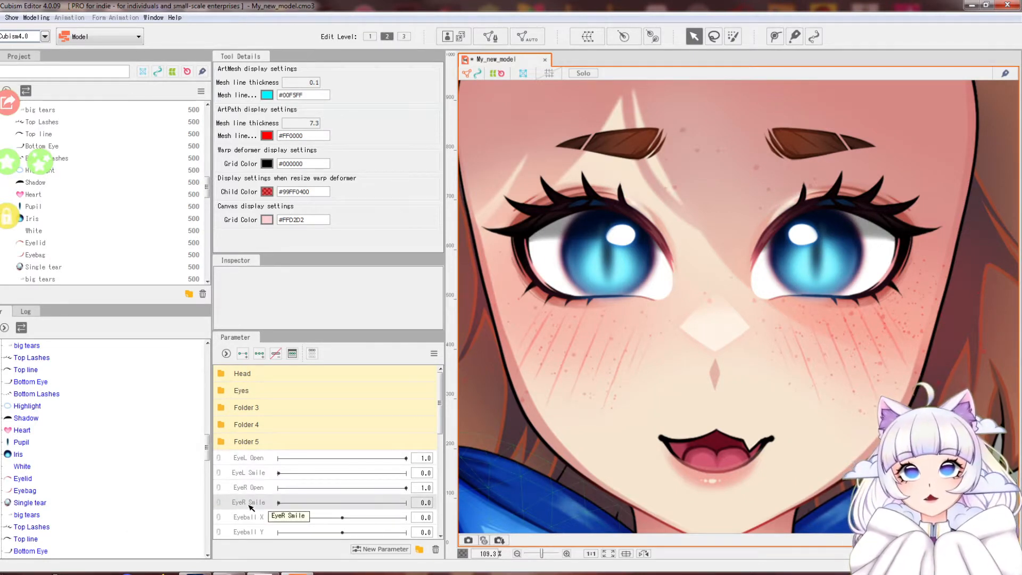
pyautogui.click(254, 518)
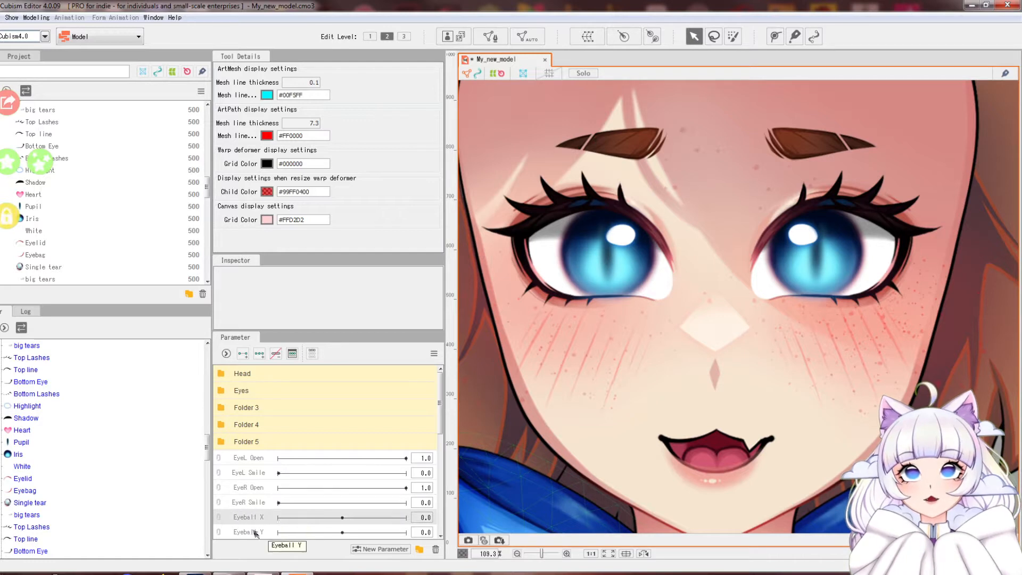
pyautogui.click(261, 531)
pyautogui.click(258, 459)
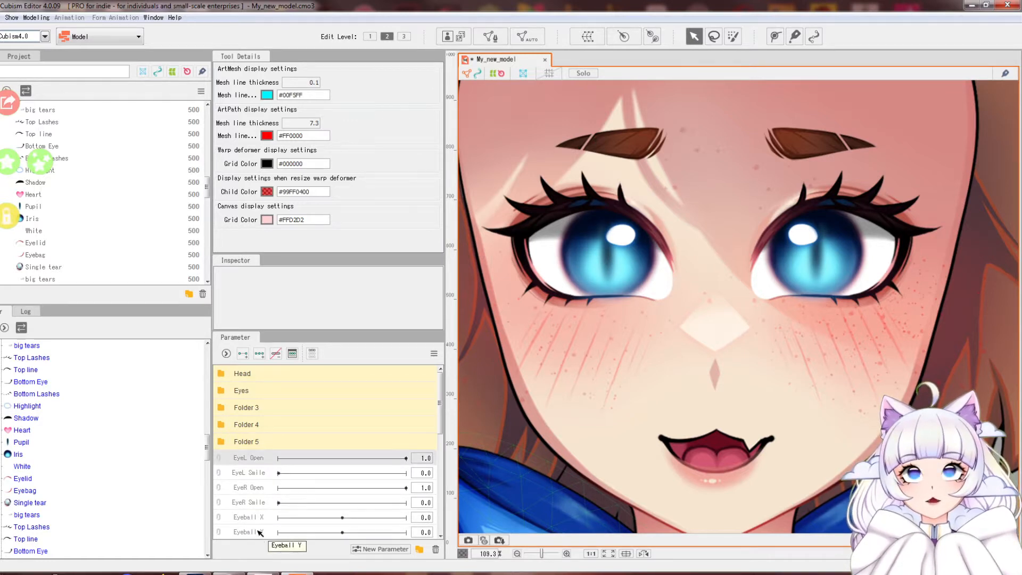
pyautogui.keyDown('shift'); pyautogui.click(260, 533); pyautogui.keyUp('shift')
pyautogui.moveTo(258, 461); pyautogui.dragTo(254, 394)
# Rename parameter Folder 3 as Brows.
pyautogui.doubleClick(253, 406)
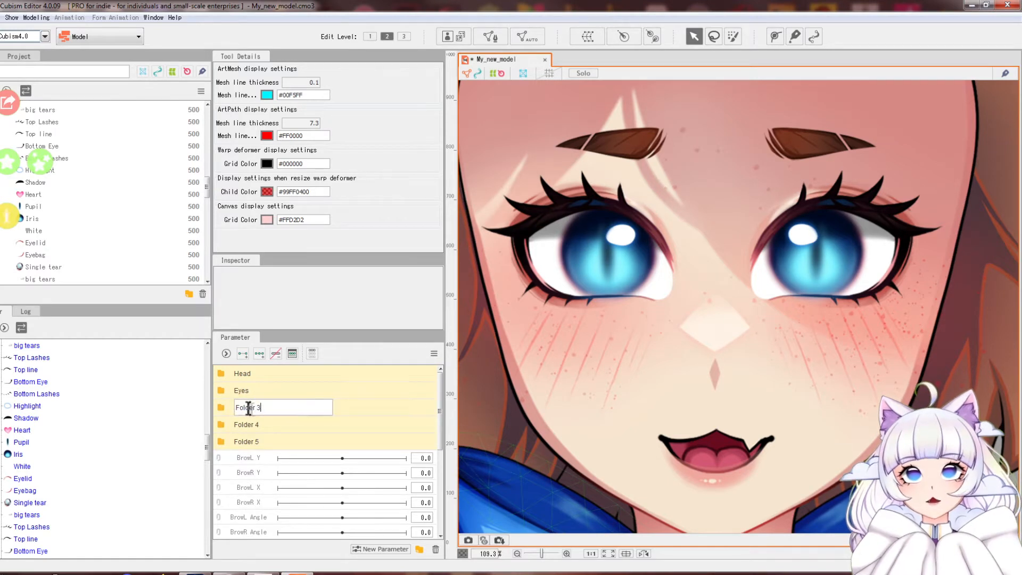
pyautogui.write('Br')
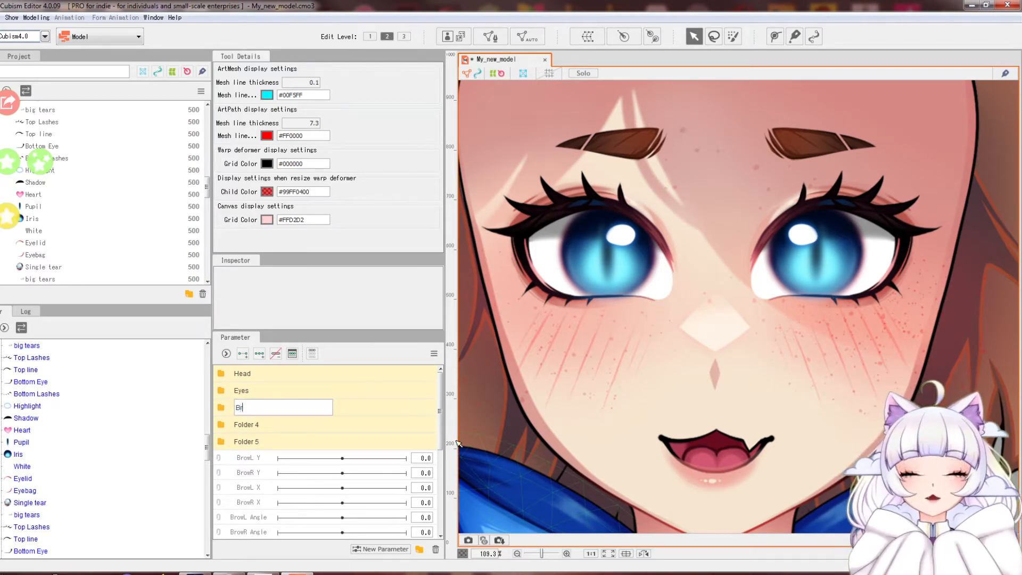
pyautogui.write('ows')
pyautogui.press('Return')
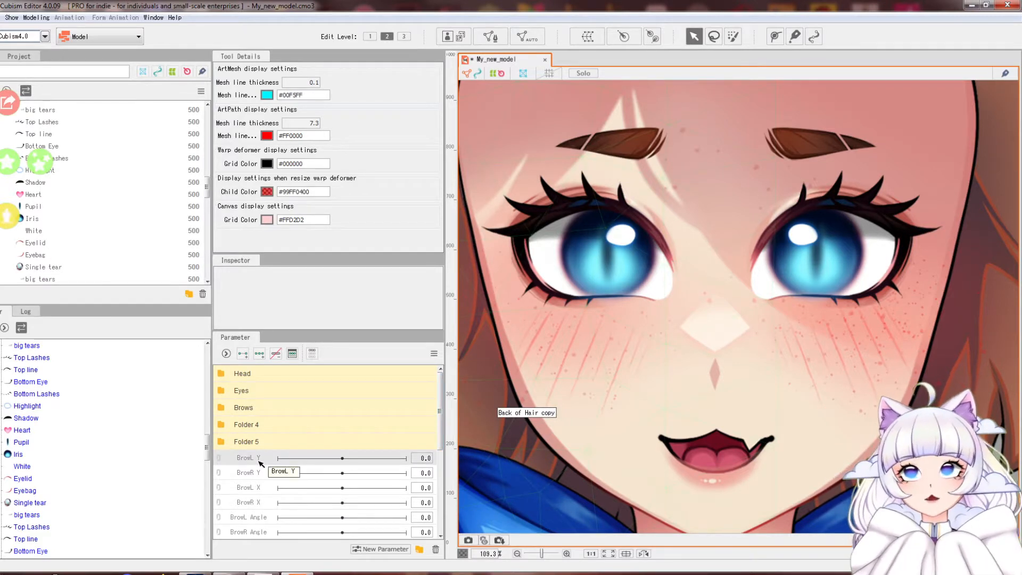
# Try to move the brow parameters as a group into the Brows folder.
pyautogui.scroll(-1, 260, 471)
pyautogui.scroll(-1, 260, 505)
pyautogui.scroll(1, 261, 506)
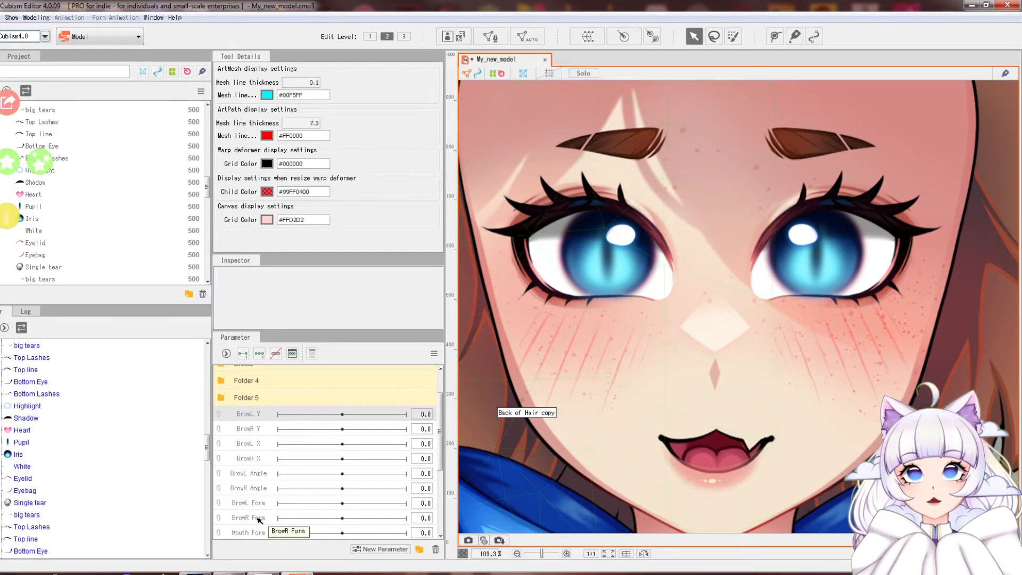
pyautogui.keyDown('shift'); pyautogui.click(261, 517); pyautogui.keyUp('shift')
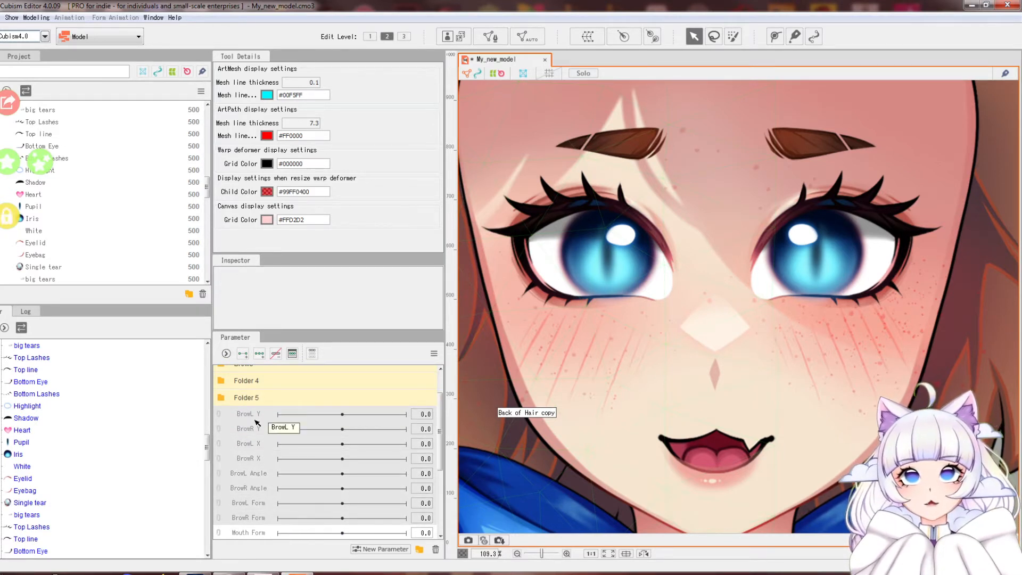
pyautogui.scroll(1, 258, 426)
pyautogui.moveTo(252, 443); pyautogui.dragTo(253, 422)
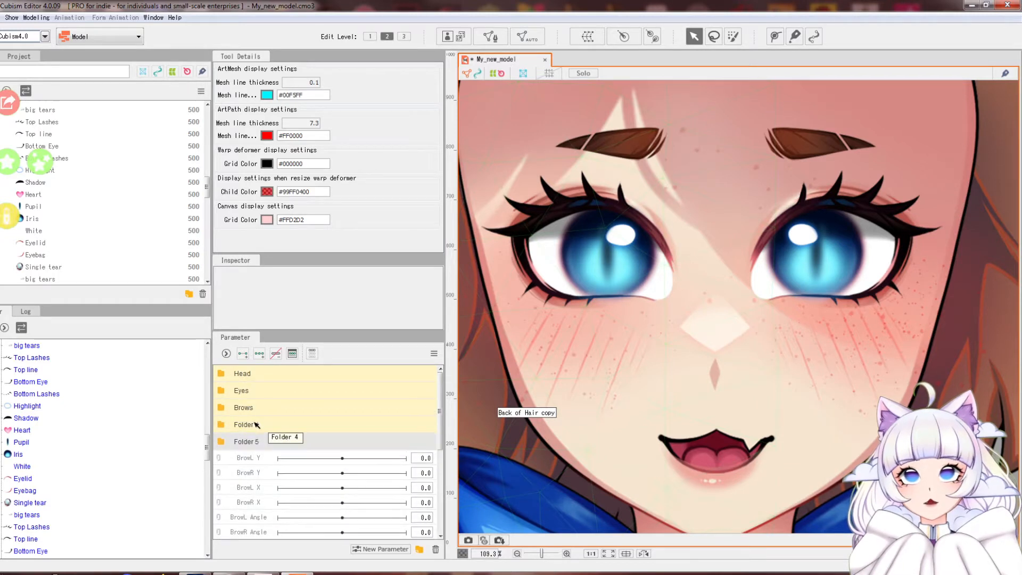
# Move the parameters from BrowL Y through BrowR Form into the Brows folder.
pyautogui.click(260, 461)
pyautogui.scroll(-1, 260, 461)
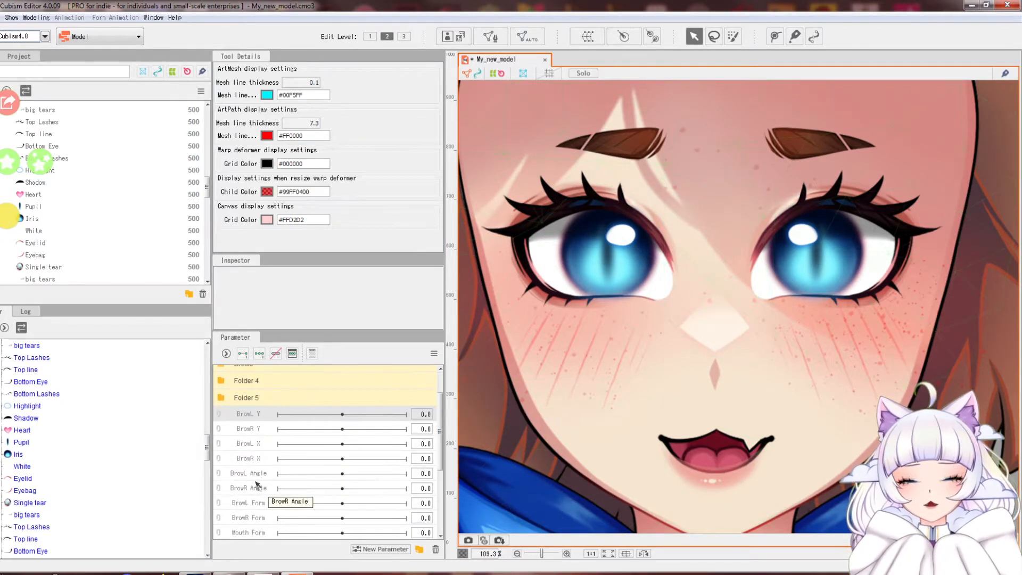
pyautogui.keyDown('shift'); pyautogui.click(260, 520); pyautogui.keyUp('shift')
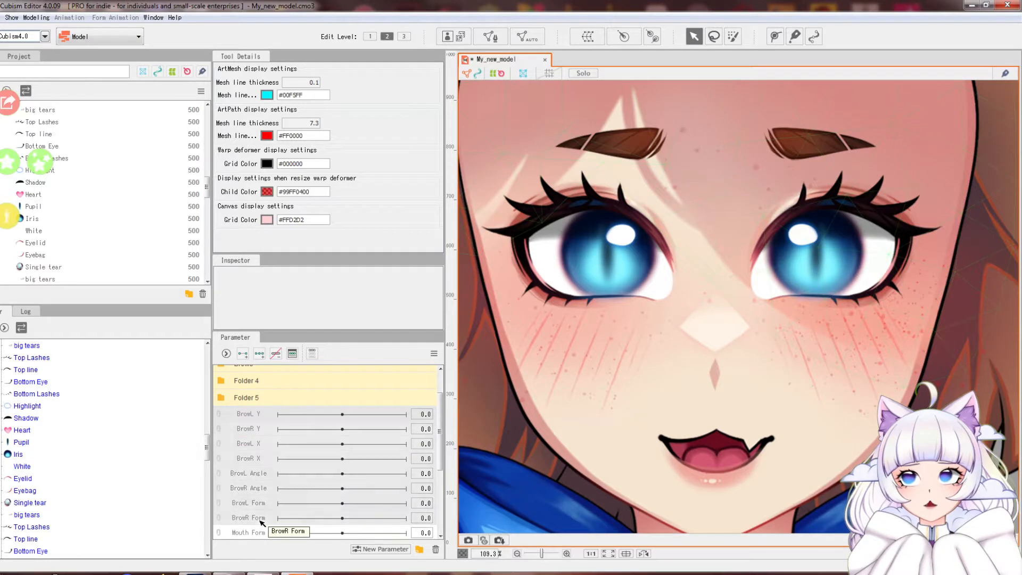
pyautogui.scroll(1, 254, 430)
pyautogui.moveTo(248, 457); pyautogui.dragTo(247, 407)
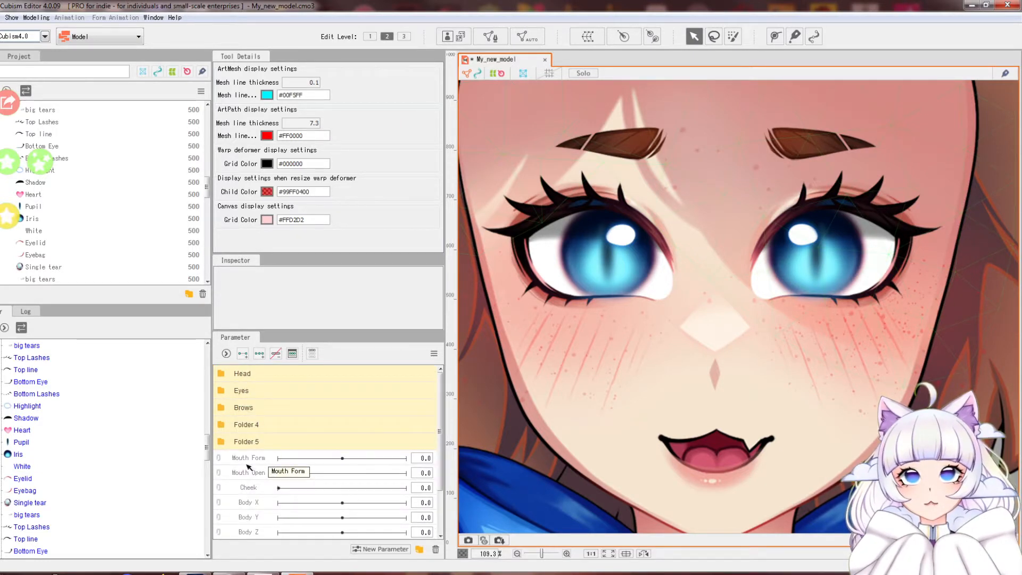
# Rename parameter Folder 4 as Mouth.
pyautogui.doubleClick(245, 424)
pyautogui.write('Mouth')
pyautogui.press('Return')
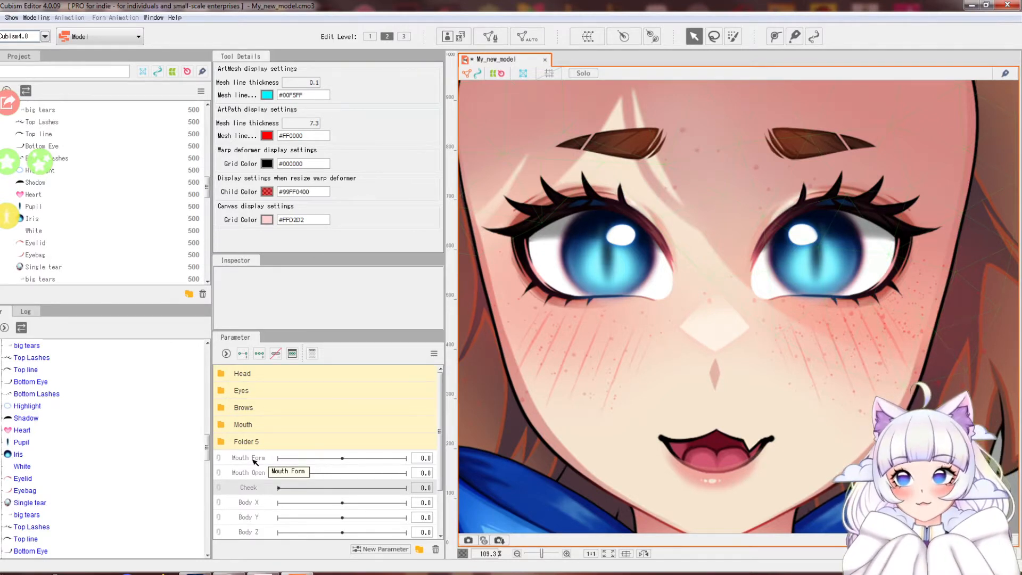
# Move the Mouth Form, Mouth Open and Cheek parameters into the Mouth folder.
pyautogui.moveTo(266, 459); pyautogui.dragTo(258, 429)
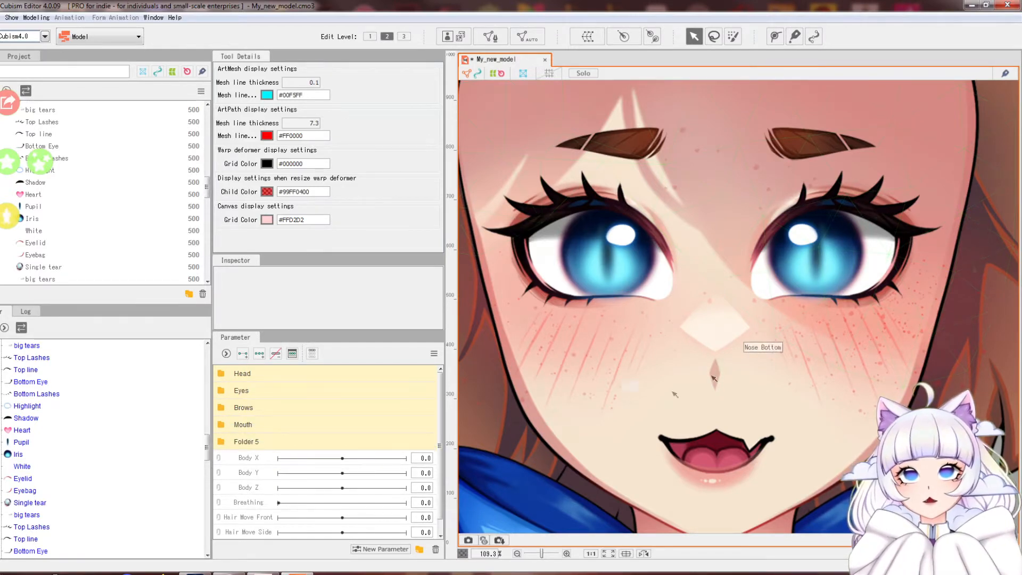
pyautogui.scroll(-3, 710, 374)
pyautogui.scroll(3, 710, 374)
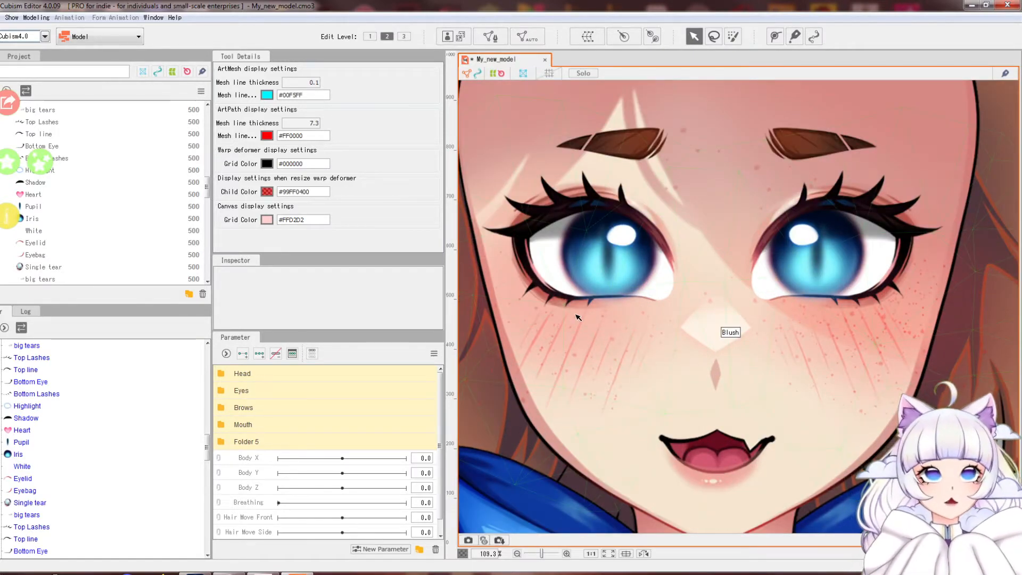
# Rename parameter Folder 5 as Body and move the parameters from Body X through Breathing into it.
pyautogui.click(248, 439)
pyautogui.doubleClick(247, 442)
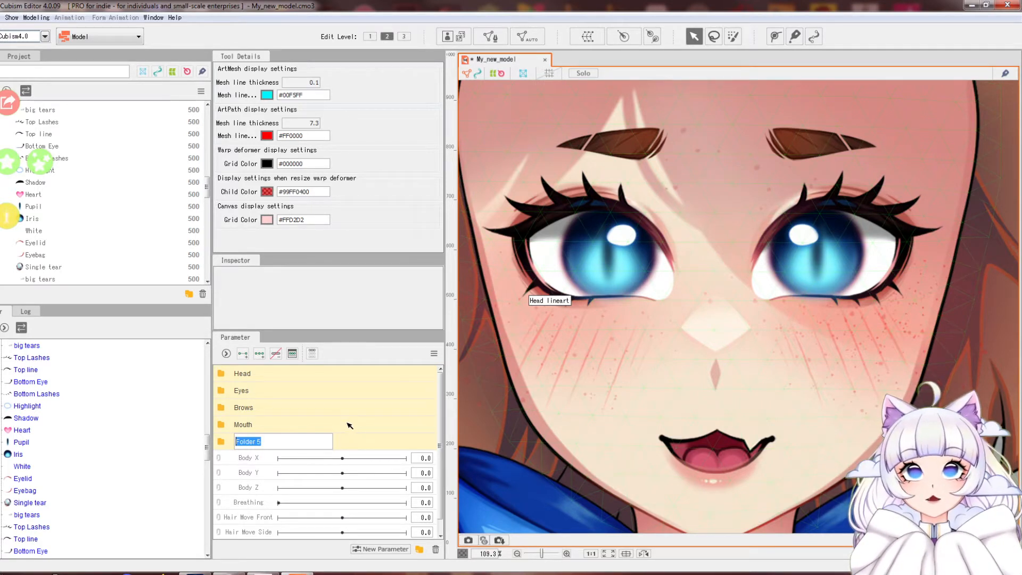
pyautogui.write('Body')
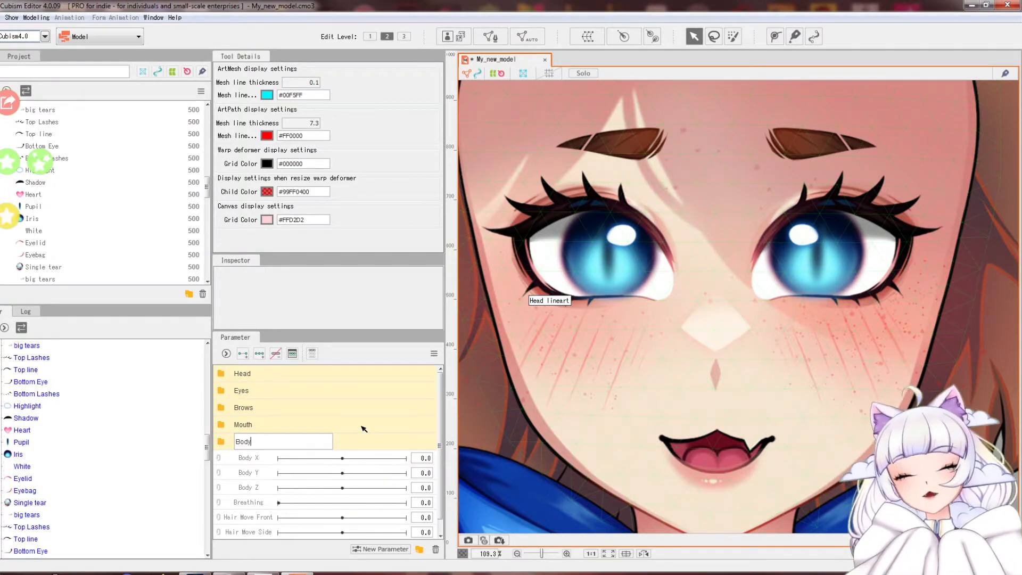
pyautogui.press('Return')
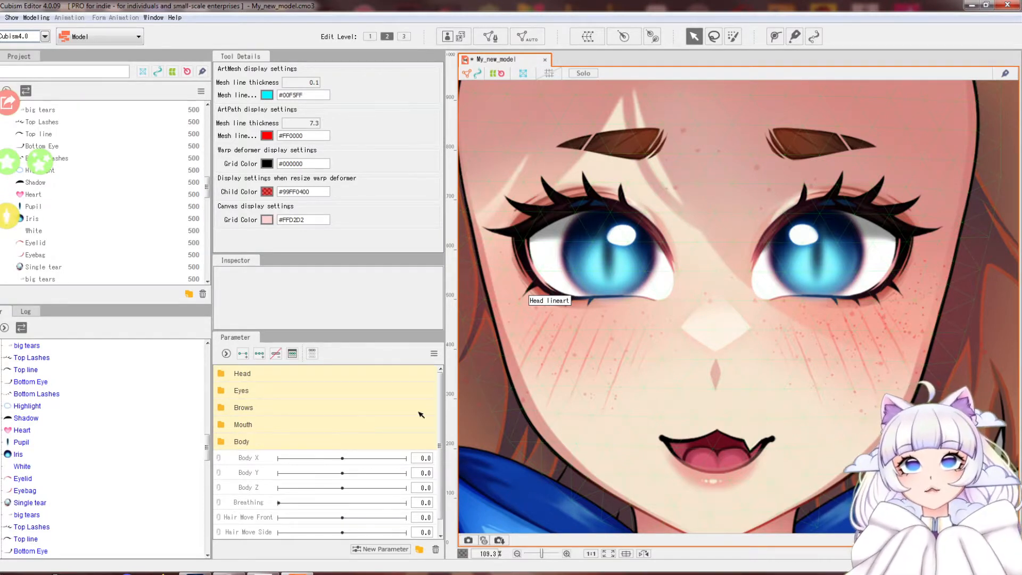
pyautogui.keyDown('shift'); pyautogui.click(258, 502); pyautogui.keyUp('shift')
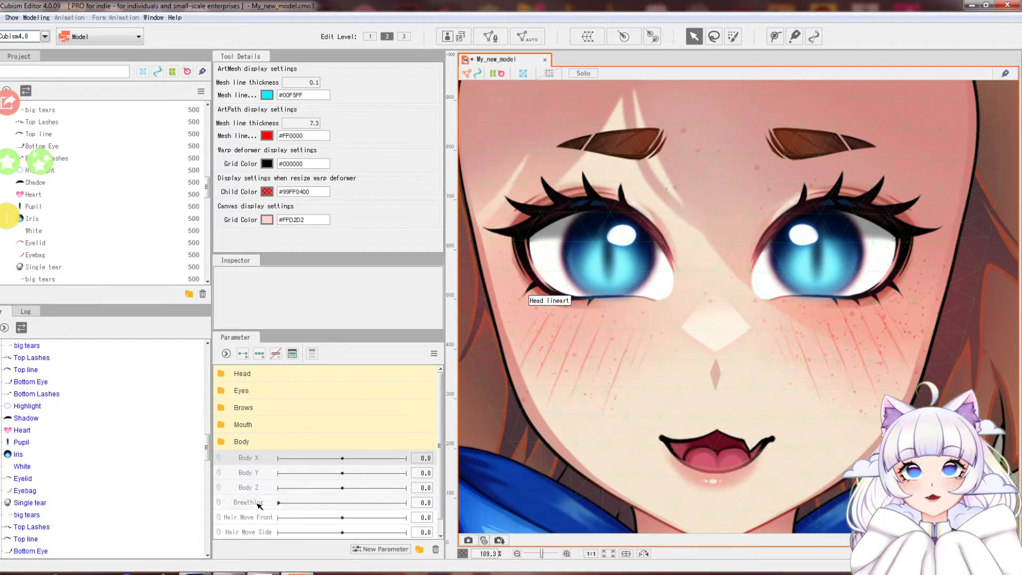
pyautogui.moveTo(257, 460); pyautogui.dragTo(259, 445)
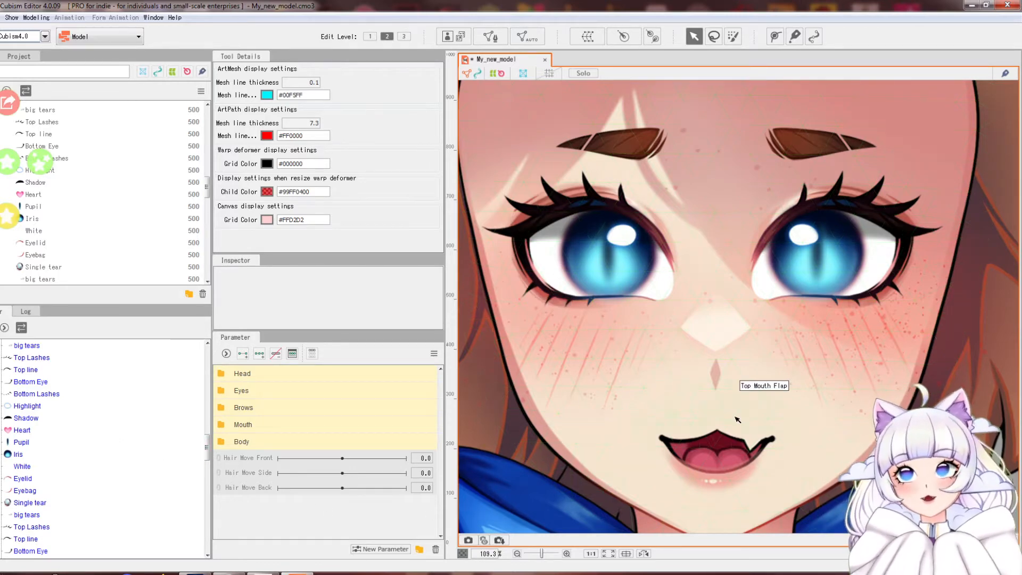
# Delete the leftover Hair Move Front, Hair Move Side and Hair Move Back parameters.
pyautogui.scroll(-2, 738, 420)
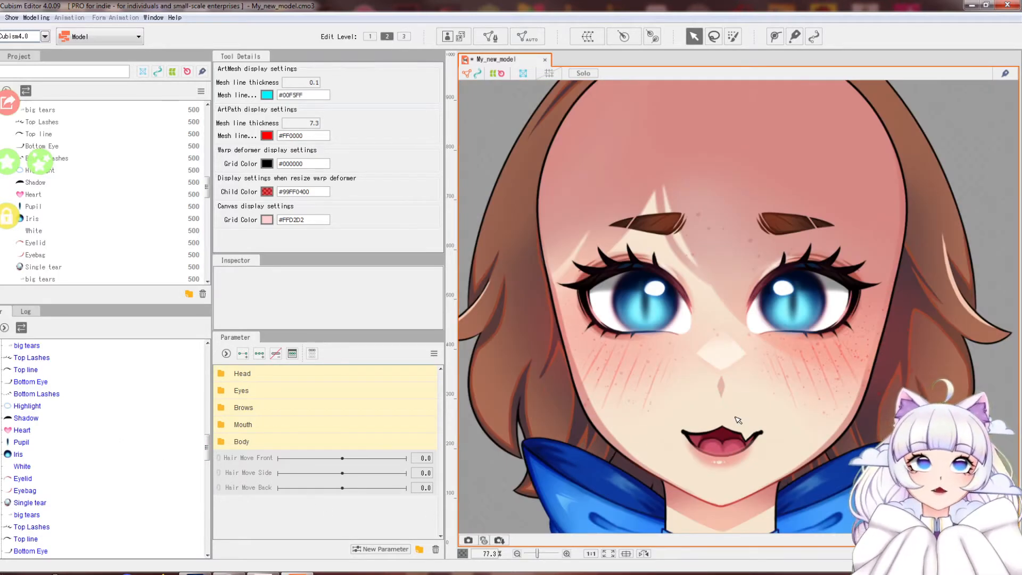
pyautogui.click(436, 550)
pyautogui.click(476, 305)
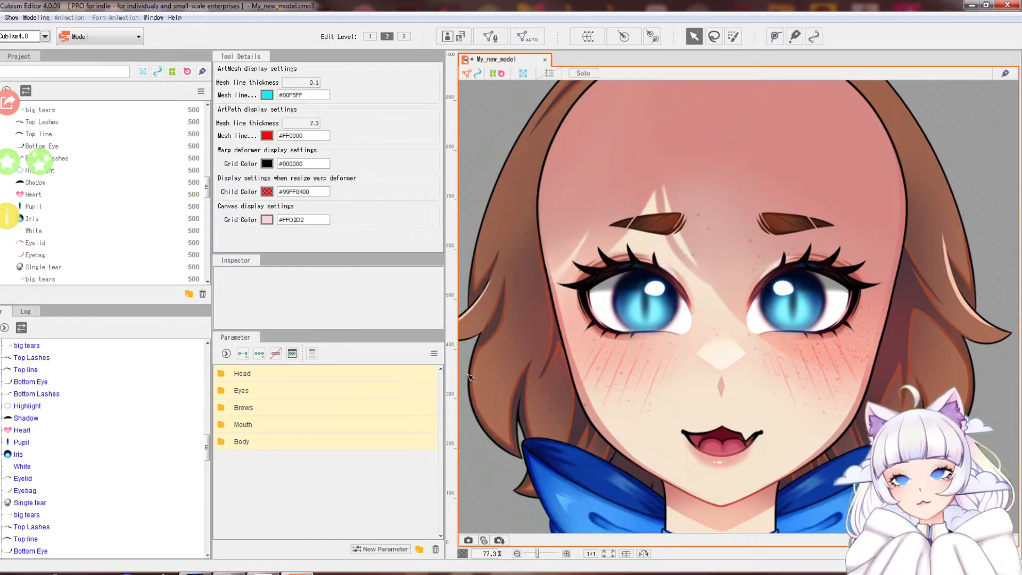
# Set the group color of the Head parameter folder to light red.
pyautogui.rightClick(304, 374)
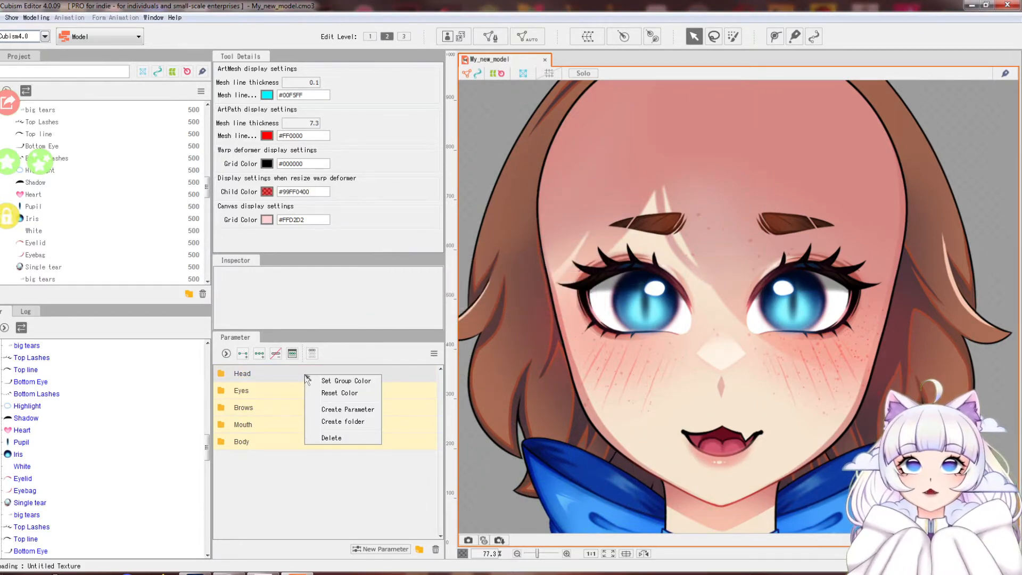
pyautogui.click(335, 382)
pyautogui.click(477, 231)
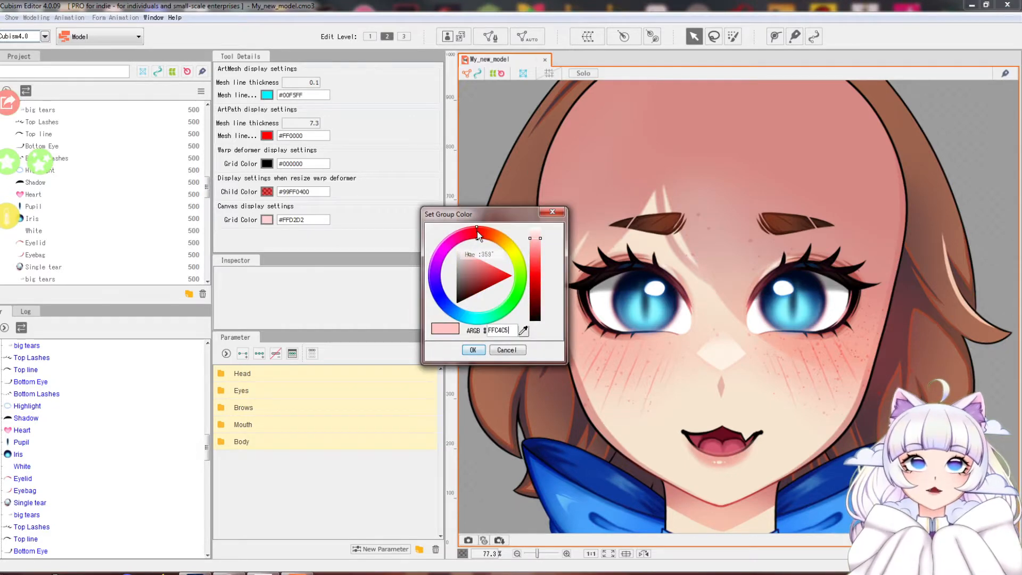
pyautogui.click(462, 353)
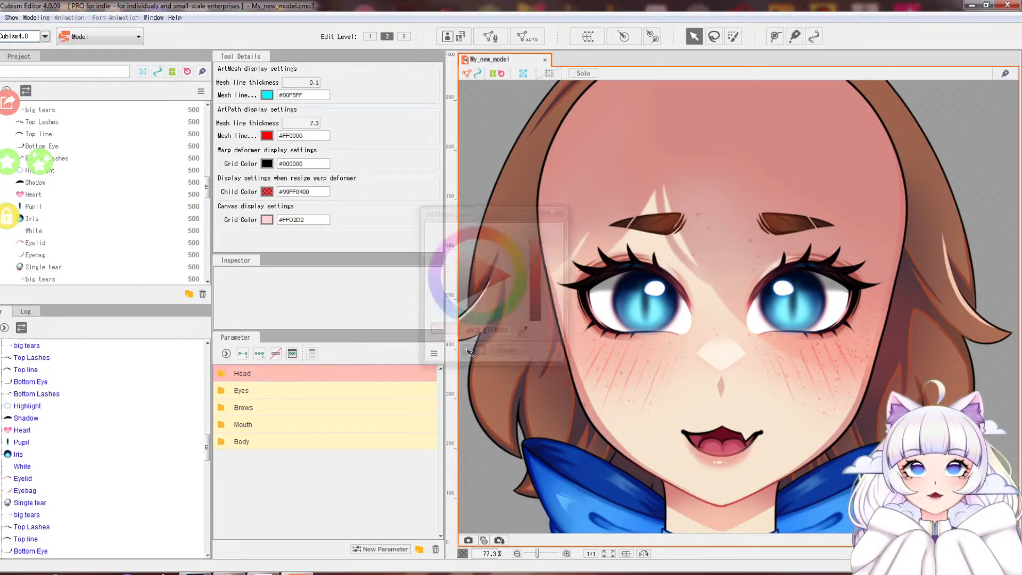
# Set the group color of the Eyes parameter folder to light orange.
pyautogui.rightClick(292, 392)
pyautogui.click(319, 397)
pyautogui.click(504, 244)
pyautogui.click(537, 246)
pyautogui.click(481, 349)
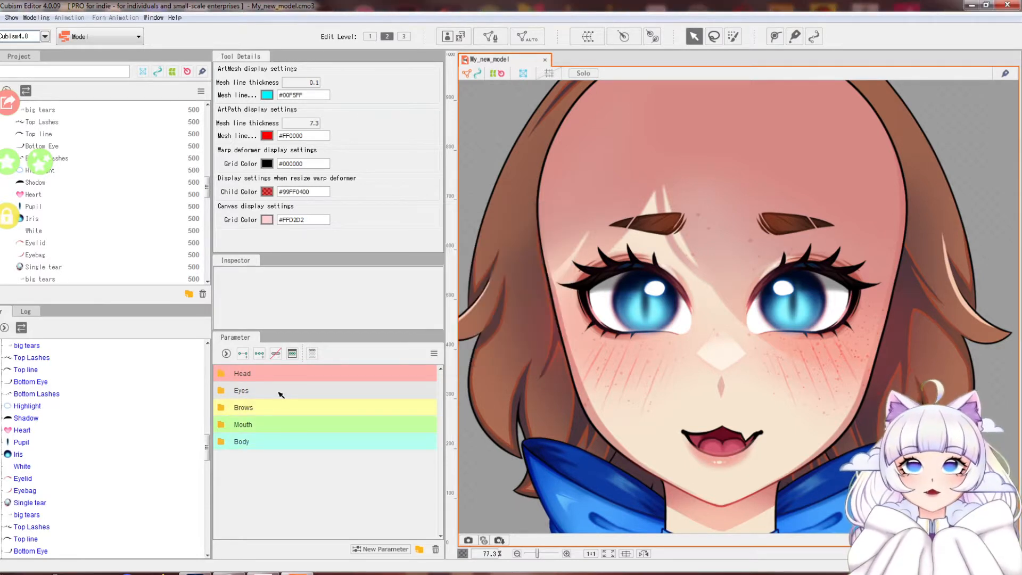
# Expand the Eyes folder to list its parameters.
pyautogui.click(281, 392)
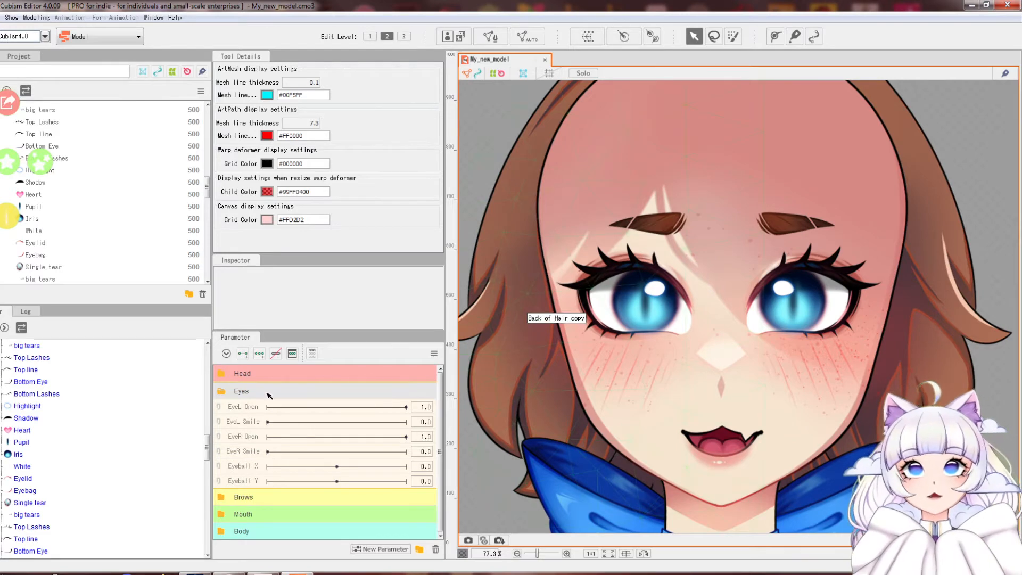
pyautogui.scroll(-1, 758, 214)
pyautogui.scroll(1, 728, 240)
pyautogui.scroll(-6, 596, 307)
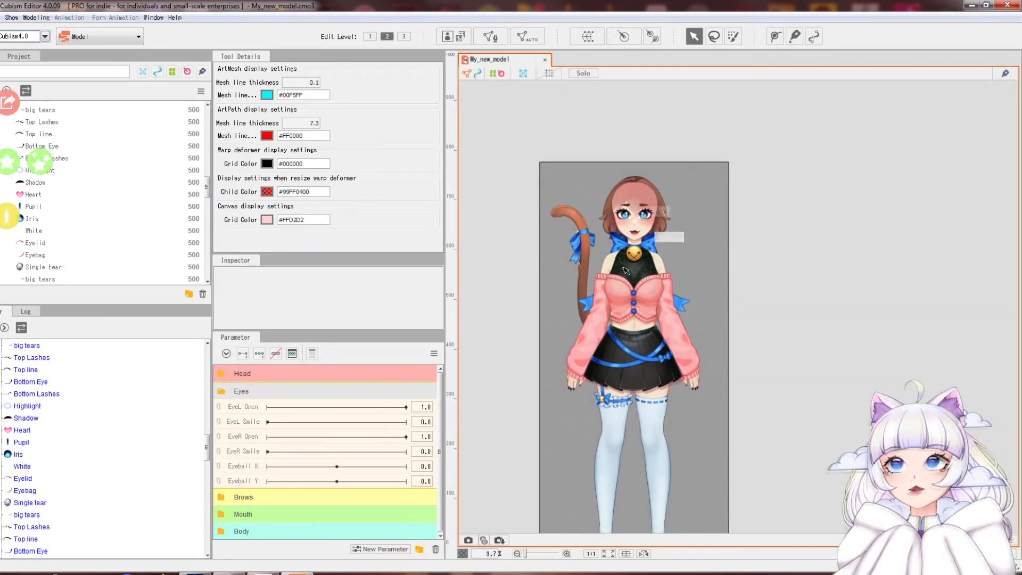
pyautogui.scroll(1, 611, 199)
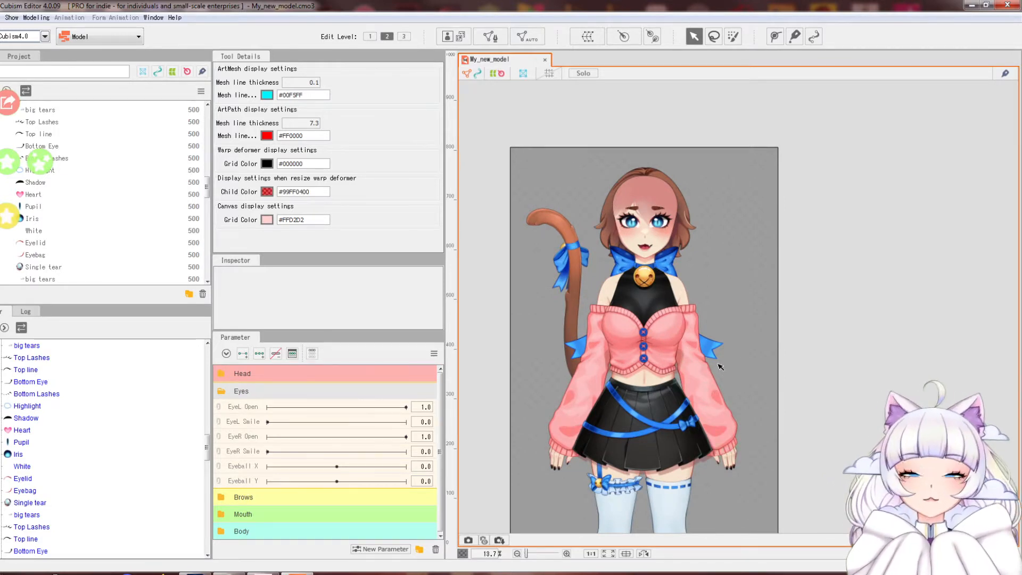
# Show the Front Hair parts and the cat ears on the model again, and save the model.
pyautogui.scroll(6, 166, 190)
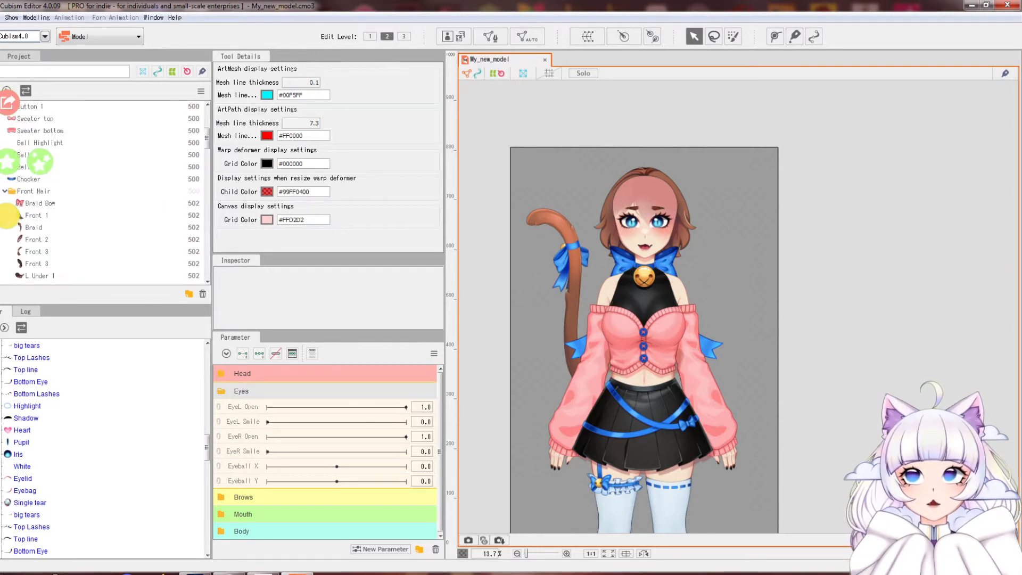
pyautogui.click(1, 191)
pyautogui.scroll(-4, 34, 205)
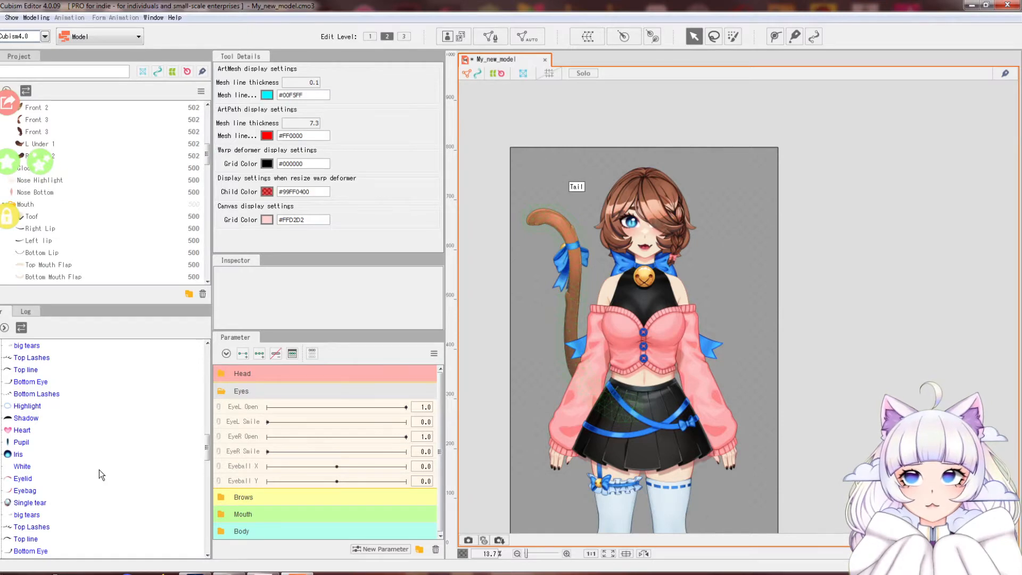
pyautogui.scroll(-8, 98, 470)
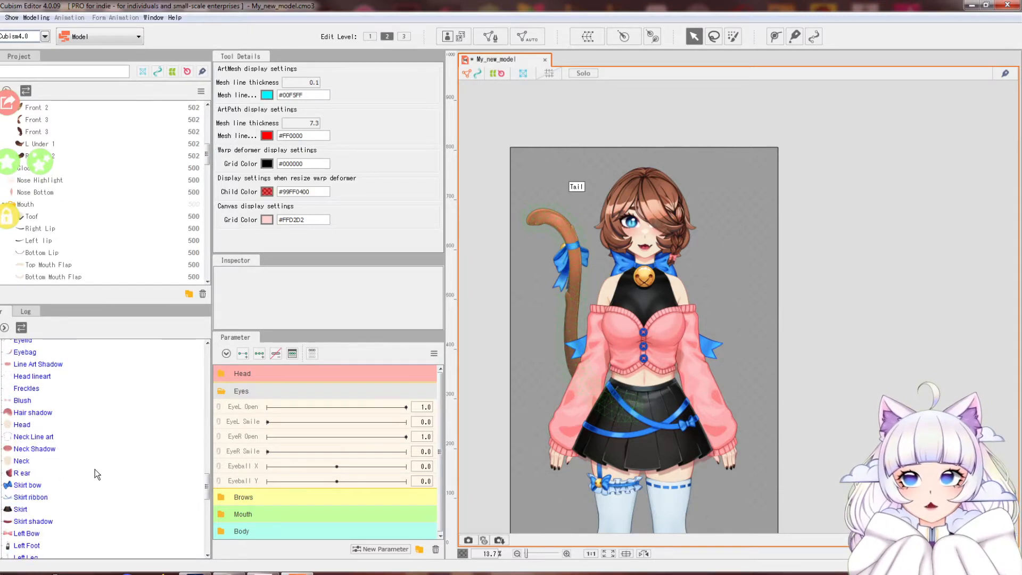
pyautogui.scroll(3, 674, 201)
pyautogui.hotkey('ctrl', 's')
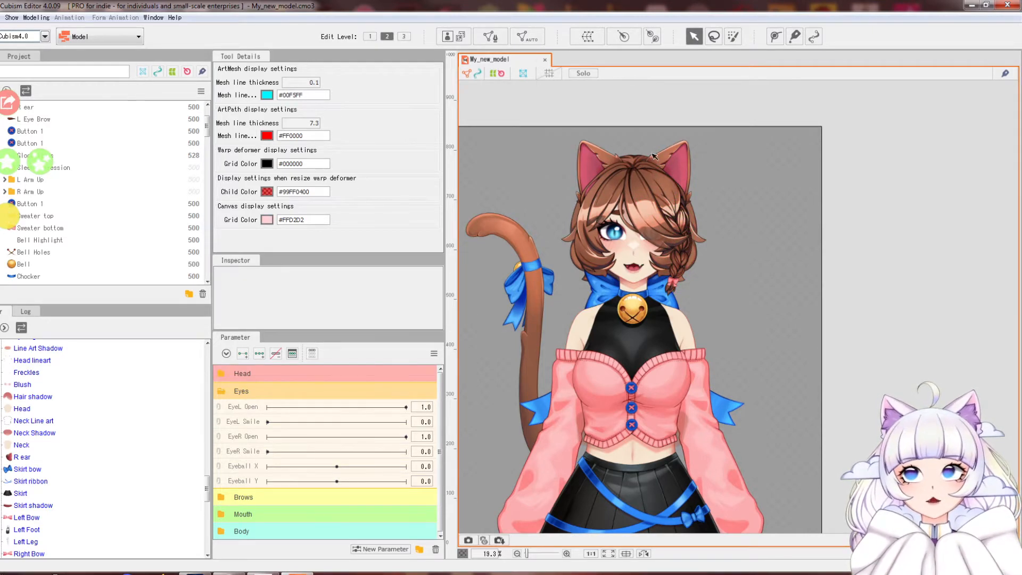
# Select all body, clothing, leg and tail meshes without the head, test-move them off the canvas, and undo that move.
pyautogui.scroll(-1, 651, 153)
pyautogui.scroll(1, 650, 111)
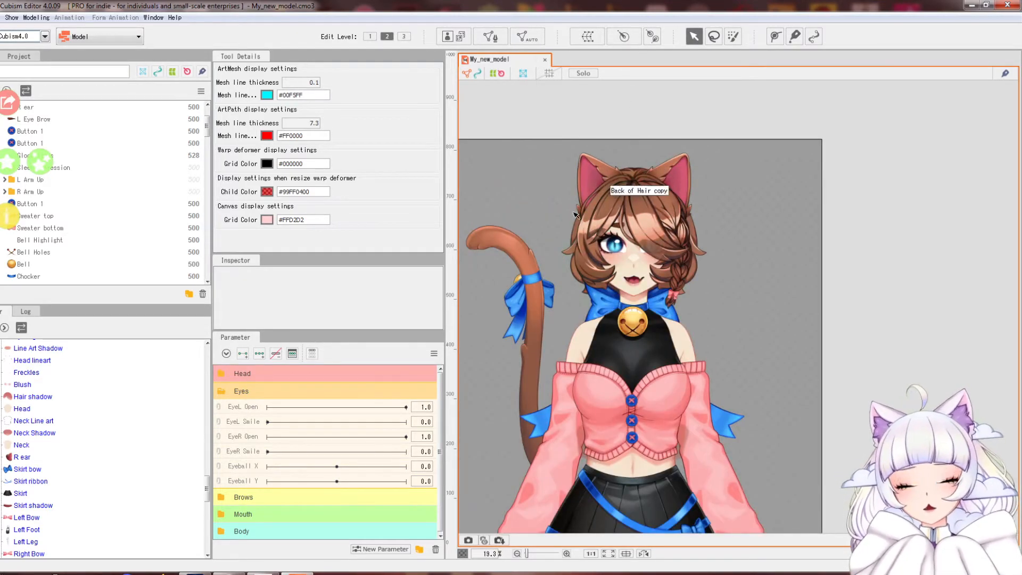
pyautogui.scroll(-3, 641, 288)
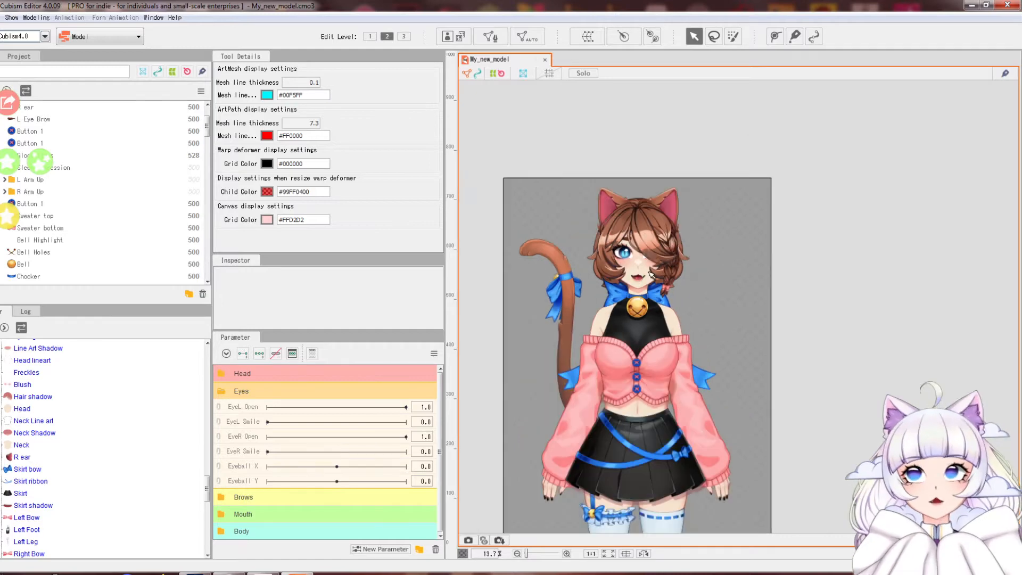
pyautogui.scroll(-3, 665, 218)
pyautogui.moveTo(538, 197); pyautogui.dragTo(766, 480)
pyautogui.scroll(2, 624, 323)
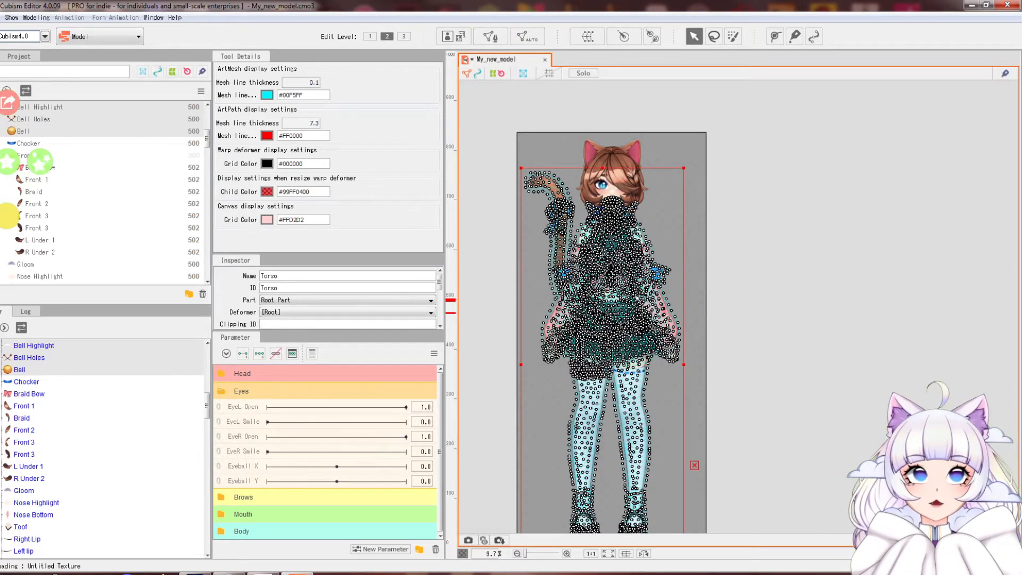
pyautogui.scroll(-2, 631, 309)
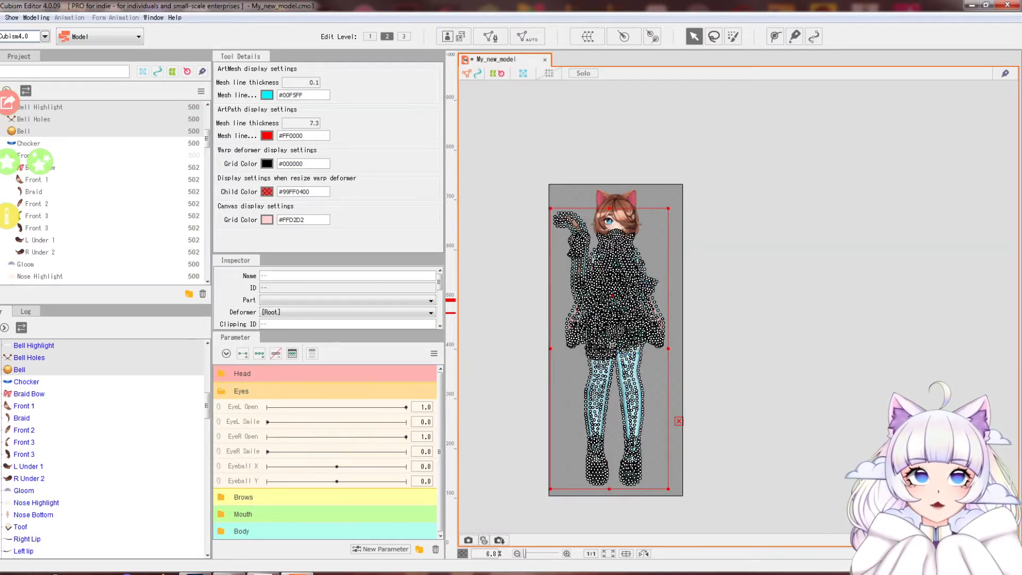
pyautogui.scroll(2, 618, 331)
pyautogui.scroll(2, 662, 364)
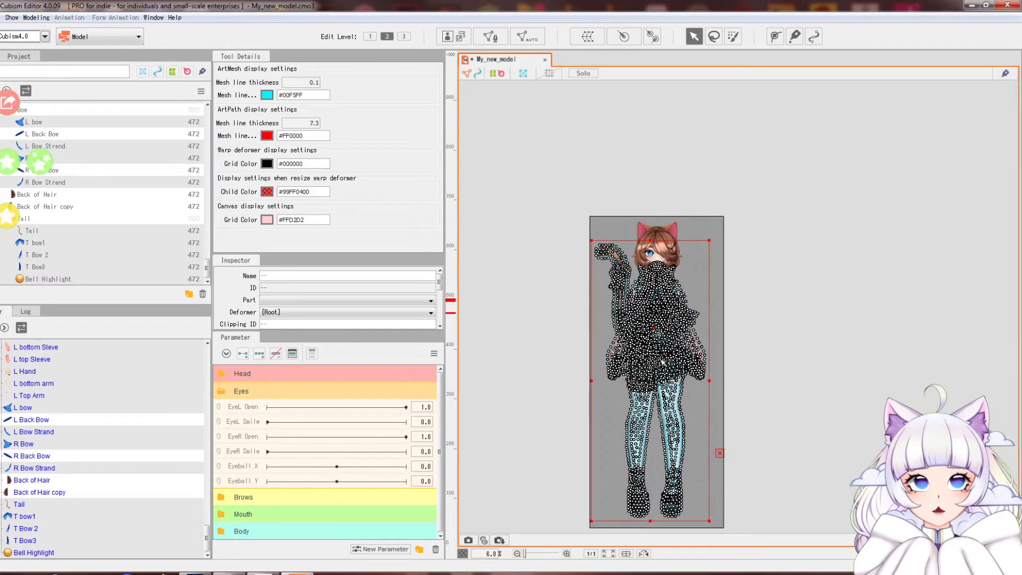
pyautogui.moveTo(660, 376); pyautogui.dragTo(844, 358)
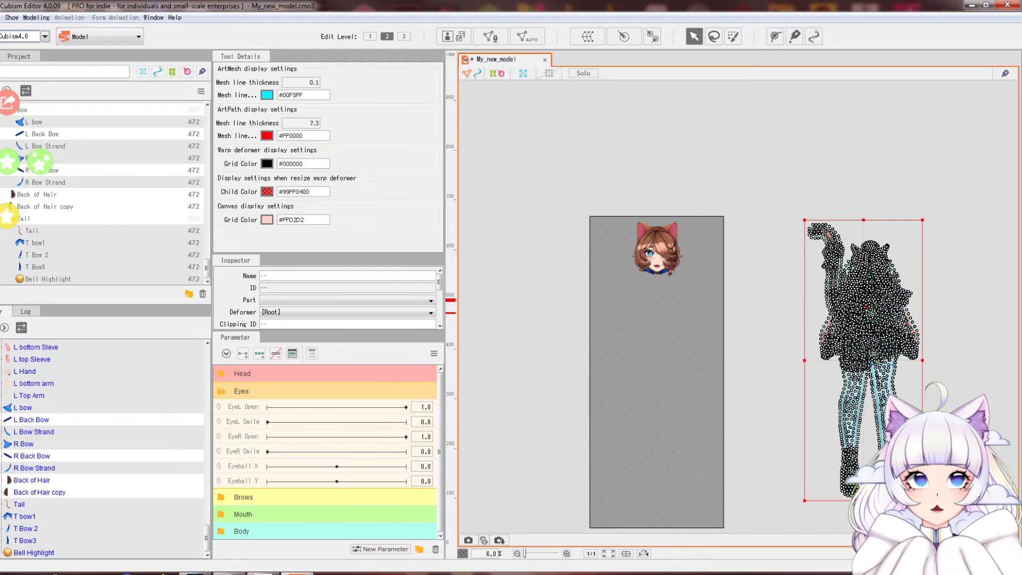
pyautogui.hotkey('ctrl', 'z')
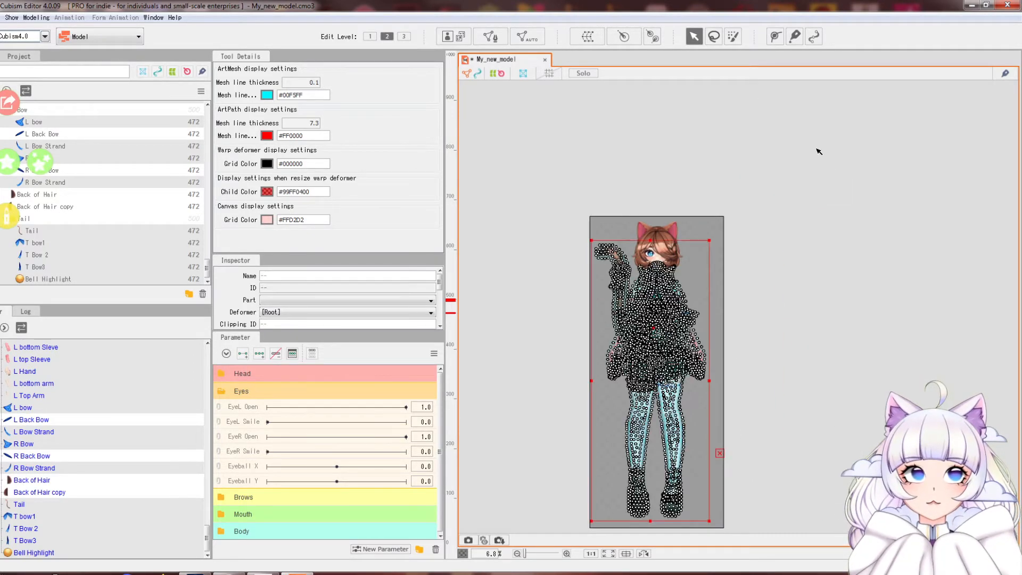
# Create a warp deformer named Body Warp as the parent of the selected body meshes.
pyautogui.click(587, 37)
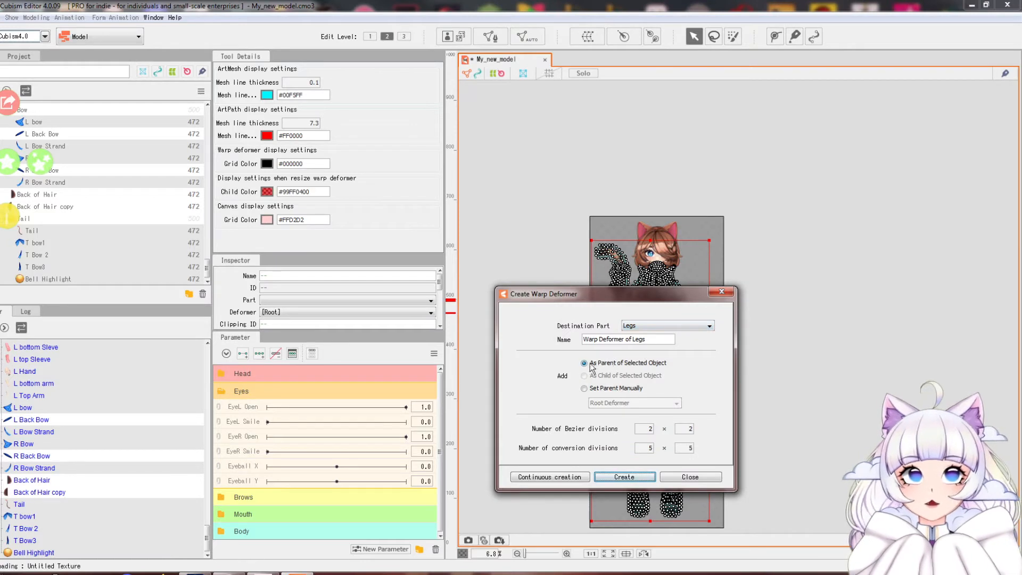
pyautogui.tripleClick(658, 339)
pyautogui.write('Body Warp')
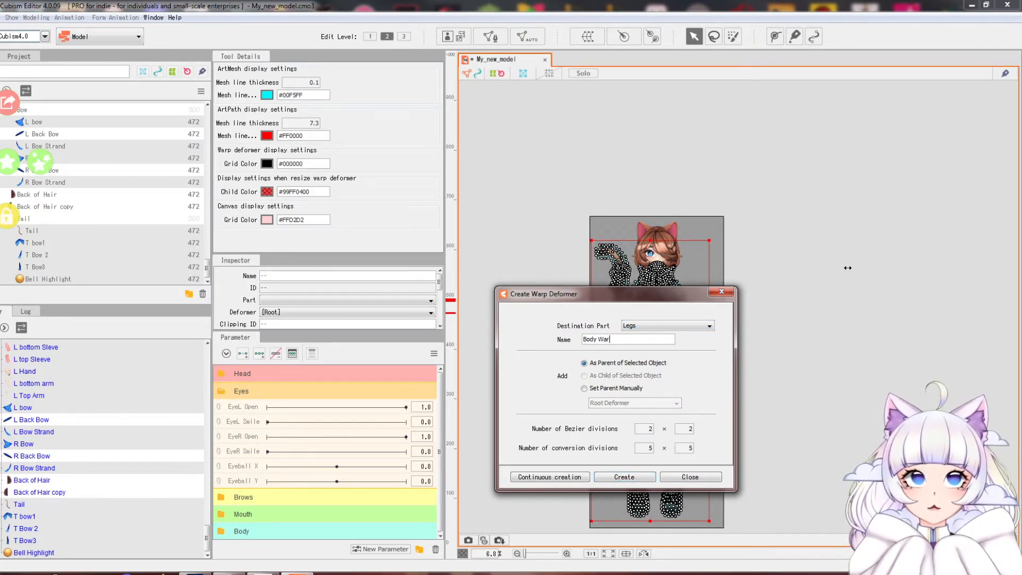
pyautogui.click(639, 482)
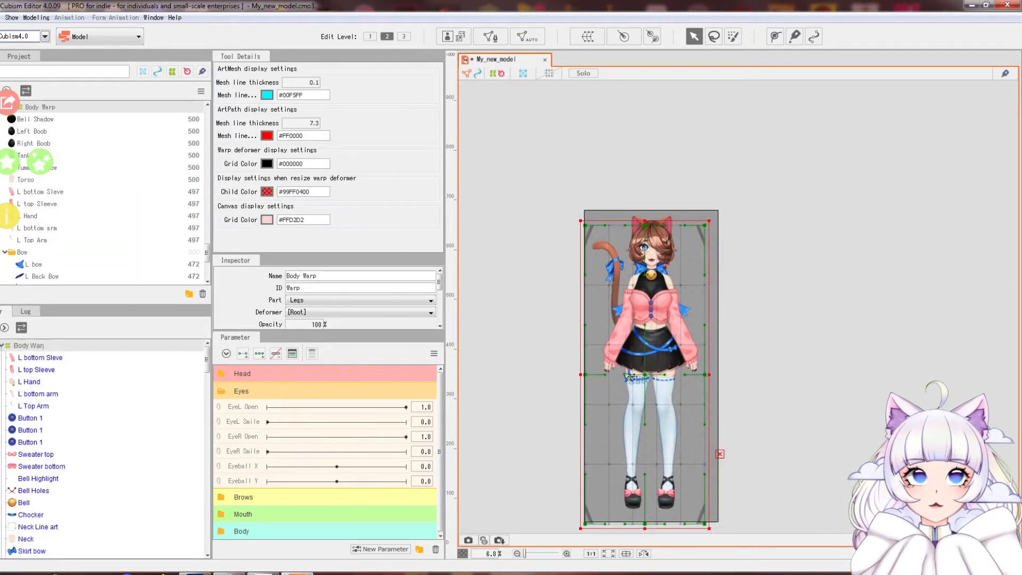
# Try shifting the center of the Body Warp deformer to test it, and undo the change.
pyautogui.click(719, 455)
pyautogui.moveTo(645, 375); pyautogui.dragTo(674, 410)
pyautogui.hotkey('ctrl', 'z')
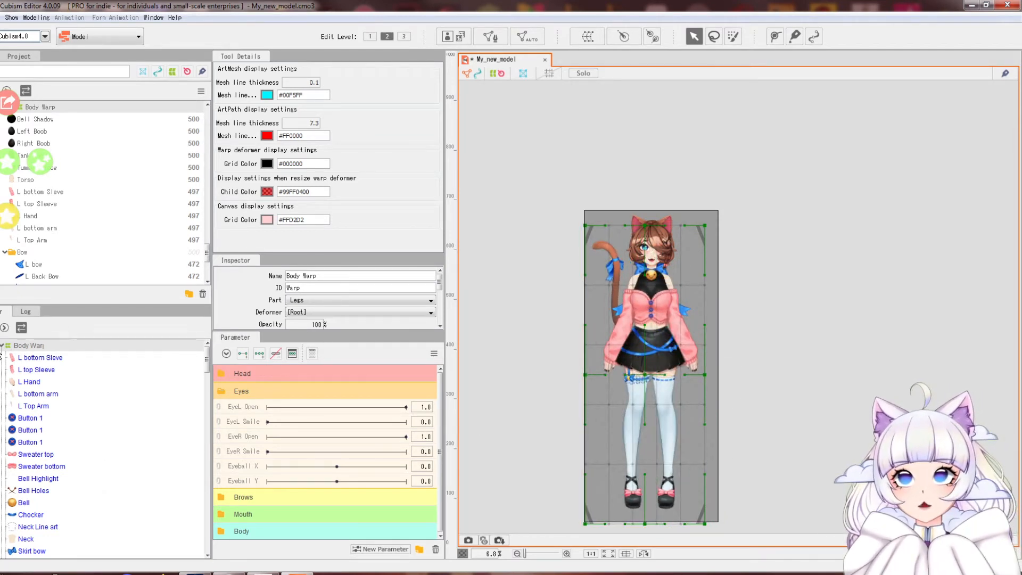
# Collapse Body Warp and select all remaining head parts outside it, from the first R ear through Back of Hair copy.
pyautogui.click(2, 347)
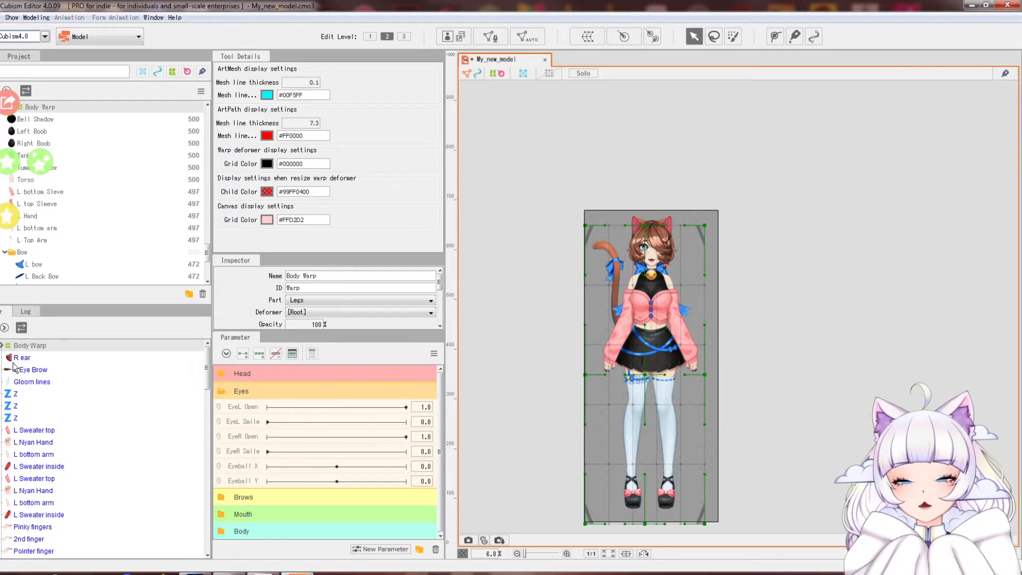
pyautogui.click(23, 358)
pyautogui.moveTo(208, 380); pyautogui.dragTo(207, 543)
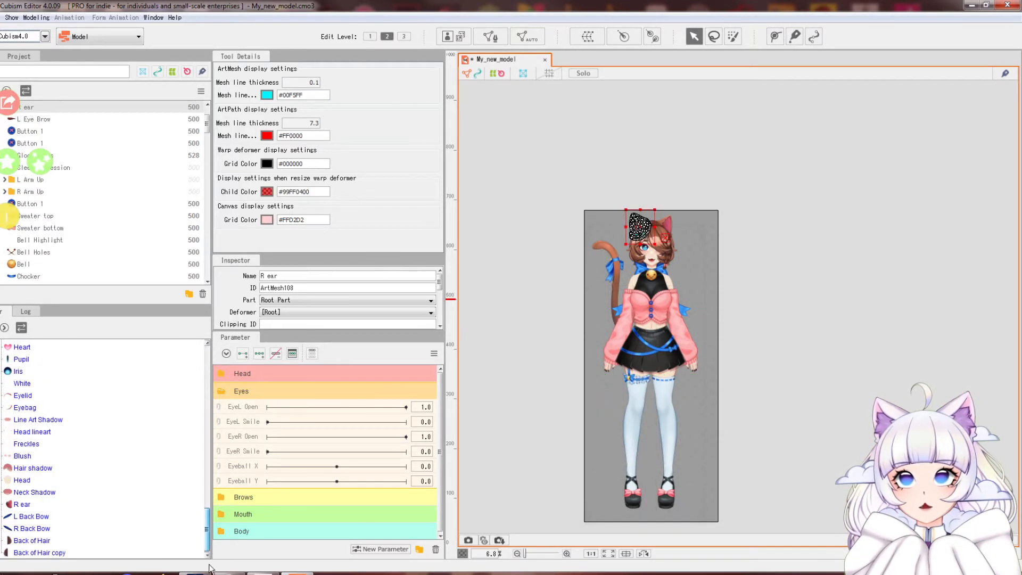
pyautogui.scroll(-3, 702, 173)
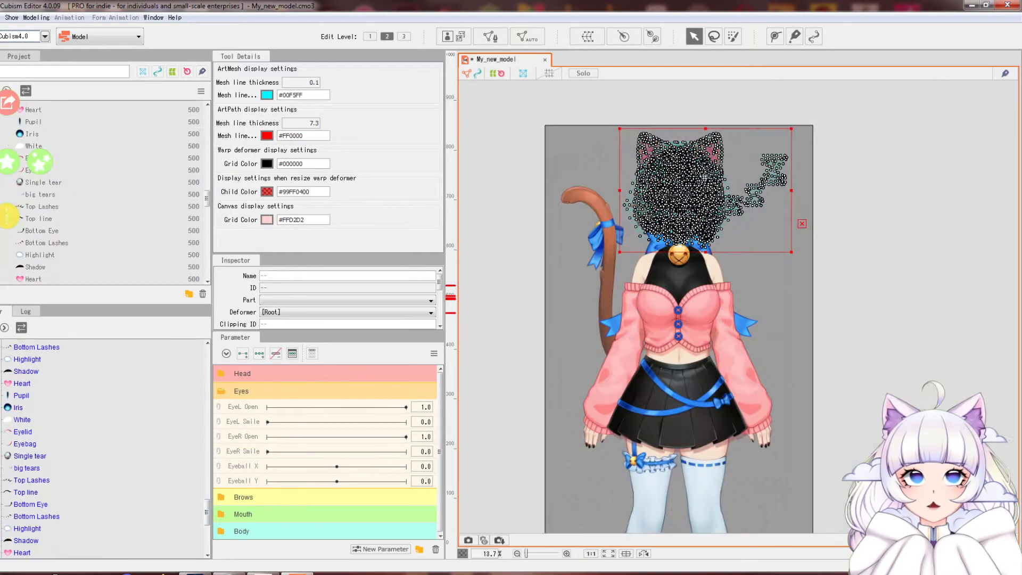
pyautogui.moveTo(672, 136); pyautogui.dragTo(671, 160)
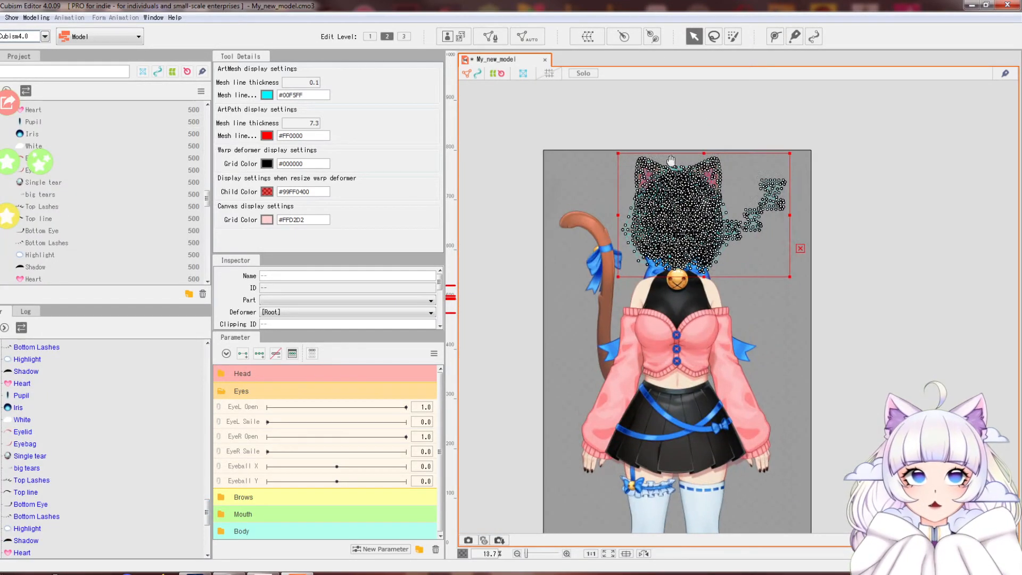
# Create a warp deformer named Head as the parent of the selected head parts and collapse it.
pyautogui.click(590, 47)
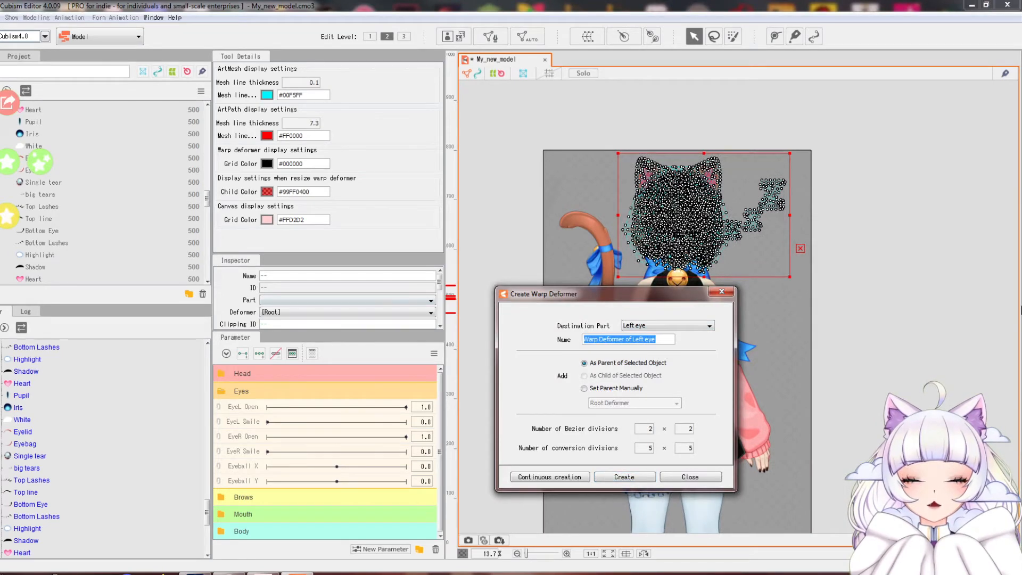
pyautogui.write('Head')
pyautogui.click(624, 476)
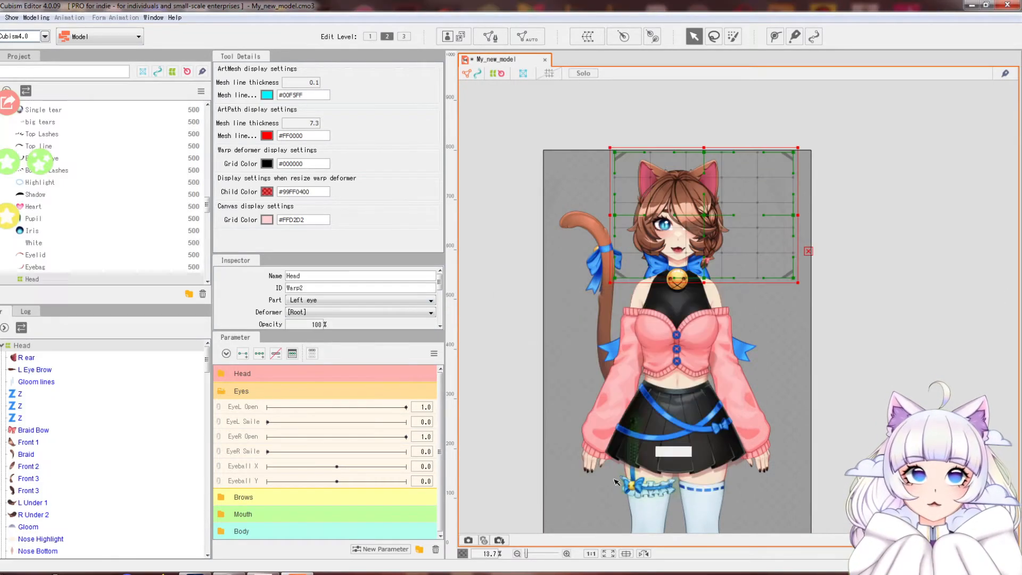
pyautogui.click(3, 358)
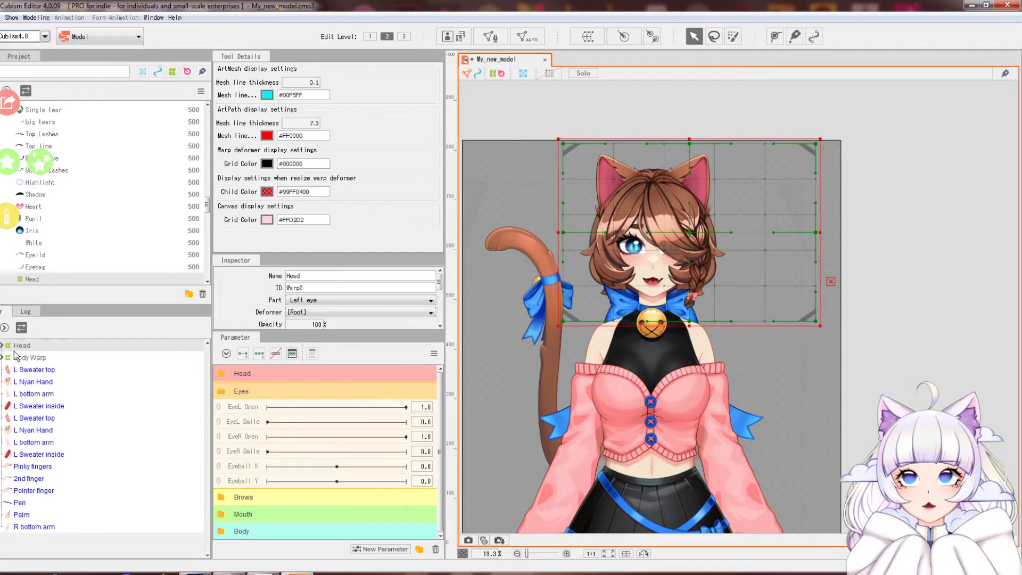
pyautogui.click(2, 358)
pyautogui.click(2, 358)
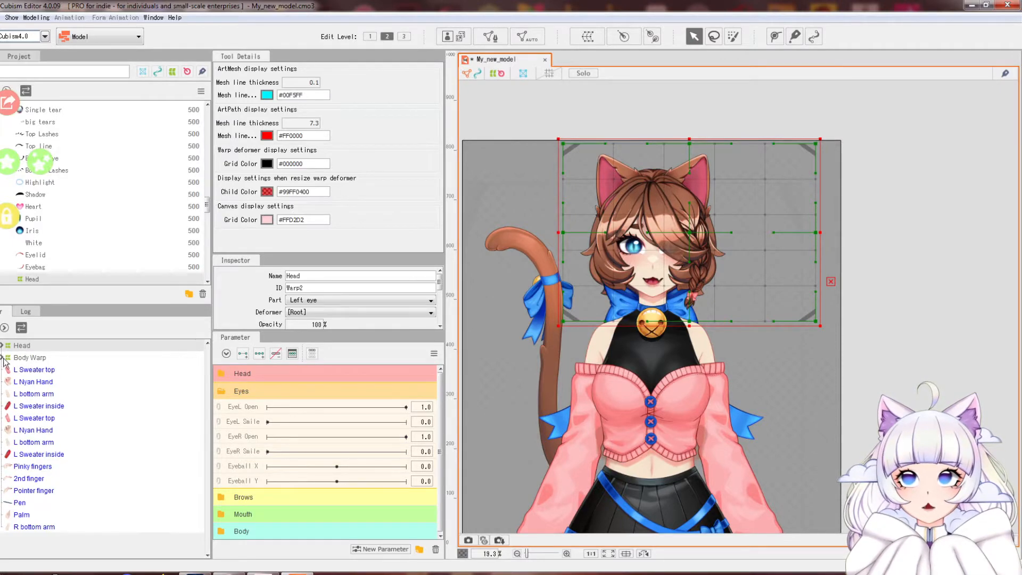
# Select the leftover arm parts from L Sweater top through R bottom arm and put them under Body Warp.
pyautogui.click(29, 371)
pyautogui.keyDown('shift'); pyautogui.click(28, 527); pyautogui.keyUp('shift')
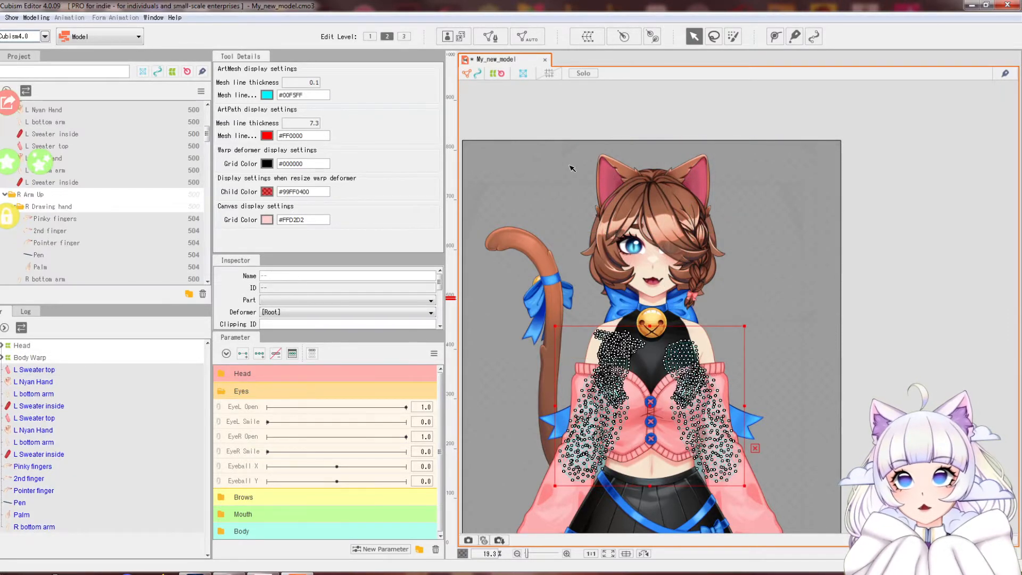
pyautogui.scroll(-2, 569, 166)
pyautogui.moveTo(546, 223); pyautogui.dragTo(545, 124)
pyautogui.moveTo(56, 368); pyautogui.dragTo(52, 358)
pyautogui.click(26, 356)
pyautogui.click(28, 346)
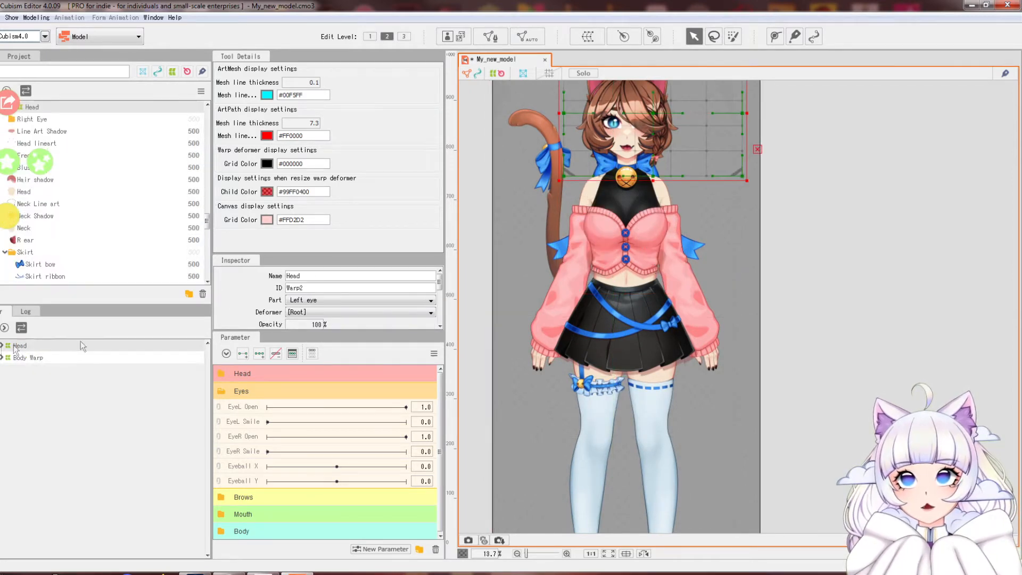
# Test-move the Body Warp deformer, undo that move, and save the model with both deformers collapsed.
pyautogui.moveTo(660, 126); pyautogui.dragTo(662, 211)
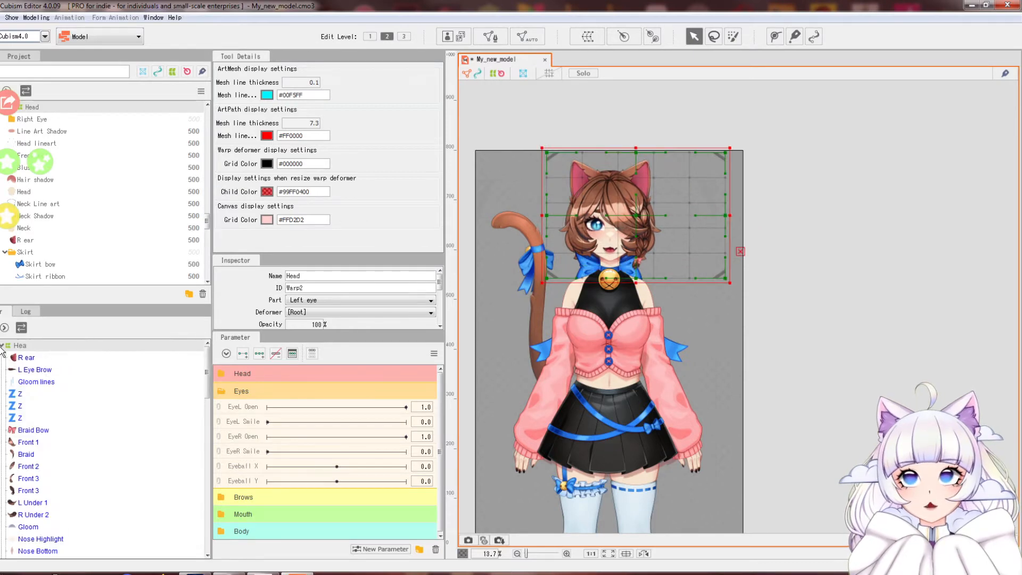
pyautogui.click(3, 345)
pyautogui.click(42, 357)
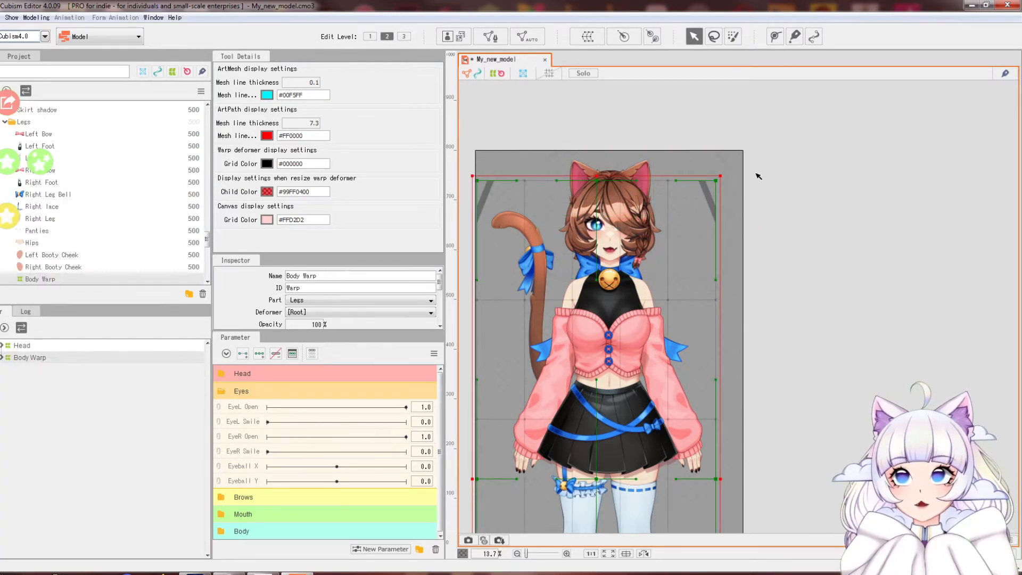
pyautogui.moveTo(601, 482); pyautogui.dragTo(659, 475)
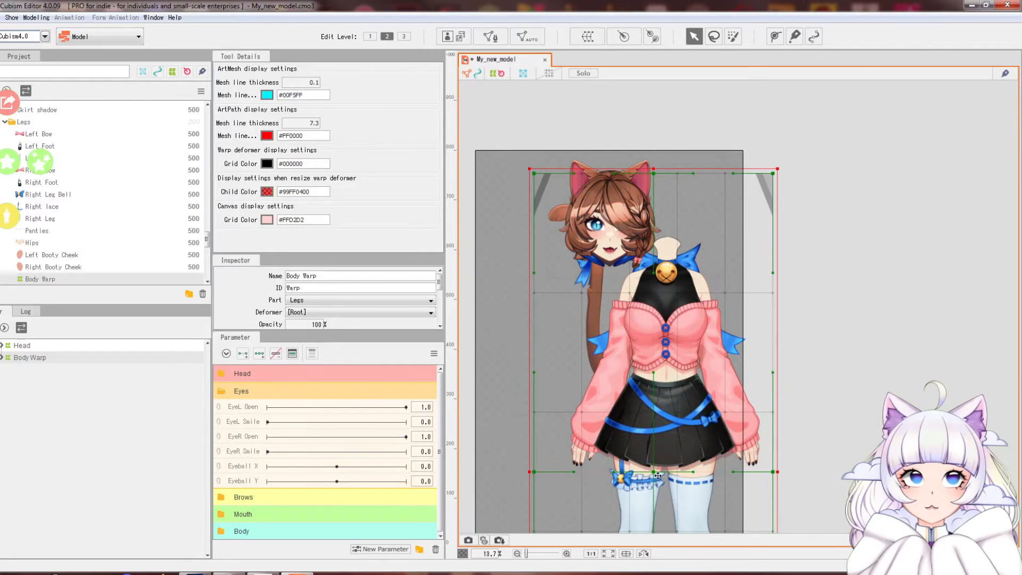
pyautogui.hotkey('ctrl', 'z')
pyautogui.hotkey('ctrl', 's')
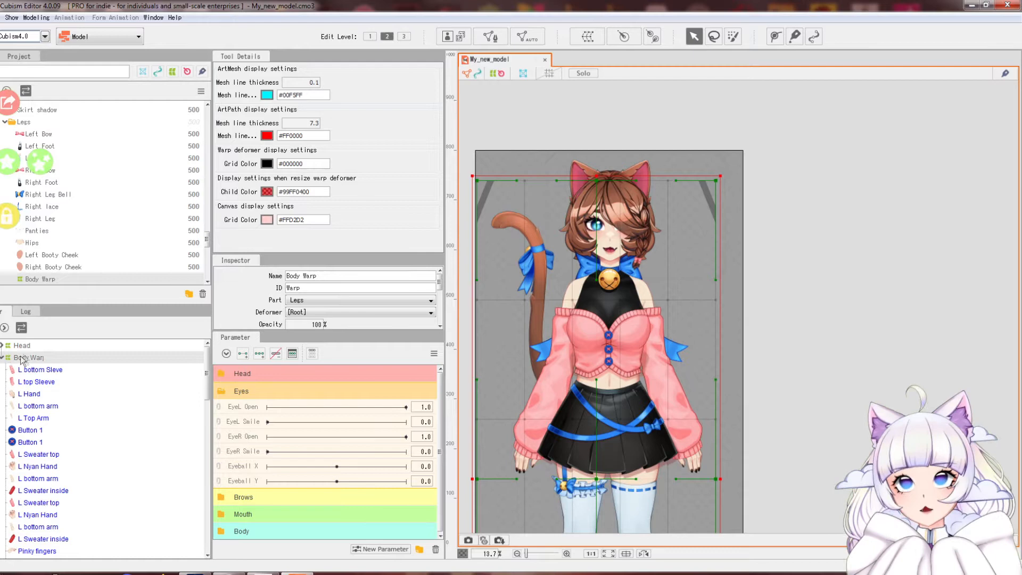
pyautogui.click(2, 358)
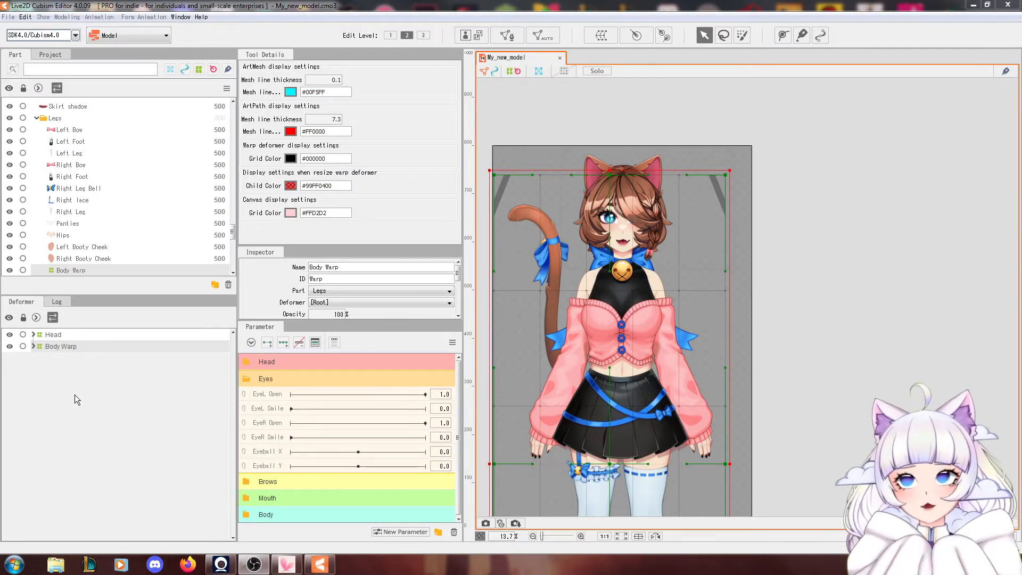
# Create a warp deformer named ALL OF MODEL as the parent of the Head and Body Warp deformers.
pyautogui.keyDown('ctrl'); pyautogui.click(79, 338); pyautogui.keyUp('ctrl')
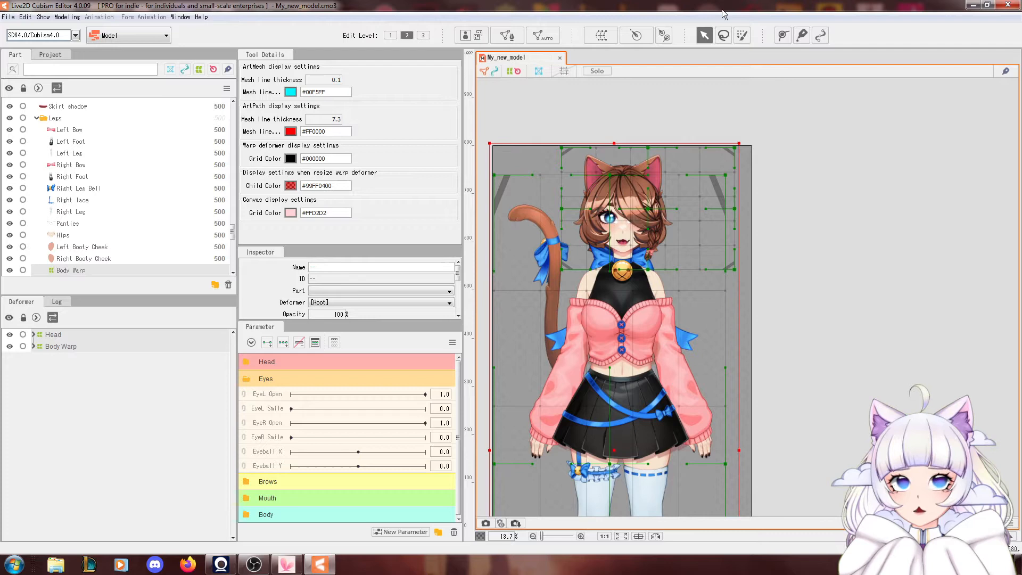
pyautogui.click(593, 37)
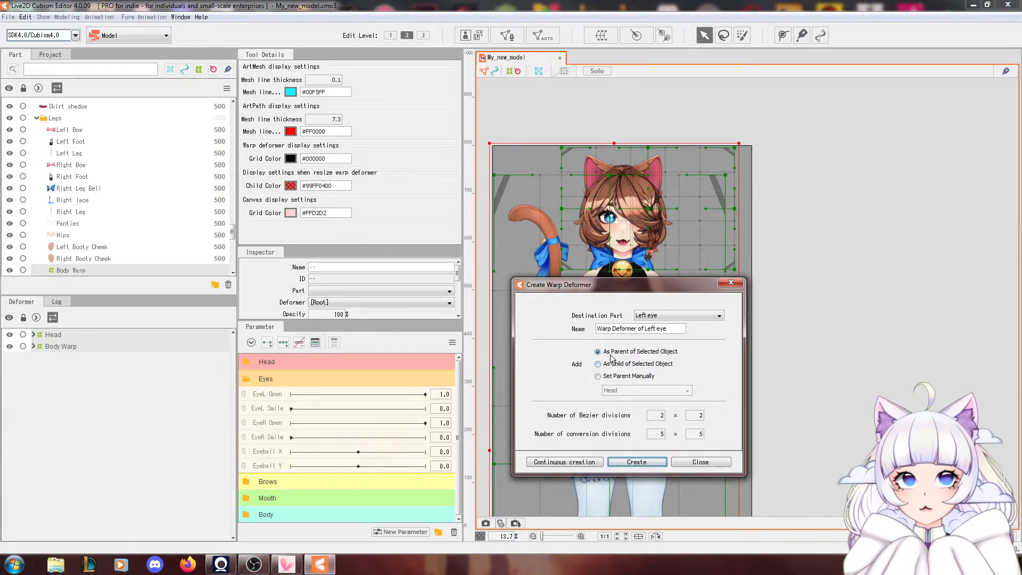
pyautogui.click(674, 330)
pyautogui.hotkey('ctrl', 'a')
pyautogui.write('ALL OF MODEL')
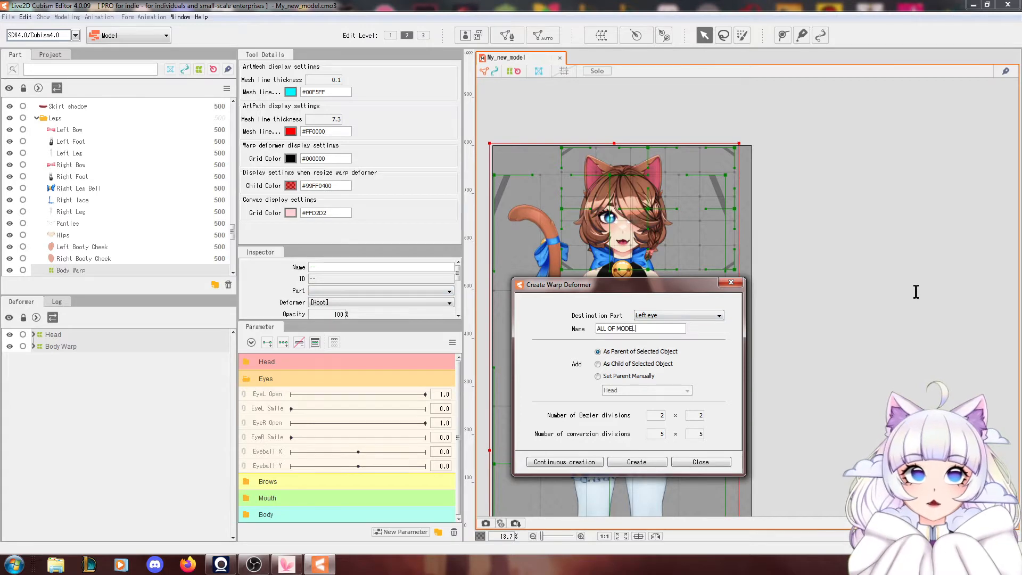
pyautogui.click(636, 461)
pyautogui.scroll(-2, 637, 428)
pyautogui.scroll(-3, 637, 429)
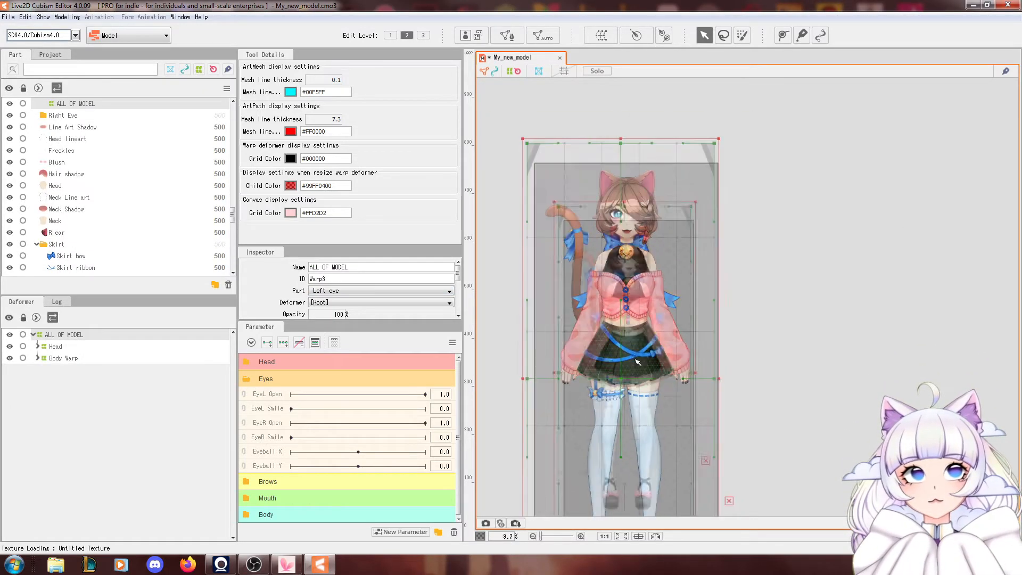
# Test-move the ALL OF MODEL, Head and Body Warp deformers one after another, undoing each move.
pyautogui.moveTo(630, 371); pyautogui.dragTo(693, 356)
pyautogui.hotkey('ctrl', 'z')
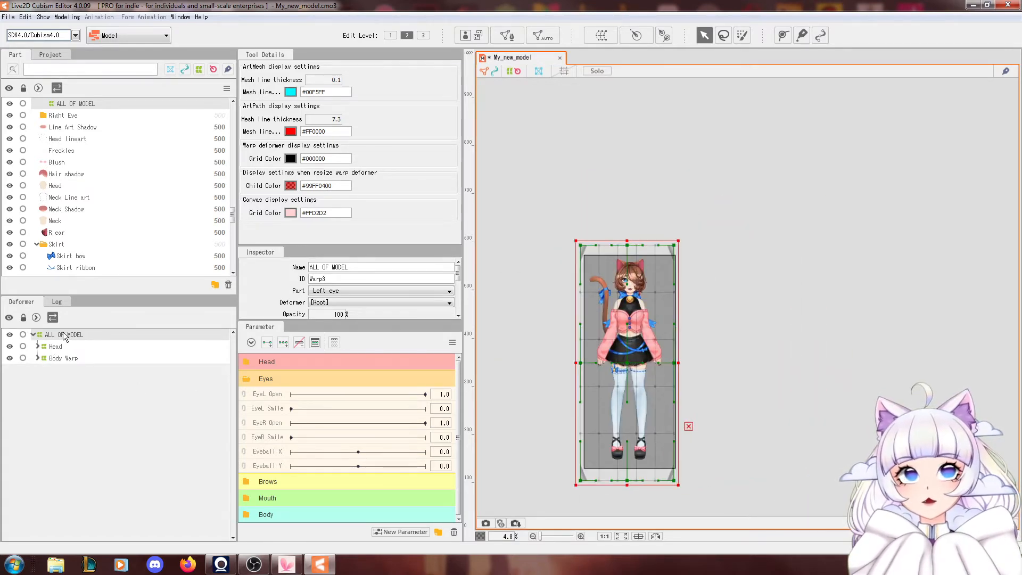
pyautogui.click(50, 347)
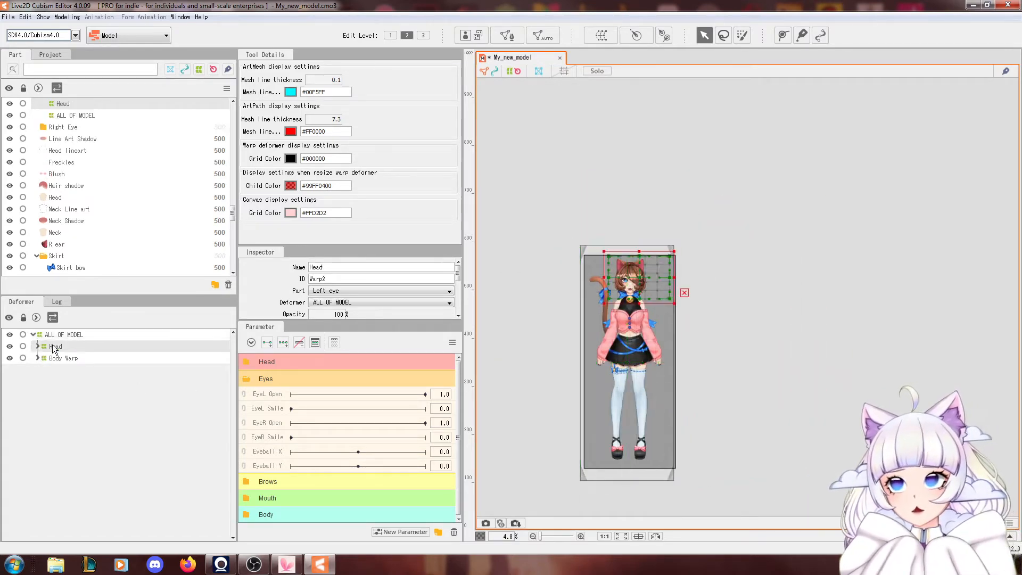
pyautogui.moveTo(639, 281); pyautogui.dragTo(521, 351)
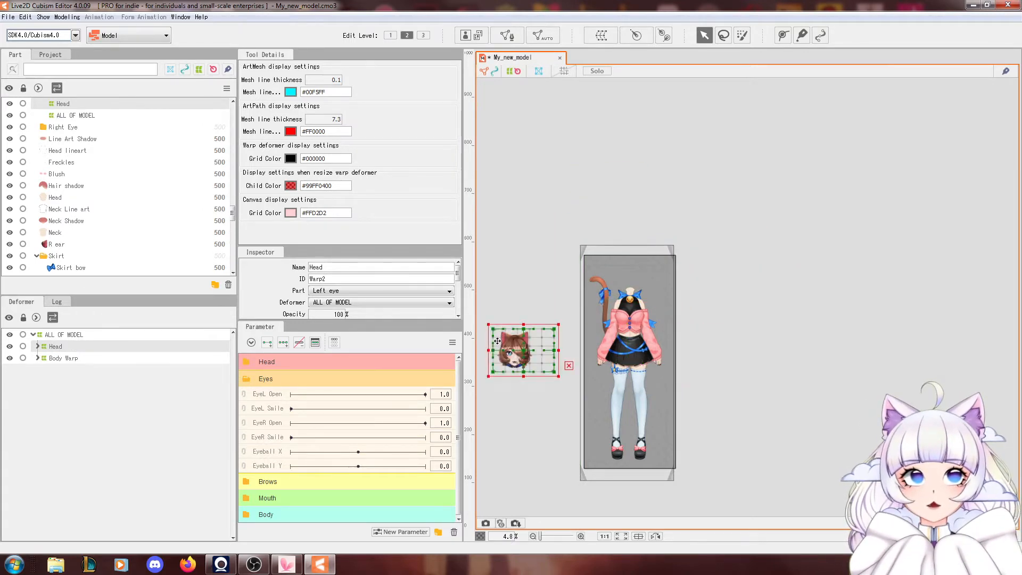
pyautogui.hotkey('ctrl', 'z')
pyautogui.click(37, 346)
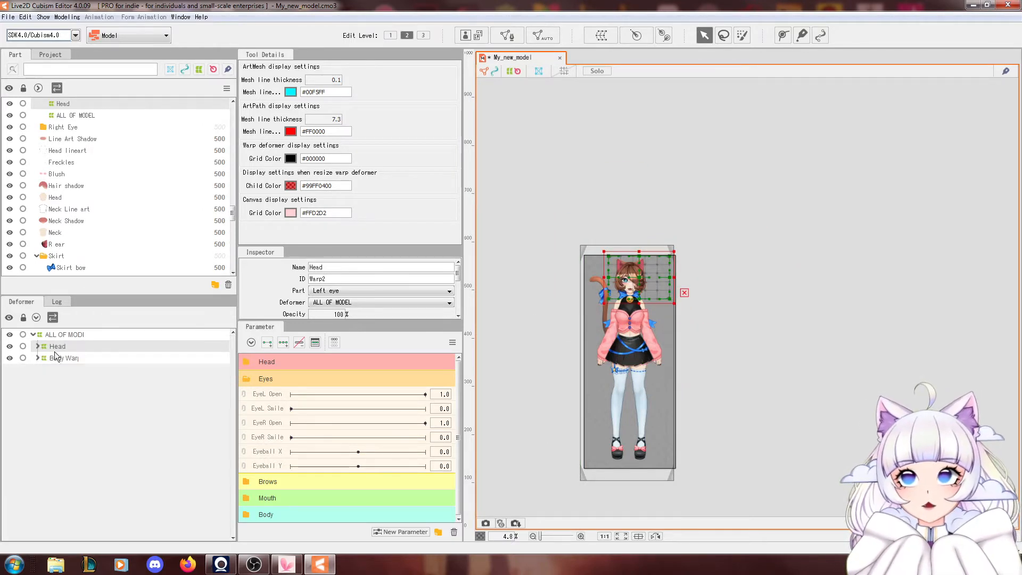
pyautogui.click(621, 332)
pyautogui.moveTo(632, 373); pyautogui.dragTo(641, 393)
pyautogui.hotkey('ctrl', 'z')
pyautogui.scroll(3, 627, 314)
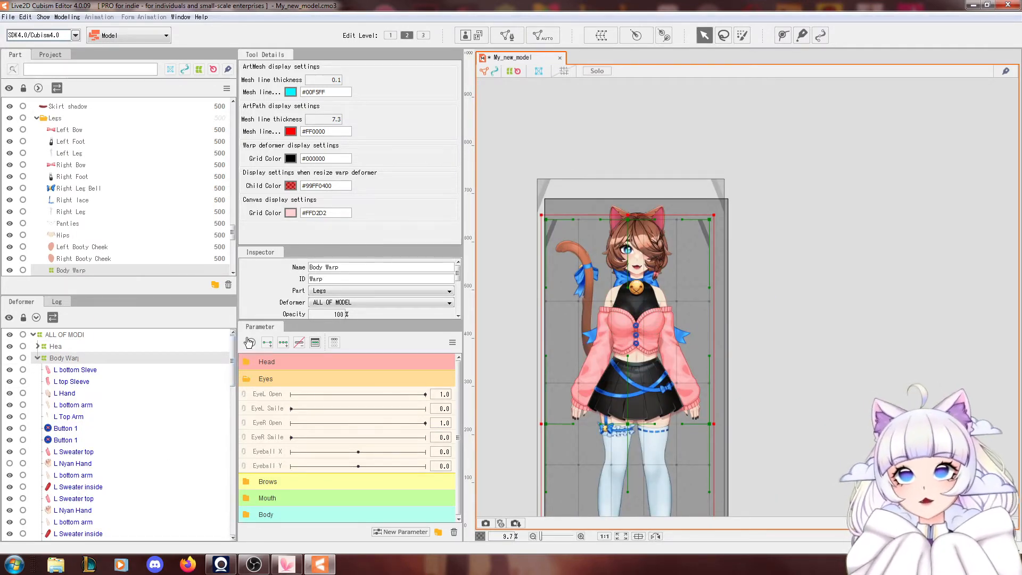
pyautogui.click(37, 357)
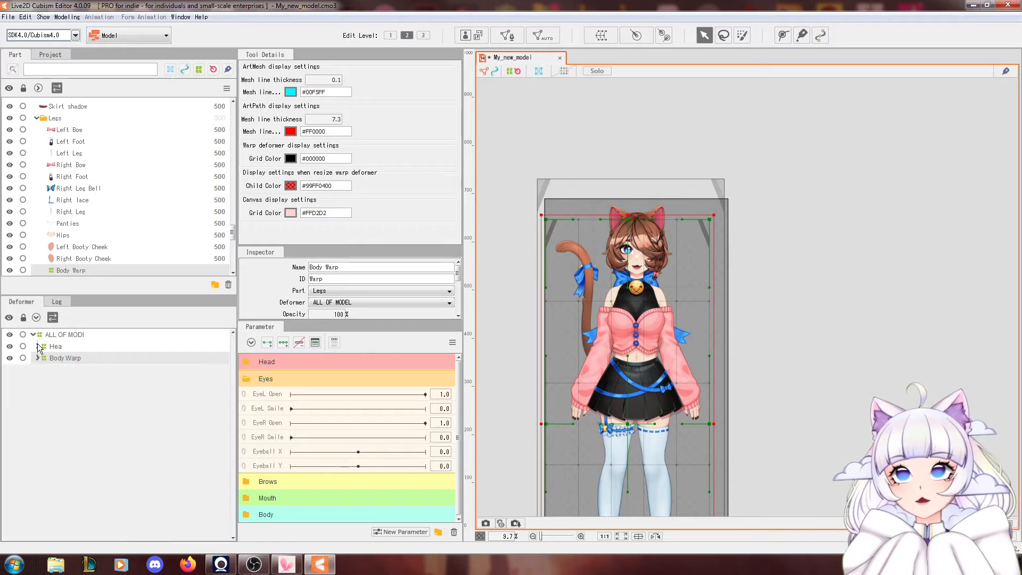
# Expand the Head deformer, locate the front bangs mesh and hide the whole Front Hair part group.
pyautogui.click(37, 346)
pyautogui.scroll(10, 57, 385)
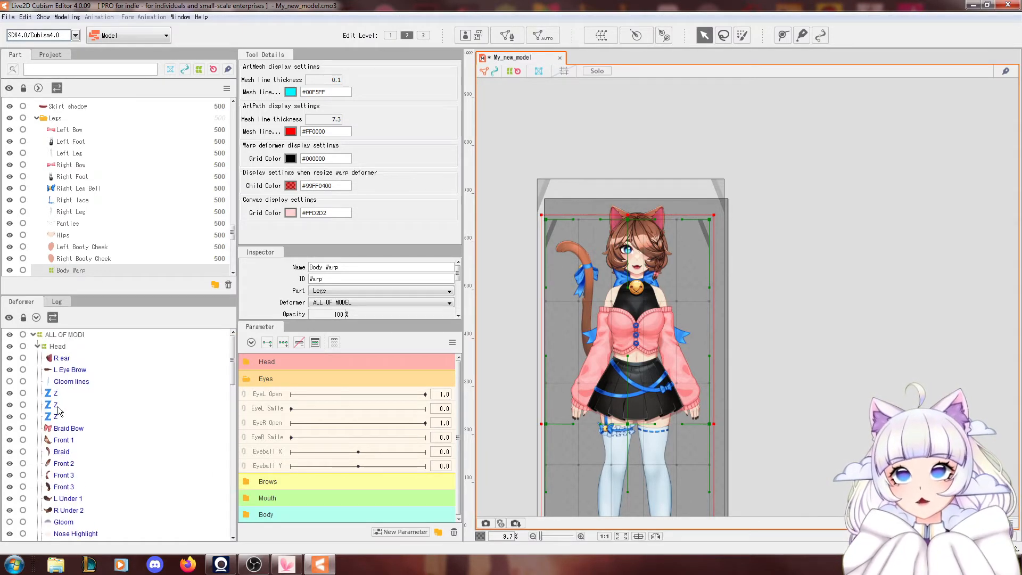
pyautogui.click(69, 348)
pyautogui.click(63, 359)
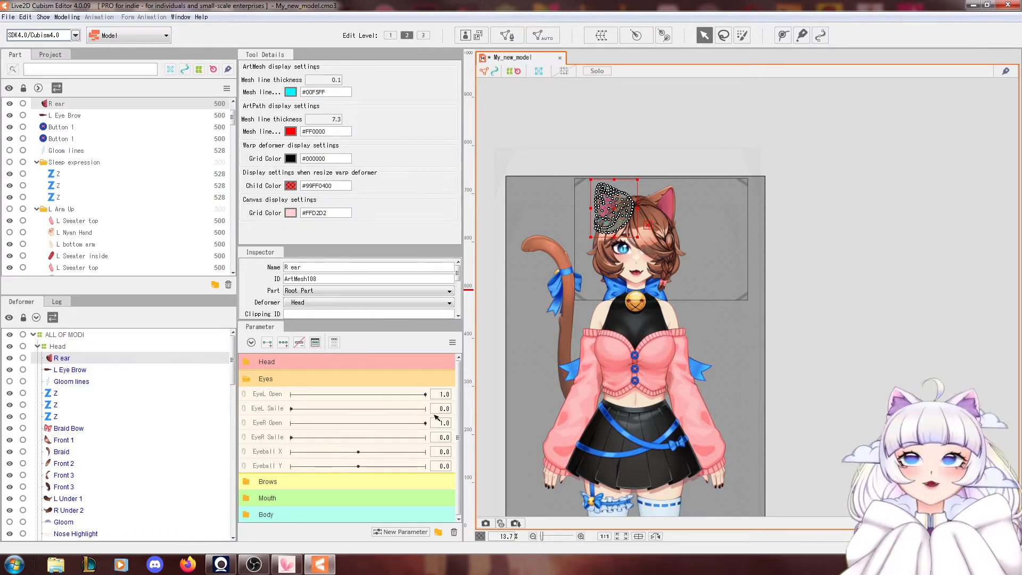
pyautogui.scroll(5, 628, 384)
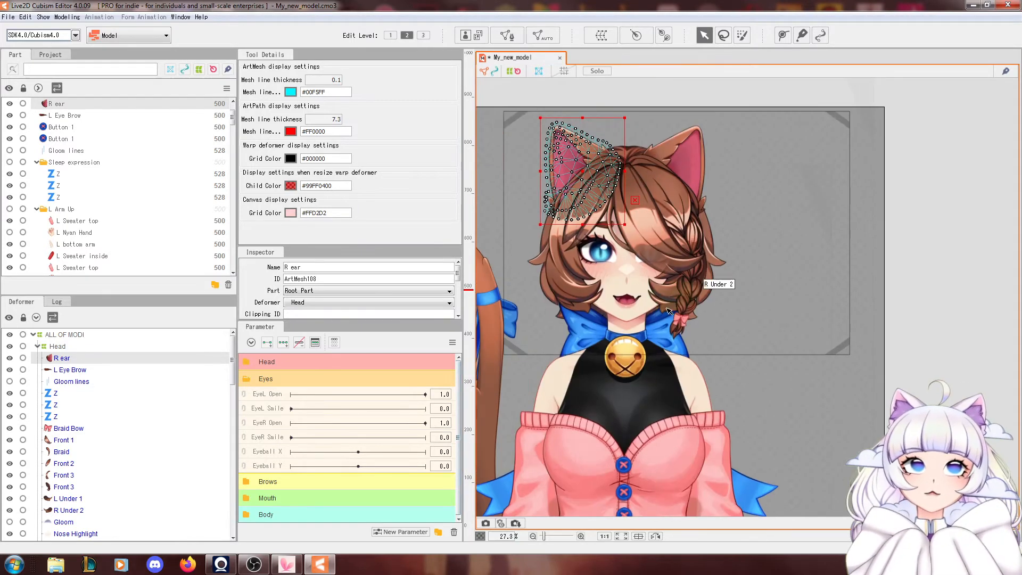
pyautogui.moveTo(640, 312); pyautogui.dragTo(645, 326)
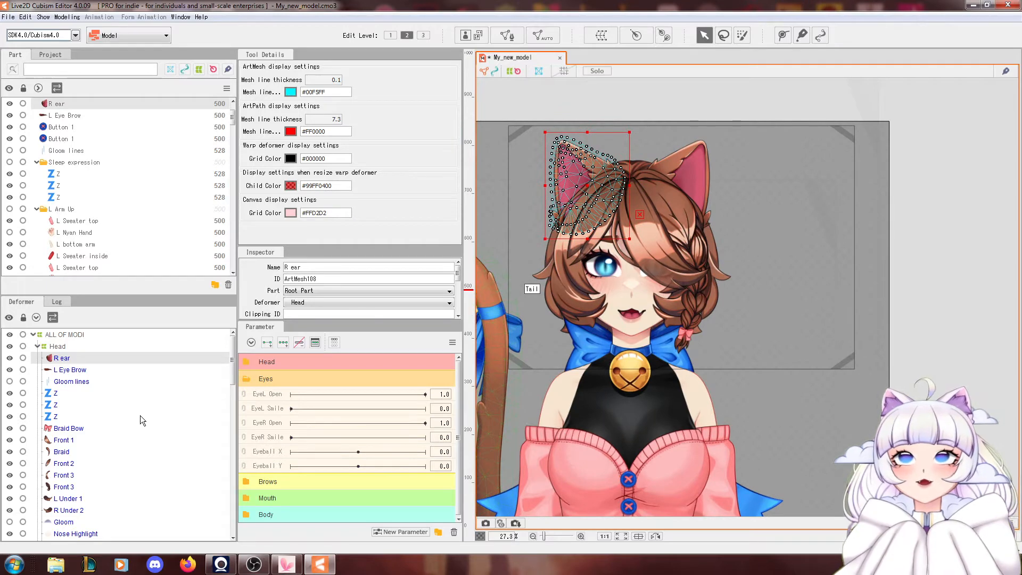
pyautogui.click(675, 261)
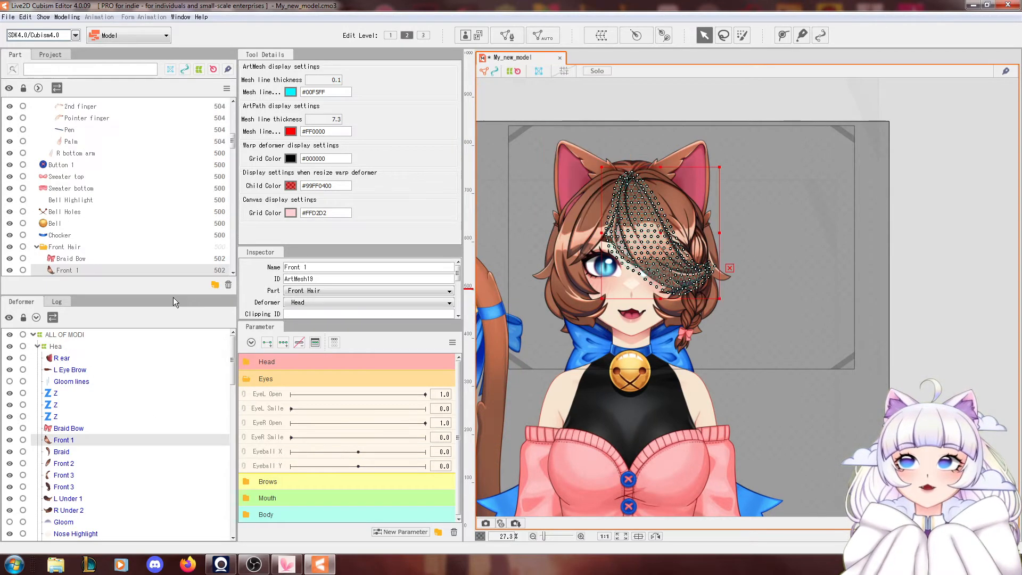
pyautogui.click(9, 247)
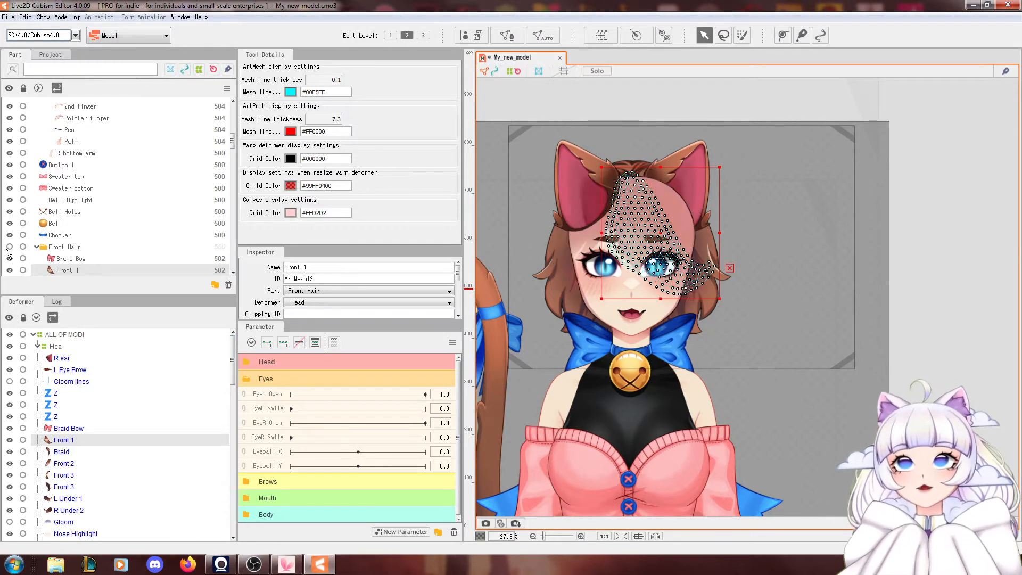
# Hide both cat ear meshes on the head.
pyautogui.click(554, 153)
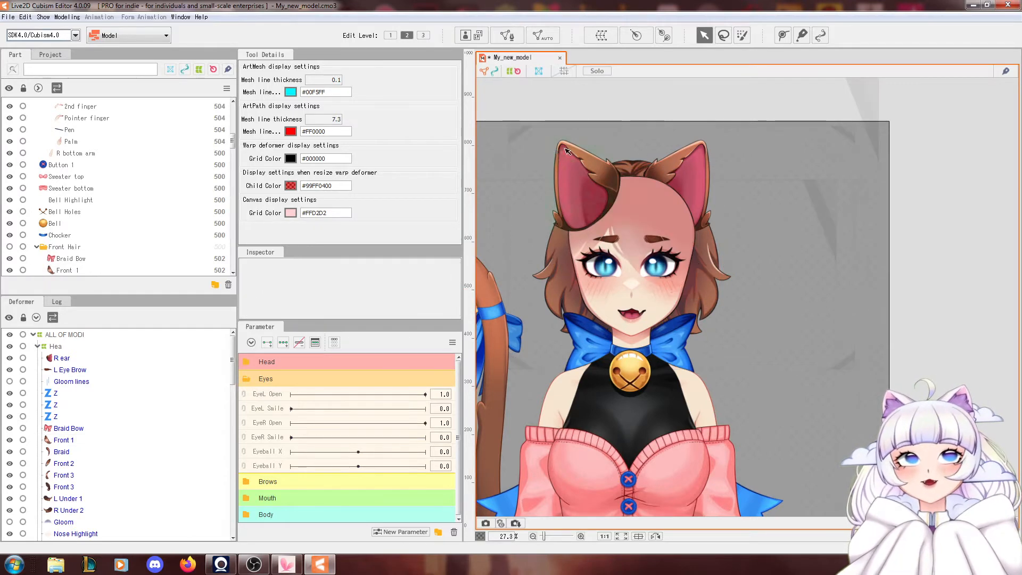
pyautogui.click(570, 177)
pyautogui.scroll(2, 15, 153)
pyautogui.click(10, 146)
pyautogui.click(702, 99)
pyautogui.click(693, 169)
pyautogui.click(10, 270)
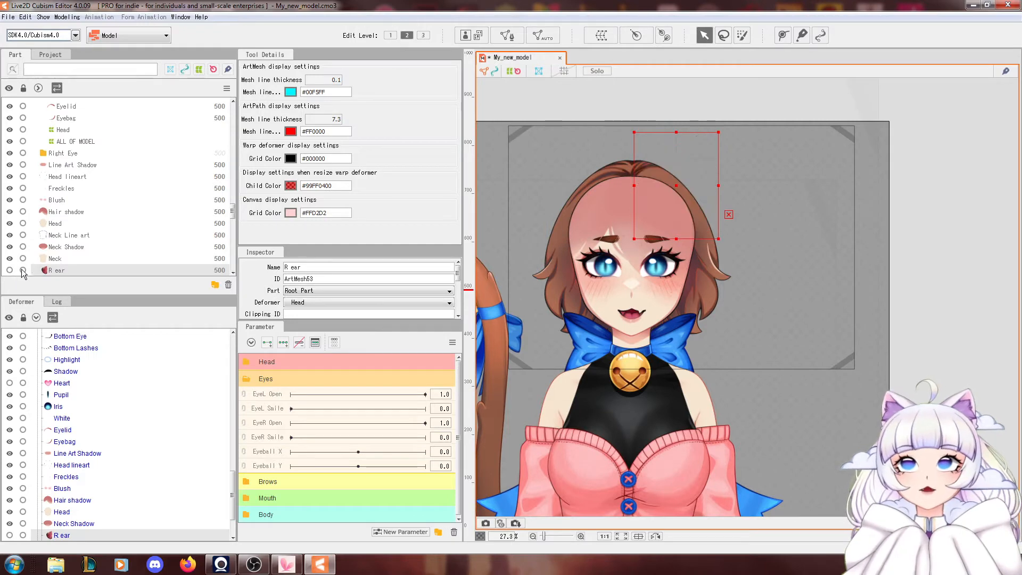
# Clear the selection and save the model.
pyautogui.click(453, 343)
pyautogui.click(486, 345)
pyautogui.click(850, 332)
pyautogui.scroll(3, 612, 274)
pyautogui.moveTo(613, 270); pyautogui.dragTo(621, 287)
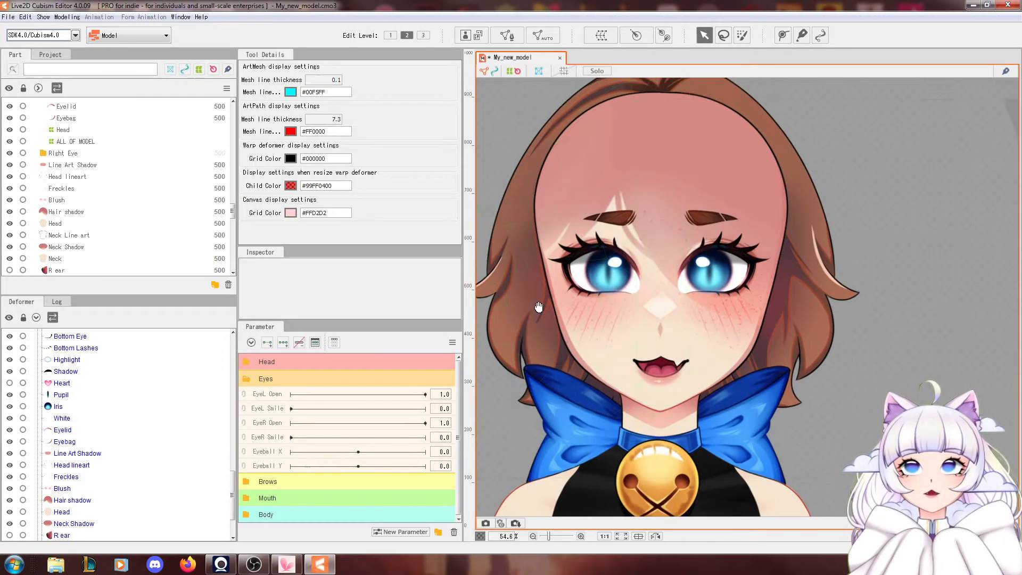
pyautogui.scroll(5, 100, 373)
pyautogui.hotkey('ctrl', 's')
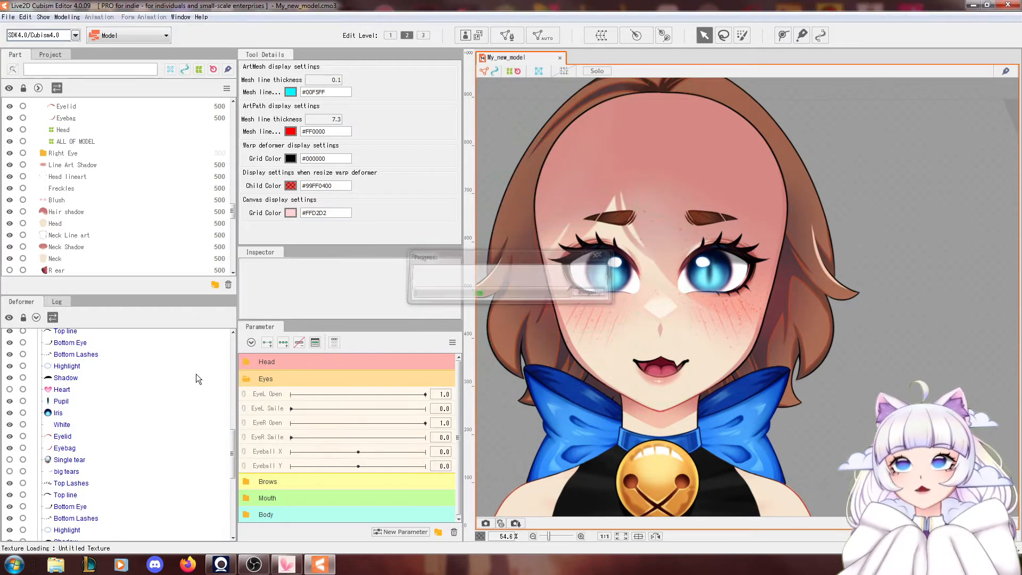
# Create a warp deformer named Eye R Warp as parent of one eye's meshes from Top Lashes to Eyebag, leaving out Heart.
pyautogui.scroll(3, 609, 236)
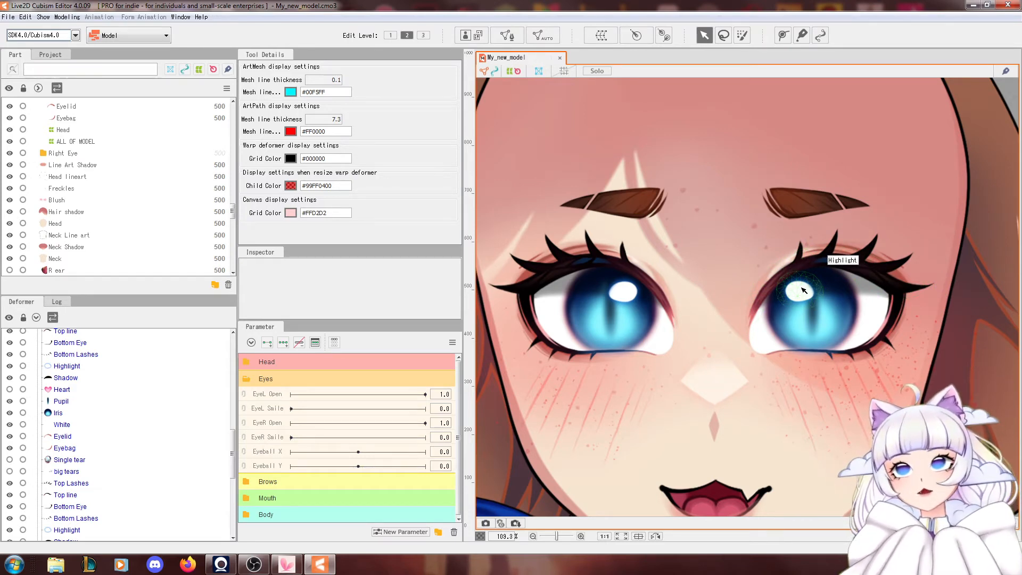
pyautogui.scroll(3, 664, 248)
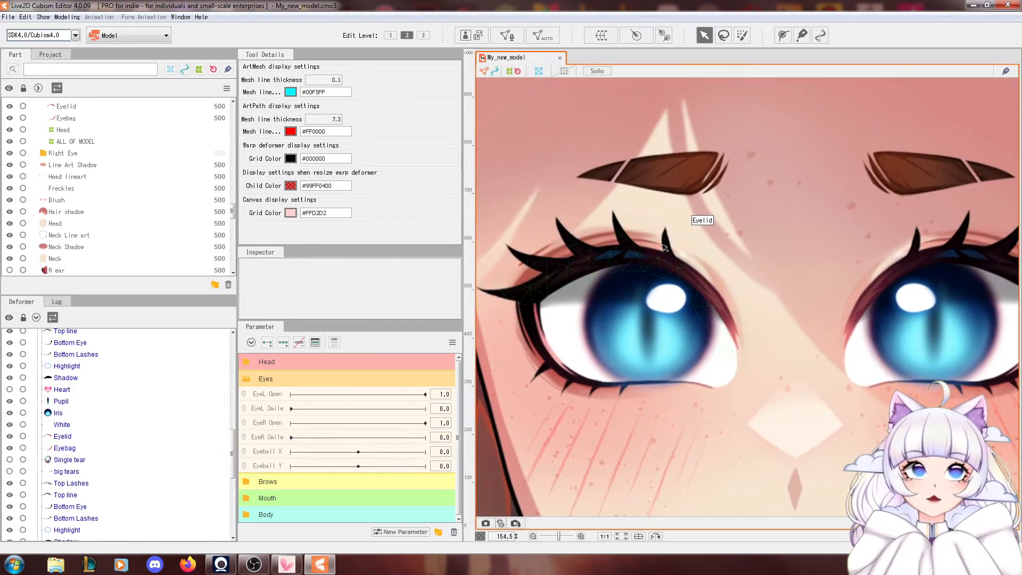
pyautogui.click(666, 246)
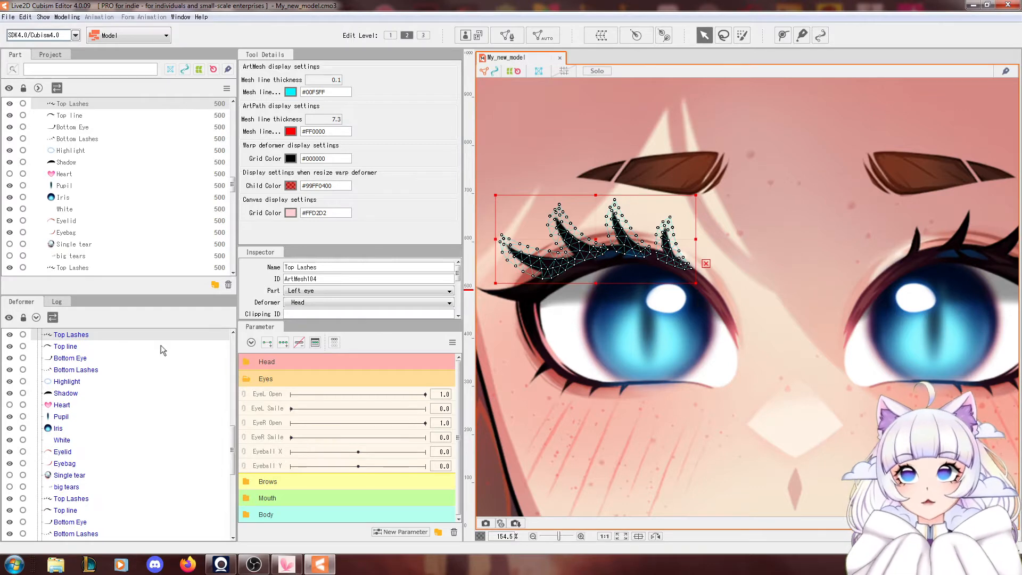
pyautogui.scroll(1, 77, 372)
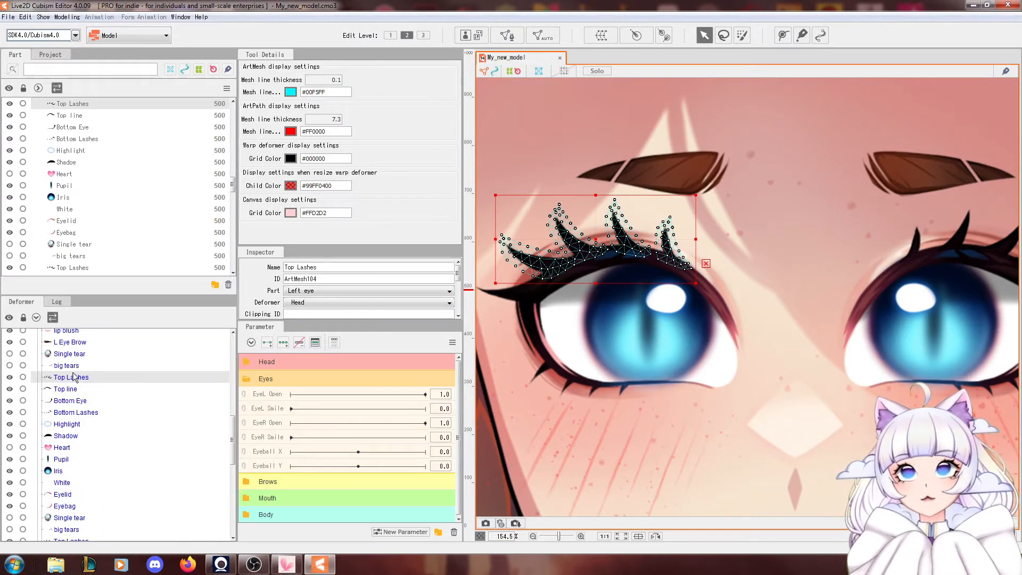
pyautogui.keyDown('shift'); pyautogui.click(71, 484); pyautogui.keyUp('shift')
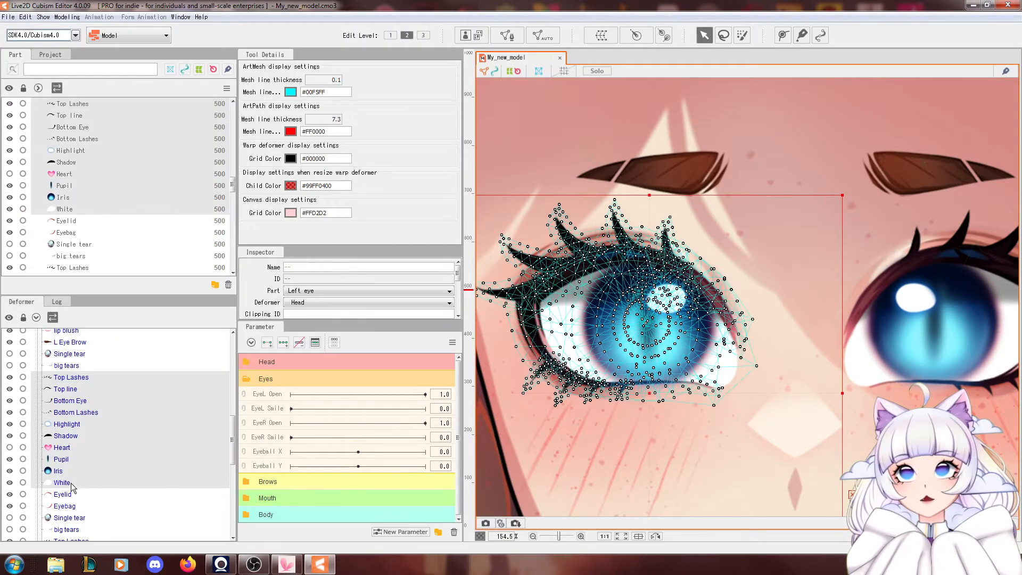
pyautogui.scroll(-3, 695, 296)
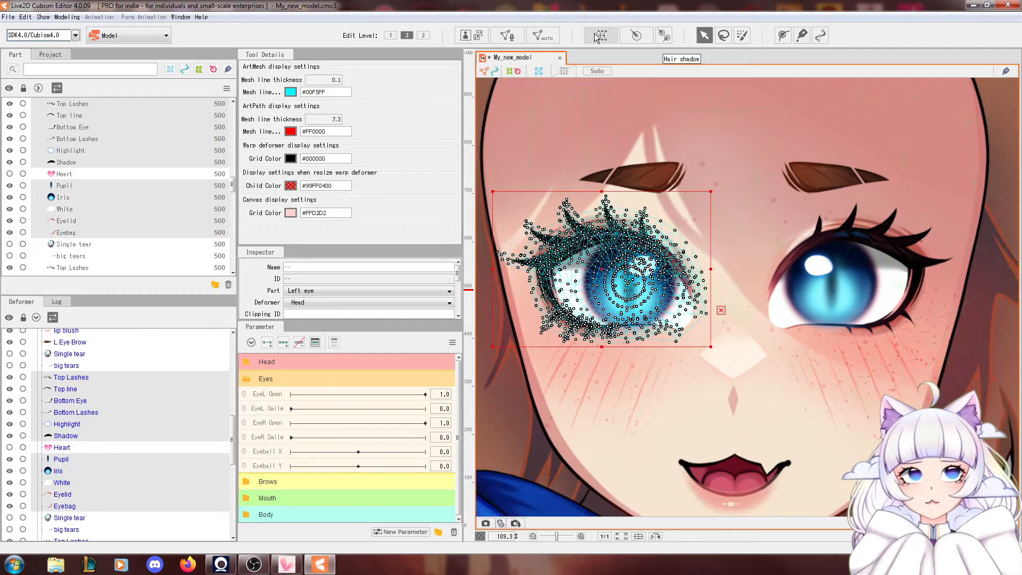
pyautogui.click(601, 36)
pyautogui.tripleClick(666, 329)
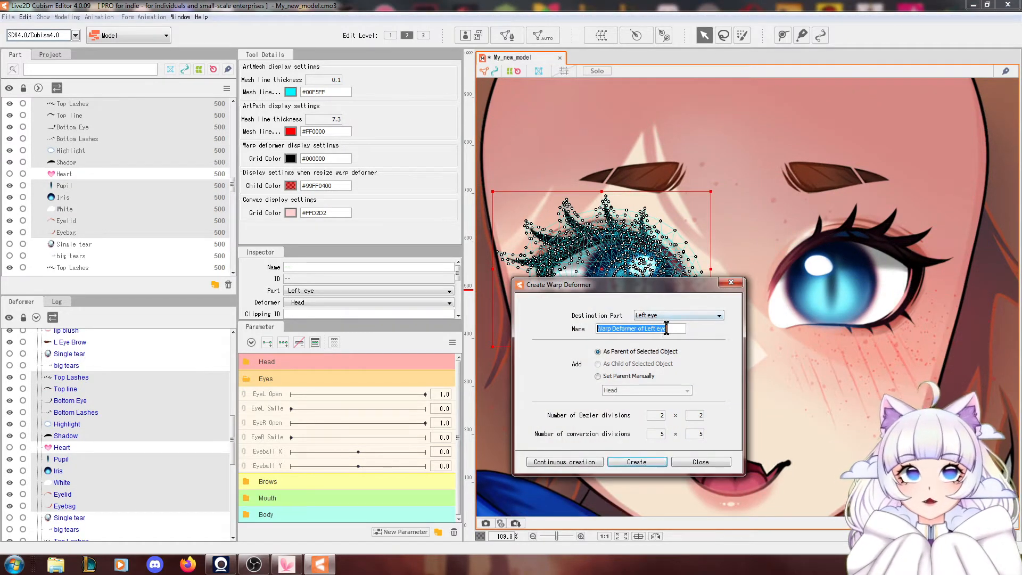
pyautogui.write('Eye ')
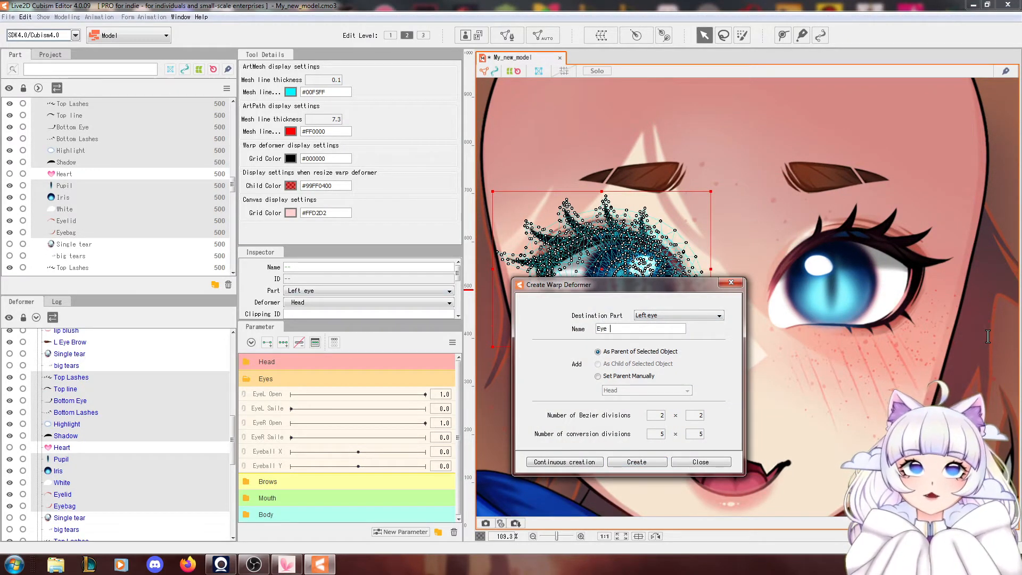
pyautogui.write('R Warp')
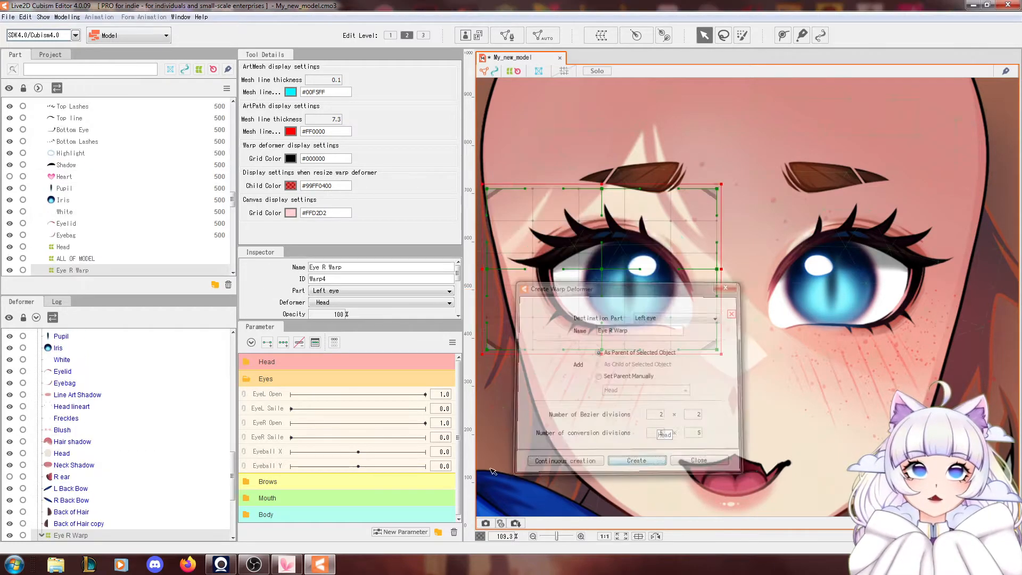
pyautogui.click(659, 461)
# Test-move the Eye R Warp deformer and undo the move.
pyautogui.scroll(-4, 75, 488)
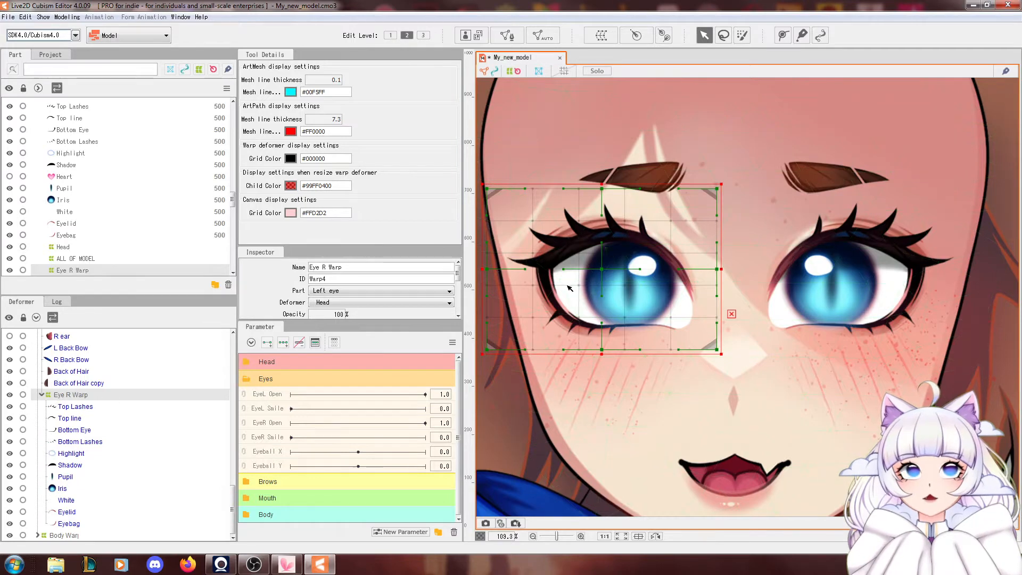
pyautogui.moveTo(605, 271); pyautogui.dragTo(735, 324)
pyautogui.hotkey('ctrl', 'z')
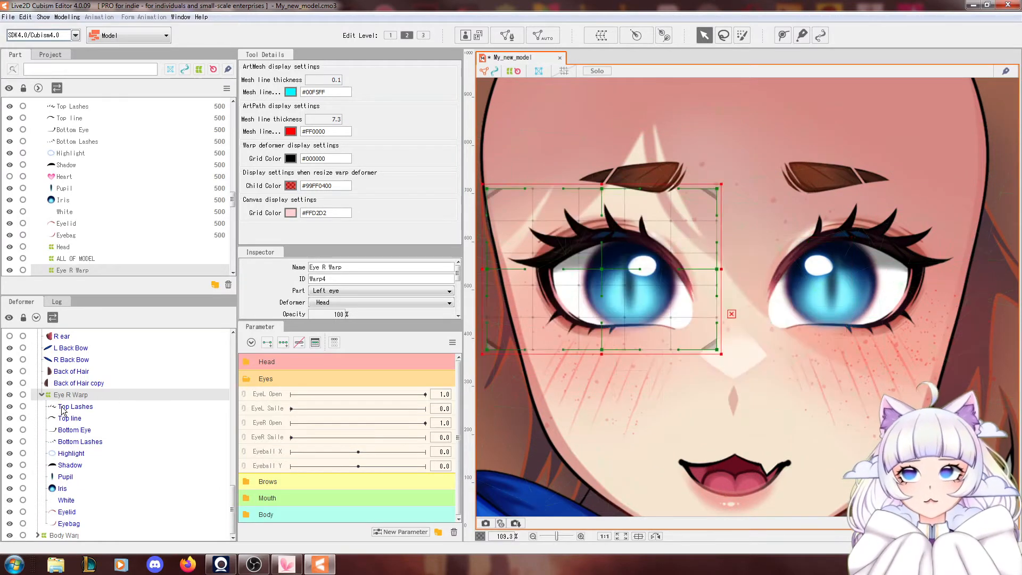
# Create a warp deformer named Pupil as parent of the Pupil and Iris meshes under Eye R Warp, then test-move it and undo the move.
pyautogui.click(63, 489)
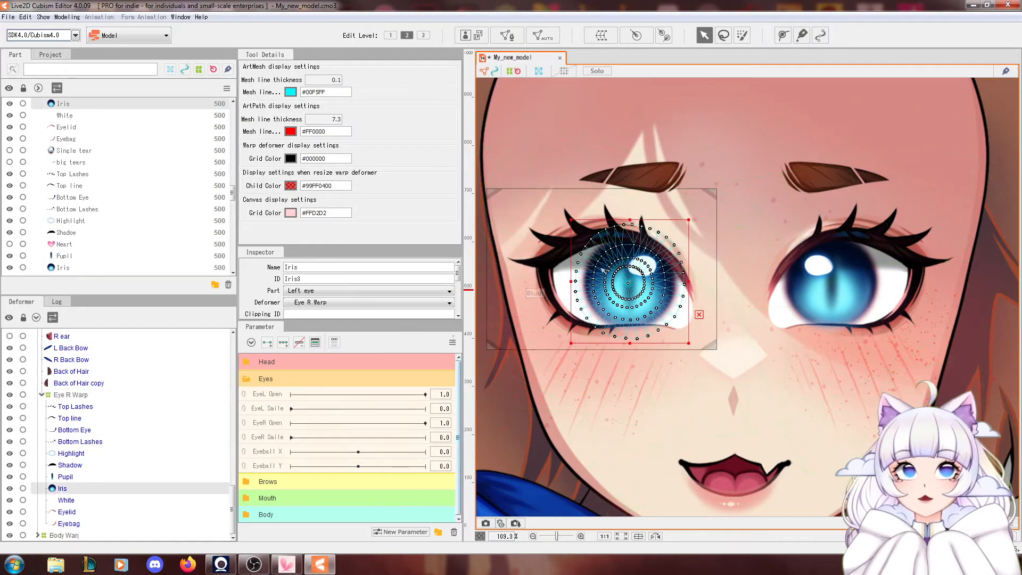
pyautogui.keyDown('ctrl'); pyautogui.click(66, 500); pyautogui.keyUp('ctrl')
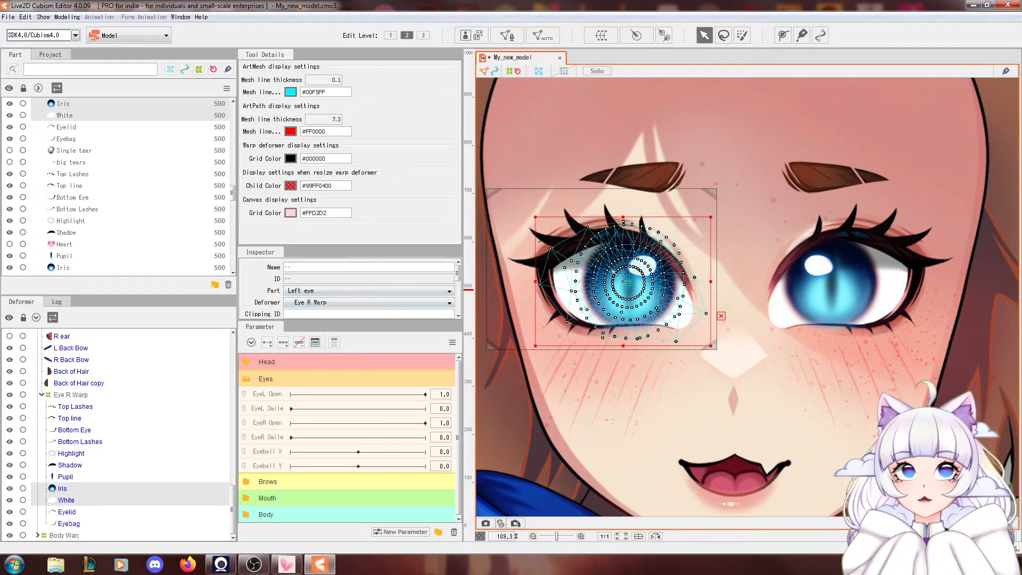
pyautogui.click(97, 489)
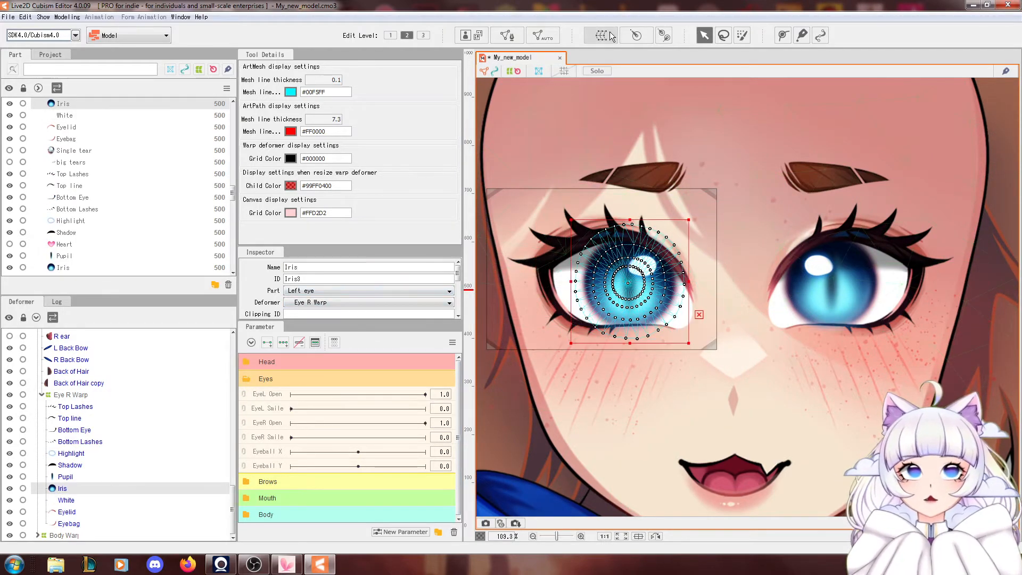
pyautogui.keyDown('ctrl'); pyautogui.click(65, 477); pyautogui.keyUp('ctrl')
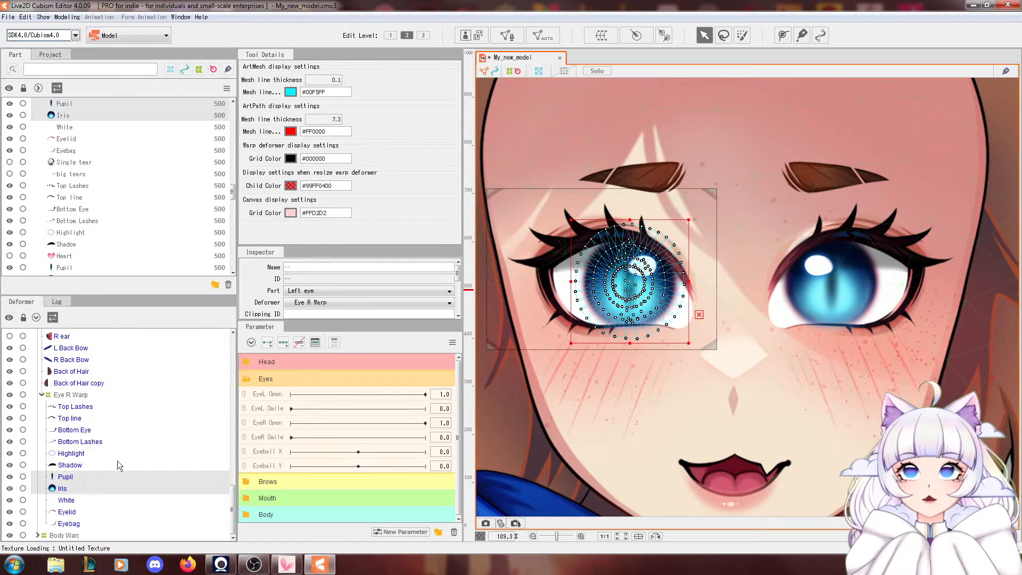
pyautogui.click(601, 35)
pyautogui.tripleClick(639, 329)
pyautogui.write('P')
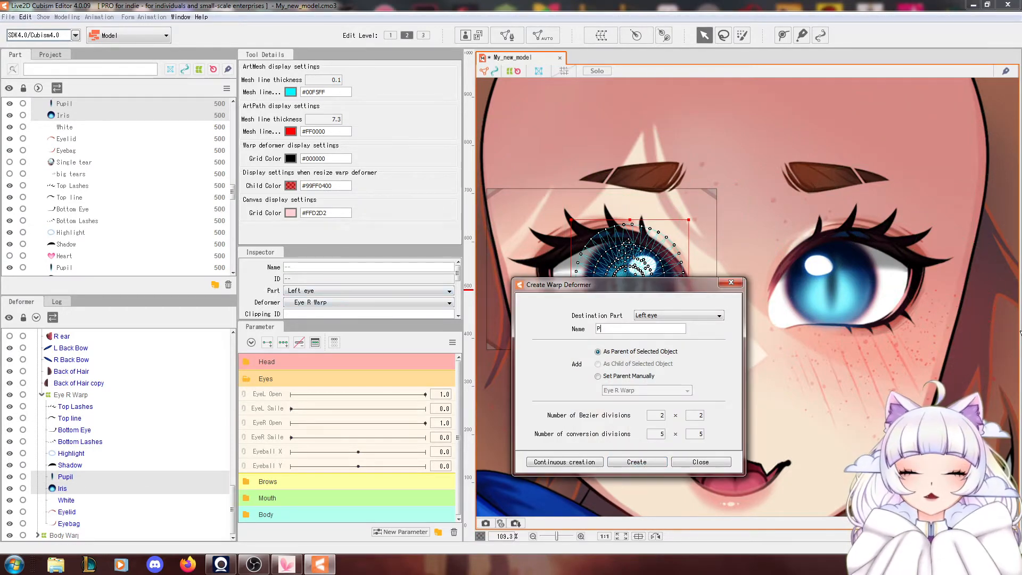
pyautogui.write('upil')
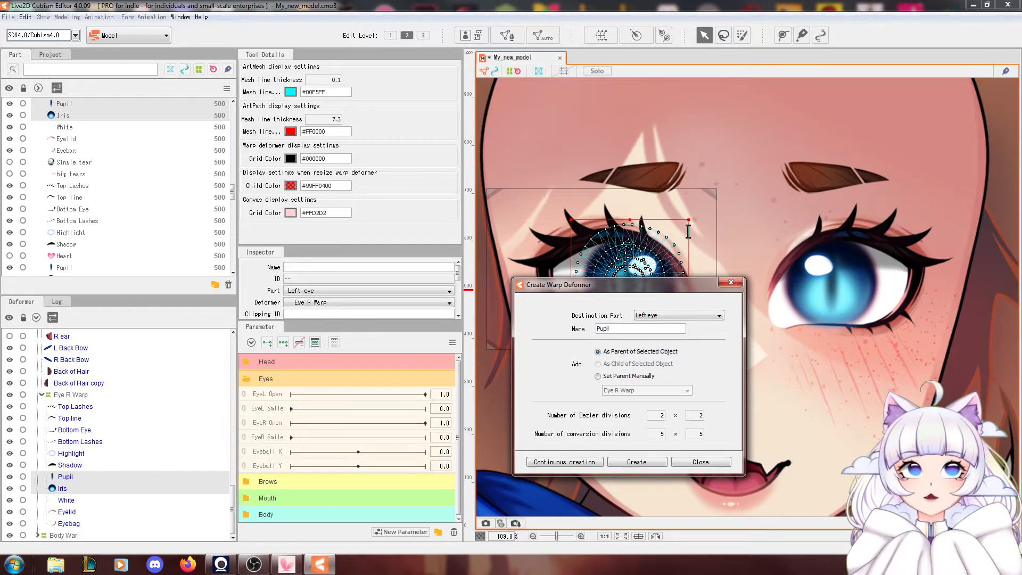
pyautogui.click(644, 465)
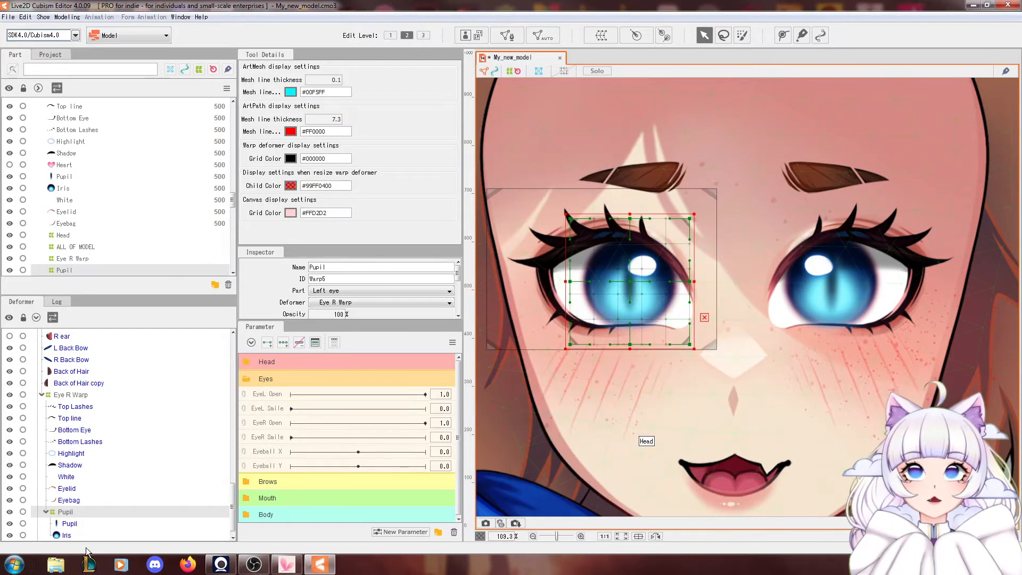
pyautogui.moveTo(637, 286); pyautogui.dragTo(736, 298)
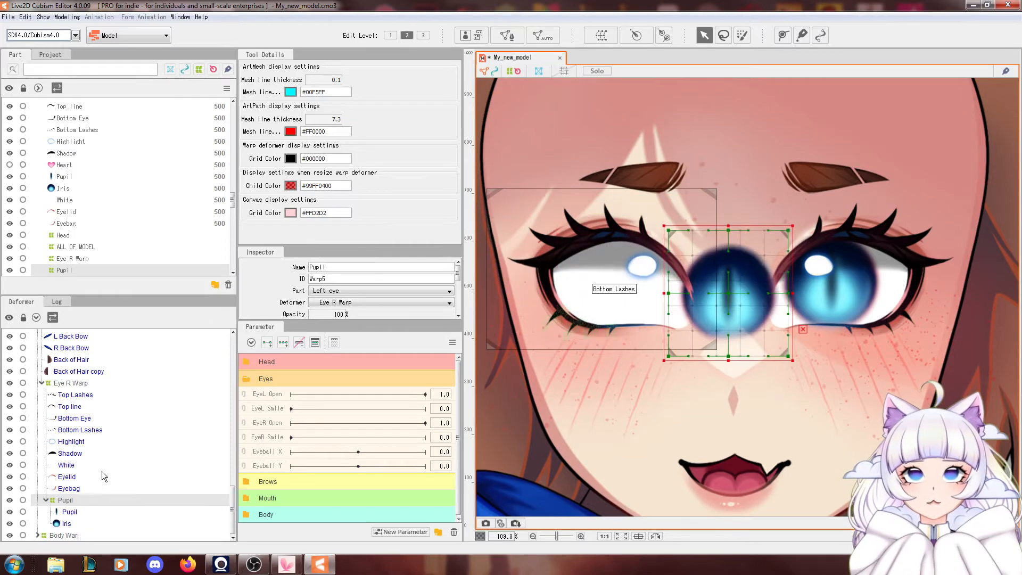
pyautogui.hotkey('ctrl', 'z')
# Create a warp deformer named Highlight as child of the Pupil deformer and shrink it to fit around the eye's white highlight.
pyautogui.click(606, 35)
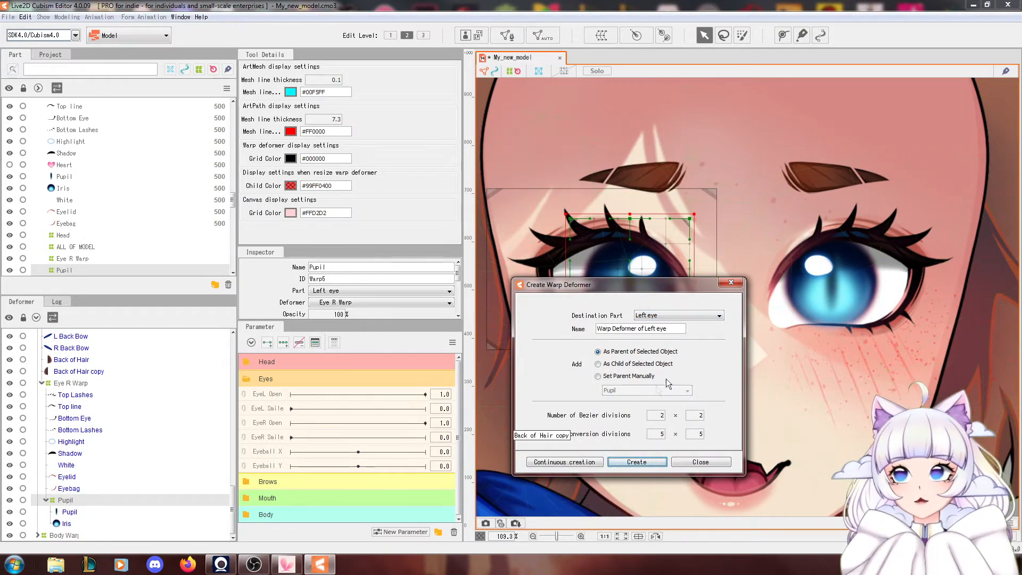
pyautogui.click(614, 365)
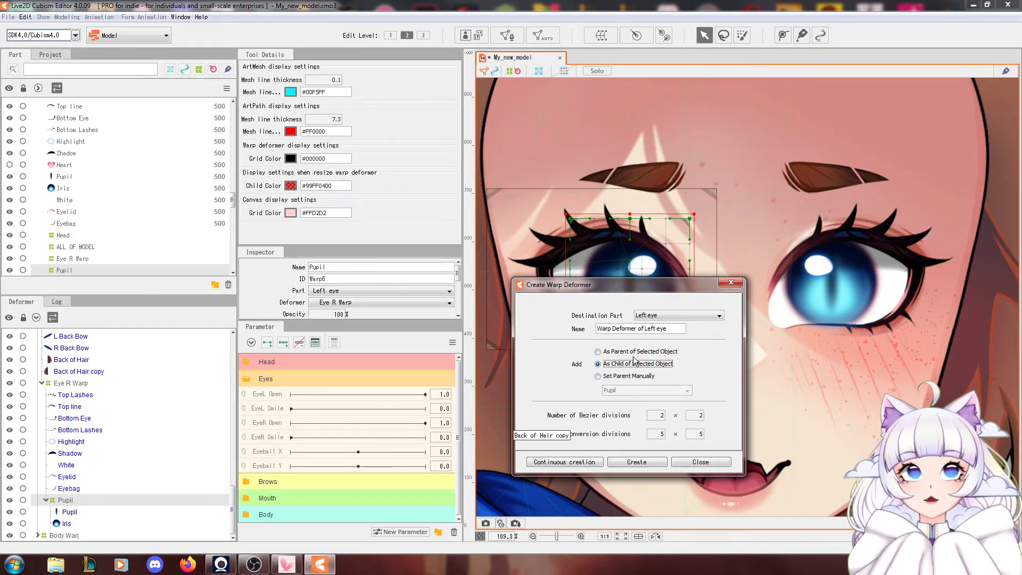
pyautogui.tripleClick(685, 330)
pyautogui.write('Highlight')
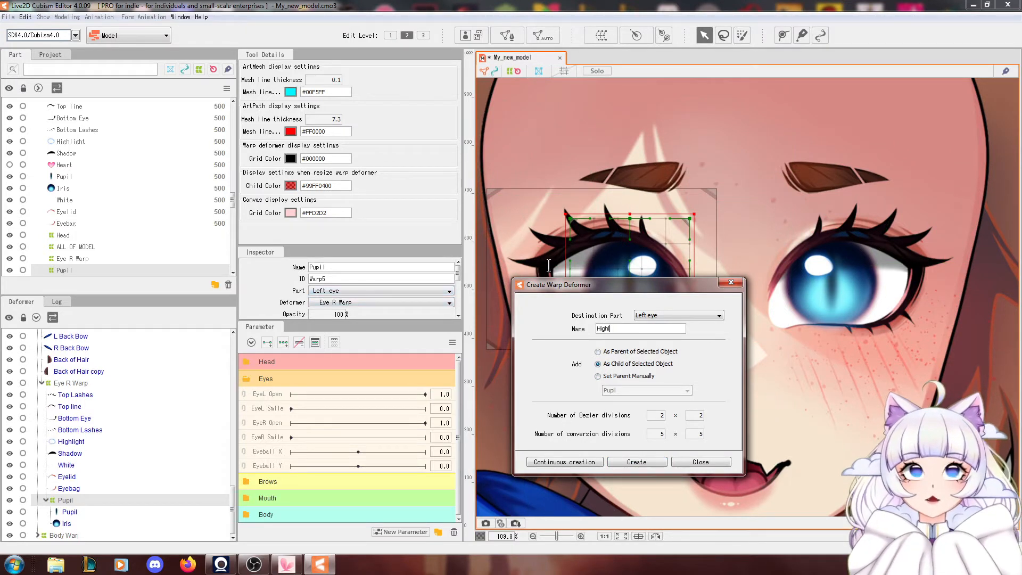
pyautogui.click(617, 462)
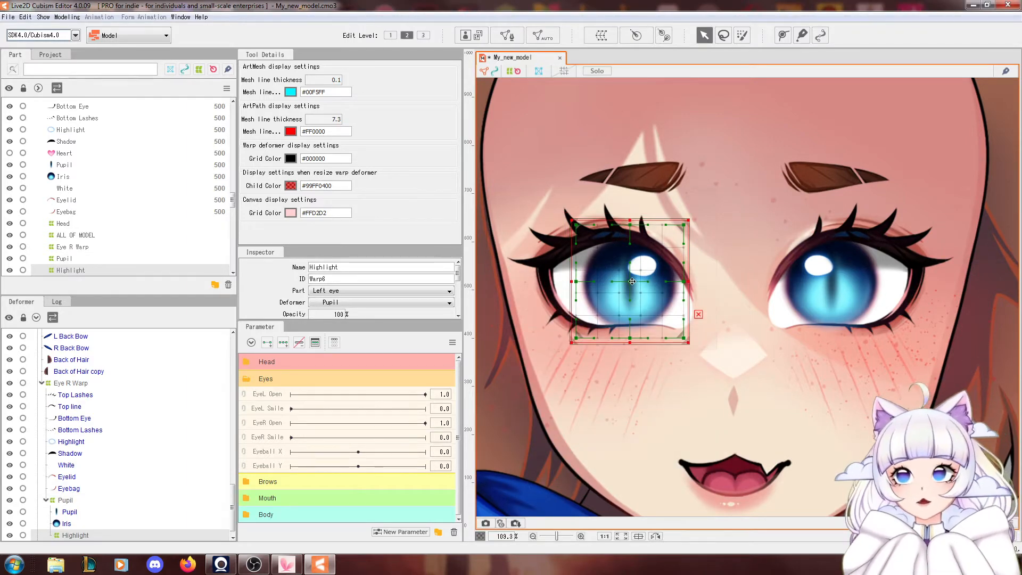
pyautogui.moveTo(631, 287)
pyautogui.mouseDown()
pyautogui.moveTo(636, 280)
pyautogui.moveTo(621, 293)
pyautogui.moveTo(641, 304)
pyautogui.moveTo(643, 274)
pyautogui.mouseUp()
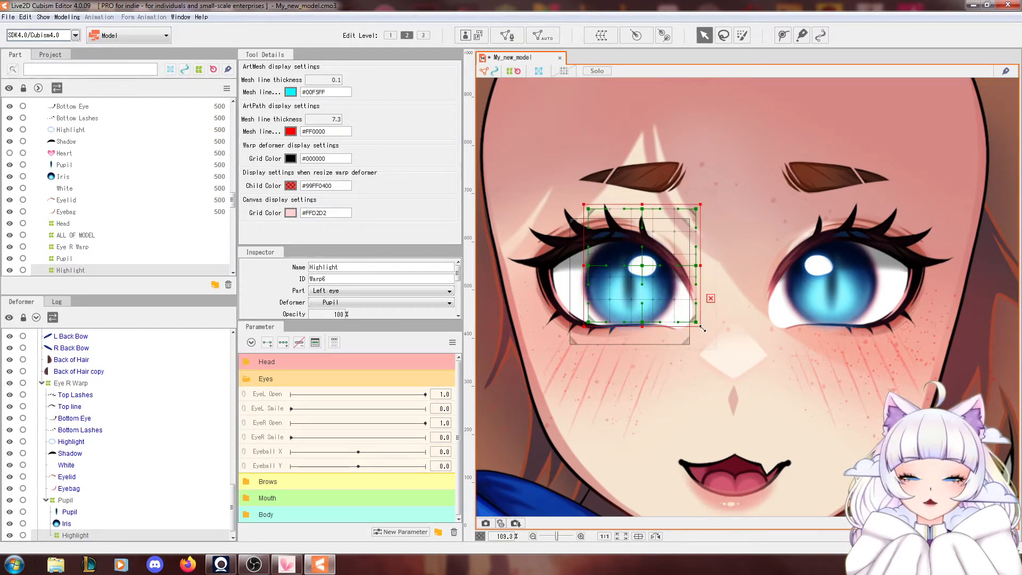
pyautogui.moveTo(703, 330); pyautogui.dragTo(669, 286)
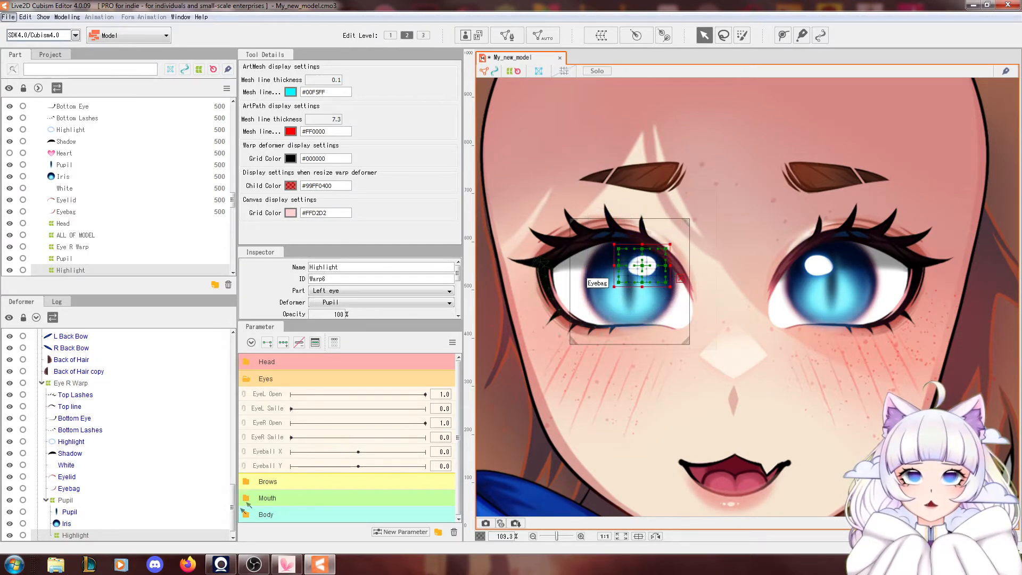
# Nest the eye's Highlight mesh under the new Highlight deformer and expand that deformer.
pyautogui.scroll(-1, 105, 511)
pyautogui.click(71, 432)
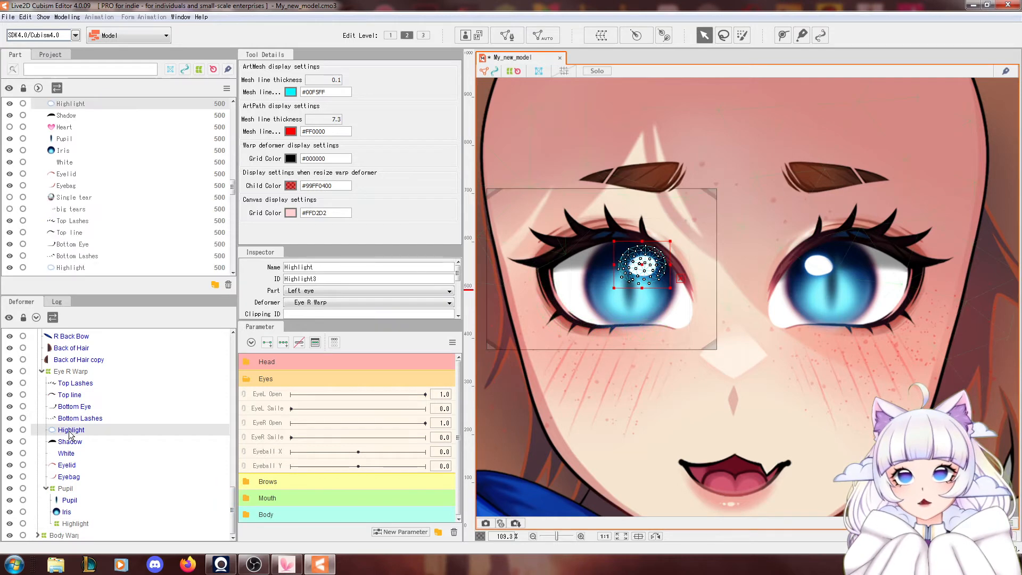
pyautogui.moveTo(70, 434); pyautogui.dragTo(72, 525)
pyautogui.click(49, 523)
# Test-move the Highlight and Pupil deformers, undoing each move, and save the model.
pyautogui.click(76, 524)
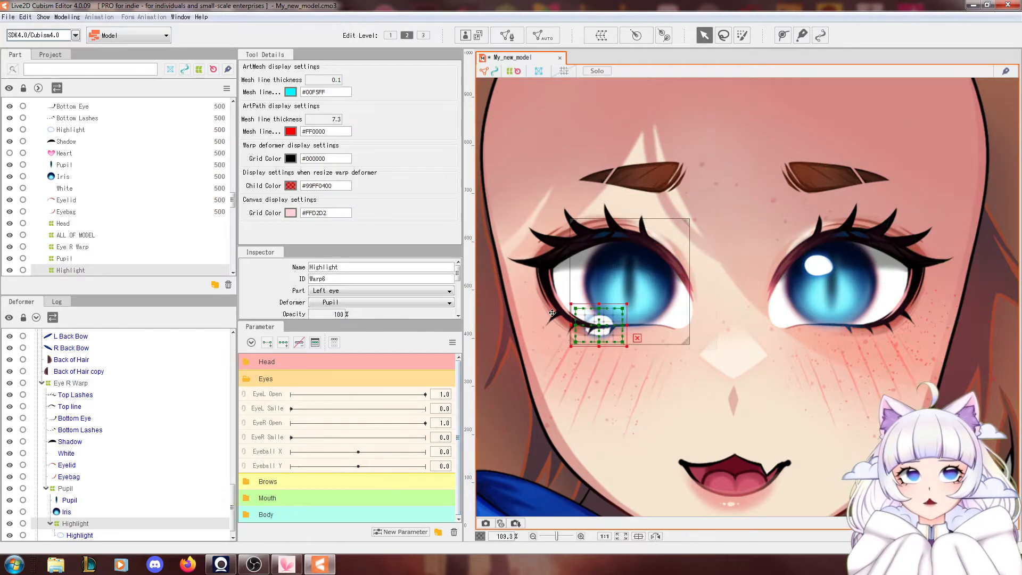
pyautogui.click(66, 488)
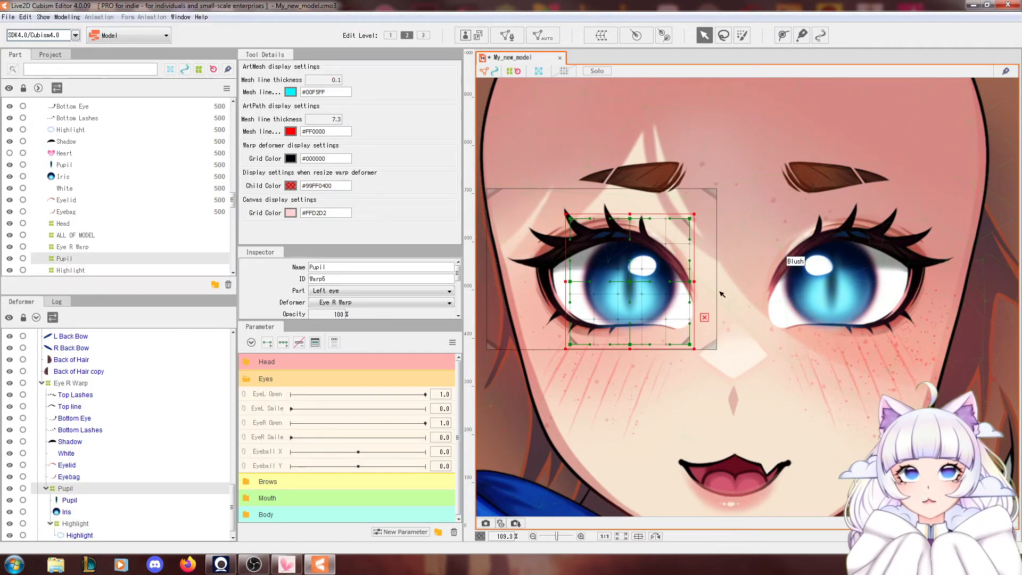
pyautogui.moveTo(739, 328)
pyautogui.mouseDown()
pyautogui.moveTo(690, 356)
pyautogui.moveTo(522, 327)
pyautogui.mouseUp()
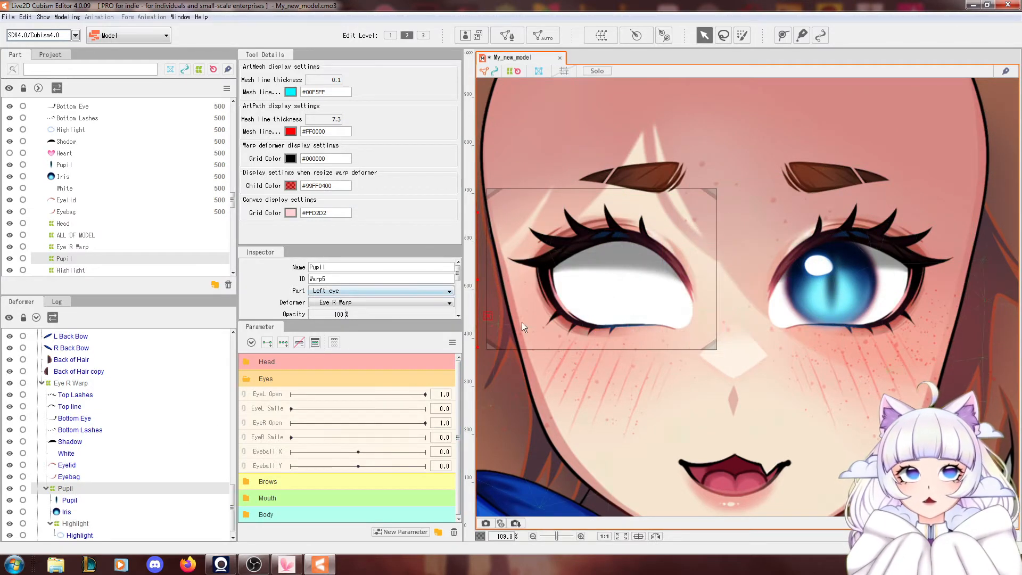
pyautogui.hotkey('ctrl', 'z')
pyautogui.hotkey('ctrl', 's')
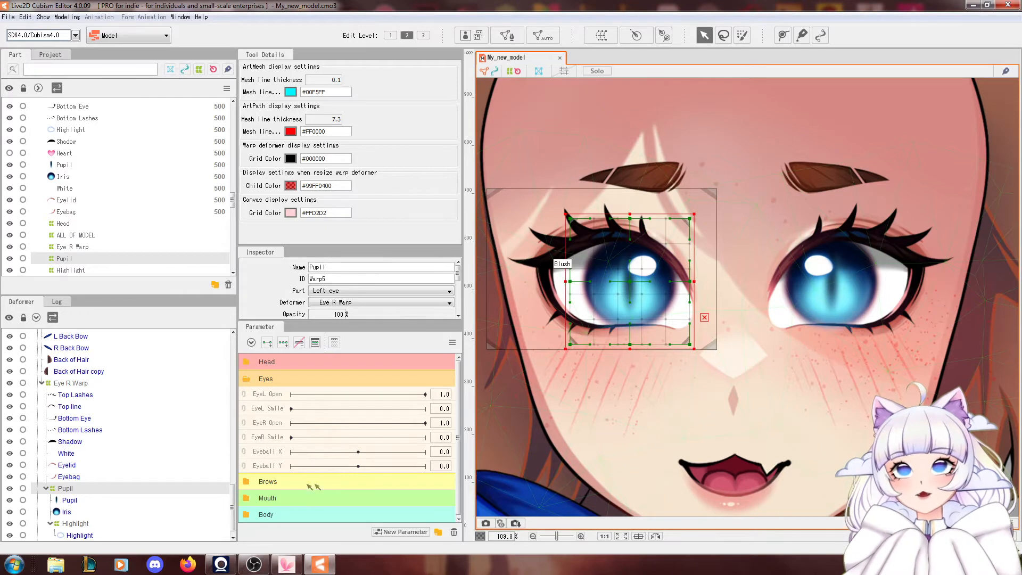
# Create a warp deformer named Skin as parent of the Eye R Warp meshes from Top Lashes to Eyebag.
pyautogui.click(80, 394)
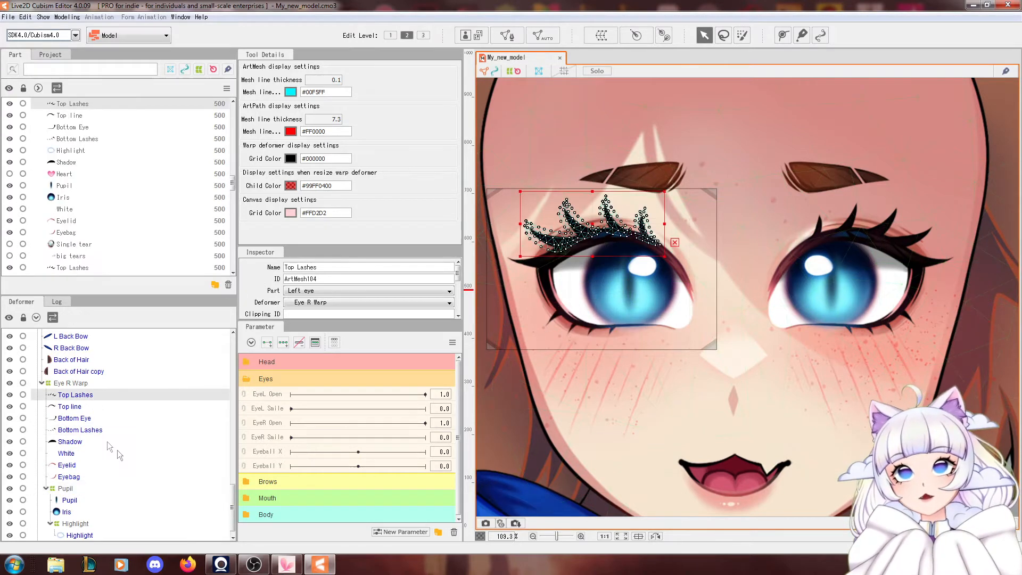
pyautogui.keyDown('shift'); pyautogui.click(88, 477); pyautogui.keyUp('shift')
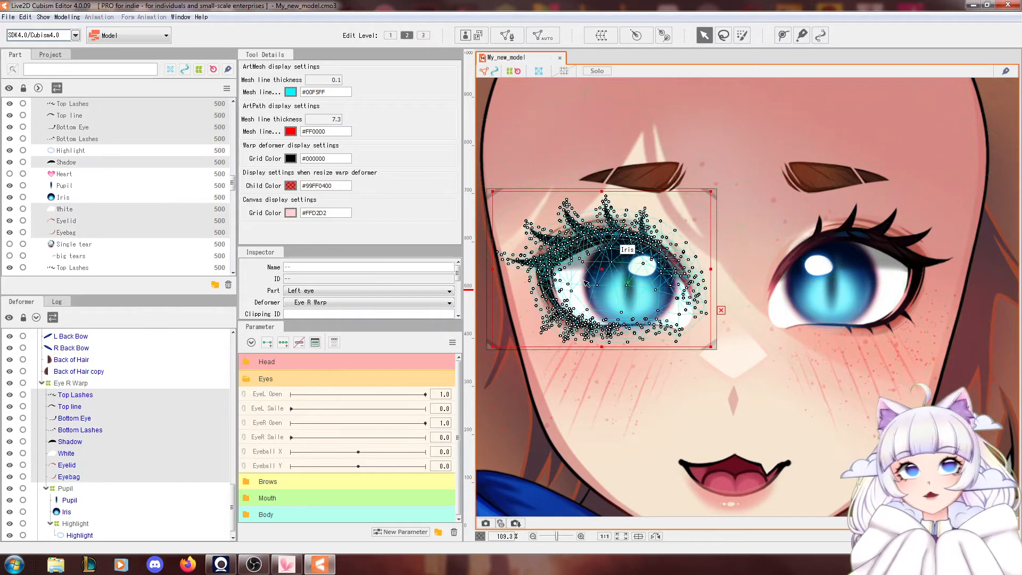
pyautogui.click(601, 36)
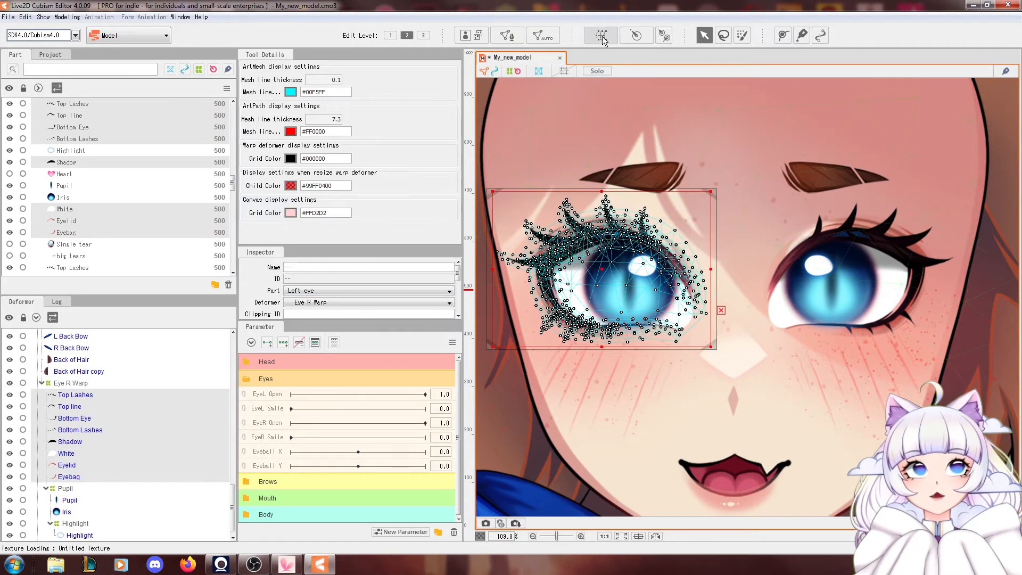
pyautogui.tripleClick(669, 328)
pyautogui.write('Skin')
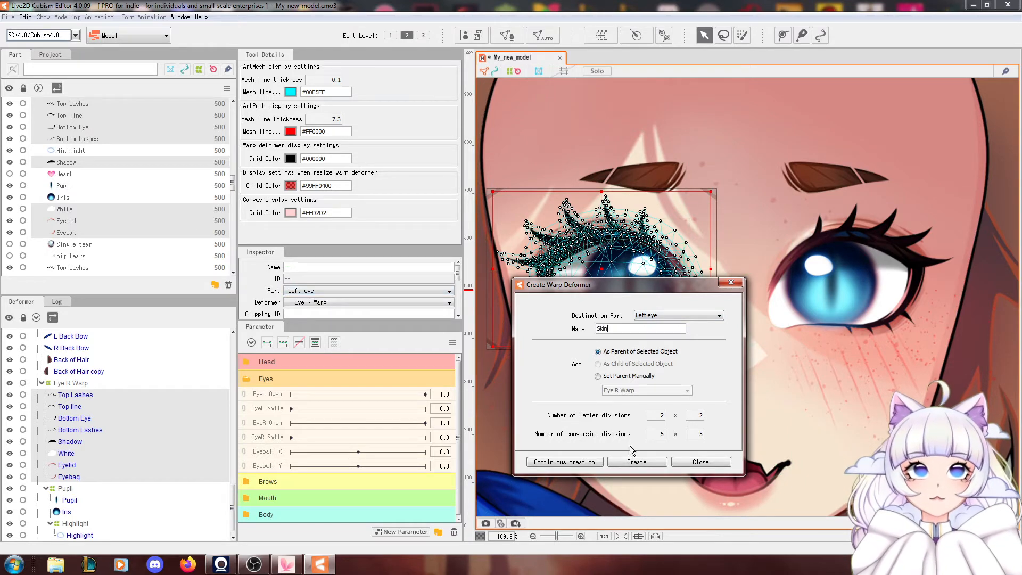
pyautogui.click(644, 466)
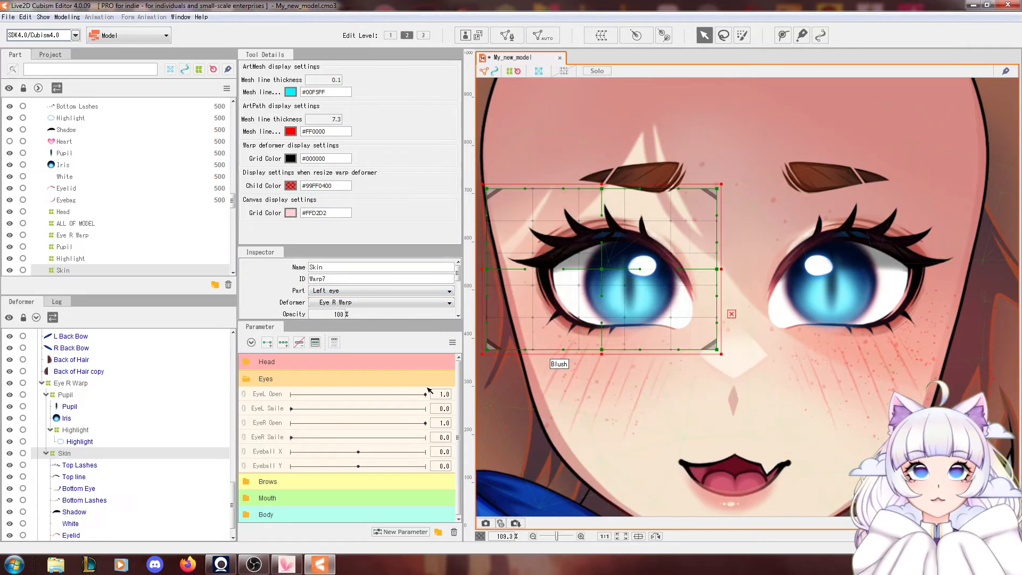
# Test-move the Skin deformer over the eye, undo each move, and save the model.
pyautogui.click(732, 314)
pyautogui.moveTo(601, 269)
pyautogui.mouseDown()
pyautogui.moveTo(633, 272)
pyautogui.moveTo(580, 272)
pyautogui.moveTo(616, 274)
pyautogui.moveTo(582, 285)
pyautogui.moveTo(661, 321)
pyautogui.moveTo(527, 290)
pyautogui.moveTo(582, 272)
pyautogui.moveTo(595, 283)
pyautogui.mouseUp()
pyautogui.hotkey('ctrl', 'z')
pyautogui.moveTo(508, 293)
pyautogui.mouseDown()
pyautogui.moveTo(516, 301)
pyautogui.moveTo(505, 299)
pyautogui.mouseUp()
pyautogui.hotkey('ctrl', 'z')
pyautogui.moveTo(622, 212); pyautogui.dragTo(643, 229)
pyautogui.hotkey('ctrl', 'z')
pyautogui.hotkey('ctrl', 's')
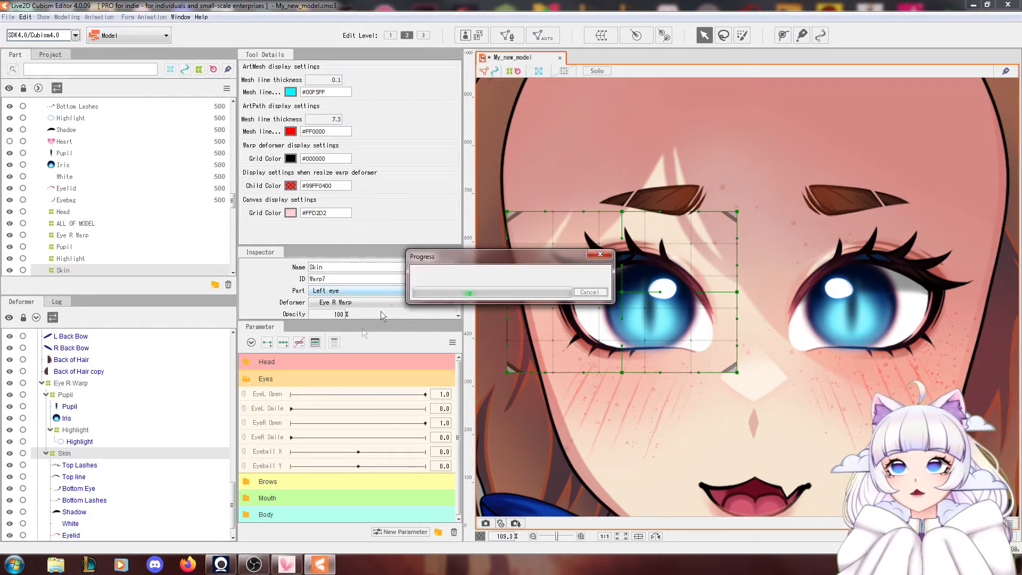
# Select the Pupil deformer and examine the area it covers in the eye.
pyautogui.scroll(-1, 107, 405)
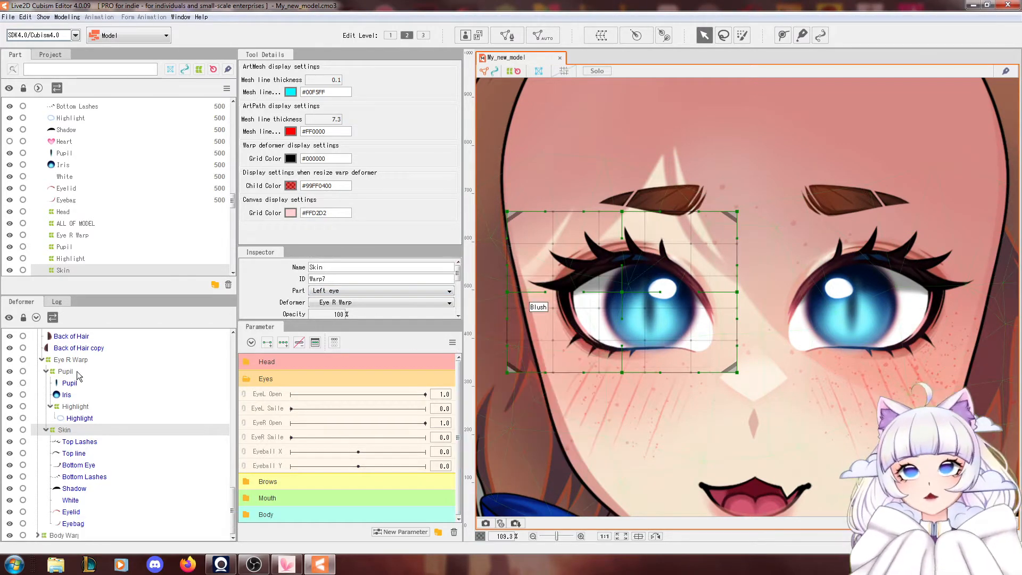
pyautogui.click(79, 372)
pyautogui.moveTo(658, 308)
pyautogui.mouseDown()
pyautogui.moveTo(655, 397)
pyautogui.moveTo(663, 336)
pyautogui.moveTo(521, 344)
pyautogui.moveTo(617, 295)
pyautogui.moveTo(728, 134)
pyautogui.moveTo(701, 244)
pyautogui.moveTo(788, 320)
pyautogui.moveTo(737, 361)
pyautogui.moveTo(666, 325)
pyautogui.mouseUp()
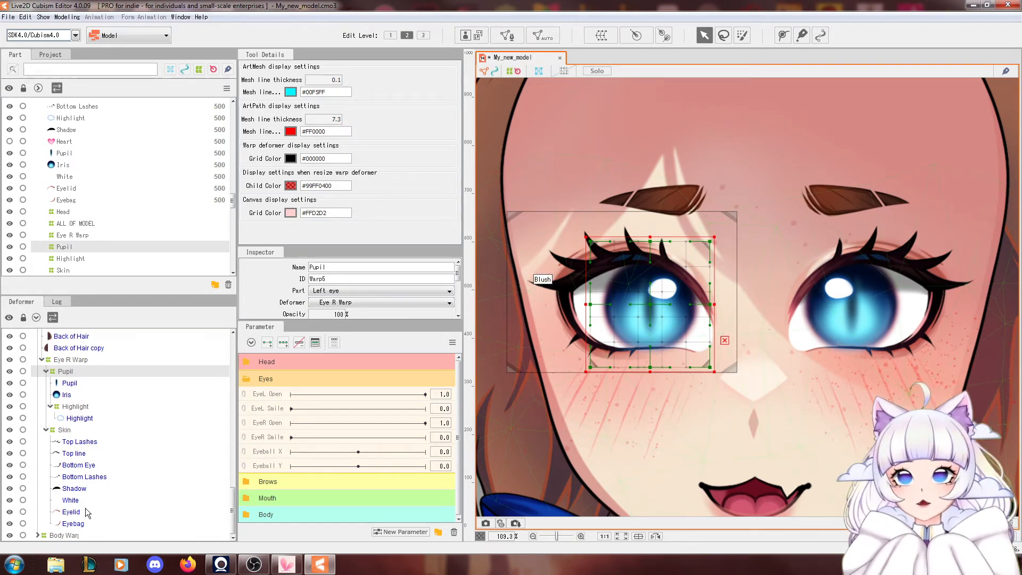
# Copy the White mesh's ID, White3, and set it as Clipping ID of the Shadow, Highlight, Iris and Pupil meshes.
pyautogui.click(71, 501)
pyautogui.moveTo(610, 305); pyautogui.dragTo(643, 322)
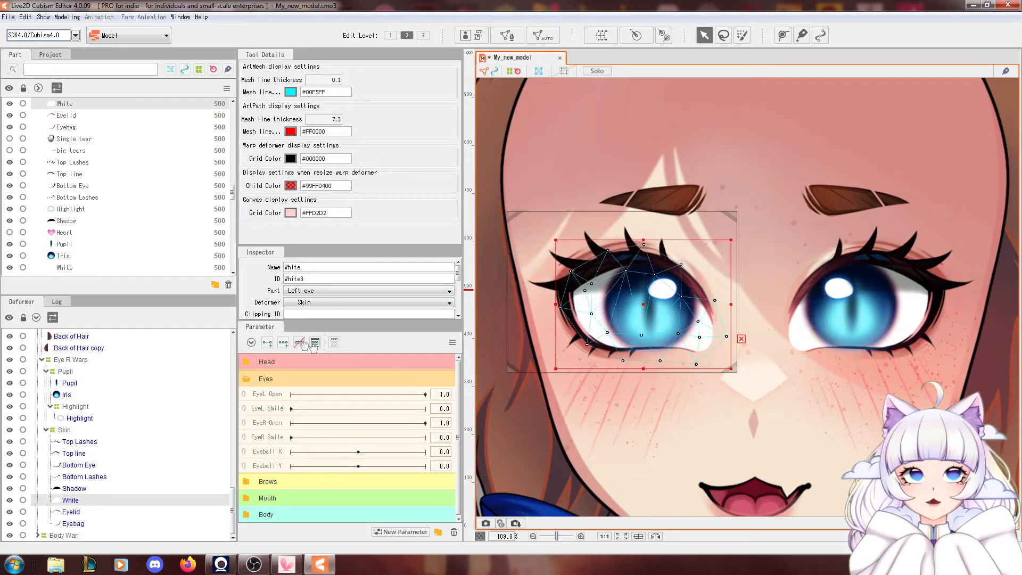
pyautogui.doubleClick(319, 279)
pyautogui.hotkey('ctrl', 'c')
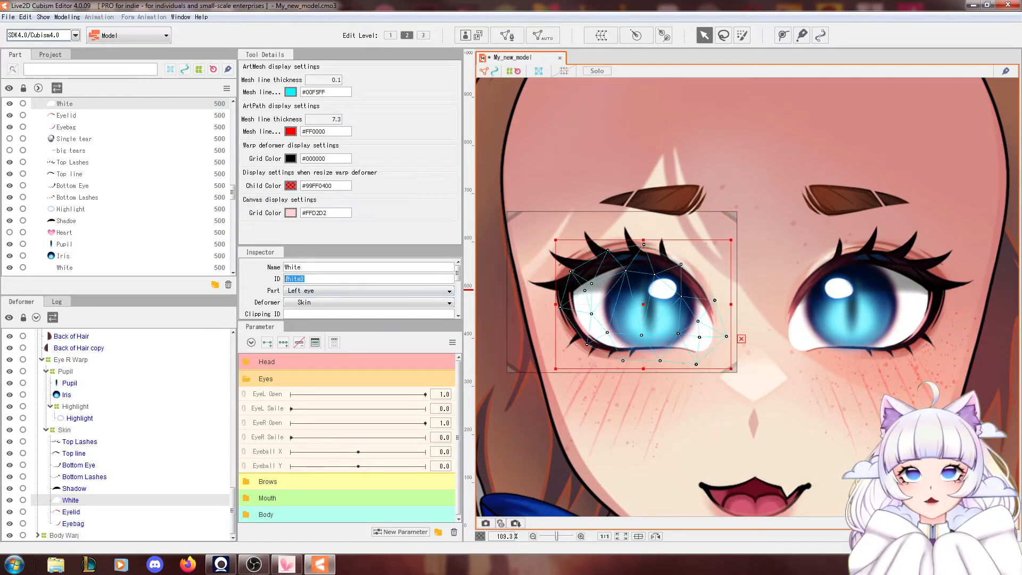
pyautogui.click(77, 489)
pyautogui.keyDown('ctrl'); pyautogui.click(74, 419); pyautogui.keyUp('ctrl')
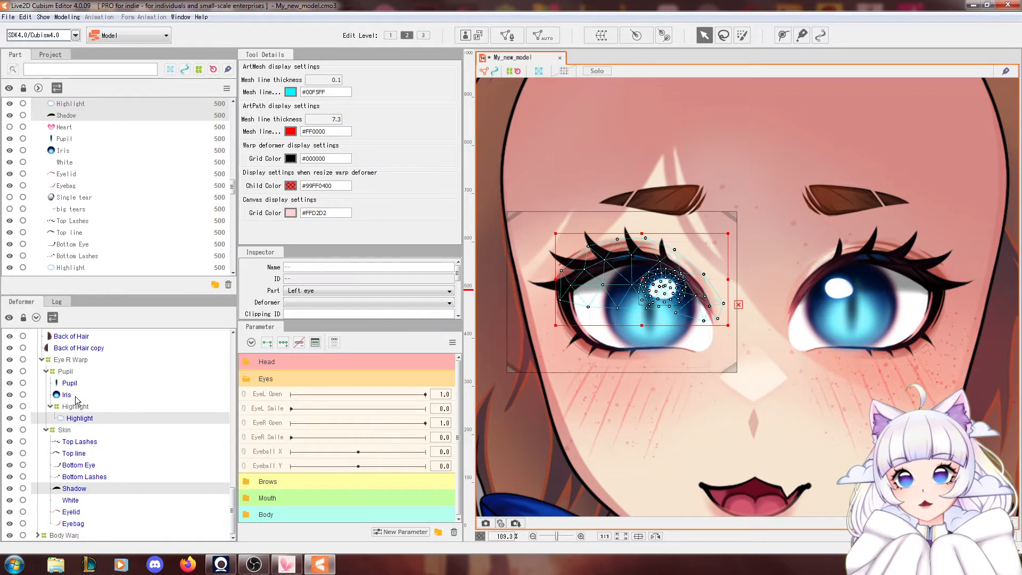
pyautogui.keyDown('ctrl'); pyautogui.click(66, 395); pyautogui.keyUp('ctrl')
pyautogui.keyDown('ctrl'); pyautogui.click(70, 383); pyautogui.keyUp('ctrl')
pyautogui.click(316, 314)
pyautogui.hotkey('ctrl', 'v')
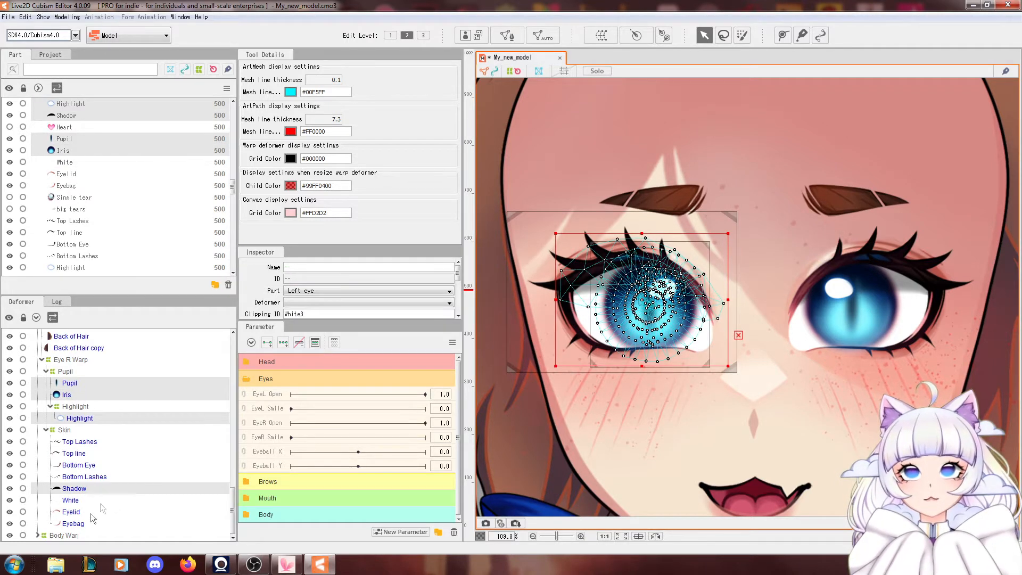
# Test-move the White mesh and undo it, check the clipped Pupil and Iris, and save the model.
pyautogui.click(70, 501)
pyautogui.moveTo(586, 370); pyautogui.dragTo(751, 240)
pyautogui.hotkey('ctrl', 'z')
pyautogui.click(84, 385)
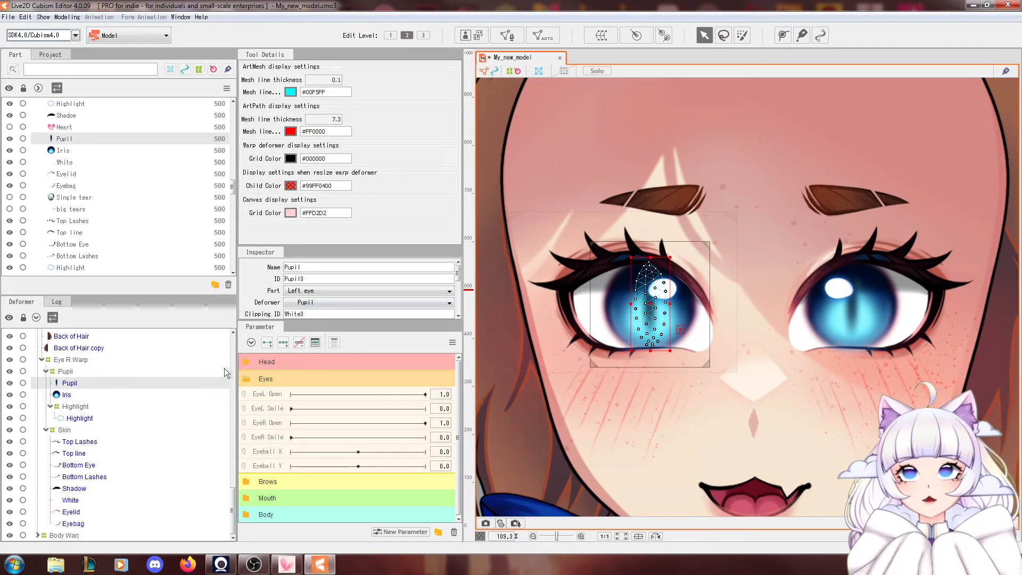
pyautogui.click(212, 395)
pyautogui.moveTo(647, 308)
pyautogui.mouseDown()
pyautogui.moveTo(560, 364)
pyautogui.moveTo(776, 308)
pyautogui.moveTo(589, 293)
pyautogui.moveTo(656, 313)
pyautogui.mouseUp()
pyautogui.scroll(3, 647, 304)
pyautogui.hotkey('ctrl', 's')
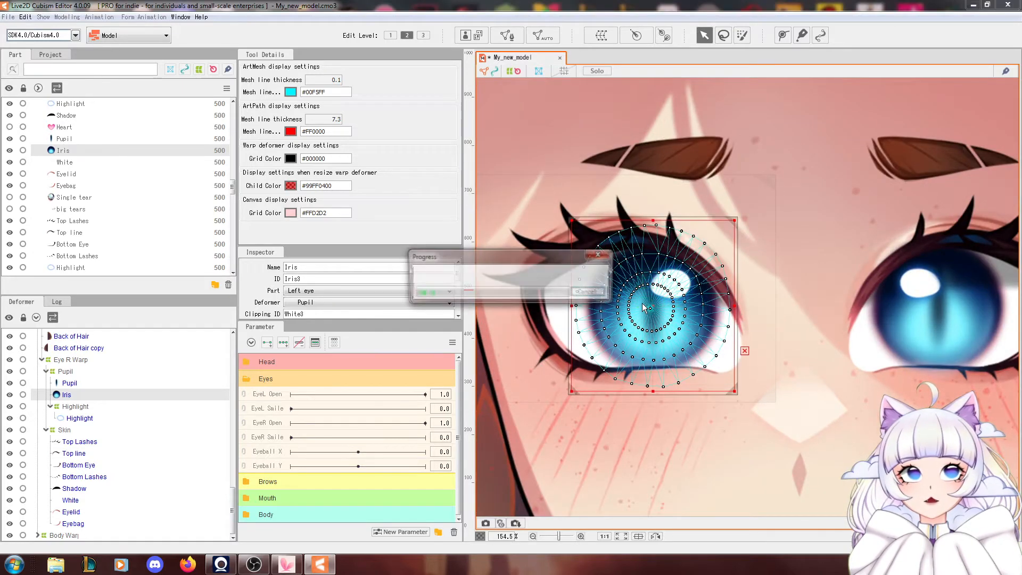
pyautogui.scroll(-3, 602, 296)
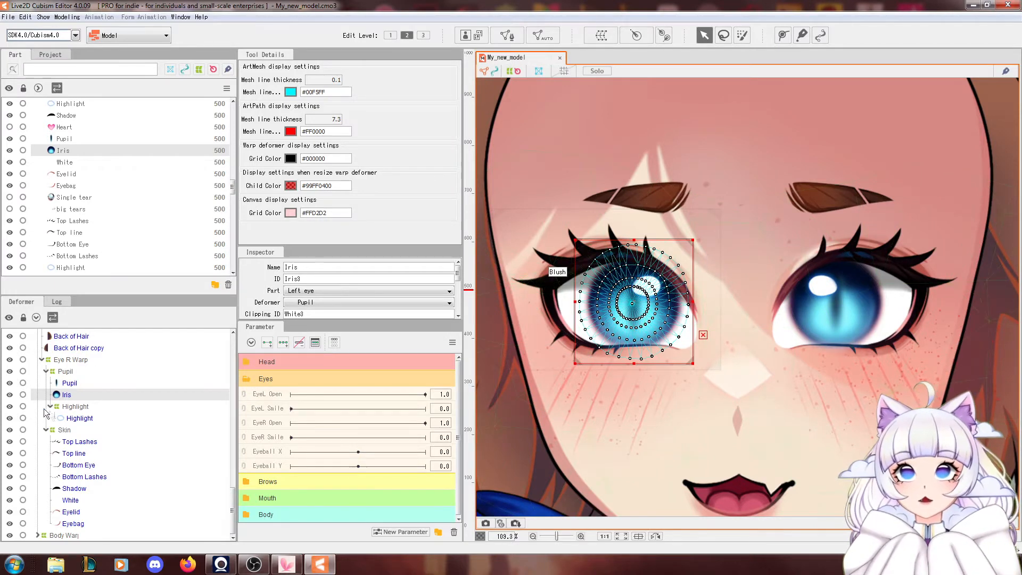
# Hide and show the eye's Iris, Pupil and Highlight meshes to examine the eye without them.
pyautogui.click(10, 395)
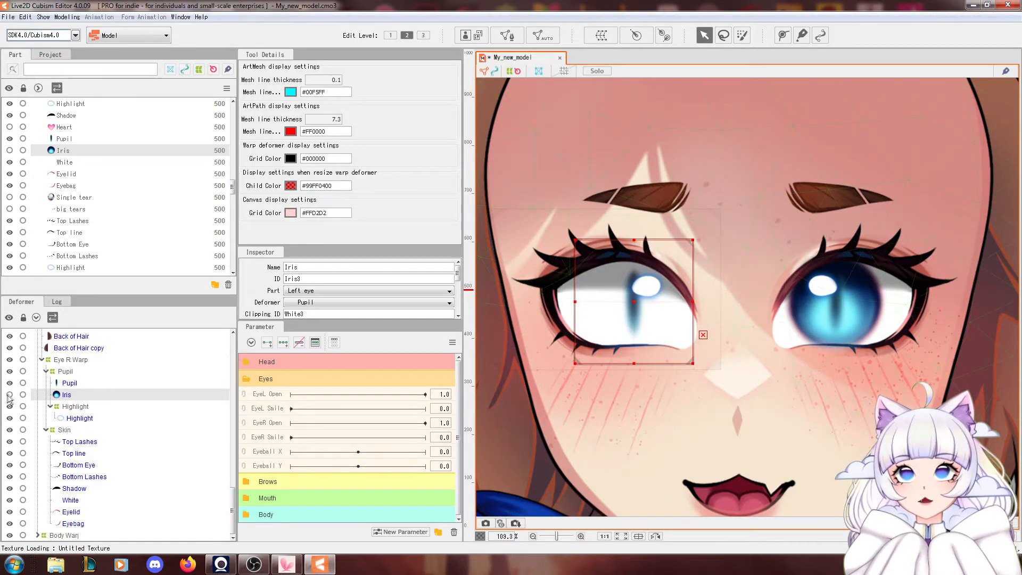
pyautogui.click(9, 394)
pyautogui.click(9, 383)
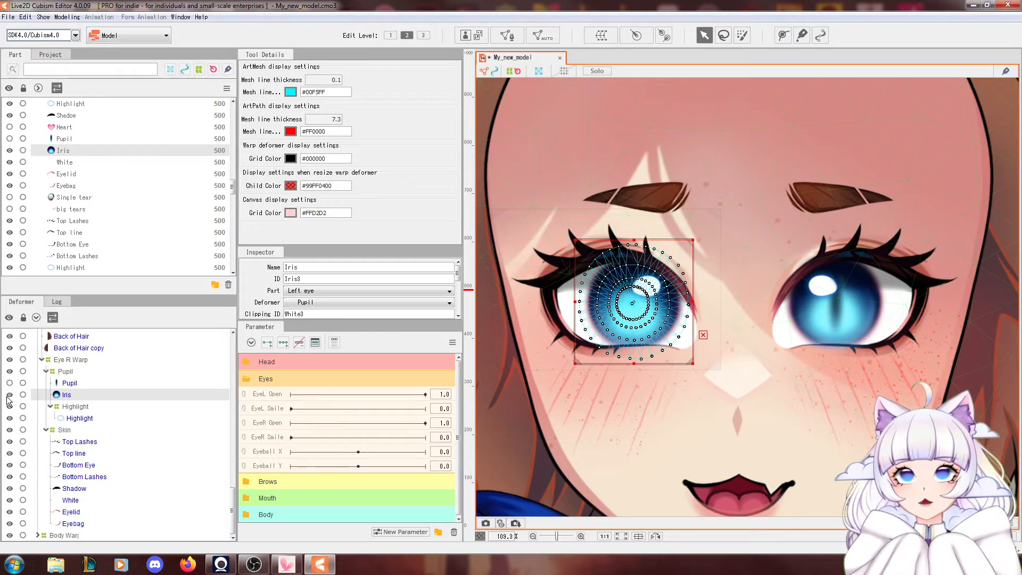
pyautogui.click(10, 396)
pyautogui.click(10, 418)
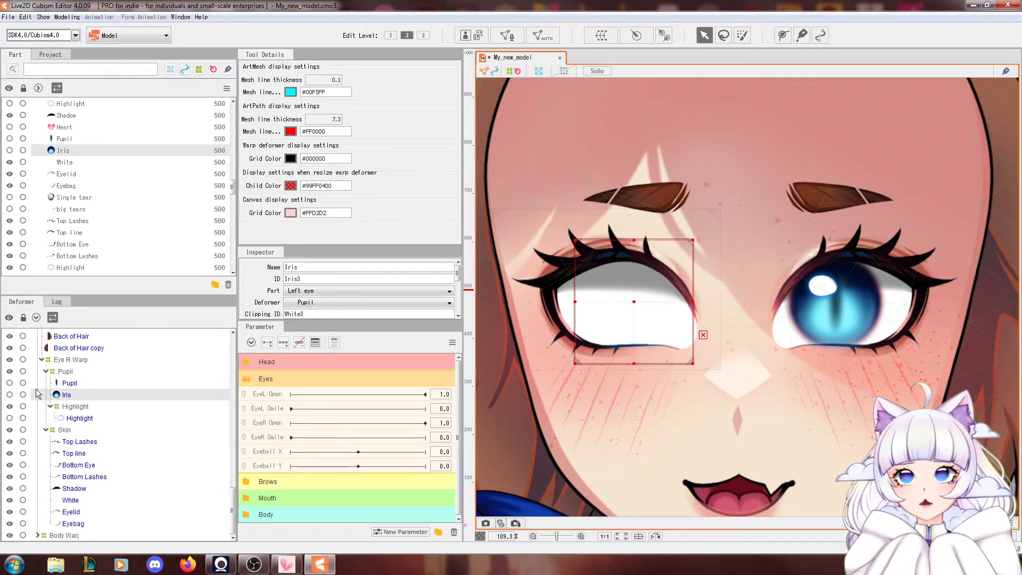
pyautogui.click(10, 383)
pyautogui.click(9, 394)
pyautogui.click(9, 418)
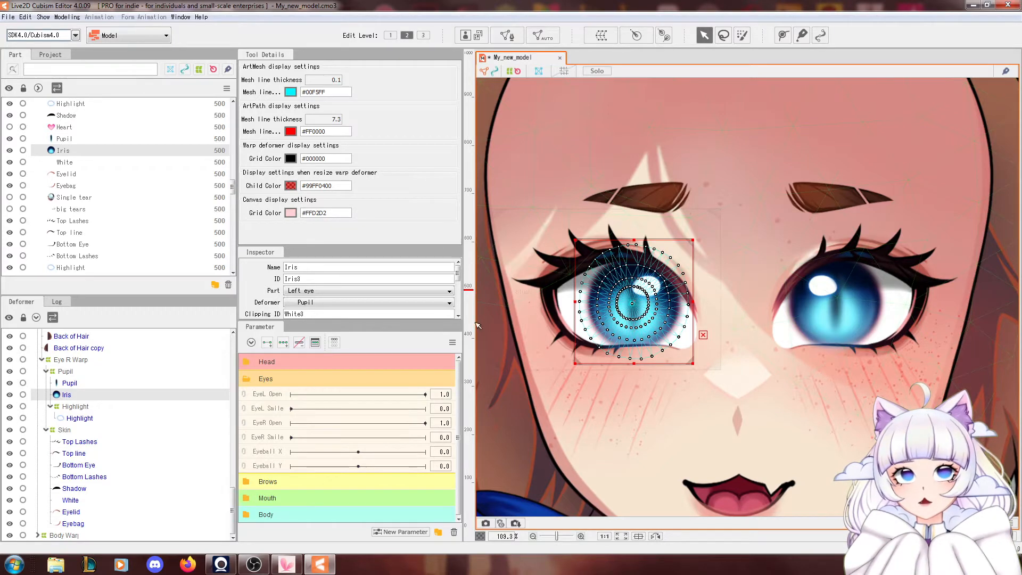
# Give the Top line mesh two keys on the EyeR Open parameter and set EyeR Open to 0.0.
pyautogui.click(453, 342)
pyautogui.click(469, 342)
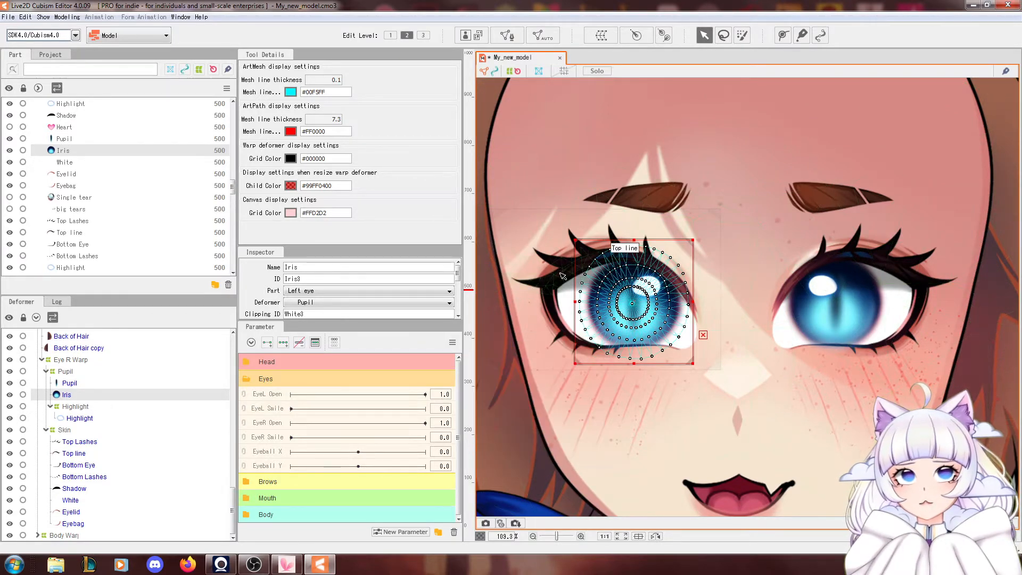
pyautogui.click(562, 276)
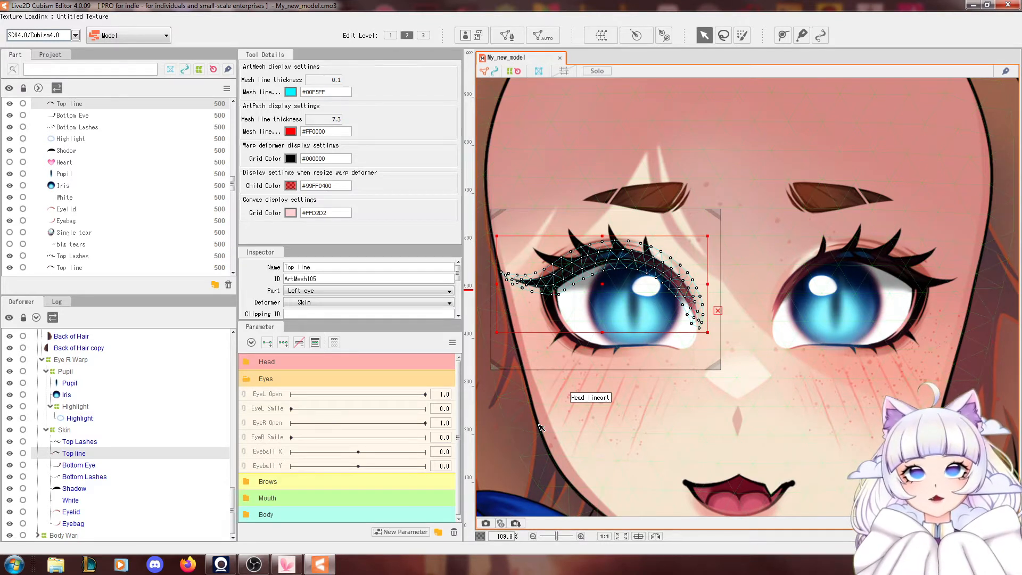
pyautogui.click(263, 423)
pyautogui.click(266, 342)
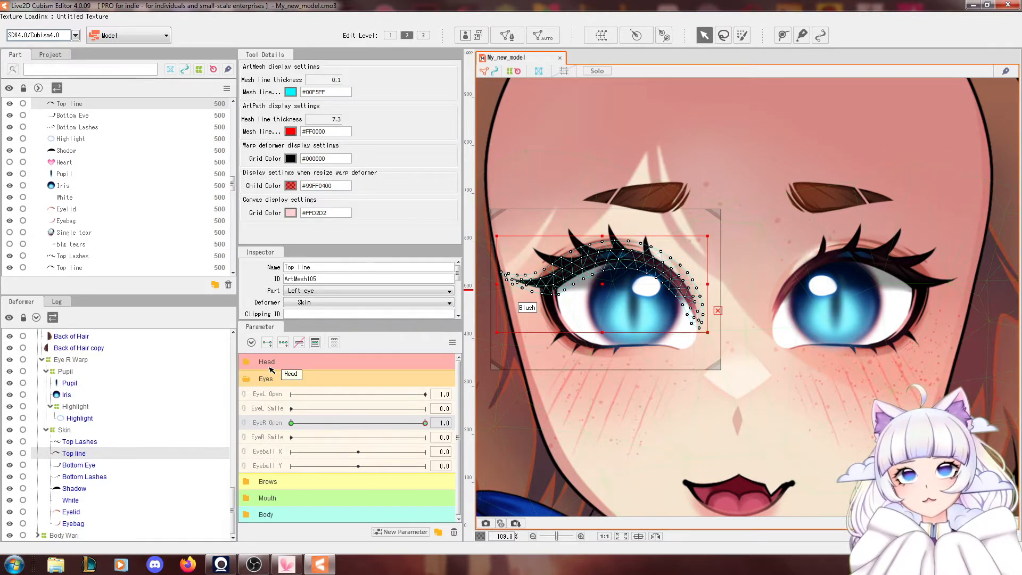
pyautogui.click(291, 423)
pyautogui.click(426, 424)
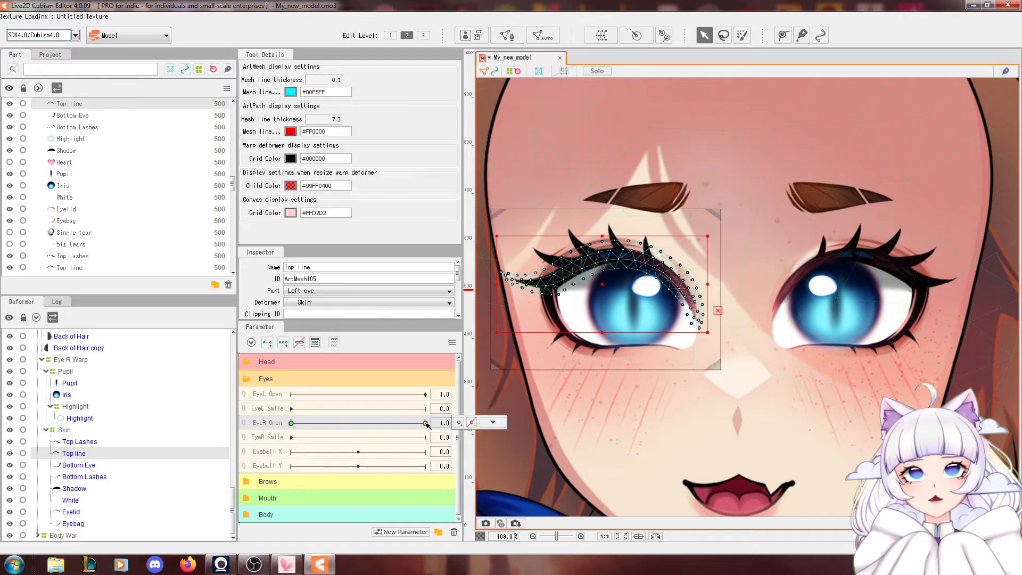
pyautogui.click(291, 423)
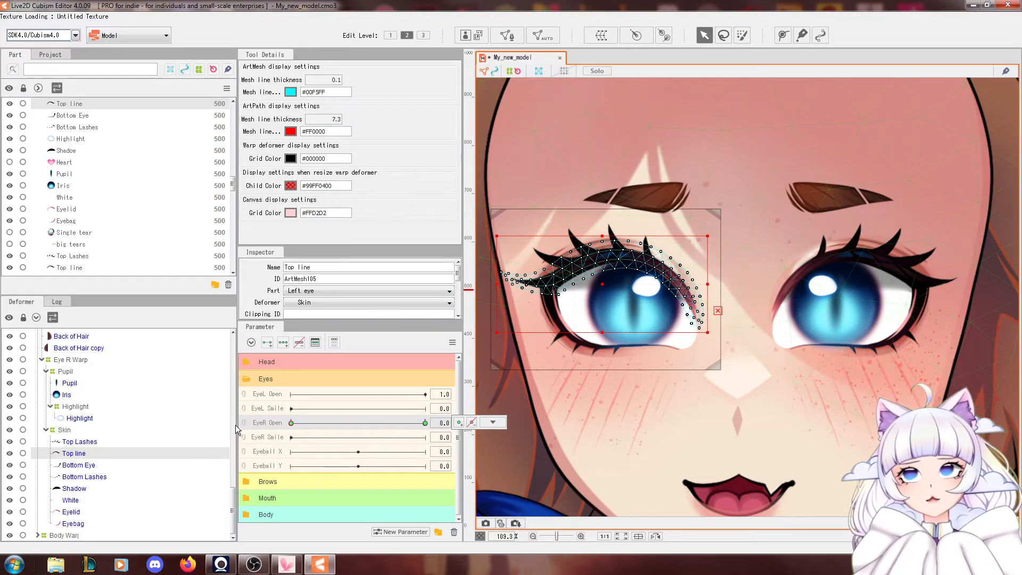
# Draw a three-point deform path along the Top line mesh from the eye's inner corner to its outer corner.
pyautogui.click(786, 35)
pyautogui.click(703, 325)
pyautogui.click(618, 256)
pyautogui.click(504, 316)
pyautogui.click(704, 35)
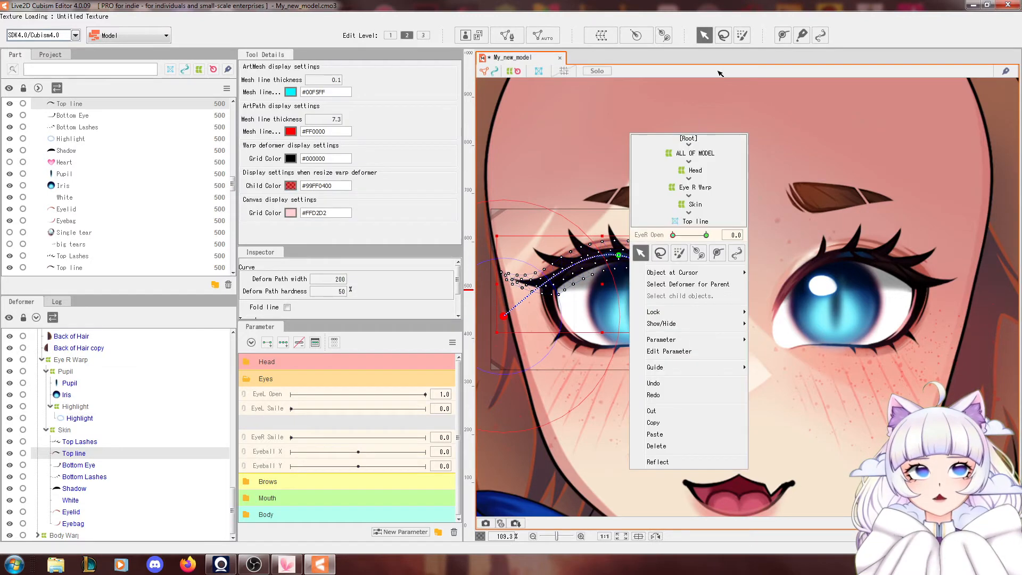
# Try raising the middle deform path point of the Top line with EyeR Open at 1.0, and undo it.
pyautogui.moveTo(604, 285); pyautogui.dragTo(618, 353)
pyautogui.click(505, 355)
pyautogui.click(425, 423)
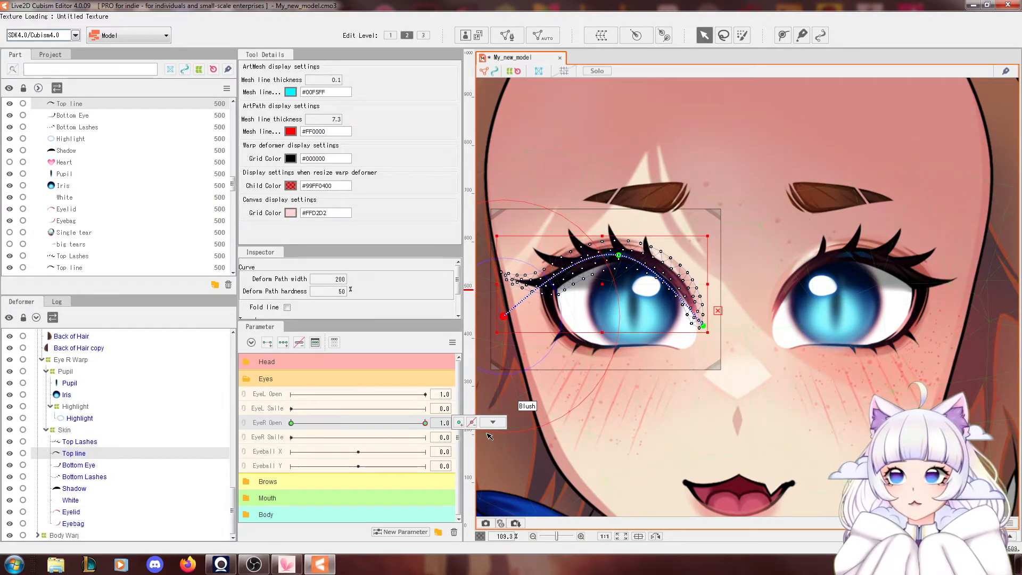
pyautogui.click(482, 429)
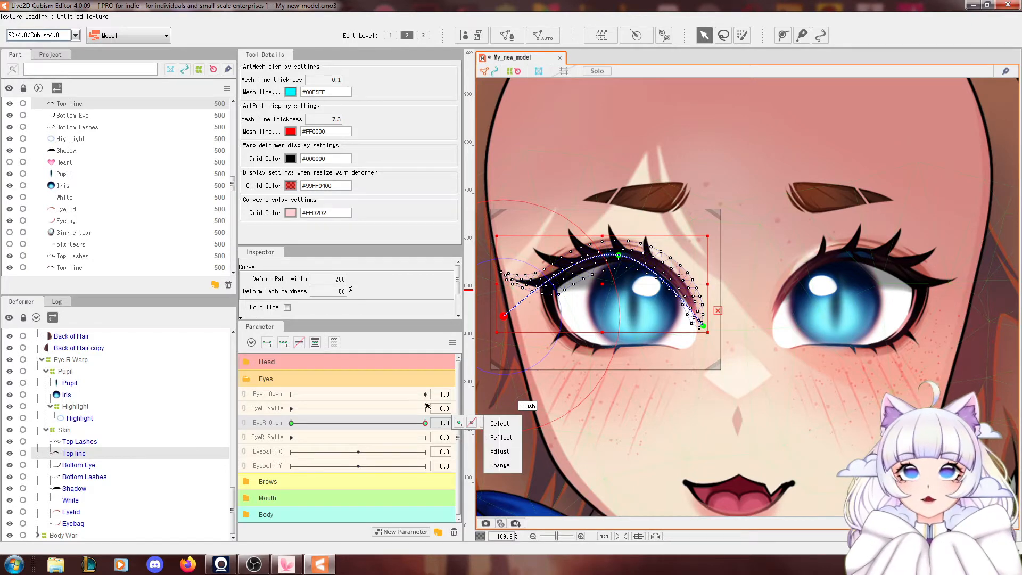
pyautogui.moveTo(412, 424)
pyautogui.mouseDown()
pyautogui.moveTo(364, 425)
pyautogui.moveTo(425, 423)
pyautogui.mouseUp()
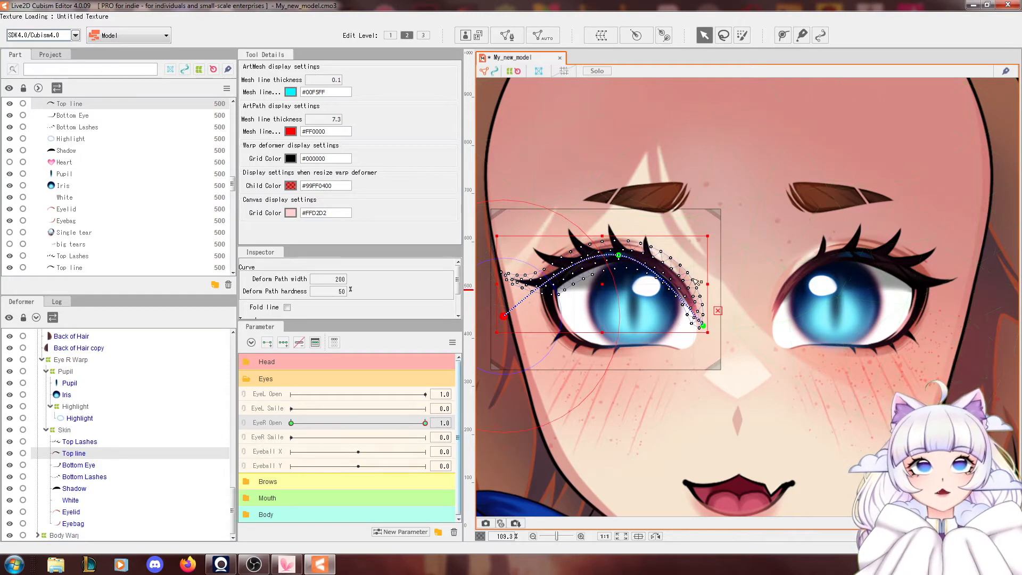
pyautogui.moveTo(629, 256)
pyautogui.mouseDown()
pyautogui.moveTo(632, 228)
pyautogui.moveTo(629, 237)
pyautogui.mouseUp()
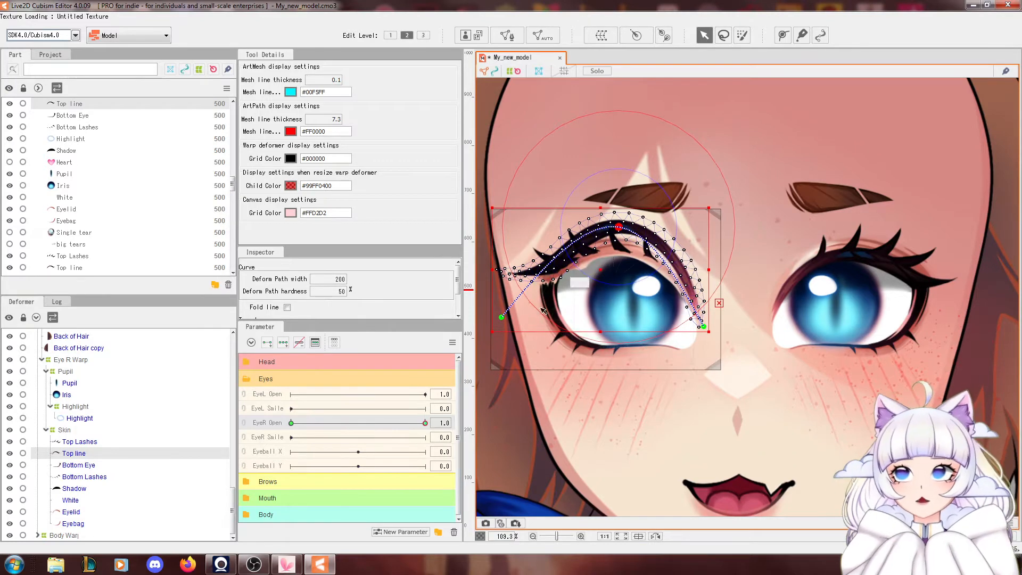
pyautogui.hotkey('ctrl', 'z')
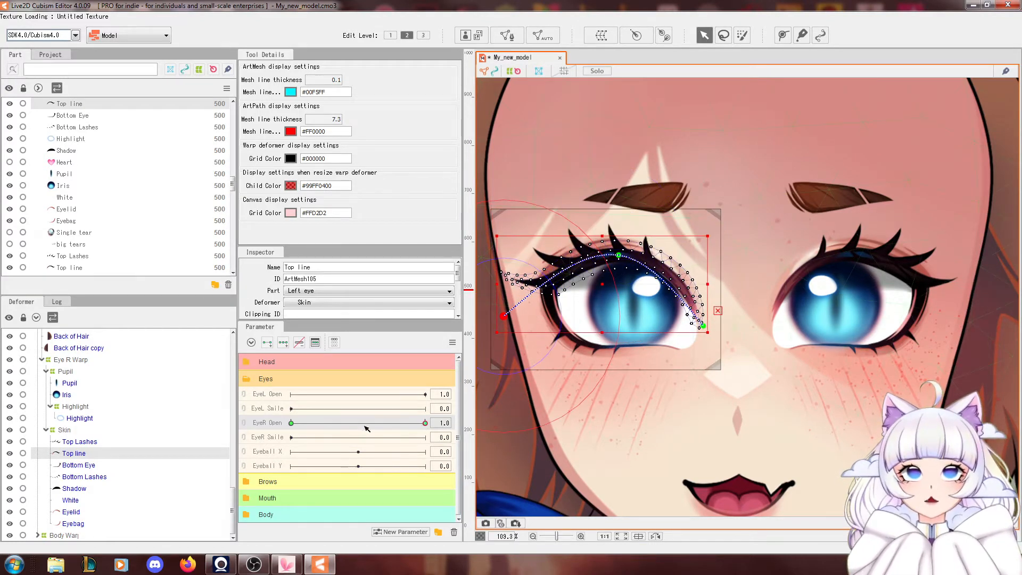
# Redefine the Top line's EyeR Open keys as 0.0, 0.25, 0.75 and 1.0 in the keyform editor.
pyautogui.moveTo(292, 423)
pyautogui.mouseDown()
pyautogui.moveTo(270, 423)
pyautogui.moveTo(292, 423)
pyautogui.mouseUp()
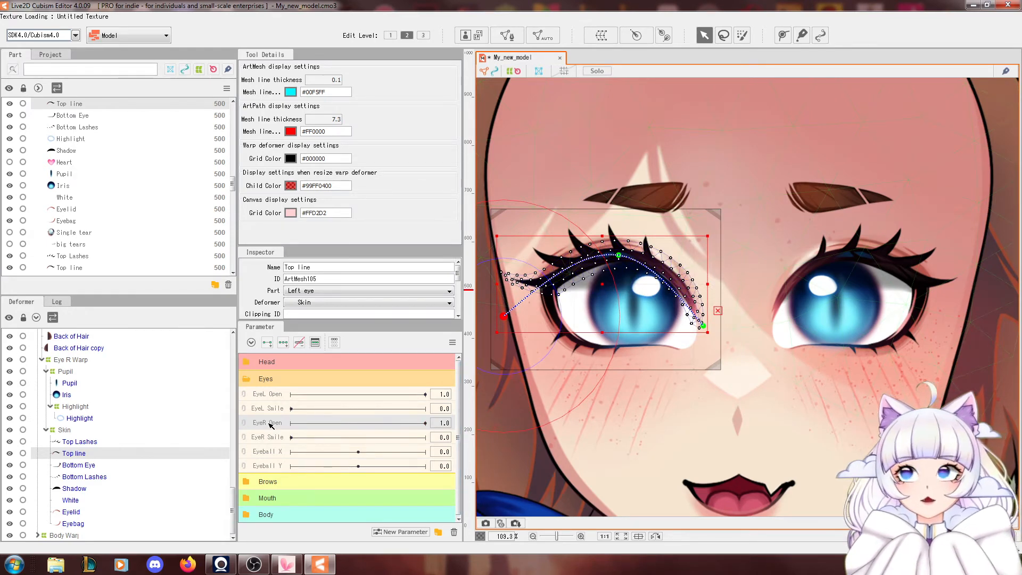
pyautogui.doubleClick(271, 424)
pyautogui.click(358, 176)
pyautogui.click(432, 175)
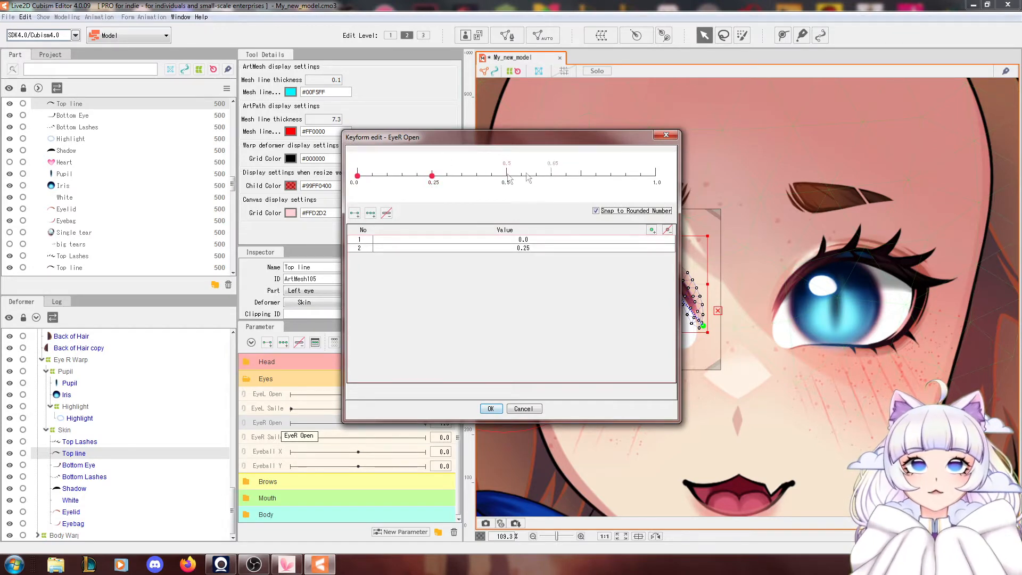
pyautogui.click(581, 175)
pyautogui.click(655, 175)
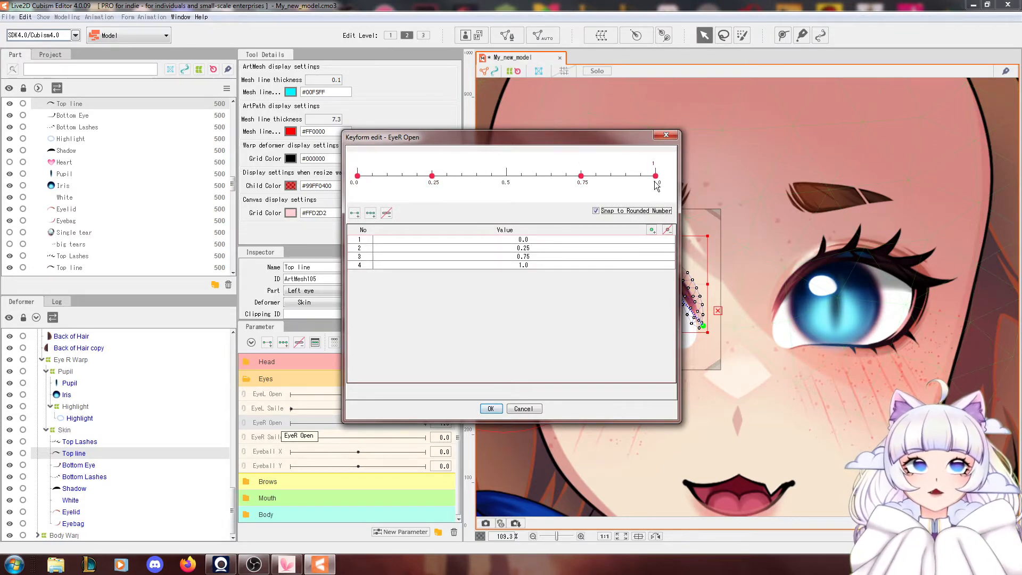
pyautogui.click(491, 409)
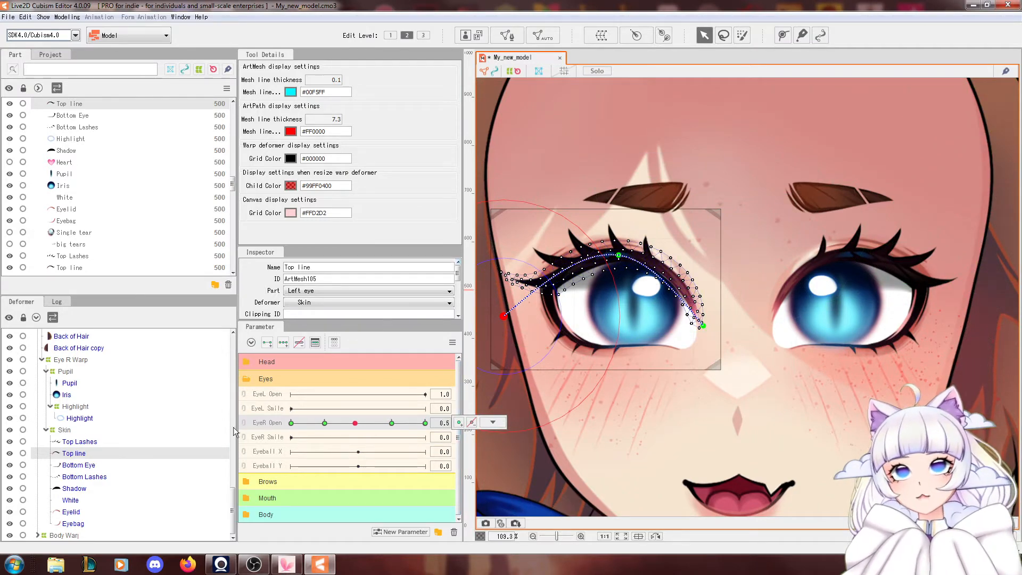
# Try raising the Top line's middle path point at EyeR Open 1.0 and lowering it at 0.0, undoing both changes.
pyautogui.click(425, 423)
pyautogui.moveTo(618, 255); pyautogui.dragTo(617, 234)
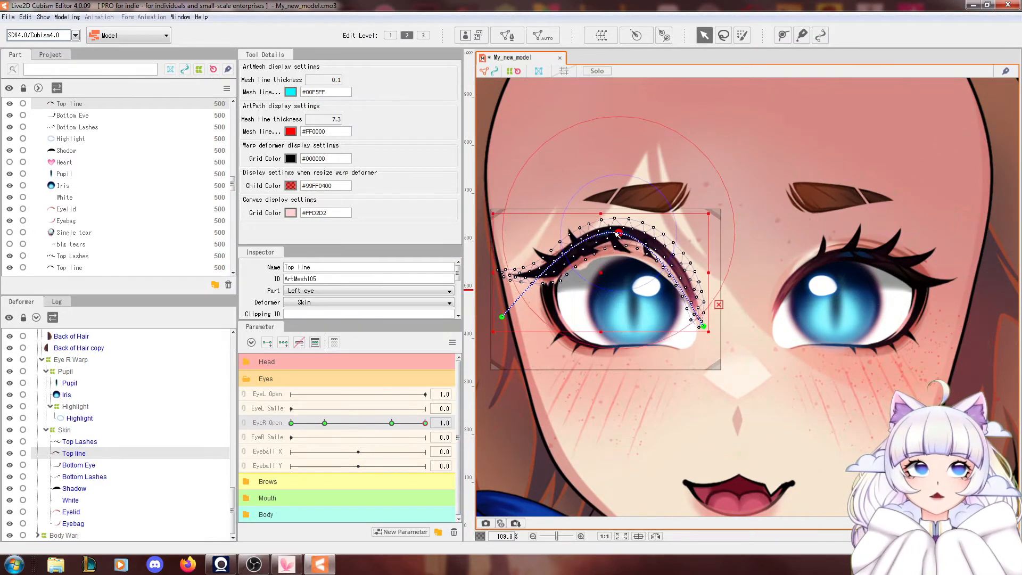
pyautogui.hotkey('ctrl', 'z')
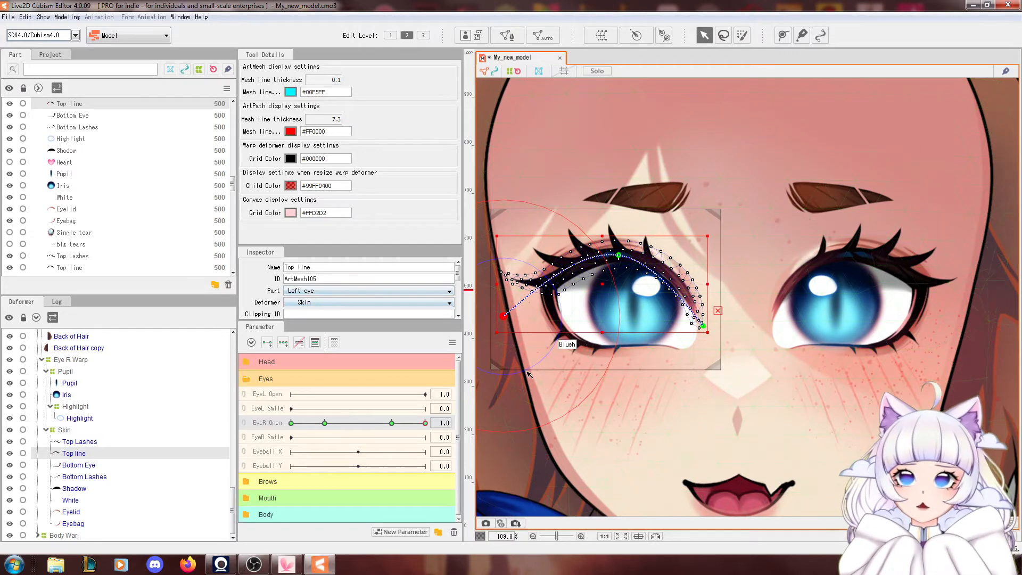
pyautogui.click(346, 423)
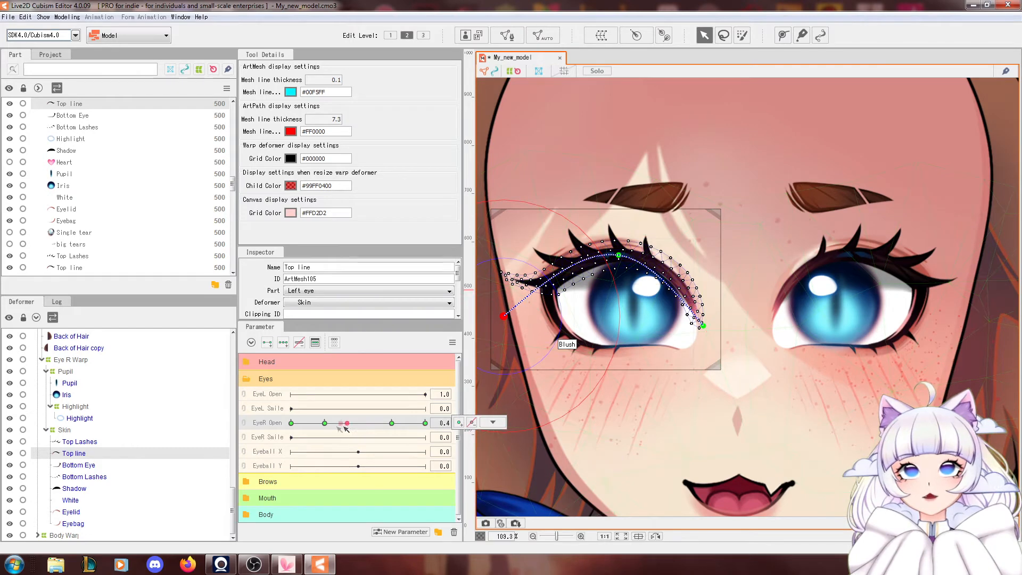
pyautogui.moveTo(345, 428); pyautogui.dragTo(291, 424)
pyautogui.moveTo(618, 255); pyautogui.dragTo(619, 331)
pyautogui.moveTo(374, 423); pyautogui.dragTo(443, 431)
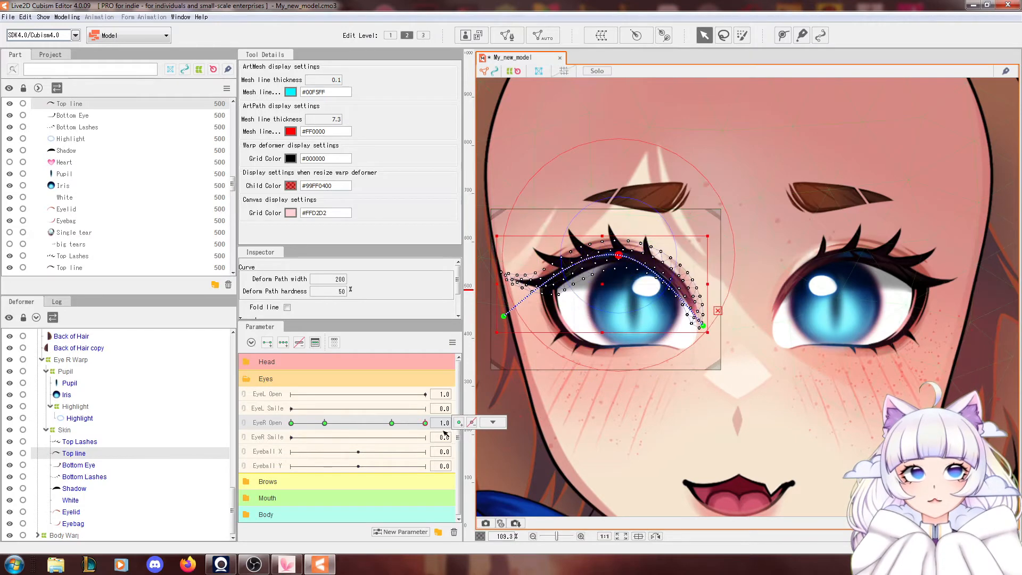
pyautogui.hotkey('ctrl', 'z')
pyautogui.moveTo(326, 425); pyautogui.dragTo(465, 426)
# Clear the Top line's EyeR Open keys and define new ones at 0.0, 0.75 and 1.0 in the keyform editor.
pyautogui.click(299, 341)
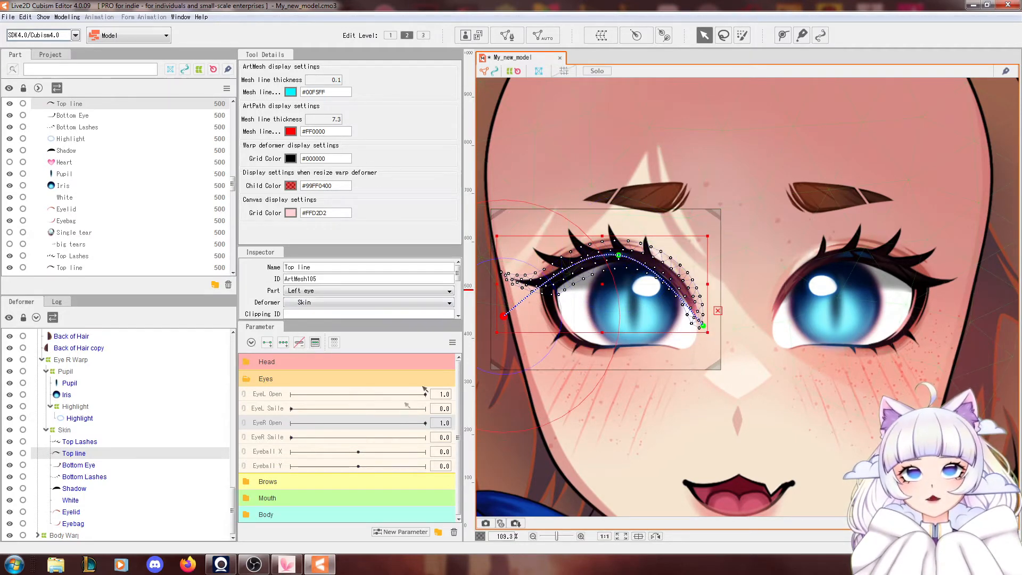
pyautogui.click(267, 342)
pyautogui.doubleClick(265, 424)
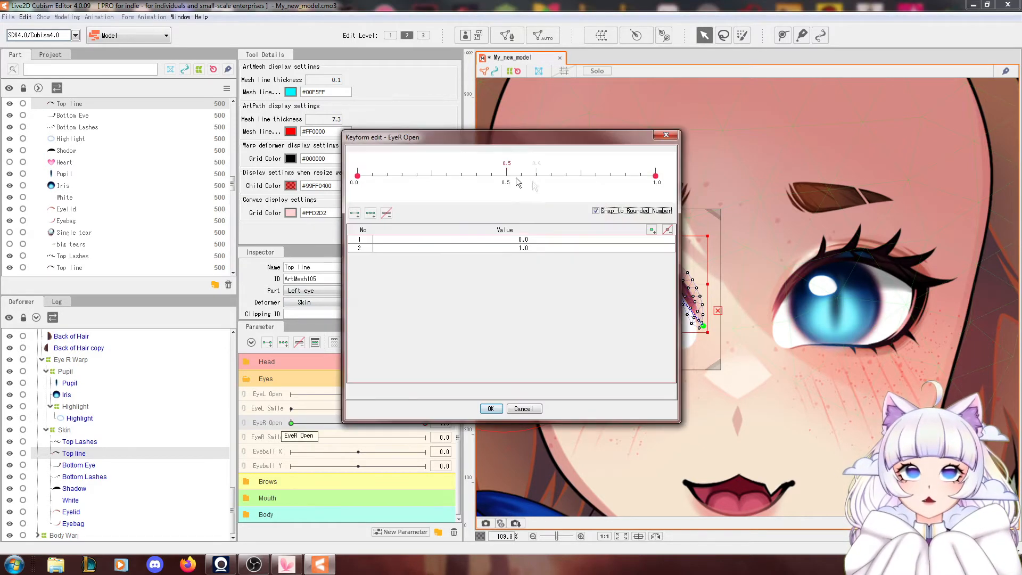
pyautogui.click(576, 175)
pyautogui.click(491, 408)
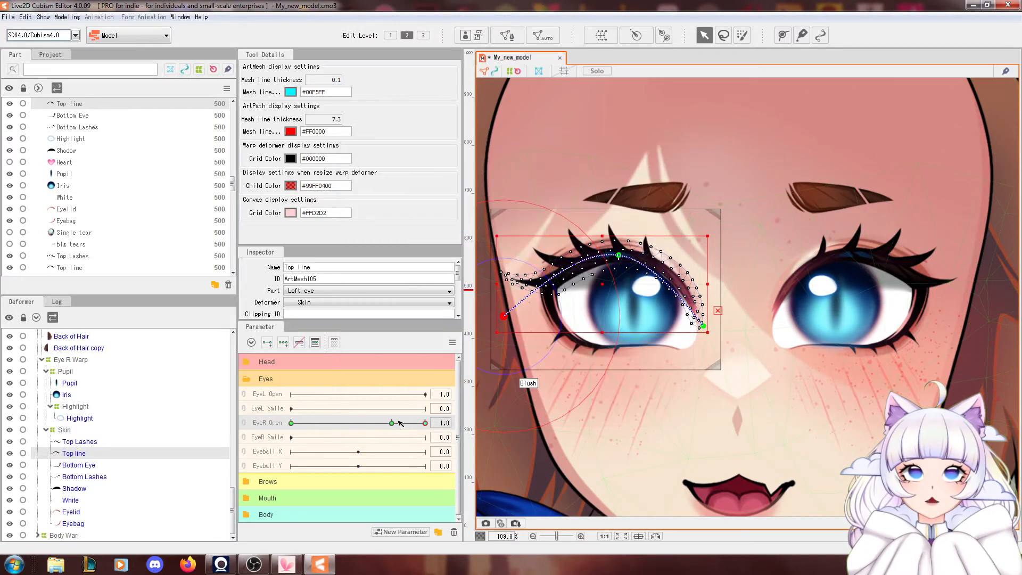
# Try lowering the Top line's middle path point at EyeR Open 0.0, undoing the move together with the new keys.
pyautogui.moveTo(331, 429); pyautogui.dragTo(291, 433)
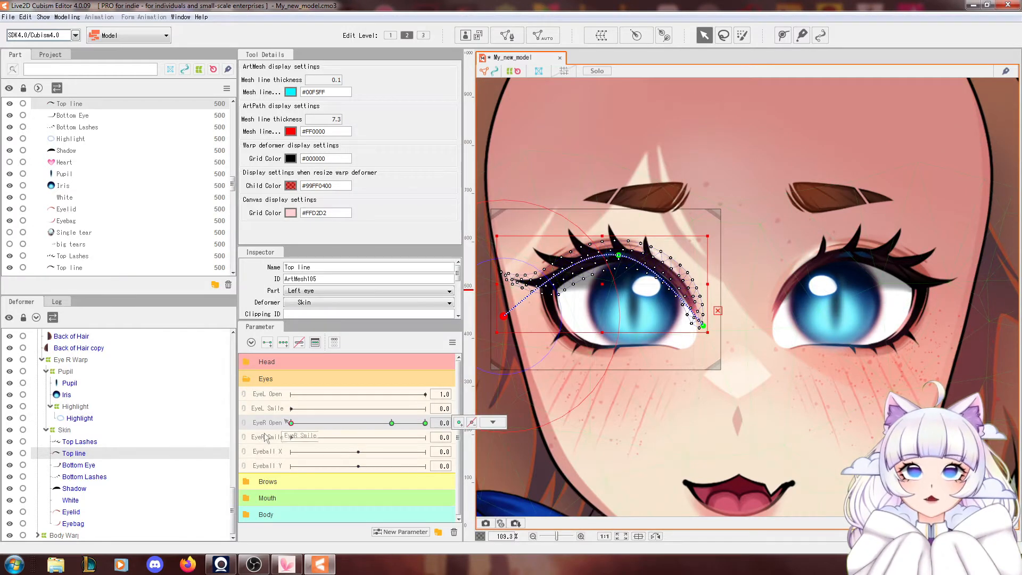
pyautogui.moveTo(619, 255); pyautogui.dragTo(618, 342)
pyautogui.moveTo(357, 426); pyautogui.dragTo(274, 430)
pyautogui.hotkey('ctrl', 'z')
pyautogui.hotkey('ctrl', 'z')
pyautogui.hotkey('ctrl', 'z')
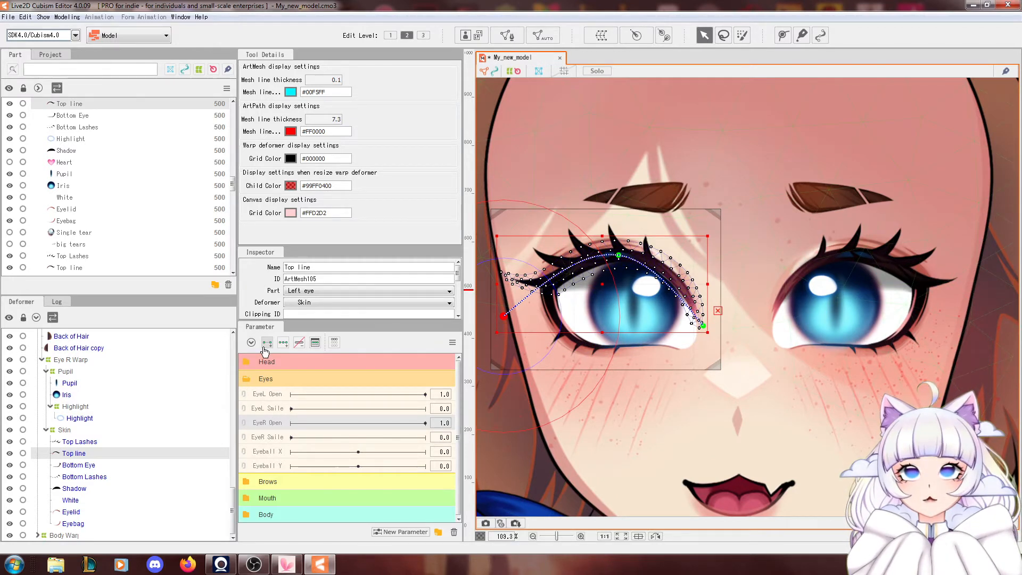
# Key the Top line on EyeR Open again at 0.0, 0.75 and 1.0, and set the parameter to 0.0.
pyautogui.click(267, 343)
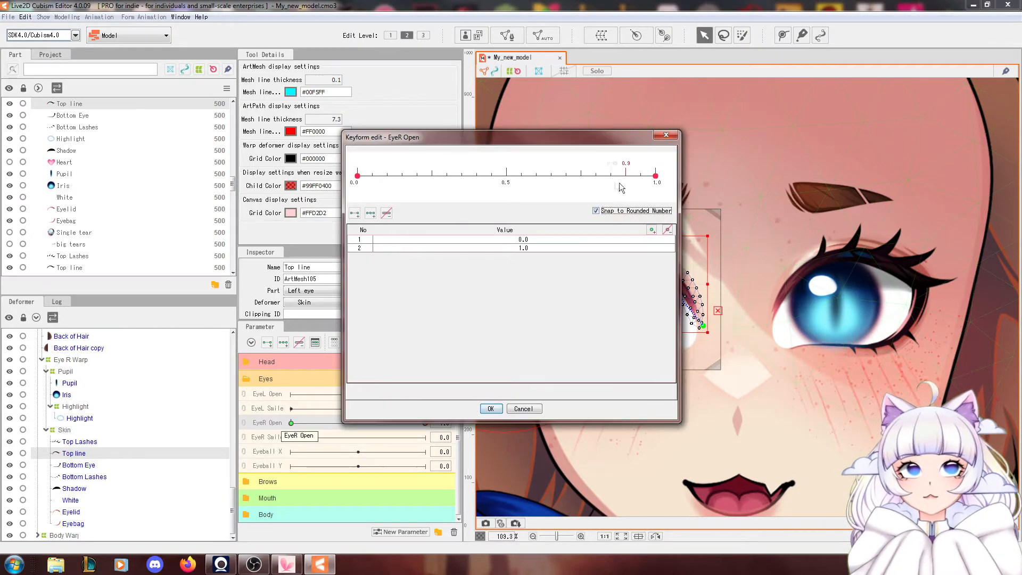
pyautogui.click(591, 177)
pyautogui.click(491, 409)
pyautogui.moveTo(400, 429)
pyautogui.mouseDown()
pyautogui.moveTo(425, 429)
pyautogui.moveTo(405, 433)
pyautogui.mouseUp()
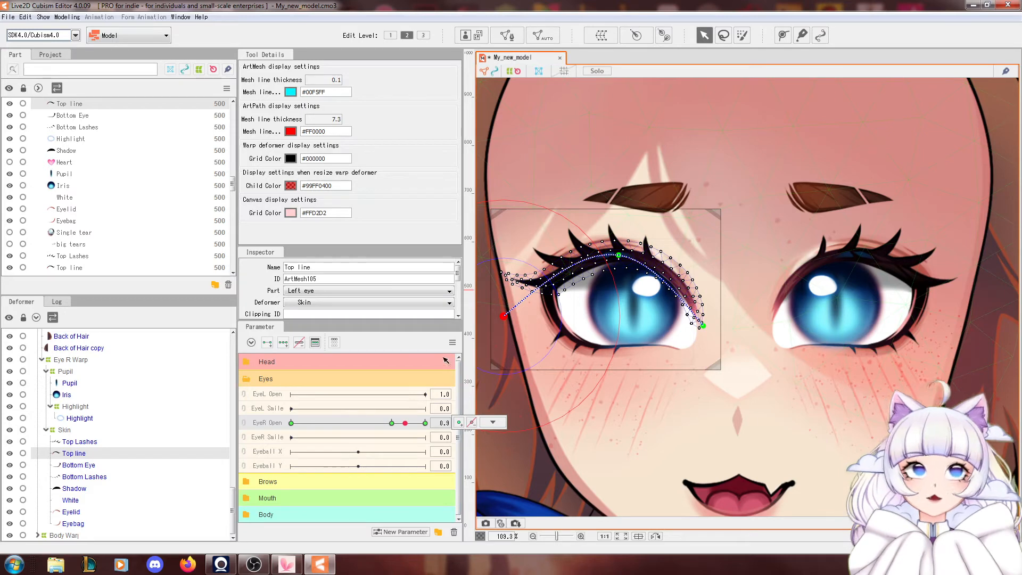
pyautogui.moveTo(376, 425); pyautogui.dragTo(397, 442)
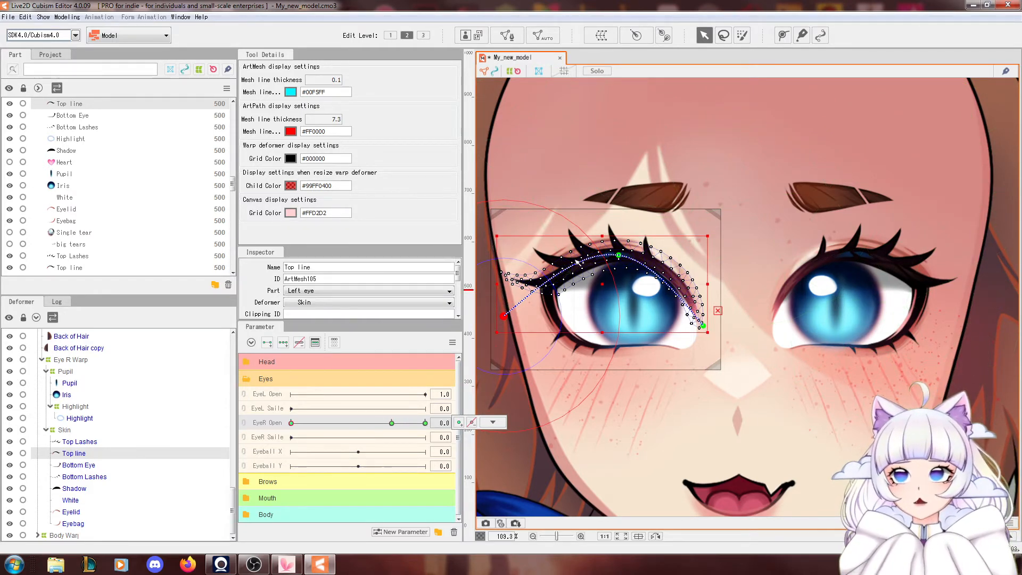
pyautogui.click(392, 424)
pyautogui.moveTo(392, 426); pyautogui.dragTo(280, 475)
pyautogui.hotkey('ctrl', 'z')
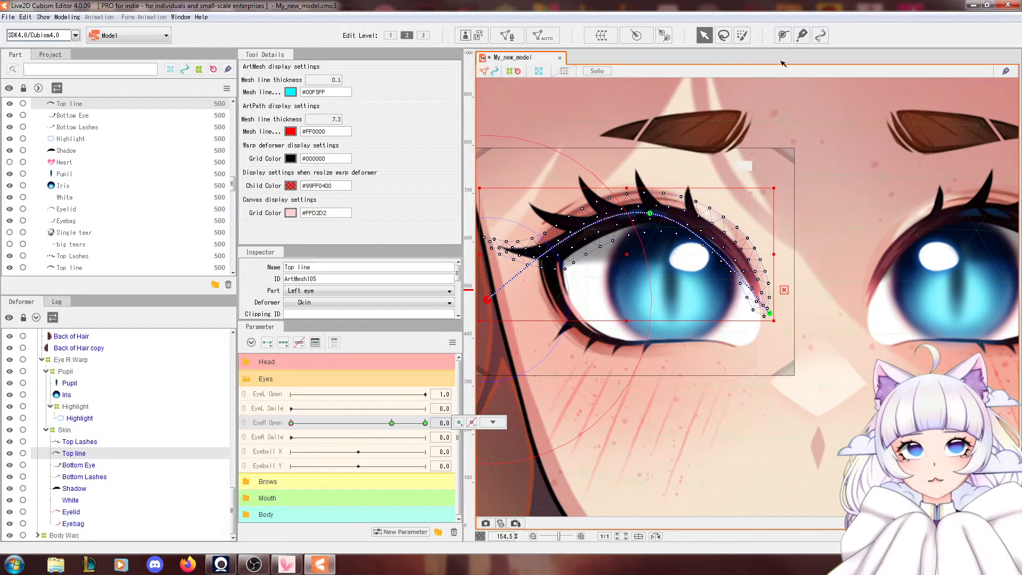
# Redraw the Top line's deform path with three points: inner eye corner, top of the arch and just below the outer corner.
pyautogui.click(783, 35)
pyautogui.click(276, 79)
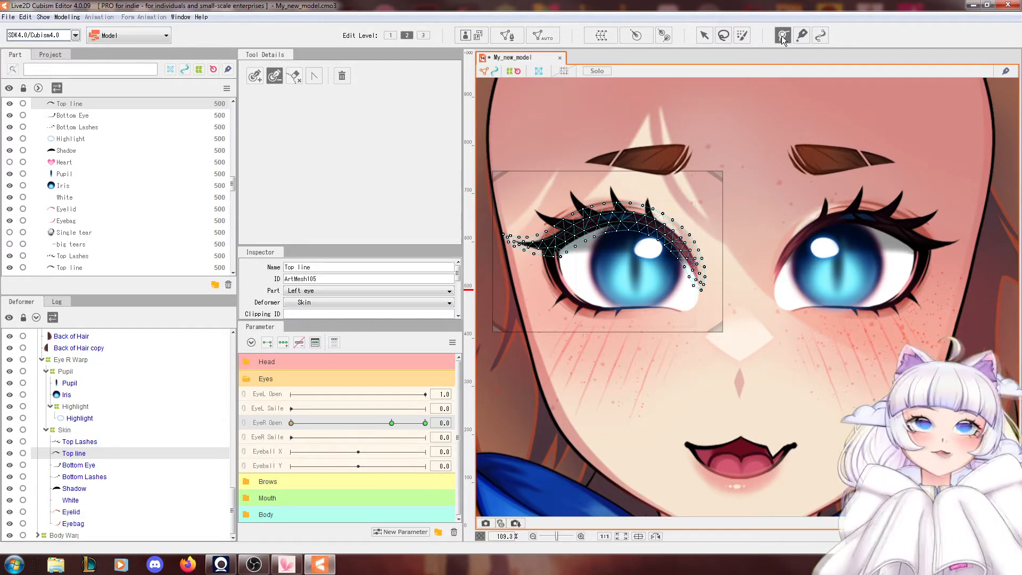
pyautogui.click(255, 76)
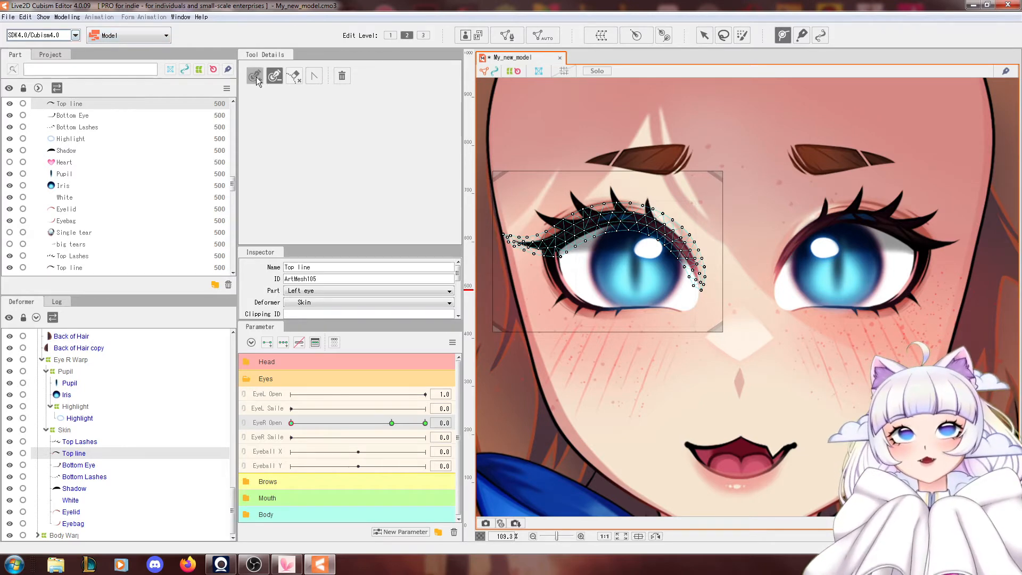
pyautogui.moveTo(704, 288); pyautogui.dragTo(722, 331)
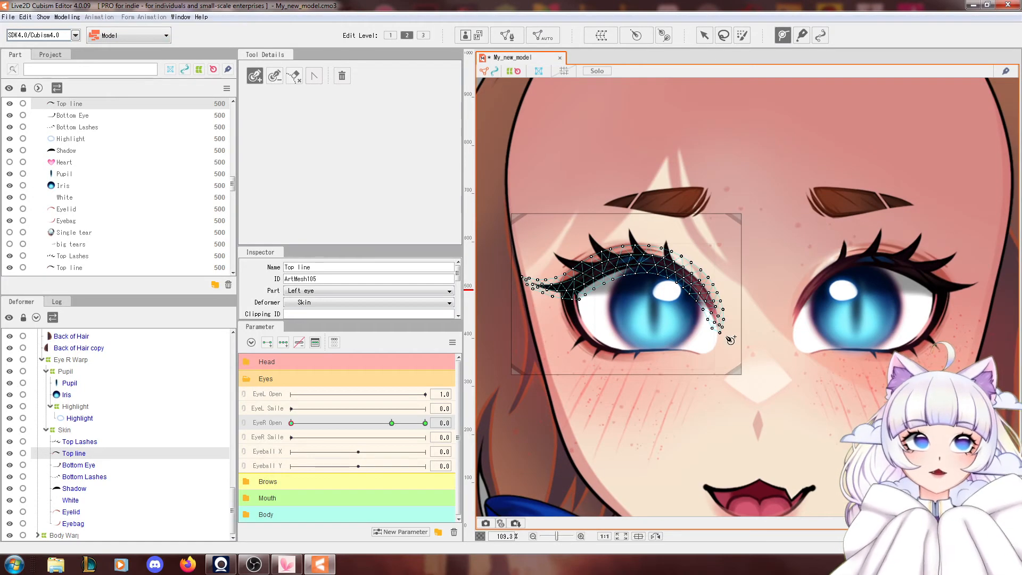
pyautogui.click(725, 336)
pyautogui.click(642, 259)
pyautogui.click(543, 310)
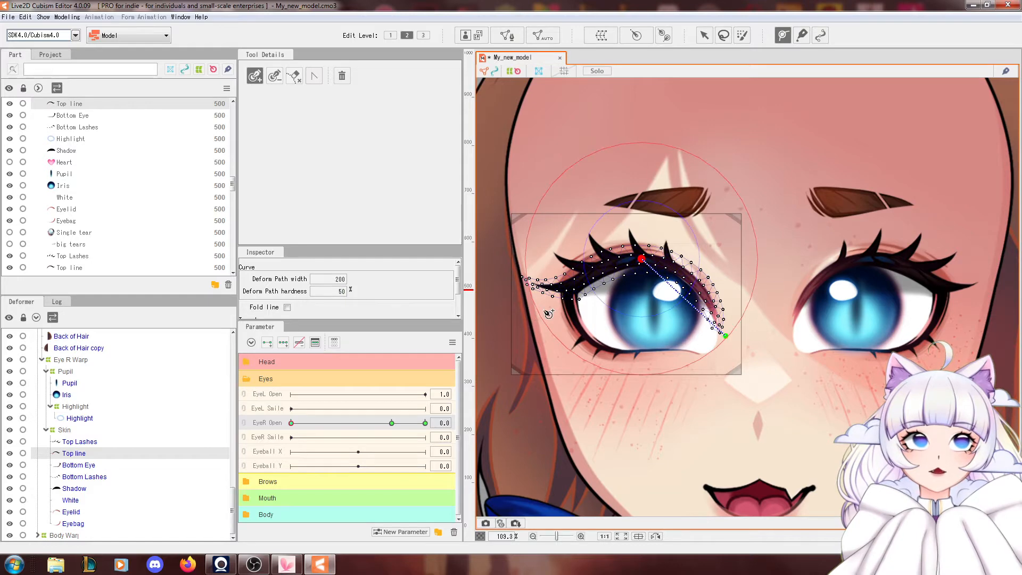
pyautogui.click(704, 35)
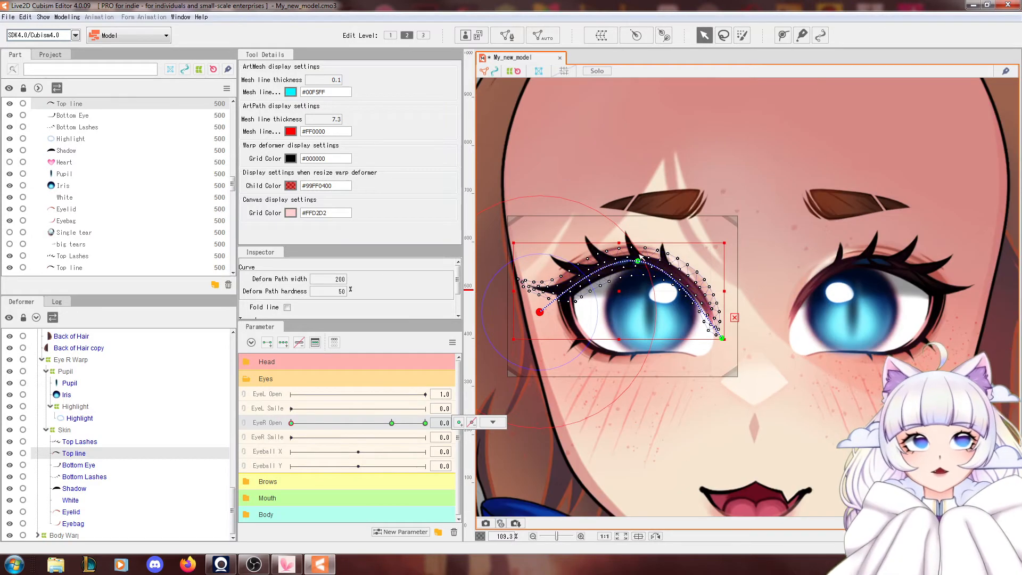
# At EyeR Open 0.0, lower the Top line's middle path point to the lower lid and bring both end points down.
pyautogui.scroll(5, 642, 260)
pyautogui.moveTo(682, 215); pyautogui.dragTo(693, 389)
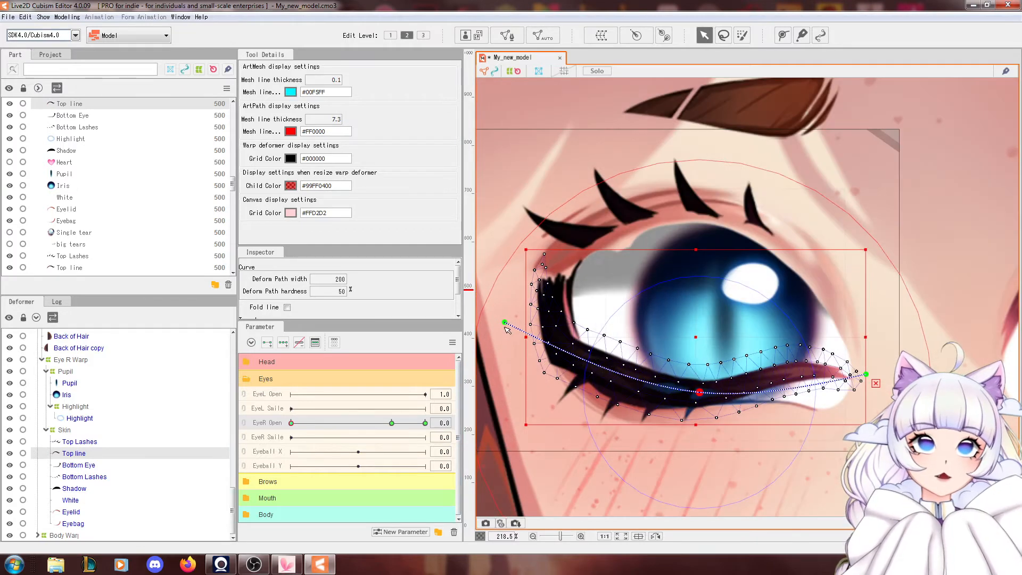
pyautogui.moveTo(505, 321); pyautogui.dragTo(505, 361)
pyautogui.moveTo(858, 376); pyautogui.dragTo(854, 415)
pyautogui.scroll(-5, 854, 415)
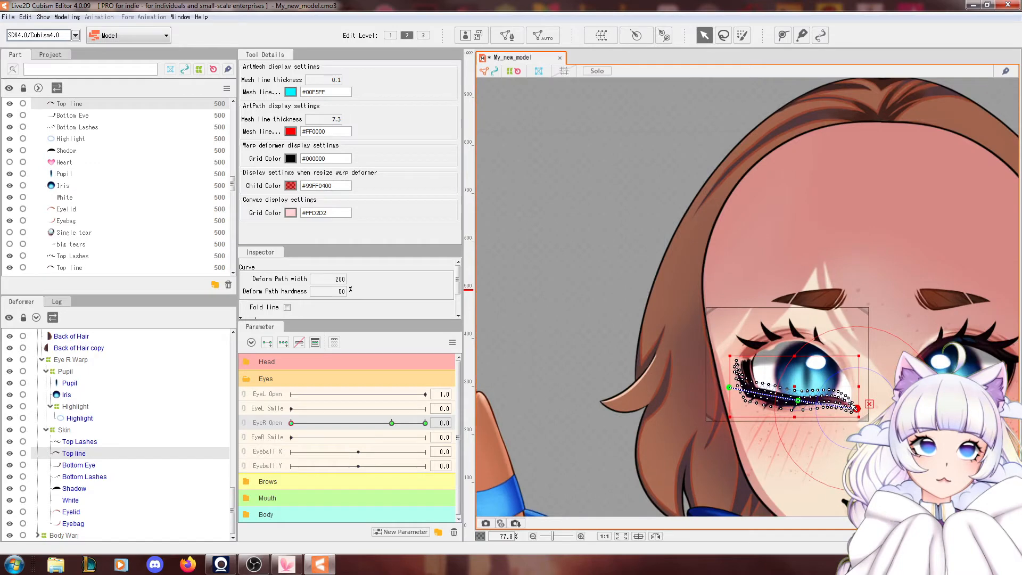
# Nudge the Top line's inner and middle path points lower to follow the bottom edge of the eye at EyeR Open 0.0.
pyautogui.scroll(2, 801, 388)
pyautogui.scroll(2, 801, 387)
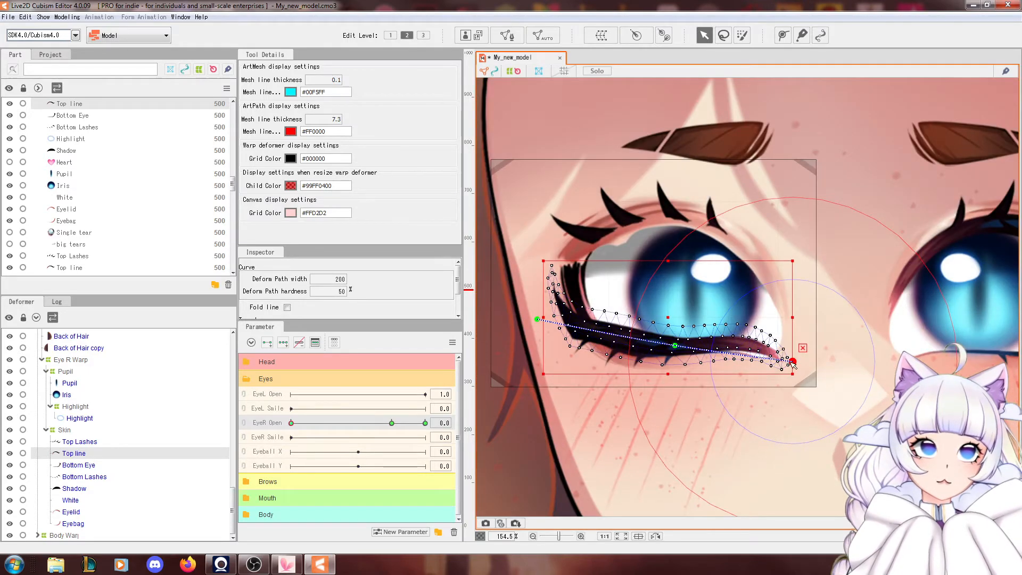
pyautogui.moveTo(792, 362); pyautogui.dragTo(792, 368)
pyautogui.moveTo(675, 345); pyautogui.dragTo(675, 350)
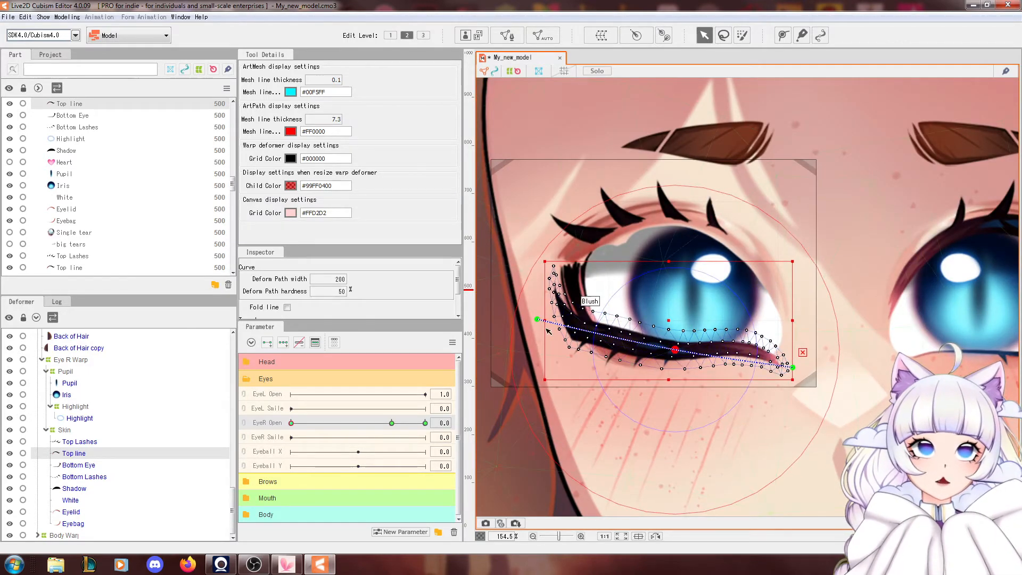
pyautogui.moveTo(292, 423)
pyautogui.mouseDown()
pyautogui.moveTo(363, 423)
pyautogui.moveTo(277, 420)
pyautogui.mouseUp()
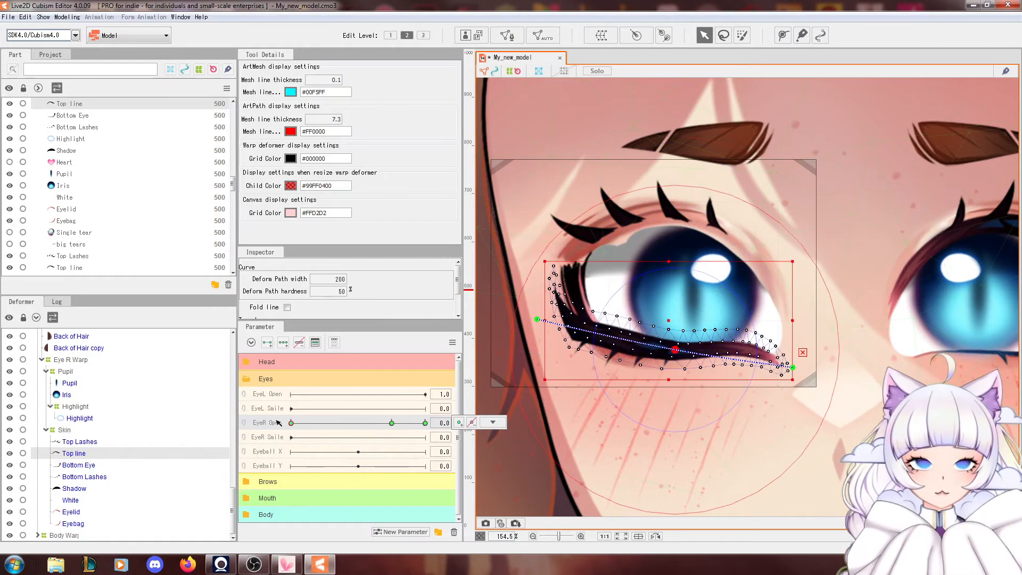
pyautogui.scroll(-3, 672, 354)
pyautogui.scroll(3, 674, 355)
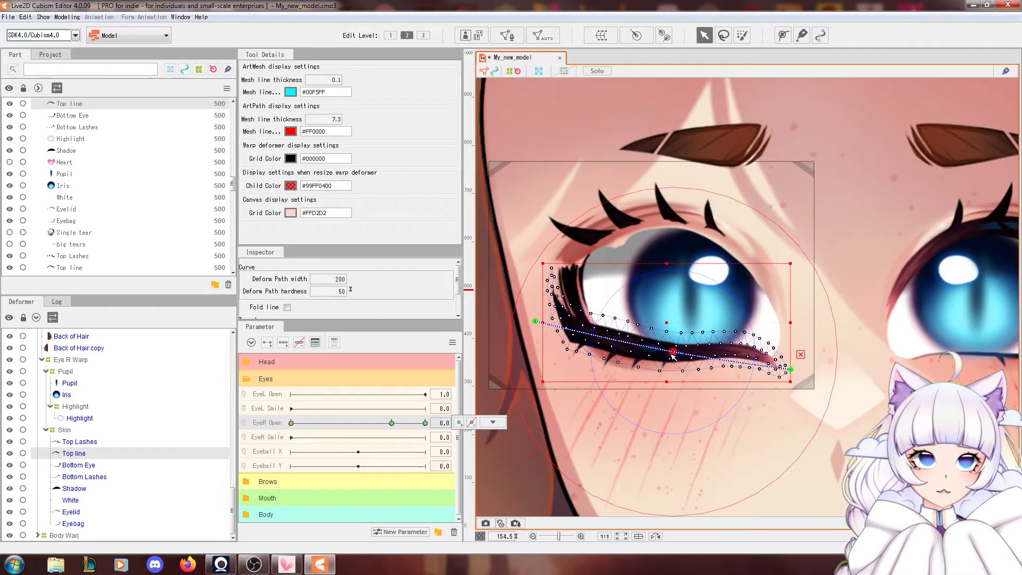
pyautogui.moveTo(673, 356); pyautogui.dragTo(673, 367)
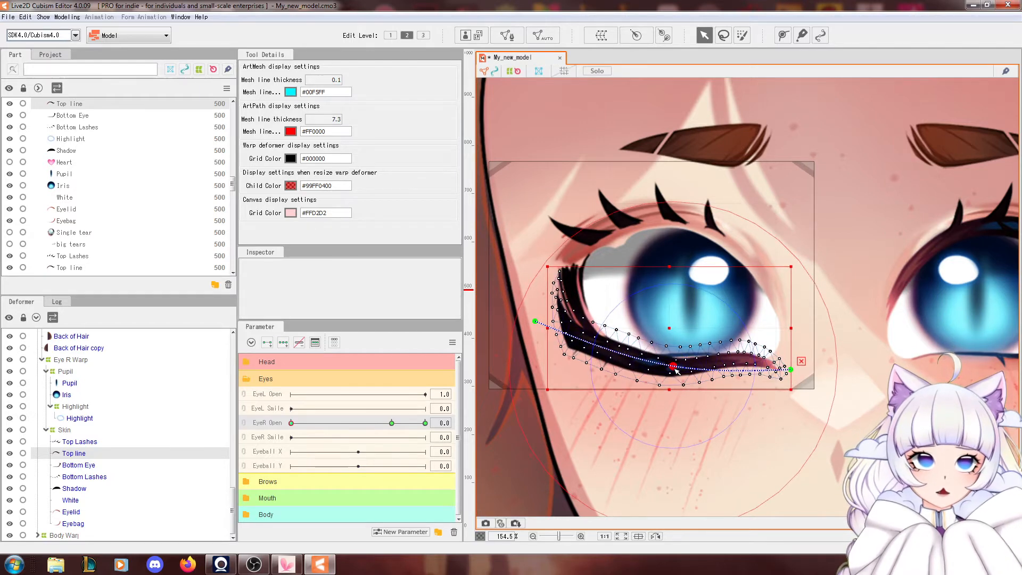
# Fine-tune the inner end and lower the outer end of the Top line's closed path, and save the model.
pyautogui.keyDown('shift'); pyautogui.click(534, 322); pyautogui.keyUp('shift')
pyautogui.click(534, 323)
pyautogui.scroll(-6, 794, 364)
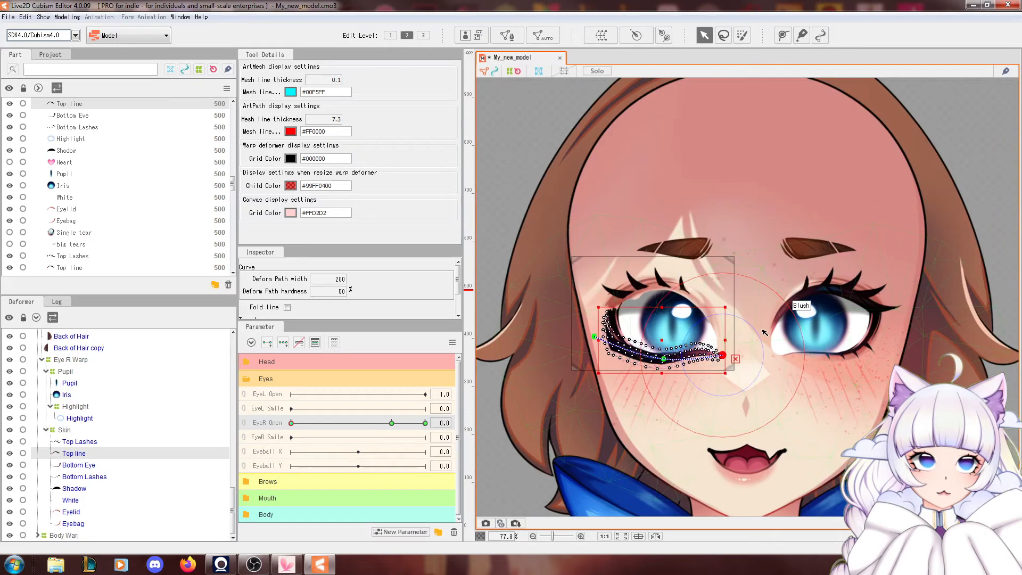
pyautogui.scroll(4, 763, 334)
pyautogui.click(284, 422)
pyautogui.click(524, 340)
pyautogui.moveTo(523, 341); pyautogui.dragTo(523, 349)
pyautogui.moveTo(313, 423); pyautogui.dragTo(291, 423)
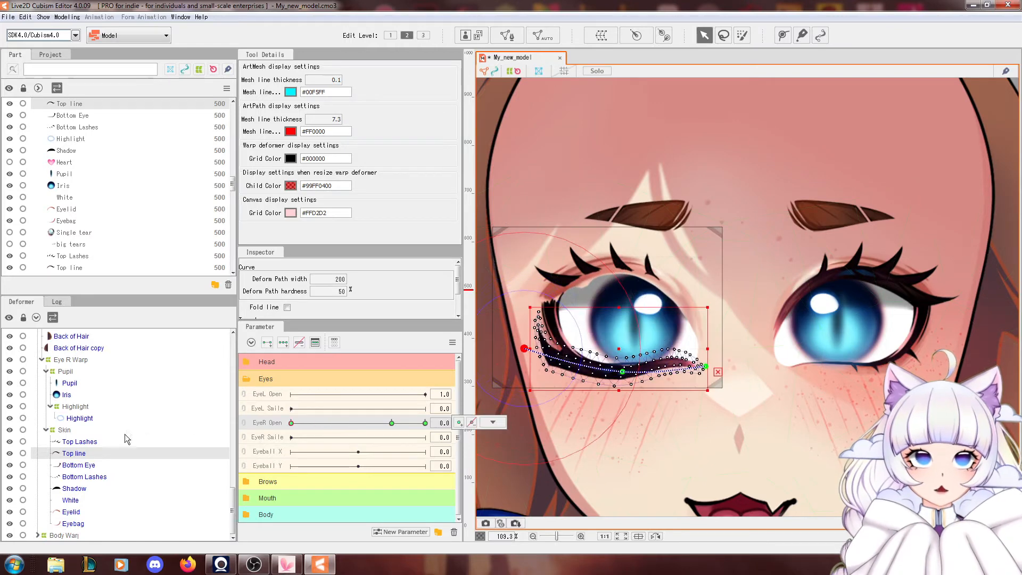
pyautogui.click(705, 368)
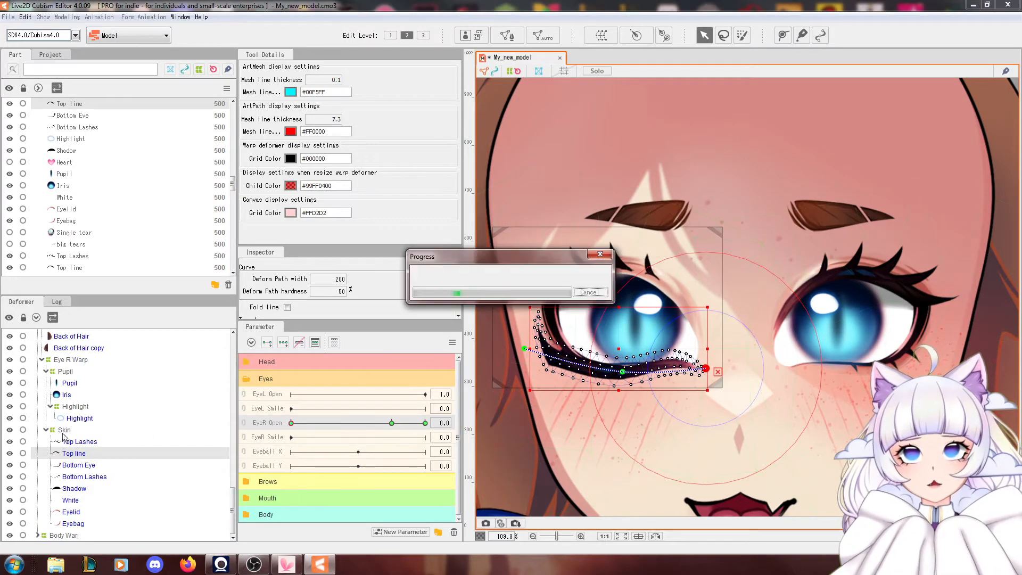
# Draw a three-point deform path along the base of the Top Lashes from the inner end to the outer end.
pyautogui.click(76, 443)
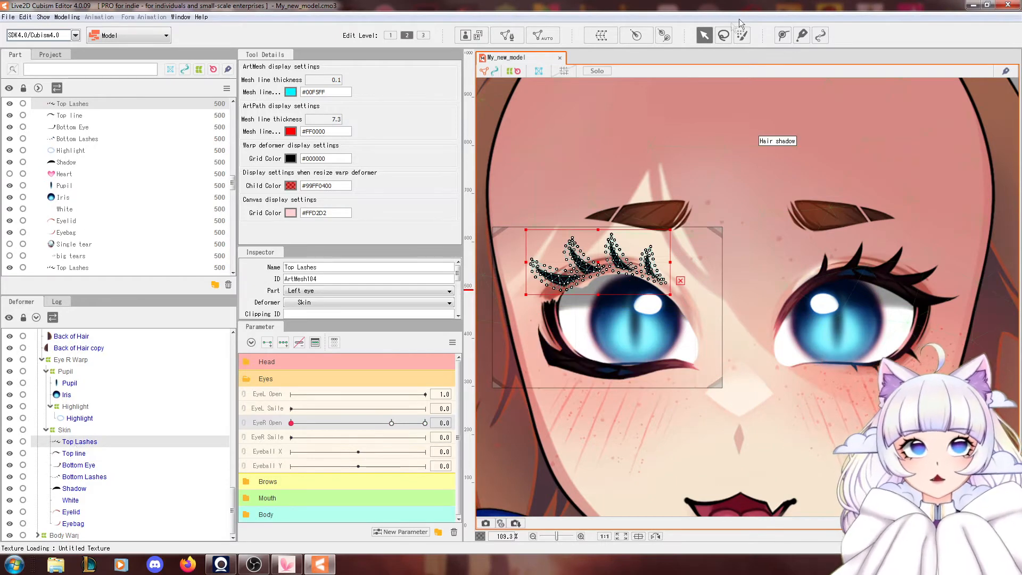
pyautogui.click(783, 35)
pyautogui.scroll(5, 712, 290)
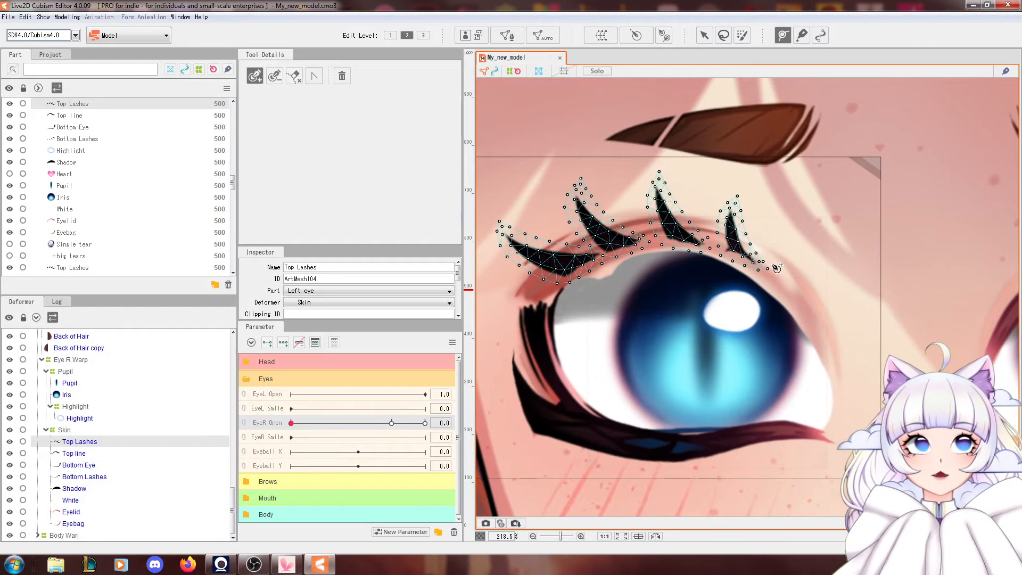
pyautogui.click(771, 266)
pyautogui.click(652, 238)
pyautogui.click(549, 288)
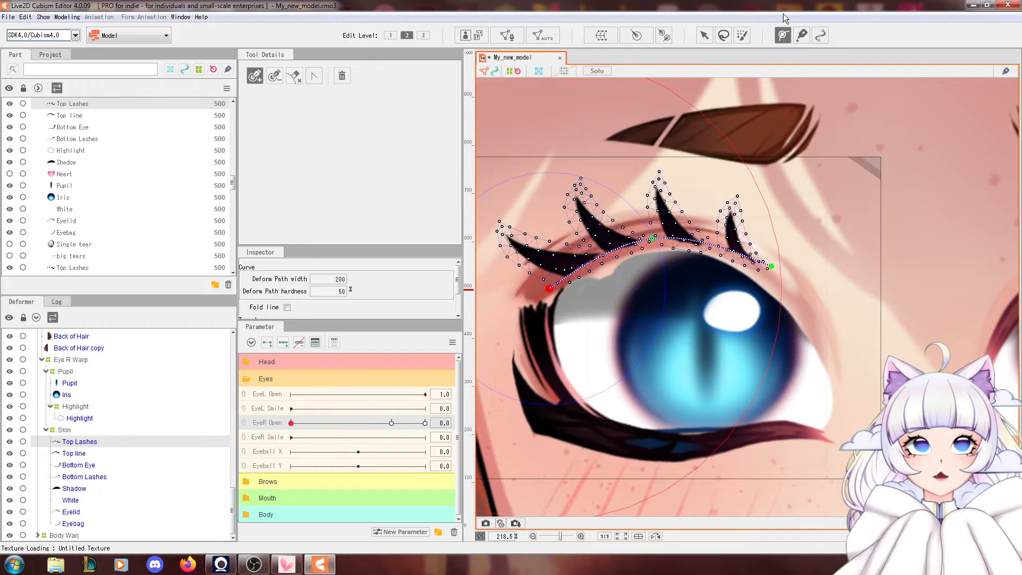
# Key the Top Lashes on EyeR Open at 0.0, 0.75 and 1.0, and lower their path points onto the closed Top line at 0.0.
pyautogui.click(704, 35)
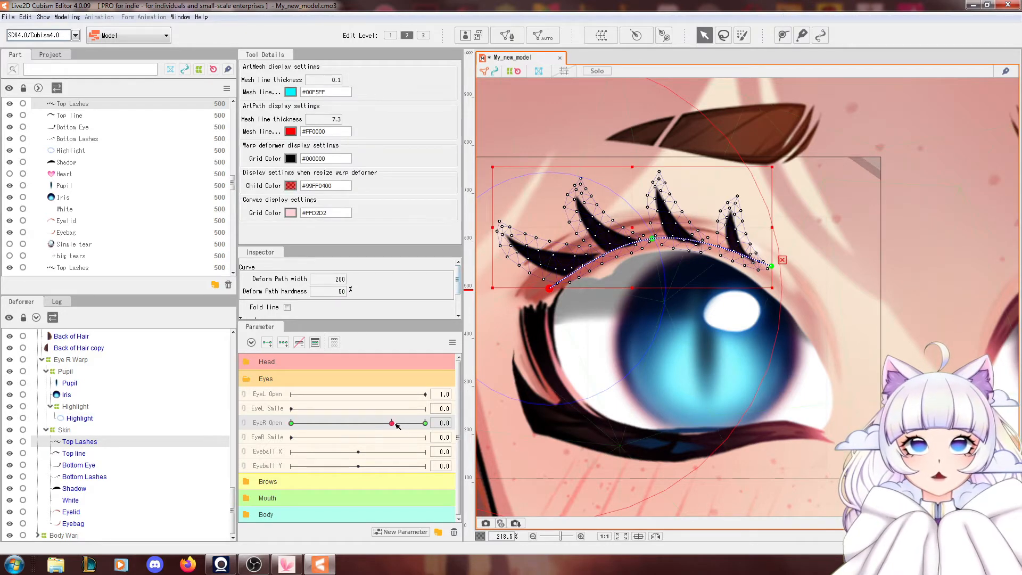
pyautogui.click(460, 423)
pyautogui.moveTo(393, 424); pyautogui.dragTo(291, 424)
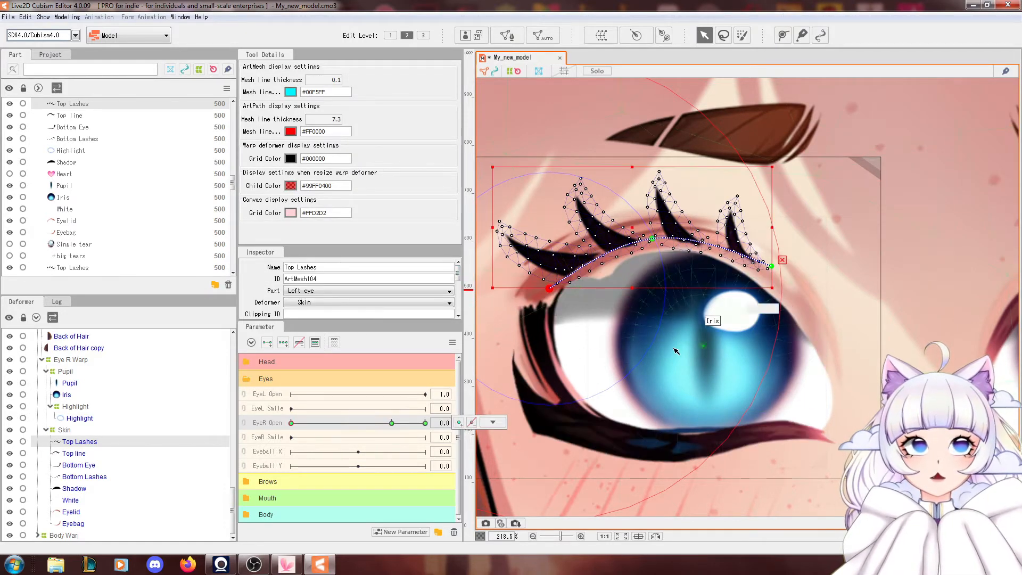
pyautogui.scroll(-3, 676, 351)
pyautogui.moveTo(664, 260); pyautogui.dragTo(671, 407)
pyautogui.click(755, 386)
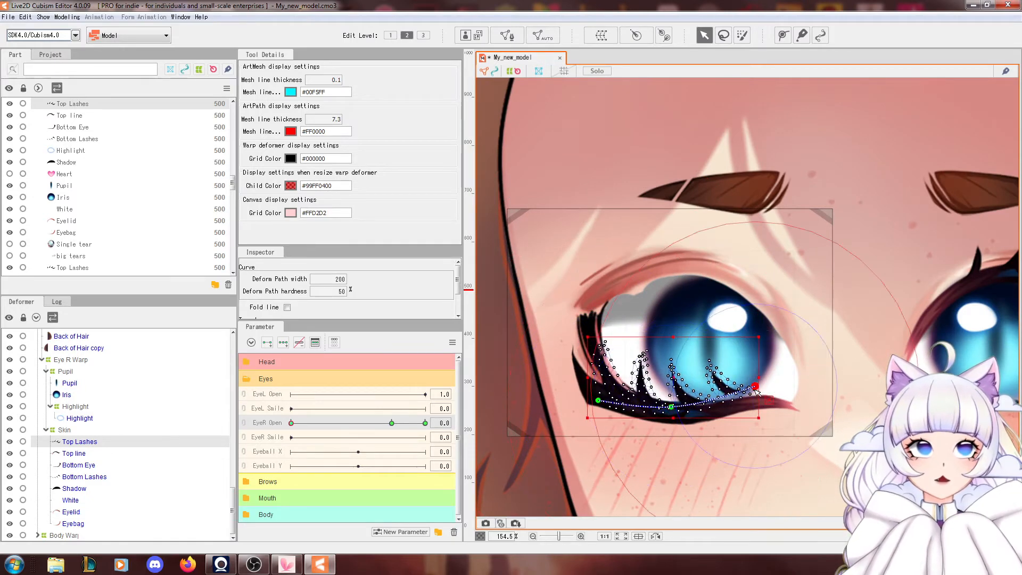
# Flip the Top Lashes vertically at EyeR Open 0.0 to point downward, and align them with the underside of the closed Top line.
pyautogui.moveTo(291, 423)
pyautogui.mouseDown()
pyautogui.moveTo(382, 421)
pyautogui.moveTo(291, 423)
pyautogui.mouseUp()
pyautogui.scroll(-4, 639, 236)
pyautogui.scroll(4, 645, 330)
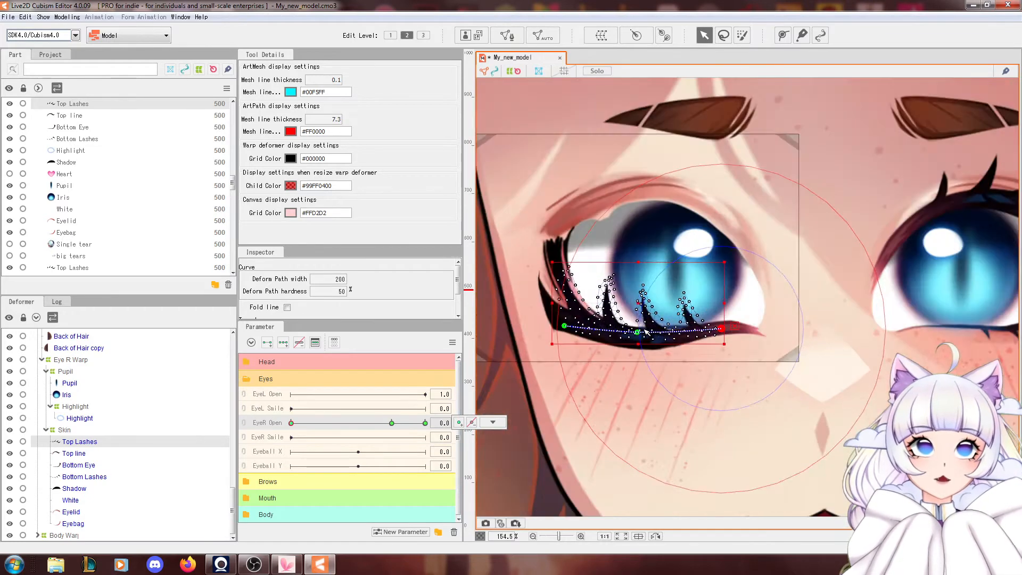
pyautogui.scroll(2, 646, 332)
pyautogui.moveTo(636, 235); pyautogui.dragTo(615, 433)
pyautogui.moveTo(642, 393); pyautogui.dragTo(642, 379)
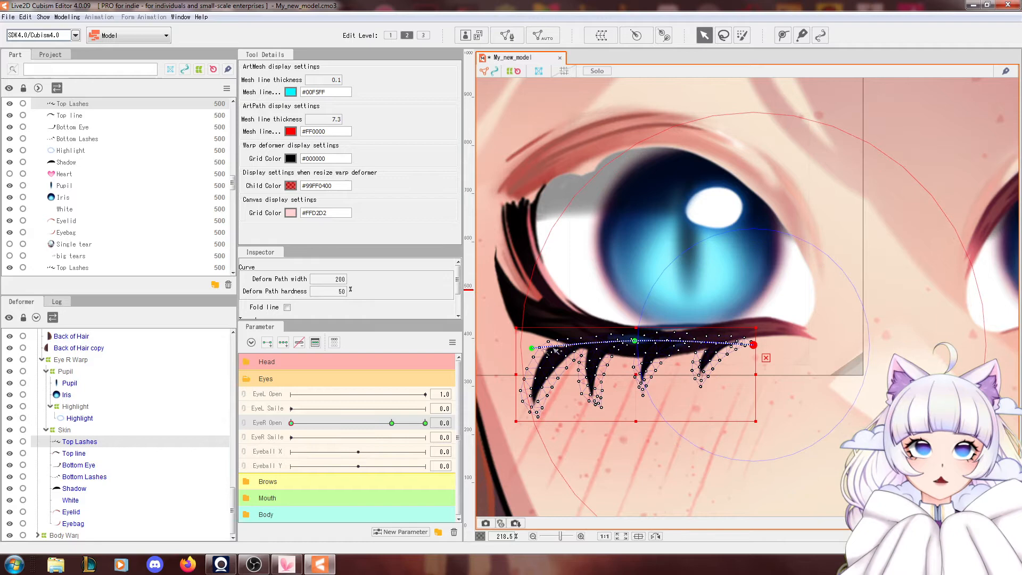
# Raise the outer and inner ends of the Top Lashes path at EyeR Open 0.0 to follow the closed Top line.
pyautogui.click(379, 423)
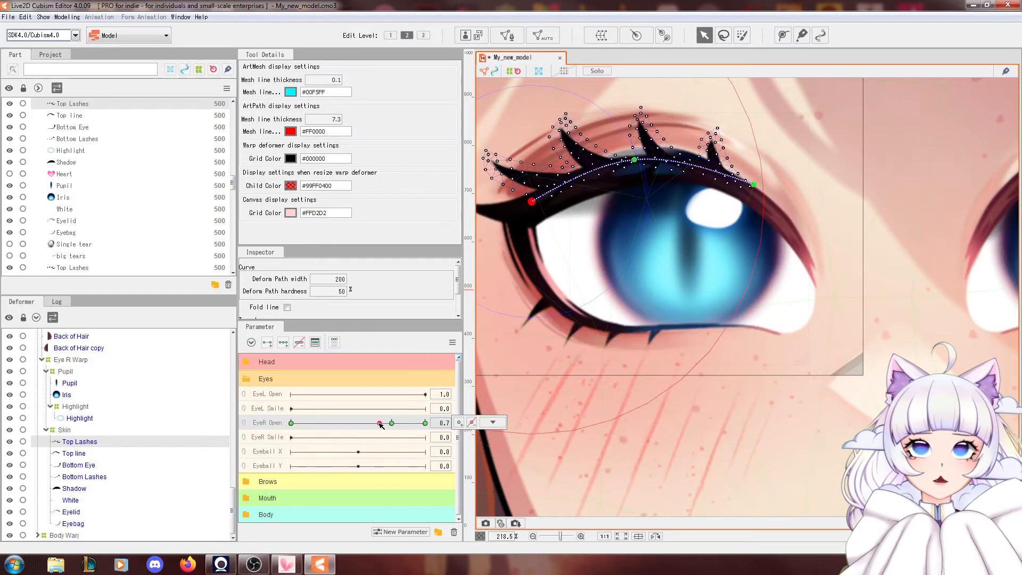
pyautogui.moveTo(379, 422); pyautogui.dragTo(272, 423)
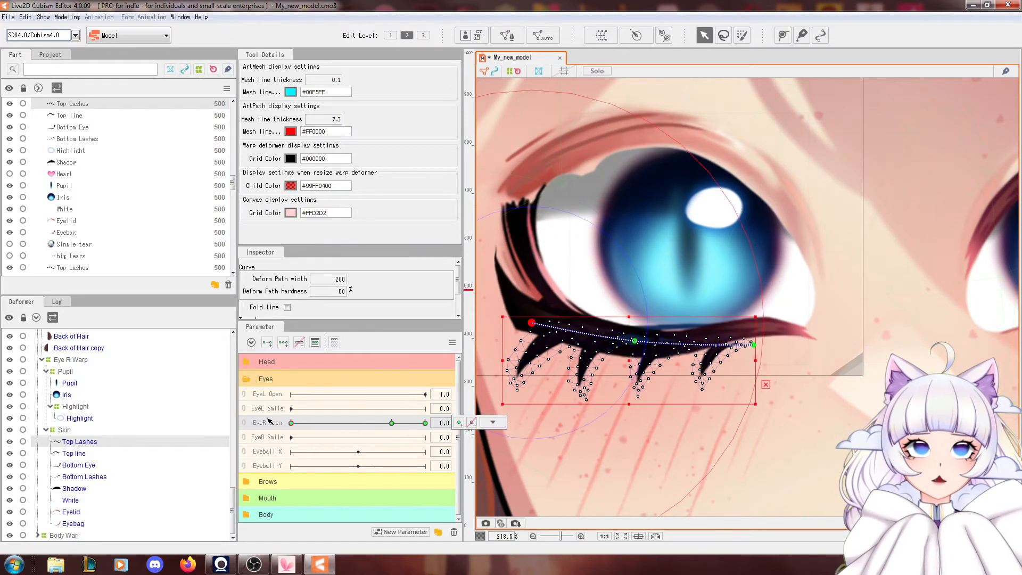
pyautogui.scroll(-2, 502, 286)
pyautogui.scroll(4, 554, 316)
pyautogui.click(636, 331)
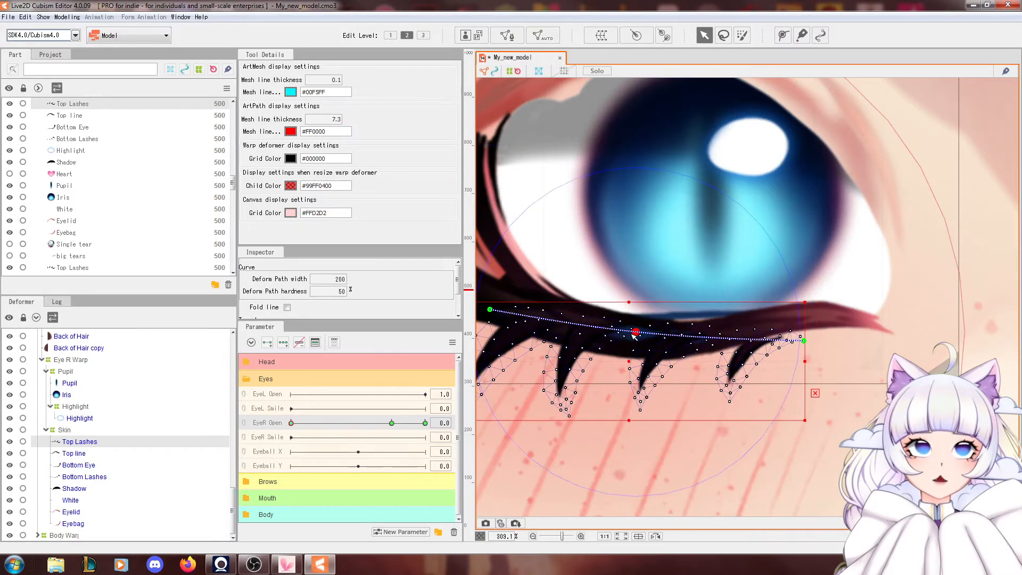
pyautogui.moveTo(804, 340); pyautogui.dragTo(804, 323)
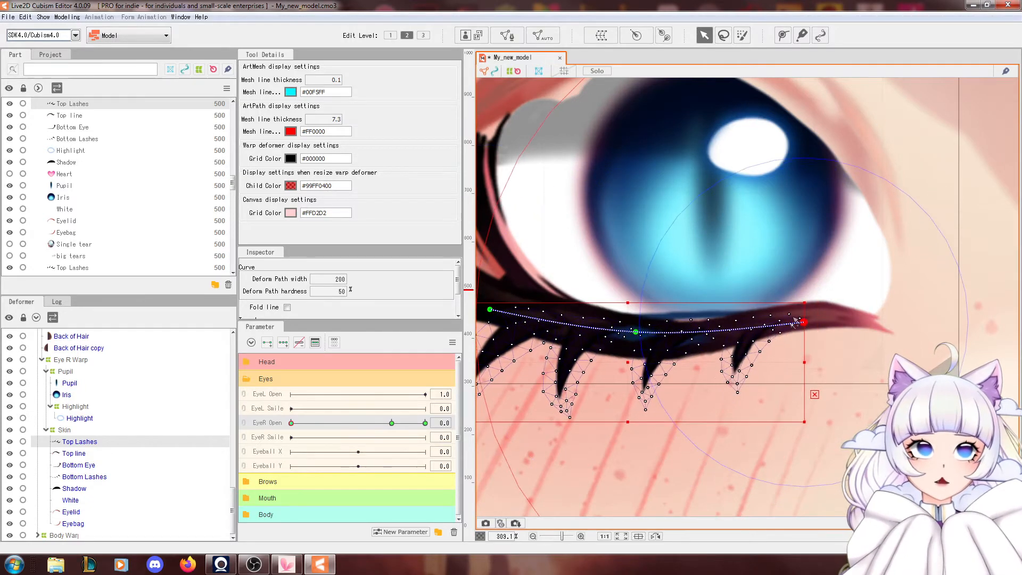
pyautogui.scroll(-4, 764, 317)
pyautogui.moveTo(291, 422); pyautogui.dragTo(271, 429)
# Reshape the Top Lashes path at EyeR Open 0.0 by lowering its middle point and lifting its outer end along the closed Top line.
pyautogui.click(517, 236)
pyautogui.scroll(4, 724, 352)
pyautogui.click(645, 227)
pyautogui.moveTo(661, 210); pyautogui.dragTo(601, 309)
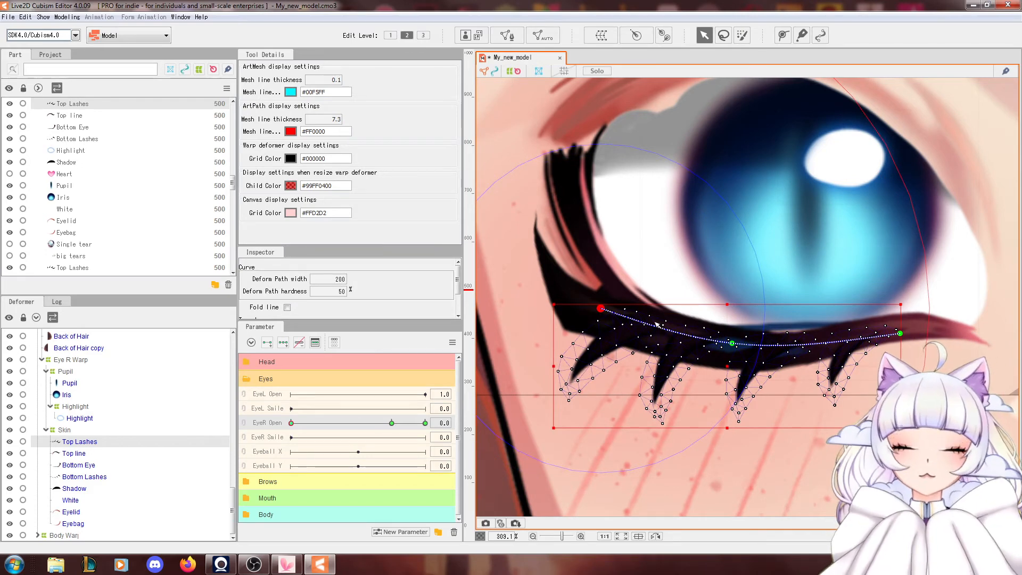
pyautogui.click(733, 344)
pyautogui.moveTo(738, 343); pyautogui.dragTo(736, 350)
pyautogui.click(900, 331)
pyautogui.moveTo(898, 333); pyautogui.dragTo(898, 336)
pyautogui.moveTo(291, 424); pyautogui.dragTo(260, 426)
pyautogui.moveTo(615, 316); pyautogui.dragTo(605, 308)
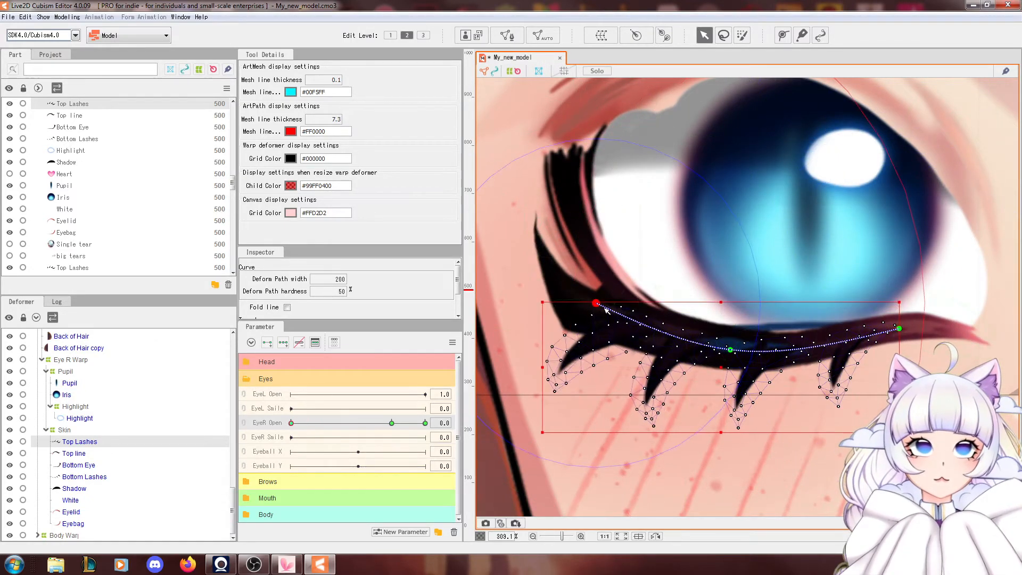
# Scrub EyeR Open to check how the Top Lashes close, and nudge the outer end of their path at 0.0.
pyautogui.moveTo(320, 423); pyautogui.dragTo(291, 423)
pyautogui.scroll(-5, 621, 327)
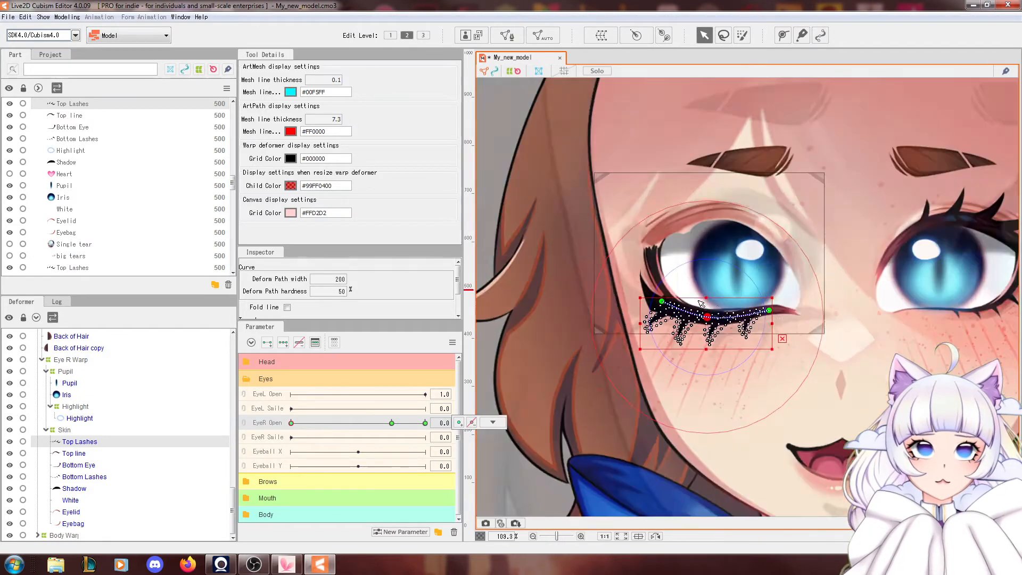
pyautogui.moveTo(373, 423); pyautogui.dragTo(291, 422)
pyautogui.scroll(4, 631, 293)
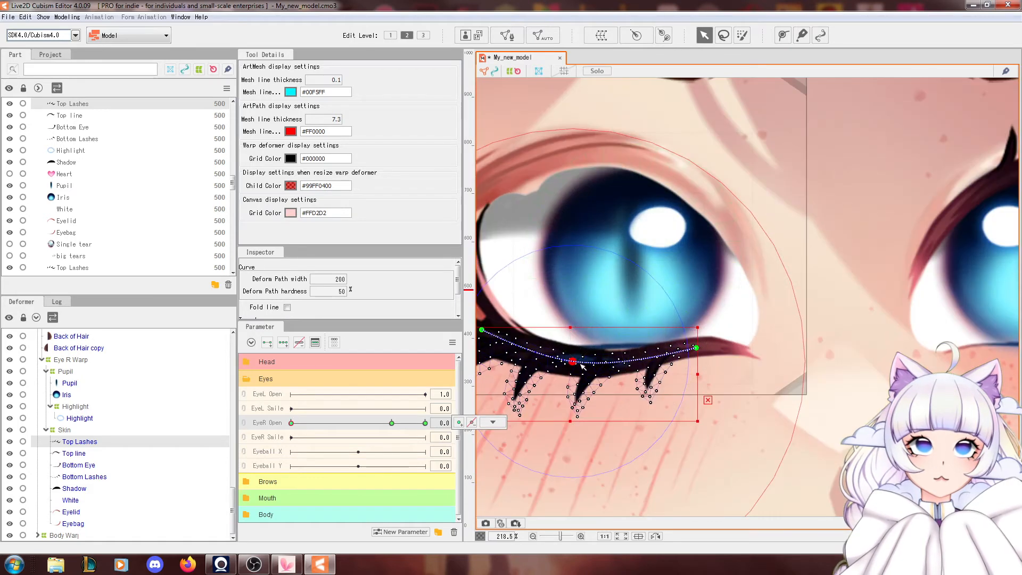
pyautogui.moveTo(601, 367); pyautogui.dragTo(634, 371)
pyautogui.moveTo(514, 334); pyautogui.dragTo(515, 331)
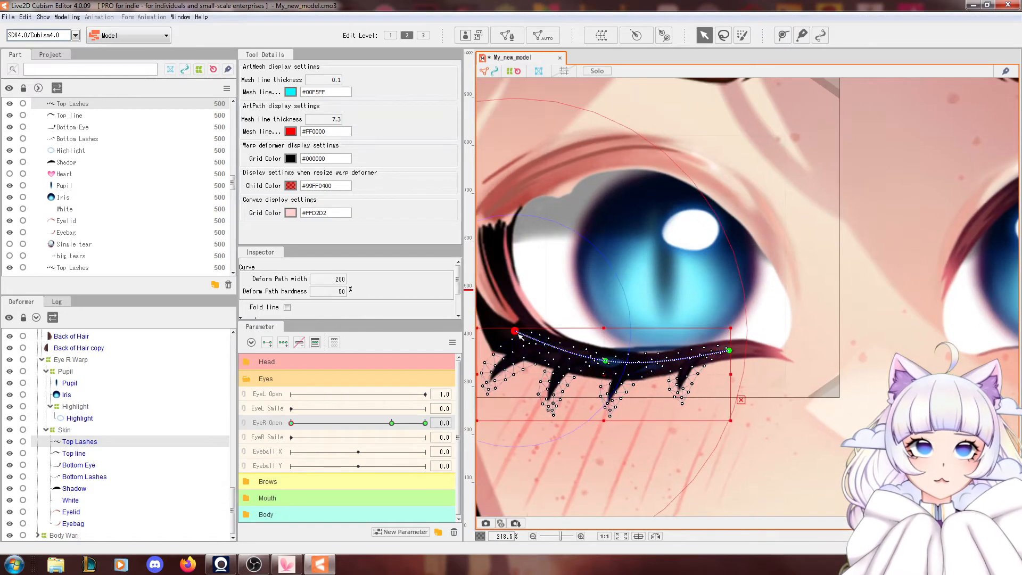
pyautogui.scroll(-4, 555, 316)
pyautogui.moveTo(380, 423); pyautogui.dragTo(287, 426)
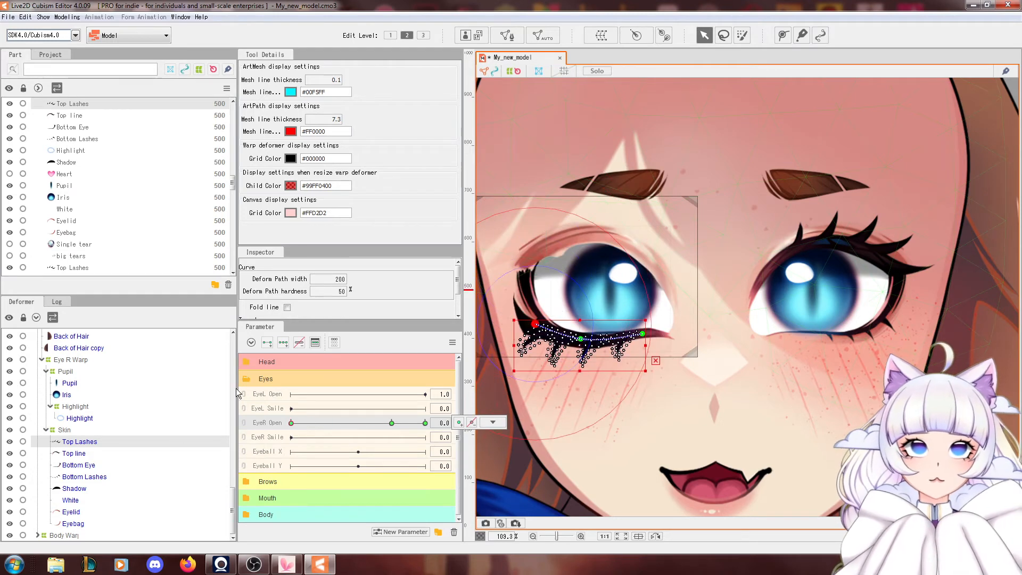
# Key the Bottom Eye on EyeR Open at 0.0, 0.75 and 1.0, and return the parameter to 0.0.
pyautogui.click(94, 462)
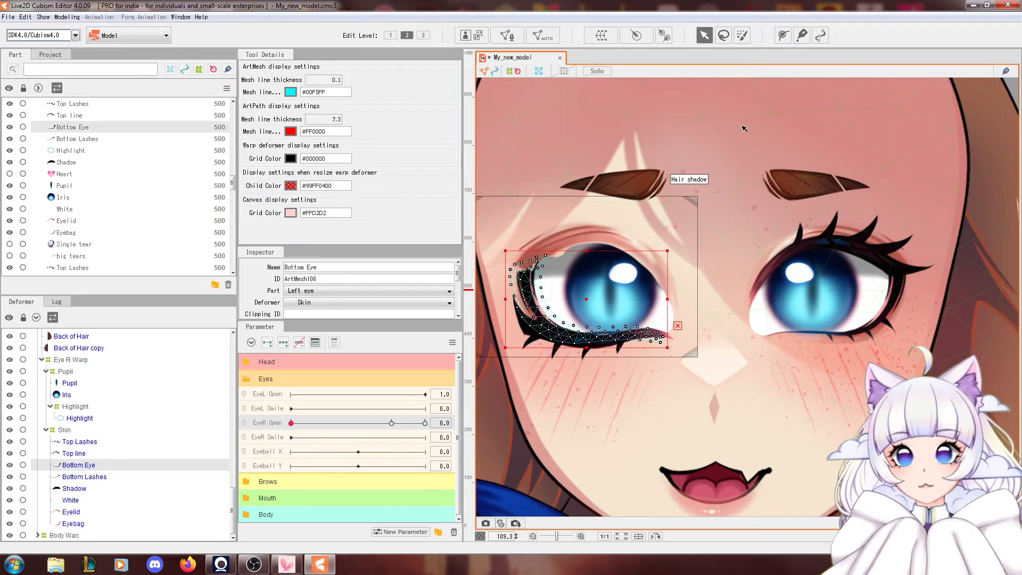
pyautogui.click(392, 423)
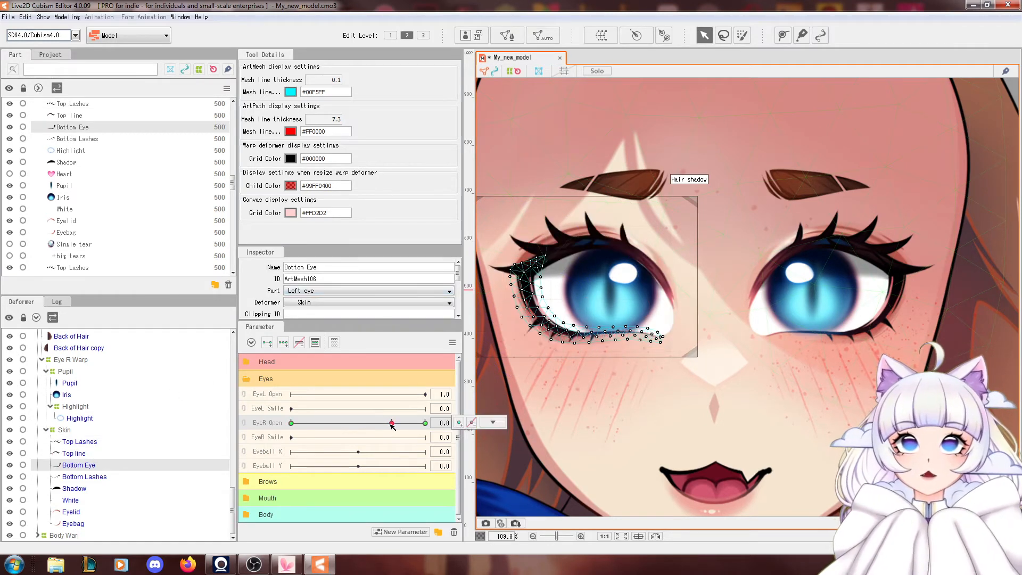
pyautogui.click(291, 423)
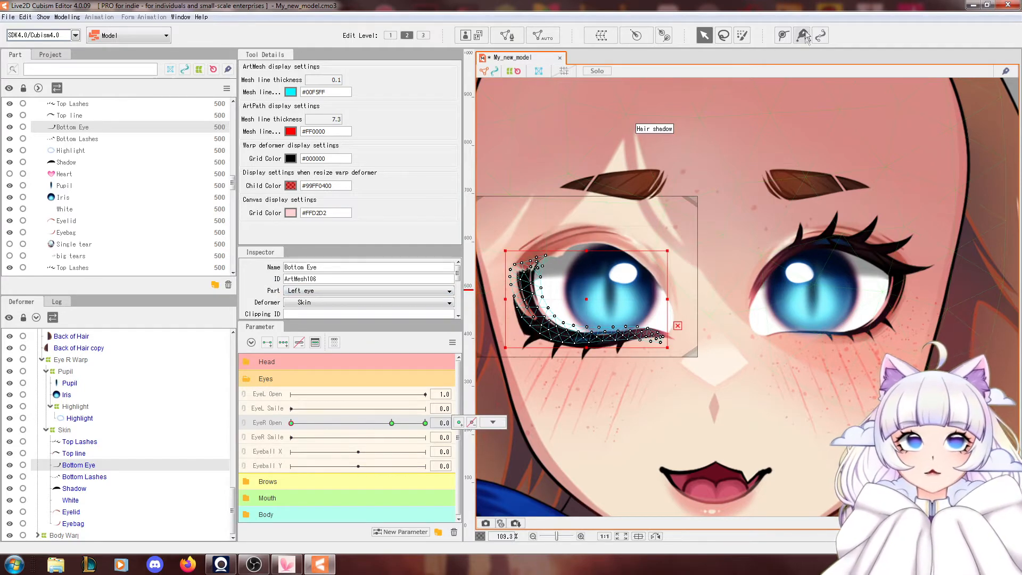
# Draw a three-point deform path along the Bottom Eye from its upper outer end around the lower corner to the inner end.
pyautogui.click(784, 36)
pyautogui.scroll(3, 530, 297)
pyautogui.click(527, 235)
pyautogui.click(544, 341)
pyautogui.click(728, 353)
pyautogui.click(704, 35)
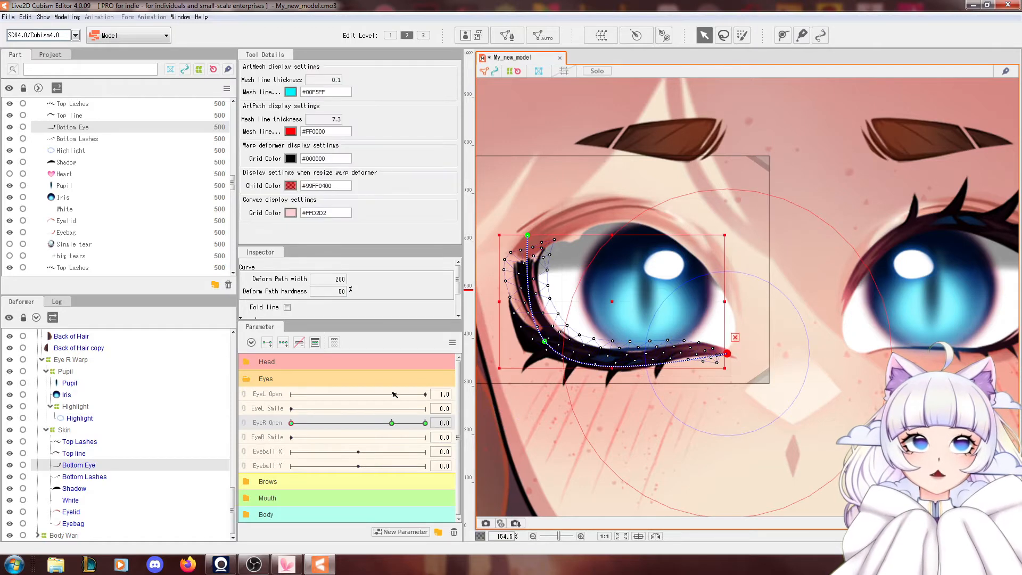
# Lower the outer and middle points of the Bottom Eye path at EyeR Open 0.0 to tuck it behind the closed Top line.
pyautogui.click(529, 241)
pyautogui.moveTo(528, 240); pyautogui.dragTo(529, 309)
pyautogui.moveTo(546, 345); pyautogui.dragTo(567, 368)
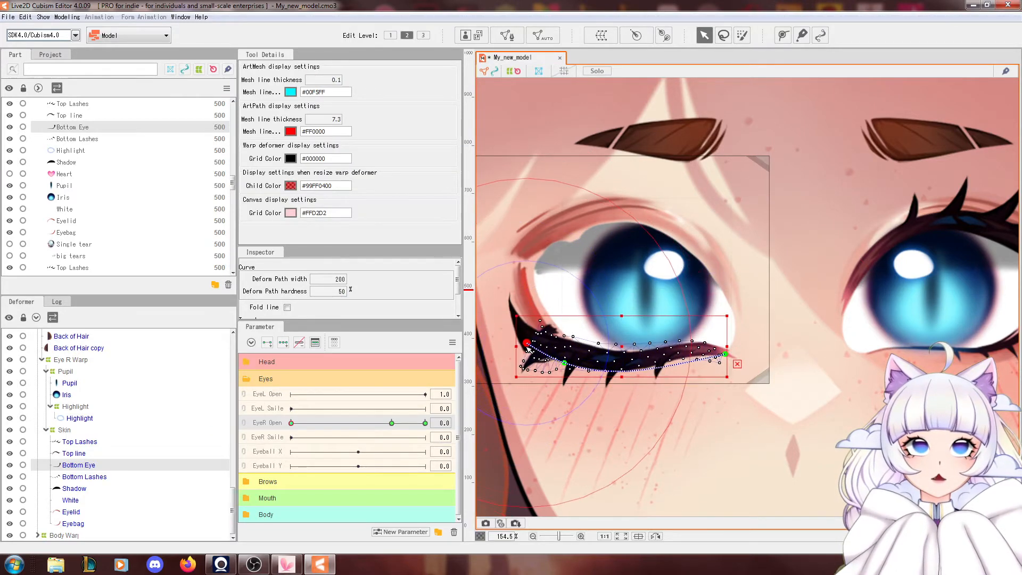
pyautogui.moveTo(291, 423)
pyautogui.mouseDown()
pyautogui.moveTo(398, 423)
pyautogui.moveTo(292, 424)
pyautogui.mouseUp()
pyautogui.scroll(5, 525, 352)
pyautogui.moveTo(523, 351); pyautogui.dragTo(525, 341)
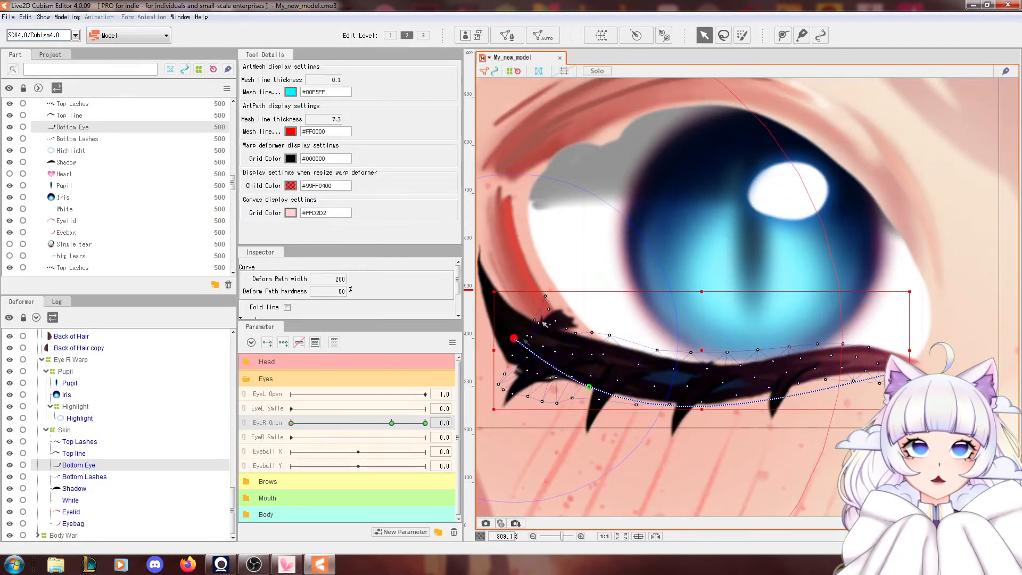
# Brush-select the vertices at the outer end of the Bottom Eye and scale them down to fit within the closed Top line.
pyautogui.click(743, 35)
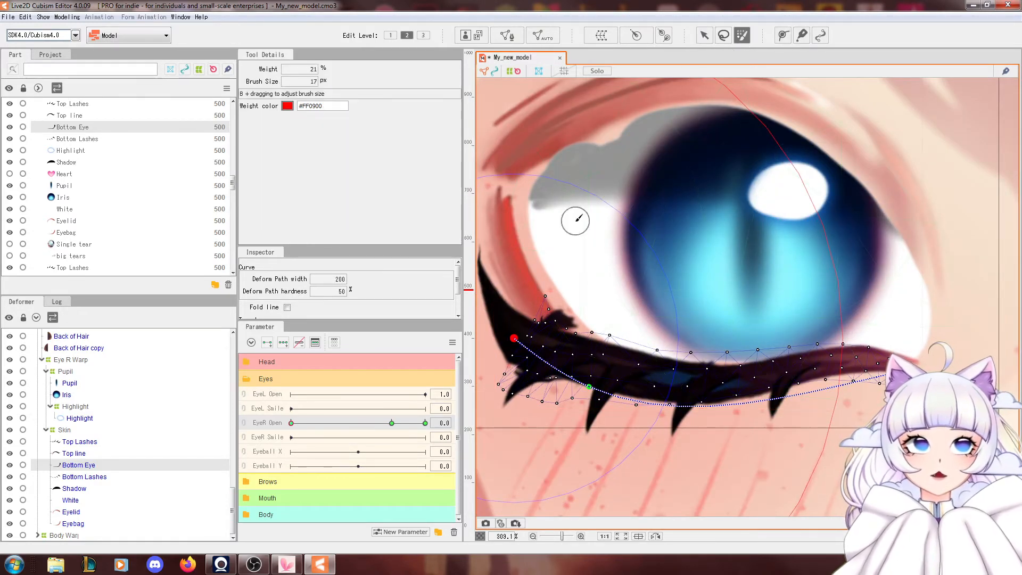
pyautogui.scroll(-2, 561, 209)
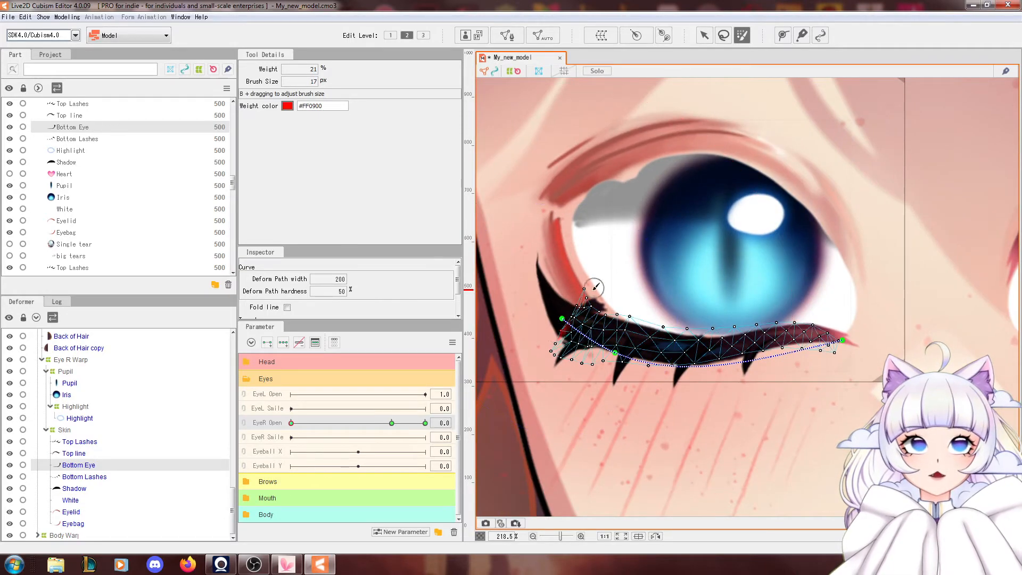
pyautogui.moveTo(579, 306)
pyautogui.mouseDown()
pyautogui.moveTo(598, 284)
pyautogui.moveTo(560, 358)
pyautogui.moveTo(545, 345)
pyautogui.moveTo(577, 353)
pyautogui.moveTo(593, 327)
pyautogui.mouseUp()
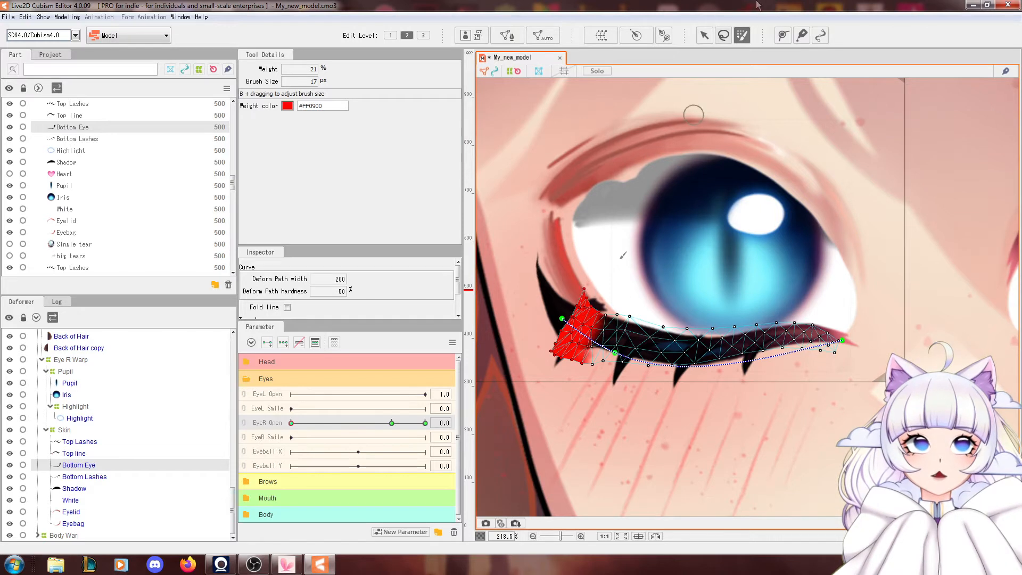
pyautogui.click(702, 36)
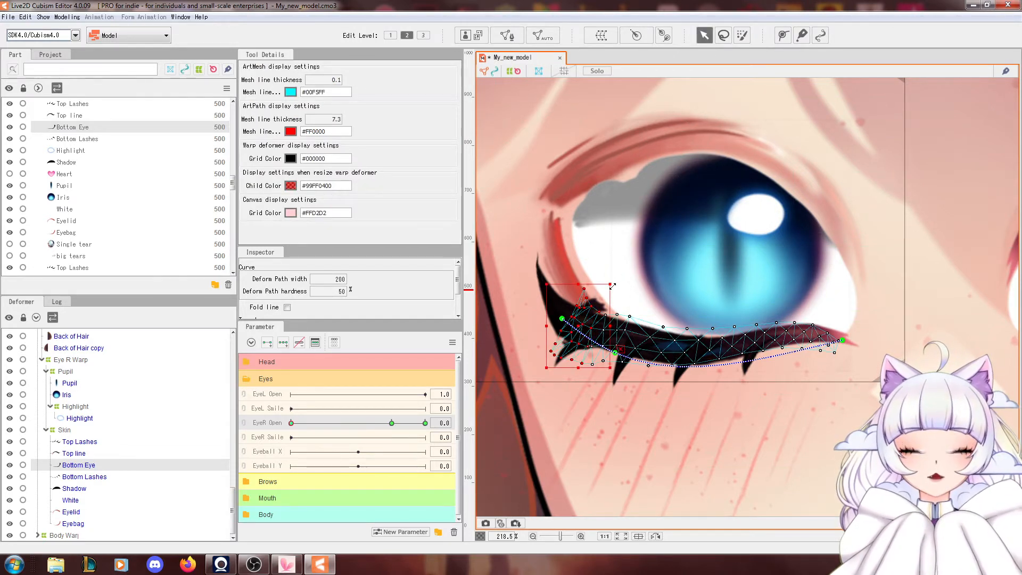
pyautogui.moveTo(613, 286); pyautogui.dragTo(597, 307)
pyautogui.moveTo(293, 422)
pyautogui.mouseDown()
pyautogui.moveTo(361, 422)
pyautogui.moveTo(292, 422)
pyautogui.mouseUp()
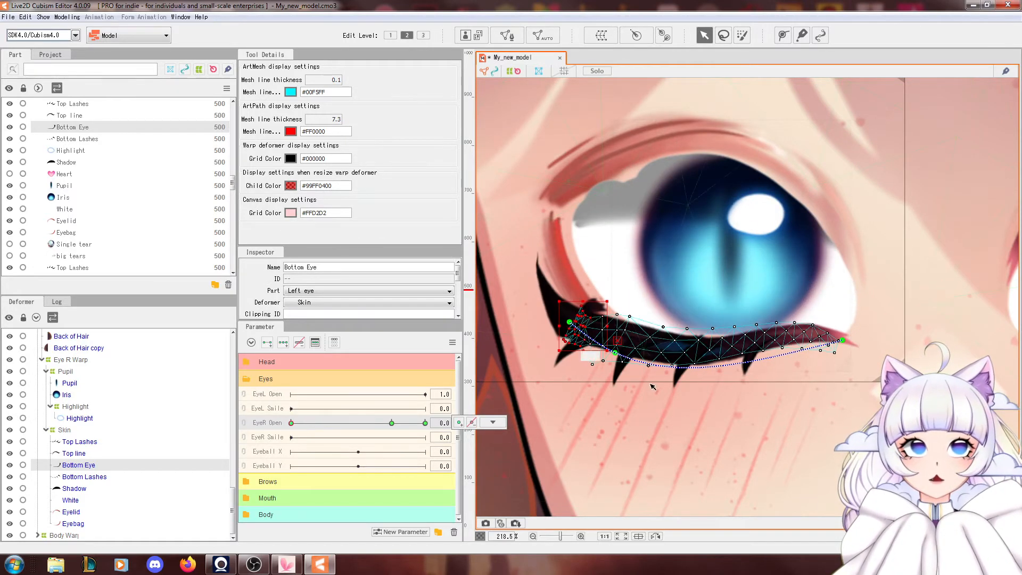
# Nudge the middle point of the Bottom Eye path at EyeR Open 0.0, check the closing motion, and save the model.
pyautogui.click(626, 360)
pyautogui.moveTo(291, 422)
pyautogui.mouseDown()
pyautogui.moveTo(388, 423)
pyautogui.moveTo(292, 423)
pyautogui.mouseUp()
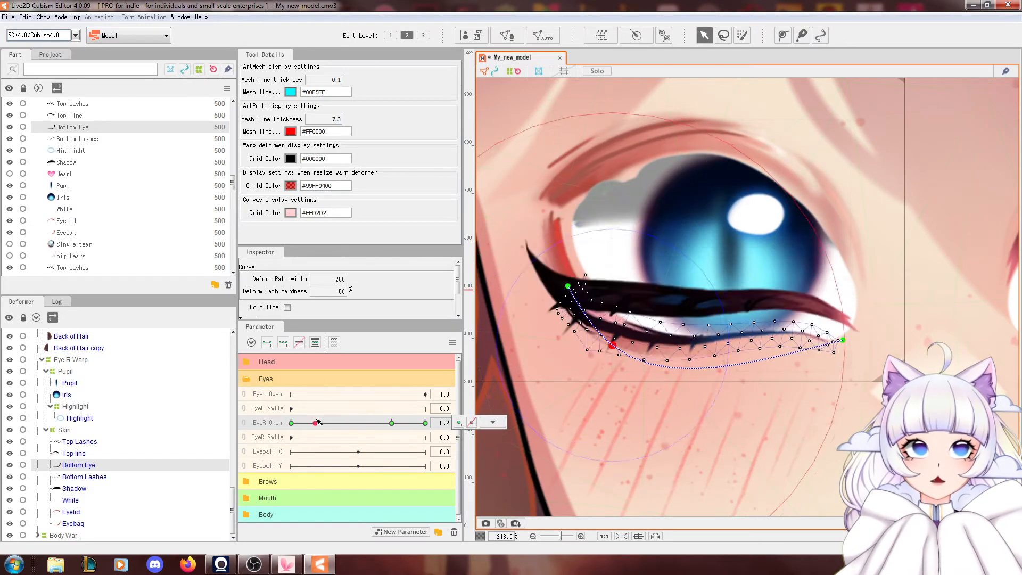
pyautogui.hotkey('ctrl', 's')
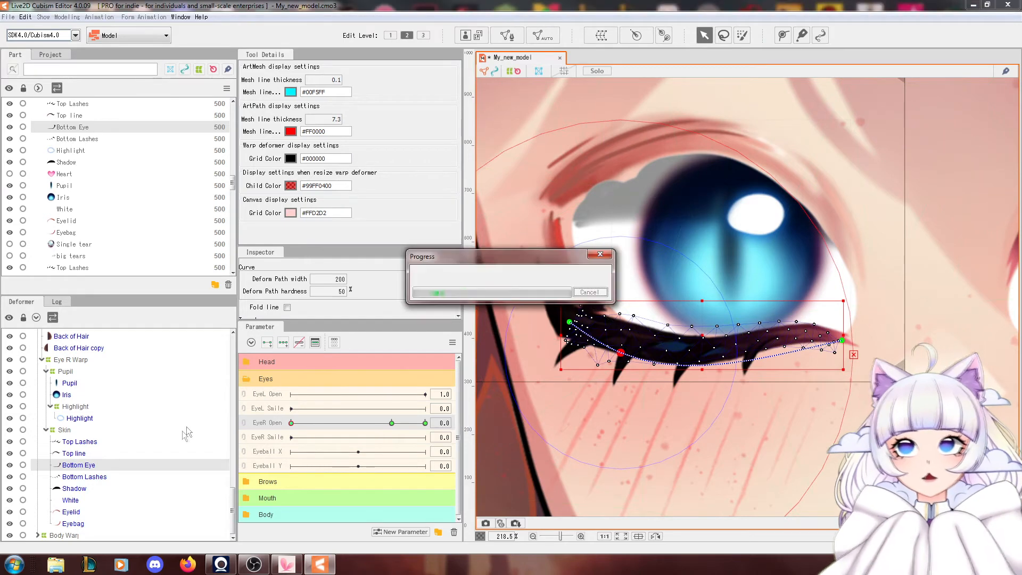
# Key the Bottom Lashes on EyeR Open at 0.0, 0.75 and 1.0, and draw a three-point deform path along their base.
pyautogui.click(73, 478)
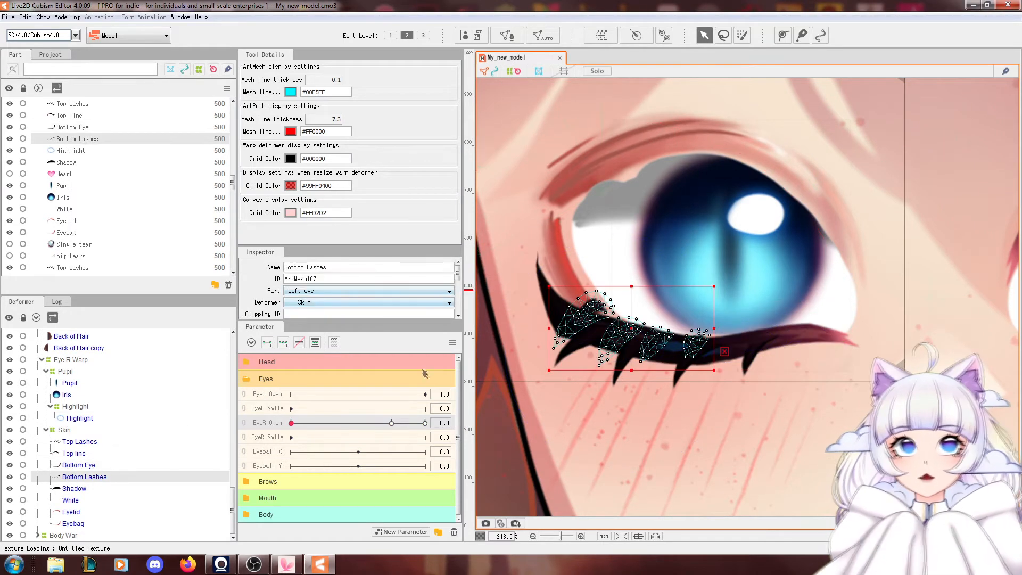
pyautogui.click(392, 423)
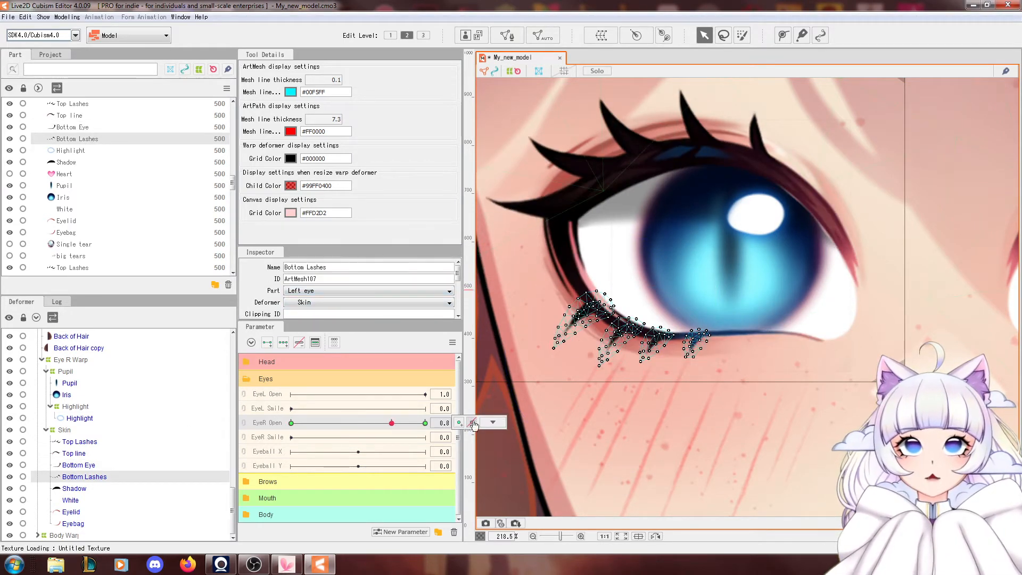
pyautogui.click(783, 35)
pyautogui.scroll(2, 670, 380)
pyautogui.click(543, 253)
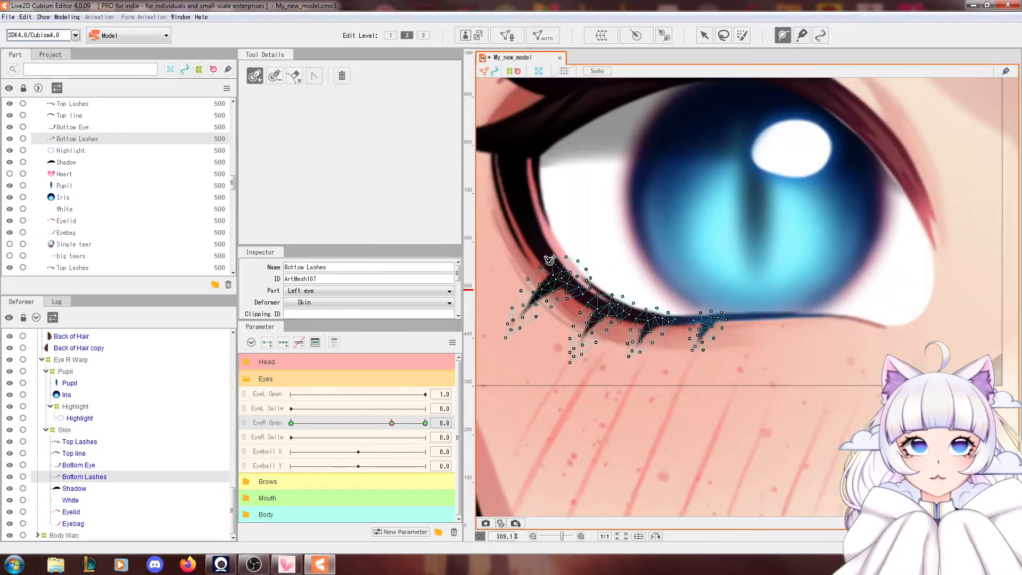
pyautogui.click(623, 309)
pyautogui.click(742, 319)
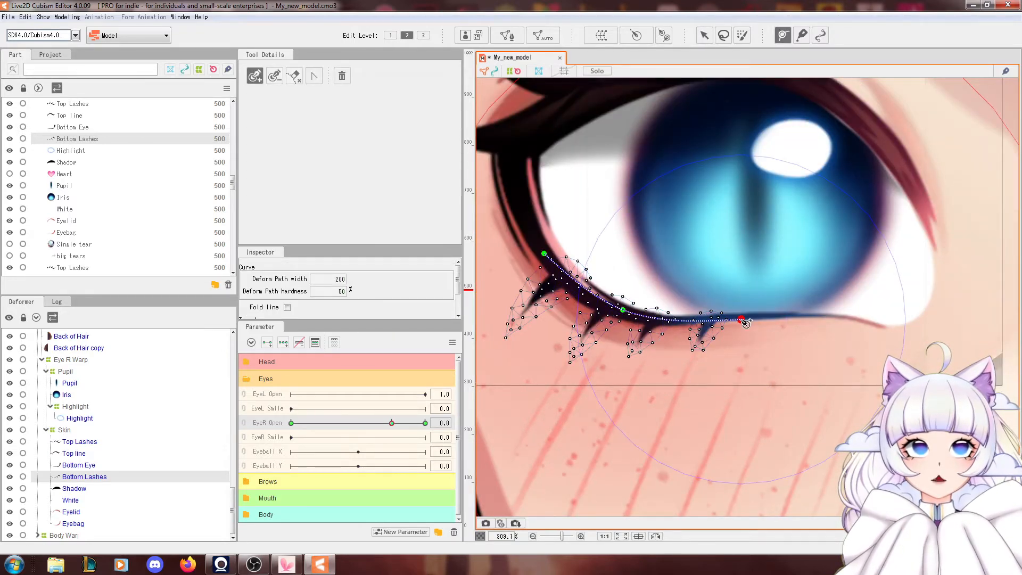
pyautogui.click(705, 36)
# Move the Bottom Lashes onto the closed line at EyeR Open 0.0 and adjust their three path points to follow its curve.
pyautogui.click(291, 423)
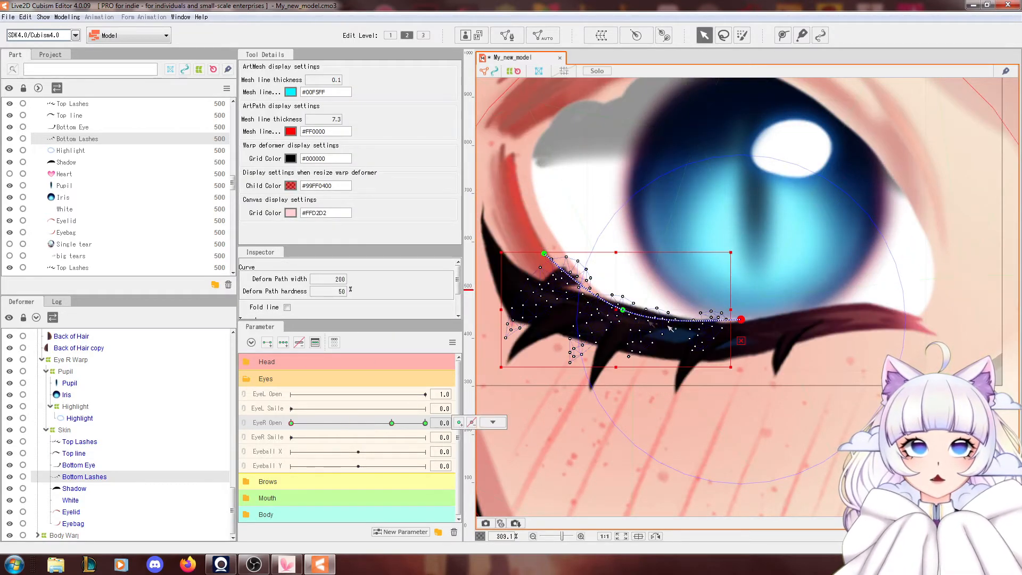
pyautogui.moveTo(626, 317); pyautogui.dragTo(644, 332)
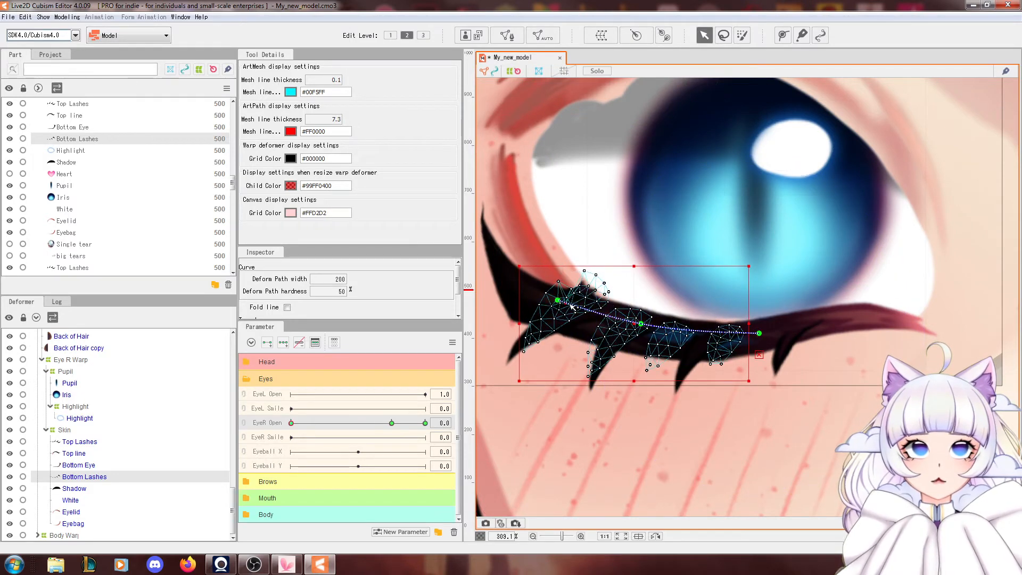
pyautogui.click(575, 300)
pyautogui.moveTo(562, 267); pyautogui.dragTo(557, 299)
pyautogui.moveTo(641, 324); pyautogui.dragTo(651, 322)
pyautogui.moveTo(761, 334); pyautogui.dragTo(764, 334)
pyautogui.moveTo(367, 425); pyautogui.dragTo(290, 424)
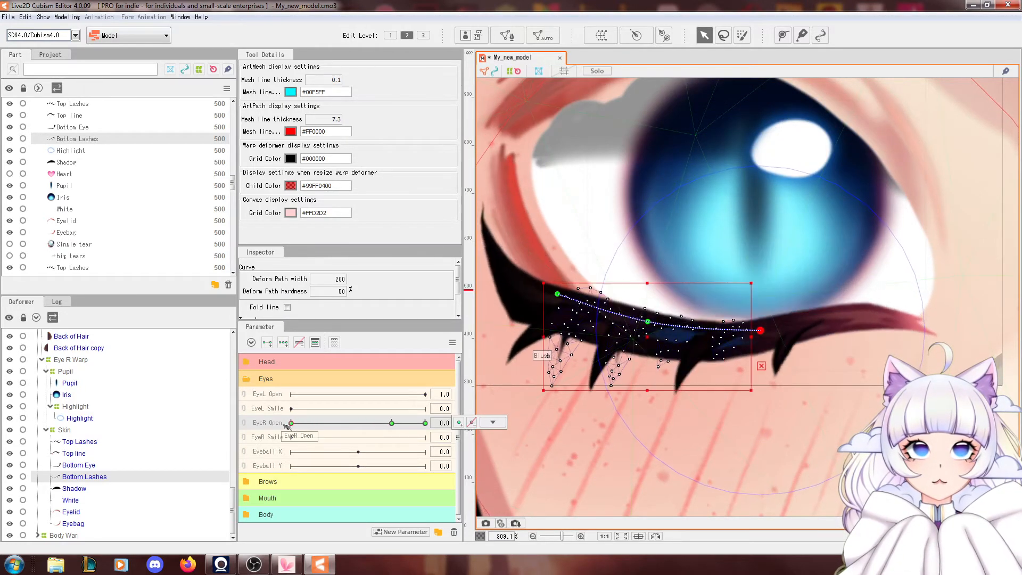
pyautogui.scroll(-4, 698, 314)
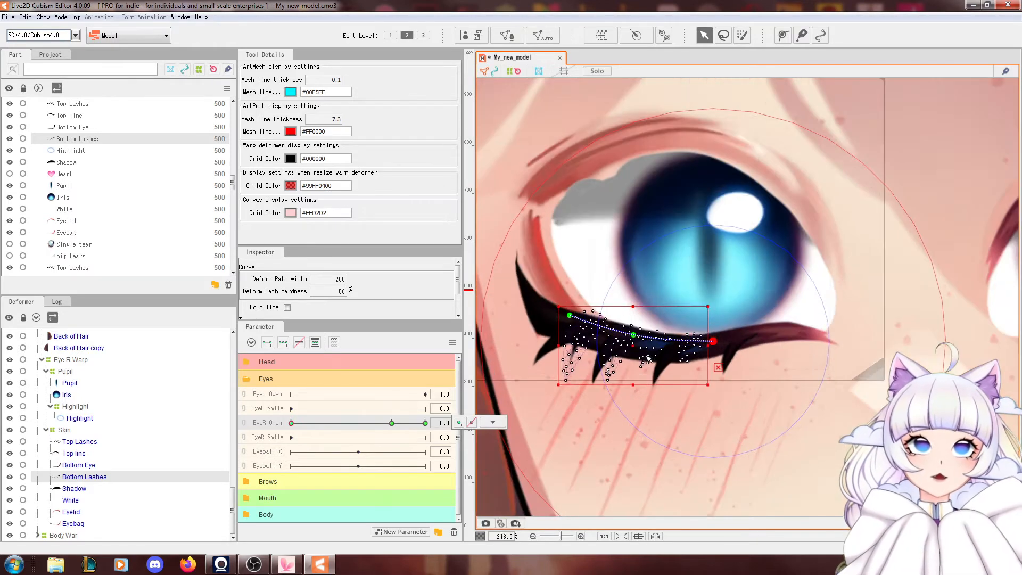
pyautogui.click(745, 36)
pyautogui.scroll(6, 585, 380)
pyautogui.moveTo(551, 373); pyautogui.dragTo(558, 348)
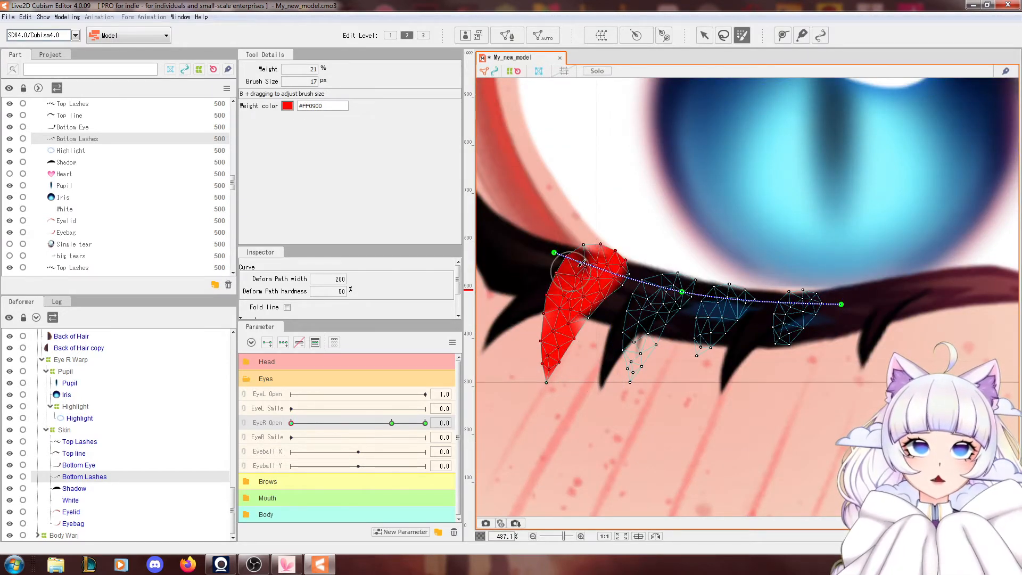
pyautogui.click(704, 36)
# Squash the Bottom Lashes vertically at EyeR Open 0.0, lower their middle and inner path points into the closed line, and save the model.
pyautogui.click(86, 476)
pyautogui.moveTo(676, 387); pyautogui.dragTo(674, 337)
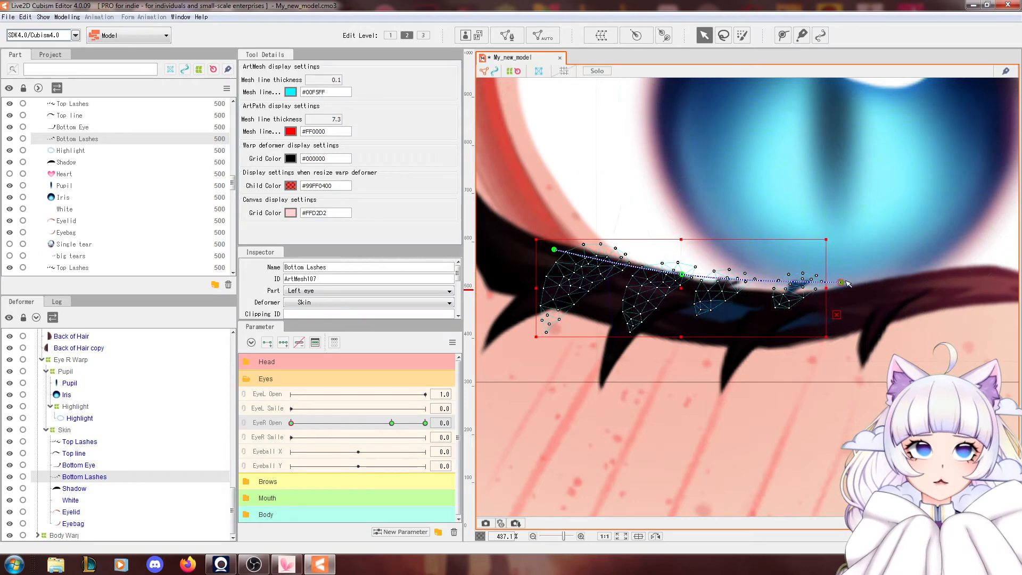
pyautogui.moveTo(844, 282); pyautogui.dragTo(832, 321)
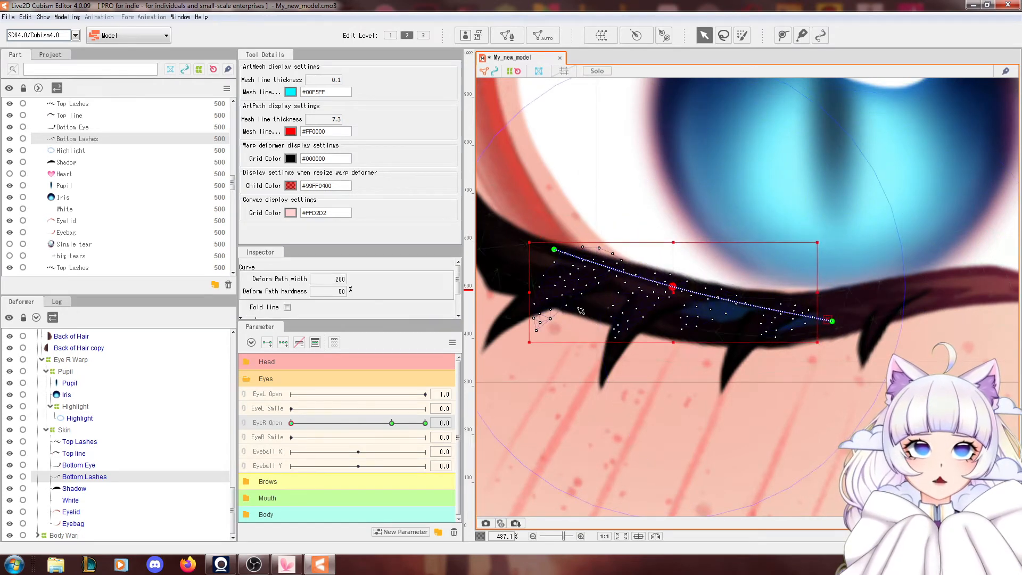
pyautogui.moveTo(291, 423); pyautogui.dragTo(340, 414)
pyautogui.scroll(-8, 676, 160)
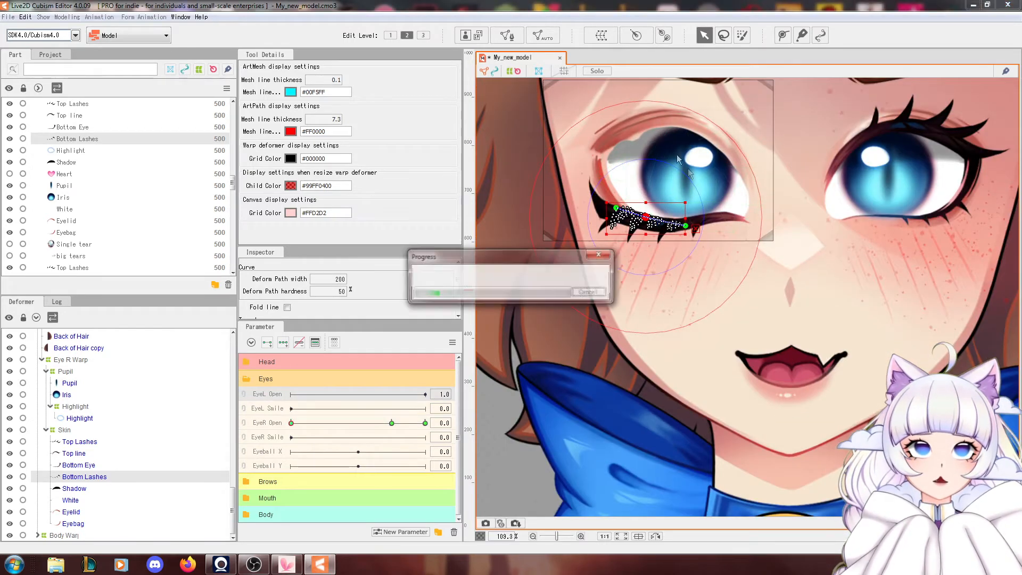
# Brush-select the Top line's outer corner vertices at 100% weight and rotate them outward at EyeR Open 0.0.
pyautogui.scroll(3, 626, 184)
pyautogui.click(628, 193)
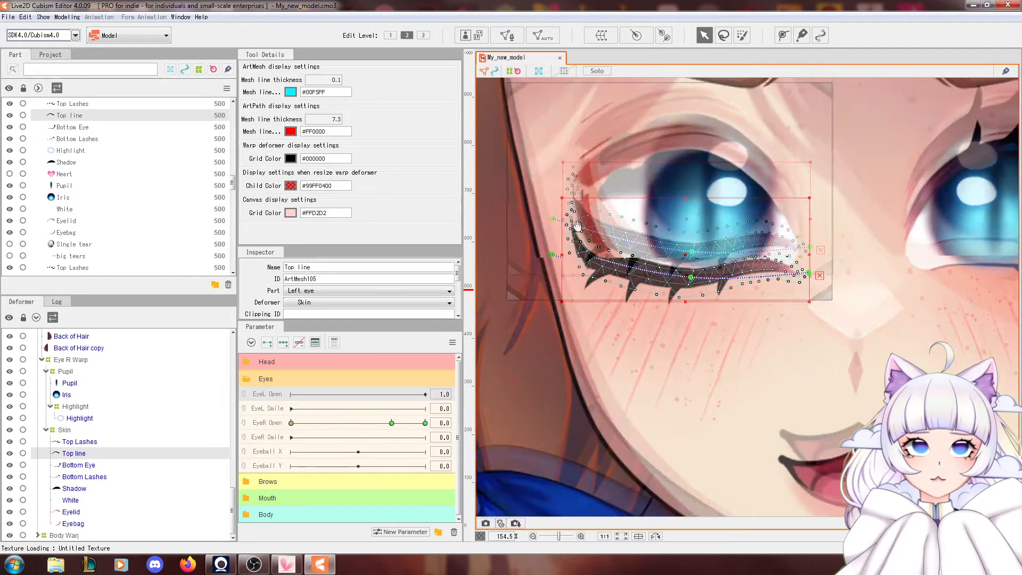
pyautogui.scroll(3, 578, 245)
pyautogui.moveTo(312, 421); pyautogui.dragTo(289, 427)
pyautogui.click(742, 35)
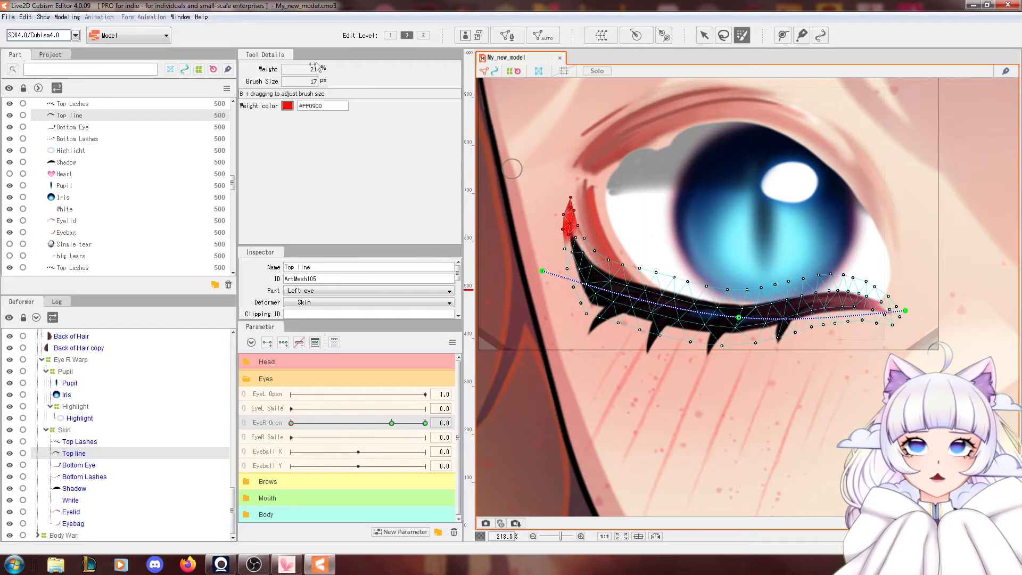
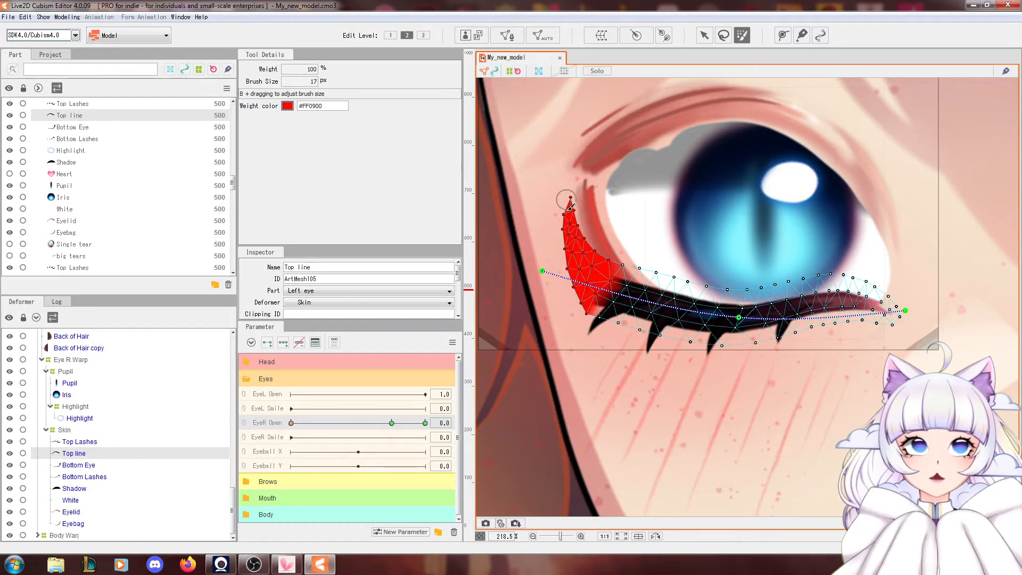
pyautogui.click(705, 35)
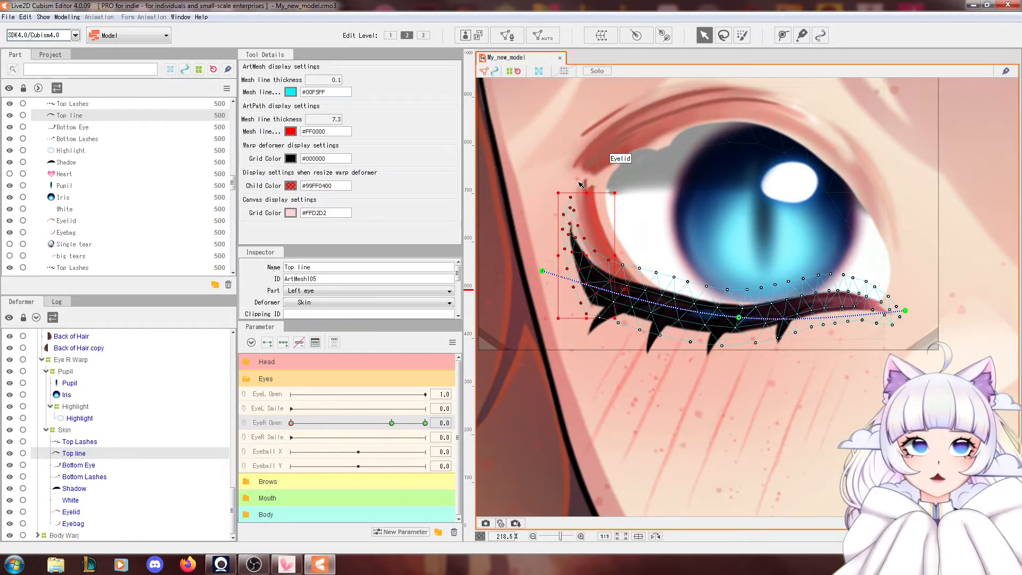
pyautogui.moveTo(579, 185); pyautogui.dragTo(549, 193)
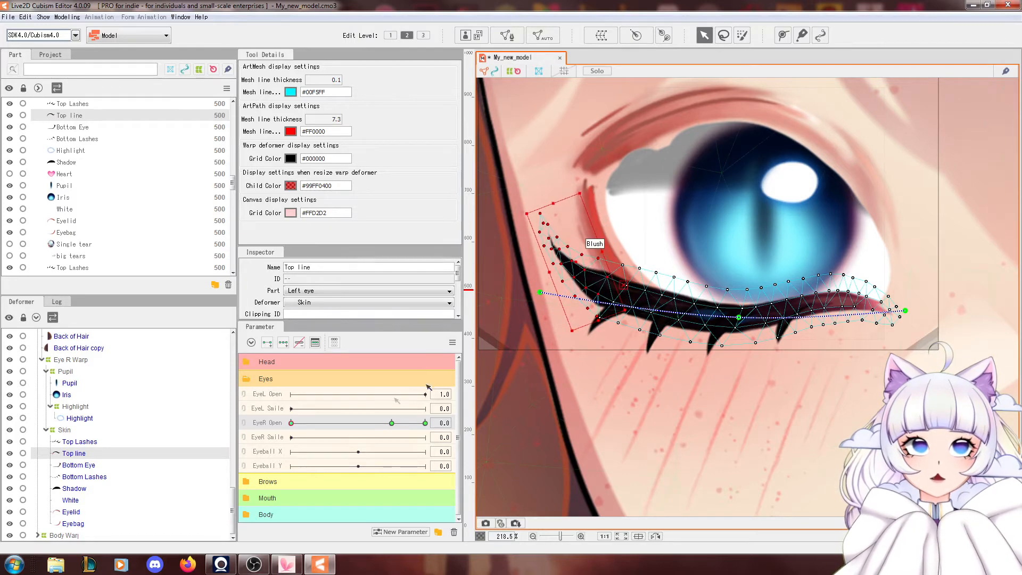
pyautogui.click(375, 423)
pyautogui.moveTo(375, 423); pyautogui.dragTo(291, 423)
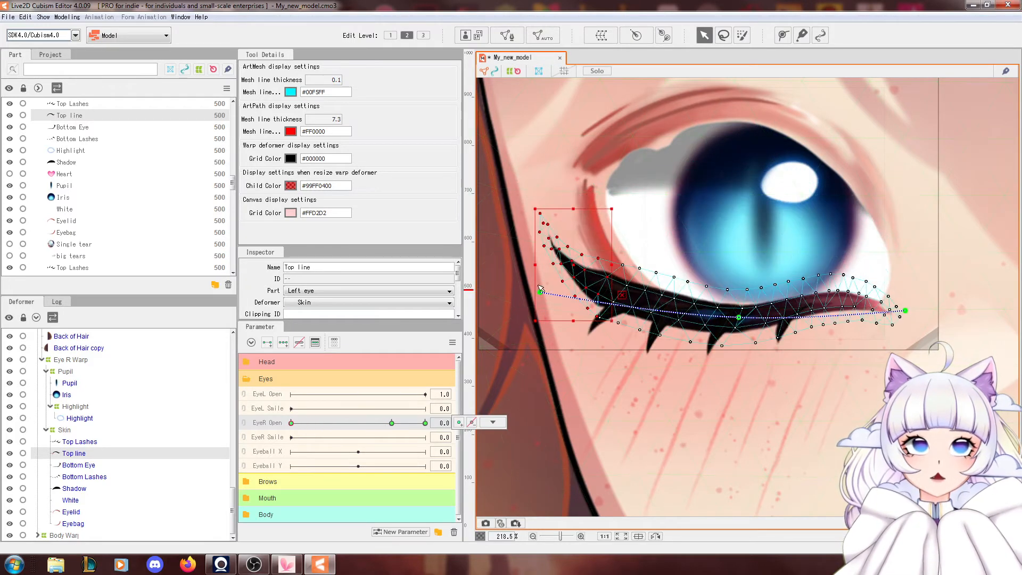
# Tilt the Top line's outer corner further outward at EyeR Open 0.0, check the closing motion, and save the model.
pyautogui.moveTo(572, 202); pyautogui.dragTo(560, 203)
pyautogui.moveTo(576, 272); pyautogui.dragTo(568, 279)
pyautogui.scroll(-3, 571, 271)
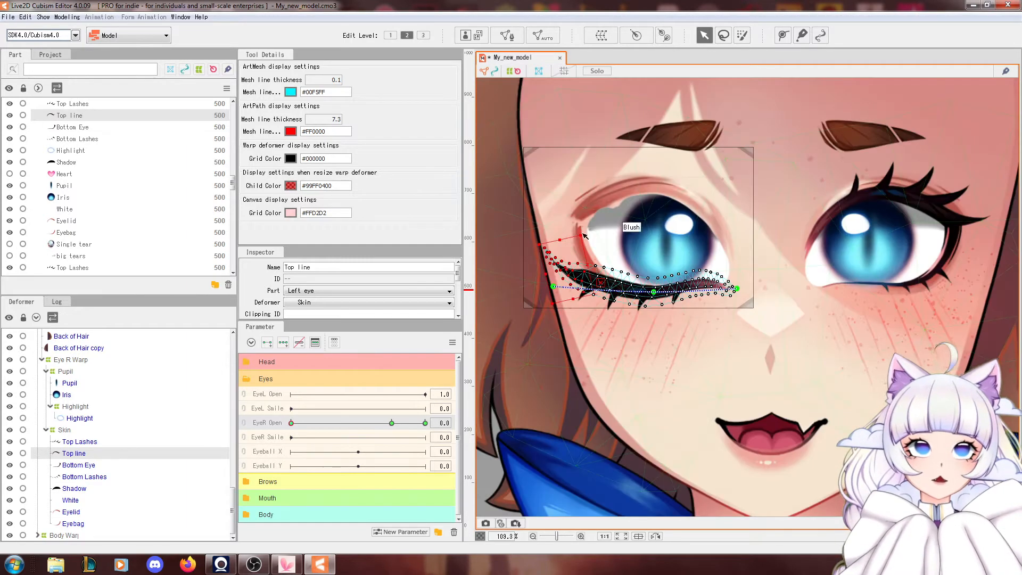
pyautogui.scroll(2, 633, 223)
pyautogui.moveTo(291, 423)
pyautogui.mouseDown()
pyautogui.moveTo(372, 426)
pyautogui.moveTo(291, 423)
pyautogui.mouseUp()
pyautogui.scroll(-2, 653, 209)
pyautogui.hotkey('ctrl', 's')
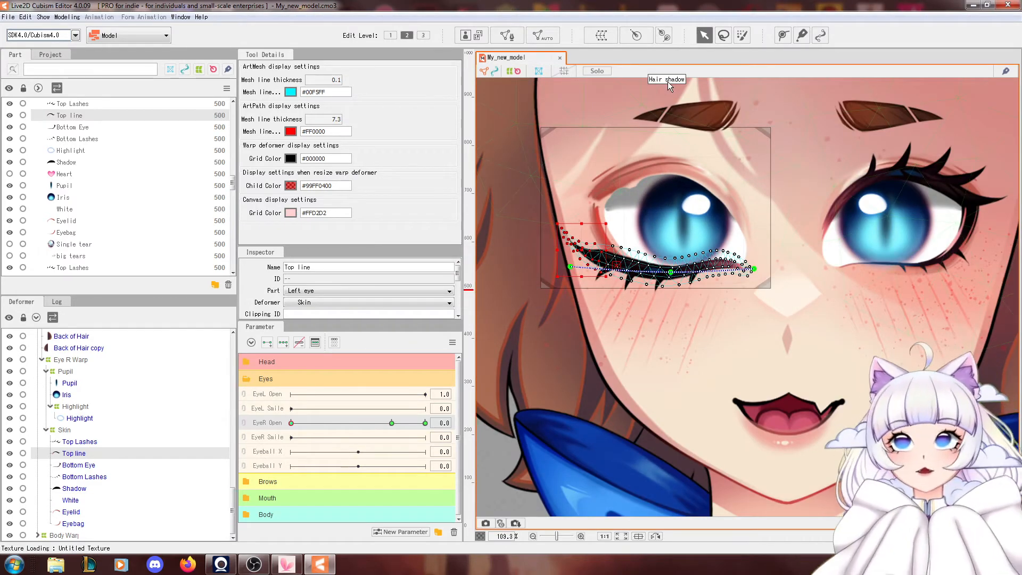
pyautogui.scroll(2, 641, 160)
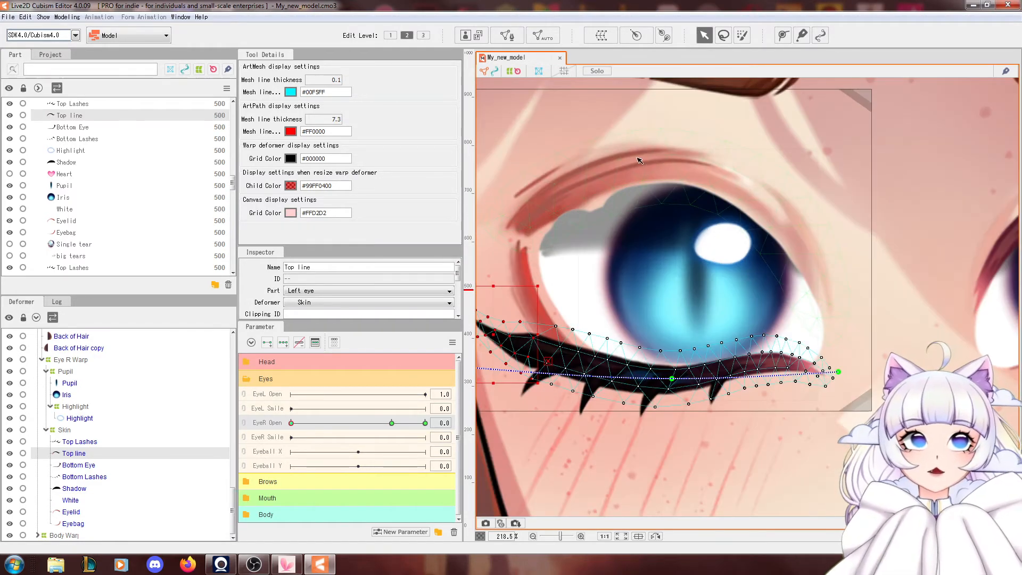
pyautogui.scroll(-2, 636, 159)
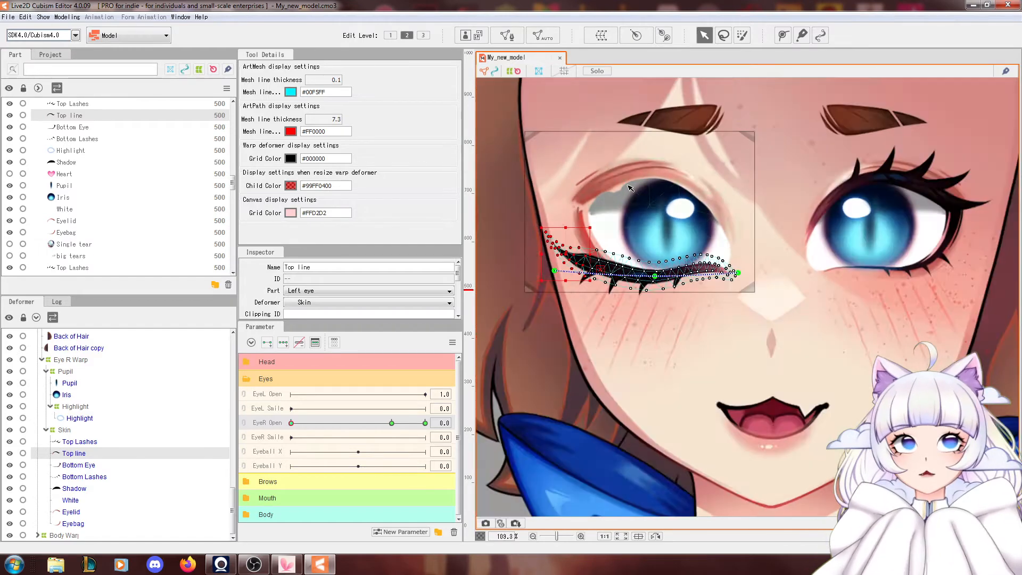
# Key the White of the eye on EyeR Open at 0.0, 0.75 and 1.0.
pyautogui.click(614, 214)
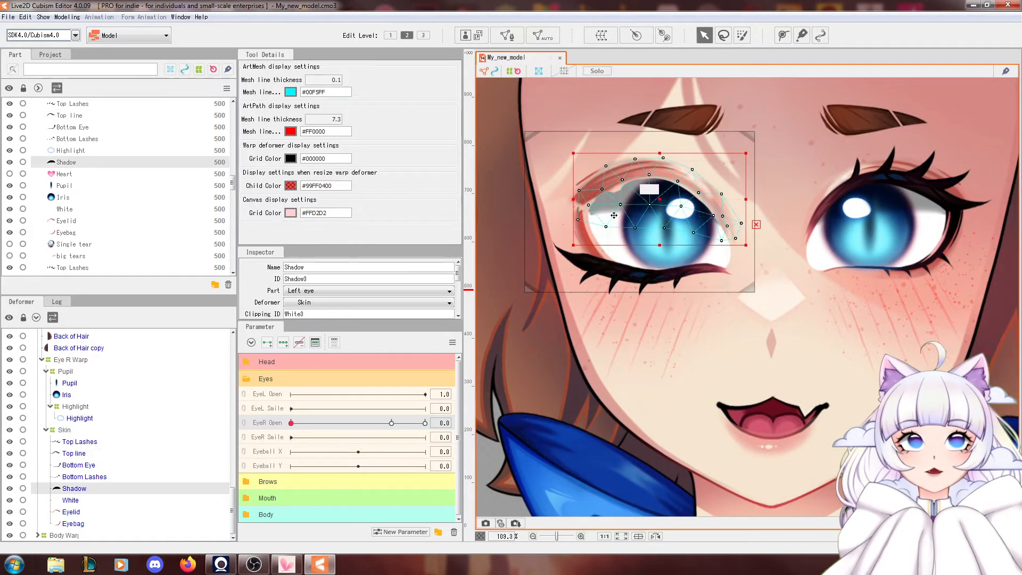
pyautogui.click(75, 502)
pyautogui.moveTo(676, 224); pyautogui.dragTo(741, 303)
pyautogui.hotkey('ctrl', 'z')
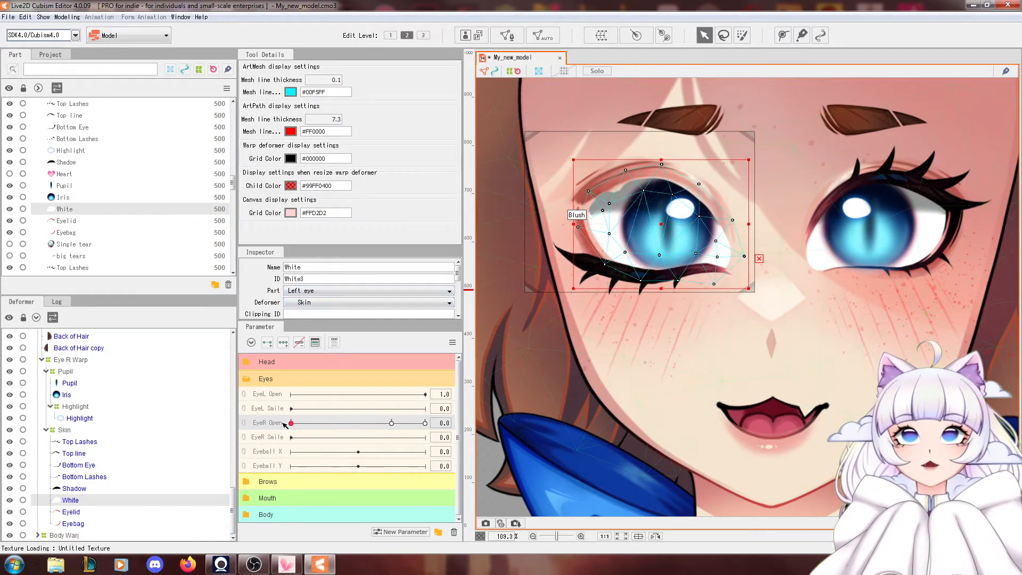
pyautogui.click(392, 423)
pyautogui.click(492, 422)
pyautogui.click(460, 424)
pyautogui.moveTo(394, 425); pyautogui.dragTo(291, 424)
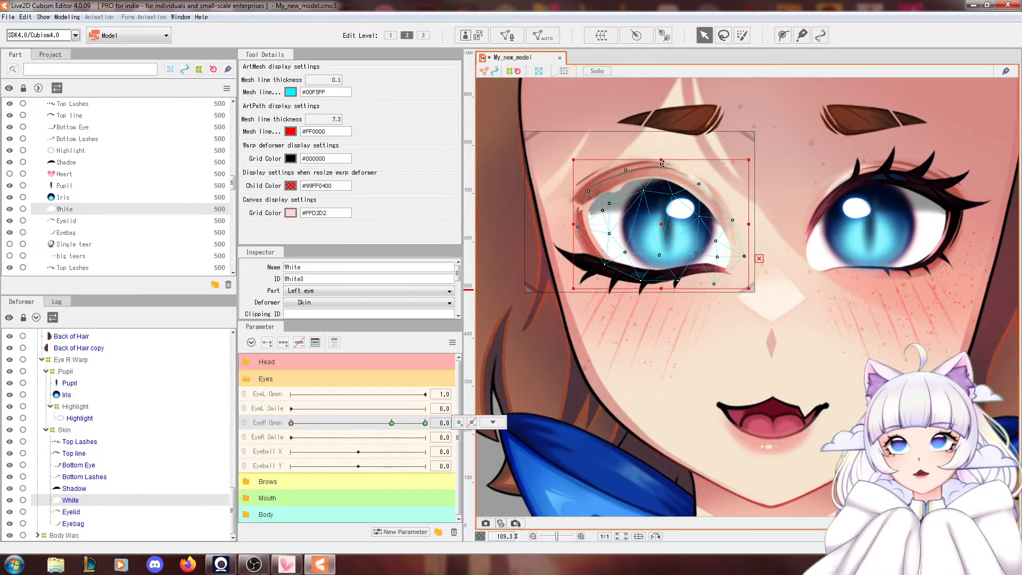
# Squash the White vertically onto the closed line at EyeR Open 0.0 and draw a three-point deform path along it.
pyautogui.moveTo(663, 160); pyautogui.dragTo(666, 275)
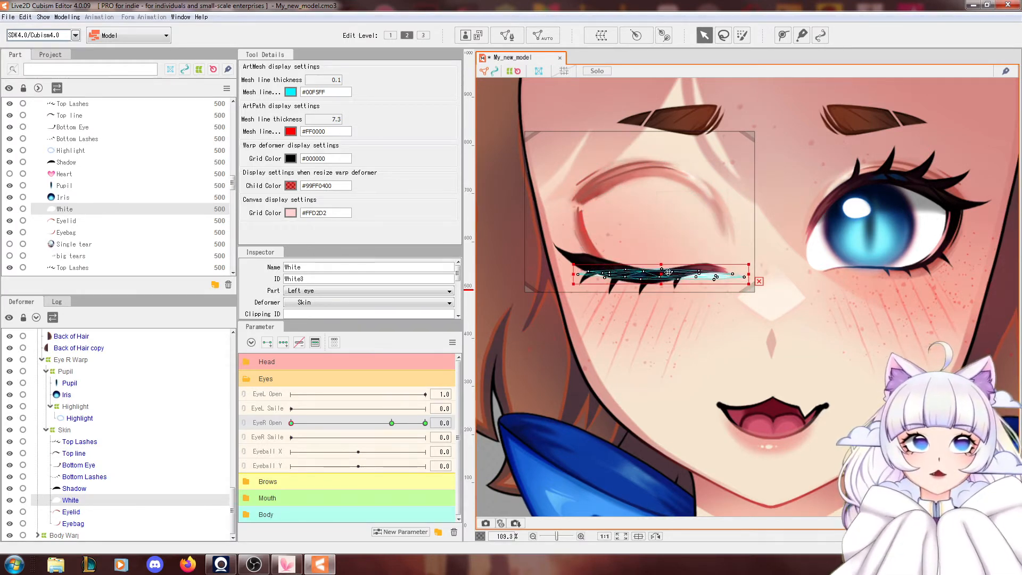
pyautogui.click(783, 36)
pyautogui.click(563, 270)
pyautogui.click(661, 273)
pyautogui.click(749, 273)
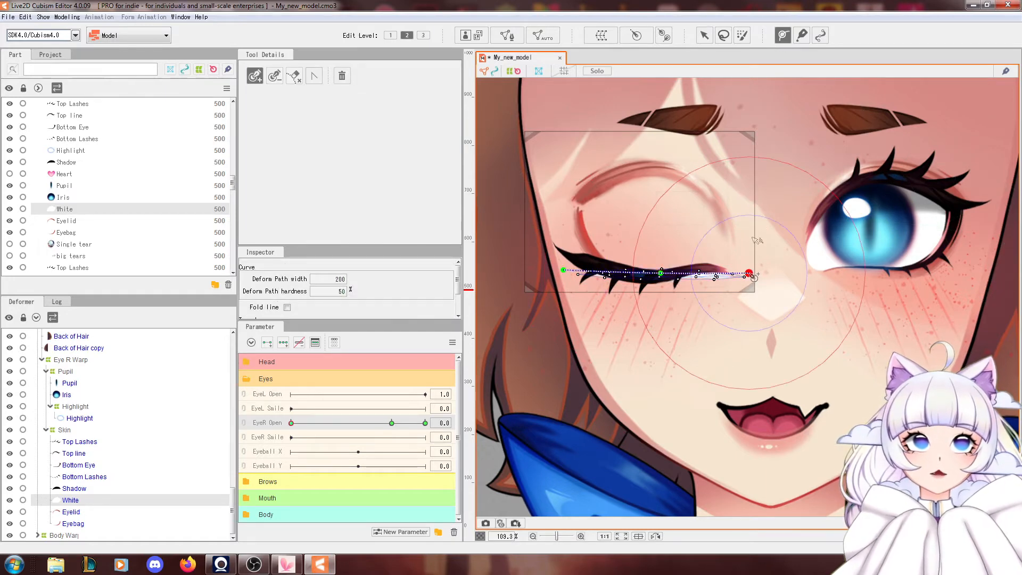
# Adjust the White's outer and inner path points and inner corner at EyeR Open 0.0 to follow the closed line's curve.
pyautogui.click(708, 37)
pyautogui.scroll(3, 597, 246)
pyautogui.moveTo(529, 294); pyautogui.dragTo(530, 257)
pyautogui.moveTo(724, 301); pyautogui.dragTo(687, 305)
pyautogui.hotkey('ctrl', 'z')
pyautogui.moveTo(900, 301); pyautogui.dragTo(827, 291)
pyautogui.moveTo(291, 423)
pyautogui.mouseDown()
pyautogui.moveTo(379, 424)
pyautogui.moveTo(290, 423)
pyautogui.mouseUp()
pyautogui.scroll(2, 766, 317)
pyautogui.moveTo(870, 259); pyautogui.dragTo(846, 251)
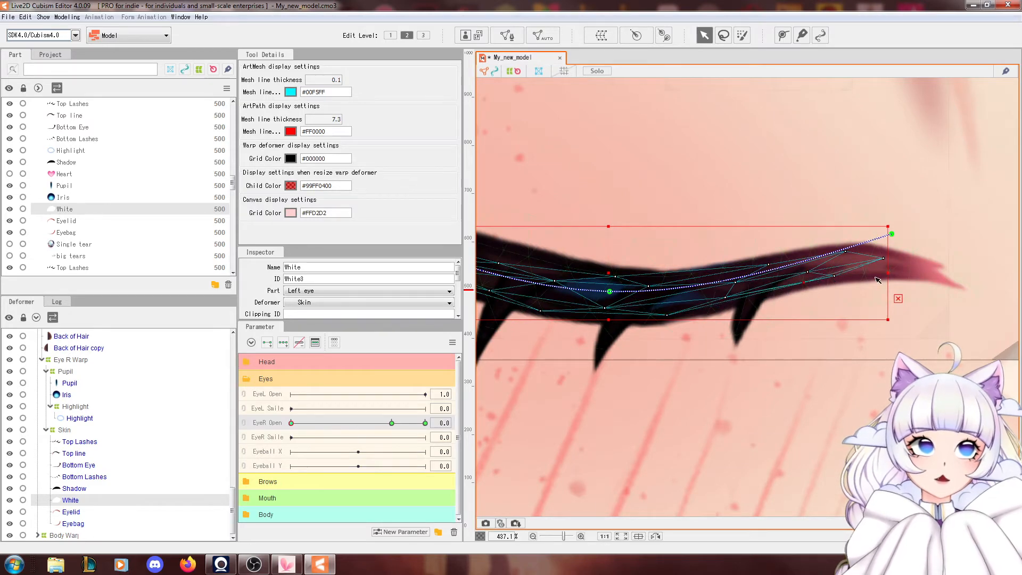
# Raise the White slightly into the closed line at EyeR Open 0.0 and check it against the closing motion.
pyautogui.scroll(-5, 820, 274)
pyautogui.moveTo(374, 422); pyautogui.dragTo(291, 423)
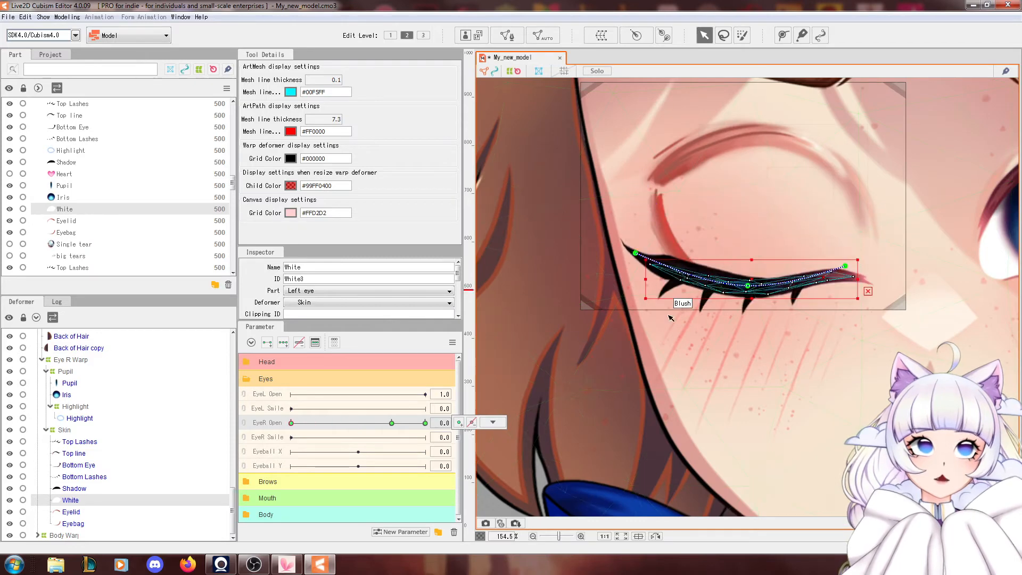
pyautogui.moveTo(754, 288); pyautogui.dragTo(753, 281)
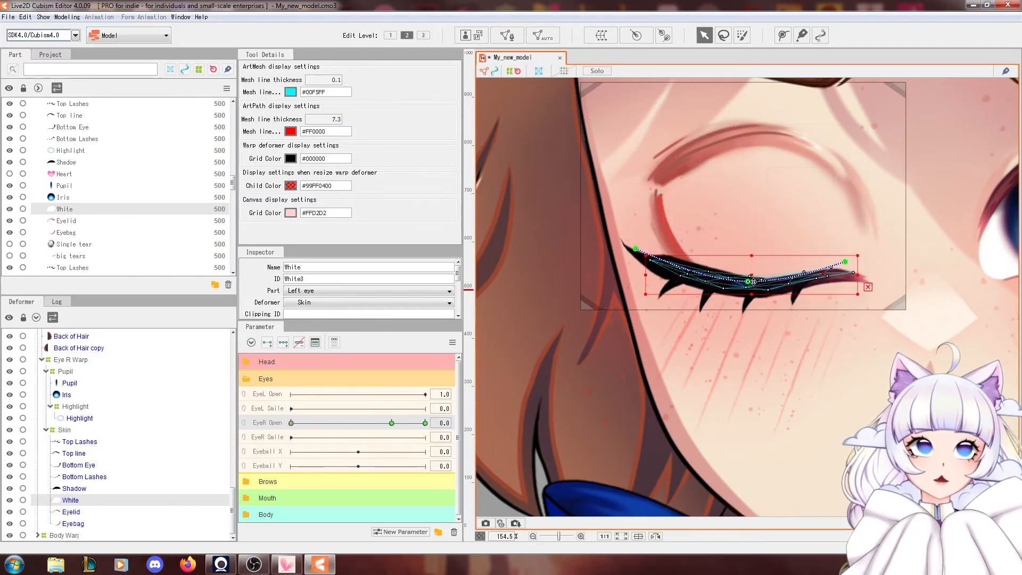
pyautogui.click(844, 261)
pyautogui.scroll(3, 753, 276)
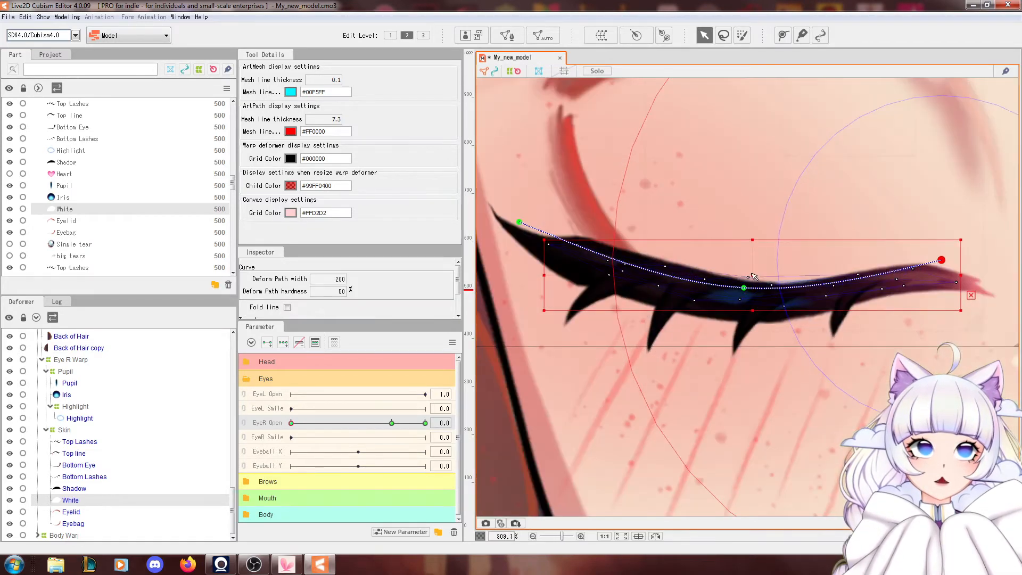
pyautogui.scroll(3, 751, 277)
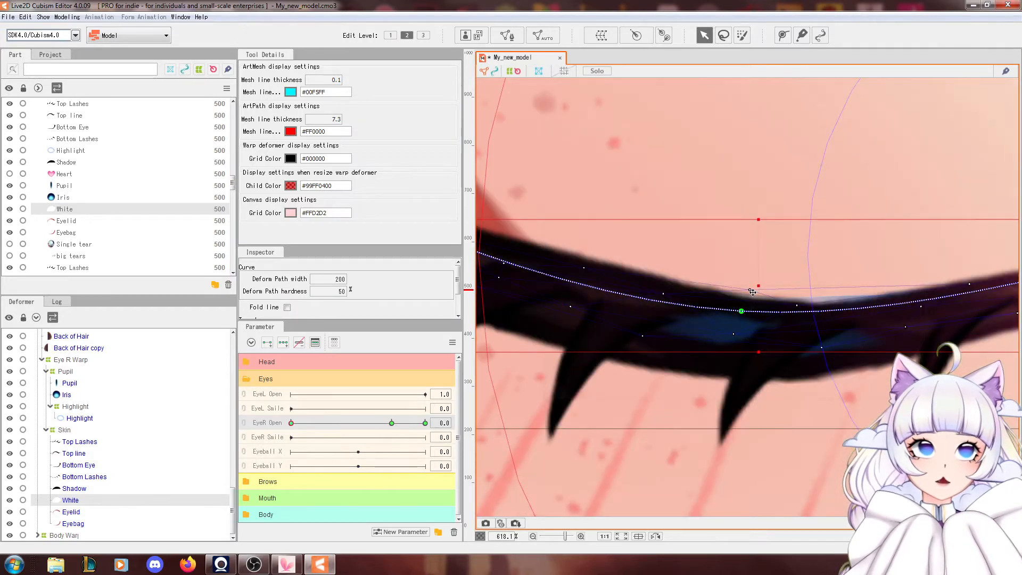
pyautogui.click(772, 302)
pyautogui.scroll(-2, 783, 296)
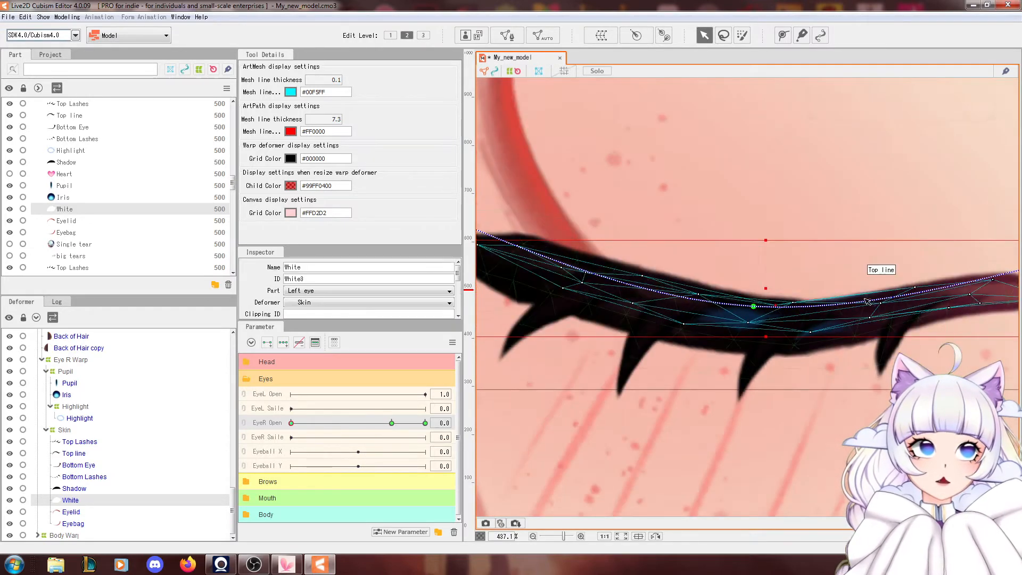
pyautogui.scroll(-3, 840, 305)
pyautogui.moveTo(292, 424)
pyautogui.mouseDown()
pyautogui.moveTo(381, 432)
pyautogui.moveTo(291, 433)
pyautogui.mouseUp()
# Move the White's protruding lower and inner mesh vertices upward inside the closed line at EyeR Open 0.0.
pyautogui.scroll(2, 827, 338)
pyautogui.scroll(2, 828, 338)
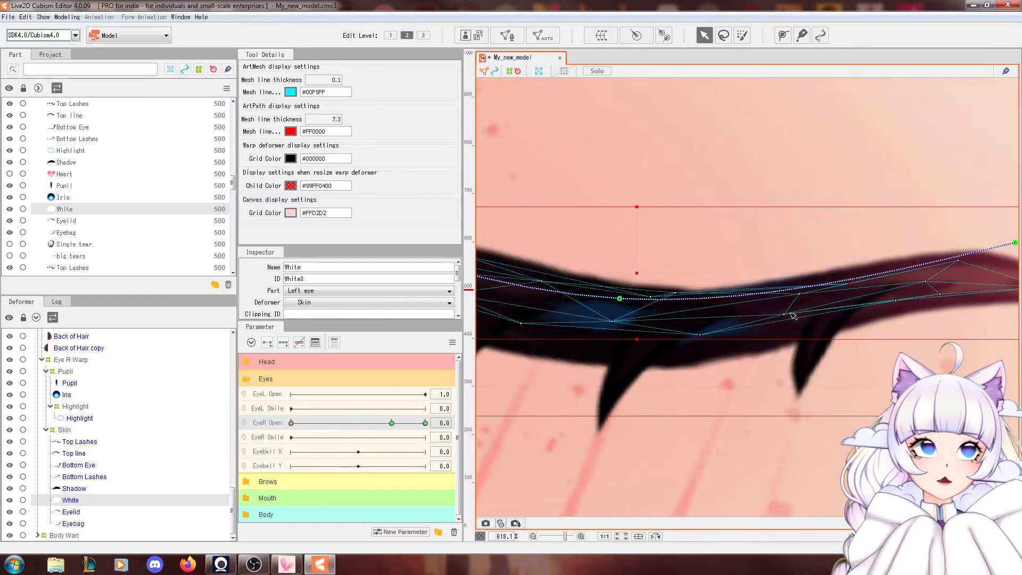
pyautogui.moveTo(702, 337); pyautogui.dragTo(795, 314)
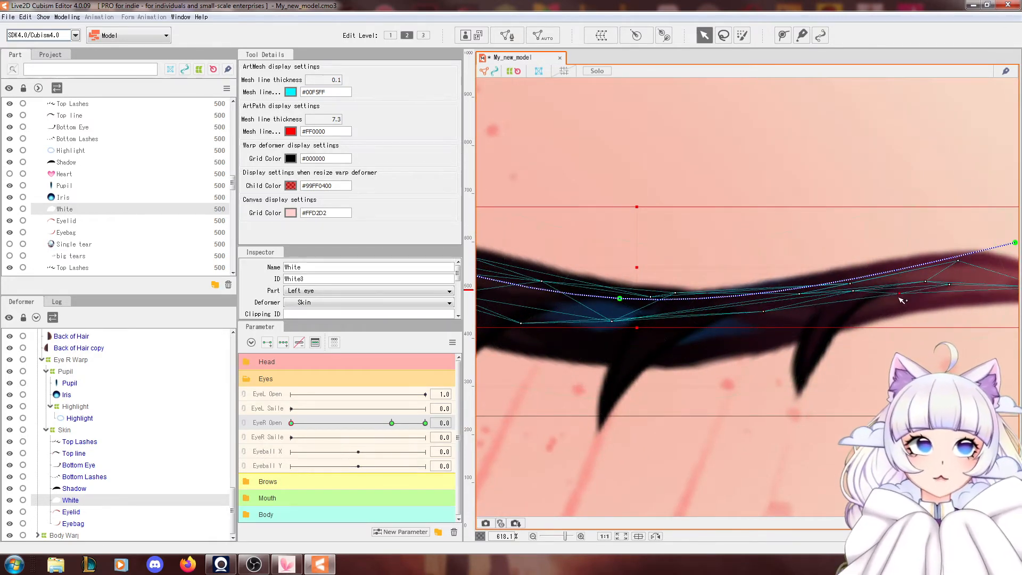
pyautogui.moveTo(420, 423); pyautogui.dragTo(291, 423)
pyautogui.scroll(5, 926, 270)
pyautogui.moveTo(927, 270); pyautogui.dragTo(951, 252)
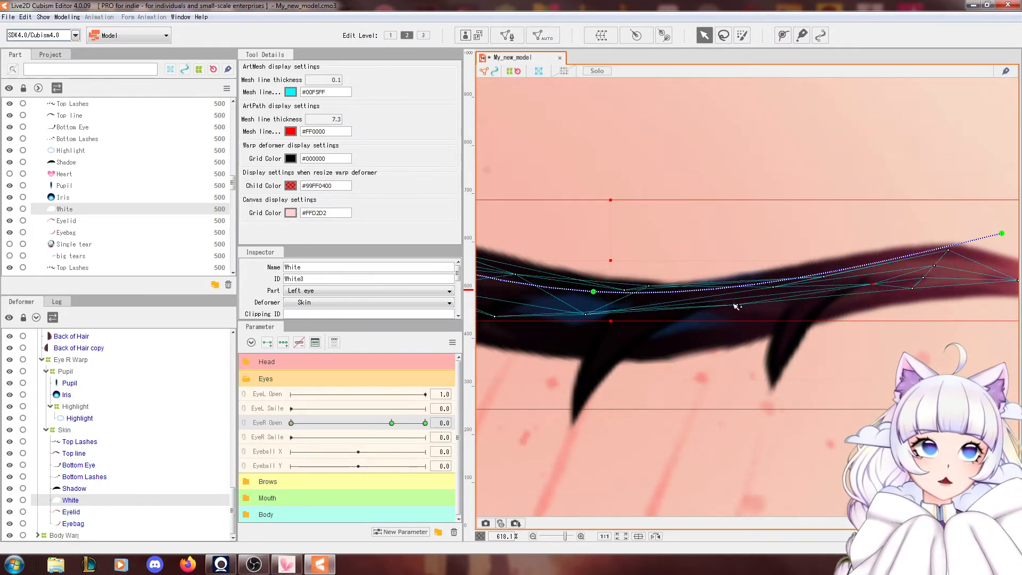
# Check the eye's closing motion, then box-select the White's inner corner vertices and nudge them upward at EyeR Open 0.0.
pyautogui.scroll(-6, 736, 305)
pyautogui.click(377, 423)
pyautogui.moveTo(378, 422); pyautogui.dragTo(290, 422)
pyautogui.scroll(3, 777, 300)
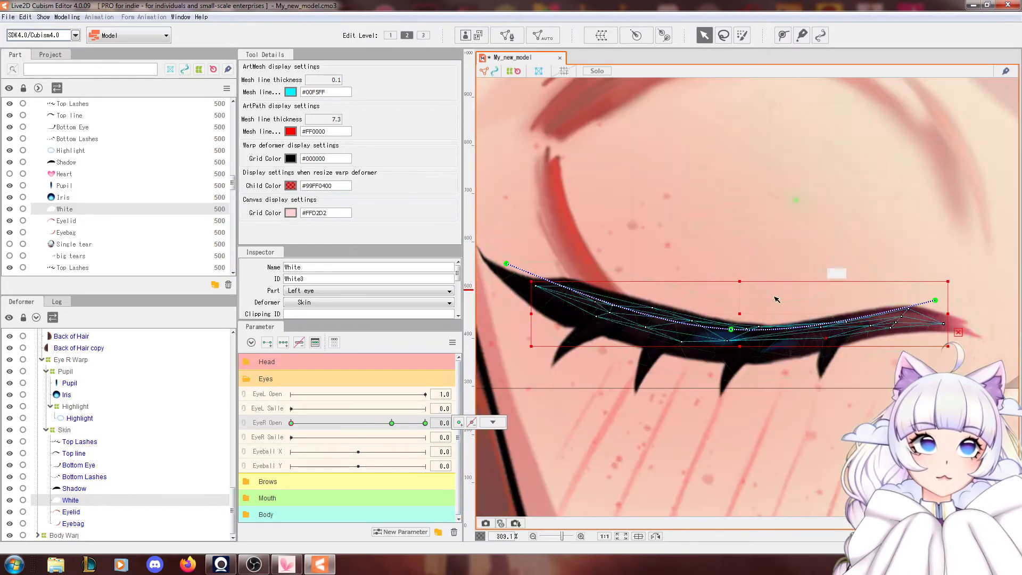
pyautogui.scroll(-4, 820, 345)
pyautogui.moveTo(343, 423)
pyautogui.mouseDown()
pyautogui.moveTo(390, 423)
pyautogui.moveTo(345, 424)
pyautogui.mouseUp()
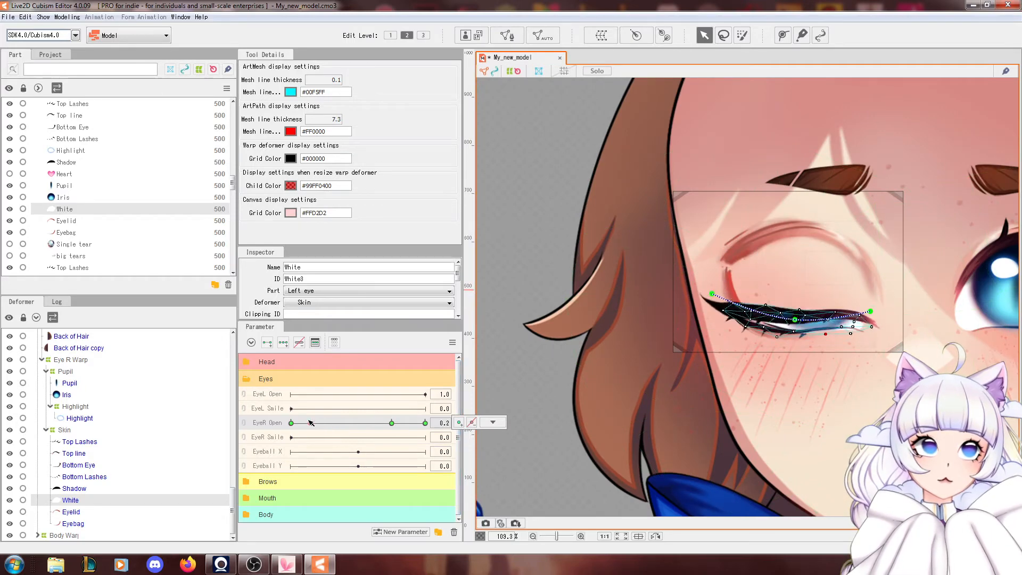
pyautogui.scroll(2, 825, 314)
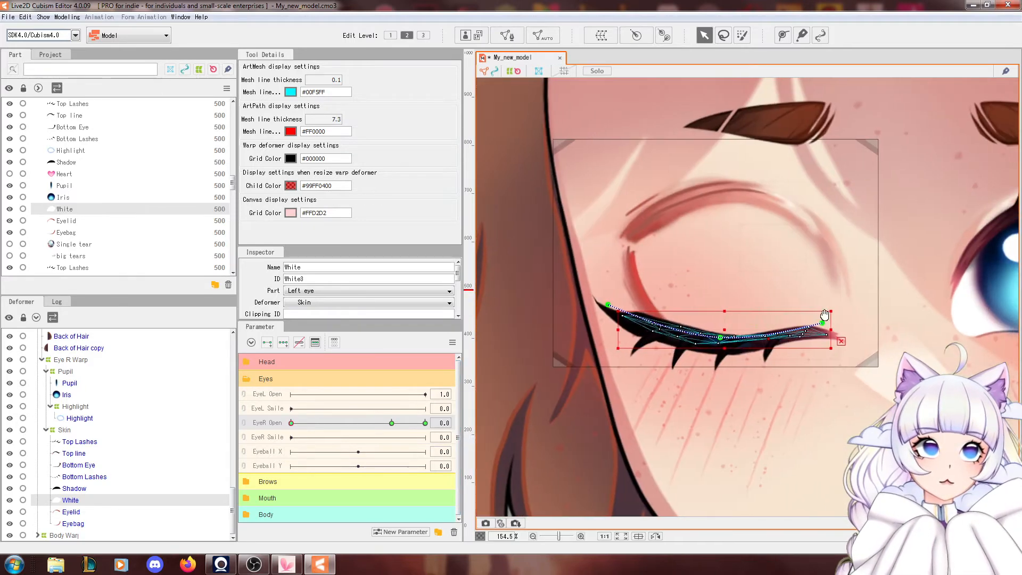
pyautogui.moveTo(796, 335); pyautogui.dragTo(843, 359)
pyautogui.scroll(3, 810, 329)
pyautogui.moveTo(730, 283); pyautogui.dragTo(887, 392)
pyautogui.moveTo(791, 344); pyautogui.dragTo(795, 336)
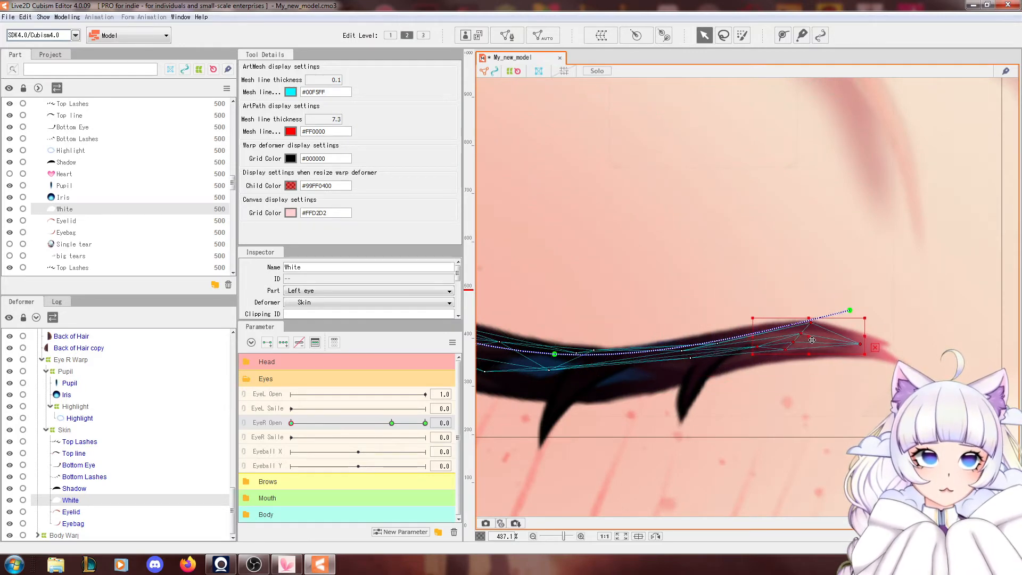
# Fine-tune the White's middle and inner path points and an inner corner vertex at EyeR Open 0.0, rechecking the closing motion.
pyautogui.scroll(-4, 808, 309)
pyautogui.moveTo(302, 421); pyautogui.dragTo(276, 430)
pyautogui.hotkey('ctrl', '+')
pyautogui.hotkey('ctrl', '+')
pyautogui.click(820, 310)
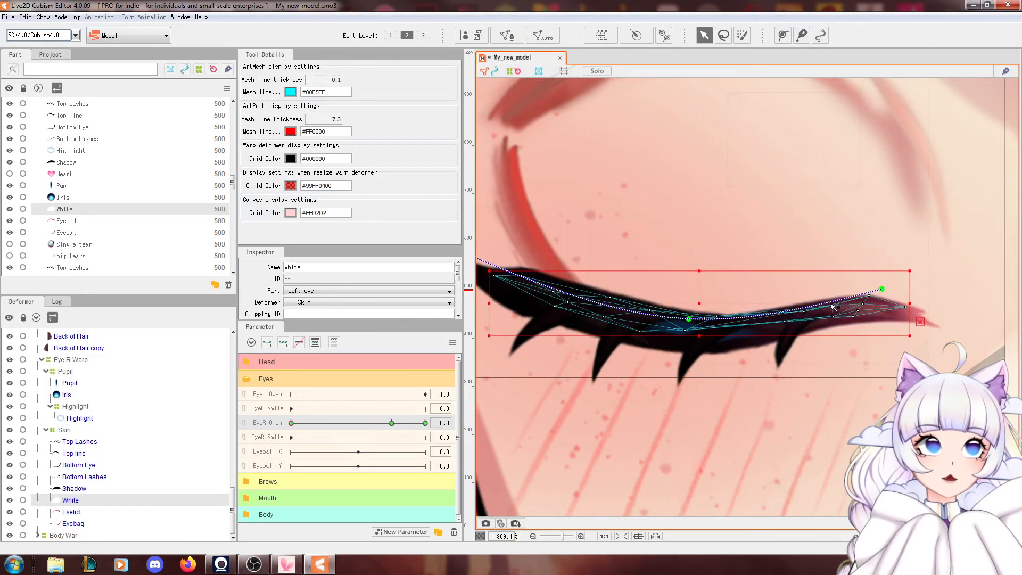
pyautogui.moveTo(291, 423)
pyautogui.mouseDown()
pyautogui.moveTo(390, 424)
pyautogui.moveTo(291, 432)
pyautogui.mouseUp()
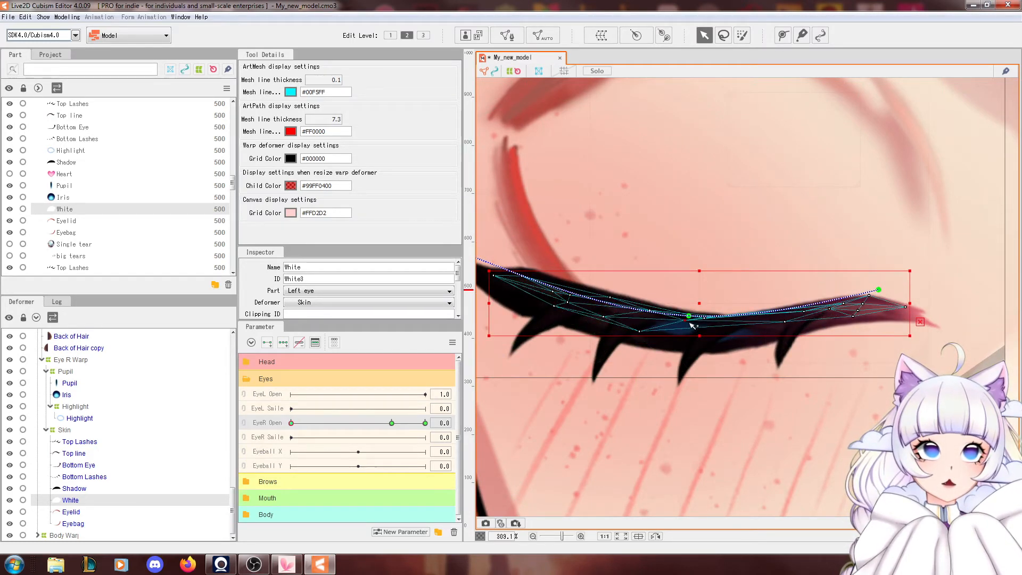
pyautogui.moveTo(292, 423)
pyautogui.mouseDown()
pyautogui.moveTo(346, 421)
pyautogui.moveTo(279, 418)
pyautogui.mouseUp()
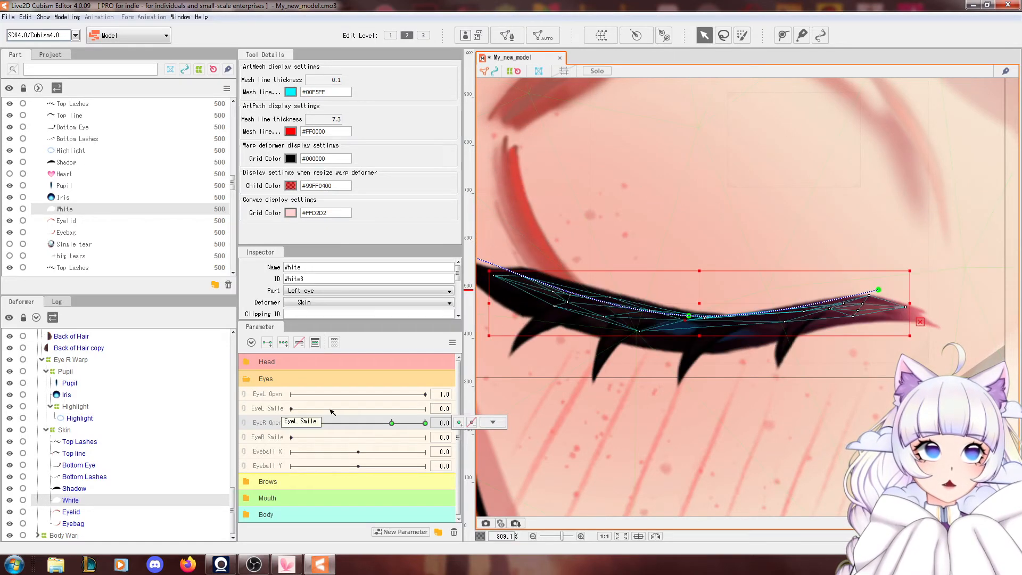
pyautogui.moveTo(857, 311); pyautogui.dragTo(860, 309)
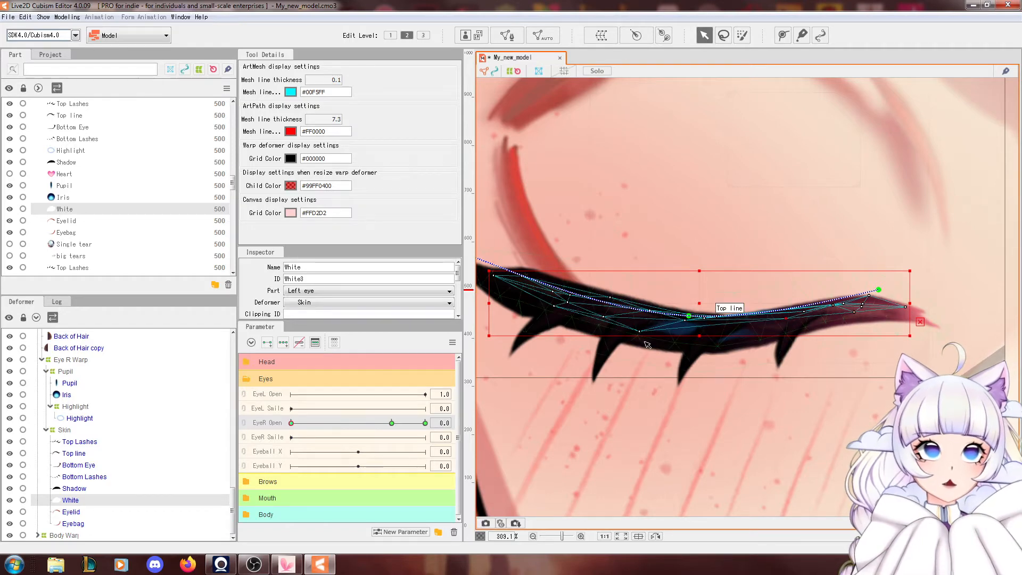
pyautogui.moveTo(332, 416); pyautogui.dragTo(284, 418)
# Raise the White's outer path point into the closed line at EyeR Open 0.0, check the closing motion, and save the model.
pyautogui.moveTo(542, 303); pyautogui.dragTo(621, 311)
pyautogui.click(542, 262)
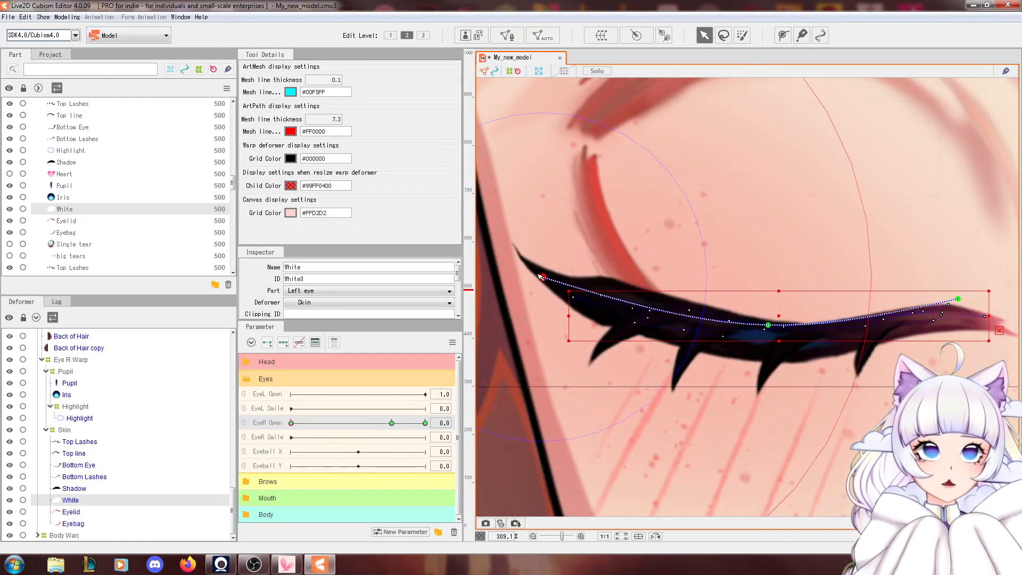
pyautogui.moveTo(352, 426); pyautogui.dragTo(293, 423)
pyautogui.moveTo(543, 276); pyautogui.dragTo(549, 267)
pyautogui.moveTo(309, 422)
pyautogui.mouseDown()
pyautogui.moveTo(373, 419)
pyautogui.moveTo(292, 420)
pyautogui.mouseUp()
pyautogui.scroll(-4, 668, 226)
pyautogui.hotkey('ctrl', 's')
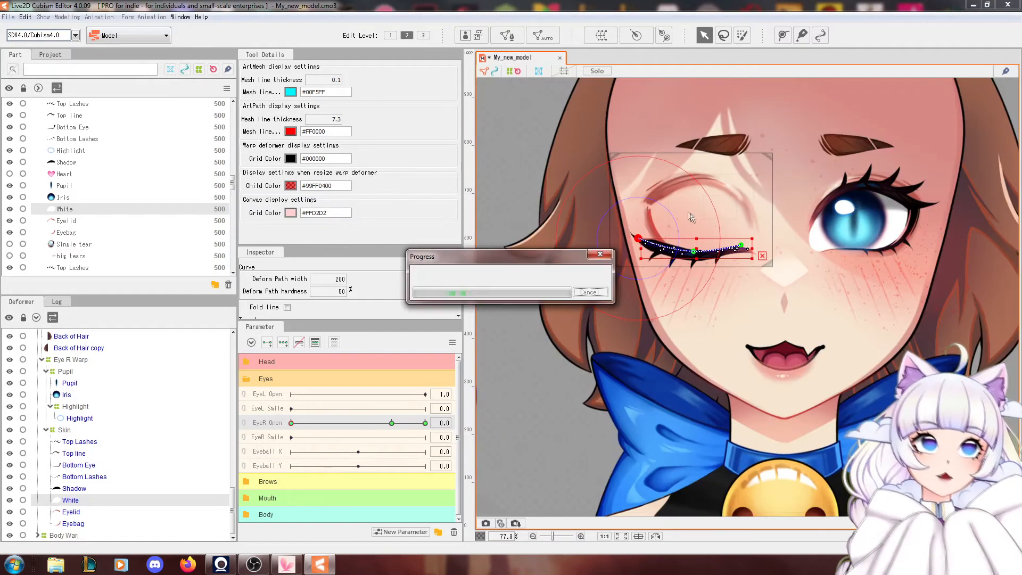
pyautogui.scroll(3, 723, 188)
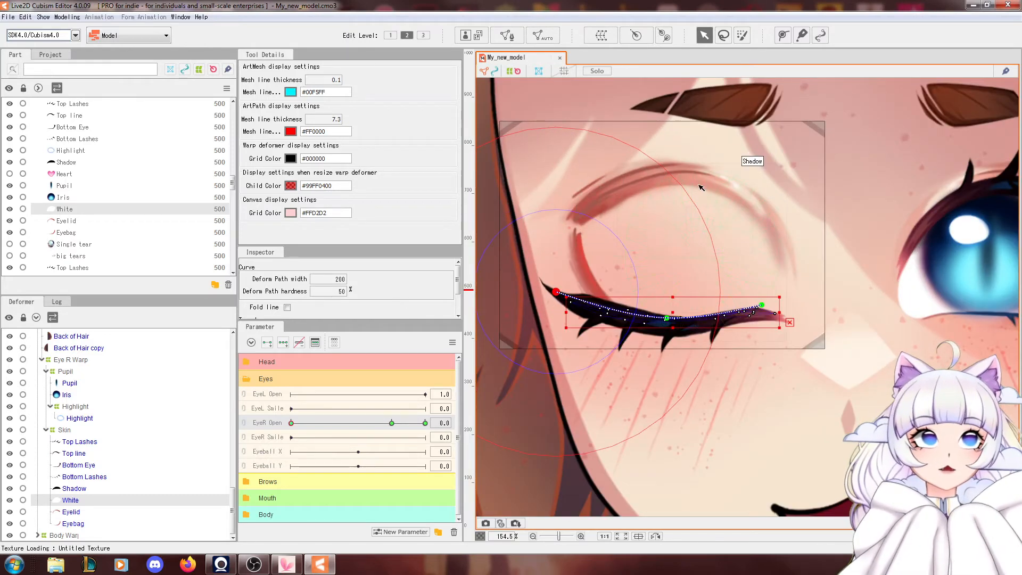
# Key the Eyelid on EyeR Open and lay a three-point deform path along it from the inner to the outer corner.
pyautogui.click(137, 510)
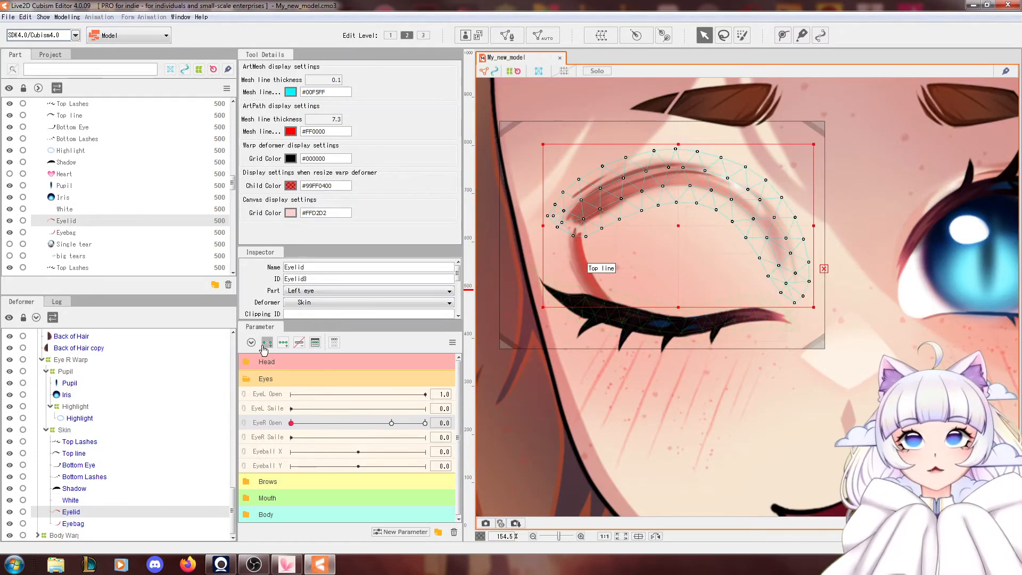
pyautogui.click(390, 420)
pyautogui.moveTo(391, 423); pyautogui.dragTo(291, 424)
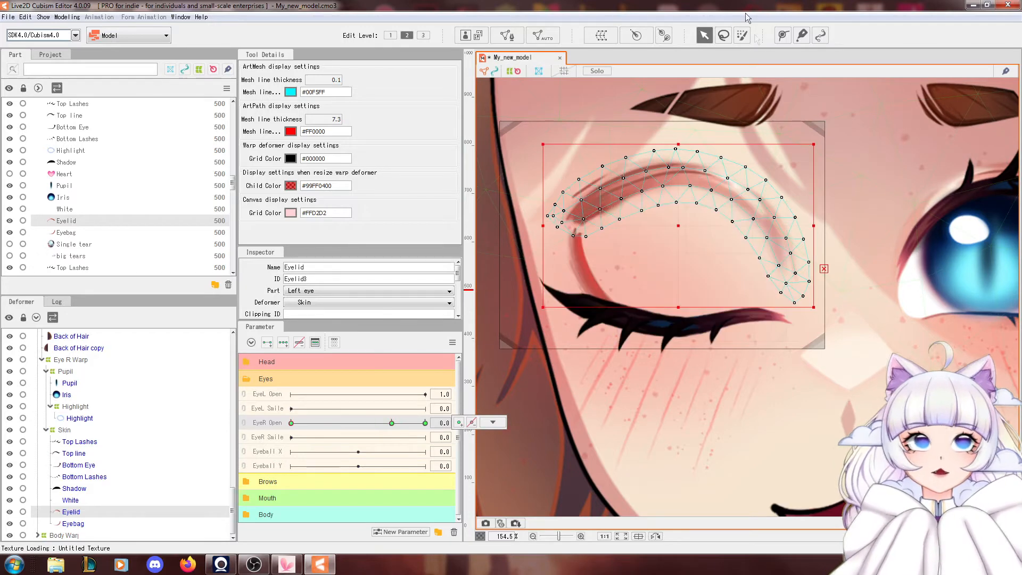
pyautogui.click(782, 36)
pyautogui.click(799, 306)
pyautogui.click(677, 176)
pyautogui.click(552, 228)
pyautogui.click(703, 37)
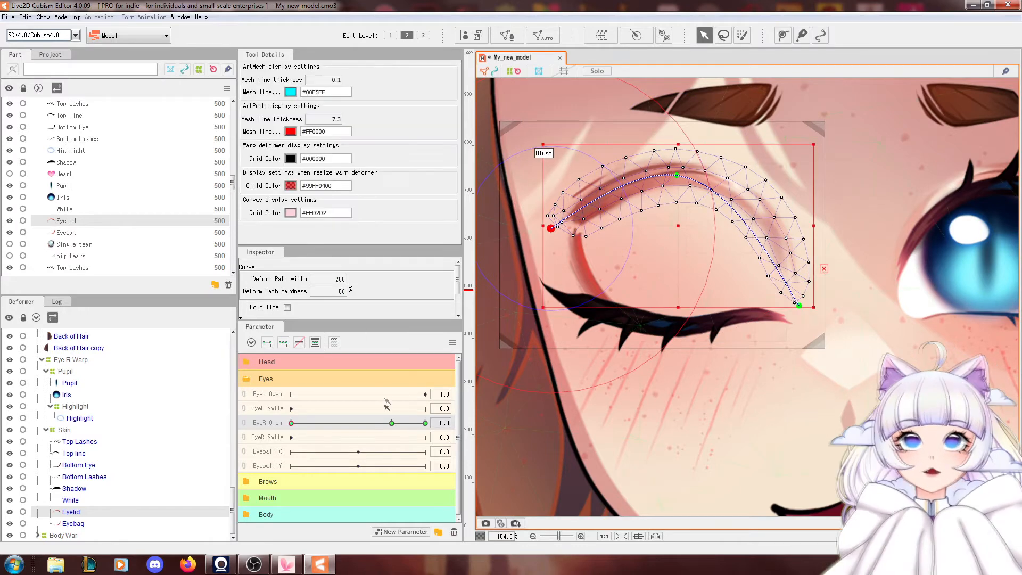
# Lower the Eyelid's middle path point to the closed line at EyeR Open 0.0, raise its inner point, and check the closing motion.
pyautogui.moveTo(677, 175); pyautogui.dragTo(674, 309)
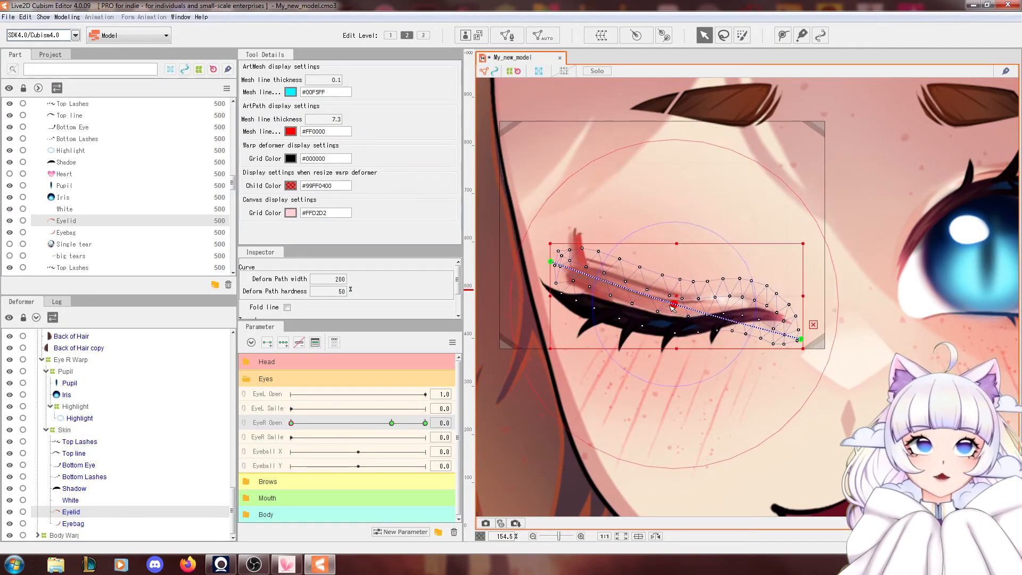
pyautogui.moveTo(800, 338); pyautogui.dragTo(800, 319)
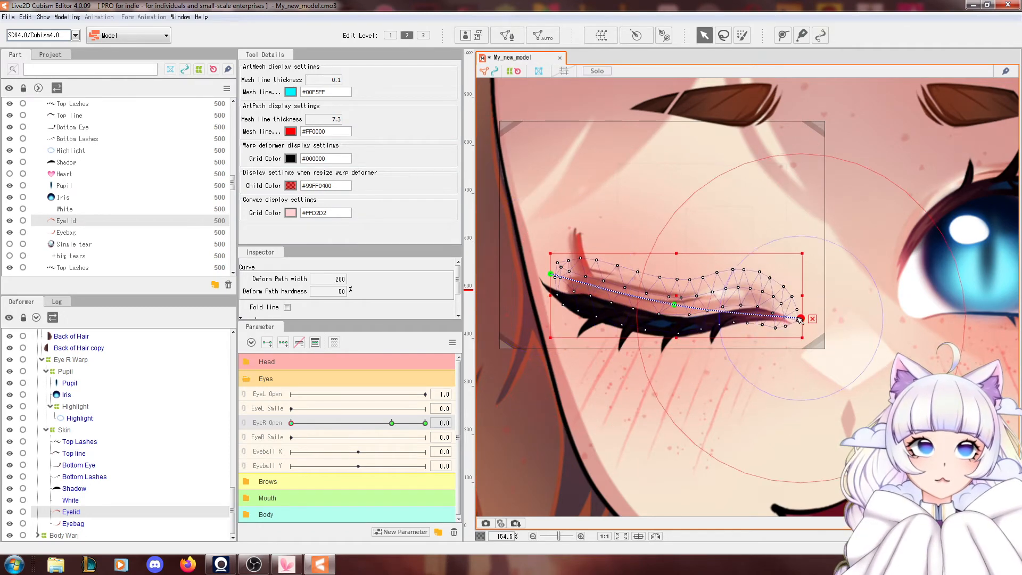
pyautogui.moveTo(339, 421); pyautogui.dragTo(292, 423)
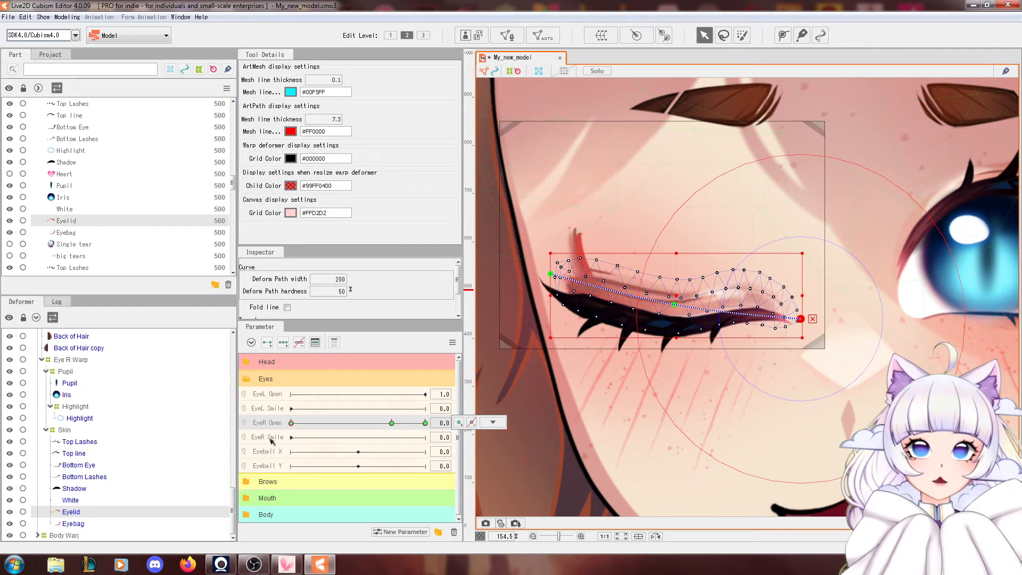
# Key the Eyebag on EyeR Open and lay a three-point deform path from its outer tip to the inner corner.
pyautogui.click(74, 524)
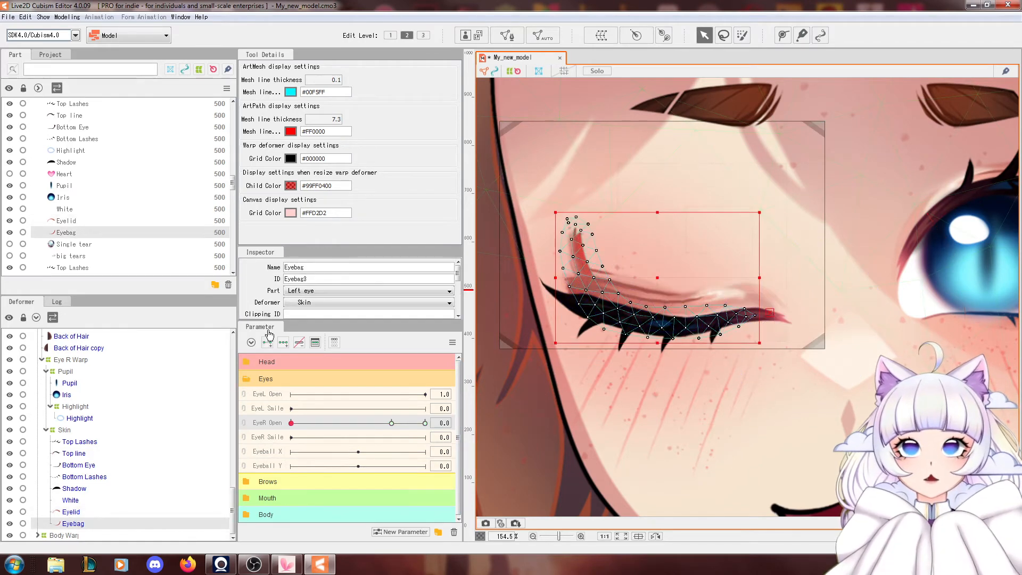
pyautogui.click(392, 423)
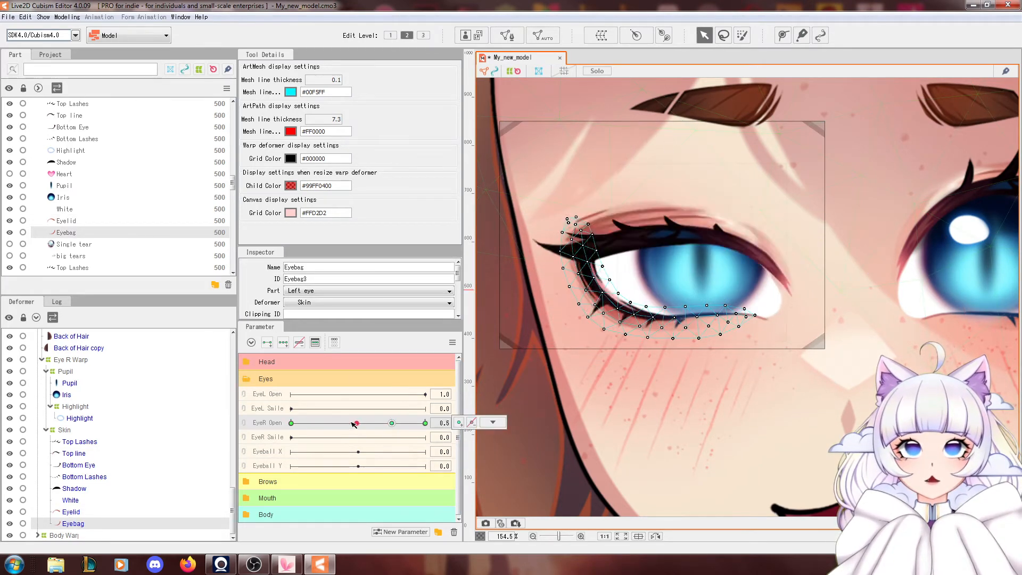
pyautogui.click(291, 422)
pyautogui.click(782, 35)
pyautogui.click(572, 207)
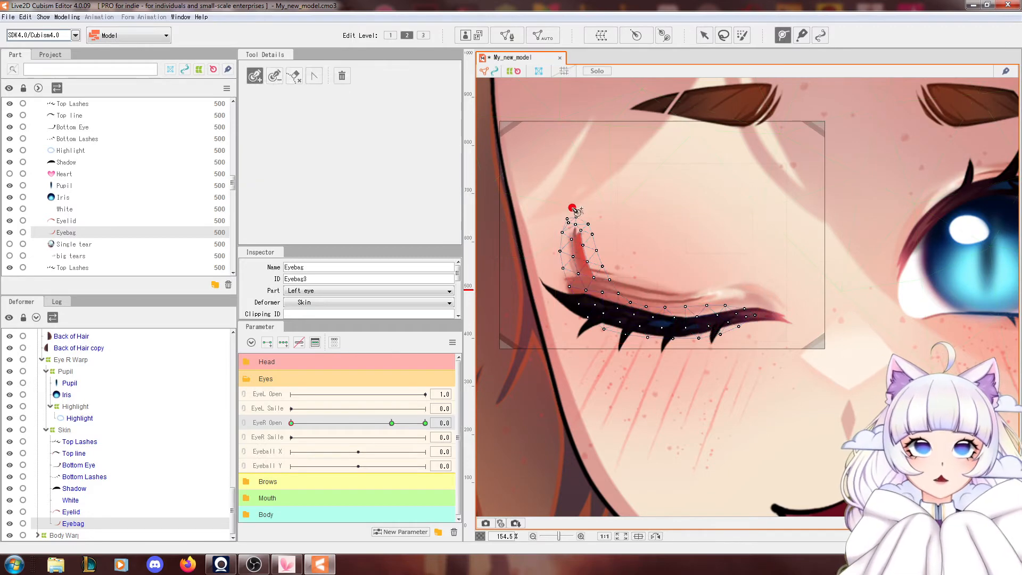
pyautogui.click(602, 307)
pyautogui.click(758, 315)
pyautogui.click(704, 36)
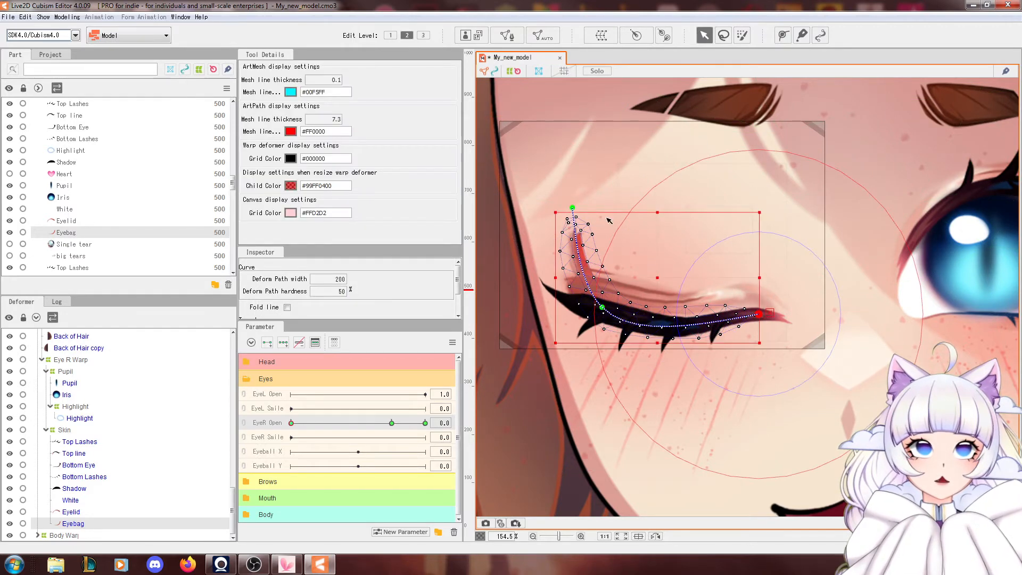
# Fit the Eyebag's path points to the closed line at EyeR Open 0.0, check the closing motion, and save the model.
pyautogui.moveTo(574, 221); pyautogui.dragTo(624, 326)
pyautogui.moveTo(575, 292); pyautogui.dragTo(579, 299)
pyautogui.moveTo(363, 420); pyautogui.dragTo(291, 422)
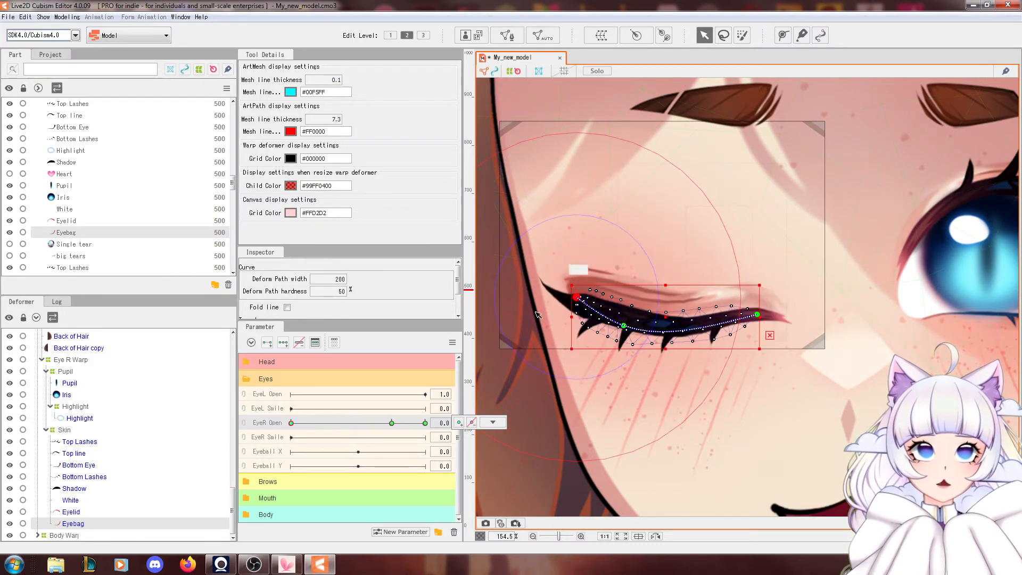
pyautogui.moveTo(585, 296); pyautogui.dragTo(577, 304)
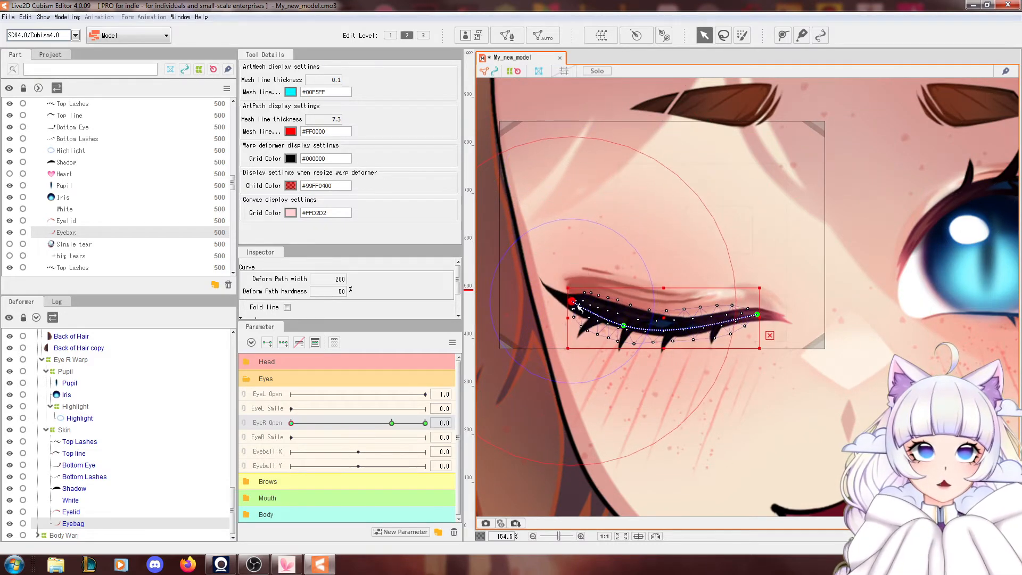
pyautogui.click(757, 315)
pyautogui.moveTo(313, 424); pyautogui.dragTo(291, 423)
pyautogui.click(621, 328)
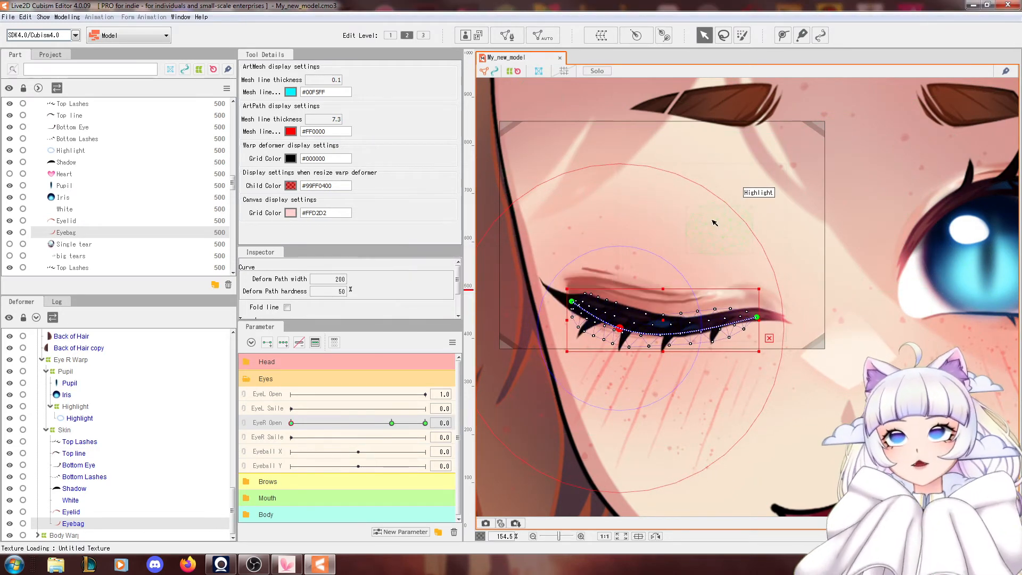
# View the closed eye against the whole face, reset all parameters to their default values, and deselect the Eyebag.
pyautogui.scroll(-5, 714, 223)
pyautogui.scroll(4, 747, 260)
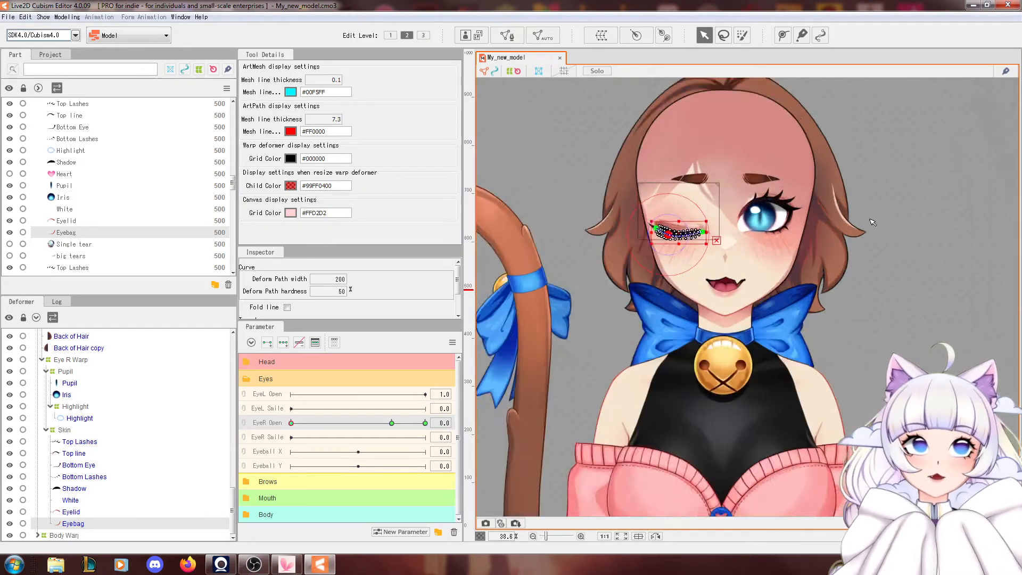
pyautogui.moveTo(747, 260); pyautogui.dragTo(750, 263)
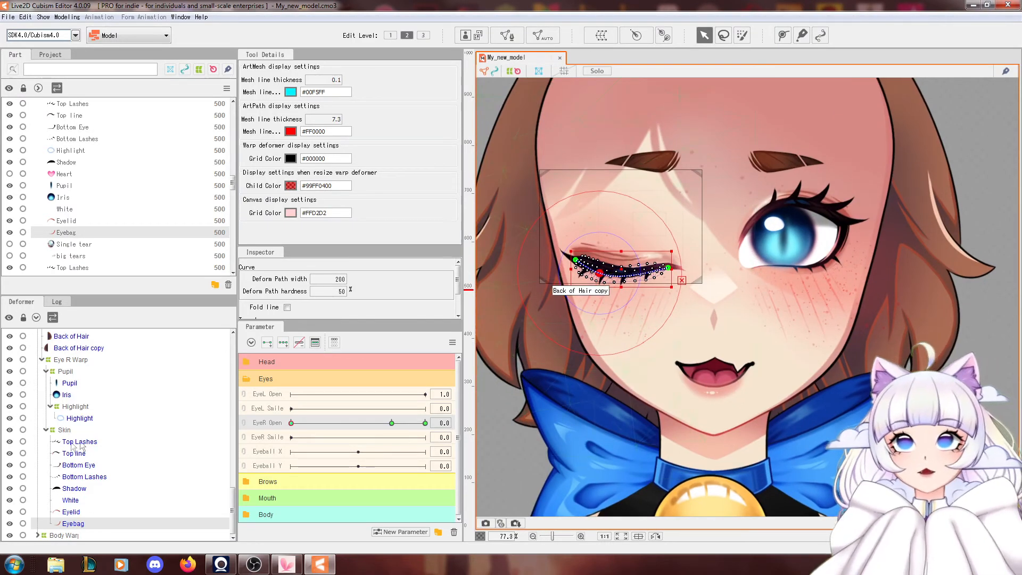
pyautogui.click(451, 346)
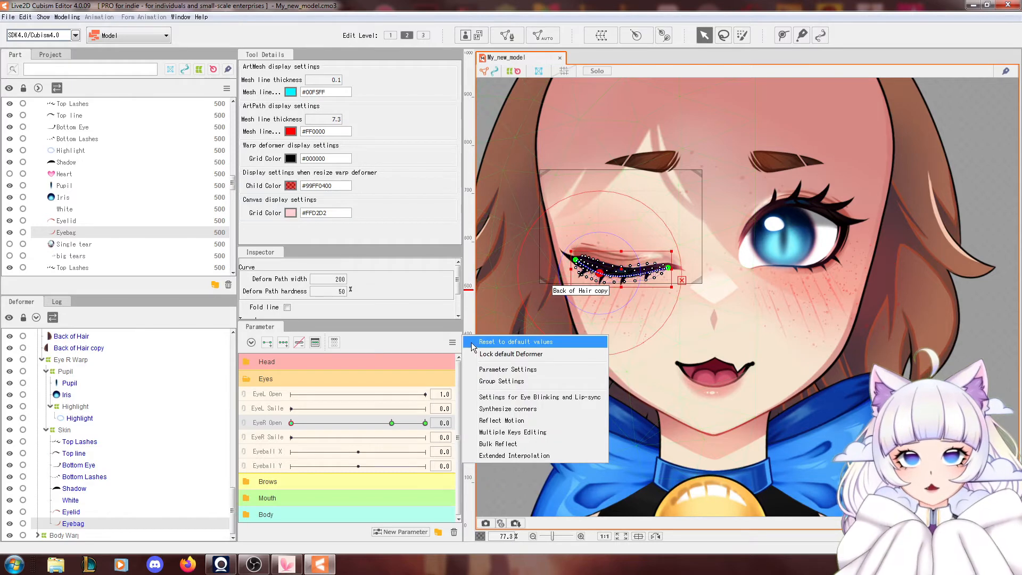
pyautogui.click(495, 339)
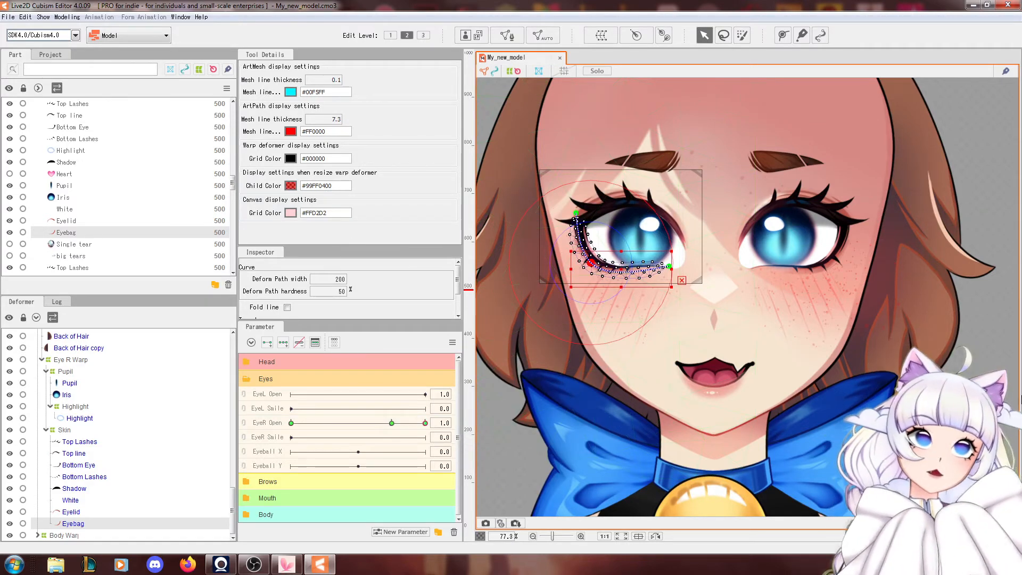
pyautogui.press('Escape')
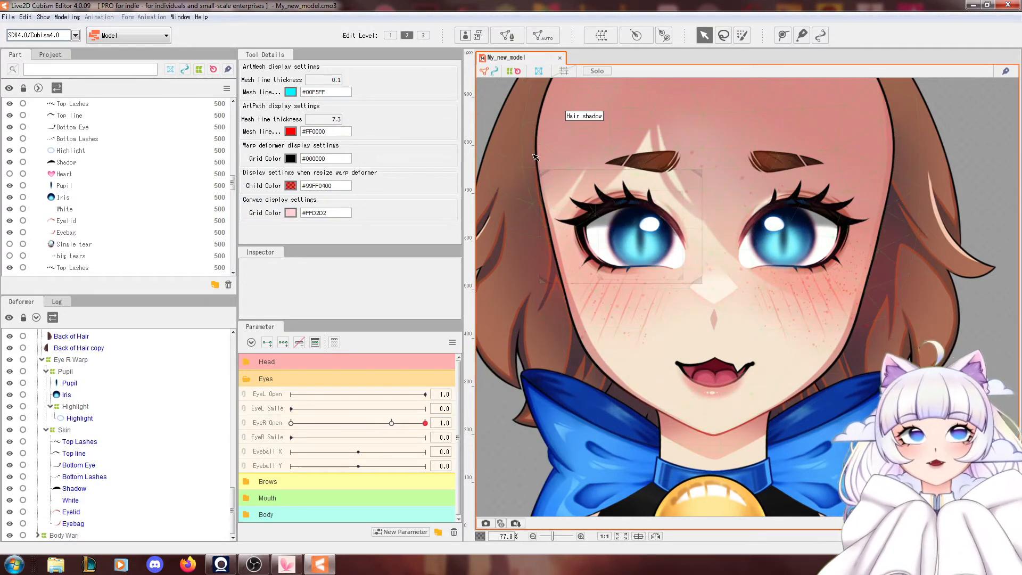
# Key the Top line on EyeR Smile at 0.0 and 1.0 with EyeR Open at 0.0.
pyautogui.scroll(3, 578, 178)
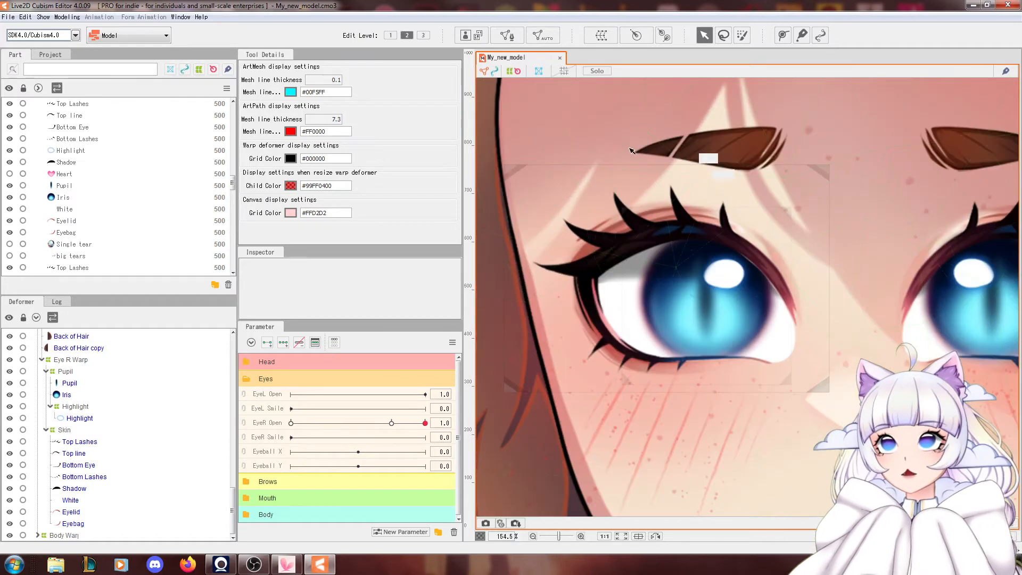
pyautogui.click(773, 269)
pyautogui.moveTo(337, 423); pyautogui.dragTo(150, 423)
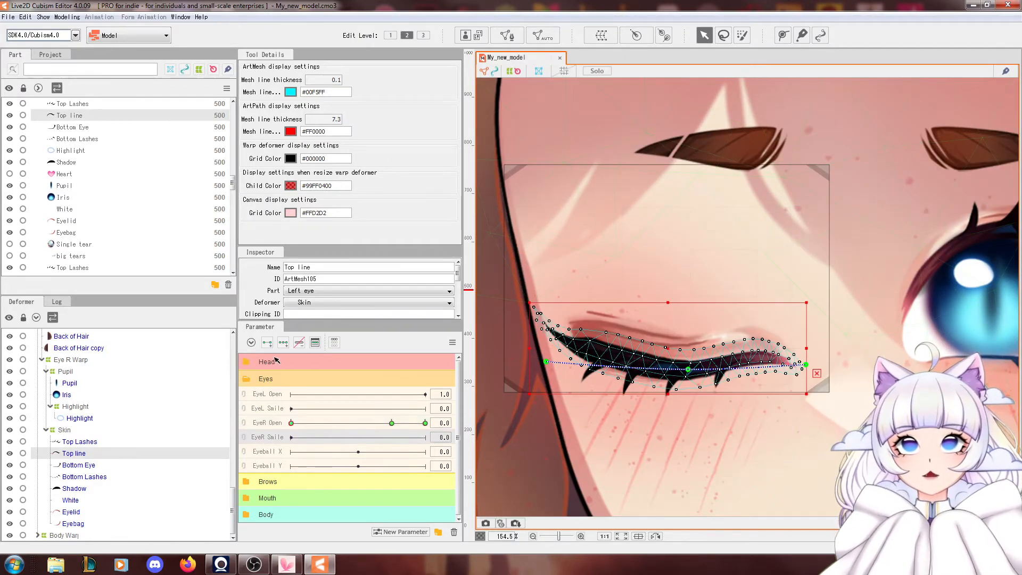
pyautogui.click(293, 437)
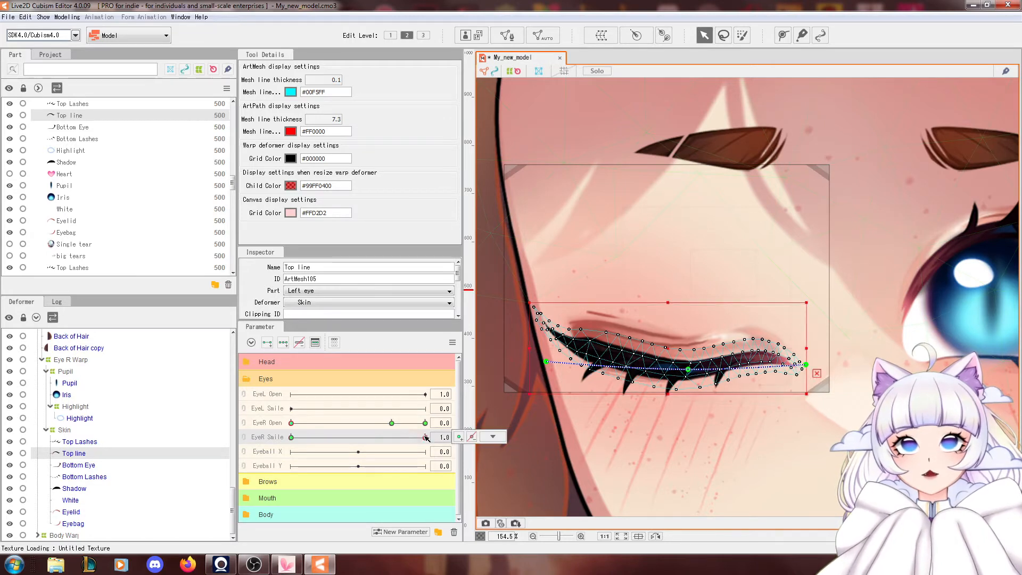
pyautogui.click(425, 437)
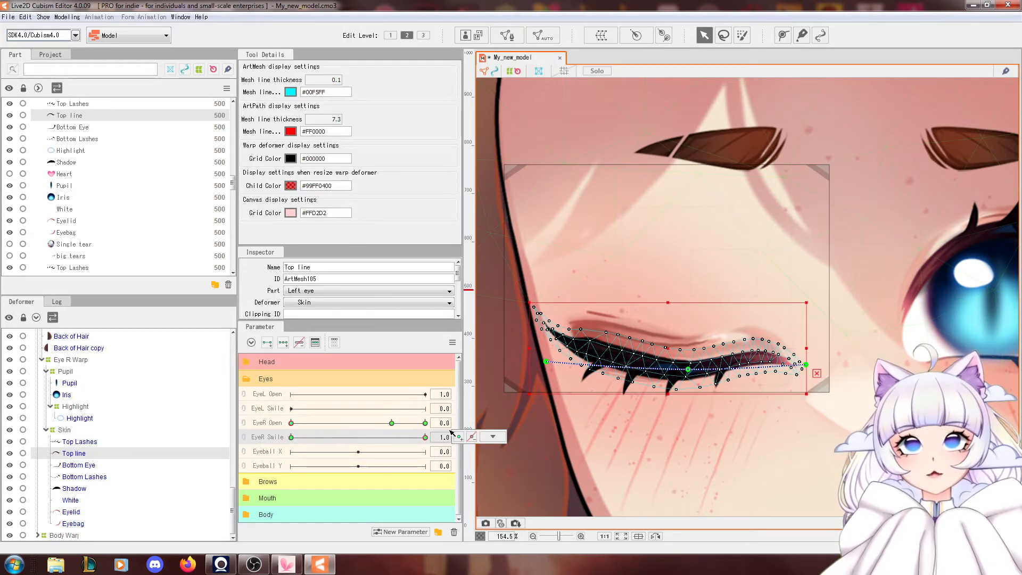
pyautogui.click(492, 437)
pyautogui.moveTo(425, 437)
pyautogui.mouseDown()
pyautogui.moveTo(416, 437)
pyautogui.moveTo(427, 438)
pyautogui.mouseUp()
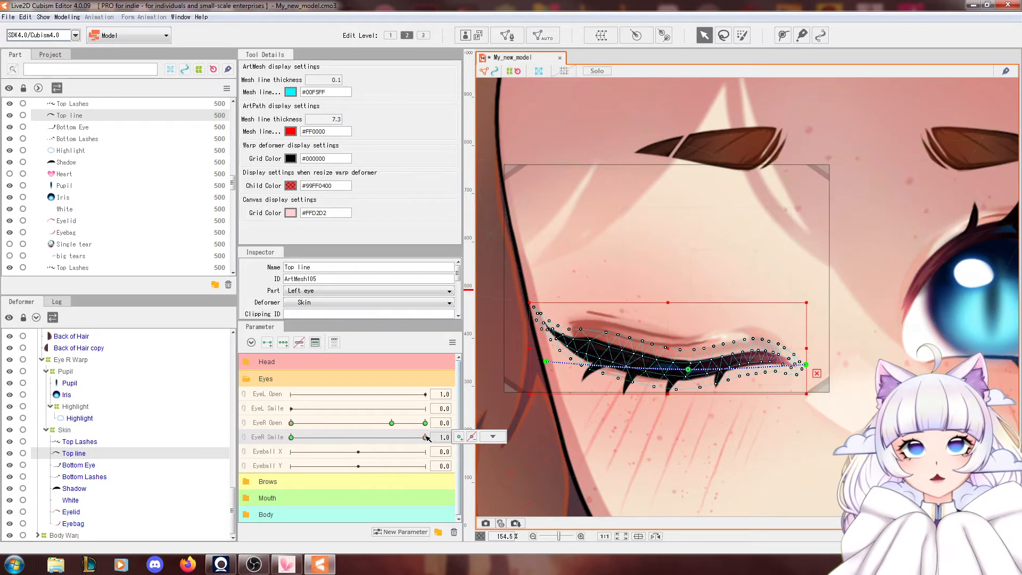
# Try to arch the Top line strongly by raising its middle path point at EyeR Open 0.0 and EyeR Smile 1.0.
pyautogui.click(292, 423)
pyautogui.moveTo(694, 370); pyautogui.dragTo(694, 334)
pyautogui.scroll(-8, 697, 338)
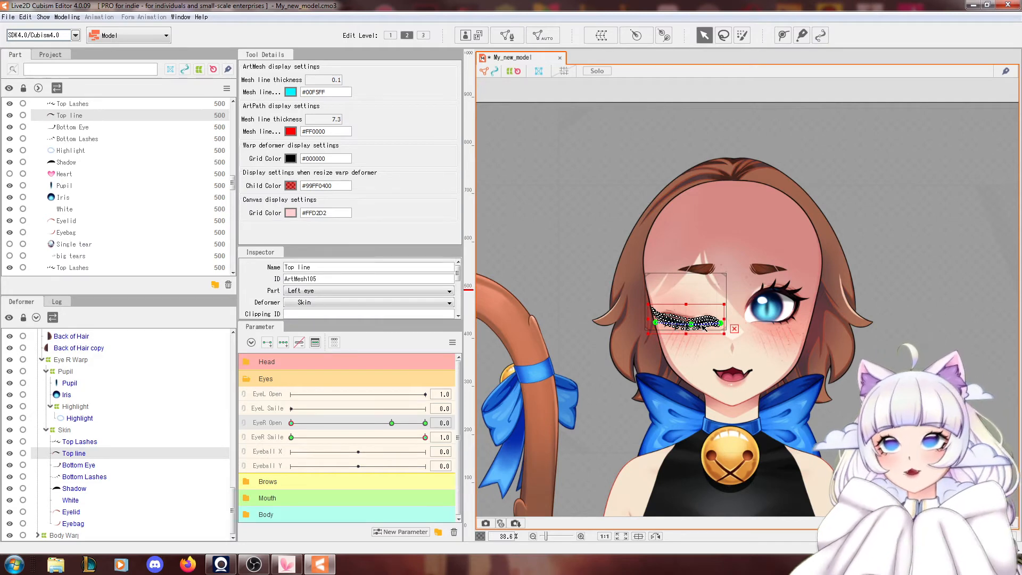
pyautogui.scroll(8, 700, 297)
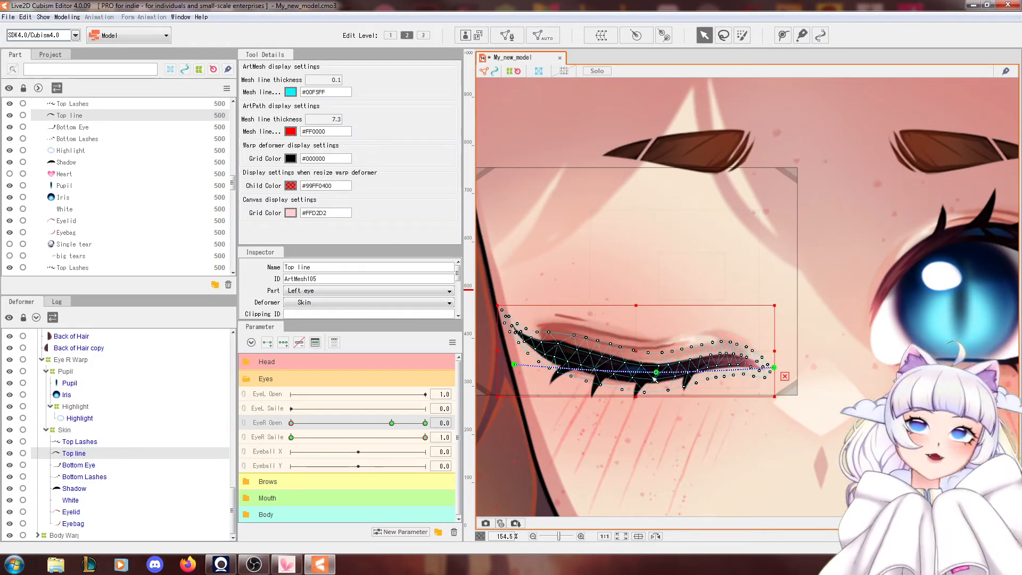
pyautogui.moveTo(656, 373); pyautogui.dragTo(659, 303)
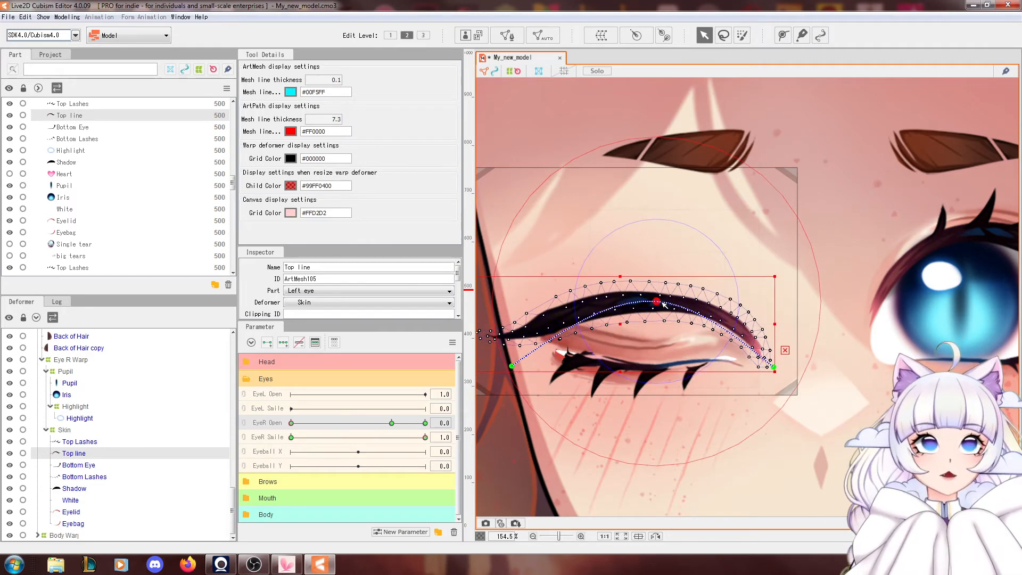
pyautogui.scroll(-6, 659, 301)
pyautogui.hotkey('ctrl', 'z')
# Arch the Top line upward at EyeR Smile 1.0 by raising its middle path point and adjusting both end points, checking the motion.
pyautogui.scroll(4, 659, 307)
pyautogui.moveTo(660, 347); pyautogui.dragTo(661, 313)
pyautogui.moveTo(560, 341); pyautogui.dragTo(560, 353)
pyautogui.moveTo(745, 343); pyautogui.dragTo(745, 350)
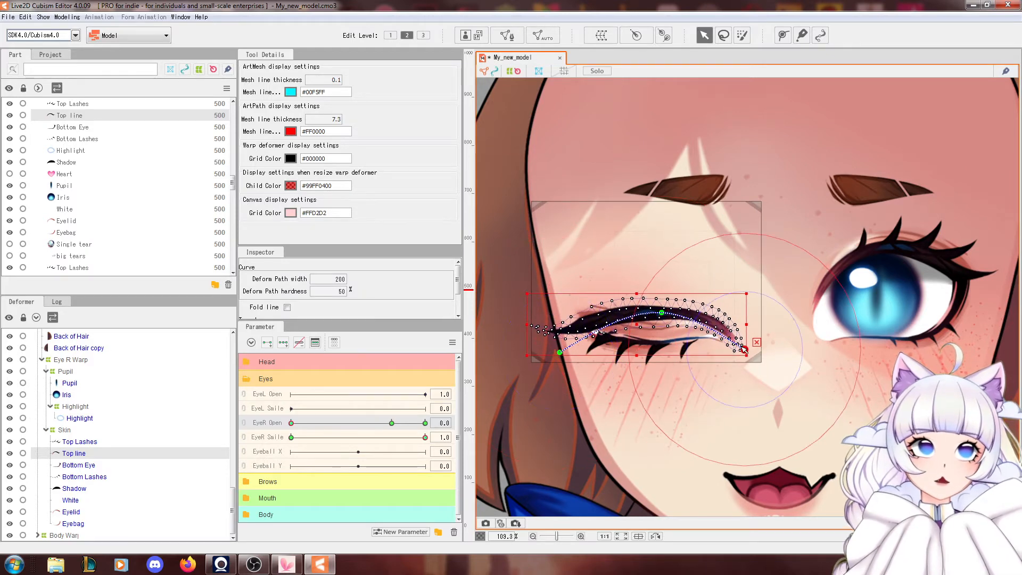
pyautogui.click(662, 313)
pyautogui.moveTo(744, 349); pyautogui.dragTo(744, 346)
pyautogui.moveTo(292, 423); pyautogui.dragTo(227, 421)
pyautogui.moveTo(371, 437); pyautogui.dragTo(426, 438)
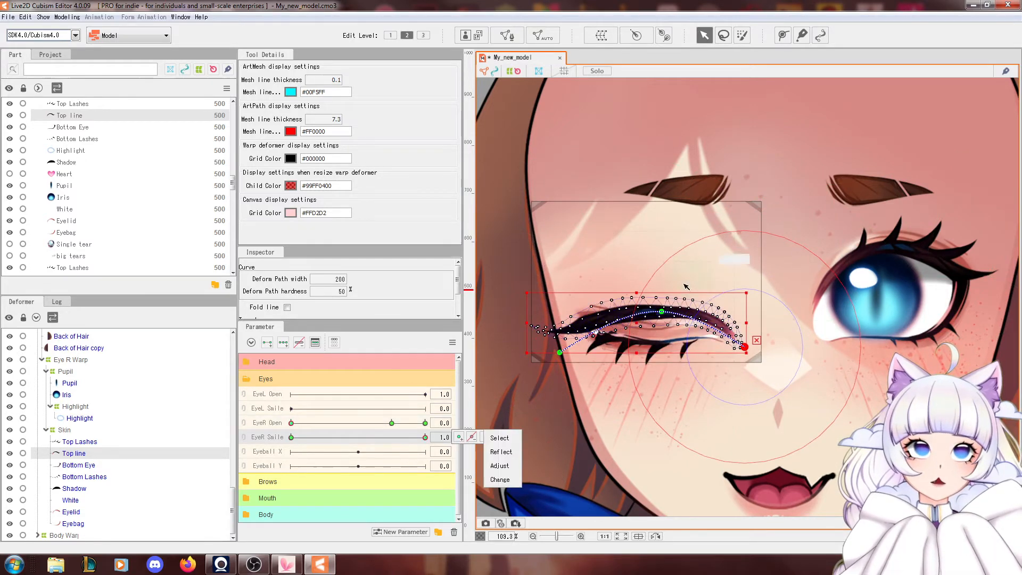
# Key the Top Lashes on EyeR Smile, flip them upward onto the arched Top line at 1.0, and check the motion.
pyautogui.scroll(3, 628, 319)
pyautogui.click(95, 443)
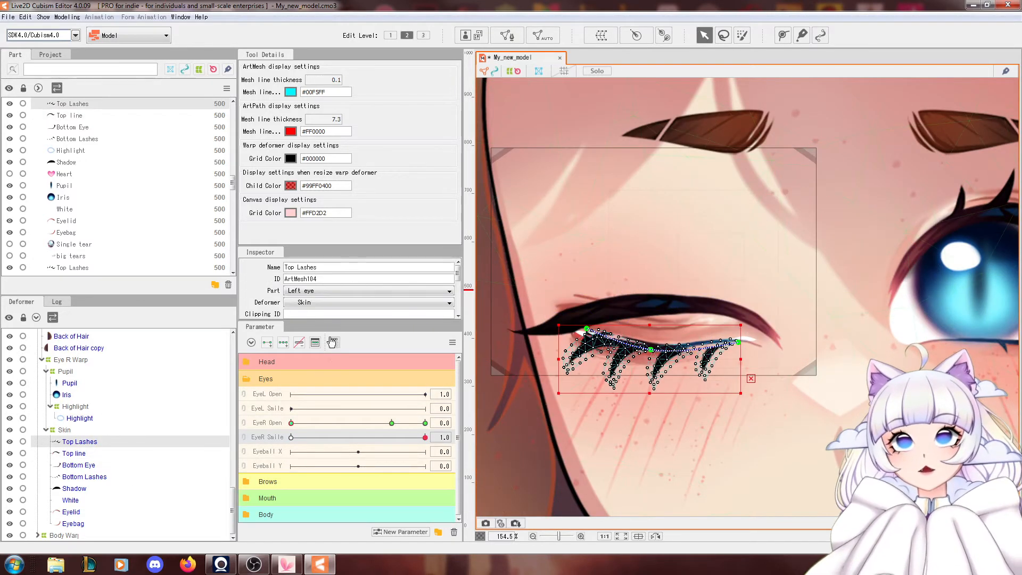
pyautogui.moveTo(650, 393); pyautogui.dragTo(662, 270)
pyautogui.moveTo(656, 310); pyautogui.dragTo(656, 299)
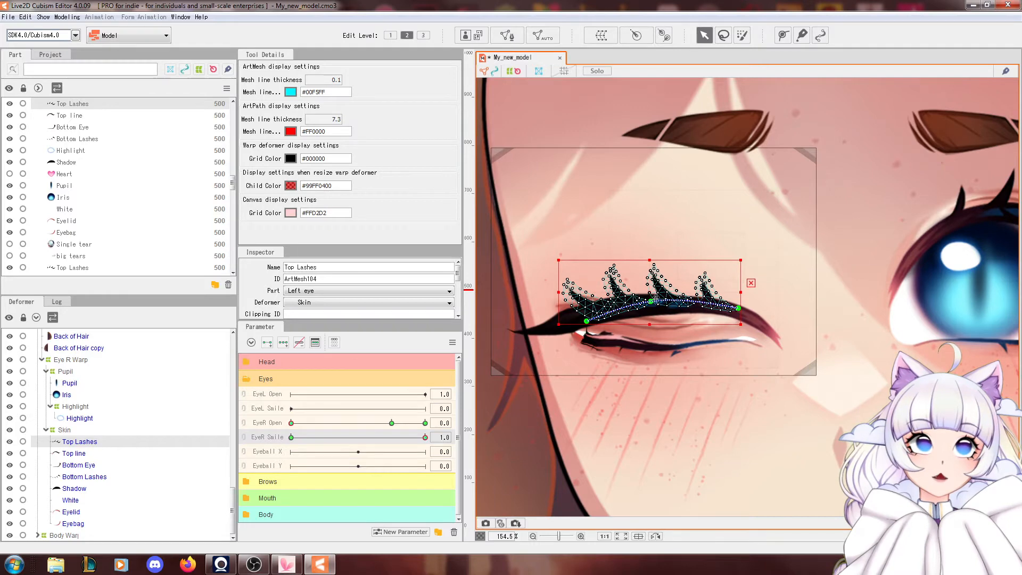
pyautogui.moveTo(308, 421); pyautogui.dragTo(252, 425)
pyautogui.moveTo(391, 438); pyautogui.dragTo(429, 439)
pyautogui.scroll(-5, 643, 262)
pyautogui.scroll(5, 651, 267)
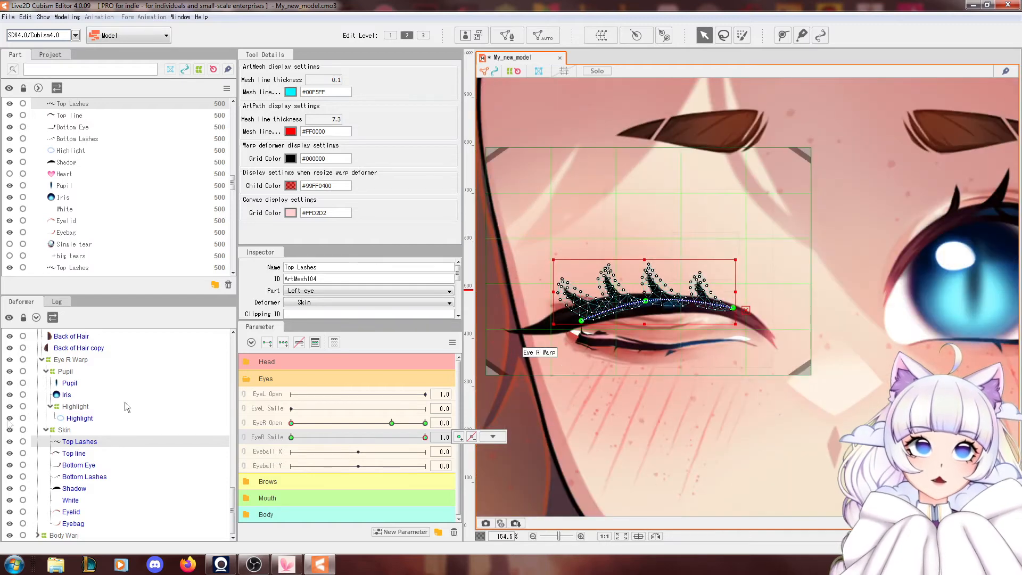
# Key the Bottom Eye on EyeR Smile, move it up under the arched Top line at 1.0, and fine-tune its inner path point.
pyautogui.click(79, 465)
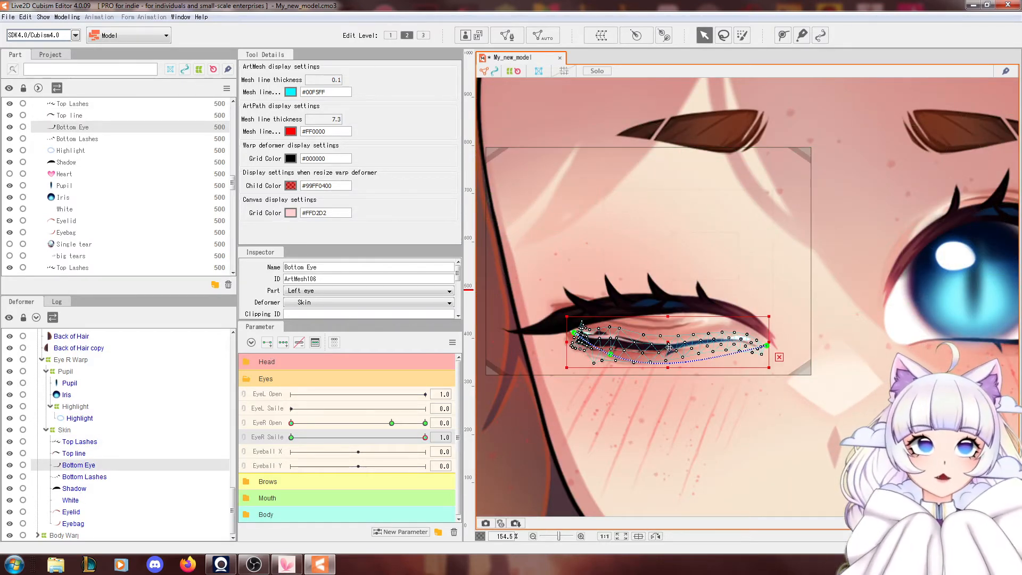
pyautogui.moveTo(669, 347); pyautogui.dragTo(611, 315)
pyautogui.moveTo(766, 322); pyautogui.dragTo(765, 327)
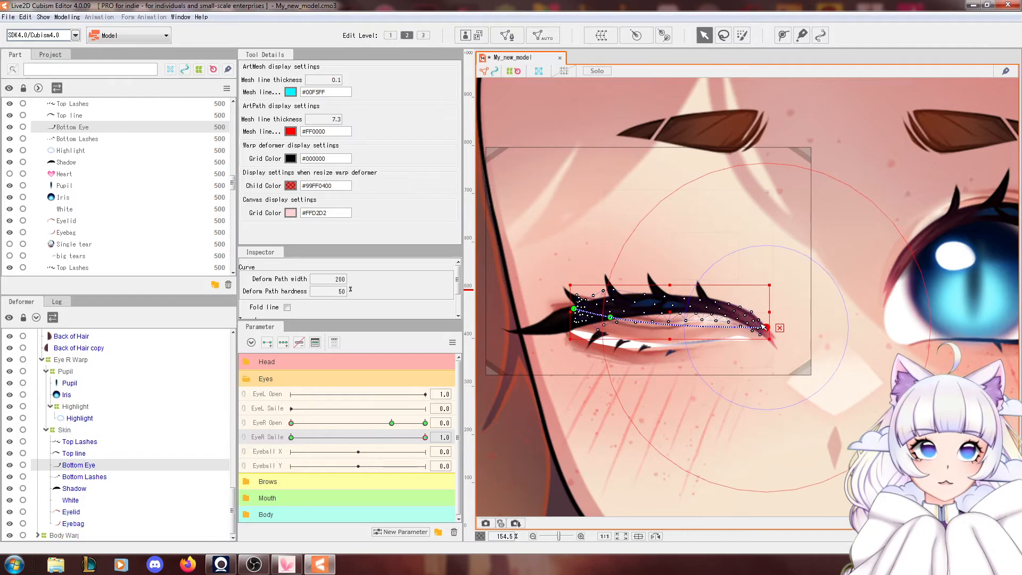
pyautogui.moveTo(298, 437); pyautogui.dragTo(425, 437)
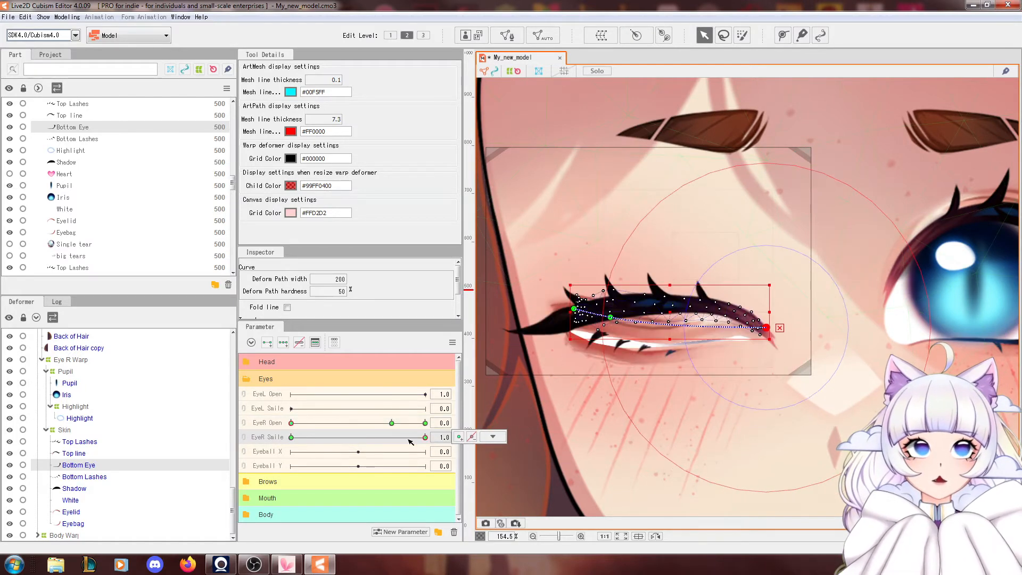
# Key the Bottom Lashes on EyeR Smile and move their path points up under the arched Top line at 1.0.
pyautogui.click(85, 476)
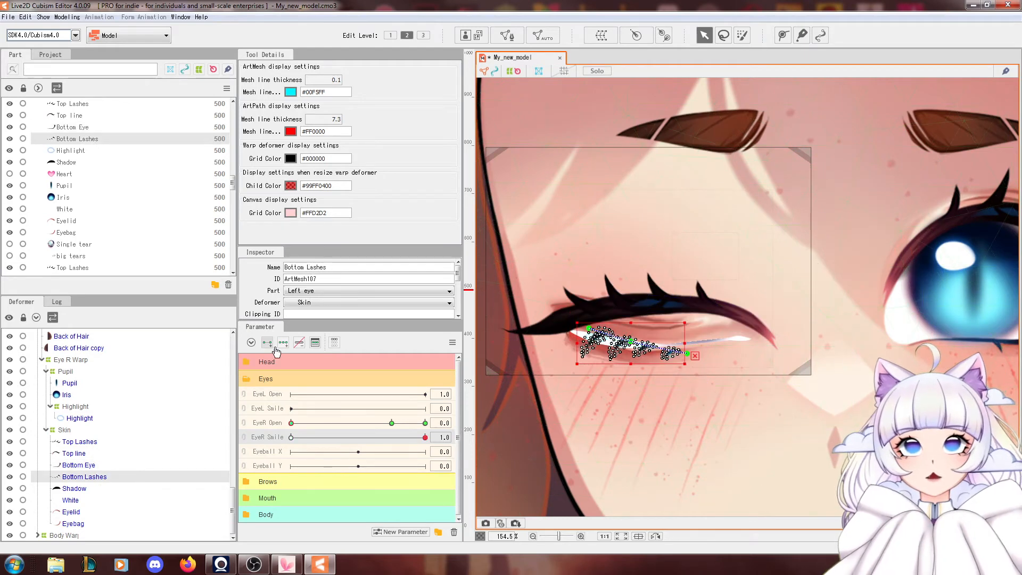
pyautogui.scroll(2, 664, 348)
pyautogui.moveTo(615, 343); pyautogui.dragTo(616, 286)
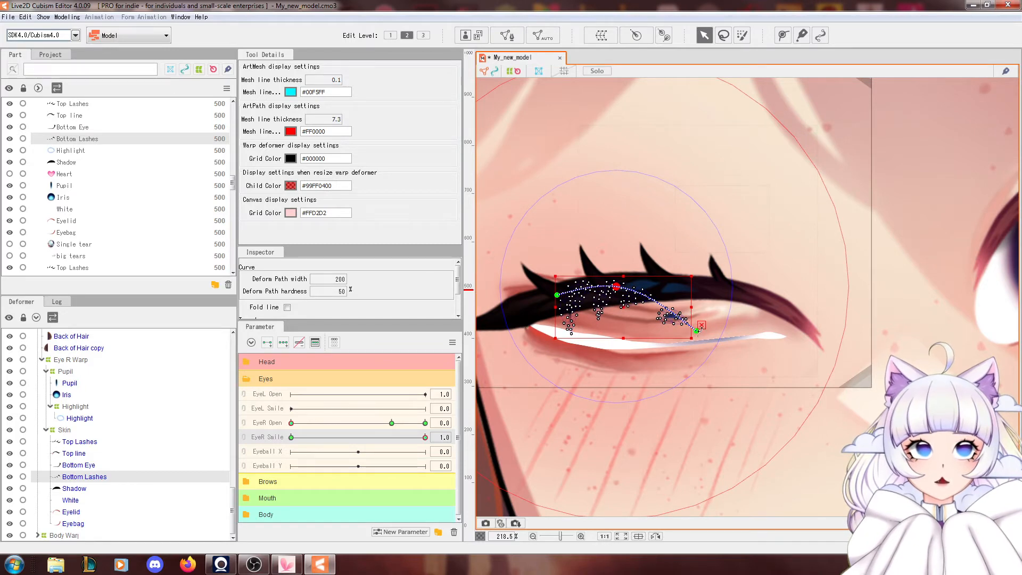
pyautogui.moveTo(703, 327); pyautogui.dragTo(709, 292)
pyautogui.click(618, 286)
pyautogui.moveTo(557, 295); pyautogui.dragTo(617, 285)
pyautogui.moveTo(694, 290); pyautogui.dragTo(694, 288)
# Fine-tune the Bottom Lashes' middle and inner path points at EyeR Smile 1.0, checking the motion on EyeR Open and EyeR Smile.
pyautogui.moveTo(304, 425)
pyautogui.mouseDown()
pyautogui.moveTo(366, 420)
pyautogui.moveTo(290, 419)
pyautogui.mouseUp()
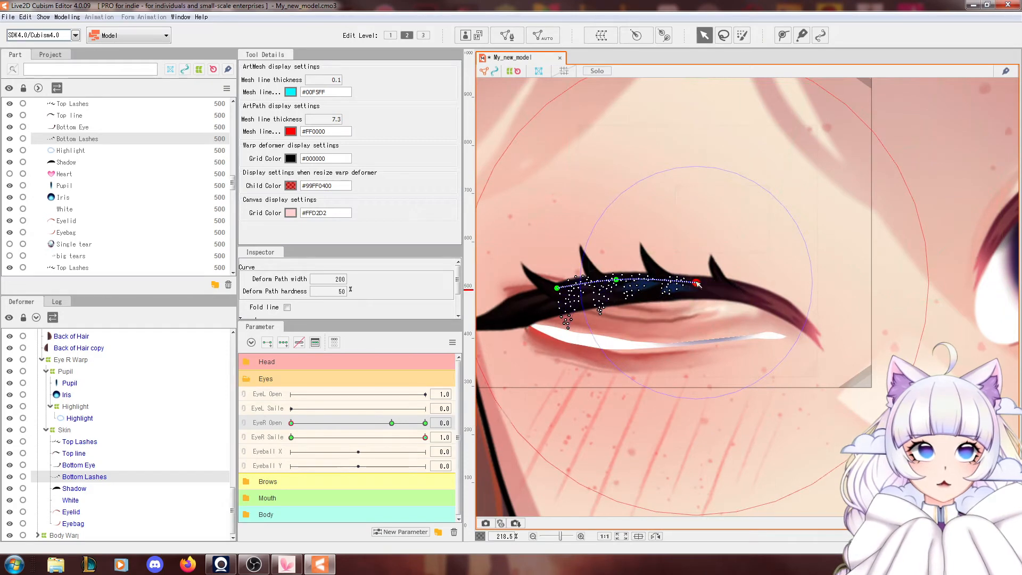
pyautogui.moveTo(696, 283); pyautogui.dragTo(696, 291)
pyautogui.moveTo(616, 280); pyautogui.dragTo(616, 284)
pyautogui.moveTo(321, 422); pyautogui.dragTo(272, 425)
pyautogui.moveTo(343, 437); pyautogui.dragTo(449, 428)
pyautogui.moveTo(306, 420)
pyautogui.mouseDown()
pyautogui.moveTo(373, 423)
pyautogui.moveTo(316, 422)
pyautogui.mouseUp()
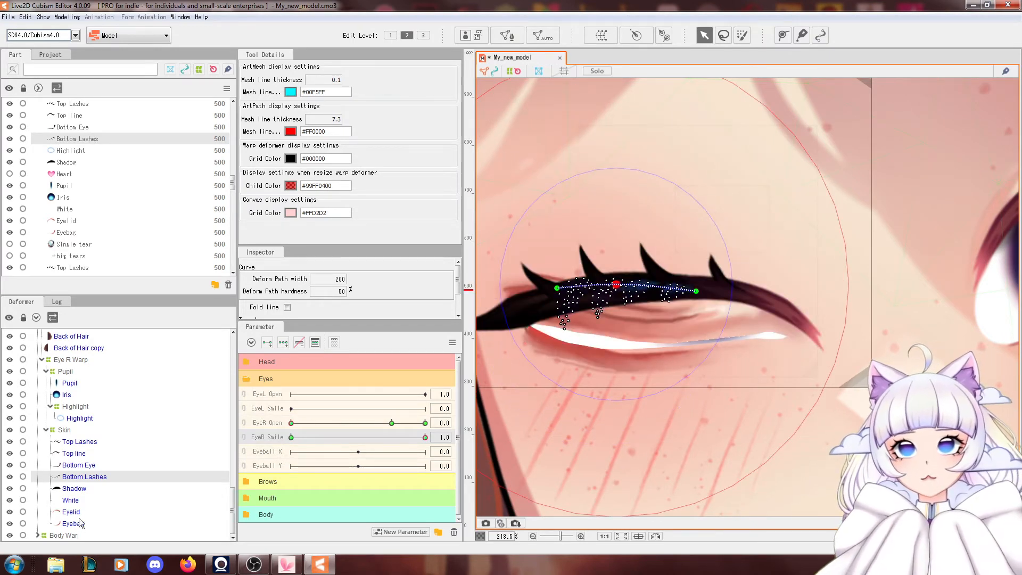
# Key the White on EyeR Smile, raise its middle path point at 1.0 and lower its outer end onto the Top line.
pyautogui.click(74, 500)
pyautogui.click(268, 342)
pyautogui.moveTo(381, 436); pyautogui.dragTo(429, 437)
pyautogui.moveTo(660, 344); pyautogui.dragTo(695, 298)
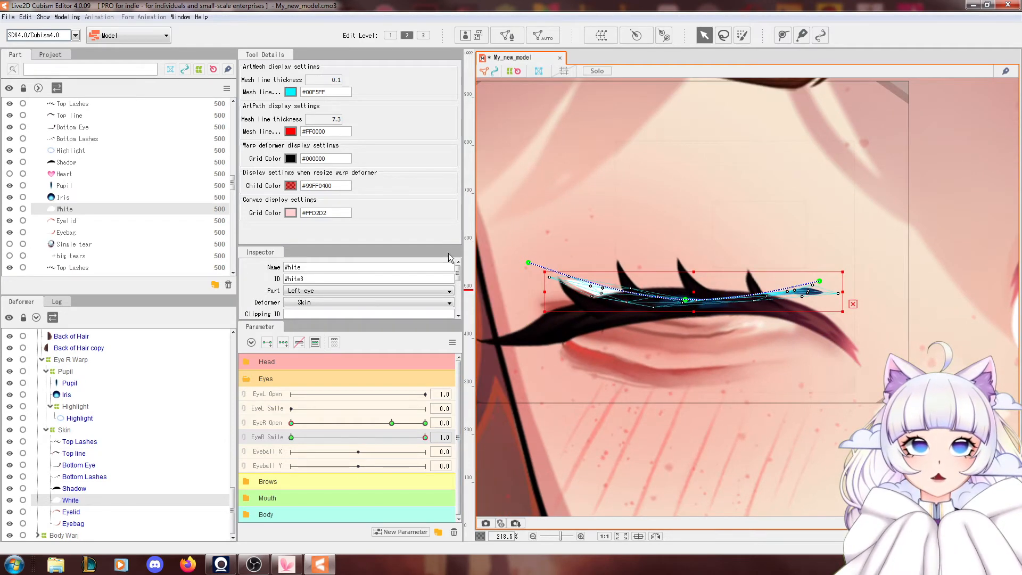
pyautogui.moveTo(528, 263); pyautogui.dragTo(528, 330)
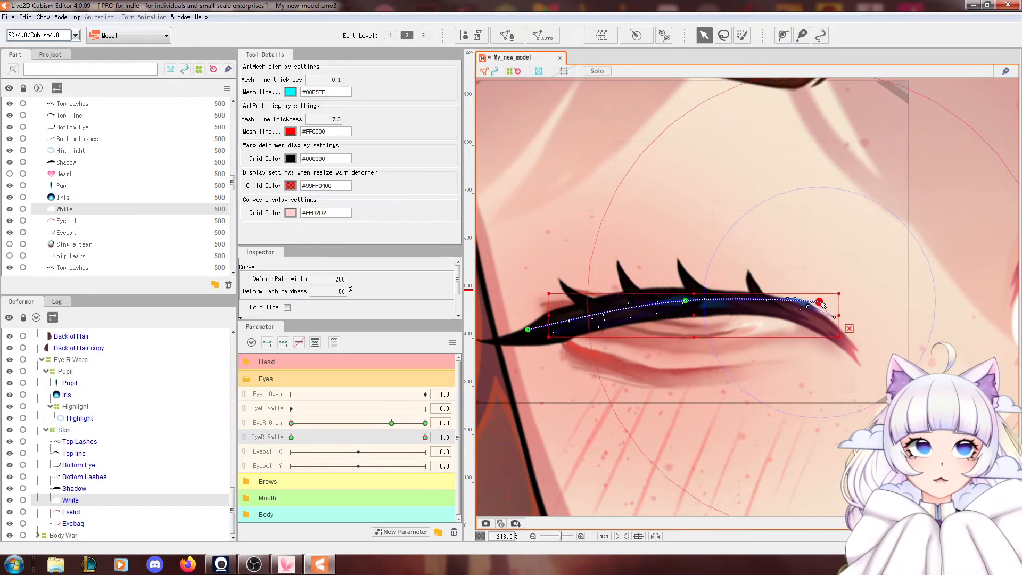
# Pull the White's end path points inside the arched Top line at EyeR Smile 1.0, checking the motion on EyeR Open.
pyautogui.moveTo(292, 424)
pyautogui.mouseDown()
pyautogui.moveTo(331, 423)
pyautogui.moveTo(291, 423)
pyautogui.mouseUp()
pyautogui.moveTo(527, 330); pyautogui.dragTo(563, 319)
pyautogui.click(688, 299)
pyautogui.moveTo(291, 424); pyautogui.dragTo(229, 437)
pyautogui.click(698, 326)
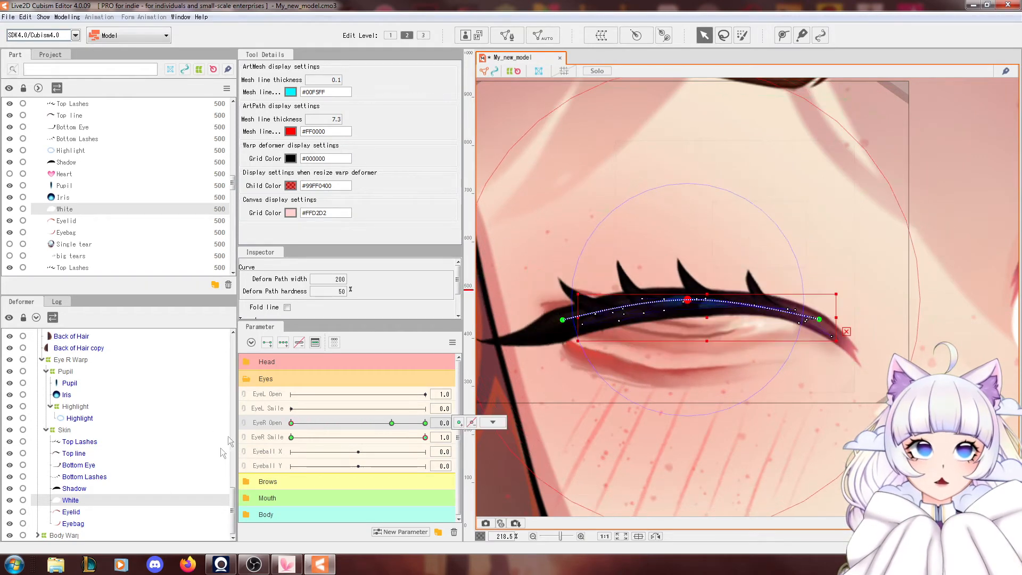
# Key the Eyelid on EyeR Smile, arch it above the Top line at 1.0 by raising its middle path point, and check the motion.
pyautogui.click(53, 512)
pyautogui.click(292, 437)
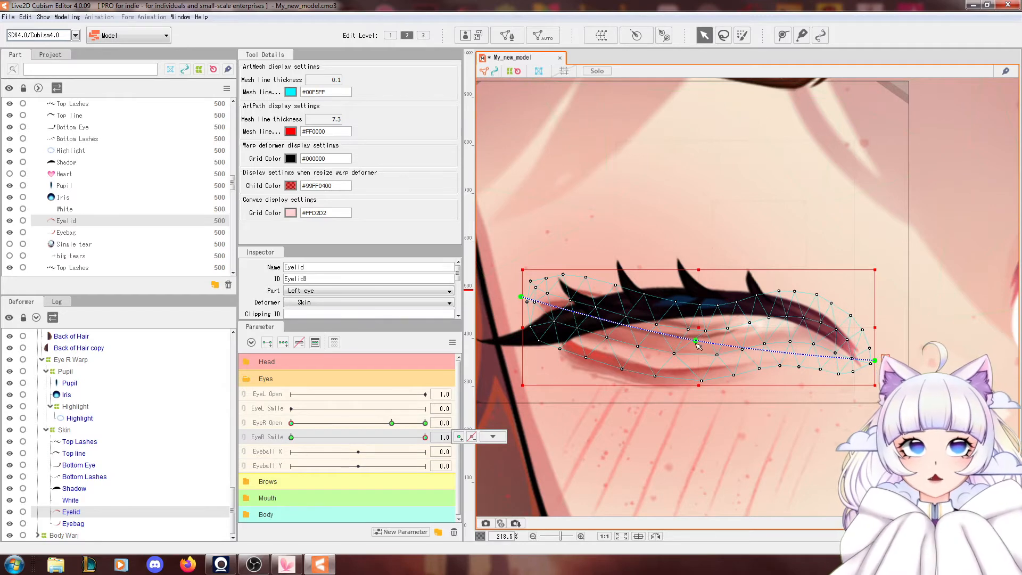
pyautogui.moveTo(697, 341); pyautogui.dragTo(697, 274)
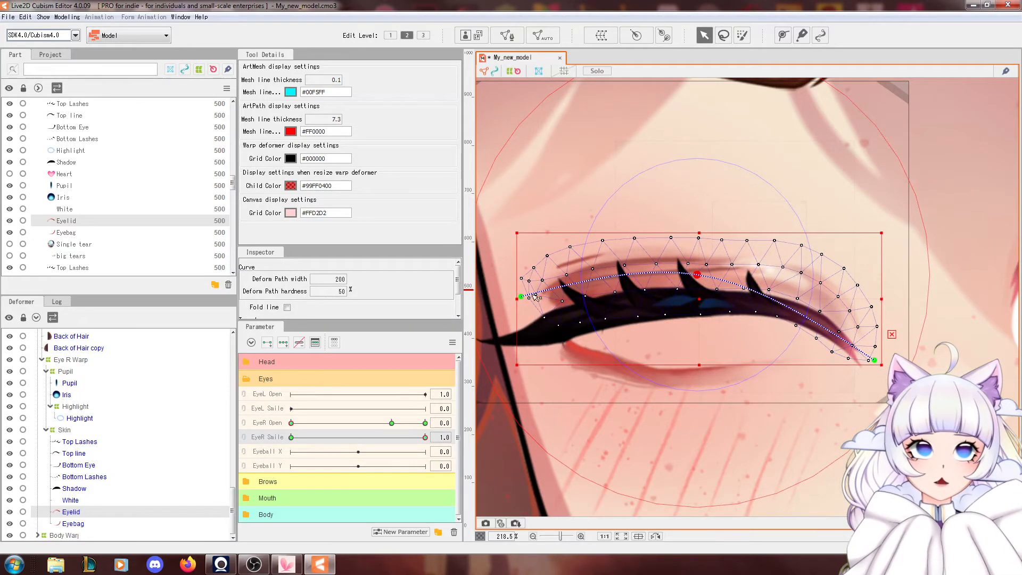
pyautogui.moveTo(291, 424)
pyautogui.mouseDown()
pyautogui.moveTo(339, 424)
pyautogui.moveTo(285, 425)
pyautogui.mouseUp()
# Key the Eyebag on EyeR Smile and raise its middle and inner path points toward the lash line at 1.0.
pyautogui.click(73, 523)
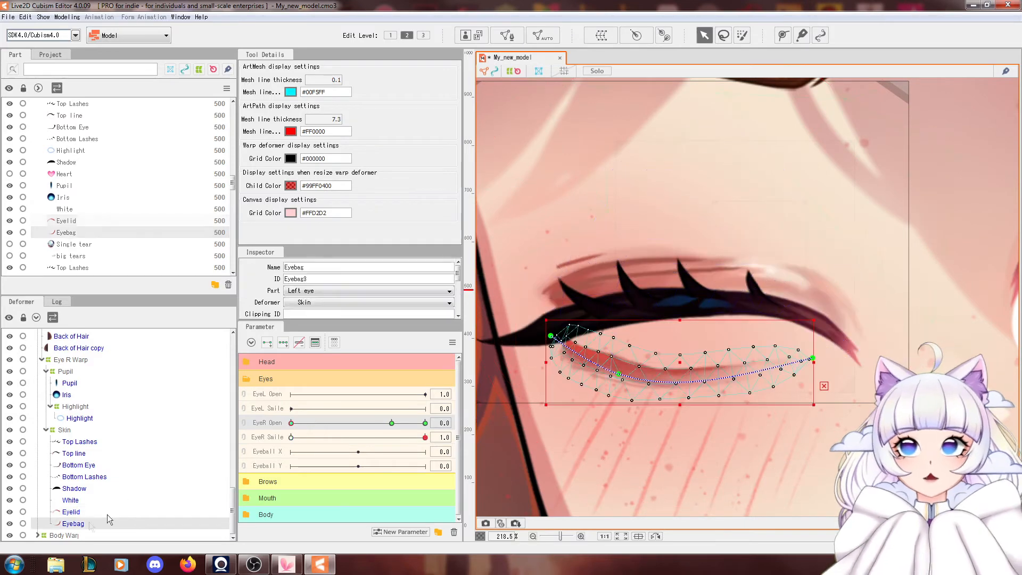
pyautogui.click(269, 437)
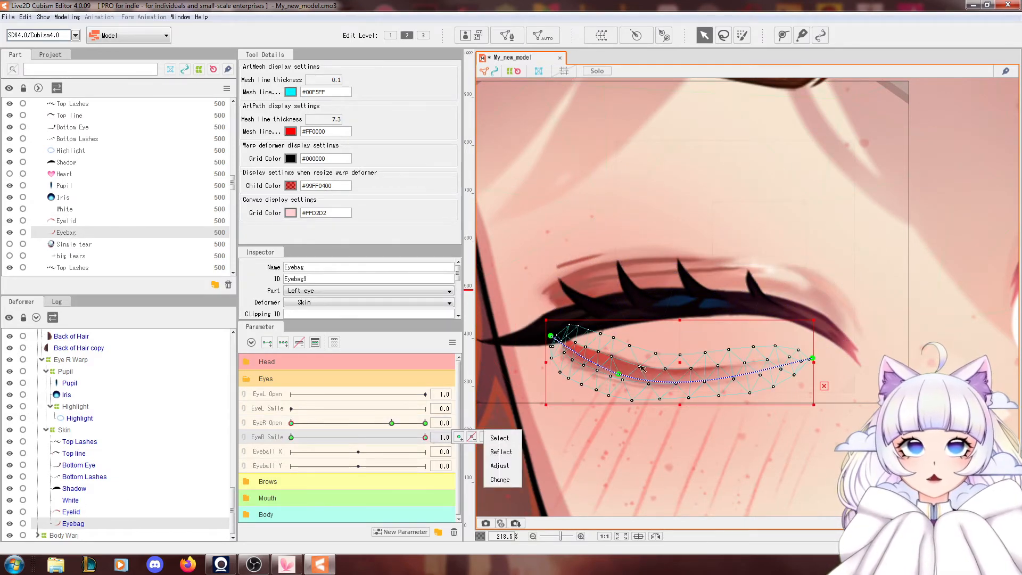
pyautogui.moveTo(617, 373); pyautogui.dragTo(617, 334)
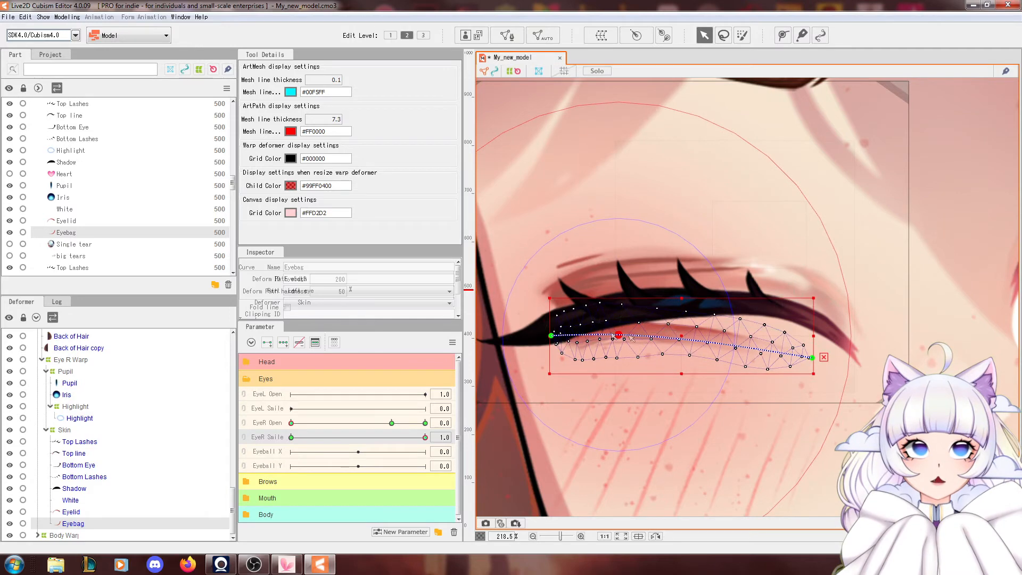
pyautogui.moveTo(812, 359); pyautogui.dragTo(811, 324)
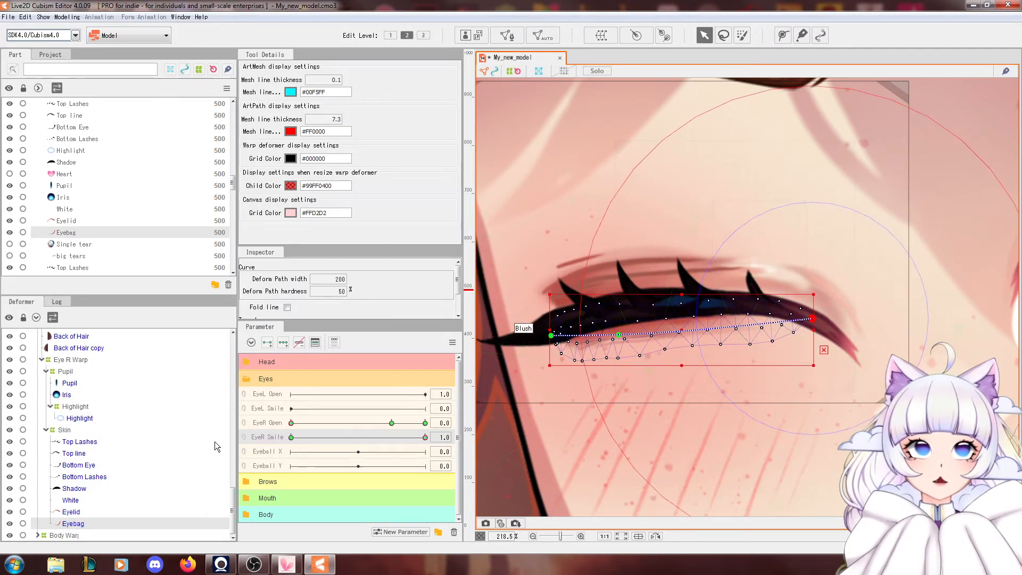
pyautogui.moveTo(292, 423)
pyautogui.mouseDown()
pyautogui.moveTo(370, 425)
pyautogui.moveTo(291, 423)
pyautogui.mouseUp()
# Move the Eyebag's outer end inward and raise its middle path point at EyeR Smile 1.0, checking the motion on EyeR Open.
pyautogui.moveTo(551, 336); pyautogui.dragTo(621, 331)
pyautogui.moveTo(292, 423); pyautogui.dragTo(225, 408)
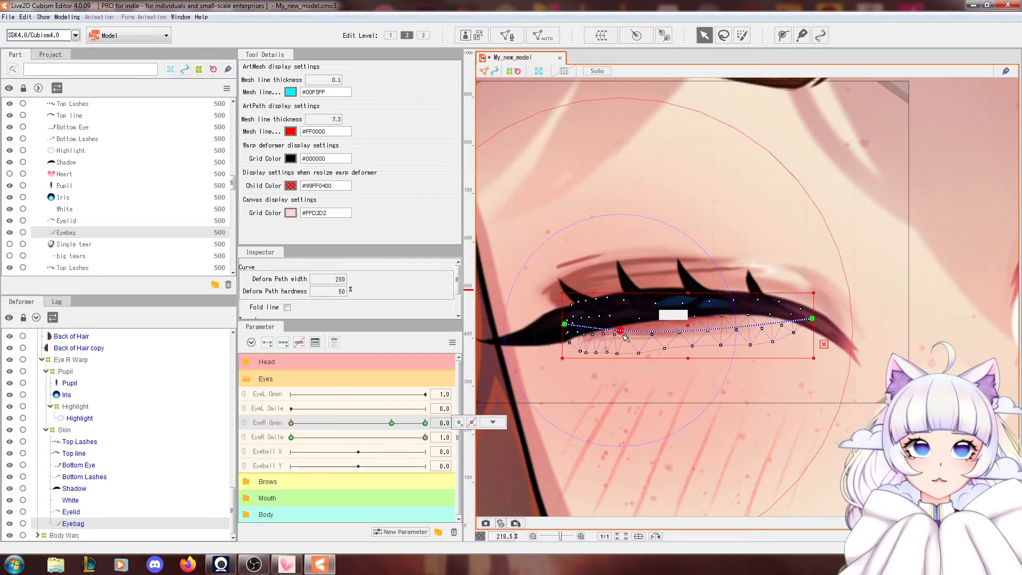
pyautogui.moveTo(624, 334); pyautogui.dragTo(624, 322)
pyautogui.moveTo(318, 421); pyautogui.dragTo(287, 415)
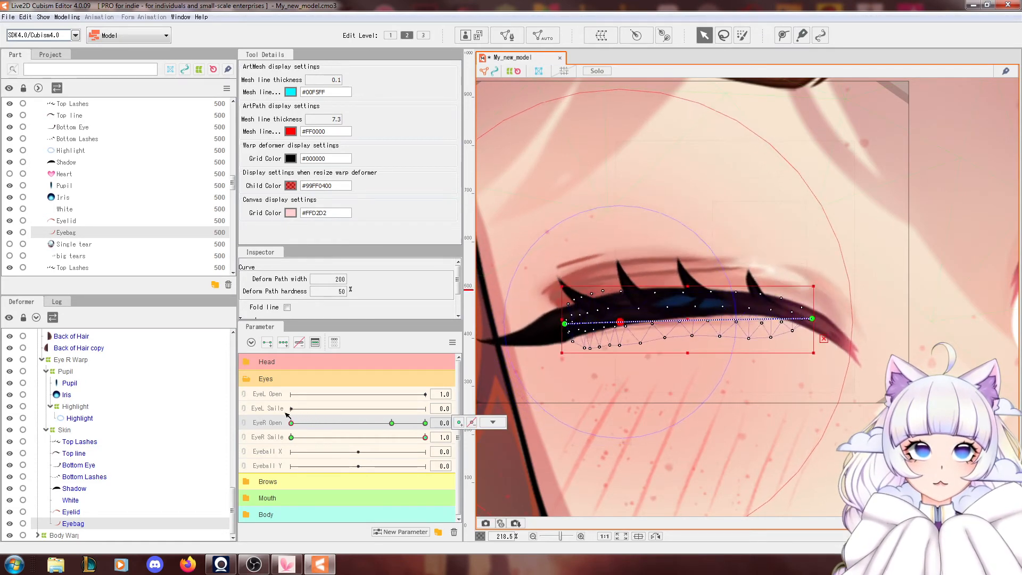
# Raise the White's outer path point inside the Top line at EyeR Smile 1.0, check the motion, and save the model.
pyautogui.click(70, 500)
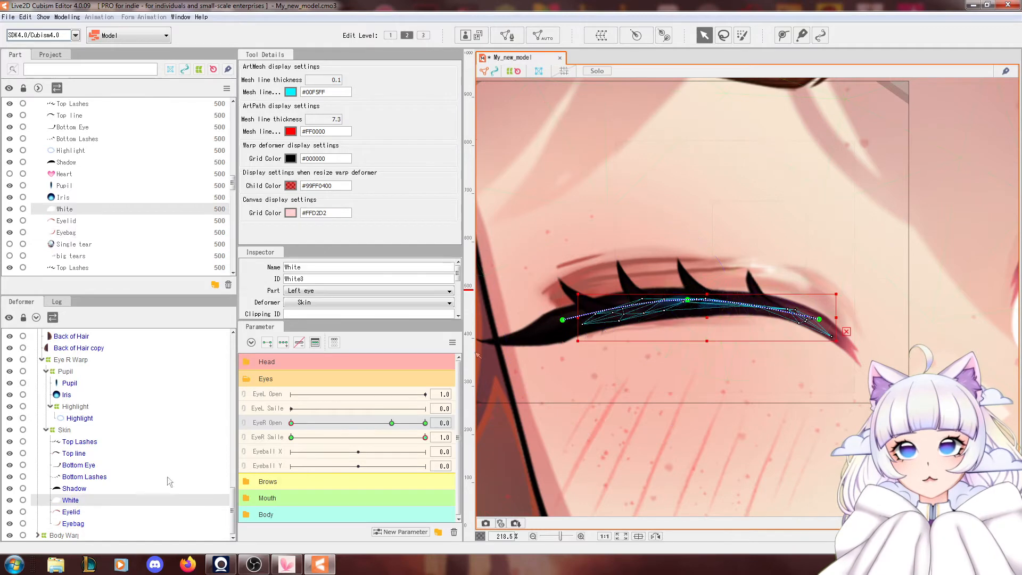
pyautogui.scroll(2, 638, 297)
pyautogui.moveTo(531, 335); pyautogui.dragTo(532, 312)
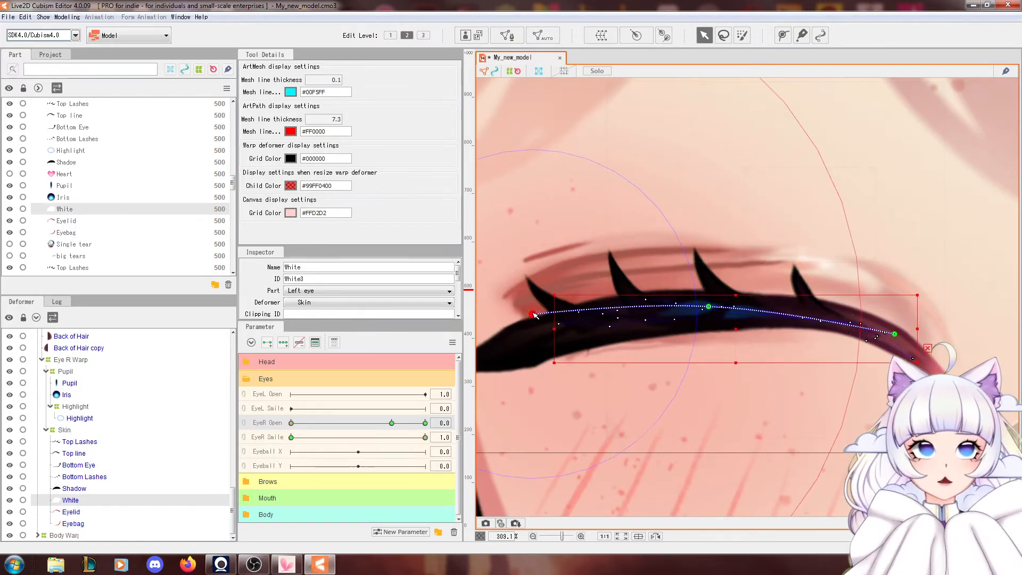
pyautogui.moveTo(292, 422)
pyautogui.mouseDown()
pyautogui.moveTo(339, 424)
pyautogui.moveTo(292, 420)
pyautogui.mouseUp()
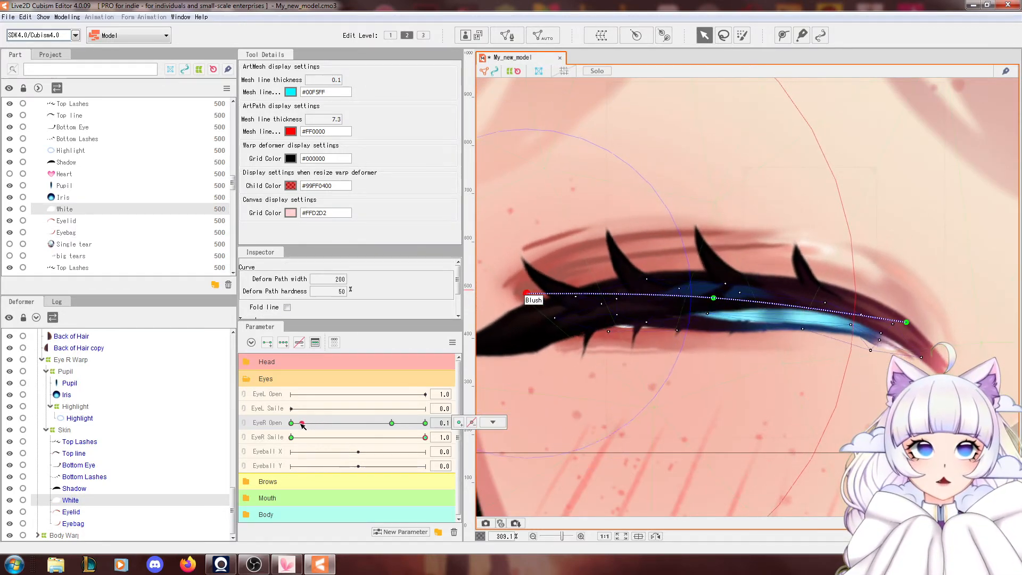
pyautogui.click(642, 321)
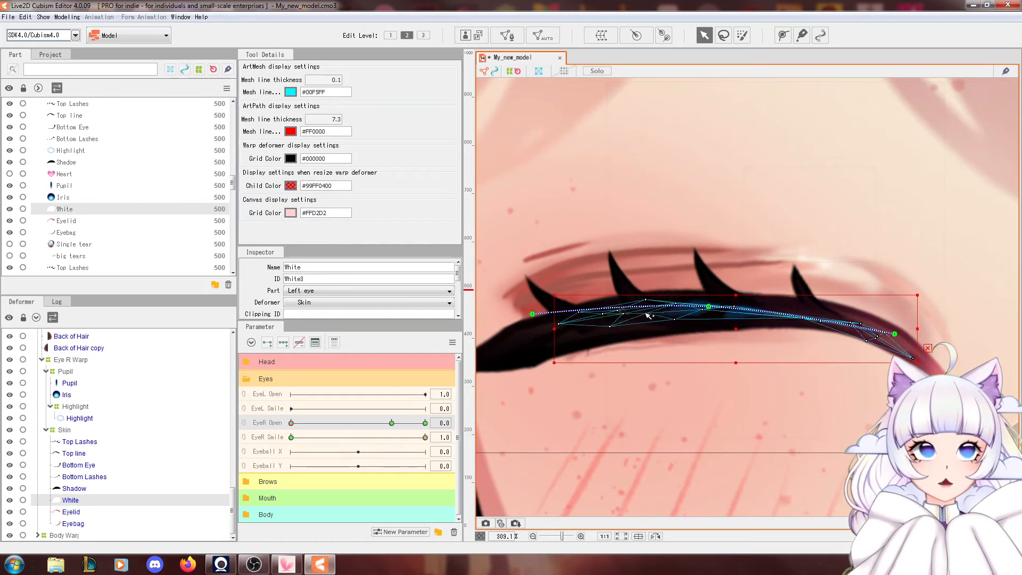
pyautogui.scroll(-5, 627, 321)
pyautogui.moveTo(292, 422)
pyautogui.mouseDown()
pyautogui.moveTo(354, 423)
pyautogui.moveTo(292, 424)
pyautogui.mouseUp()
pyautogui.hotkey('ctrl', 's')
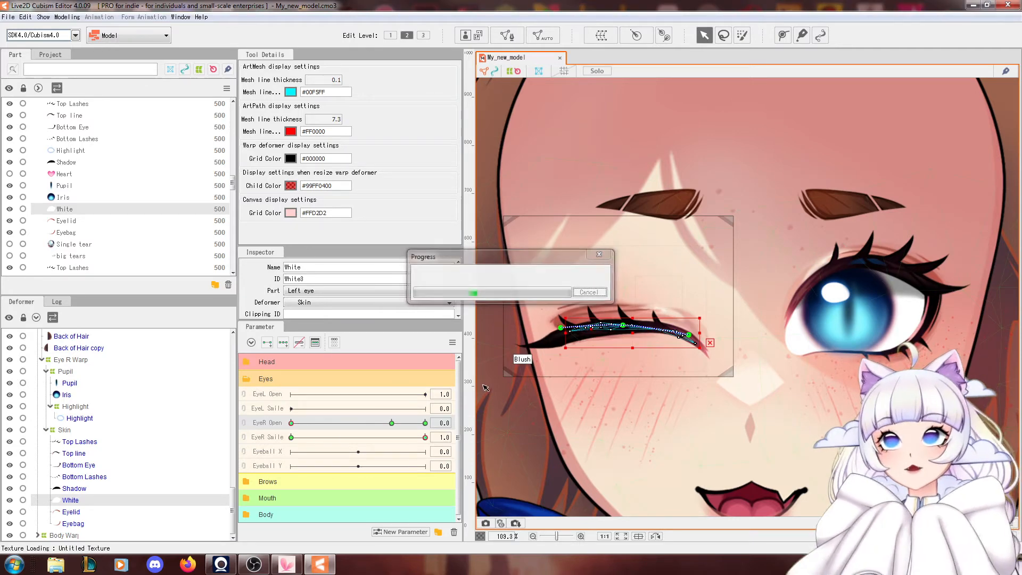
# Reset all parameters to their defaults and examine the right eye's closing on EyeR Open with EyeR Smile at 1.0.
pyautogui.click(452, 343)
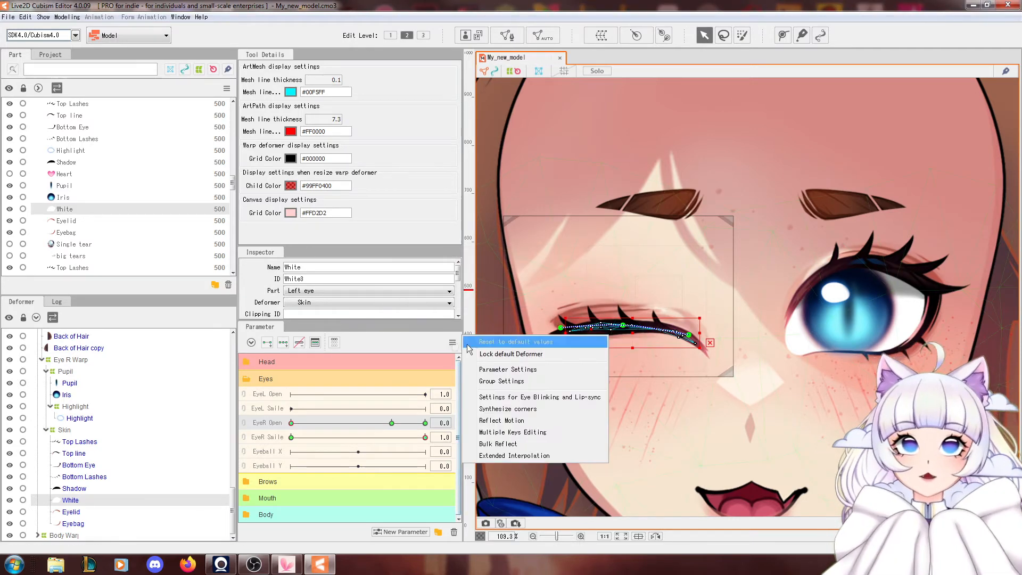
pyautogui.click(506, 342)
pyautogui.scroll(-5, 532, 343)
pyautogui.click(604, 349)
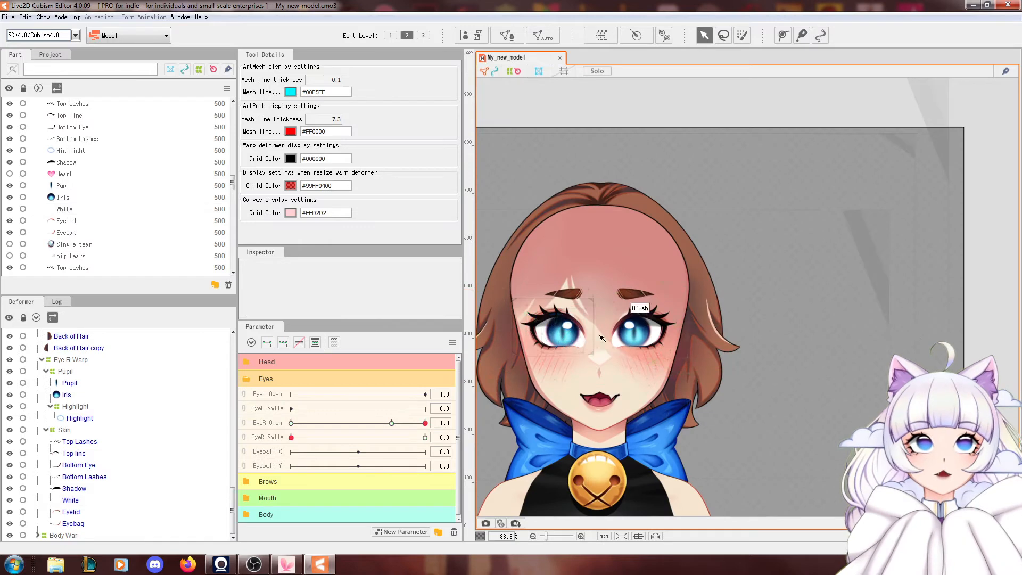
pyautogui.scroll(2, 557, 352)
pyautogui.moveTo(557, 352); pyautogui.dragTo(644, 353)
pyautogui.moveTo(418, 422)
pyautogui.mouseDown()
pyautogui.moveTo(291, 423)
pyautogui.moveTo(306, 438)
pyautogui.moveTo(425, 437)
pyautogui.mouseUp()
pyautogui.click(492, 437)
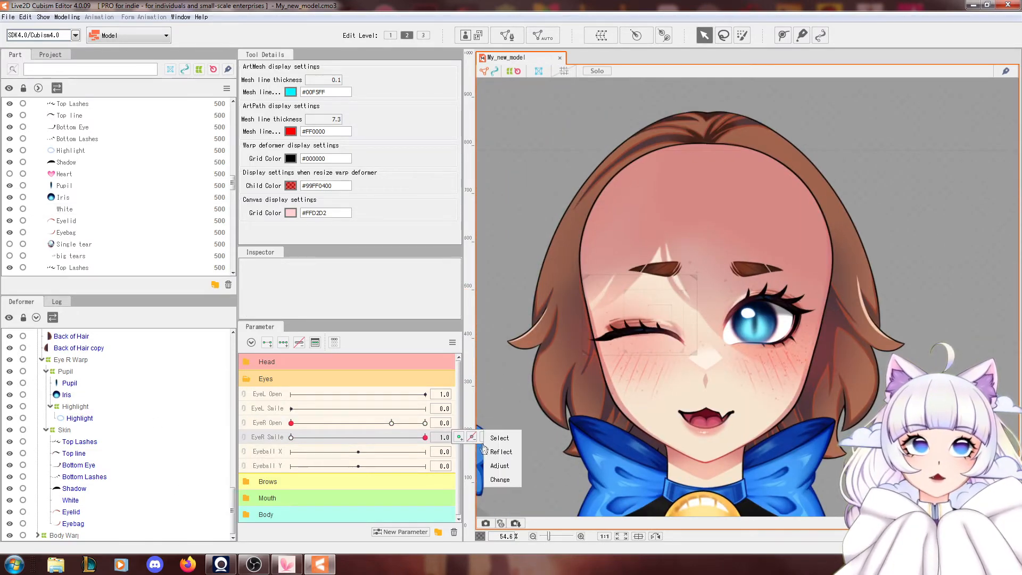
pyautogui.moveTo(298, 423); pyautogui.dragTo(239, 449)
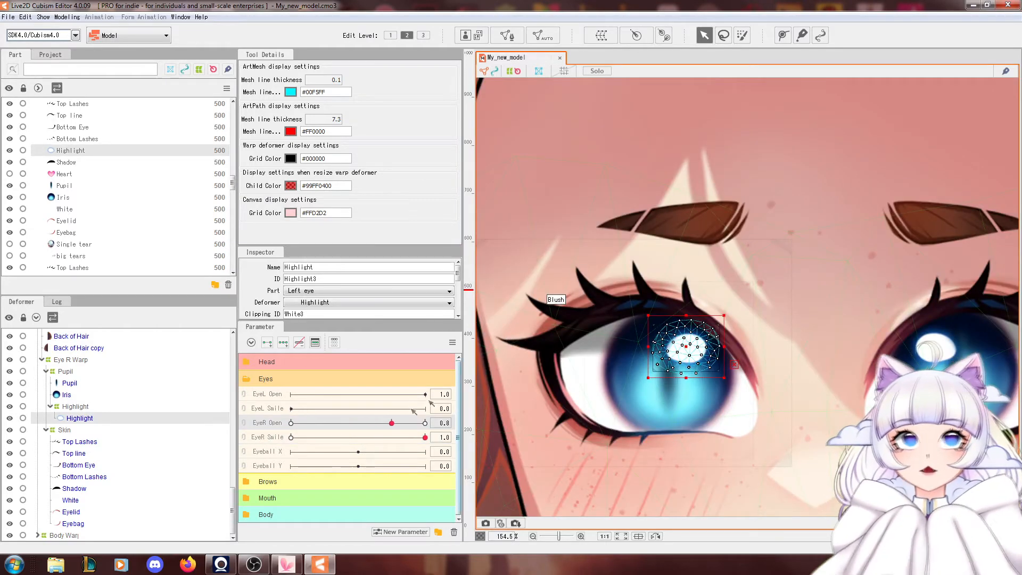
# Lower the Highlight mesh to the closed eye line at EyeR Open 0.0, and raise it slightly for EyeR Smile 1.0.
pyautogui.moveTo(373, 439); pyautogui.dragTo(215, 434)
pyautogui.moveTo(404, 425); pyautogui.dragTo(385, 441)
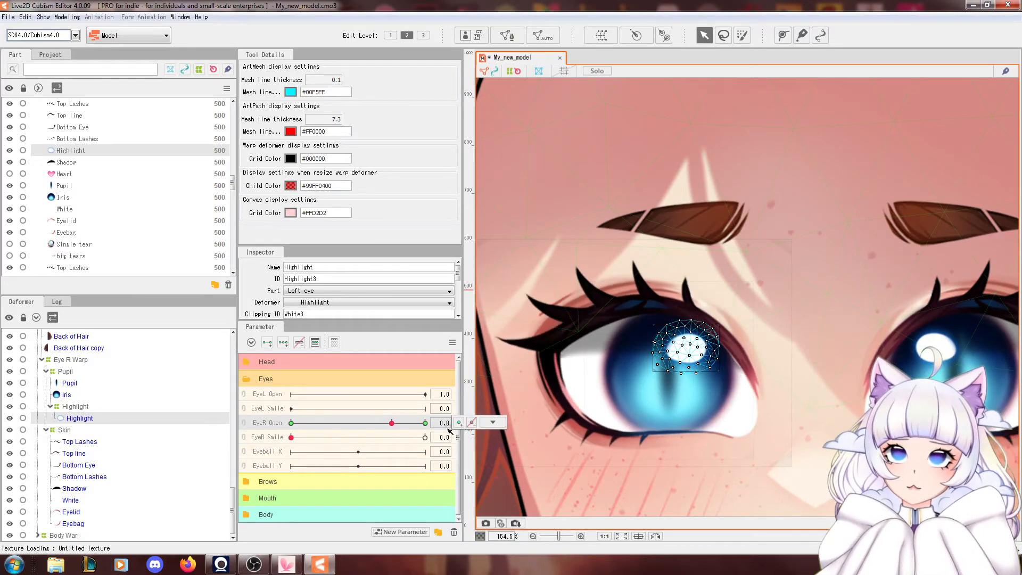
pyautogui.moveTo(392, 422); pyautogui.dragTo(291, 424)
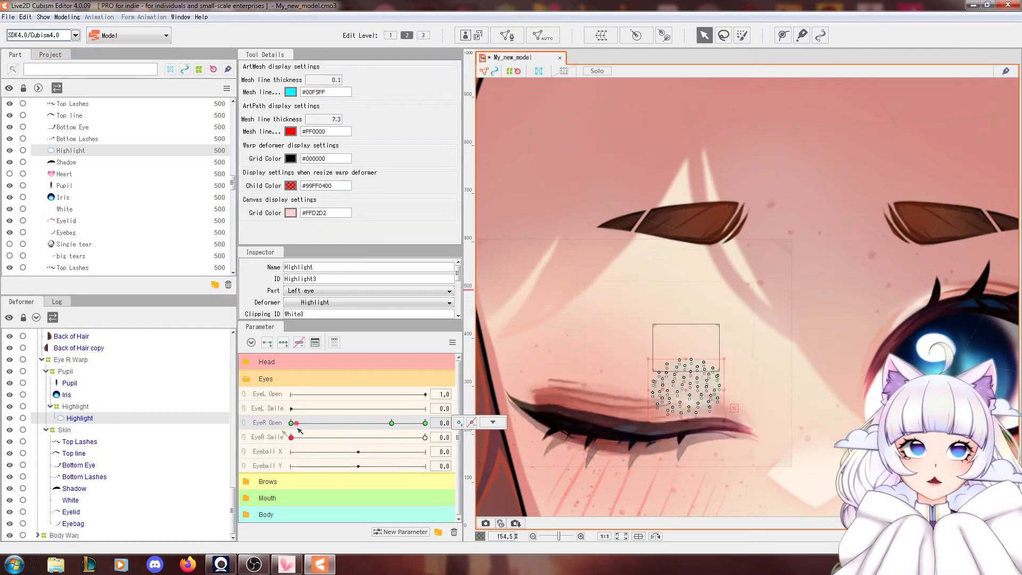
pyautogui.moveTo(404, 415); pyautogui.dragTo(210, 418)
pyautogui.moveTo(291, 437); pyautogui.dragTo(479, 438)
pyautogui.moveTo(690, 395); pyautogui.dragTo(686, 379)
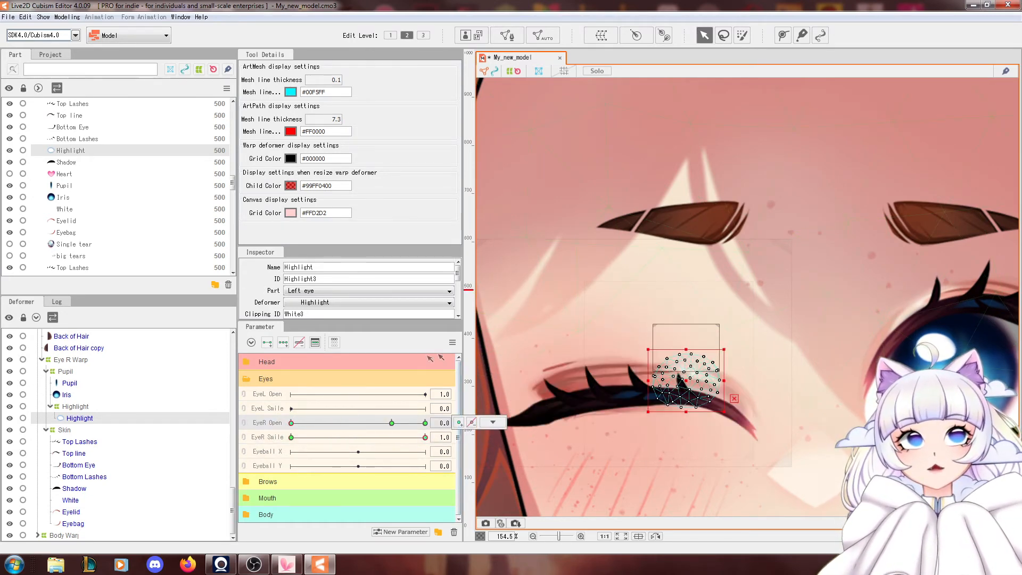
# Undo the last four changes.
pyautogui.hotkey('ctrl', 'z')
pyautogui.hotkey('ctrl', 'z')
pyautogui.hotkey('ctrl', 'z')
pyautogui.hotkey('ctrl', 'z')
# Lower the Shadow mesh at EyeR Open 0.0, raise it for EyeR Smile 1.0, and reset the parameters to their default values.
pyautogui.click(392, 423)
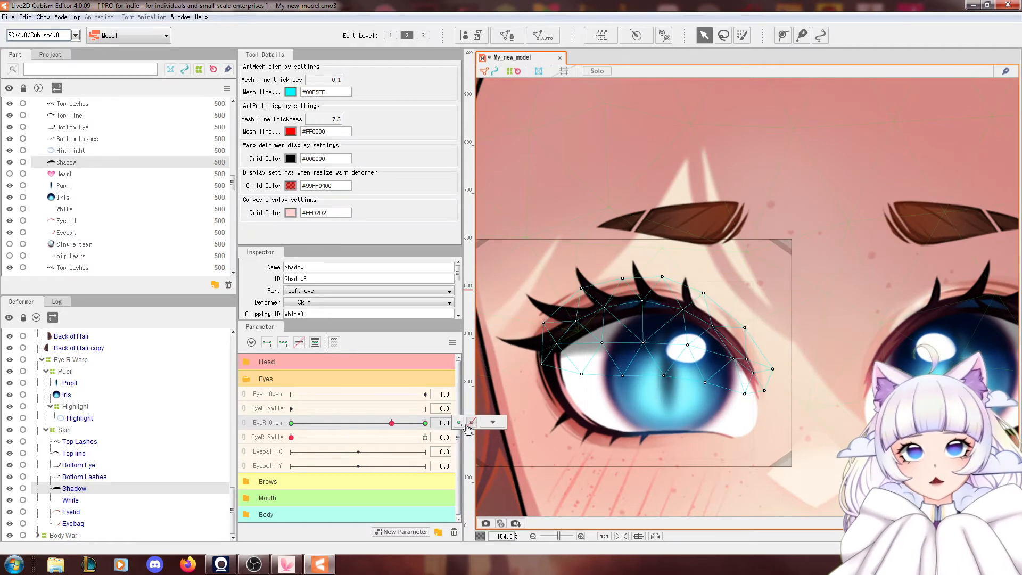
pyautogui.click(292, 423)
pyautogui.moveTo(659, 340); pyautogui.dragTo(659, 392)
pyautogui.moveTo(291, 423)
pyautogui.mouseDown()
pyautogui.moveTo(394, 422)
pyautogui.moveTo(291, 422)
pyautogui.mouseUp()
pyautogui.click(425, 437)
pyautogui.moveTo(664, 401); pyautogui.dragTo(664, 374)
pyautogui.moveTo(291, 423); pyautogui.dragTo(374, 420)
pyautogui.click(453, 345)
pyautogui.click(478, 342)
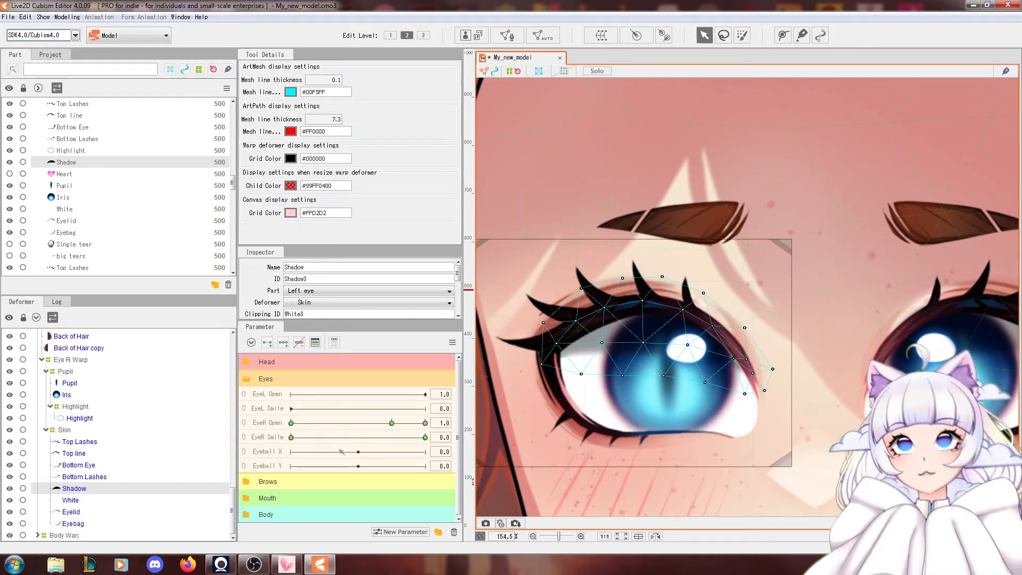
# Set EyeR Smile to 1.0 and EyeR Open to 0.8, and select the Highlight mesh under Eye R Warp.
pyautogui.click(424, 438)
pyautogui.moveTo(392, 423)
pyautogui.mouseDown()
pyautogui.moveTo(335, 413)
pyautogui.moveTo(403, 426)
pyautogui.mouseUp()
pyautogui.click(79, 418)
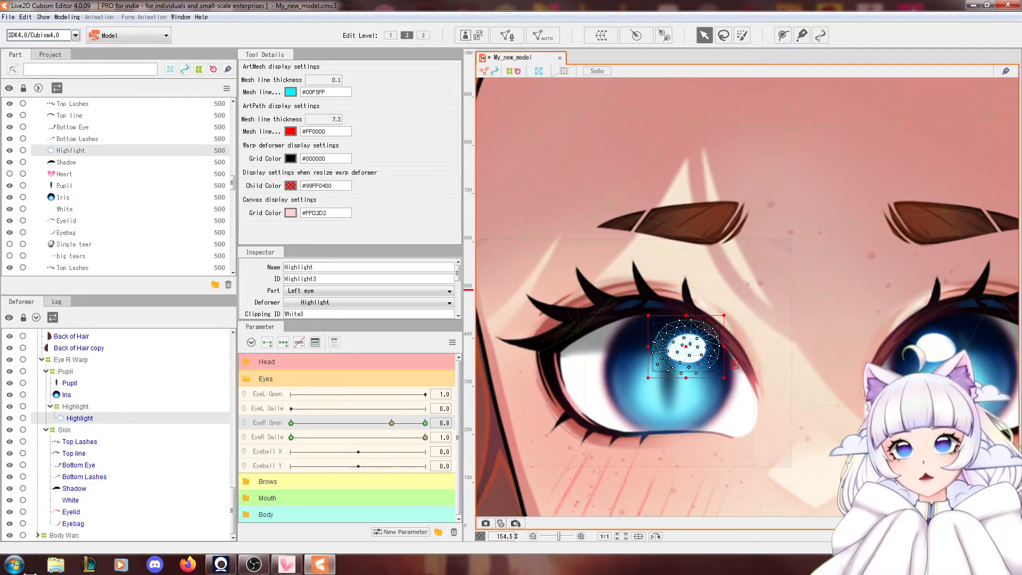
pyautogui.keyDown('ctrl'); pyautogui.click(72, 450); pyautogui.keyUp('ctrl')
pyautogui.click(126, 443)
pyautogui.click(103, 417)
pyautogui.keyDown('ctrl'); pyautogui.click(88, 444); pyautogui.keyUp('ctrl')
pyautogui.click(79, 418)
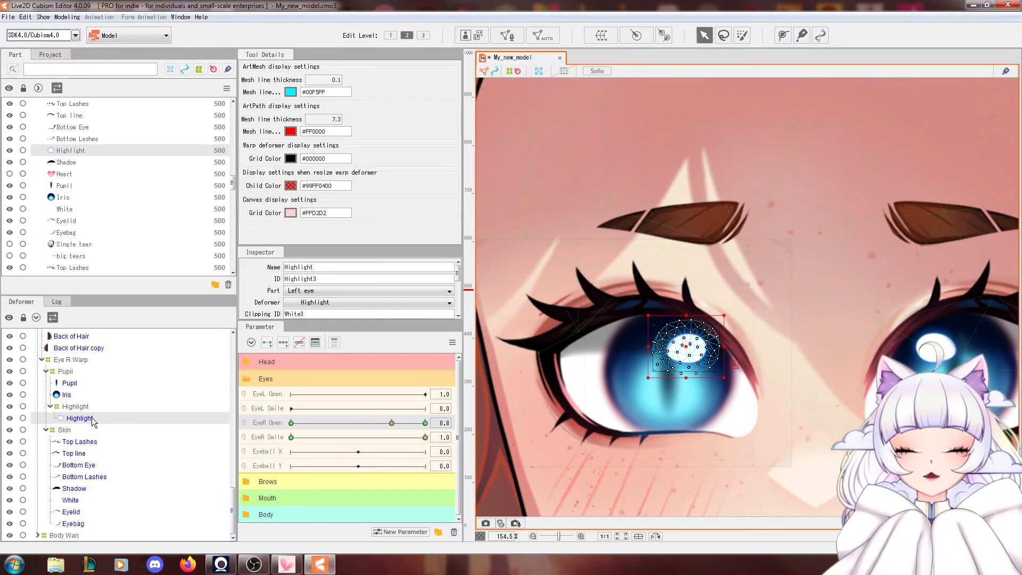
# Add all meshes of the Skin warp, from Top Lashes through Eyebag, to the Highlight selection.
pyautogui.keyDown('ctrl'); pyautogui.click(94, 443); pyautogui.keyUp('ctrl')
pyautogui.keyDown('ctrl'); pyautogui.click(97, 454); pyautogui.keyUp('ctrl')
pyautogui.keyDown('ctrl'); pyautogui.click(98, 464); pyautogui.keyUp('ctrl')
pyautogui.keyDown('ctrl'); pyautogui.click(98, 476); pyautogui.keyUp('ctrl')
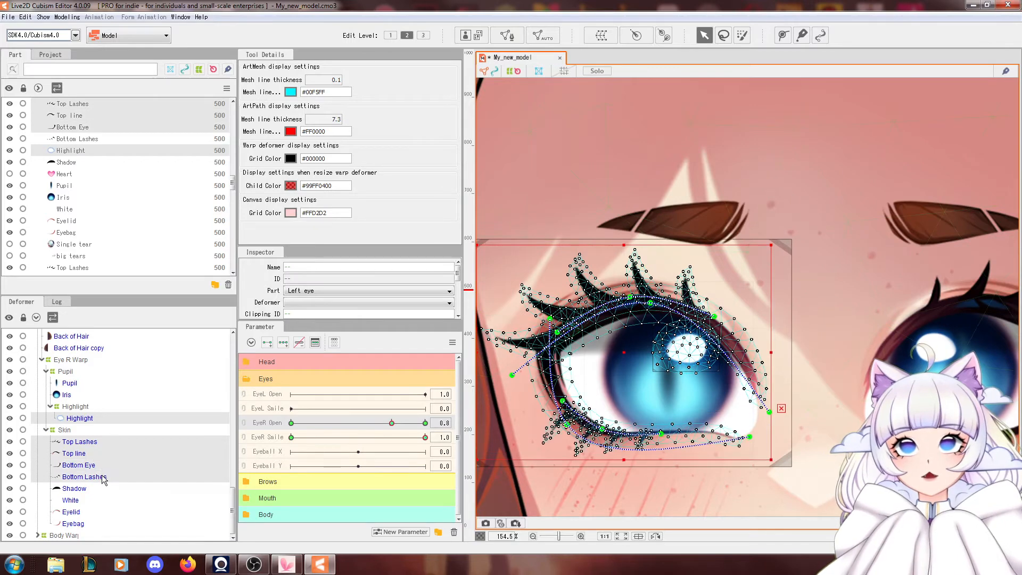
pyautogui.keyDown('ctrl'); pyautogui.click(101, 488); pyautogui.keyUp('ctrl')
pyautogui.keyDown('ctrl'); pyautogui.click(99, 500); pyautogui.keyUp('ctrl')
pyautogui.keyDown('ctrl'); pyautogui.click(88, 511); pyautogui.keyUp('ctrl')
pyautogui.keyDown('ctrl'); pyautogui.click(84, 524); pyautogui.keyUp('ctrl')
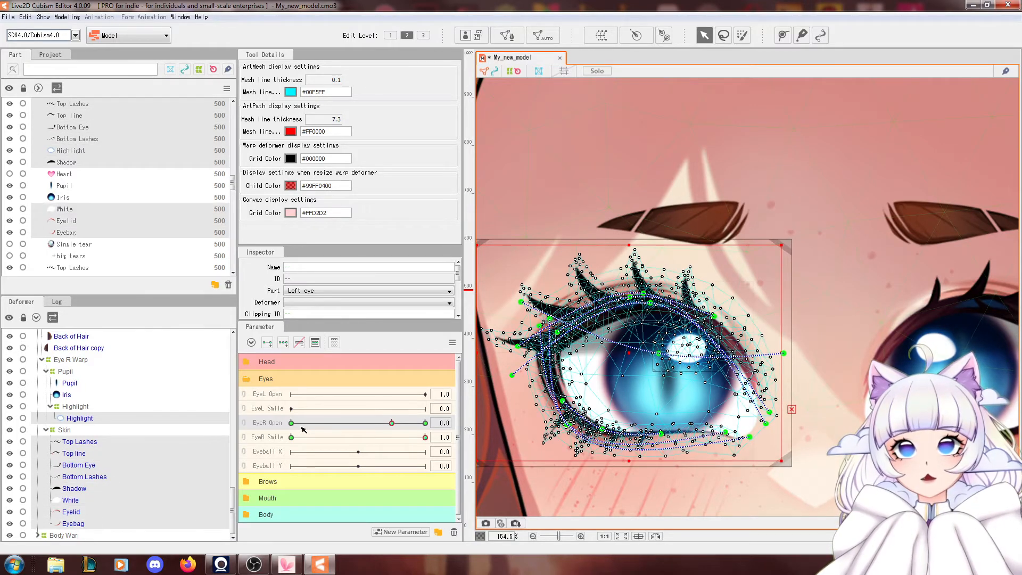
# With EyeR Smile at 1.0, copy the selected meshes' shape at EyeR Open 0.6 onto the 0.8 and 1.0 keys.
pyautogui.click(425, 437)
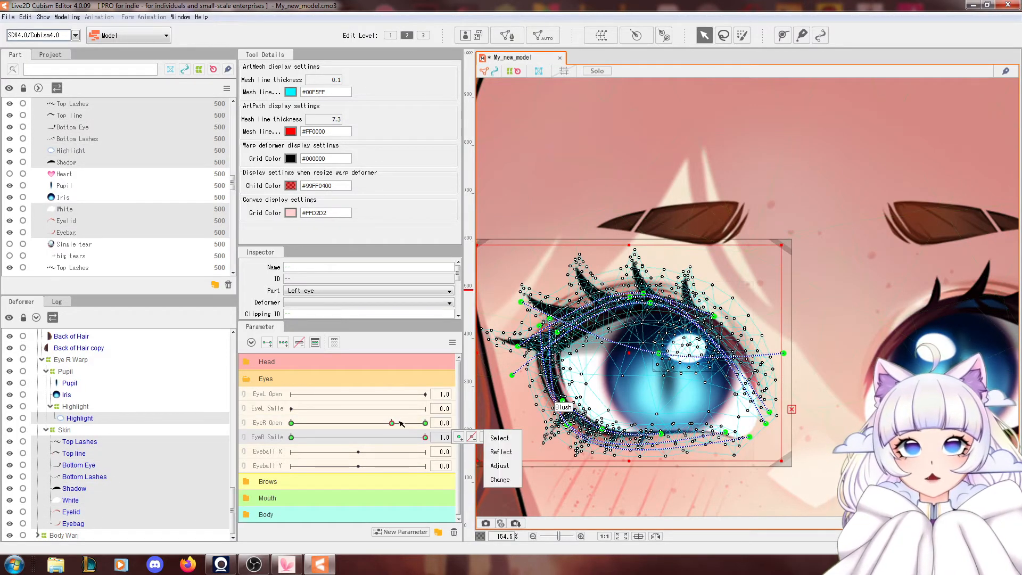
pyautogui.moveTo(393, 423); pyautogui.dragTo(378, 423)
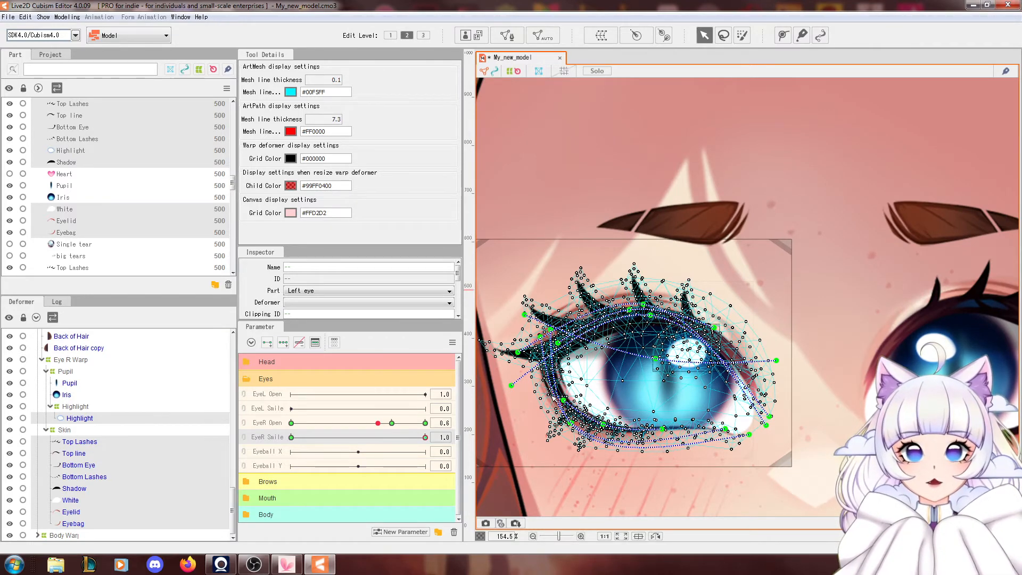
pyautogui.click(392, 423)
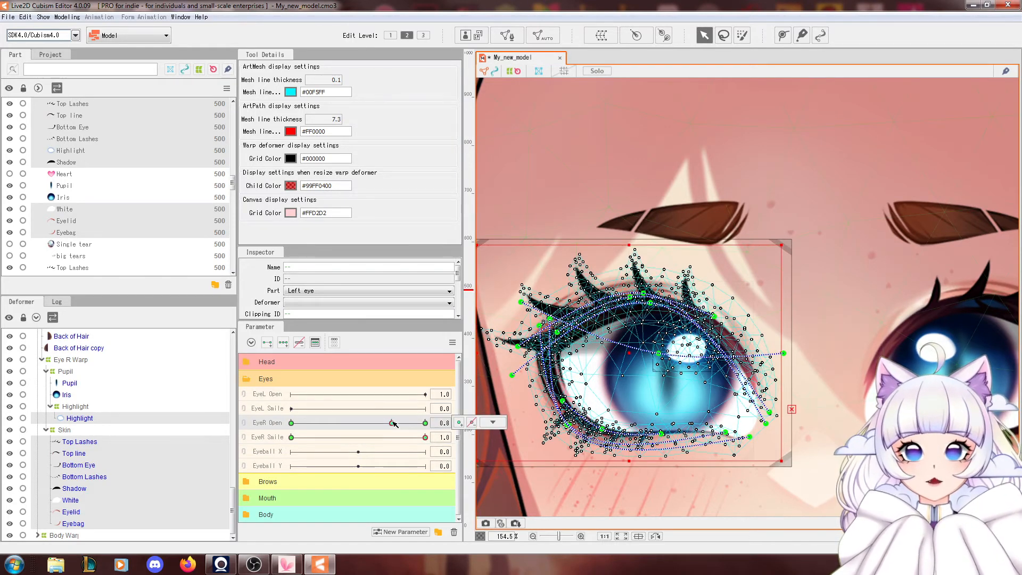
pyautogui.click(423, 422)
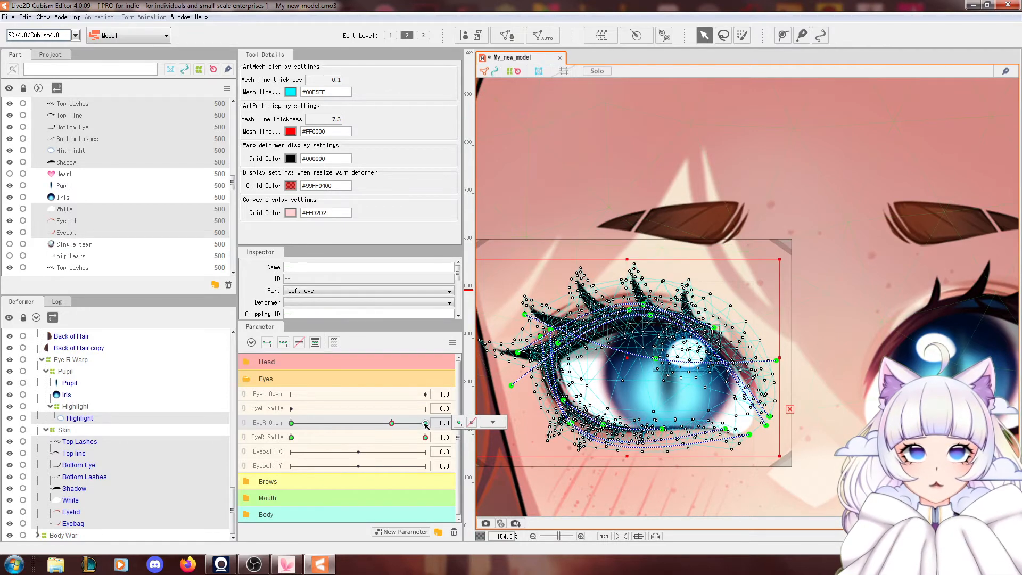
pyautogui.click(425, 423)
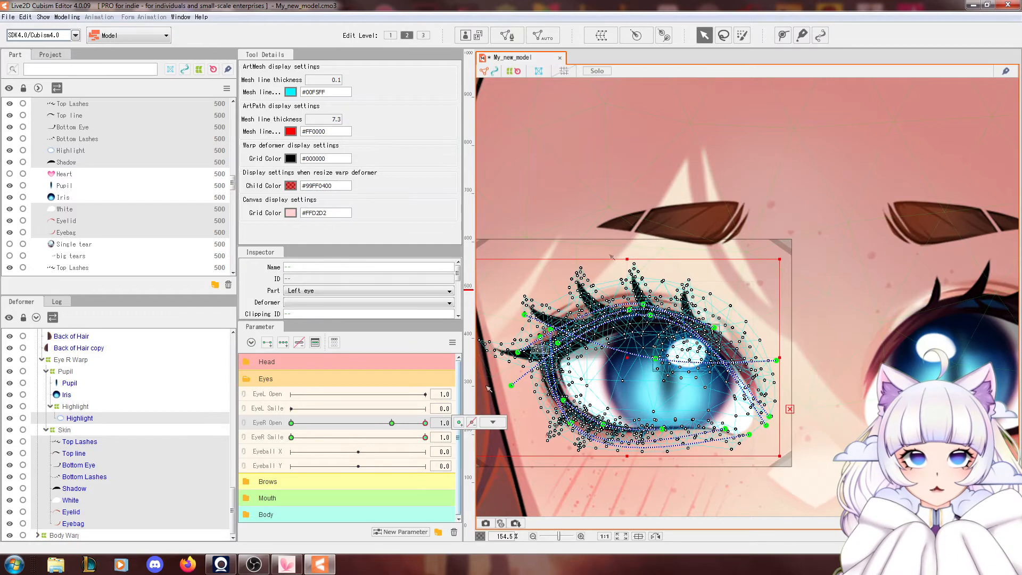
# Deselect the meshes, preview the eye's EyeR Open and EyeR Smile motion against the whole face, and save the model.
pyautogui.scroll(-7, 664, 201)
pyautogui.click(890, 236)
pyautogui.scroll(1, 660, 201)
pyautogui.scroll(5, 658, 206)
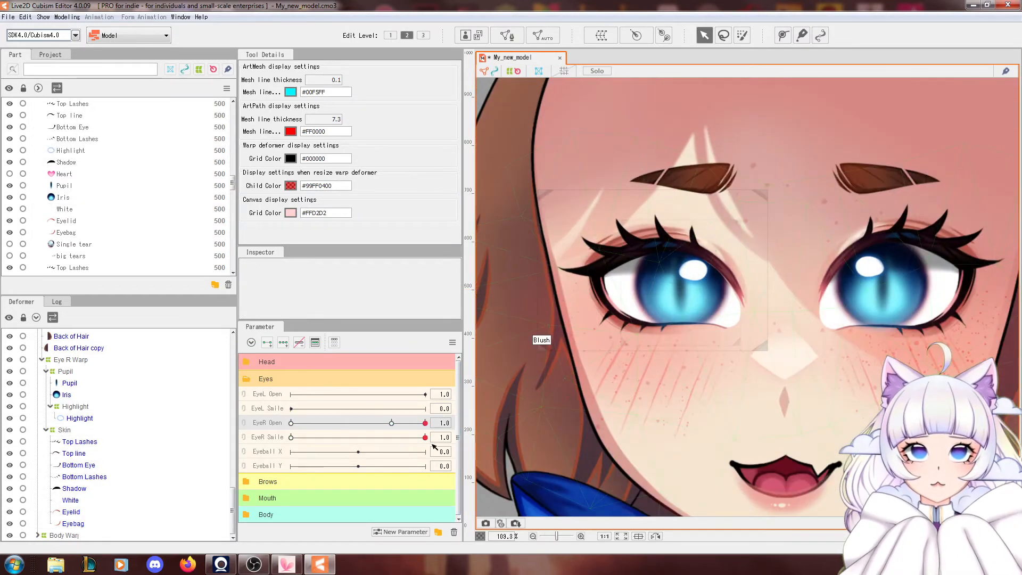
pyautogui.click(424, 437)
pyautogui.moveTo(425, 423); pyautogui.dragTo(503, 428)
pyautogui.moveTo(425, 437); pyautogui.dragTo(468, 465)
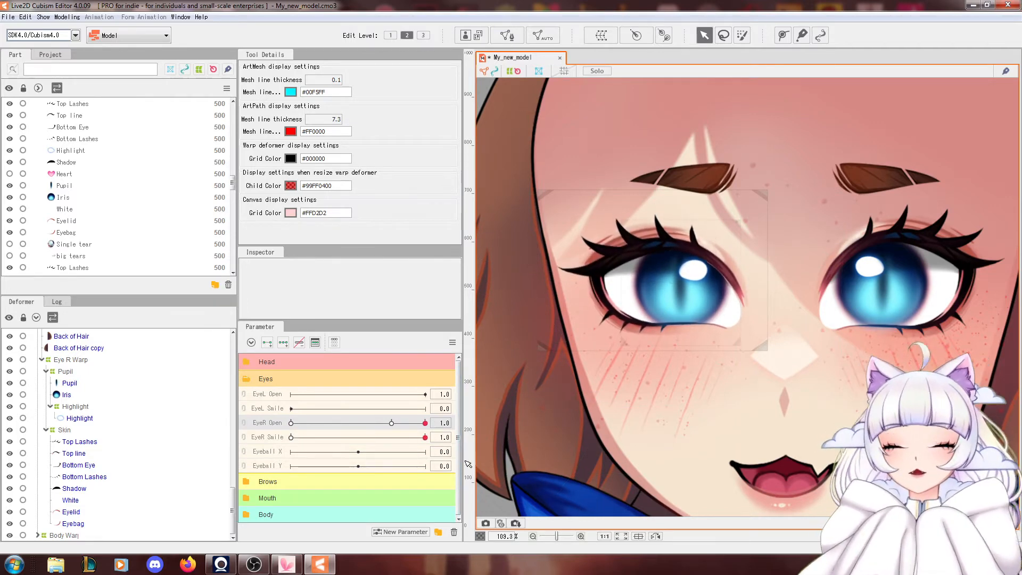
pyautogui.scroll(-3, 570, 356)
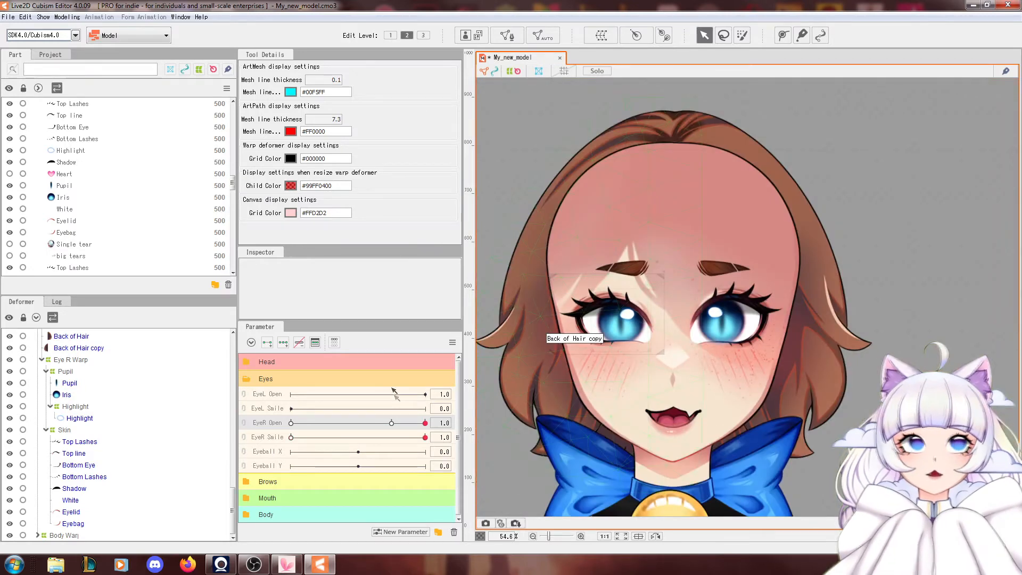
pyautogui.hotkey('ctrl', 's')
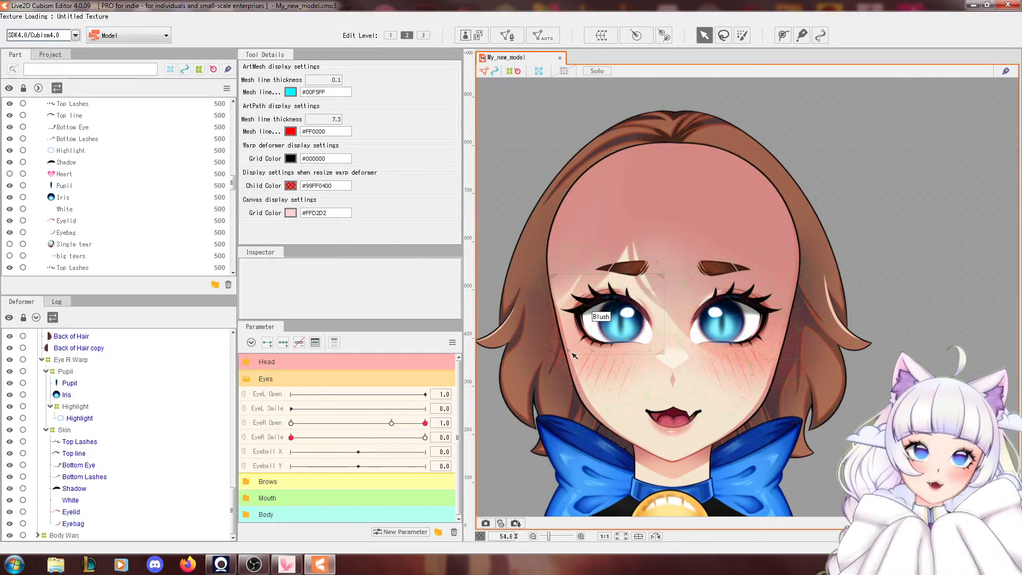
# Add three Eyeball X keys to the Pupil warp deformer, and shift it toward the outer eye corner at -1.0.
pyautogui.scroll(3, 621, 359)
pyautogui.click(66, 395)
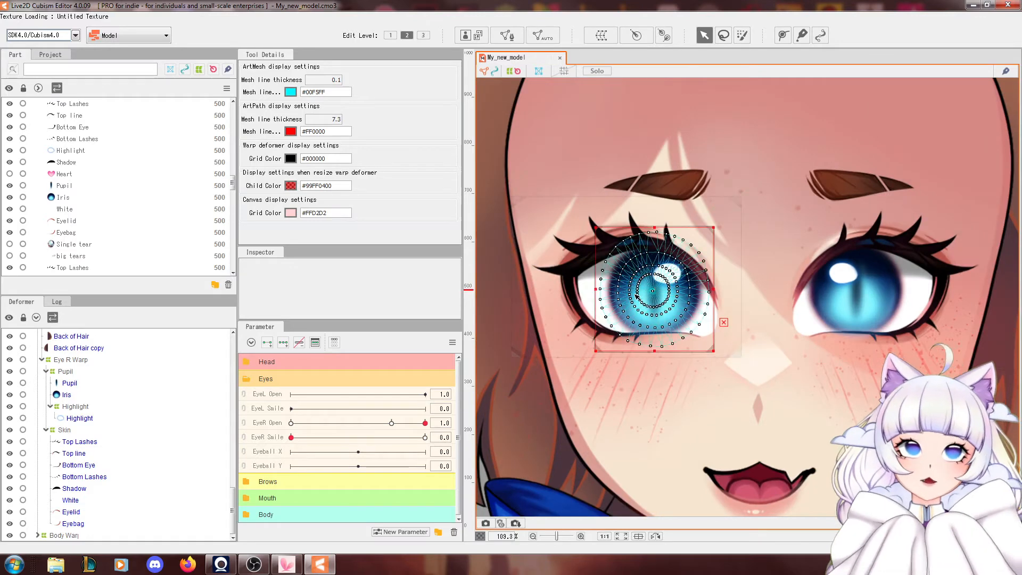
pyautogui.click(72, 372)
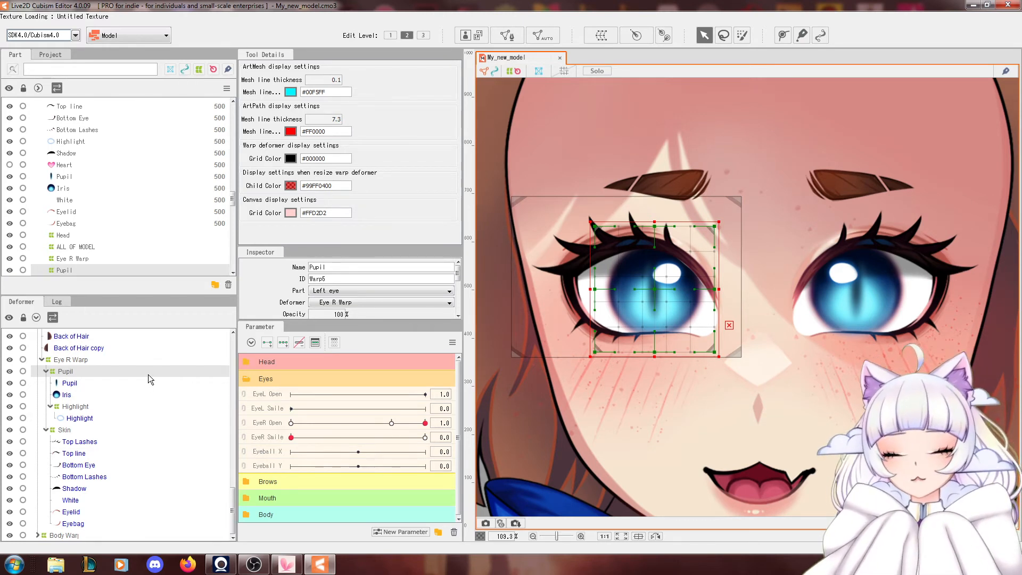
pyautogui.click(286, 349)
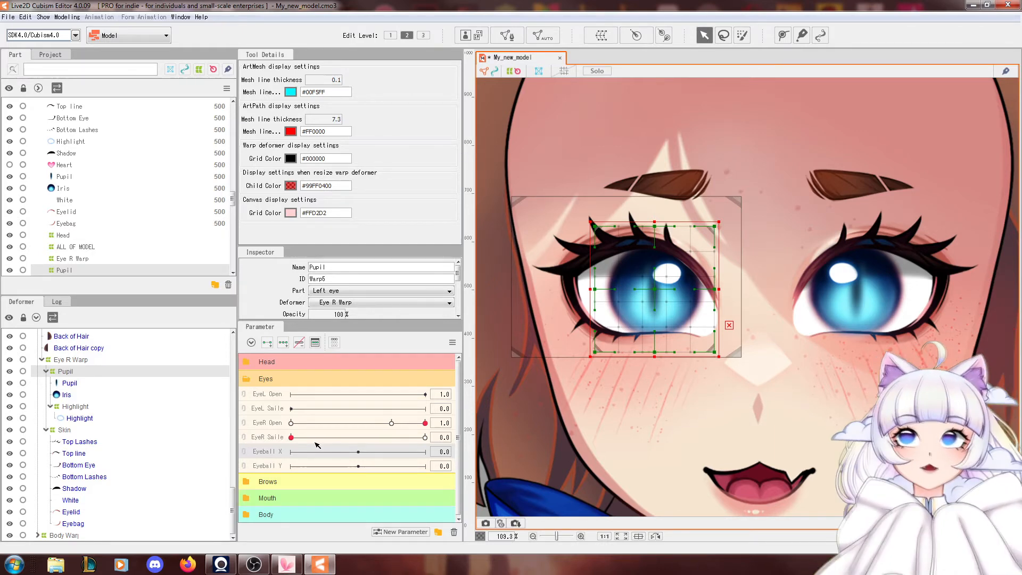
pyautogui.scroll(3, 671, 421)
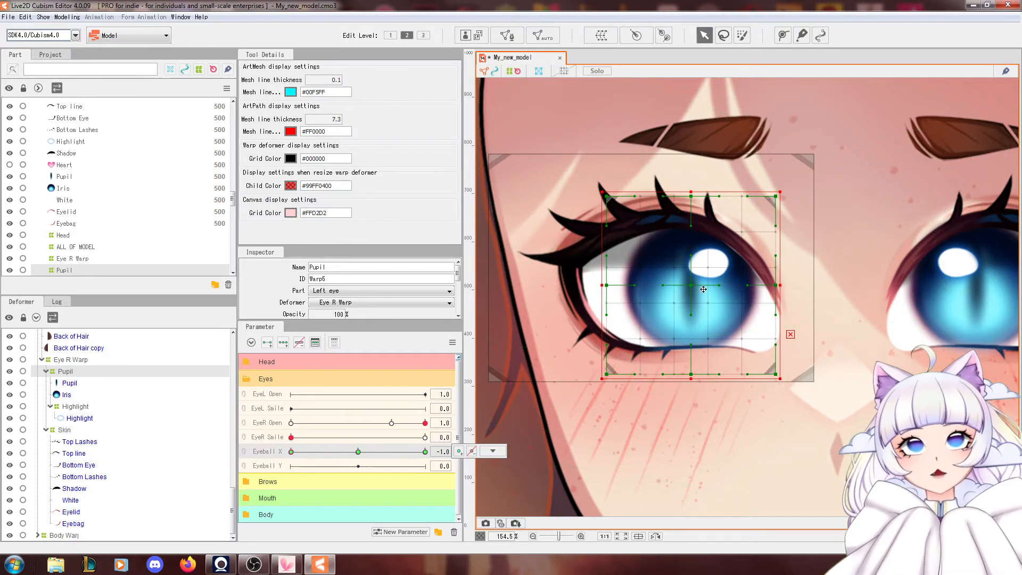
pyautogui.moveTo(701, 289); pyautogui.dragTo(663, 282)
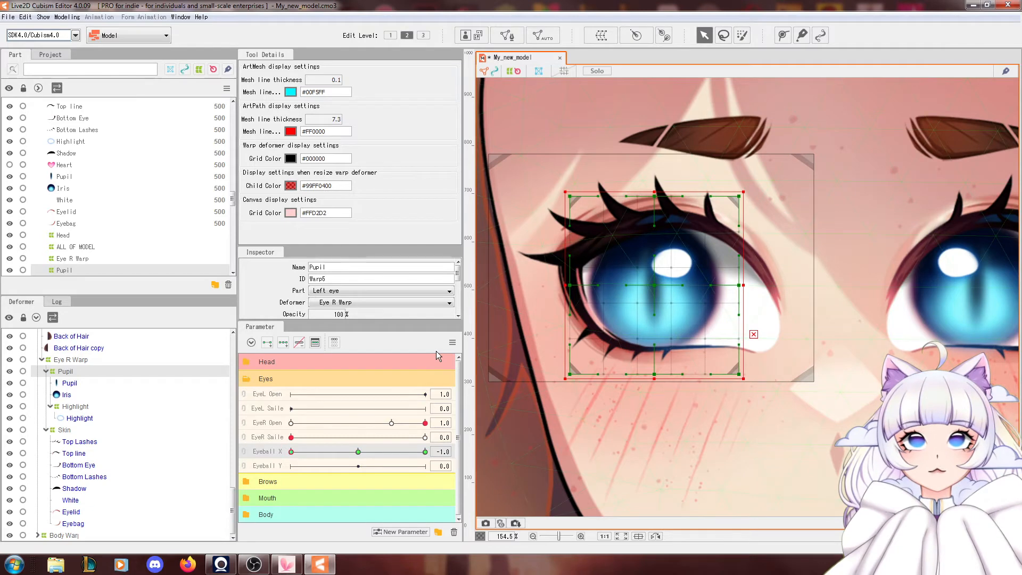
# Reflect the Pupil deformer's Eyeball X -1.0 shape horizontally onto the 1.0 key, and return the parameter to -1.0.
pyautogui.moveTo(356, 452); pyautogui.dragTo(241, 472)
pyautogui.moveTo(354, 454); pyautogui.dragTo(292, 452)
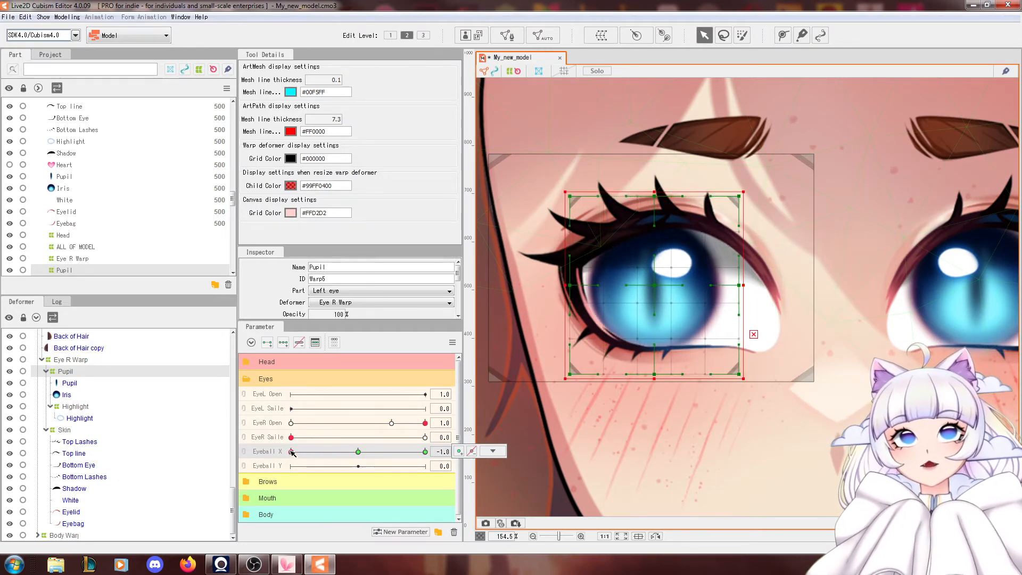
pyautogui.click(453, 344)
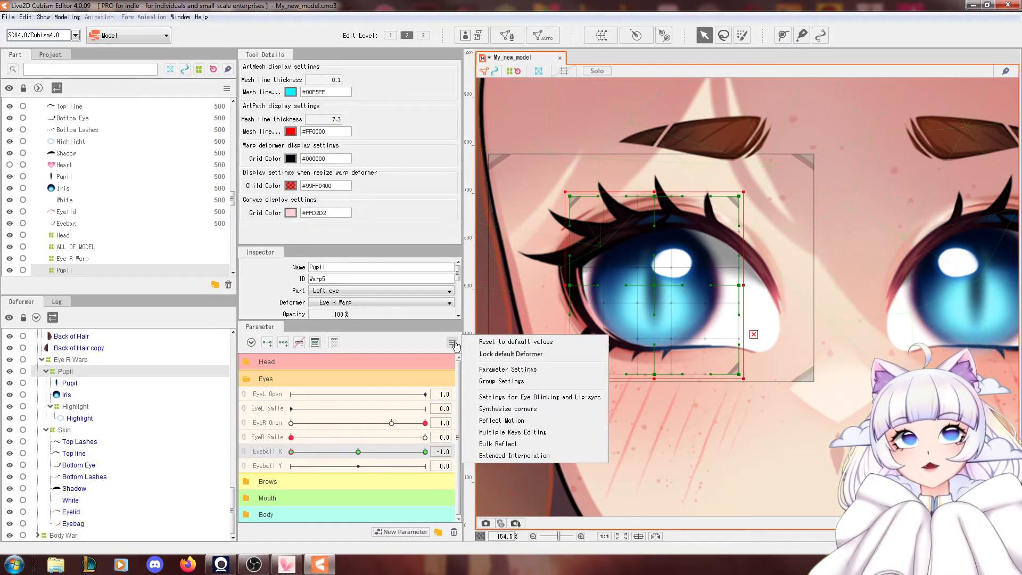
pyautogui.click(491, 422)
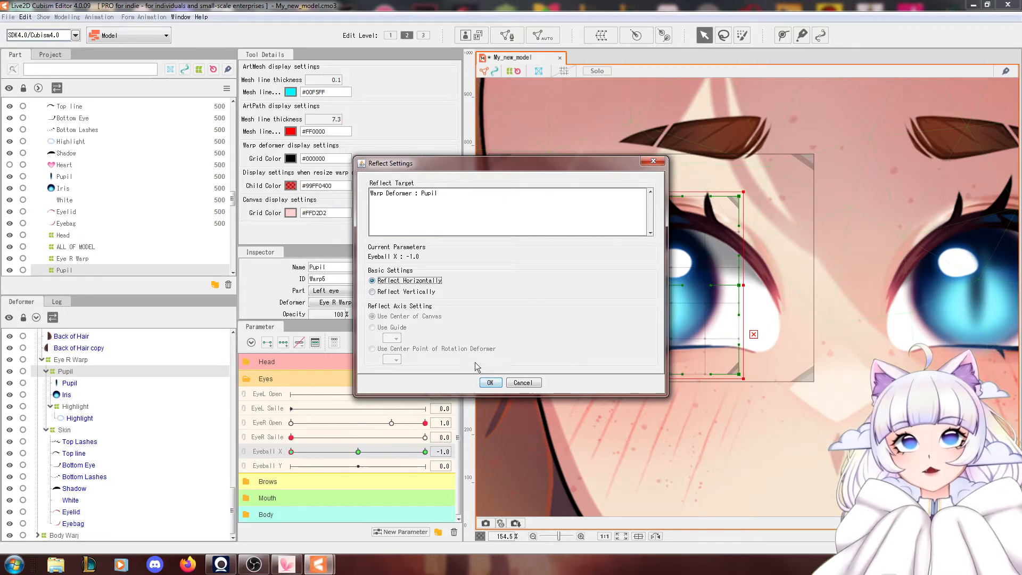
pyautogui.click(490, 383)
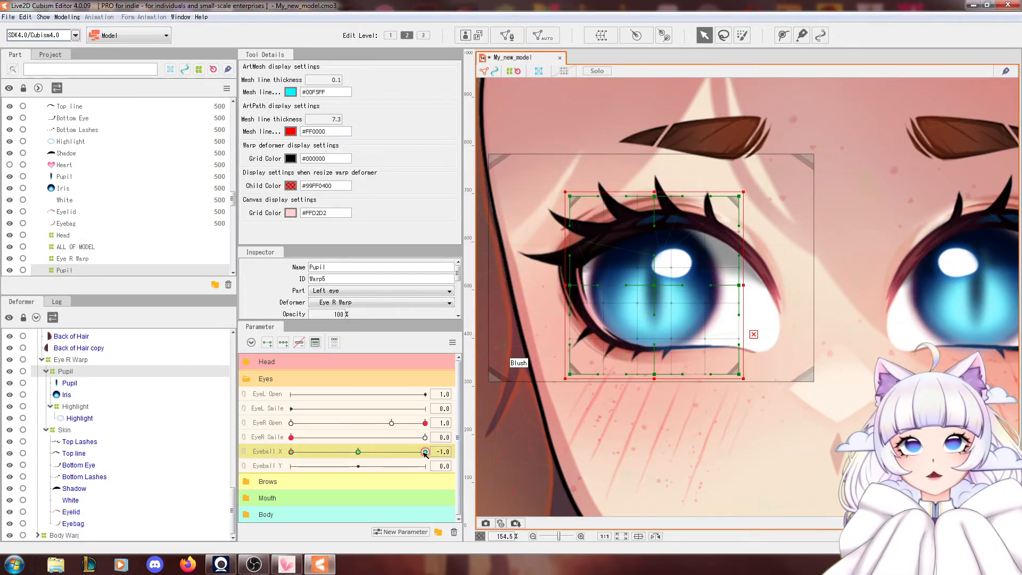
pyautogui.moveTo(360, 453); pyautogui.dragTo(291, 446)
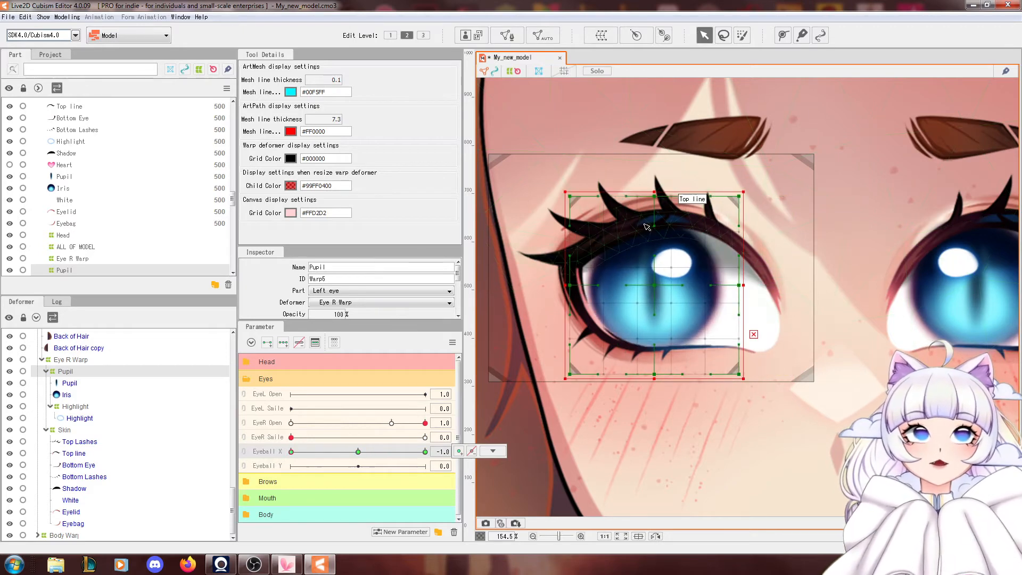
# Hide the Pupil warp's bounding box and pull its central Bezier point slightly toward the outer eye corner.
pyautogui.click(755, 334)
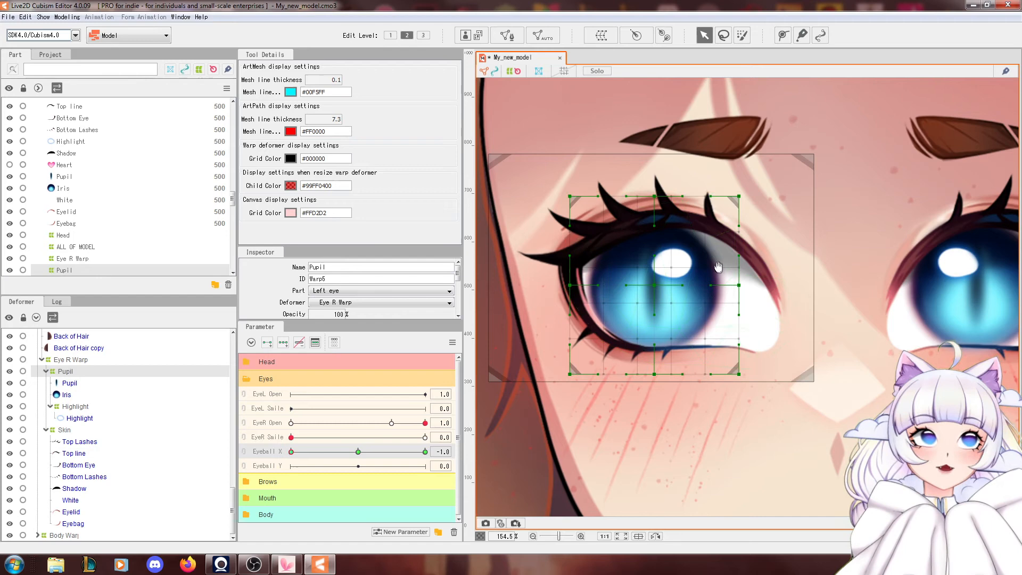
pyautogui.moveTo(716, 264); pyautogui.dragTo(724, 295)
pyautogui.moveTo(666, 316); pyautogui.dragTo(649, 315)
# Try the Smooth3 Bezier edit type by pulling the Pupil warp's central point outward, and undo that pull.
pyautogui.scroll(-4, 352, 280)
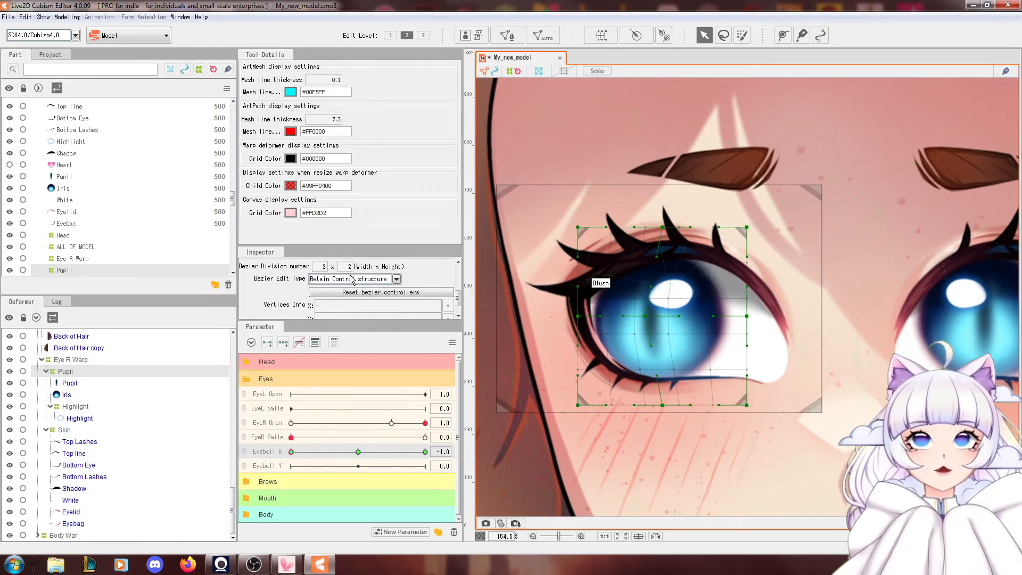
pyautogui.click(397, 280)
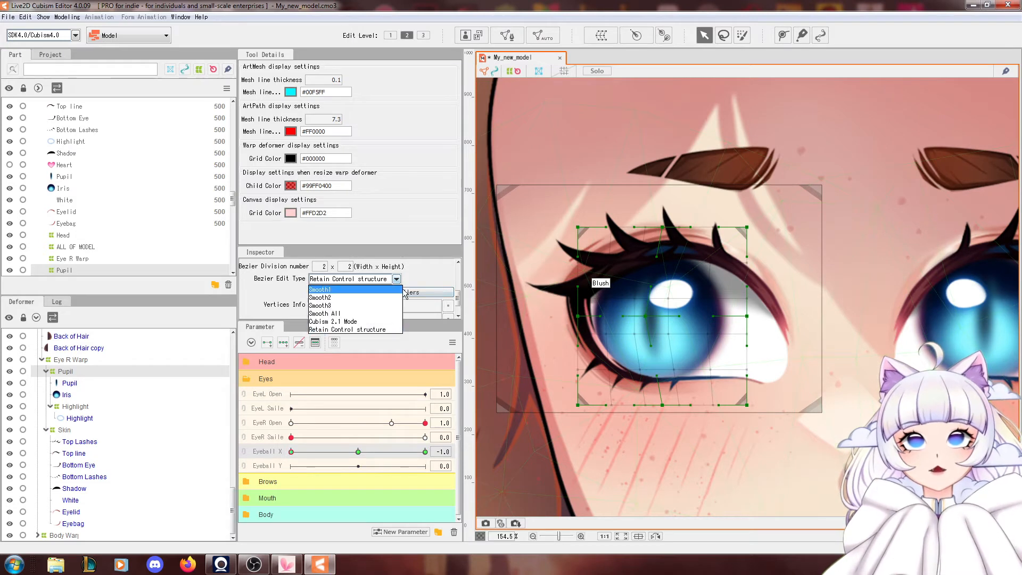
pyautogui.click(337, 306)
pyautogui.moveTo(648, 318); pyautogui.dragTo(621, 319)
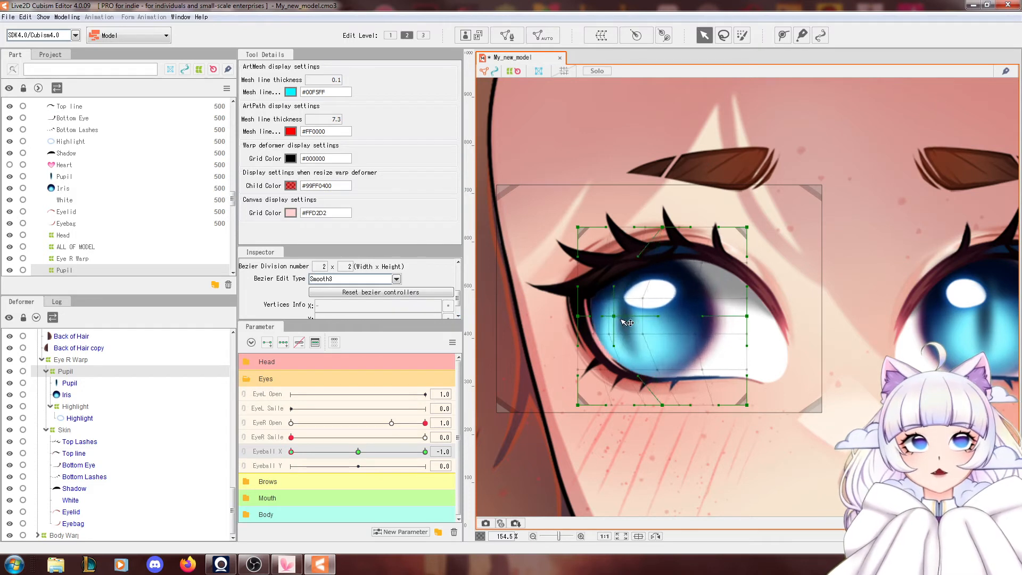
pyautogui.hotkey('ctrl', 'z')
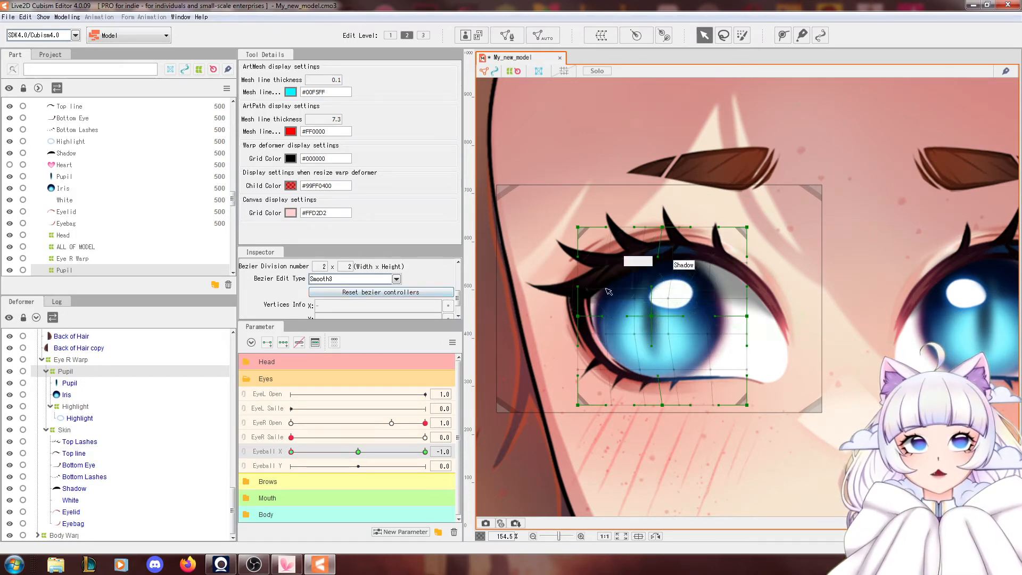
# Try the Smooth2 Bezier edit type on the Pupil warp's central point, and switch the type to Smooth1.
pyautogui.click(394, 280)
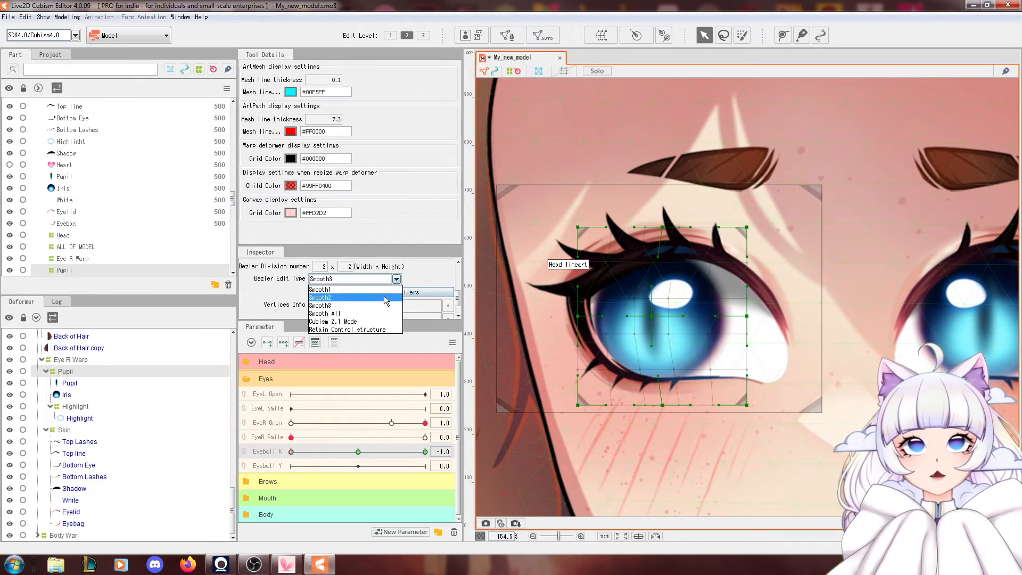
pyautogui.click(384, 299)
pyautogui.moveTo(651, 317); pyautogui.dragTo(648, 317)
pyautogui.click(397, 279)
pyautogui.click(362, 287)
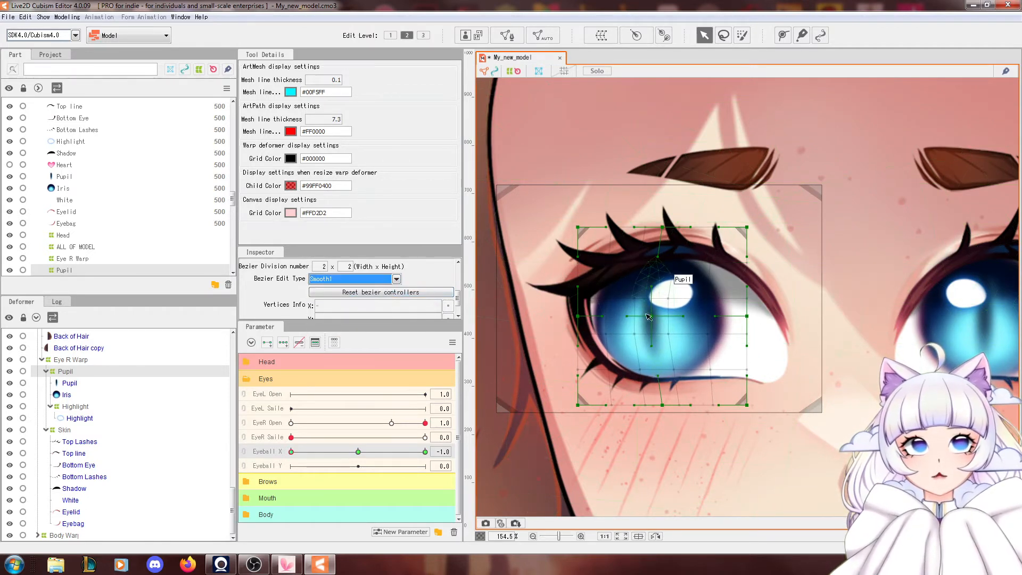
# At Eyeball X -1.0, pull the Pupil warp's outer middle edge point slightly inward and fine-tune its central column, checking the Eyeball X motion.
pyautogui.moveTo(648, 316); pyautogui.dragTo(650, 315)
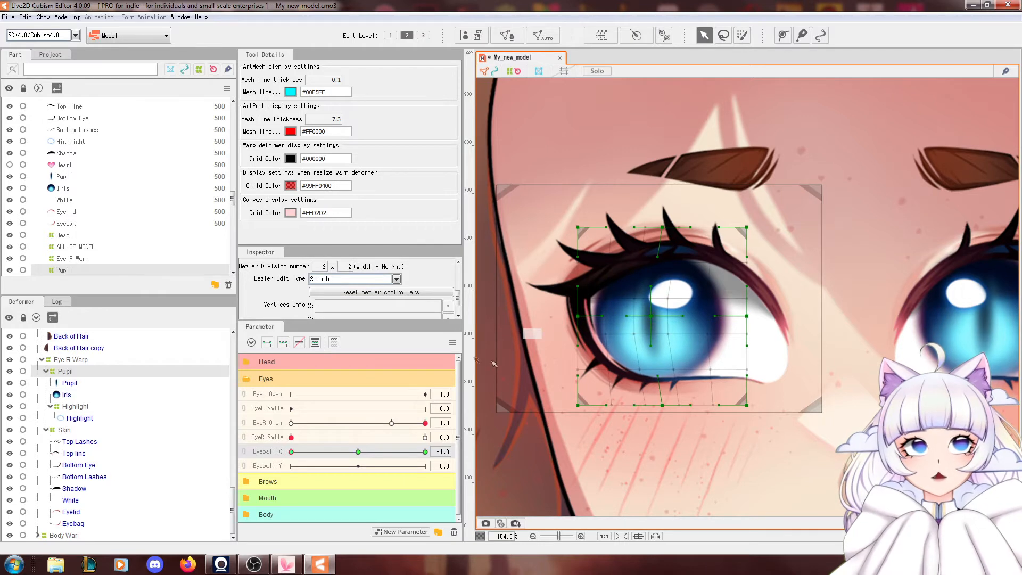
pyautogui.moveTo(578, 316); pyautogui.dragTo(586, 318)
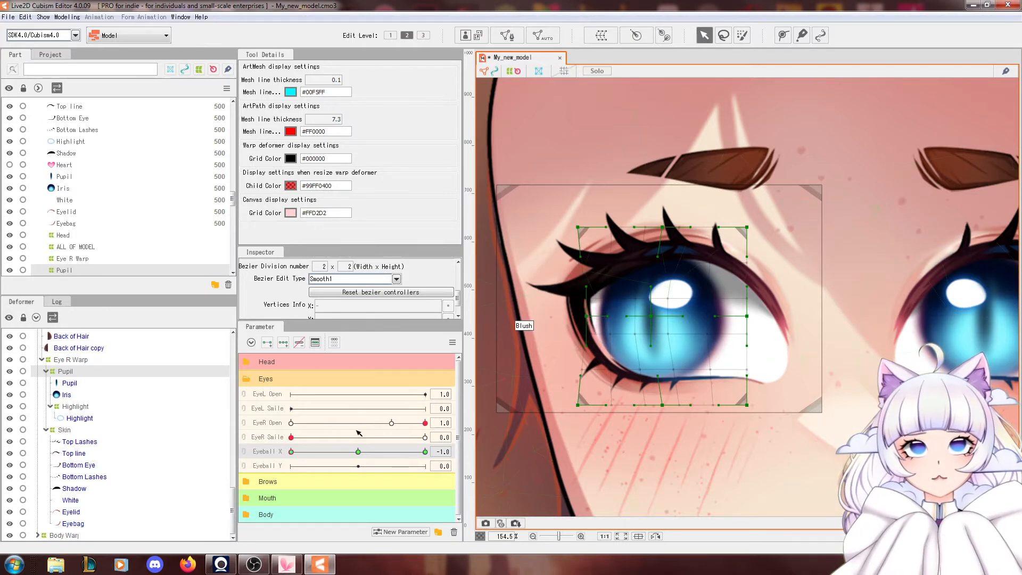
pyautogui.moveTo(348, 452); pyautogui.dragTo(283, 452)
pyautogui.moveTo(654, 315); pyautogui.dragTo(651, 315)
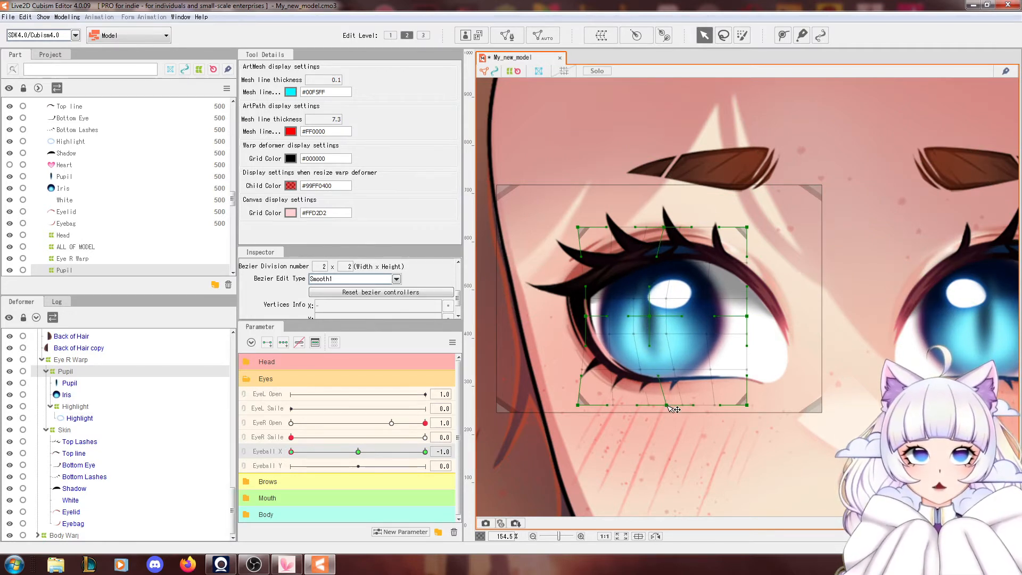
pyautogui.moveTo(355, 452); pyautogui.dragTo(272, 444)
pyautogui.moveTo(597, 317); pyautogui.dragTo(597, 317)
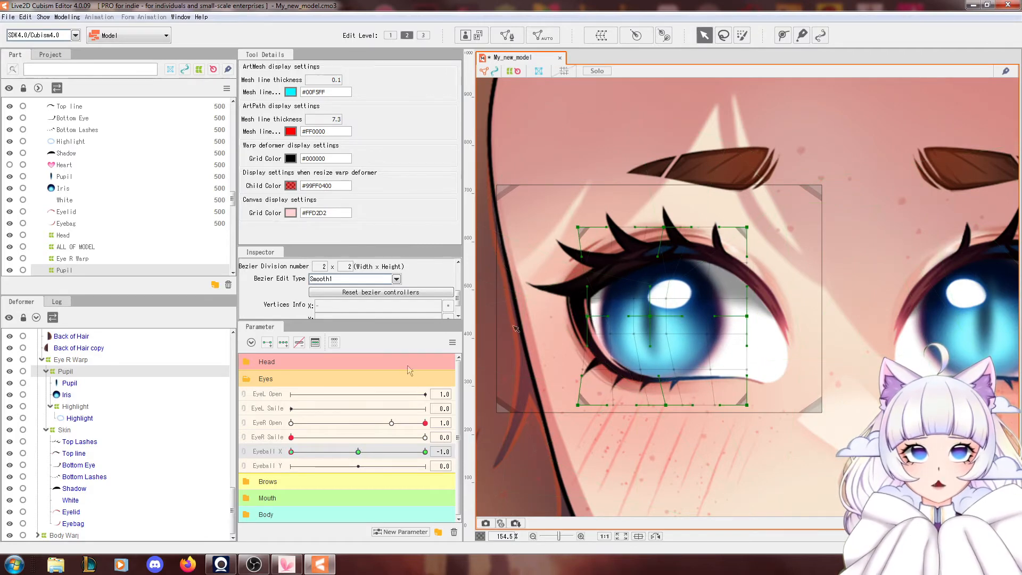
pyautogui.moveTo(353, 452); pyautogui.dragTo(245, 436)
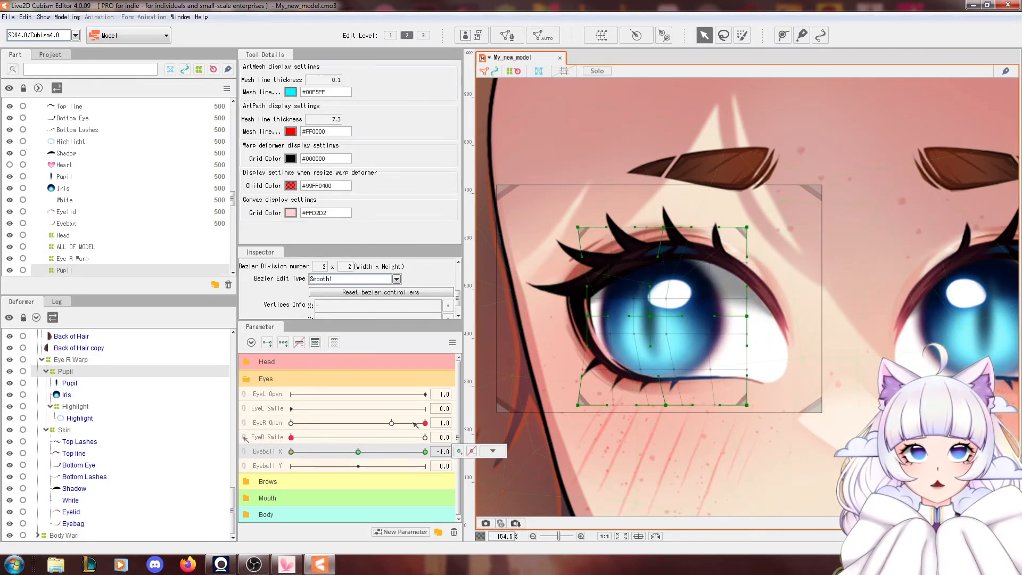
# Select the Pupil warp's four central grid points at Eyeball X -1.0 and shift them slightly toward the inner eye corner.
pyautogui.scroll(2, 686, 299)
pyautogui.moveTo(592, 288); pyautogui.dragTo(604, 301)
pyautogui.moveTo(638, 340); pyautogui.dragTo(690, 374)
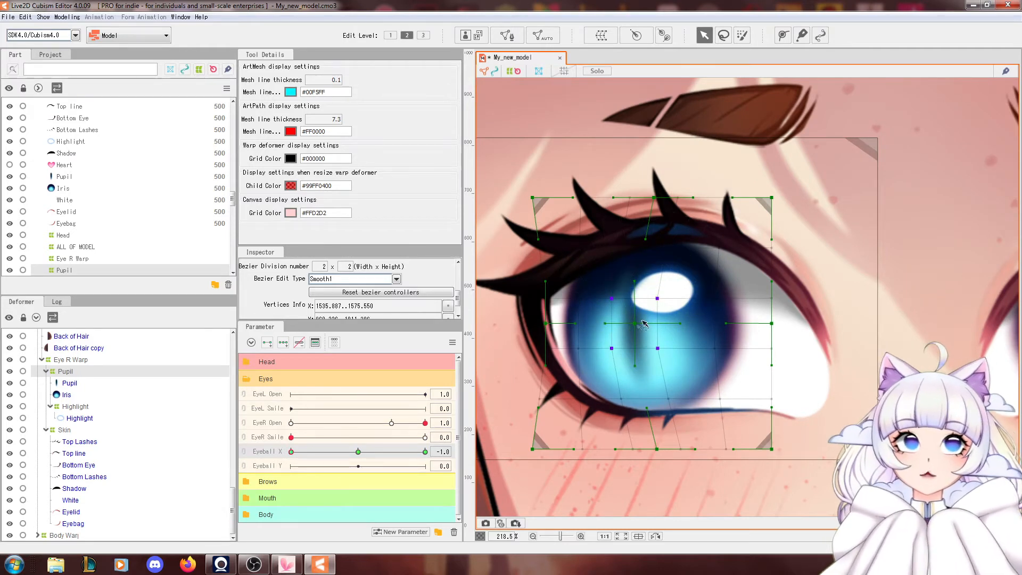
pyautogui.click(125, 371)
pyautogui.moveTo(607, 289); pyautogui.dragTo(694, 376)
pyautogui.moveTo(634, 326); pyautogui.dragTo(650, 326)
pyautogui.moveTo(356, 450); pyautogui.dragTo(284, 442)
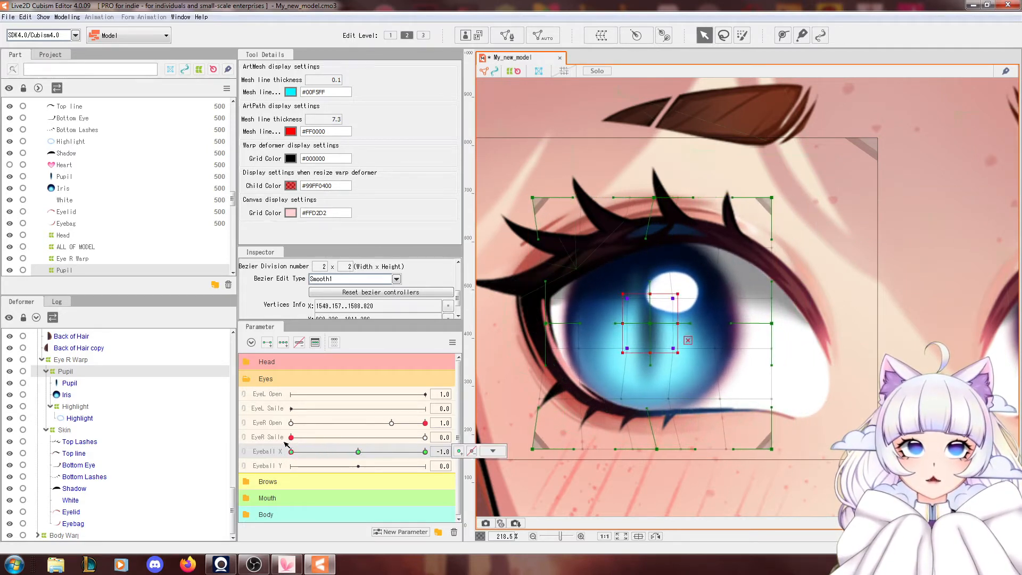
# Narrow the selection of central Pupil warp points horizontally from both sides at Eyeball X -1.0.
pyautogui.scroll(-3, 575, 361)
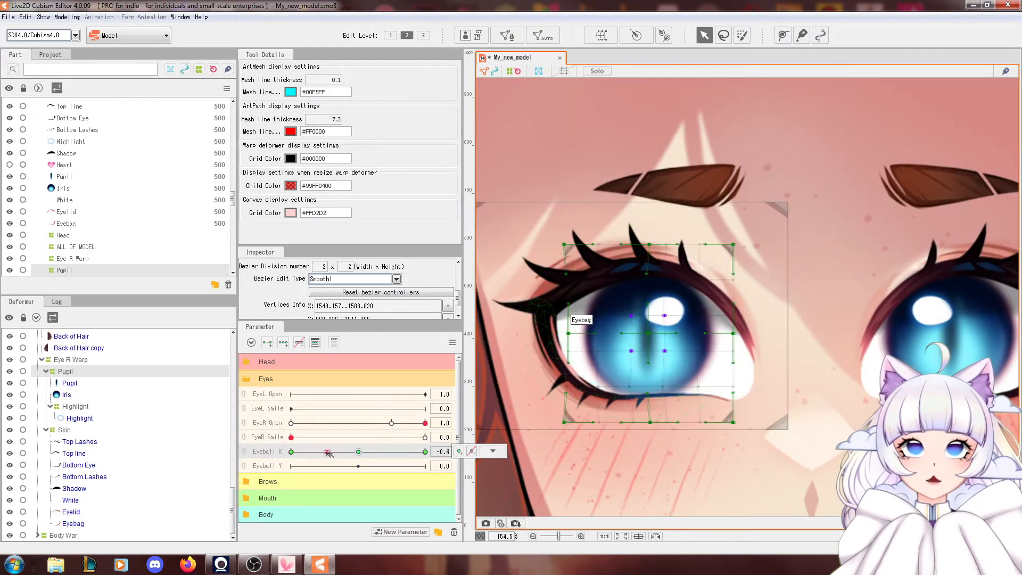
pyautogui.scroll(3, 585, 321)
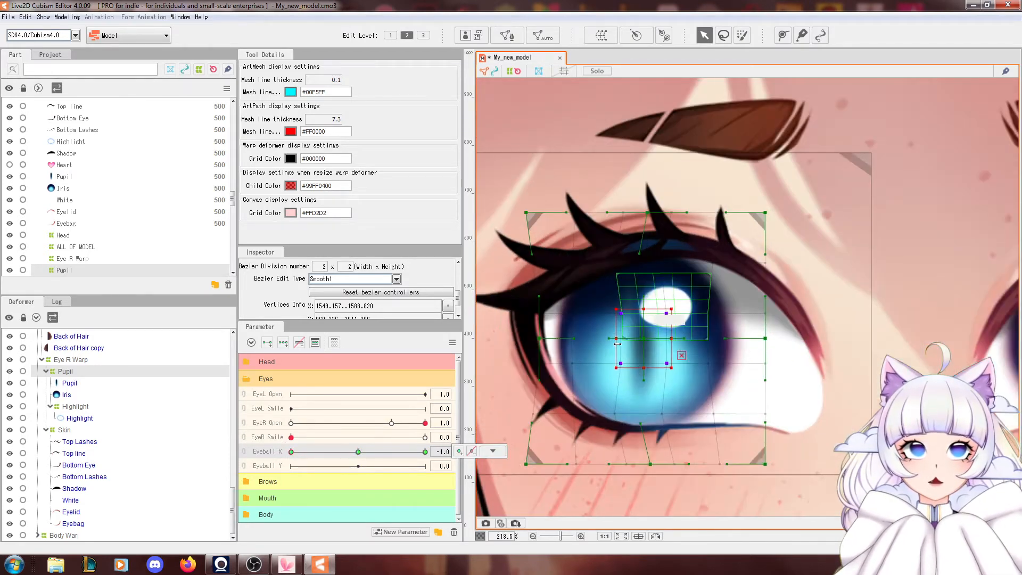
pyautogui.moveTo(359, 450); pyautogui.dragTo(286, 446)
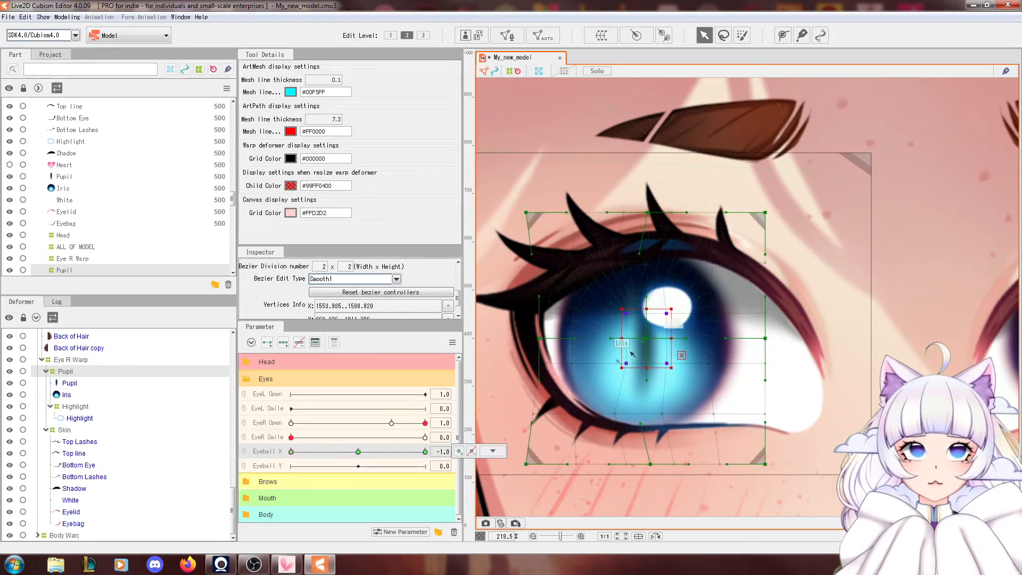
pyautogui.moveTo(675, 340); pyautogui.dragTo(615, 339)
# Reset the parameters to their defaults, set Eyeball X back to -1.0, and reflect the Pupil warp's shape horizontally onto the opposite key.
pyautogui.click(344, 437)
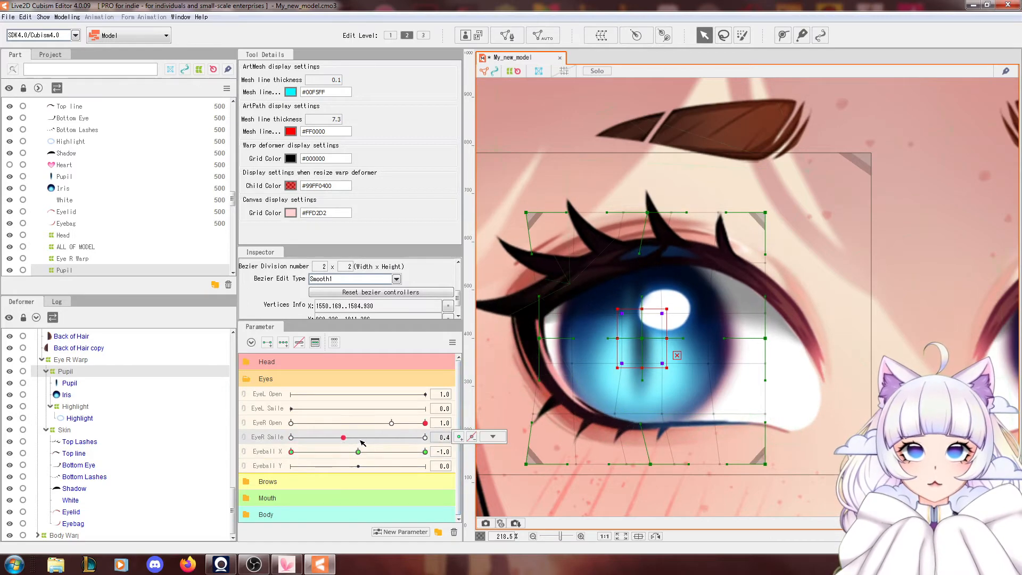
pyautogui.click(453, 344)
pyautogui.click(460, 355)
pyautogui.moveTo(358, 451); pyautogui.dragTo(277, 444)
pyautogui.click(452, 343)
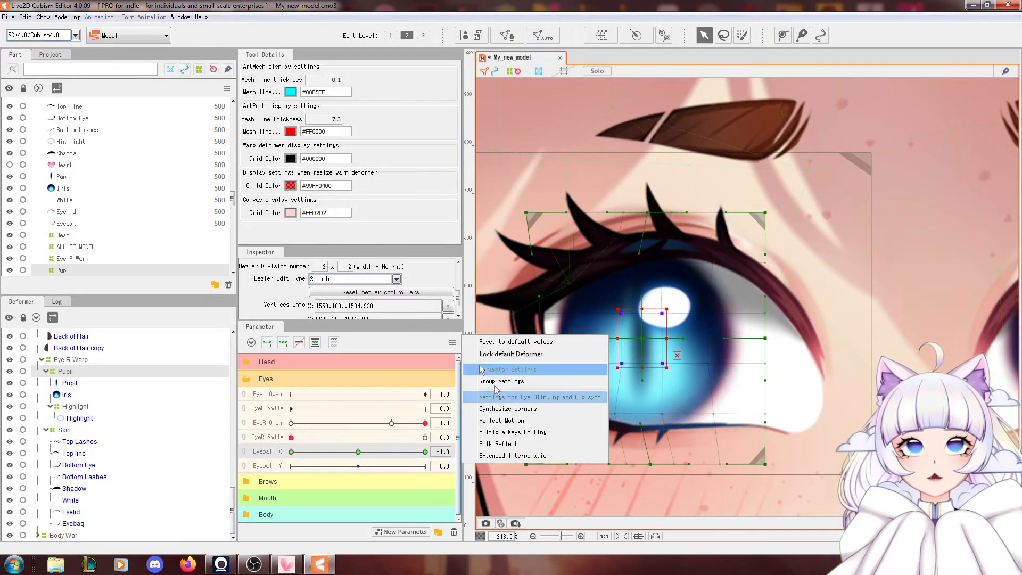
pyautogui.click(495, 422)
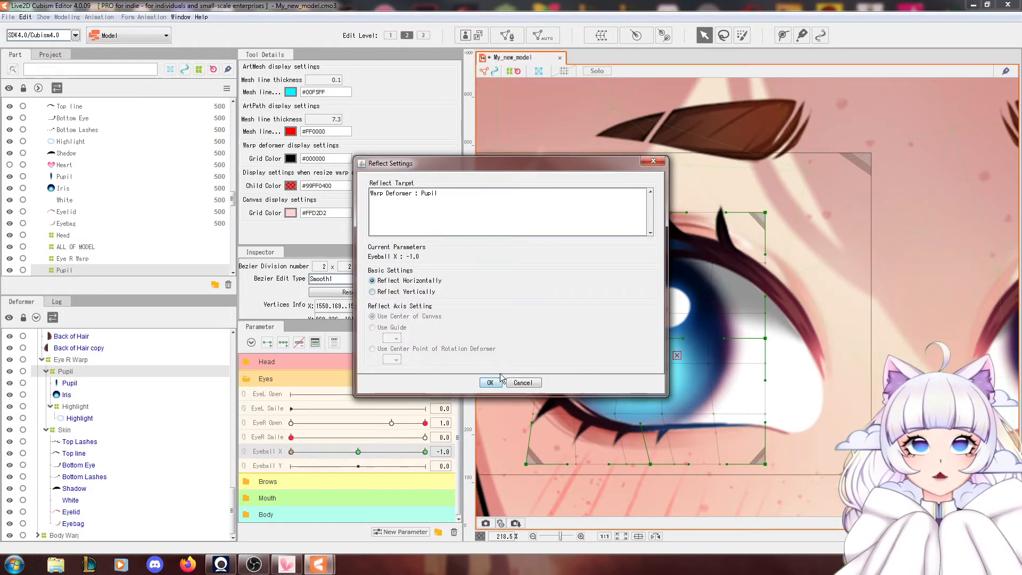
pyautogui.click(490, 382)
# At Eyeball X 1.0, pull the Pupil warp's three inner-side edge points toward the pupil and nudge its upper and lower middle points outward.
pyautogui.moveTo(360, 452); pyautogui.dragTo(436, 450)
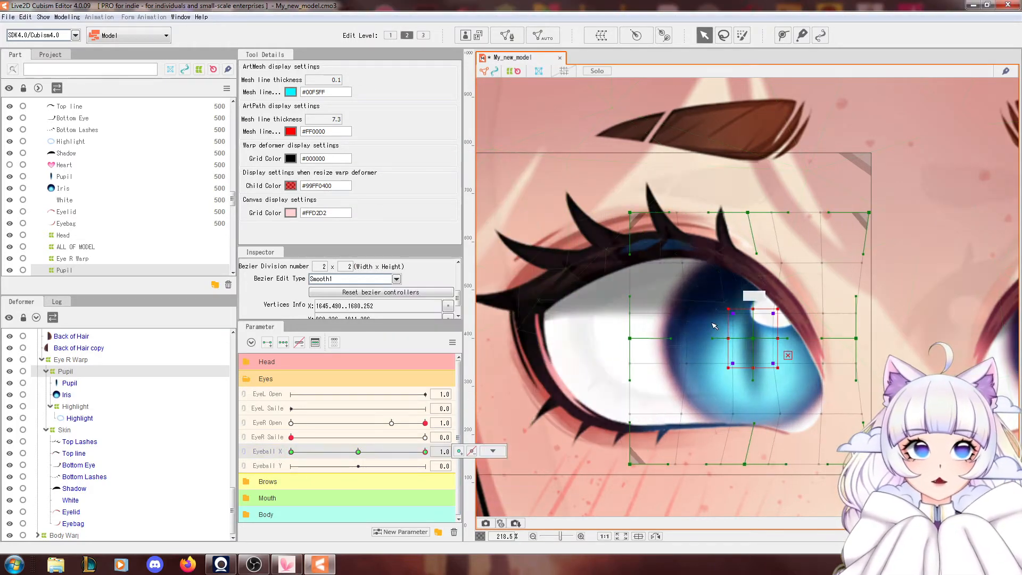
pyautogui.scroll(-2, 714, 325)
pyautogui.moveTo(786, 238); pyautogui.dragTo(779, 238)
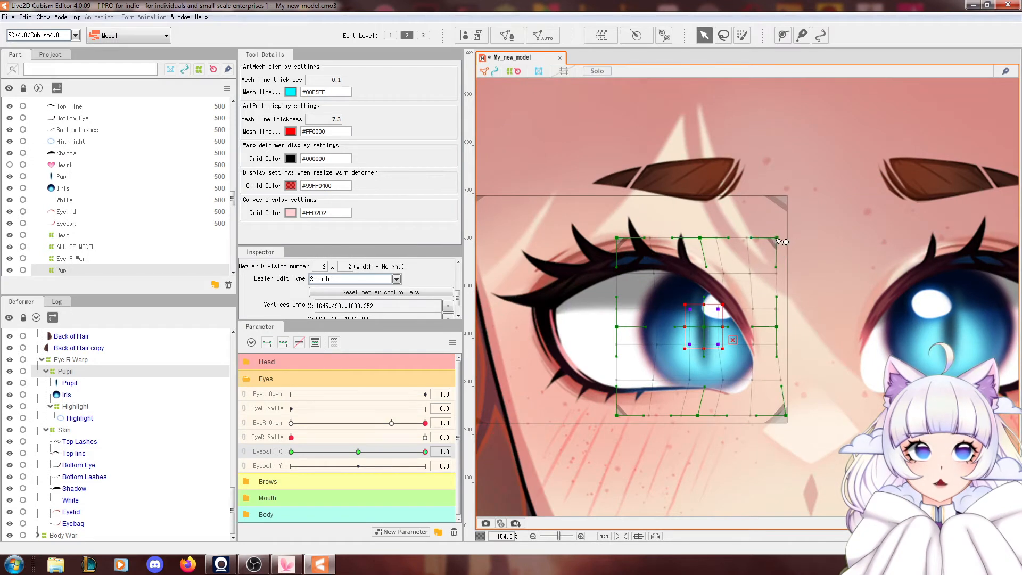
pyautogui.moveTo(780, 330); pyautogui.dragTo(758, 330)
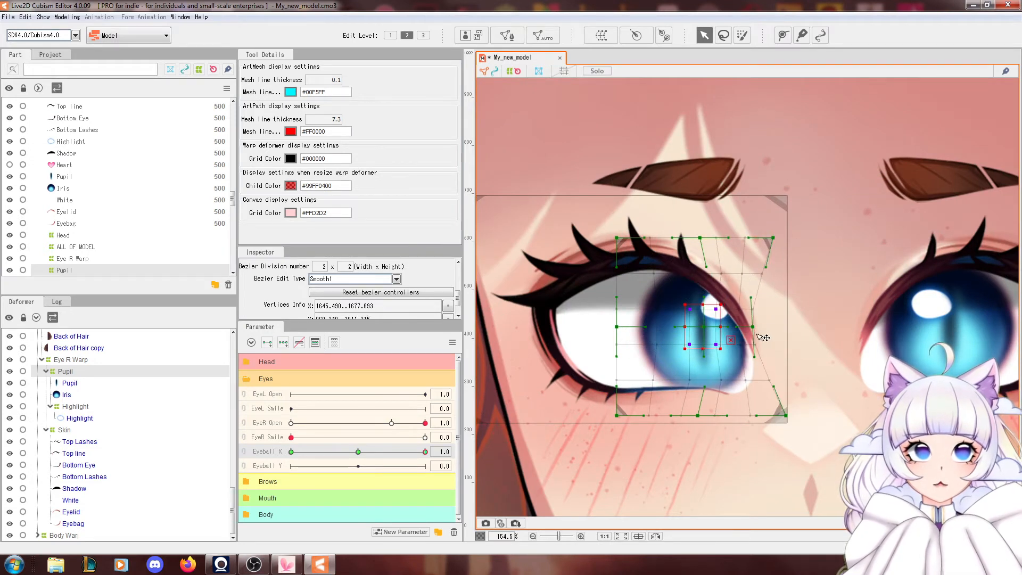
pyautogui.moveTo(786, 414); pyautogui.dragTo(763, 415)
pyautogui.moveTo(696, 417); pyautogui.dragTo(691, 417)
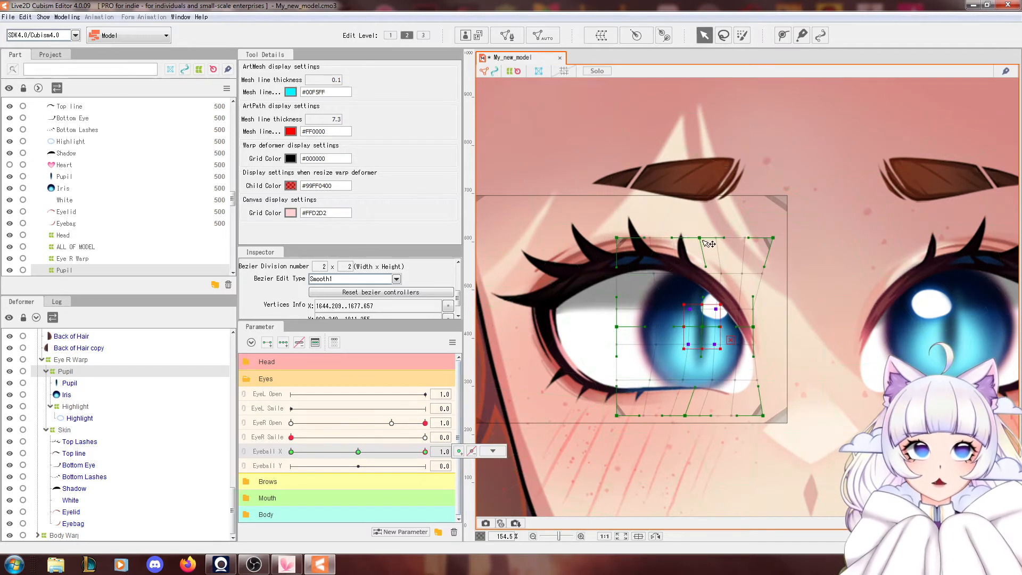
pyautogui.moveTo(703, 239); pyautogui.dragTo(697, 239)
# With Eyeball X at 0.0, add three Eyeball Y keys to the Pupil warp and move the warp down at Eyeball Y -1.0.
pyautogui.moveTo(425, 452); pyautogui.dragTo(355, 457)
pyautogui.click(275, 469)
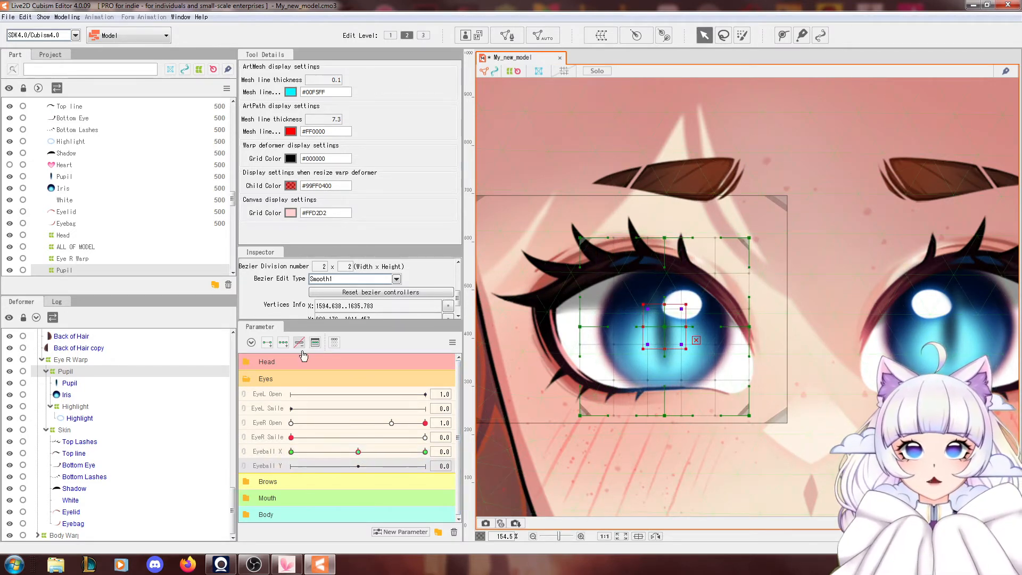
pyautogui.moveTo(358, 467); pyautogui.dragTo(291, 467)
pyautogui.click(358, 452)
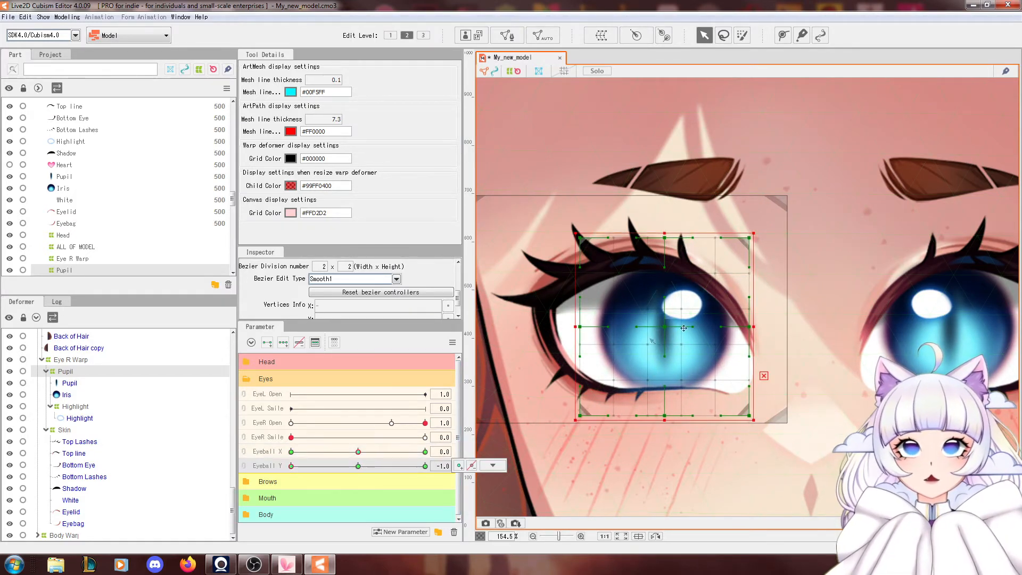
pyautogui.moveTo(673, 331); pyautogui.dragTo(673, 372)
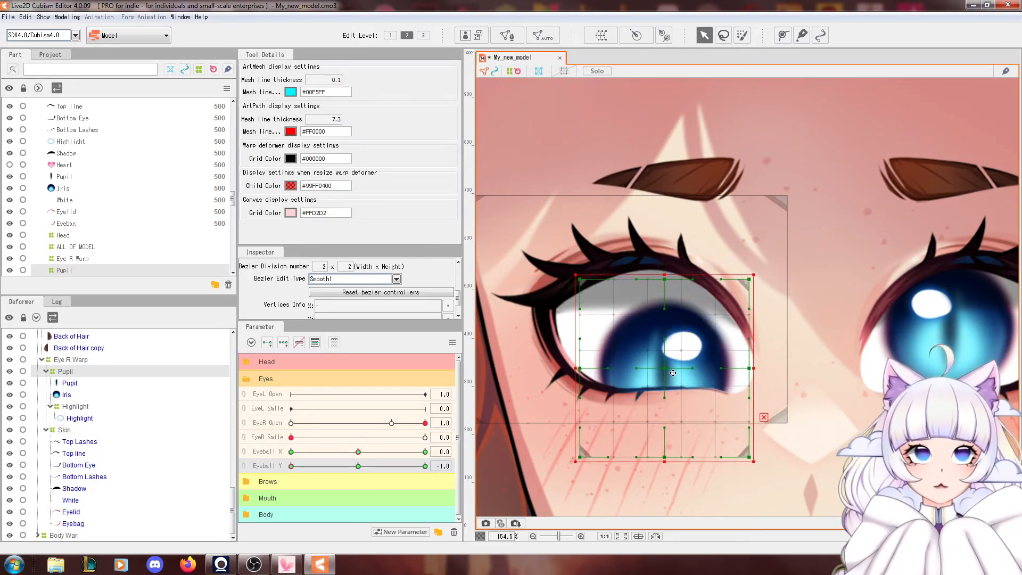
pyautogui.moveTo(324, 465); pyautogui.dragTo(260, 466)
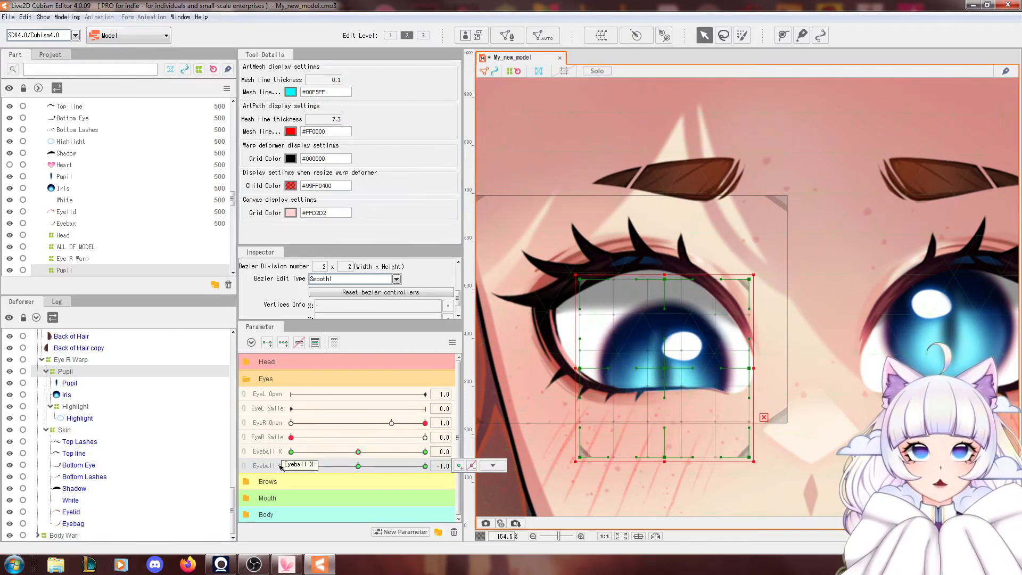
# Reflect the Pupil warp's Eyeball Y -1.0 shape horizontally onto the opposite key, and return the parameter to -1.0.
pyautogui.click(452, 343)
pyautogui.click(532, 418)
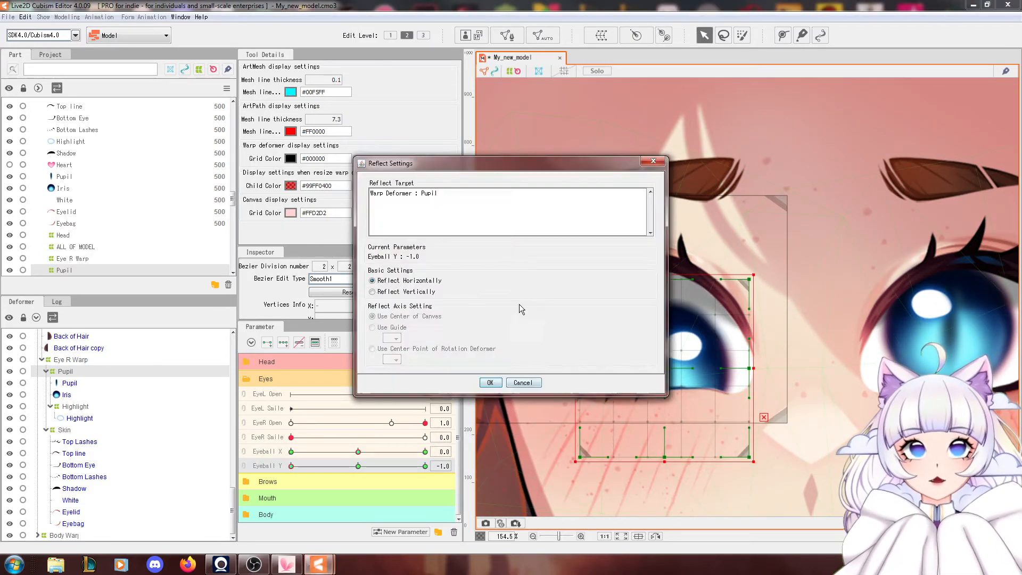
pyautogui.click(490, 383)
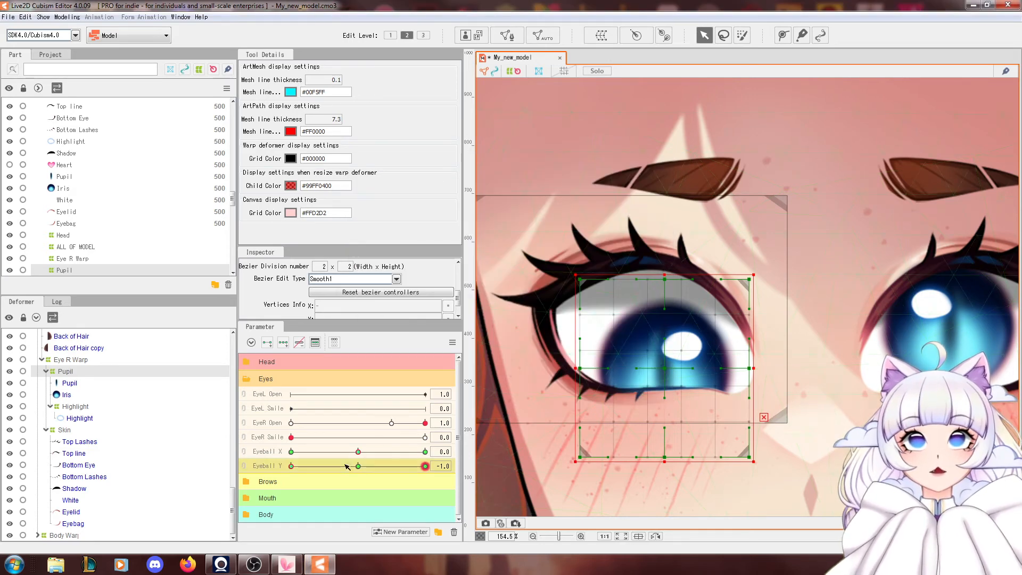
pyautogui.moveTo(345, 467); pyautogui.dragTo(214, 480)
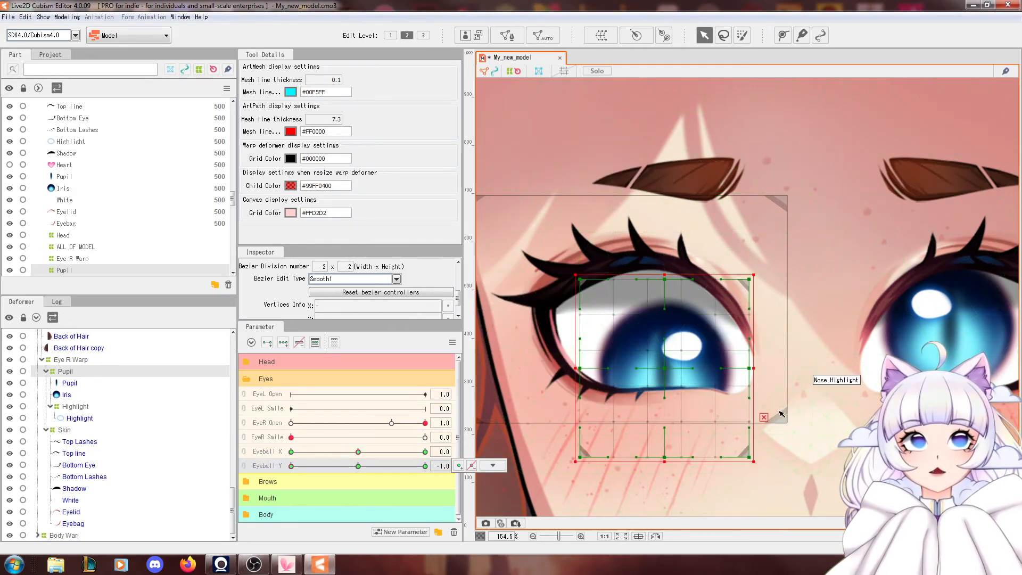
# Reselect the Pupil warp and curve it at Eyeball Y -1.0, lowering its center point and raising its bottom and side points.
pyautogui.click(679, 359)
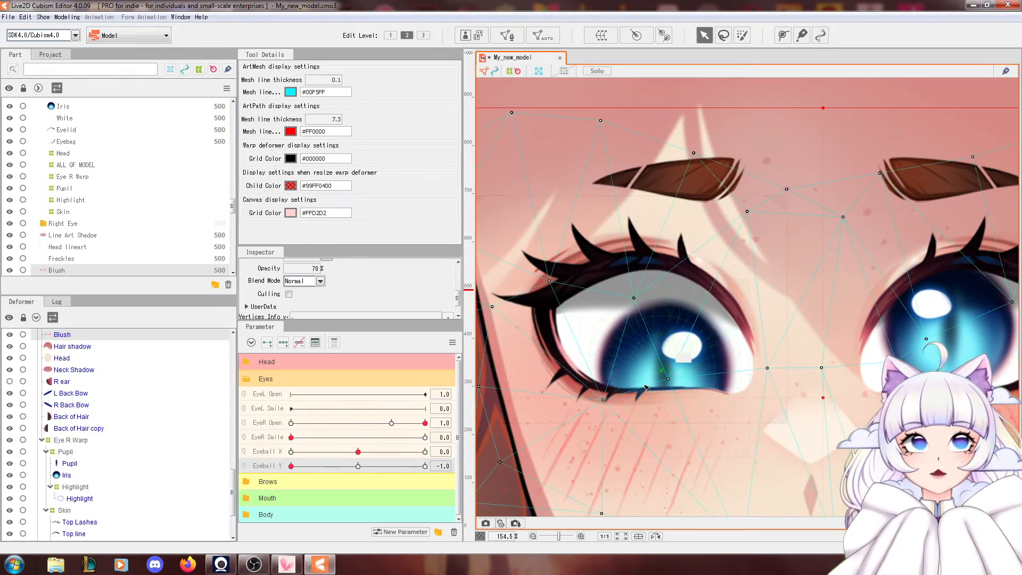
pyautogui.click(104, 456)
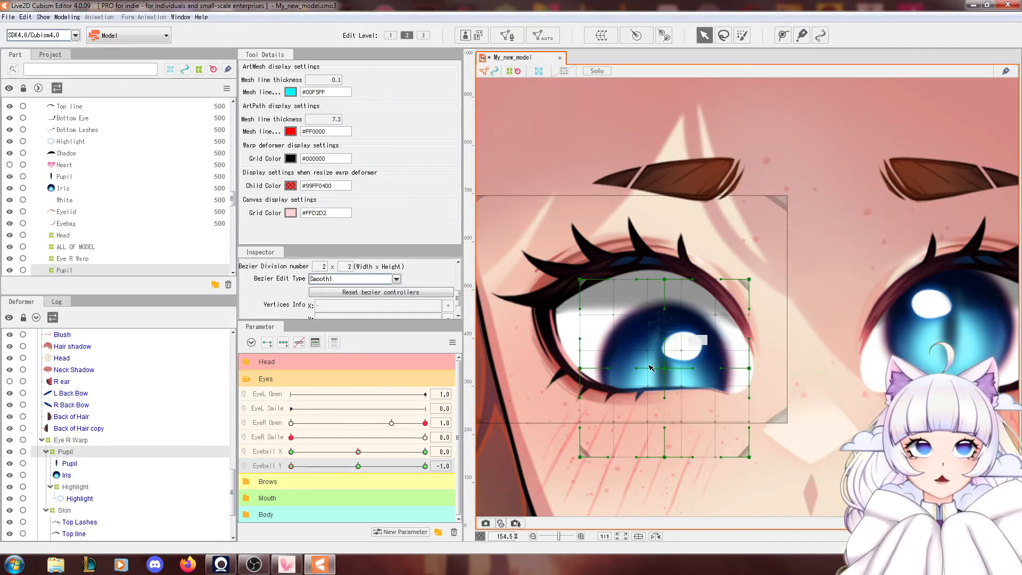
pyautogui.moveTo(665, 369); pyautogui.dragTo(666, 381)
pyautogui.moveTo(667, 458); pyautogui.dragTo(668, 443)
pyautogui.moveTo(581, 457); pyautogui.dragTo(581, 430)
pyautogui.moveTo(580, 368)
pyautogui.mouseDown()
pyautogui.moveTo(580, 354)
pyautogui.moveTo(581, 363)
pyautogui.mouseUp()
pyautogui.hotkey('ctrl', 'z')
pyautogui.moveTo(749, 368); pyautogui.dragTo(749, 360)
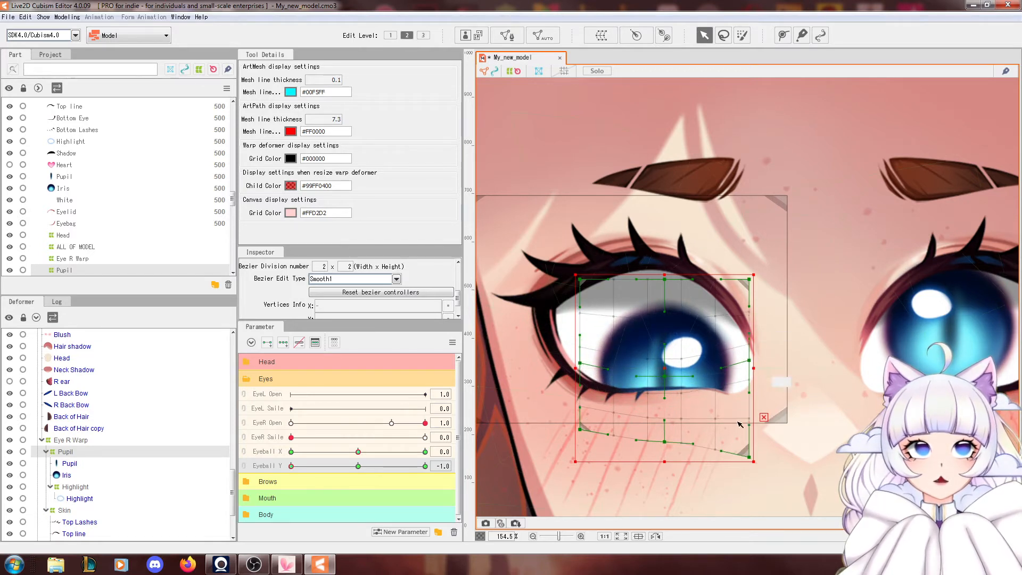
pyautogui.moveTo(751, 458); pyautogui.dragTo(749, 425)
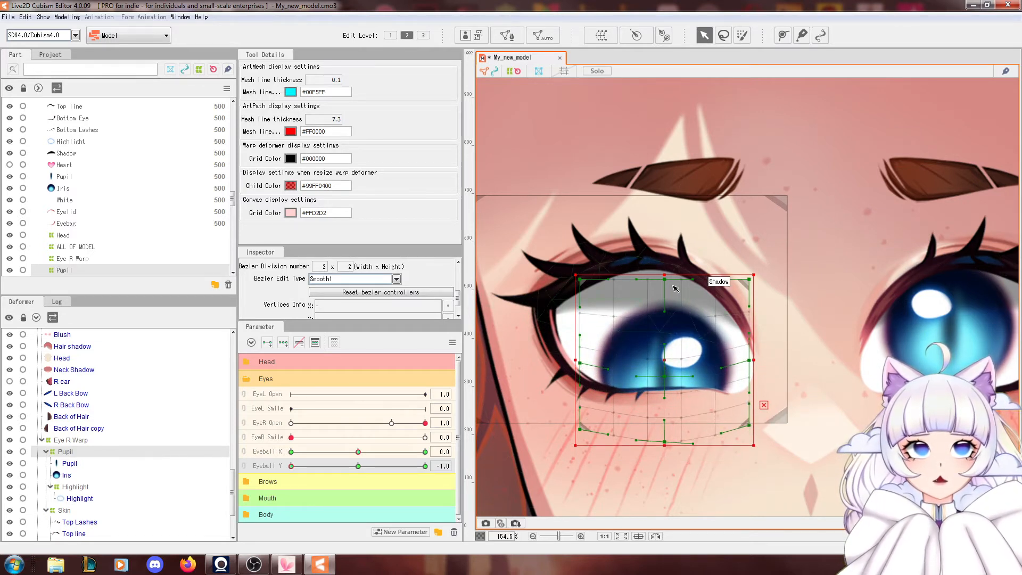
pyautogui.moveTo(291, 466)
pyautogui.mouseDown()
pyautogui.moveTo(311, 466)
pyautogui.moveTo(291, 466)
pyautogui.mouseUp()
# Select the Pupil warp's four central points at Eyeball Y -1.0 and nudge them slightly upward, checking the vertical motion.
pyautogui.moveTo(640, 353); pyautogui.dragTo(664, 392)
pyautogui.moveTo(336, 466); pyautogui.dragTo(281, 456)
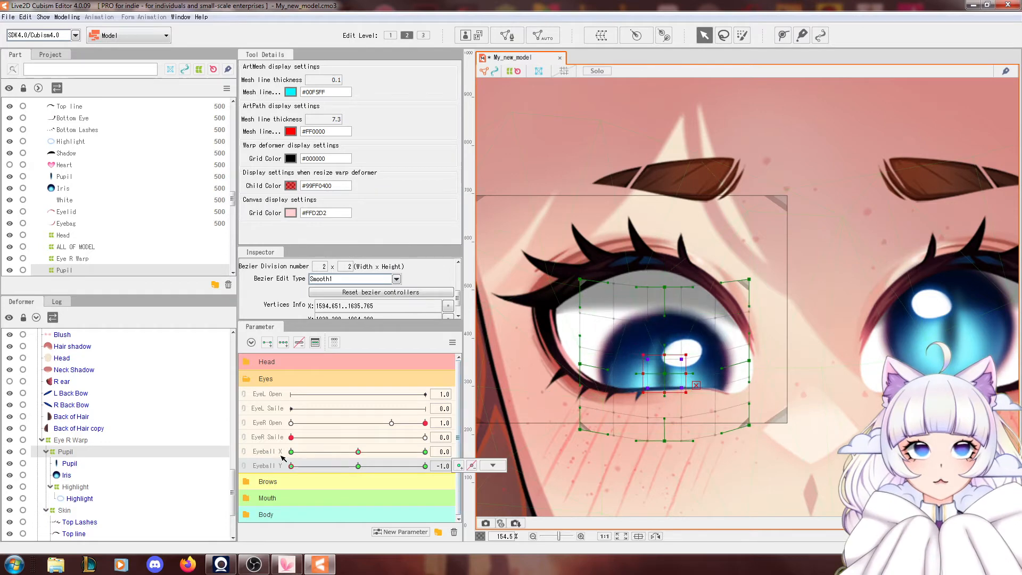
pyautogui.moveTo(670, 378); pyautogui.dragTo(668, 371)
pyautogui.moveTo(328, 467); pyautogui.dragTo(288, 465)
# Reflect the Pupil warp's Eyeball Y -1.0 shape vertically onto the 1.0 key, return Eyeball Y to 0.0, and save the model.
pyautogui.click(450, 343)
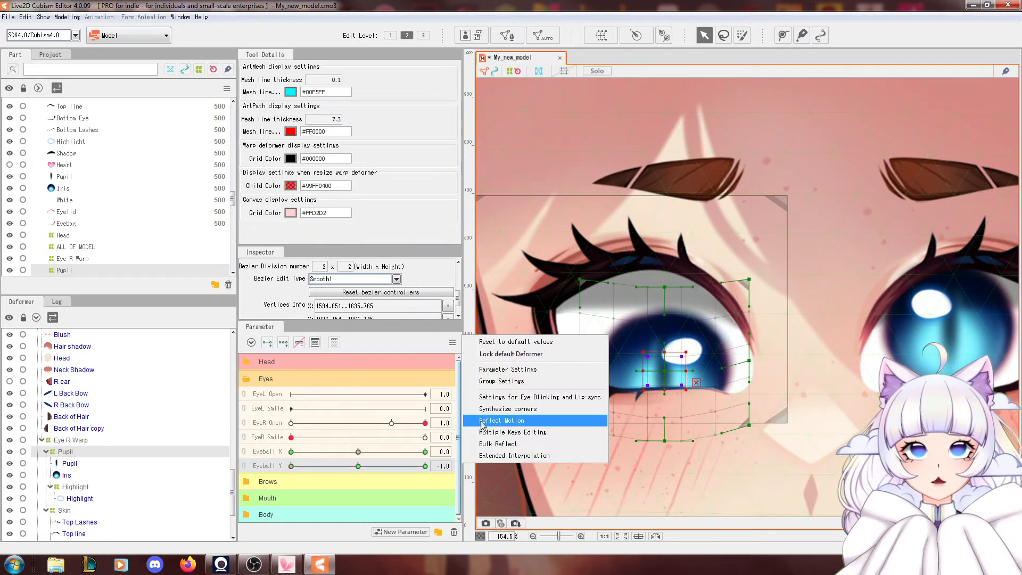
pyautogui.click(485, 422)
pyautogui.click(405, 293)
pyautogui.click(491, 384)
pyautogui.moveTo(358, 466)
pyautogui.mouseDown()
pyautogui.moveTo(429, 470)
pyautogui.moveTo(318, 471)
pyautogui.moveTo(358, 466)
pyautogui.mouseUp()
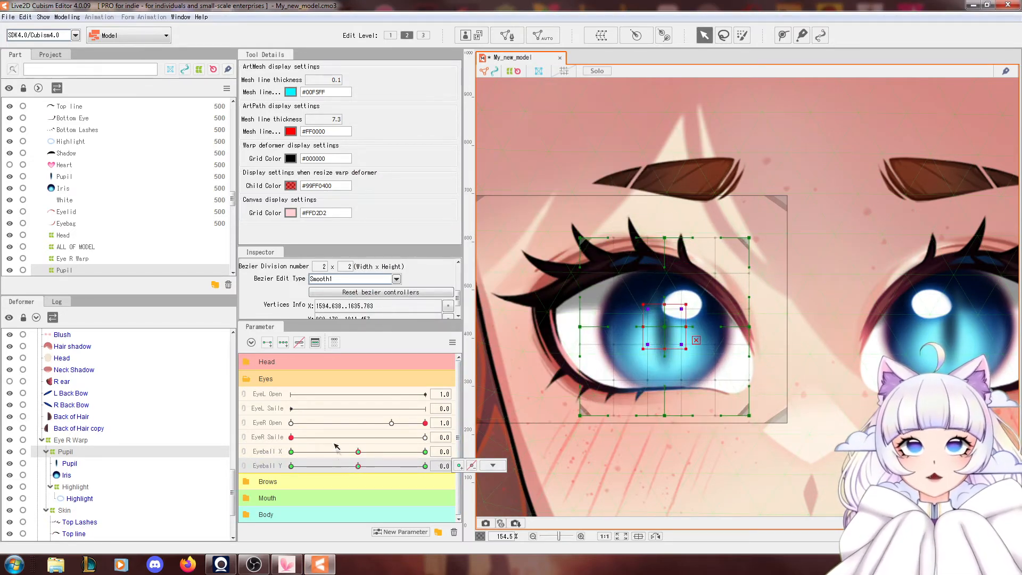
pyautogui.hotkey('ctrl', 's')
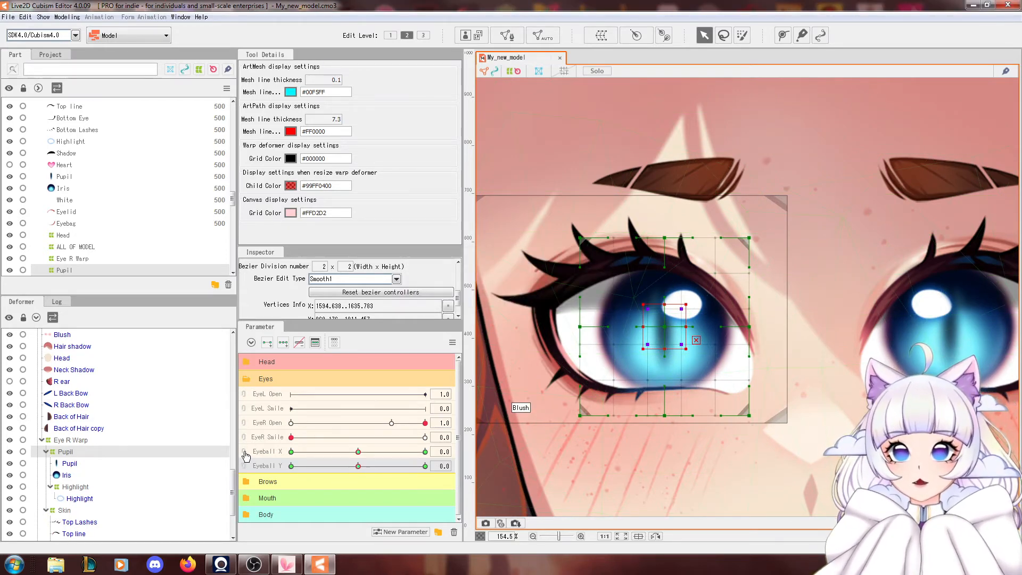
# Link Eyeball X and Eyeball Y into a combined parameter grid, test its -1.0, -1.0 corner, and return both to 0.0.
pyautogui.click(245, 451)
pyautogui.moveTo(358, 465); pyautogui.dragTo(277, 513)
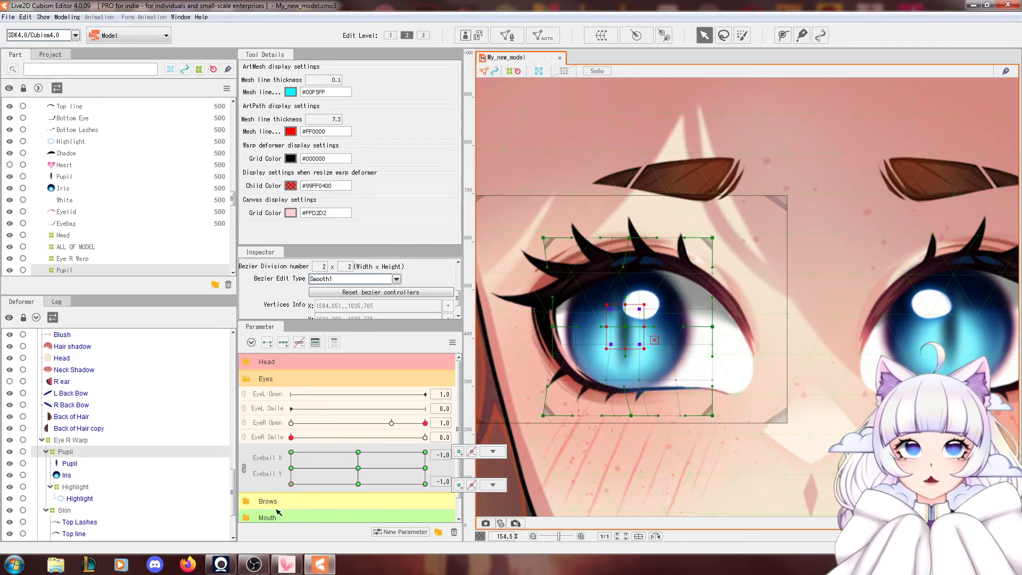
pyautogui.moveTo(285, 459); pyautogui.dragTo(358, 468)
# Synthesize the Pupil warp's corner shapes for Eyeball X and Eyeball Y, test the combined movement, and return both to 0.0.
pyautogui.click(453, 344)
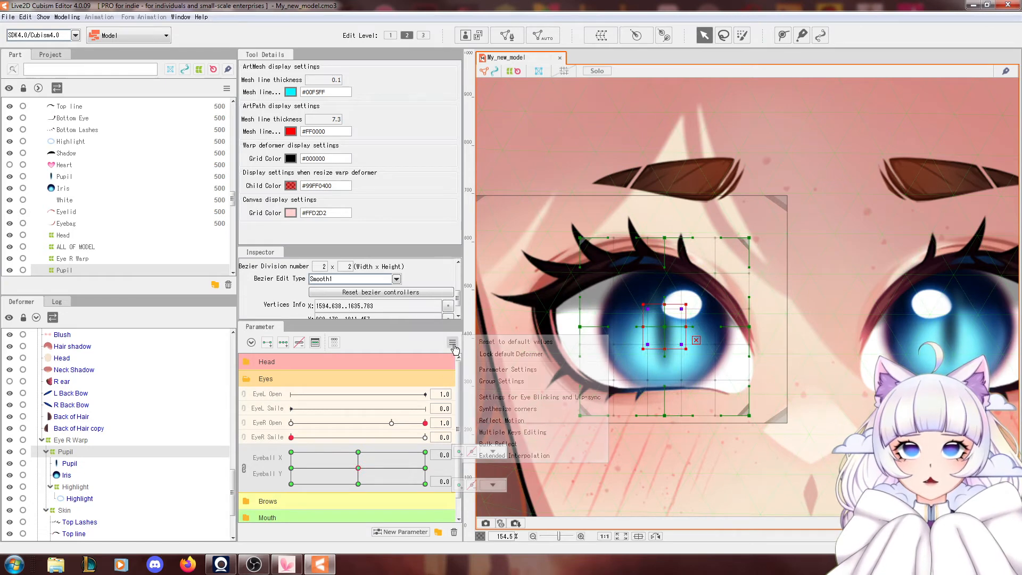
pyautogui.click(513, 410)
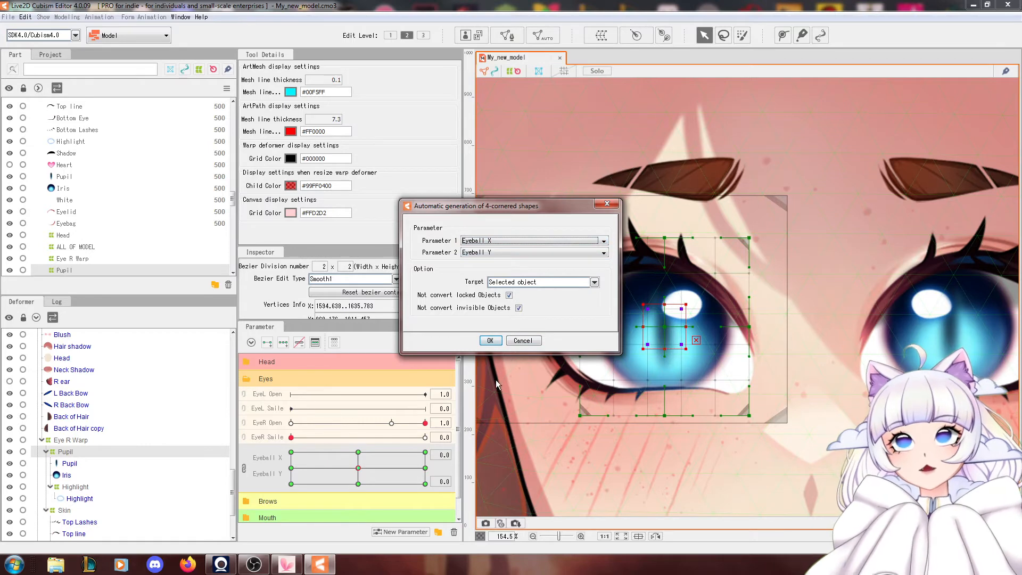
pyautogui.click(491, 340)
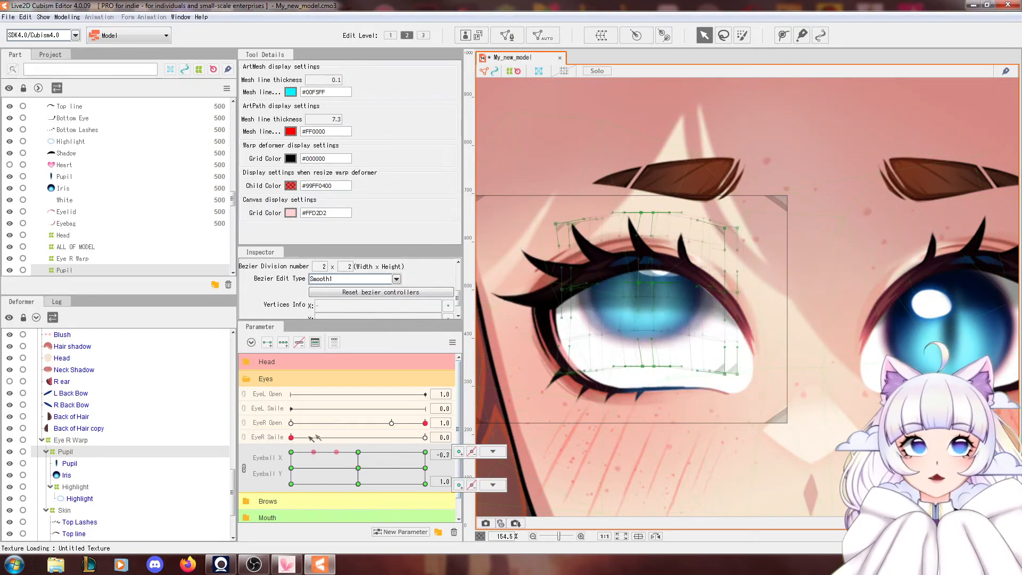
pyautogui.moveTo(291, 482); pyautogui.dragTo(359, 468)
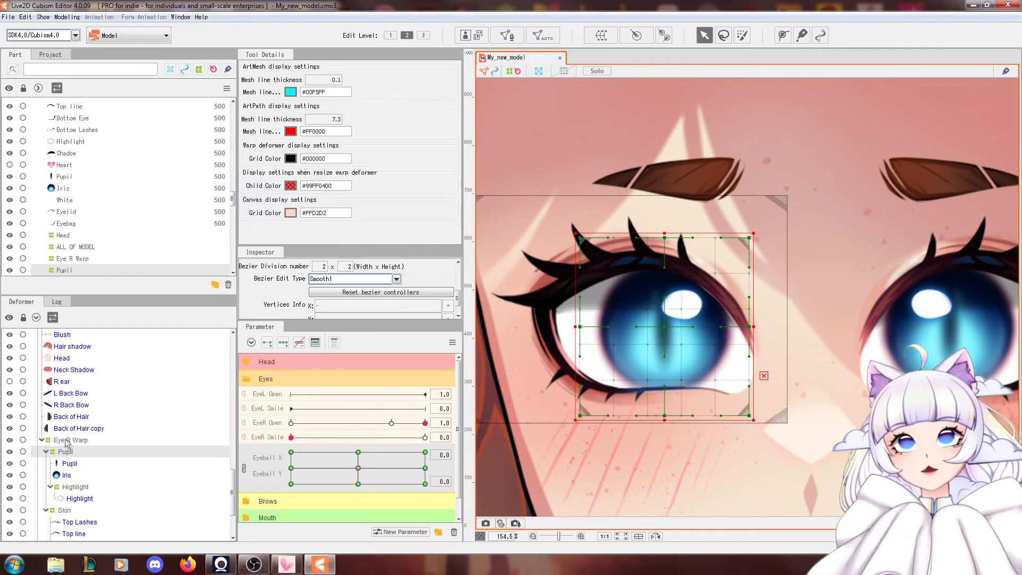
# Select the Skin warp, add three keys on Eyeball X and Eyeball Y, and unlink the two parameters.
pyautogui.scroll(-2, 80, 468)
pyautogui.click(64, 467)
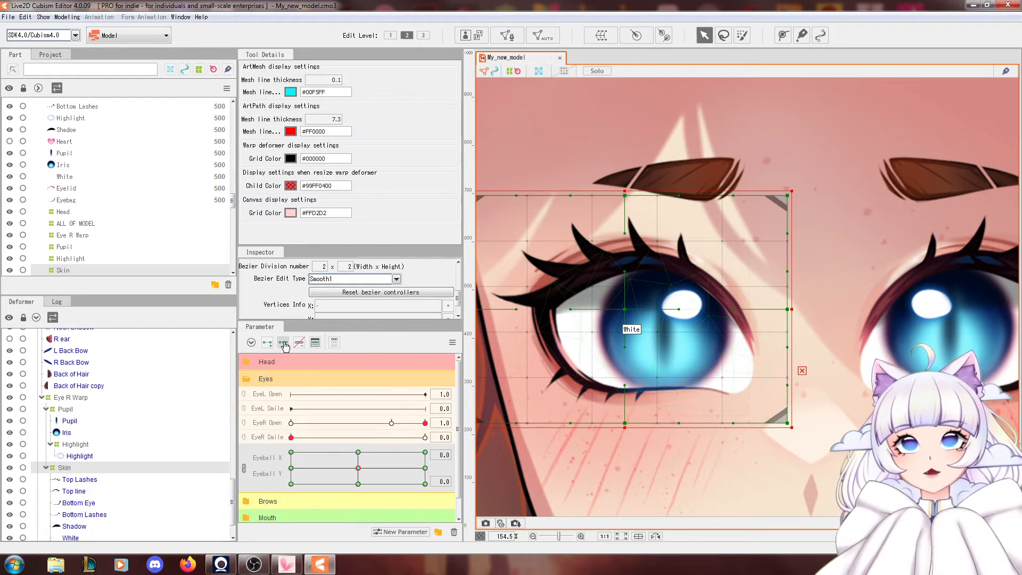
pyautogui.click(245, 469)
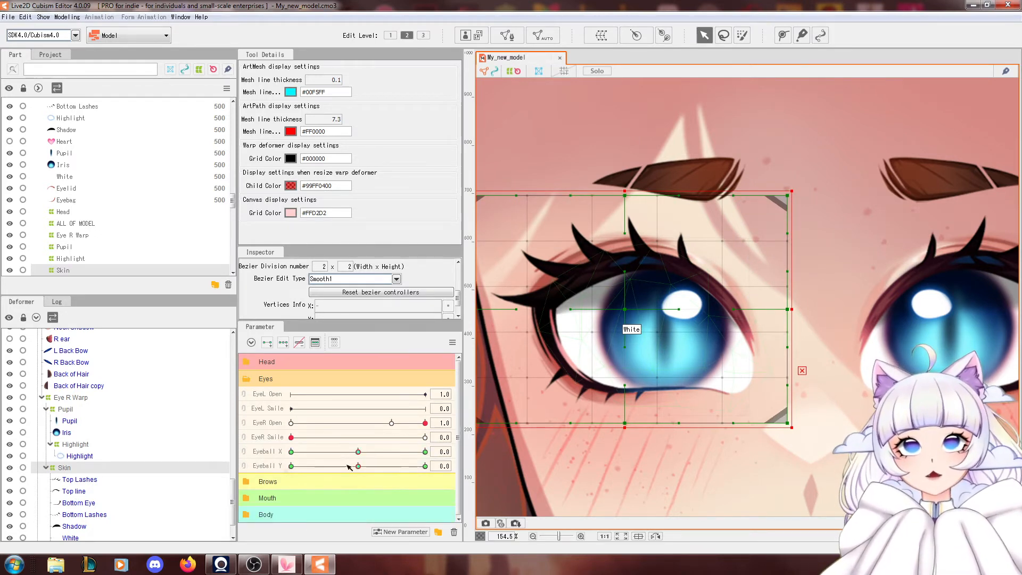
# At Eyeball X -1.0, shift the Skin warp's center, top center, left-side and left-column points slightly left, checking the motion.
pyautogui.moveTo(358, 453); pyautogui.dragTo(291, 453)
pyautogui.moveTo(806, 403); pyautogui.dragTo(843, 413)
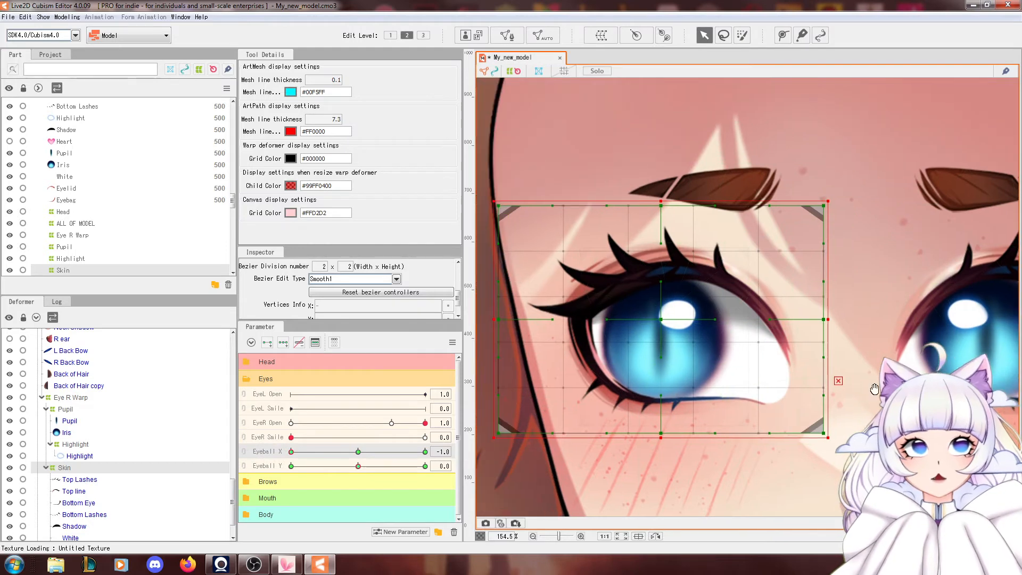
pyautogui.moveTo(662, 322); pyautogui.dragTo(648, 320)
pyautogui.moveTo(359, 452); pyautogui.dragTo(282, 440)
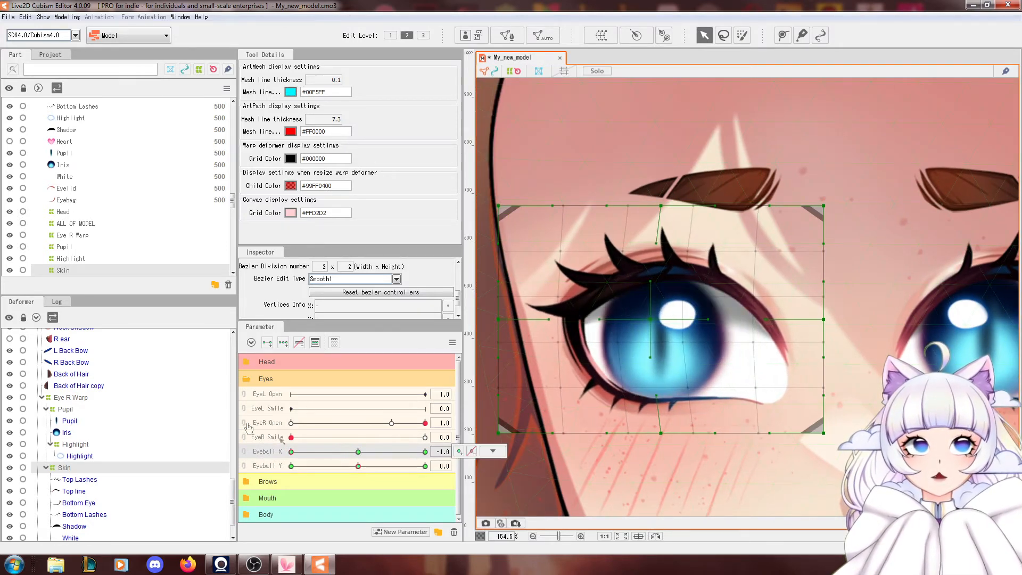
pyautogui.moveTo(662, 206); pyautogui.dragTo(651, 206)
pyautogui.moveTo(358, 452); pyautogui.dragTo(250, 454)
pyautogui.moveTo(499, 320); pyautogui.dragTo(495, 322)
pyautogui.moveTo(550, 187)
pyautogui.mouseDown()
pyautogui.moveTo(636, 503)
pyautogui.moveTo(581, 498)
pyautogui.mouseUp()
pyautogui.moveTo(565, 347); pyautogui.dragTo(564, 347)
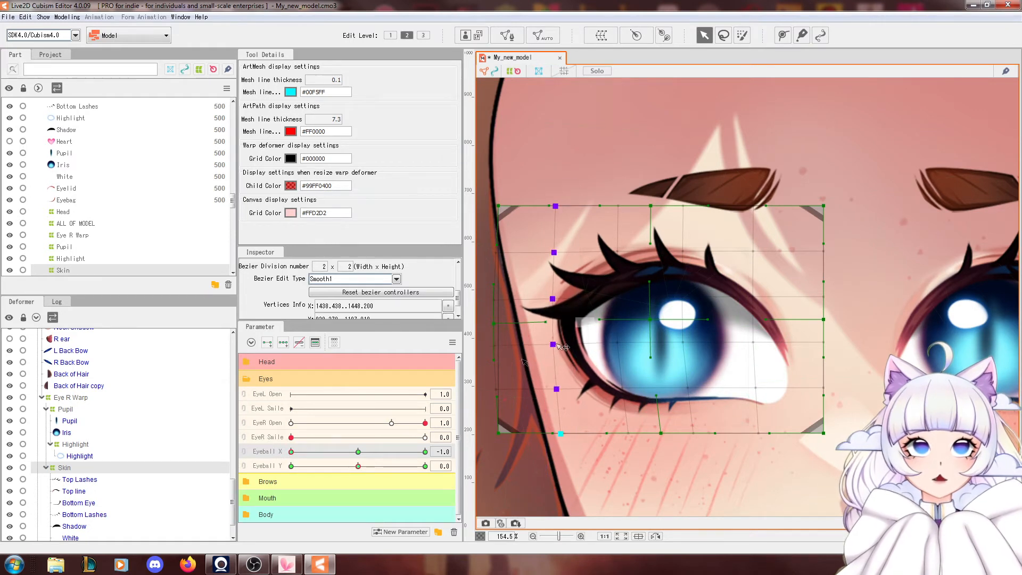
pyautogui.moveTo(357, 453); pyautogui.dragTo(292, 452)
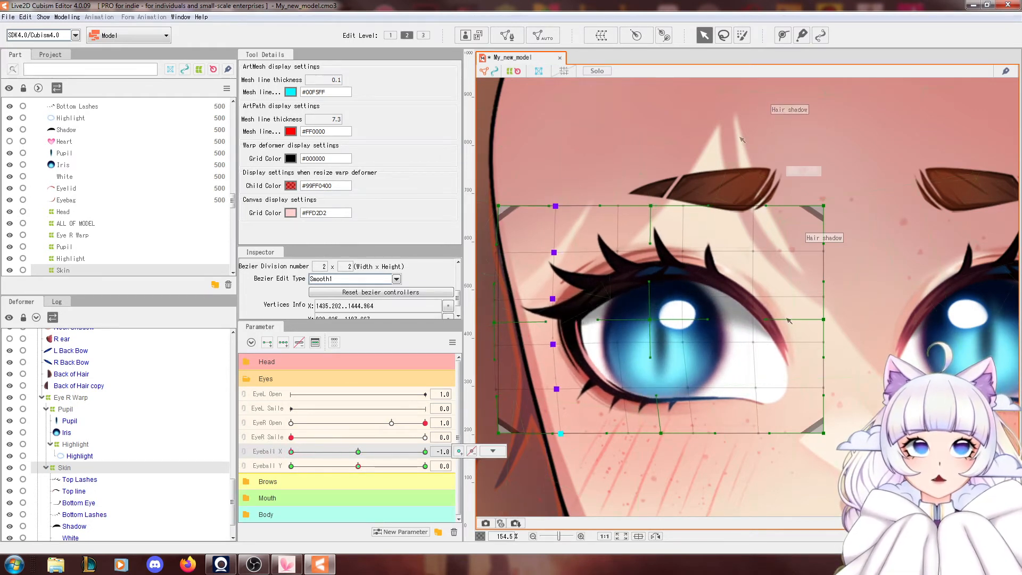
# Reflect the Skin warp's Eyeball X -1.0 shape horizontally onto the 1.0 key and raise its bottom-right corner slightly.
pyautogui.click(455, 346)
pyautogui.click(506, 424)
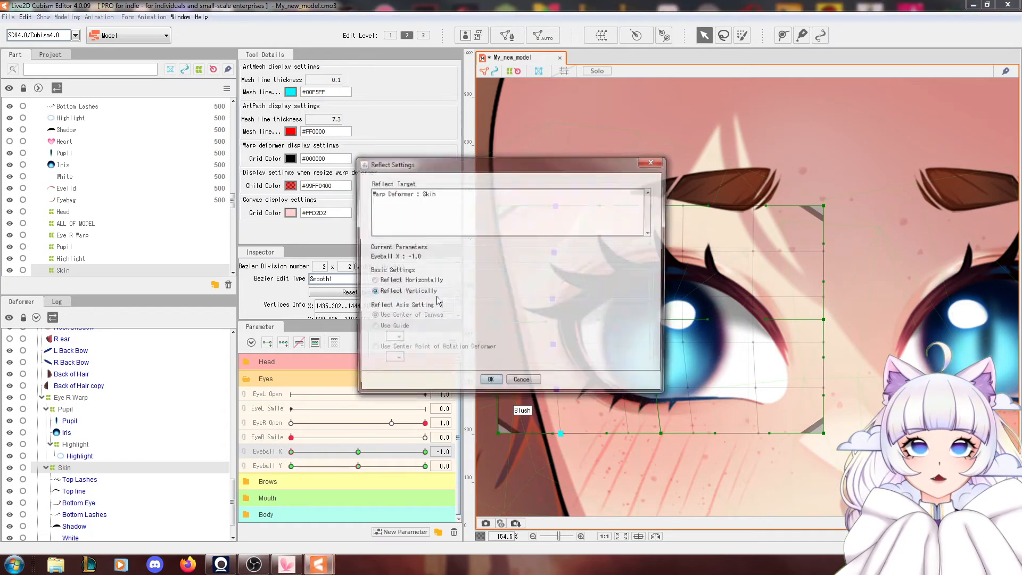
pyautogui.click(495, 383)
pyautogui.moveTo(332, 454); pyautogui.dragTo(426, 450)
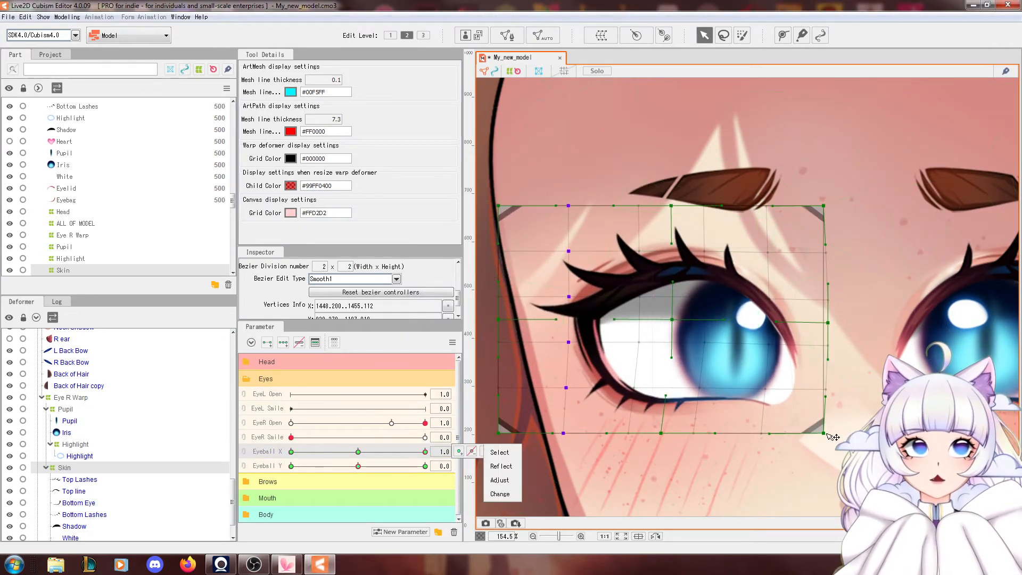
pyautogui.moveTo(828, 434); pyautogui.dragTo(828, 426)
# At Eyeball Y -1.0, lower the Skin warp's top and bottom center points and its upper rows of points, checking the motion.
pyautogui.moveTo(349, 451); pyautogui.dragTo(291, 466)
pyautogui.moveTo(661, 433); pyautogui.dragTo(661, 438)
pyautogui.moveTo(668, 207); pyautogui.dragTo(668, 219)
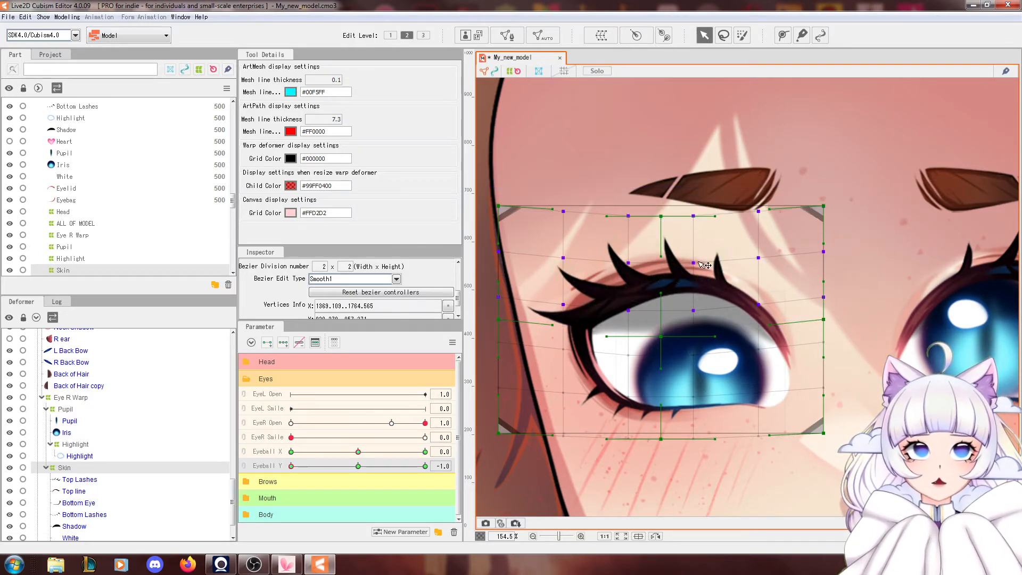
pyautogui.click(328, 466)
pyautogui.click(291, 466)
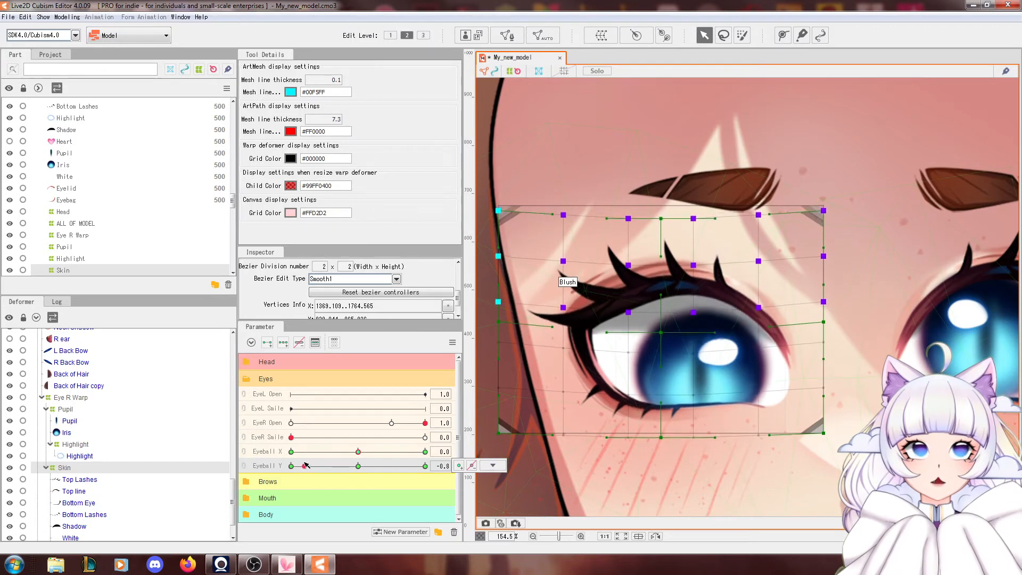
# Reflect the Skin warp's Eyeball Y -1.0 shape vertically onto the 1.0 key and test the vertical movement.
pyautogui.click(453, 342)
pyautogui.click(494, 420)
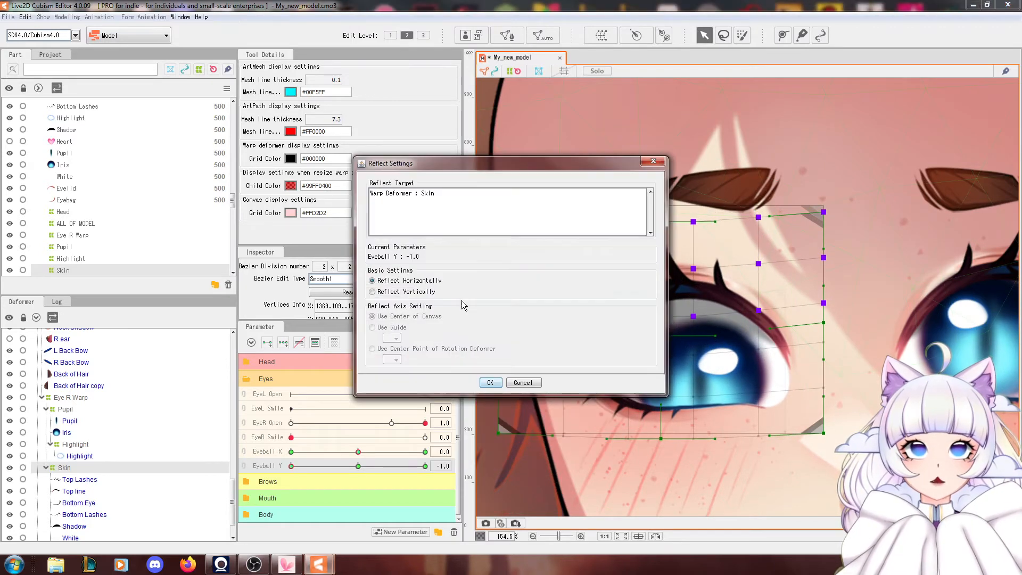
pyautogui.click(491, 383)
pyautogui.moveTo(381, 467)
pyautogui.mouseDown()
pyautogui.moveTo(424, 467)
pyautogui.moveTo(313, 468)
pyautogui.moveTo(364, 466)
pyautogui.mouseUp()
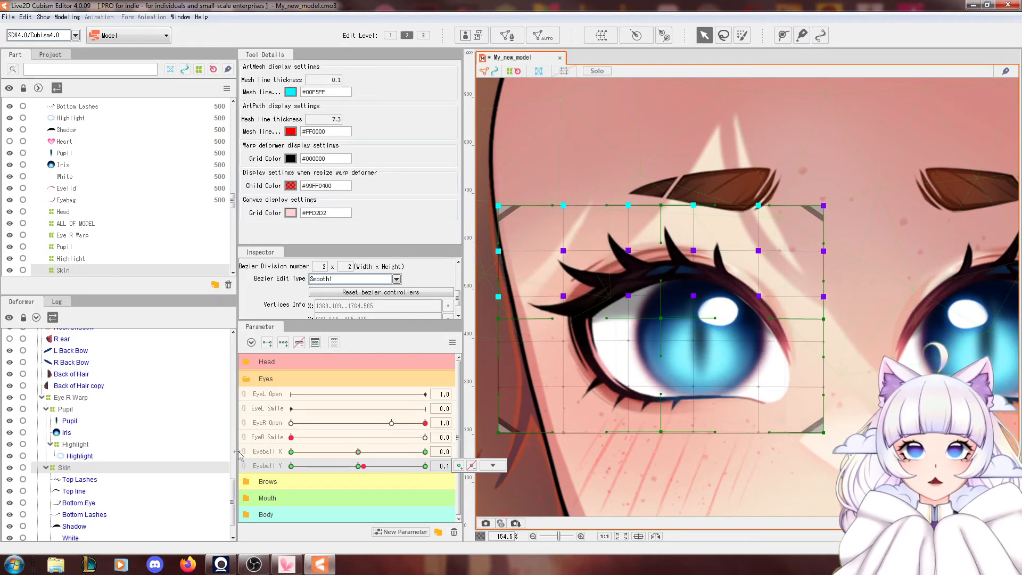
# Link Eyeball X and Eyeball Y, synthesize the Skin warp's corner shapes, and return the combined parameter to 0.0.
pyautogui.click(244, 452)
pyautogui.click(347, 458)
pyautogui.click(453, 343)
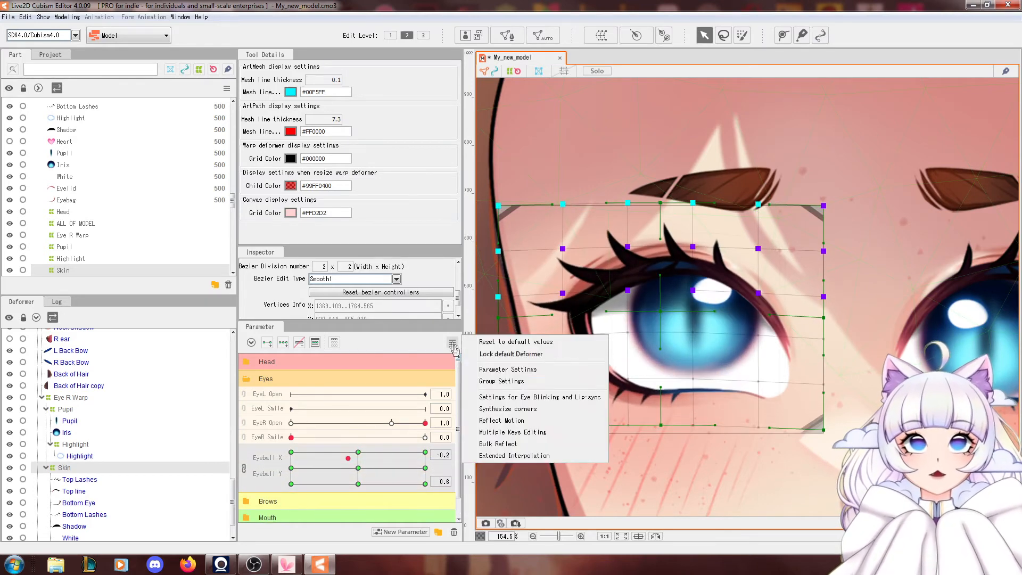
pyautogui.click(492, 411)
pyautogui.click(490, 341)
pyautogui.moveTo(349, 459)
pyautogui.mouseDown()
pyautogui.moveTo(392, 477)
pyautogui.moveTo(347, 486)
pyautogui.moveTo(388, 457)
pyautogui.moveTo(406, 468)
pyautogui.moveTo(358, 468)
pyautogui.mouseUp()
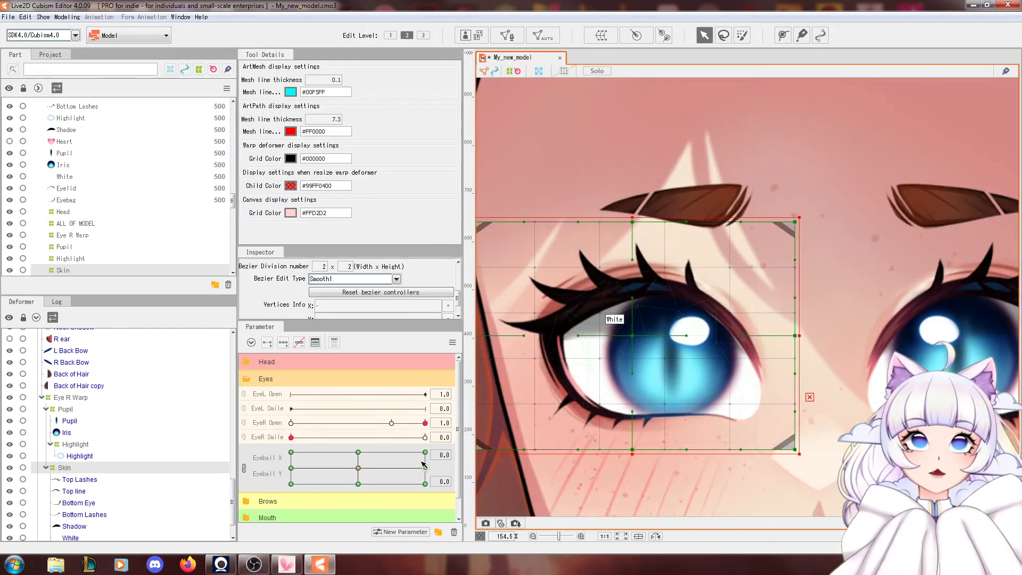
# At Eyeball X 1.0, select a row of points across the Skin warp's upper left and nudge it sideways, unlinking the Eyeball parameters.
pyautogui.click(425, 468)
pyautogui.scroll(-2, 583, 313)
pyautogui.moveTo(492, 303); pyautogui.dragTo(610, 317)
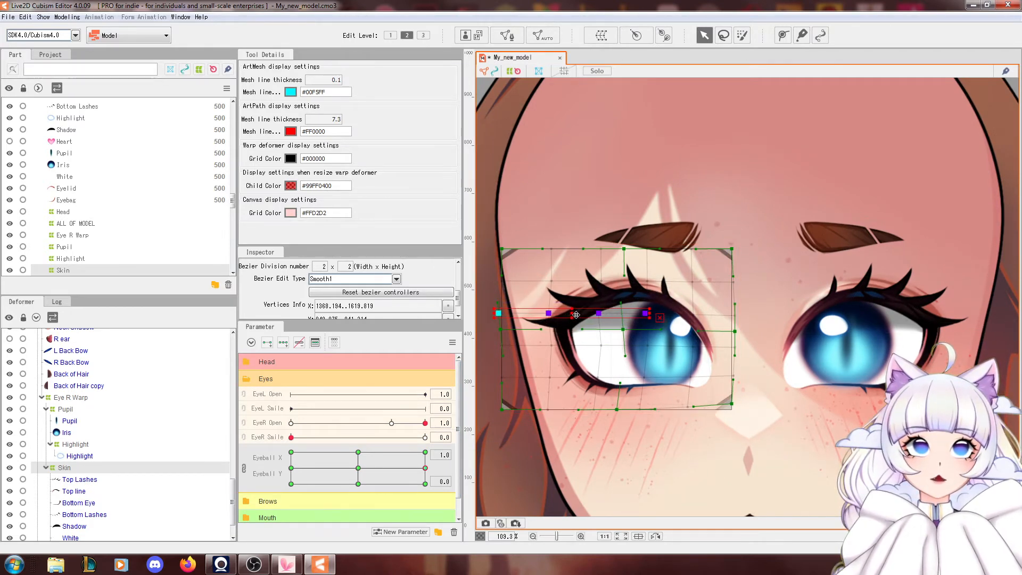
pyautogui.click(244, 469)
pyautogui.moveTo(367, 454); pyautogui.dragTo(429, 457)
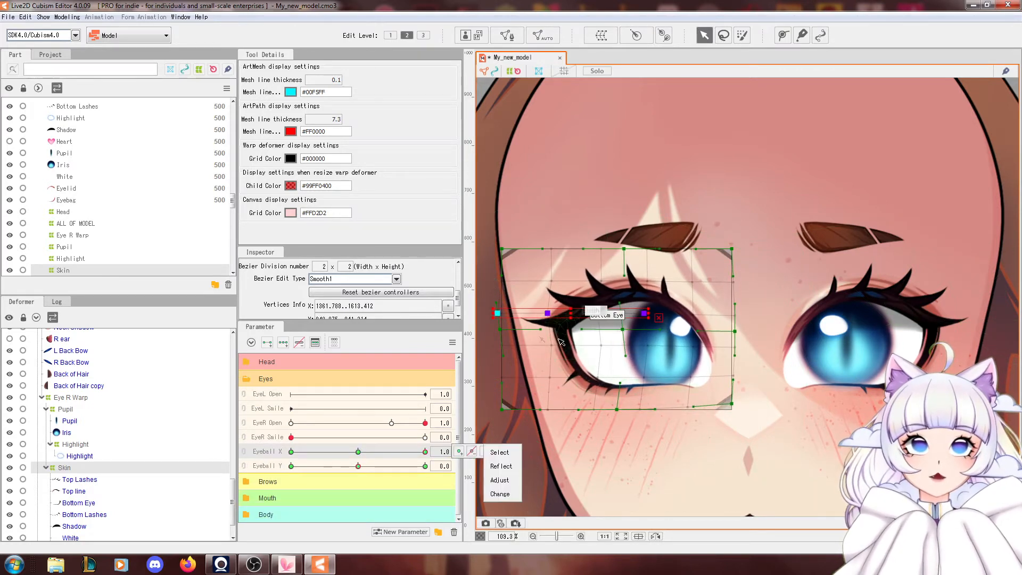
pyautogui.moveTo(494, 311); pyautogui.dragTo(497, 312)
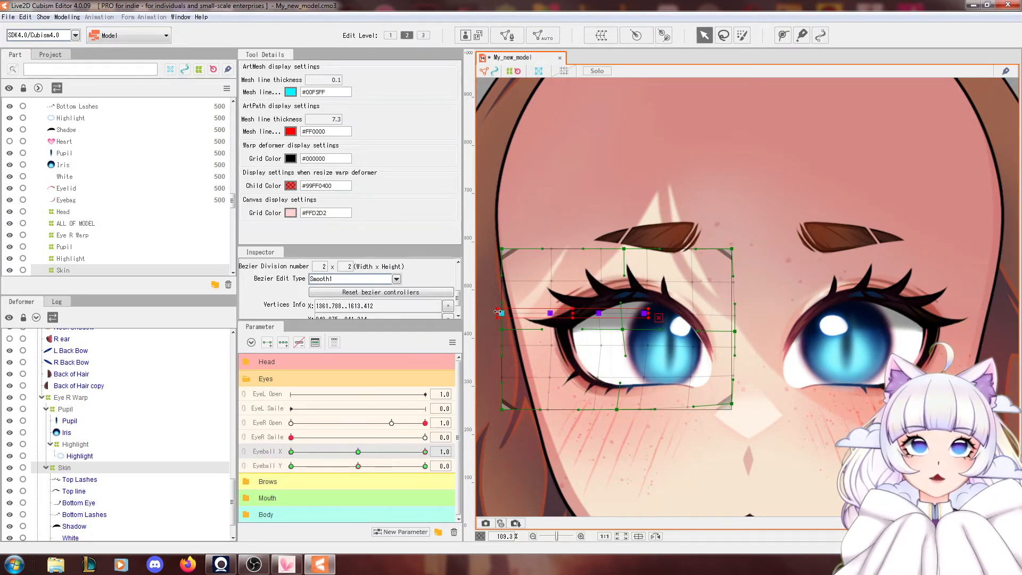
# Reflect the Skin warp's adjusted Eyeball X 1.0 shape horizontally onto the -1.0 key.
pyautogui.moveTo(452, 343)
pyautogui.click(478, 420)
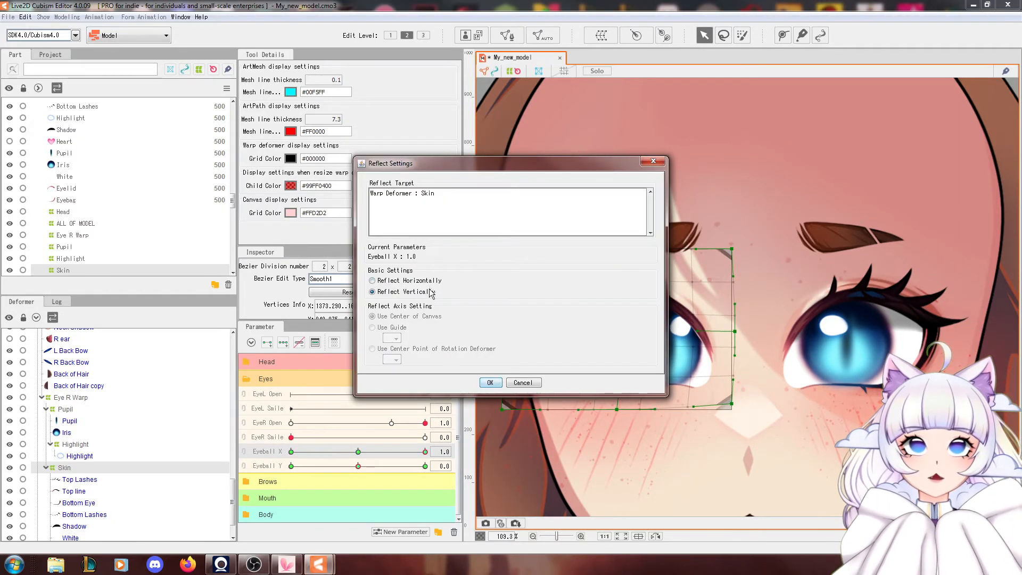
pyautogui.click(488, 383)
# Relink Eyeball X and Eyeball Y, regenerate the Skin warp's corner shapes, and return the combined parameter to 0.0 after testing it.
pyautogui.click(243, 454)
pyautogui.click(338, 466)
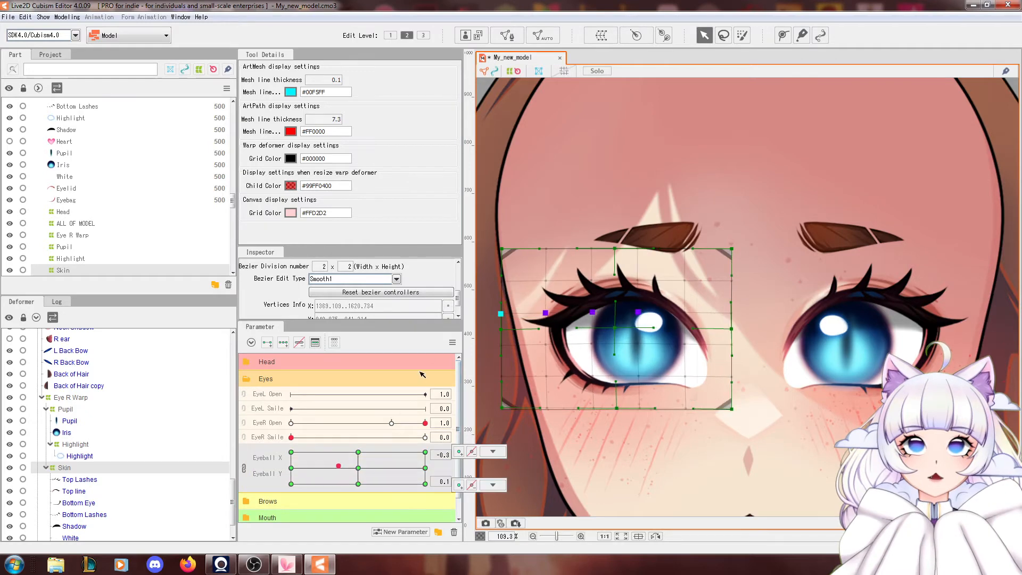
pyautogui.click(452, 343)
pyautogui.click(495, 409)
pyautogui.click(491, 342)
pyautogui.moveTo(339, 466); pyautogui.dragTo(380, 477)
pyautogui.click(359, 467)
# Deselect the Skin warp, test the combined Eyeball movement on the whole face, return it to 0.0, and save the model.
pyautogui.scroll(-3, 652, 265)
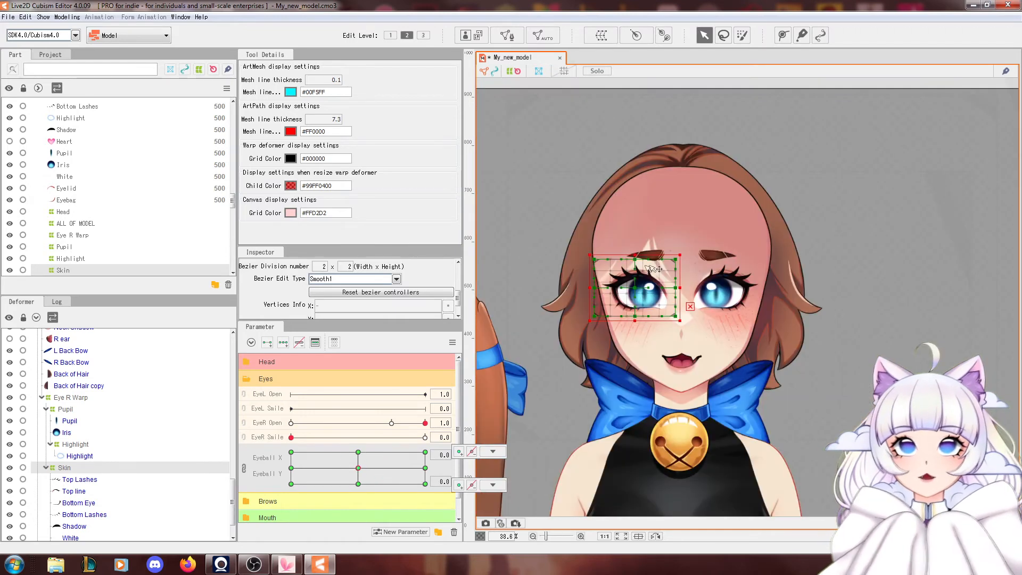
pyautogui.click(887, 254)
pyautogui.scroll(2, 654, 296)
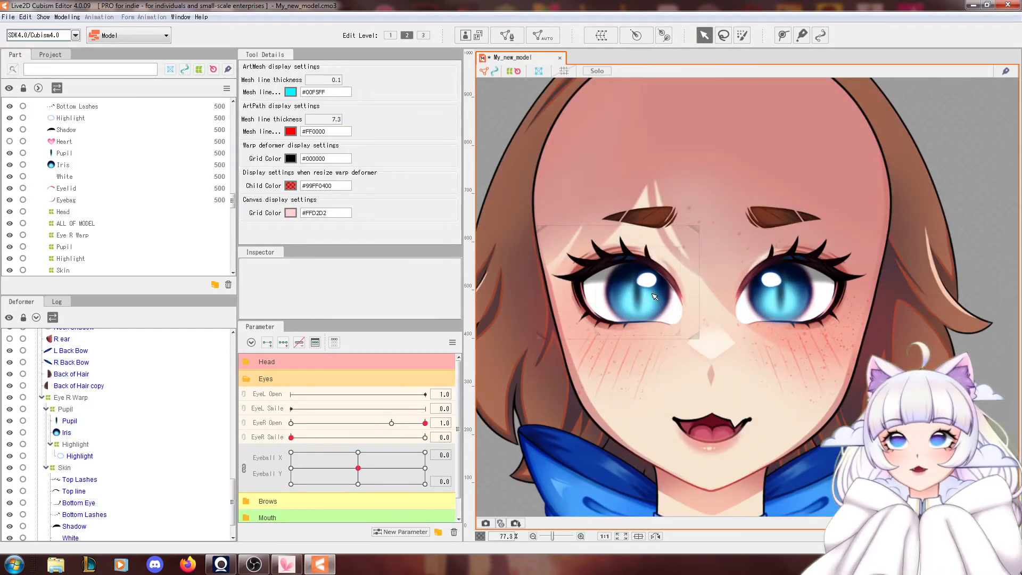
pyautogui.moveTo(386, 461); pyautogui.dragTo(358, 468)
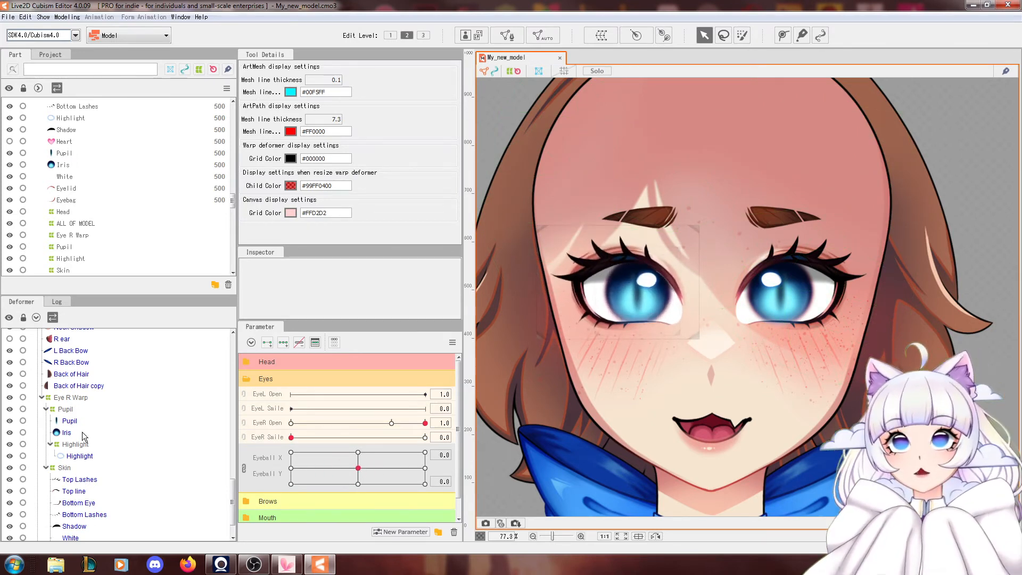
# Create a warp deformer named Brow Y as the parent of the Skin warp.
pyautogui.click(64, 468)
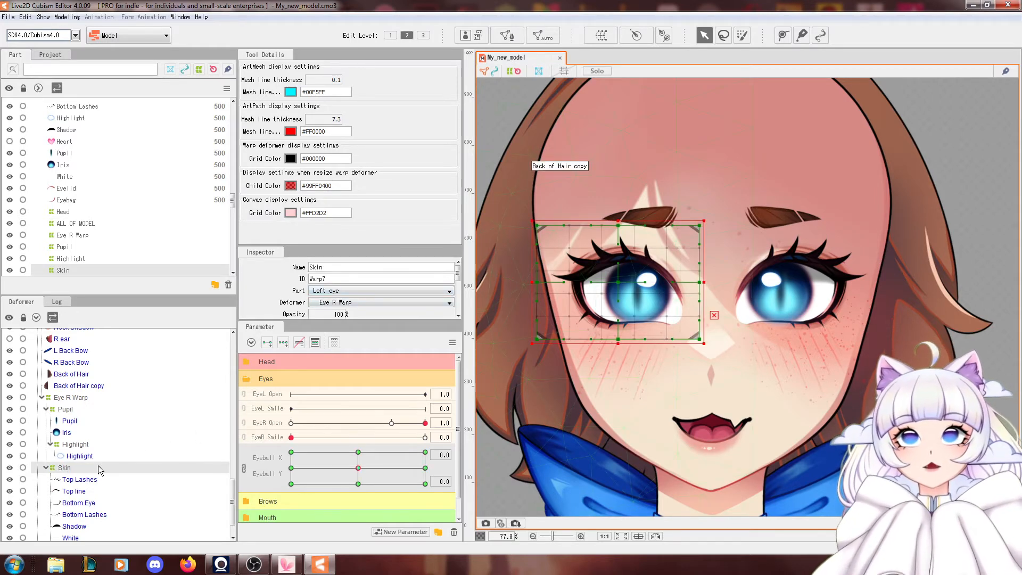
pyautogui.click(596, 42)
pyautogui.tripleClick(677, 327)
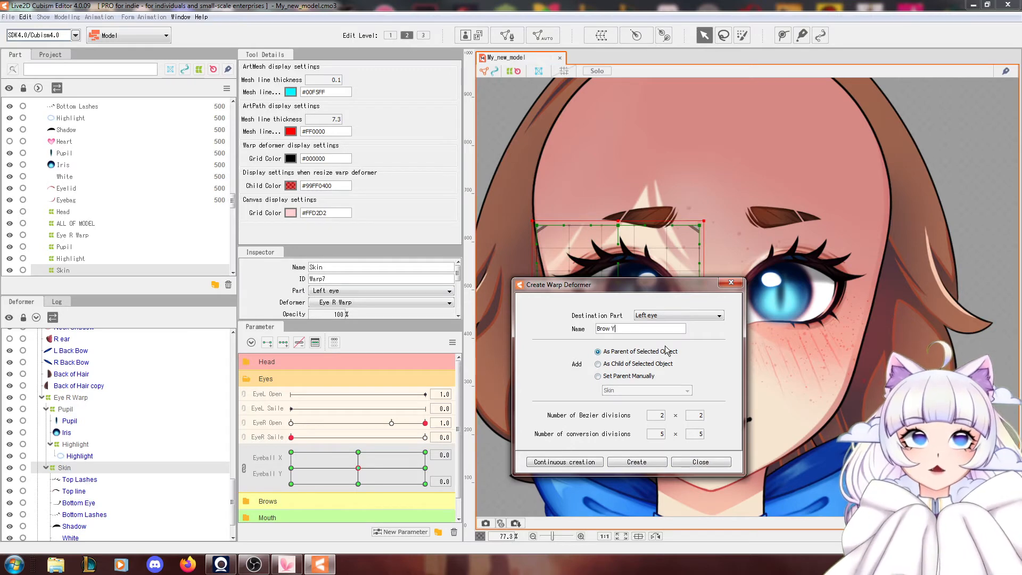
pyautogui.click(636, 462)
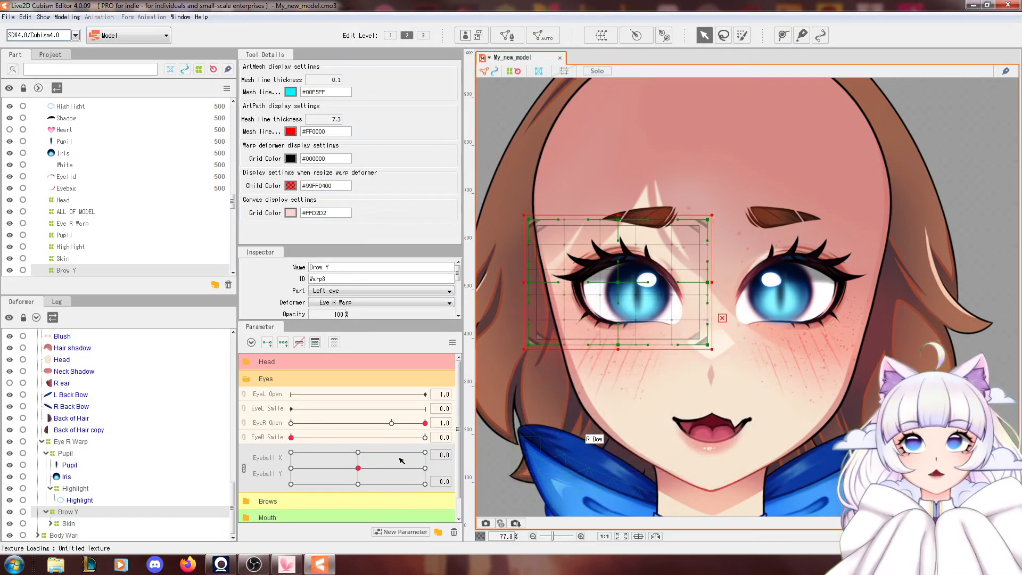
# Expand the Brows parameter group and add three keys to BrowR Y for the Brow Y warp.
pyautogui.scroll(-1, 290, 445)
pyautogui.click(299, 482)
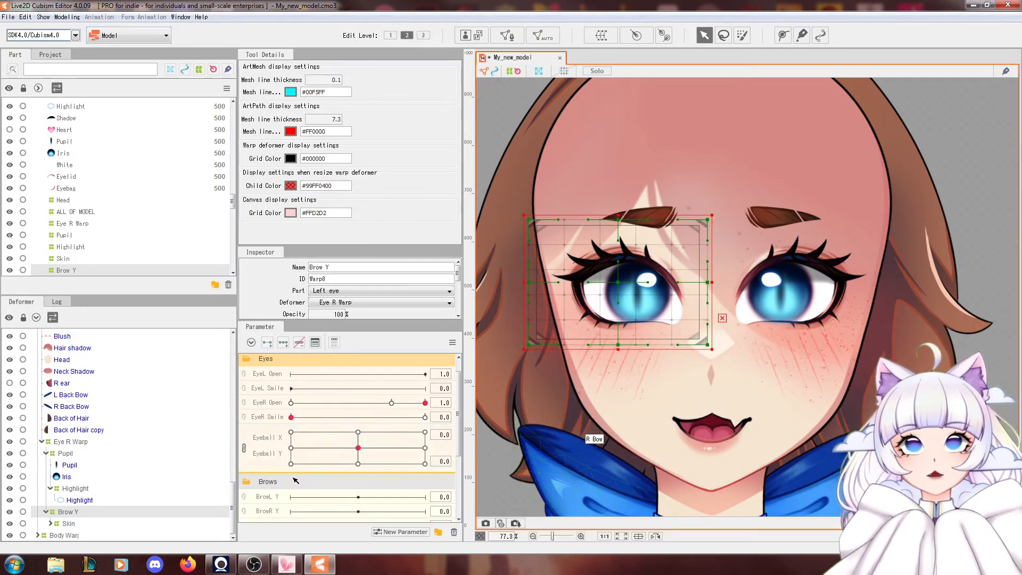
pyautogui.scroll(-1, 297, 479)
pyautogui.scroll(-2, 298, 476)
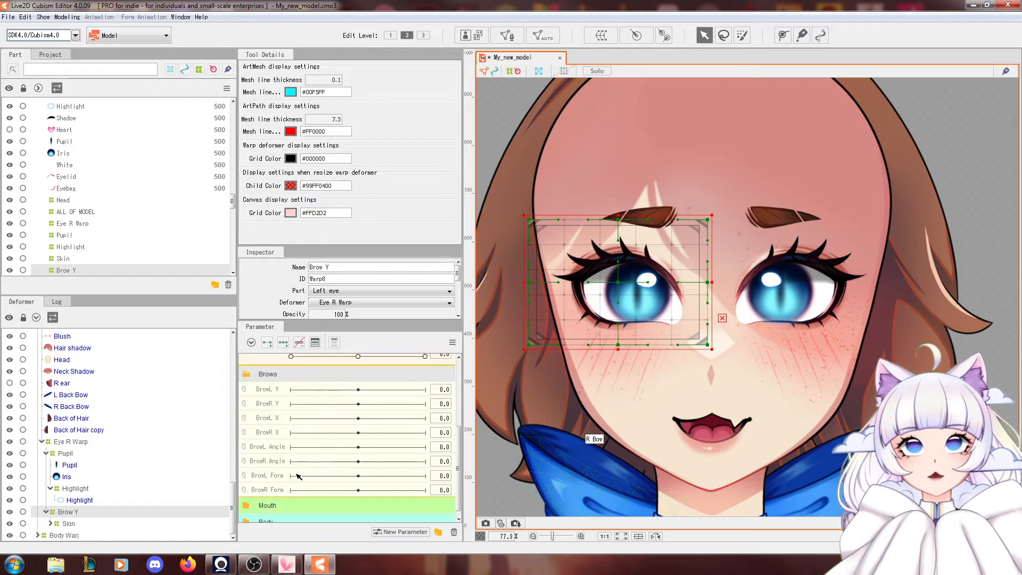
pyautogui.click(270, 406)
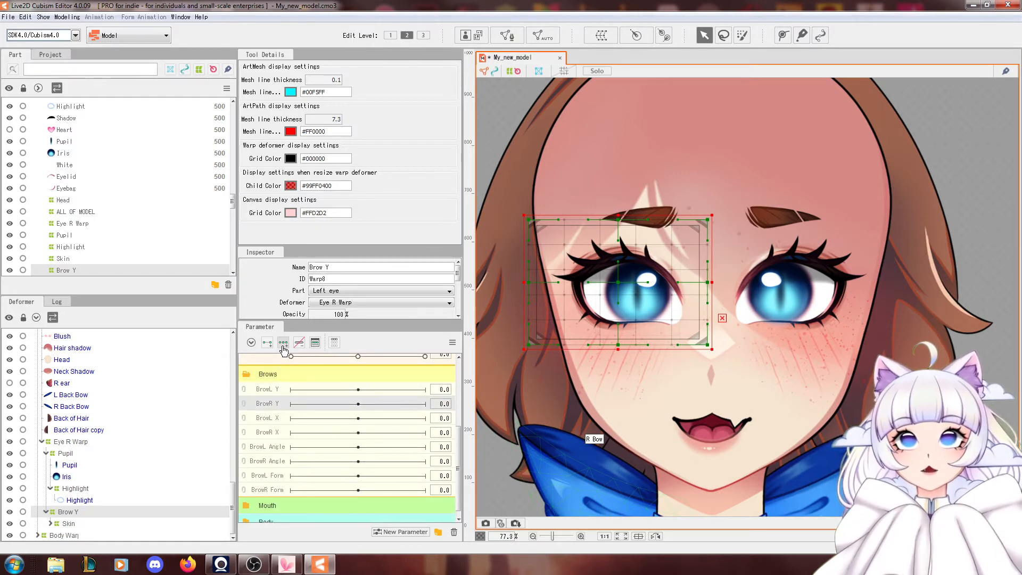
# Set BrowR Y to -1.0 and change the Brow Y warp's Bezier edit type to Smooth All.
pyautogui.moveTo(356, 403); pyautogui.dragTo(291, 404)
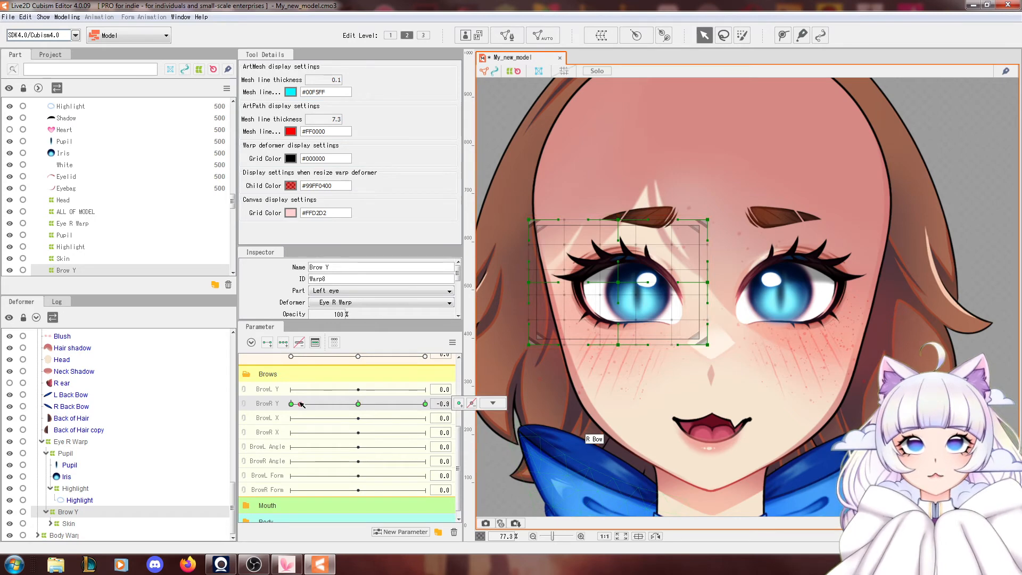
pyautogui.scroll(4, 619, 200)
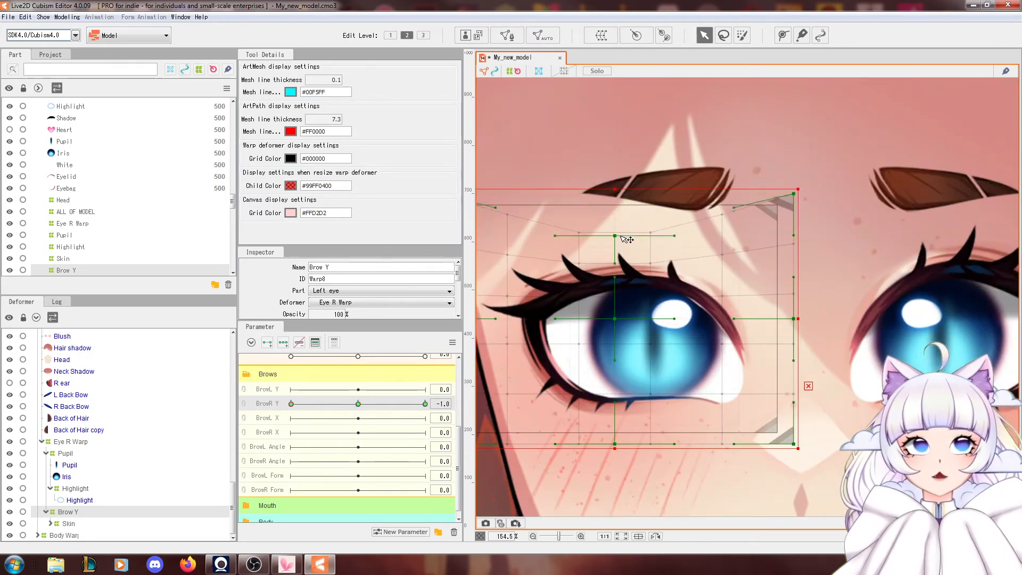
pyautogui.scroll(-3, 337, 290)
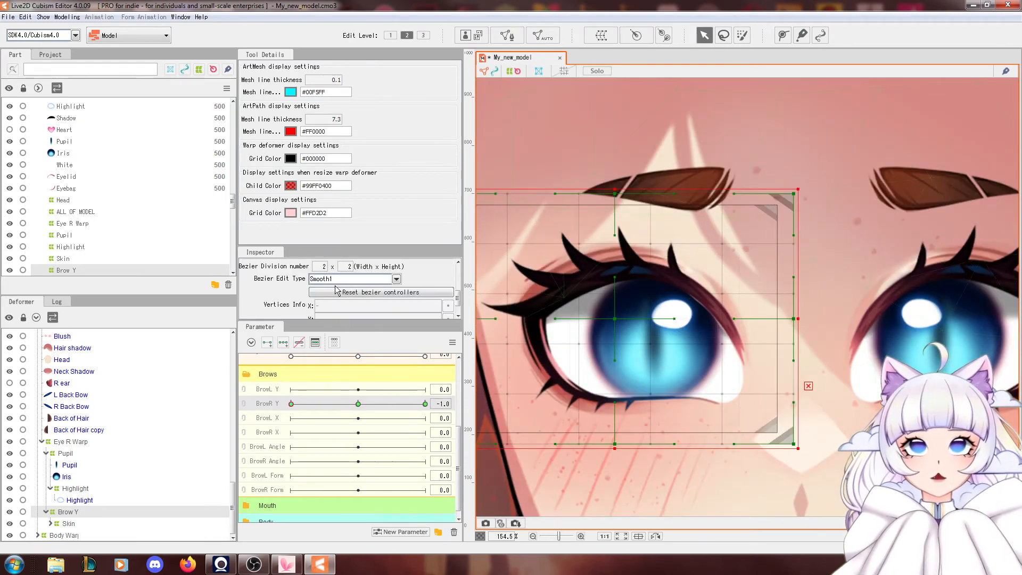
pyautogui.click(397, 279)
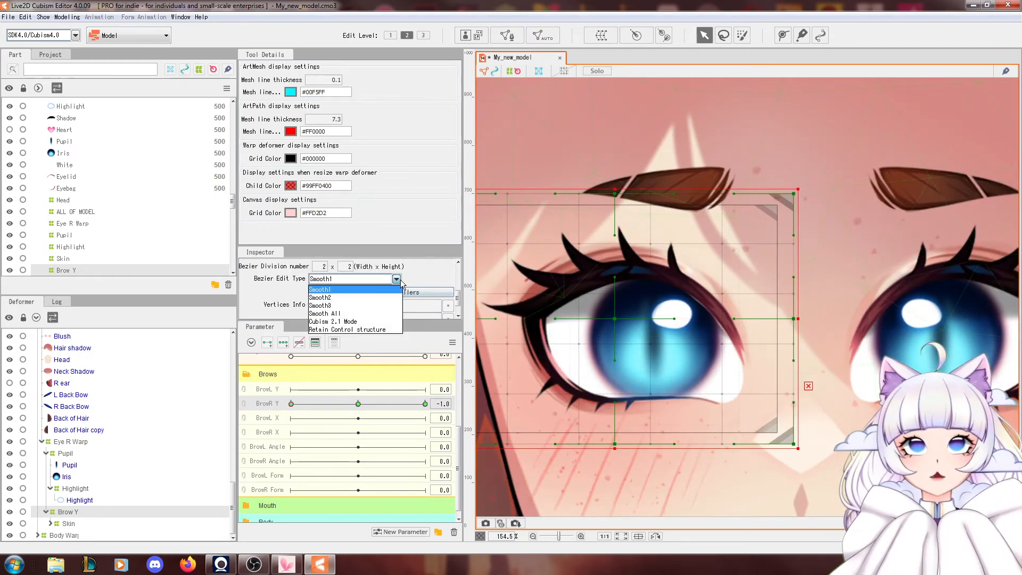
pyautogui.click(365, 314)
# Lower the top and middle points of the Brow Y warp at BrowR Y -1.0 and check the movement.
pyautogui.moveTo(616, 193); pyautogui.dragTo(618, 232)
pyautogui.scroll(-2, 629, 235)
pyautogui.moveTo(623, 290); pyautogui.dragTo(626, 309)
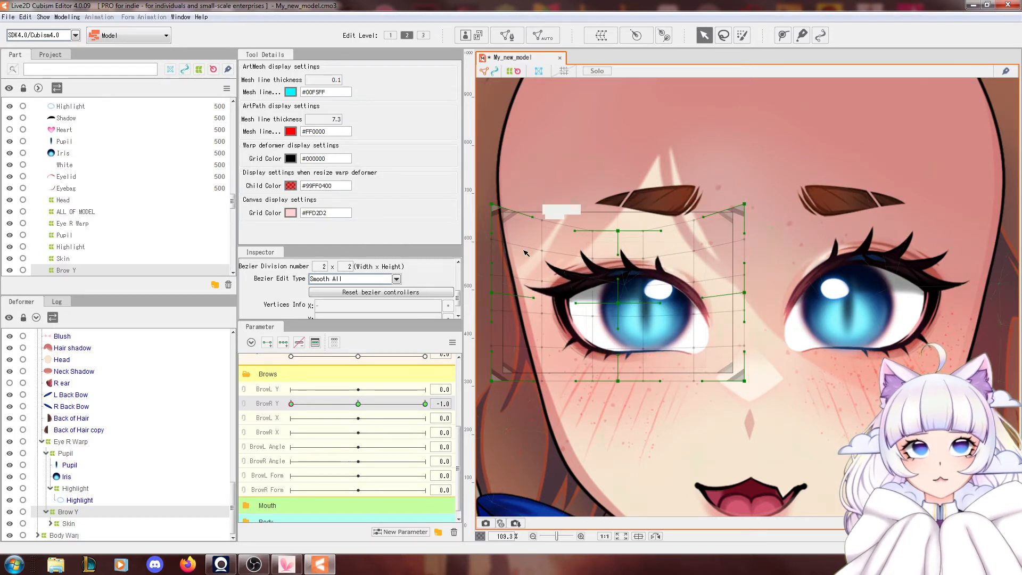
pyautogui.moveTo(492, 205); pyautogui.dragTo(492, 226)
pyautogui.moveTo(745, 205); pyautogui.dragTo(751, 241)
pyautogui.moveTo(746, 295); pyautogui.dragTo(746, 302)
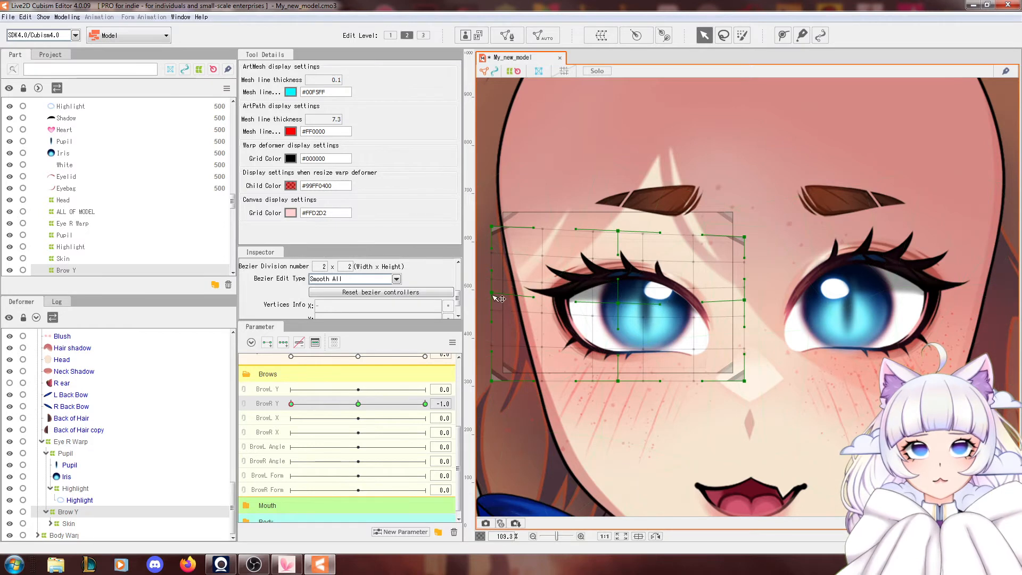
pyautogui.moveTo(495, 296); pyautogui.dragTo(495, 306)
pyautogui.click(358, 403)
pyautogui.click(291, 403)
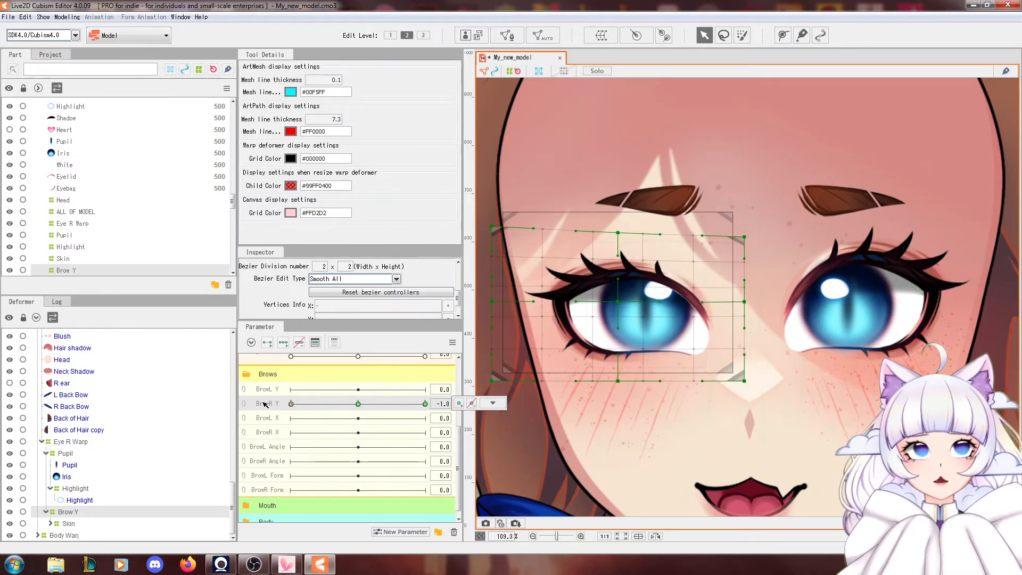
# Raise the Brow Y warp's top corners, top middle and center points at BrowR Y 1.0.
pyautogui.click(425, 403)
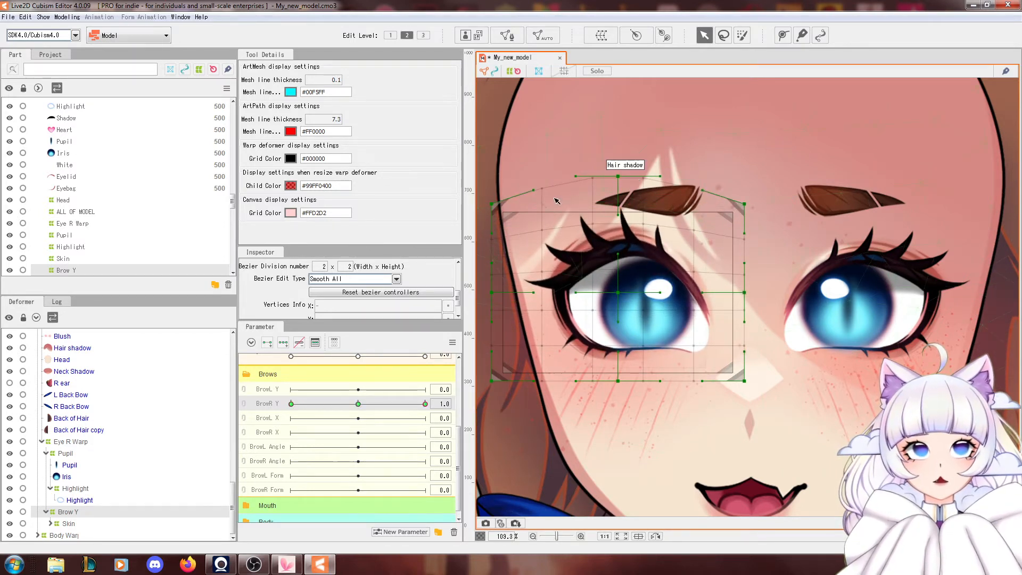
pyautogui.moveTo(491, 203); pyautogui.dragTo(491, 167)
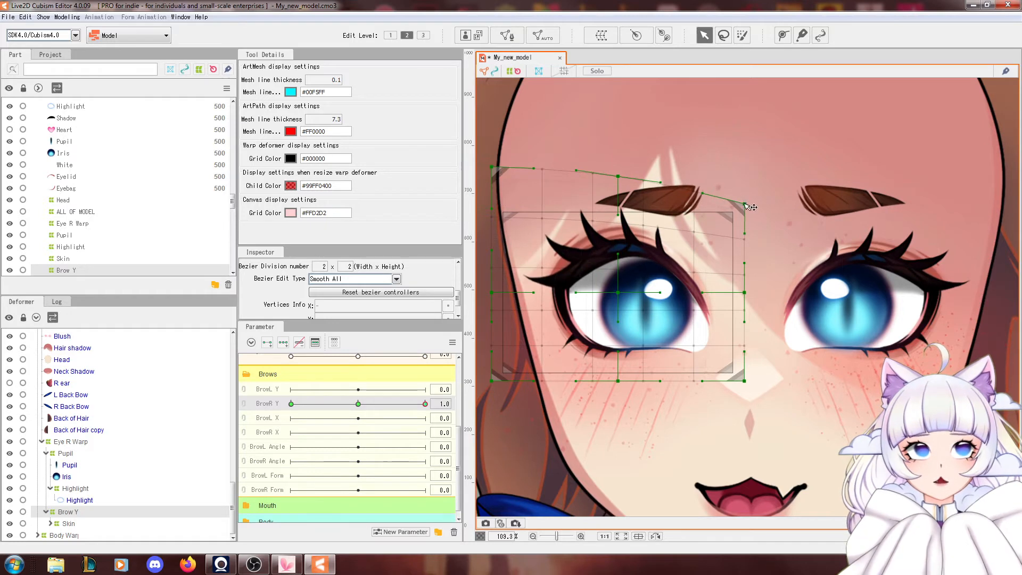
pyautogui.moveTo(745, 205); pyautogui.dragTo(745, 169)
pyautogui.moveTo(618, 176); pyautogui.dragTo(618, 171)
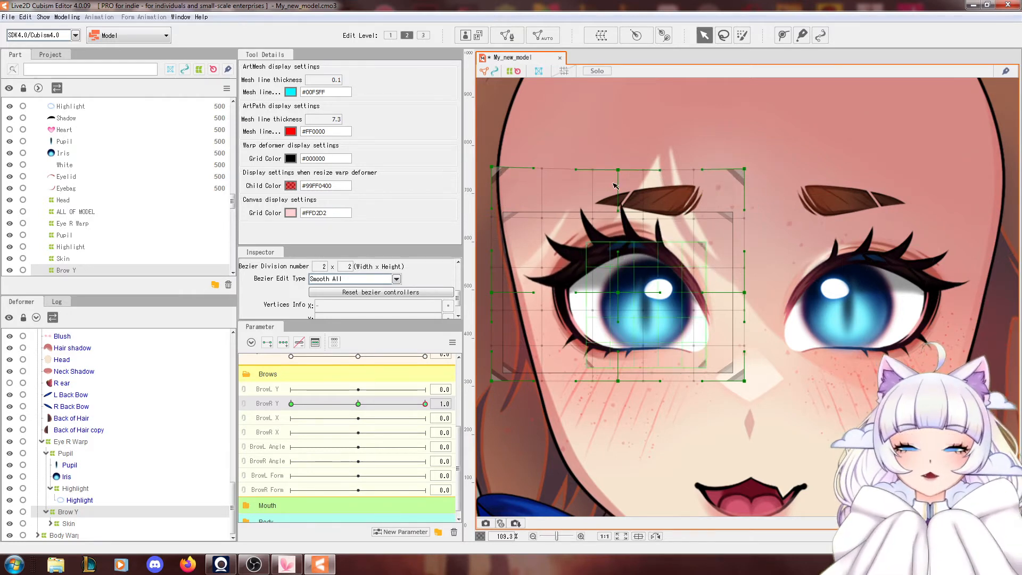
pyautogui.moveTo(617, 292); pyautogui.dragTo(617, 281)
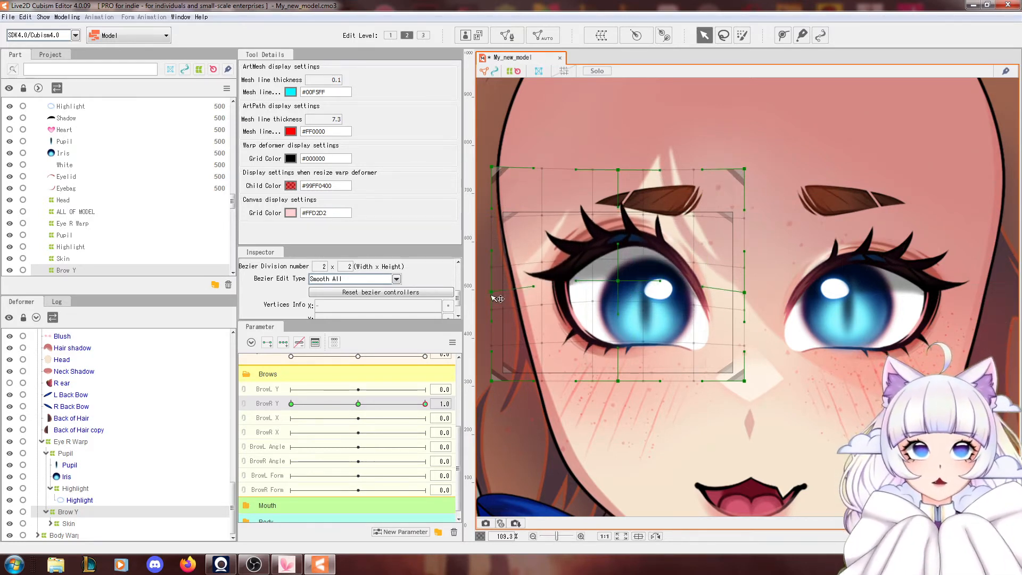
# Test the Brow Y deformation, return BrowR Y to 0.0, and save the model.
pyautogui.moveTo(358, 403); pyautogui.dragTo(489, 389)
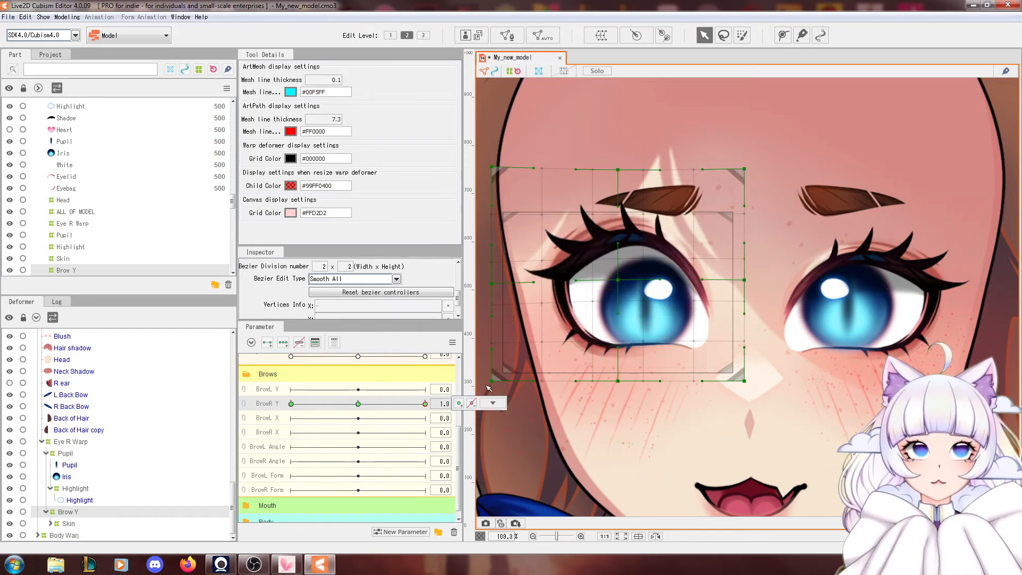
pyautogui.moveTo(618, 169); pyautogui.dragTo(618, 183)
pyautogui.moveTo(359, 404)
pyautogui.mouseDown()
pyautogui.moveTo(410, 402)
pyautogui.moveTo(359, 404)
pyautogui.mouseUp()
pyautogui.hotkey('ctrl', 's')
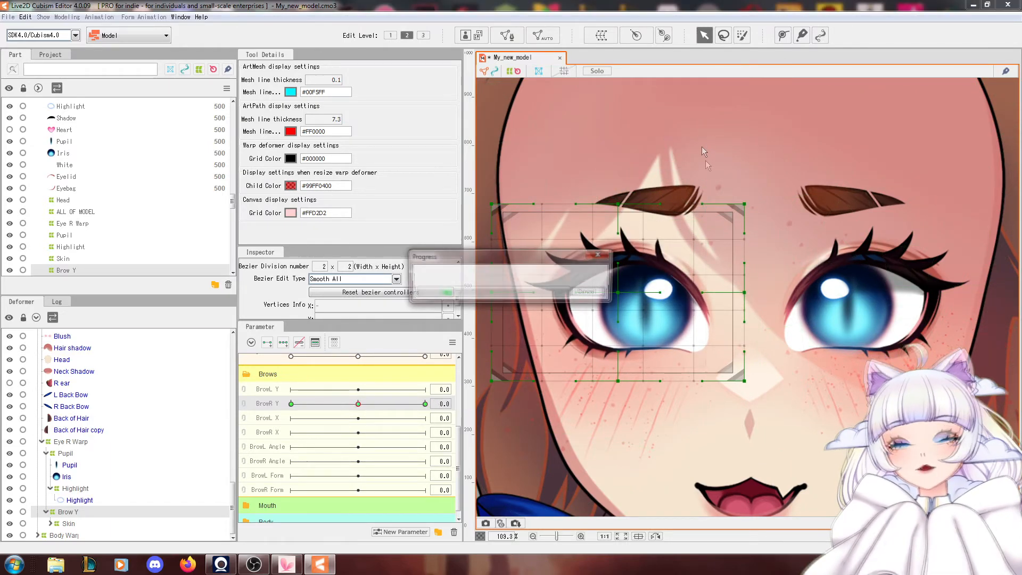
# Add three keys to BrowR Y for the right eye's Iris and set the parameter to 1.0.
pyautogui.scroll(2, 673, 256)
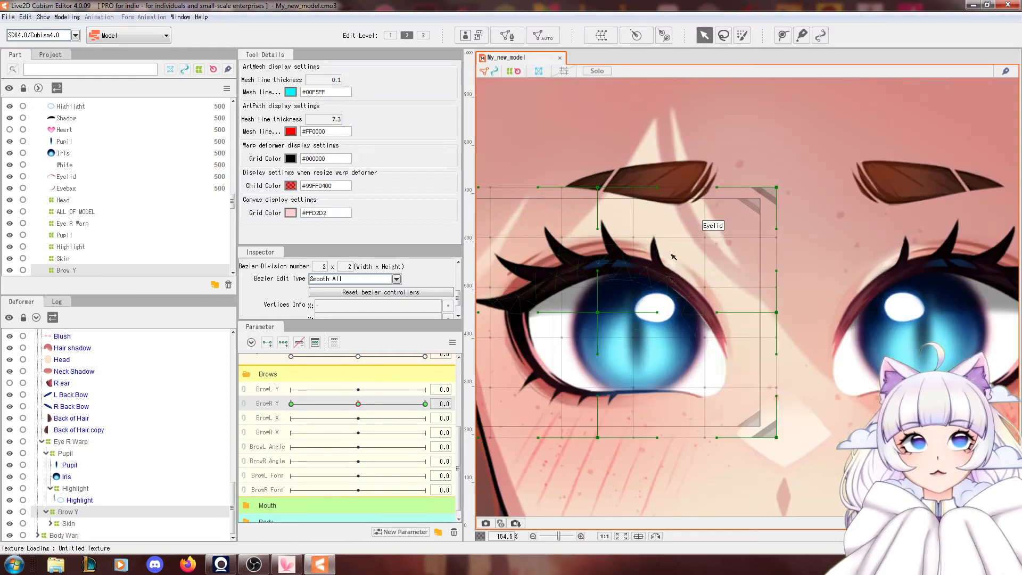
pyautogui.moveTo(633, 294); pyautogui.dragTo(652, 338)
pyautogui.click(662, 368)
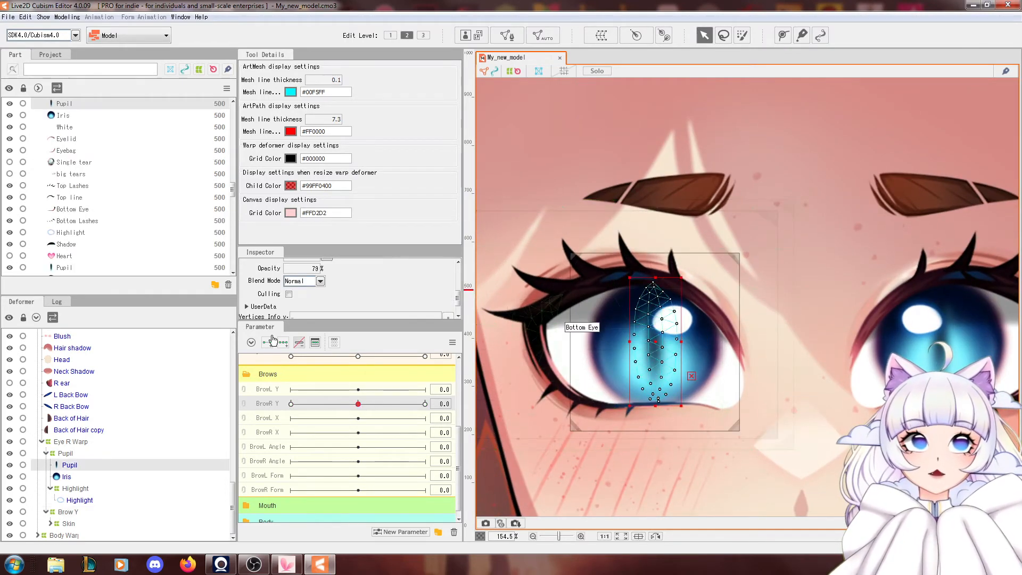
pyautogui.scroll(2, 712, 405)
pyautogui.moveTo(720, 365); pyautogui.dragTo(737, 363)
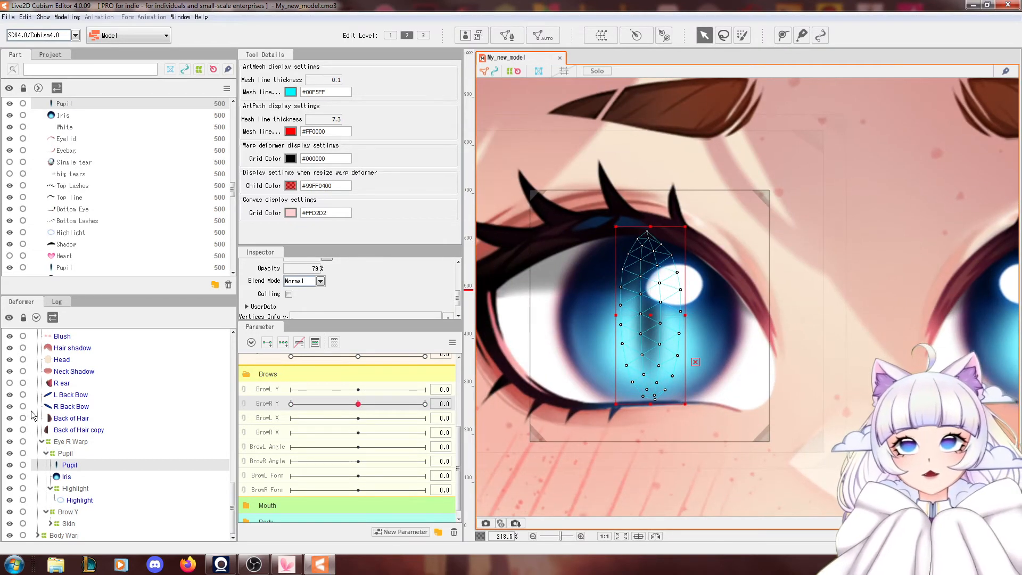
pyautogui.click(66, 476)
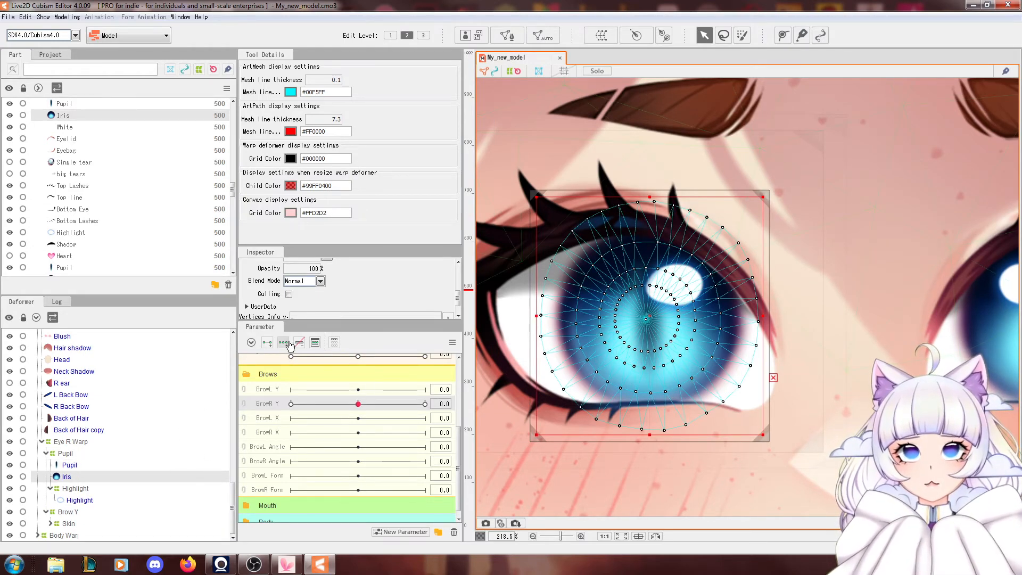
pyautogui.click(425, 403)
pyautogui.scroll(-2, 562, 337)
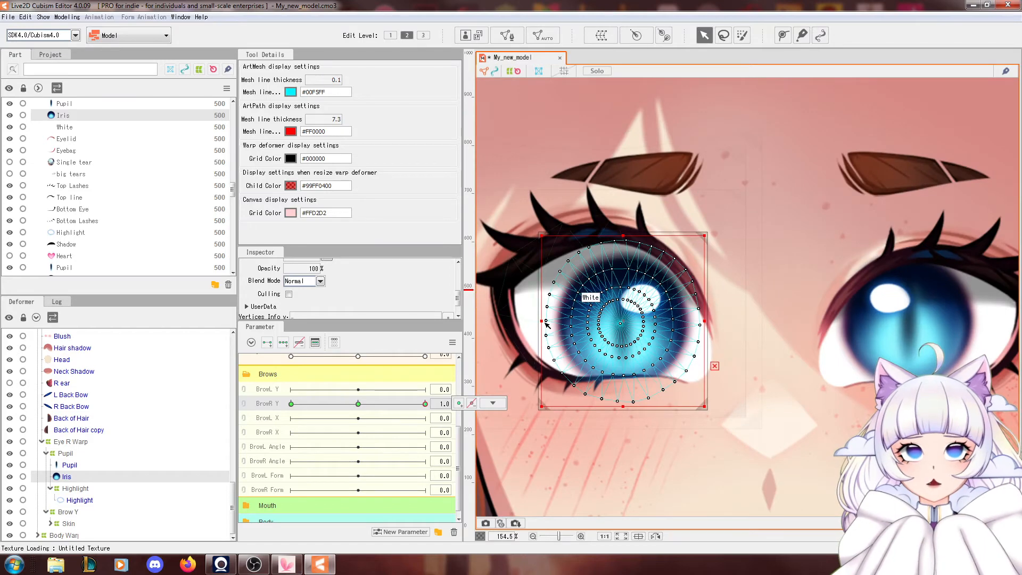
# Narrow the Iris slightly in width at BrowR Y 1.0 and test the movement.
pyautogui.moveTo(537, 322); pyautogui.dragTo(557, 320)
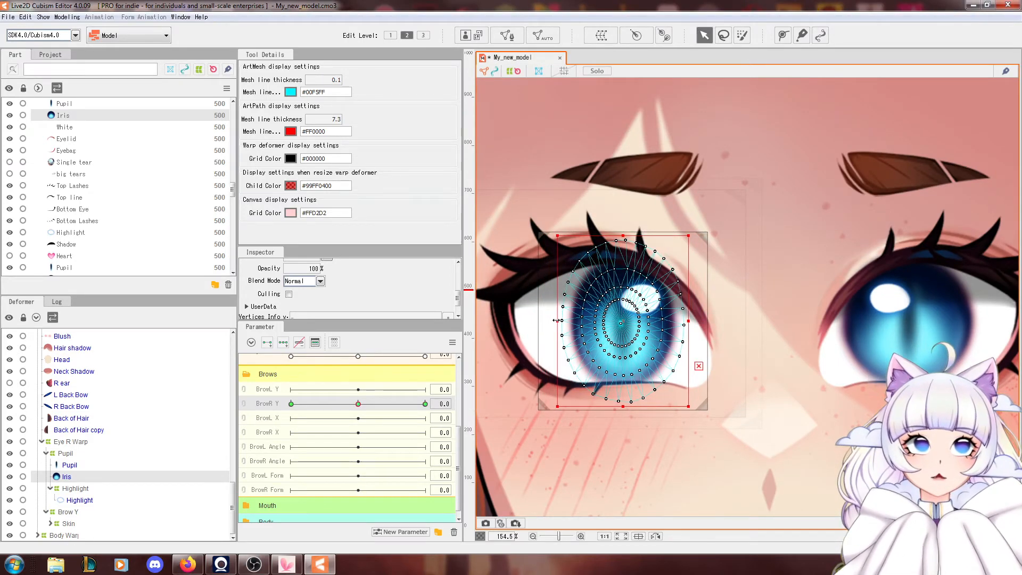
pyautogui.click(425, 404)
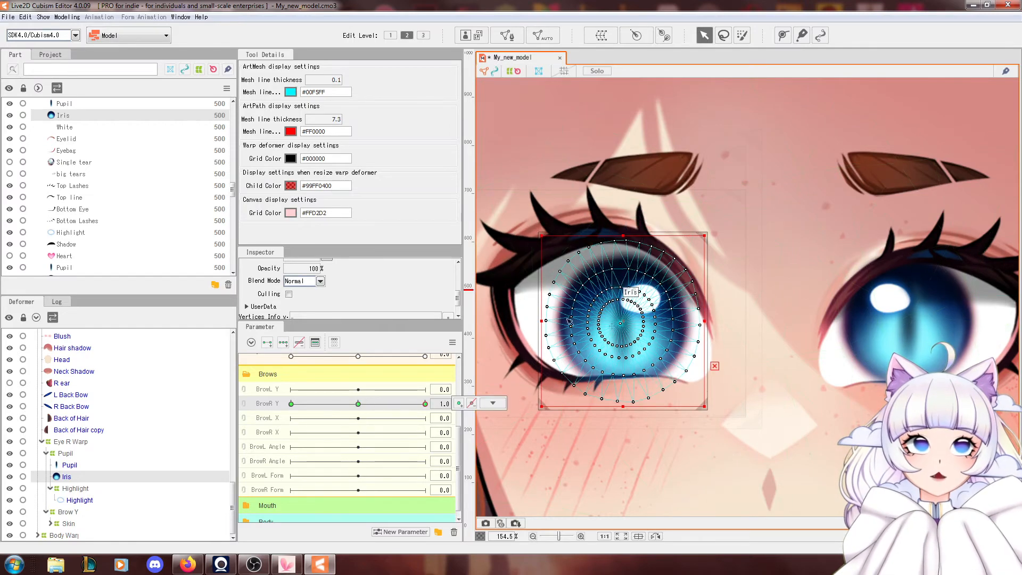
pyautogui.moveTo(542, 321); pyautogui.dragTo(548, 321)
pyautogui.moveTo(625, 326); pyautogui.dragTo(625, 320)
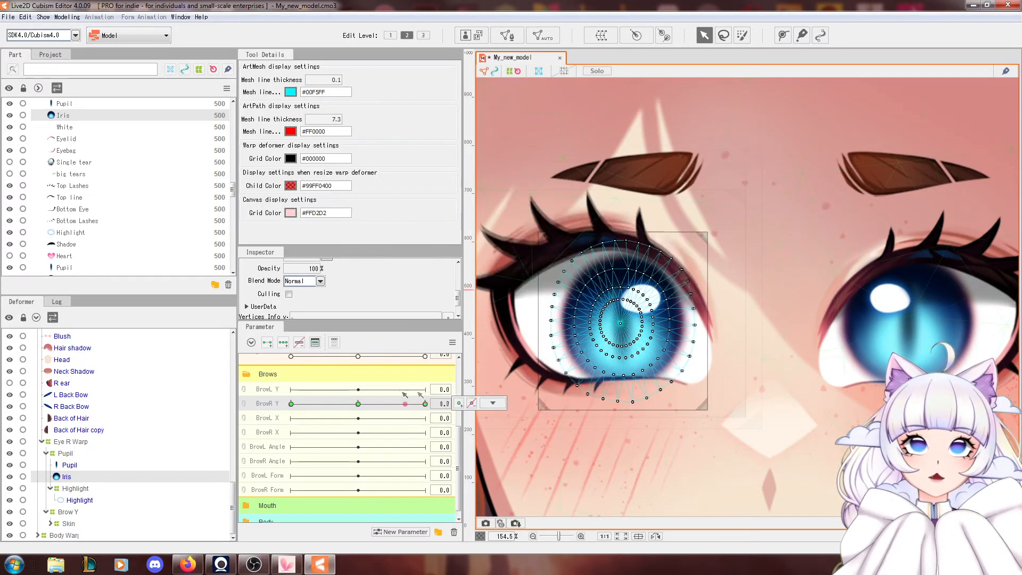
pyautogui.scroll(-3, 649, 329)
pyautogui.scroll(3, 588, 343)
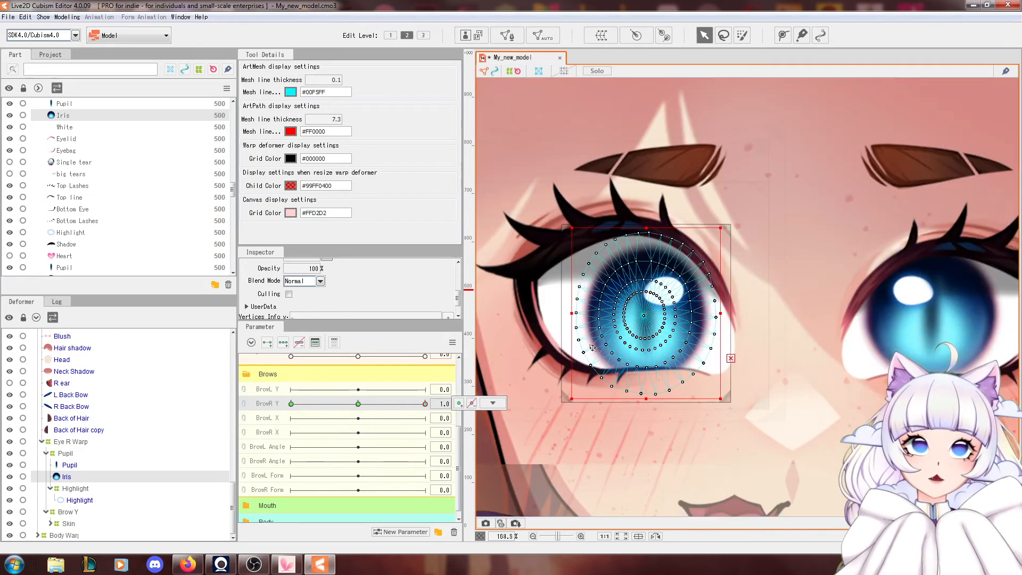
pyautogui.press('alt')
pyautogui.moveTo(345, 407); pyautogui.dragTo(428, 404)
# Add three keys to BrowR Y for the Pupil art mesh and stretch it vertically at 1.0.
pyautogui.click(93, 464)
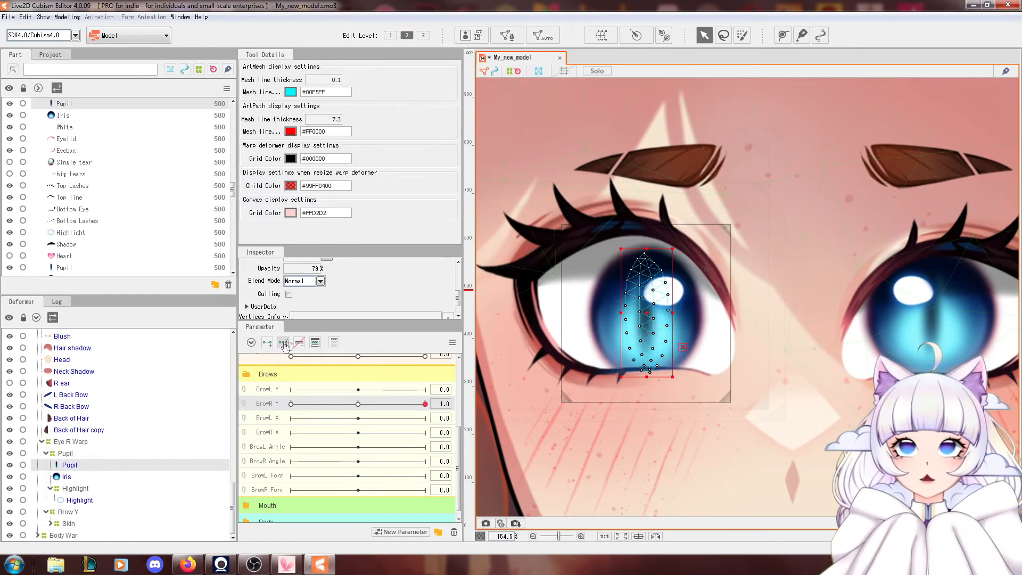
pyautogui.moveTo(647, 247); pyautogui.dragTo(649, 229)
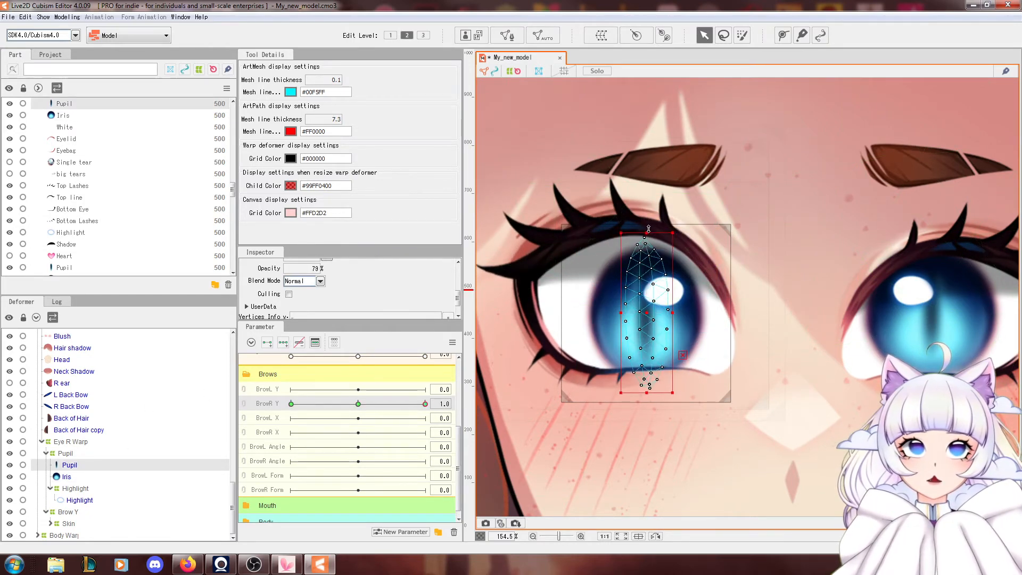
pyautogui.moveTo(375, 403); pyautogui.dragTo(425, 404)
# Add three keys to BrowR Y for the Highlight warp and try narrowing the warp at 1.0.
pyautogui.click(79, 500)
pyautogui.click(75, 488)
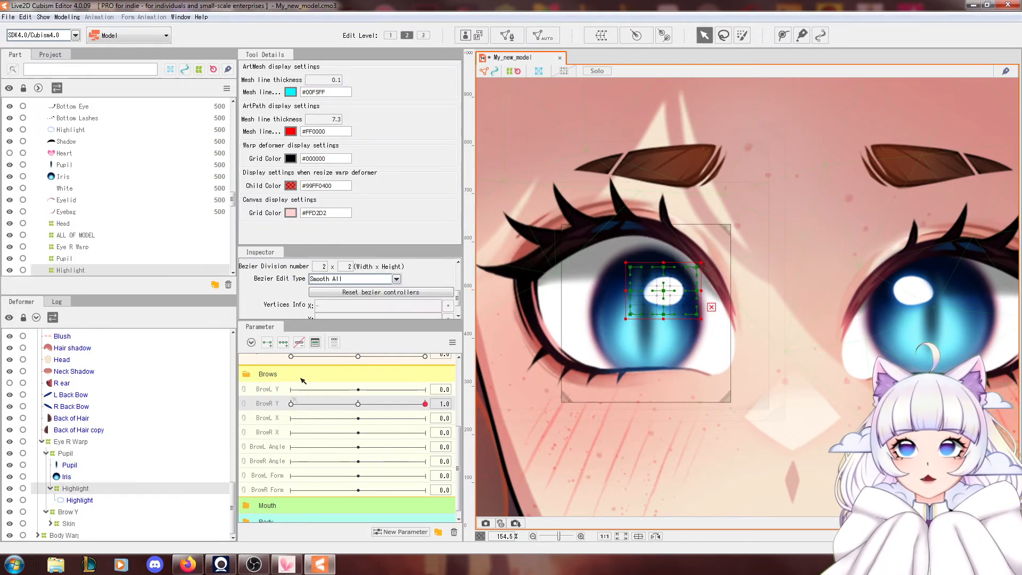
pyautogui.moveTo(696, 291); pyautogui.dragTo(684, 290)
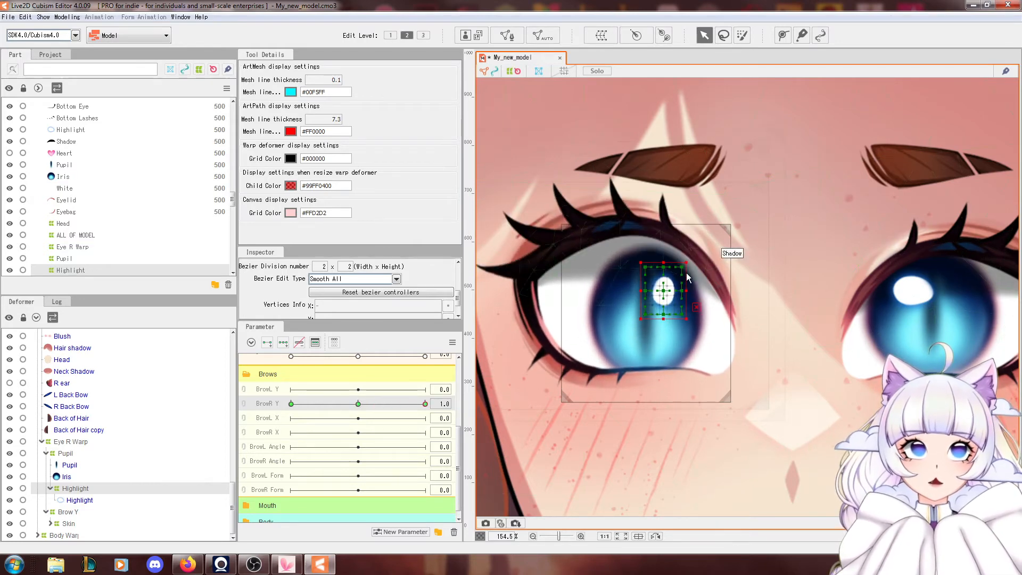
# Shift the Highlight warp slightly toward the nose at BrowR Y 1.0 and test the movement on the whole face.
pyautogui.scroll(2, 687, 277)
pyautogui.moveTo(657, 300); pyautogui.dragTo(666, 300)
pyautogui.moveTo(425, 404)
pyautogui.mouseDown()
pyautogui.moveTo(369, 403)
pyautogui.moveTo(431, 402)
pyautogui.mouseUp()
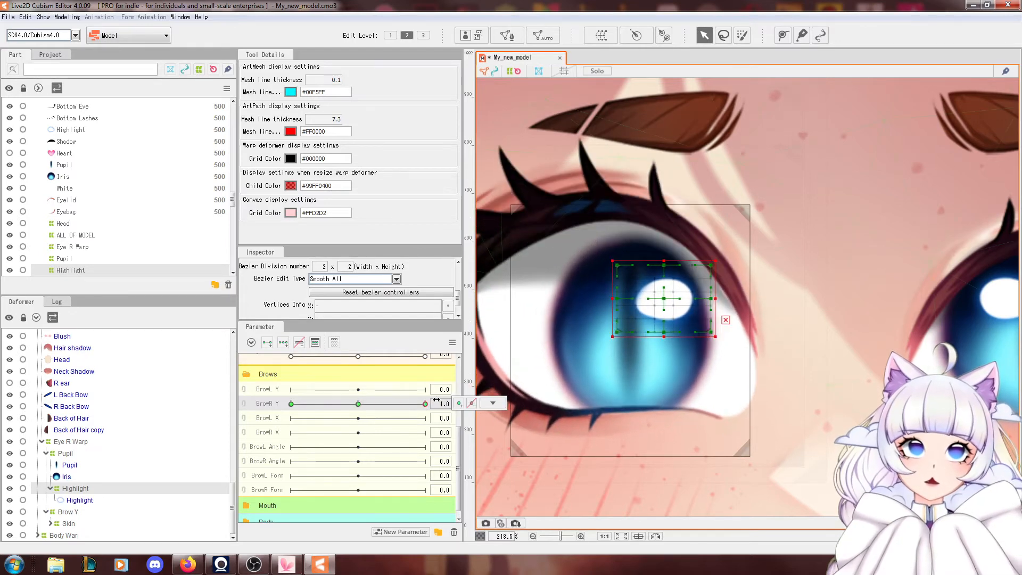
pyautogui.scroll(-4, 613, 301)
pyautogui.moveTo(371, 403); pyautogui.dragTo(414, 406)
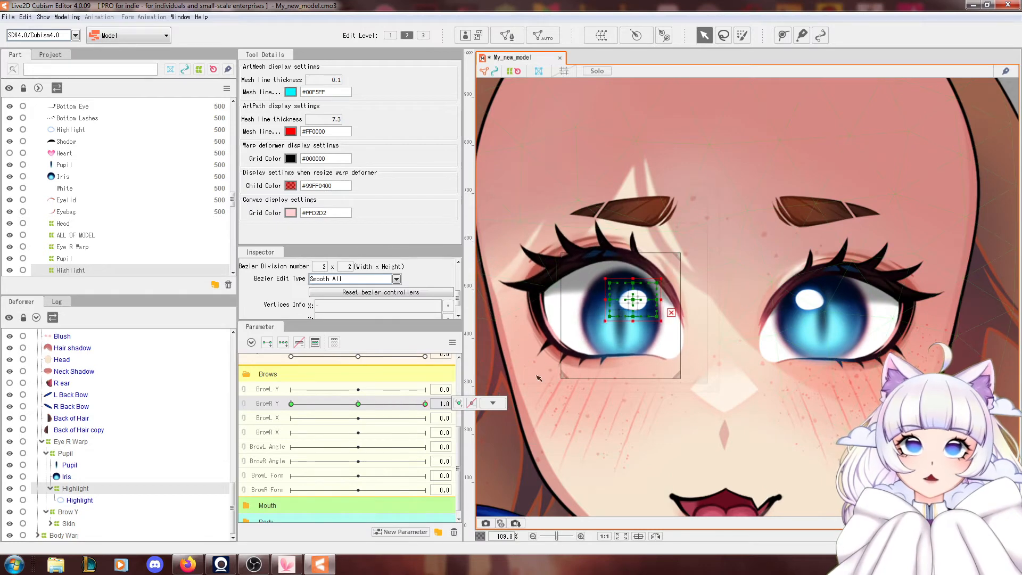
pyautogui.moveTo(632, 304); pyautogui.dragTo(637, 303)
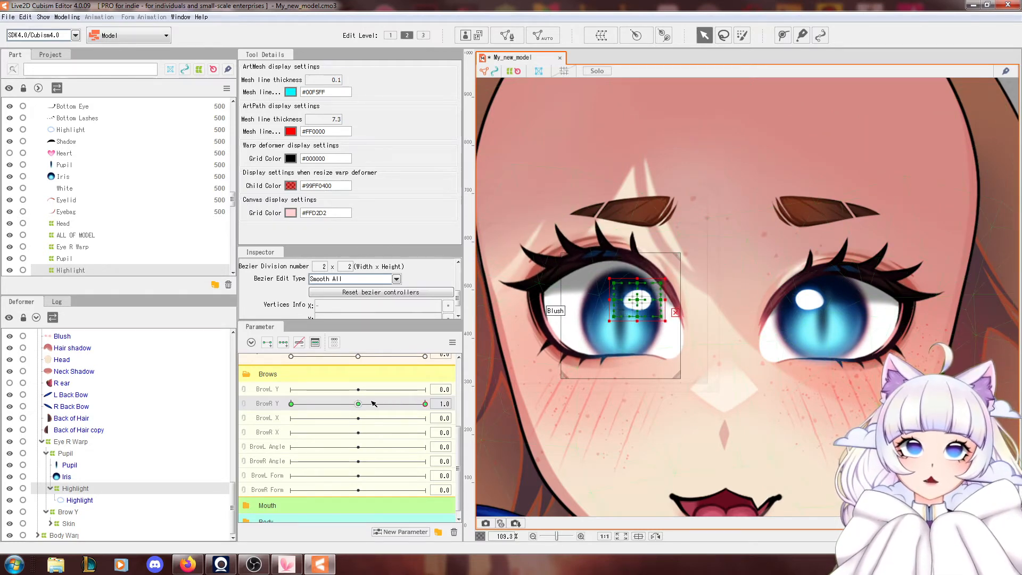
pyautogui.scroll(-9, 572, 295)
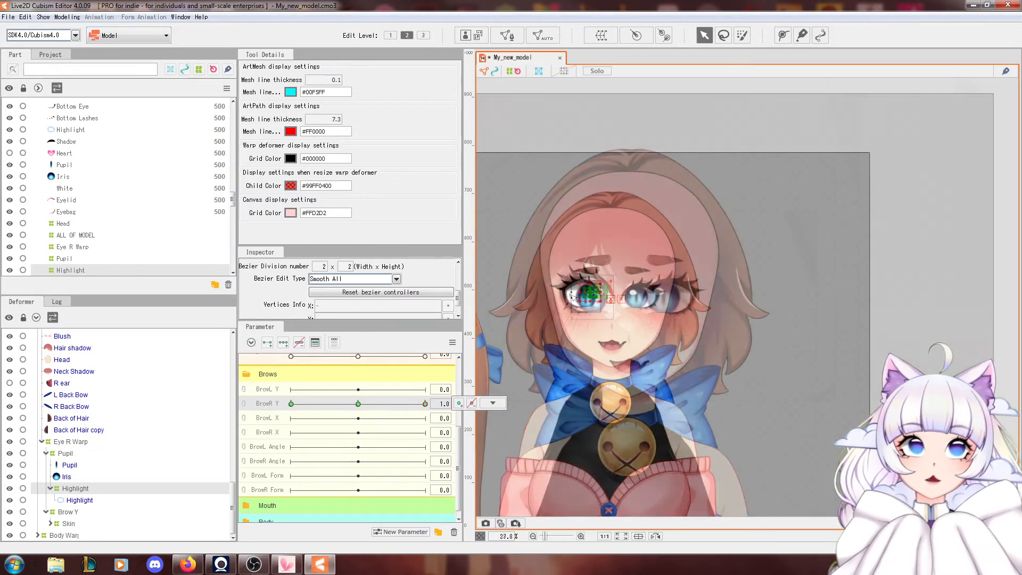
pyautogui.scroll(6, 573, 296)
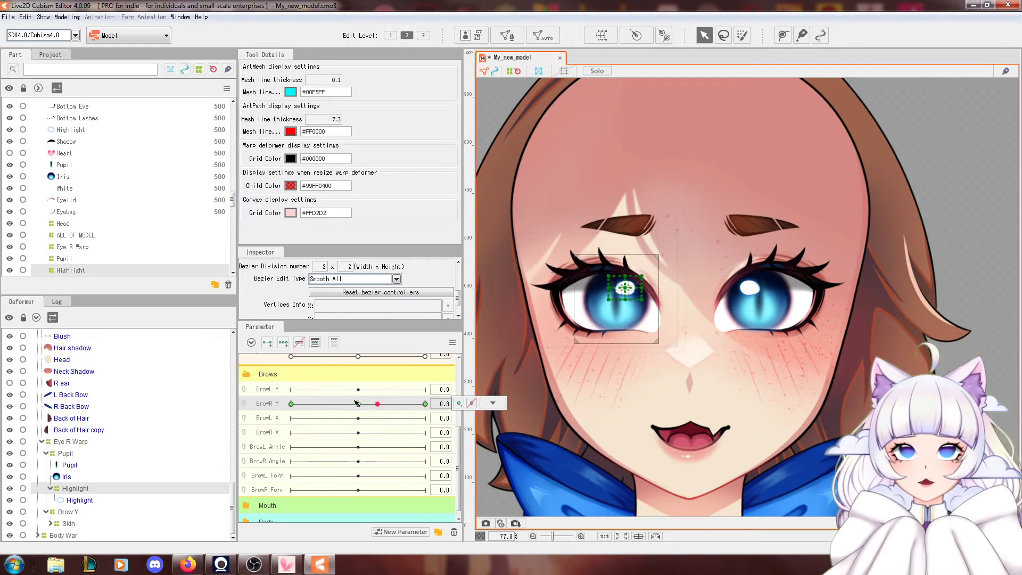
# Return BrowR Y to 0.0, relink Eyeball X and Eyeball Y, and save the model.
pyautogui.click(493, 403)
pyautogui.click(451, 339)
pyautogui.click(498, 342)
pyautogui.scroll(3, 561, 343)
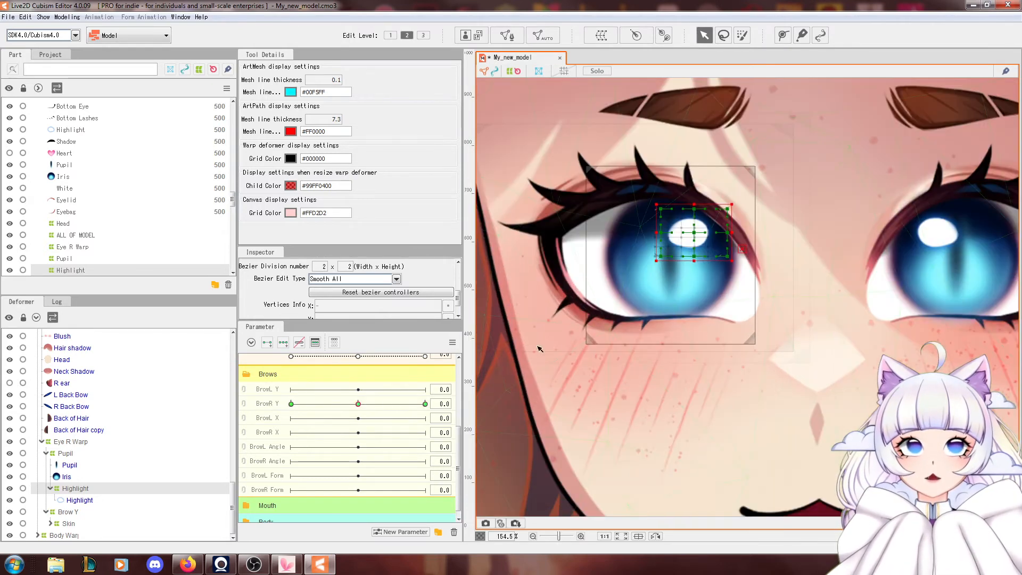
pyautogui.scroll(3, 458, 431)
pyautogui.hotkey('ctrl', 's')
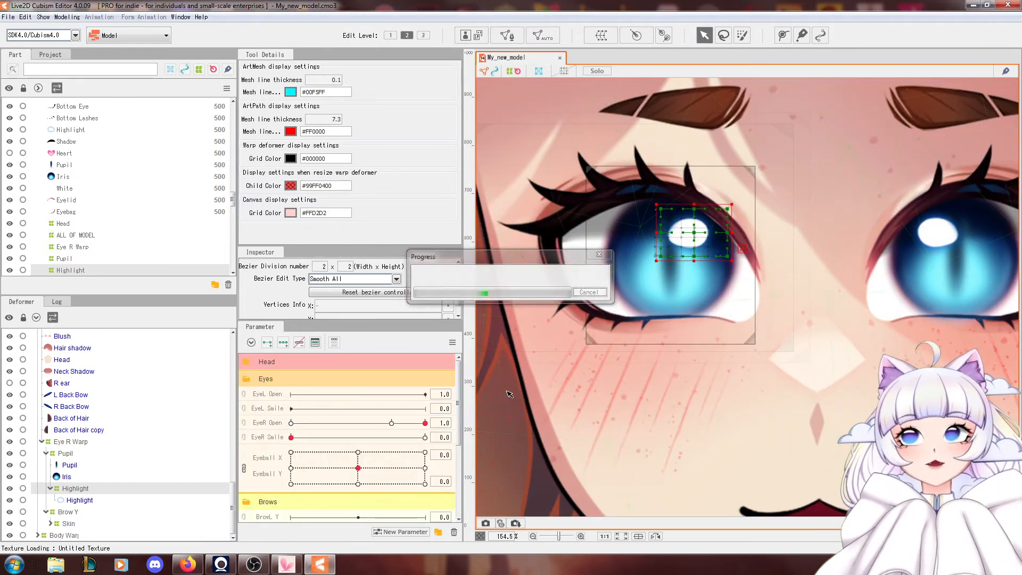
# Add a new parameter folder below the Eyes folder and name it Eye Physics.
pyautogui.click(311, 383)
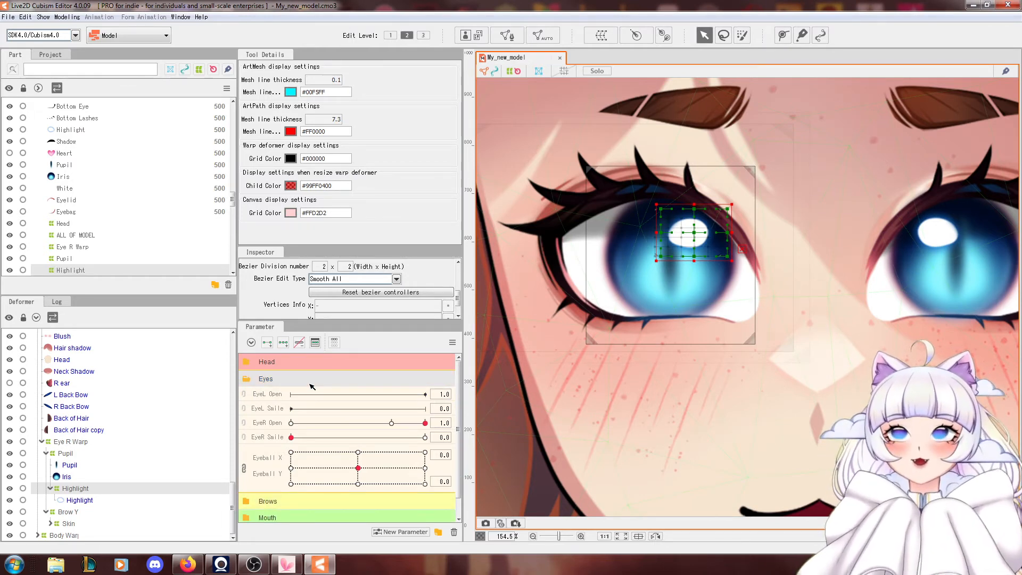
pyautogui.click(440, 534)
pyautogui.scroll(-1, 271, 500)
pyautogui.doubleClick(272, 466)
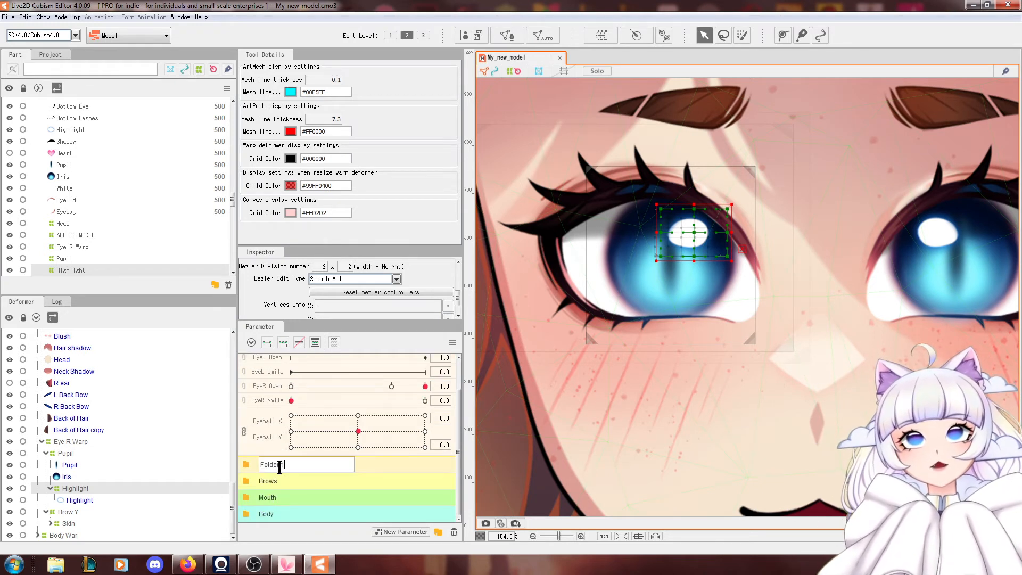
pyautogui.write('Eye Physics')
pyautogui.press('Return')
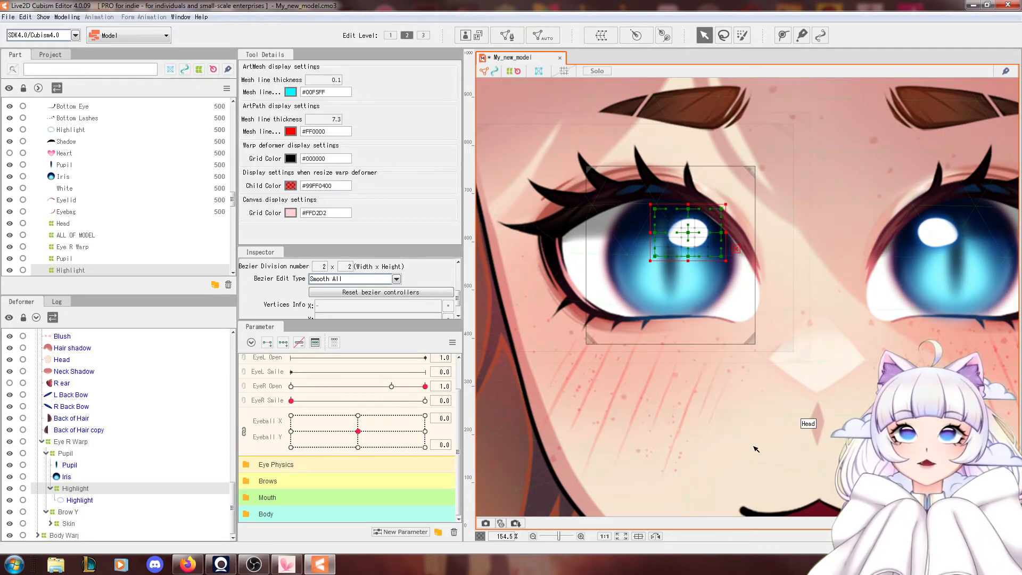
# Create a parameter named Eye R Blink in the Eye Physics folder, ranging from -20 to 20 with default 0.
pyautogui.click(359, 469)
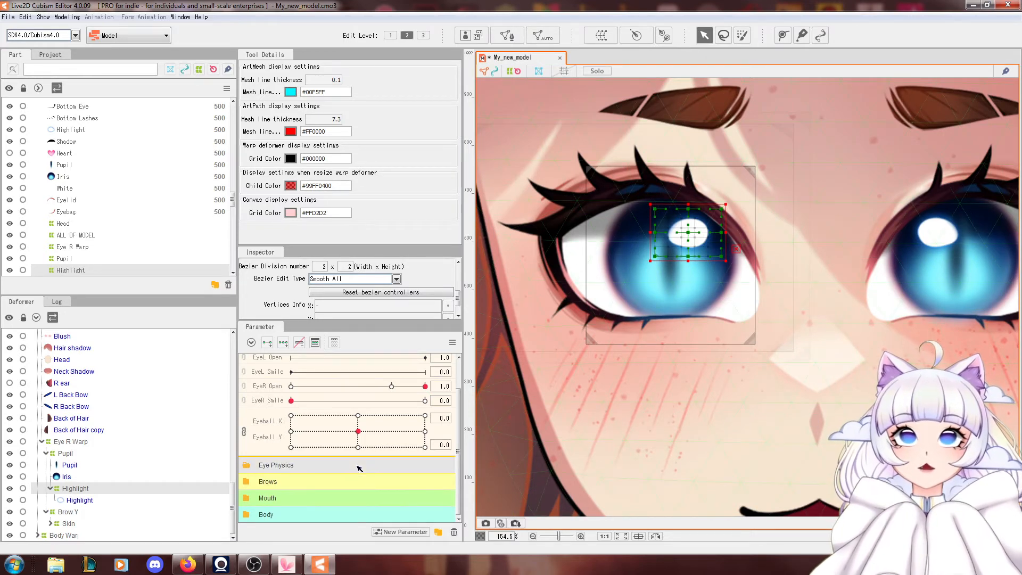
pyautogui.click(385, 531)
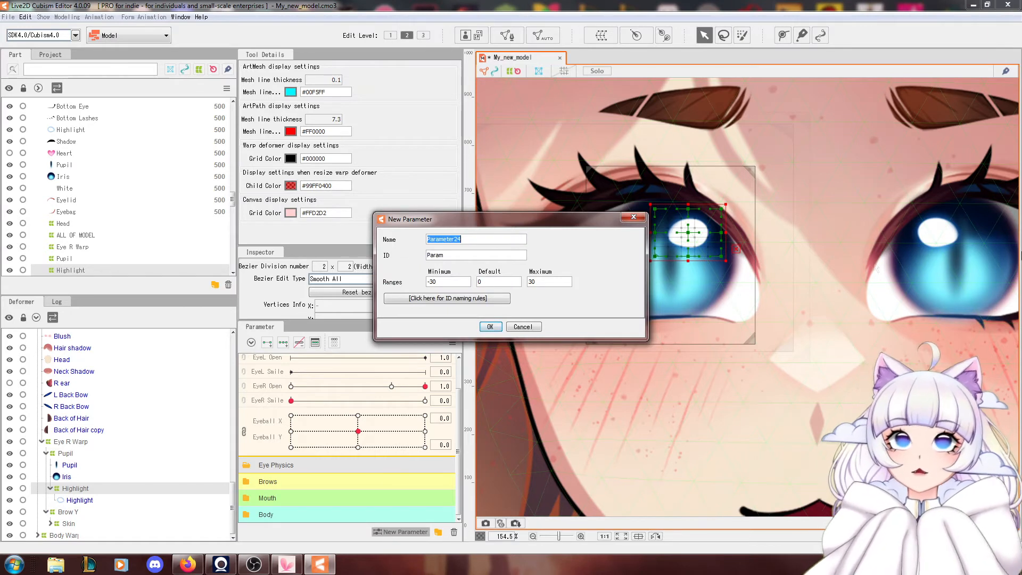
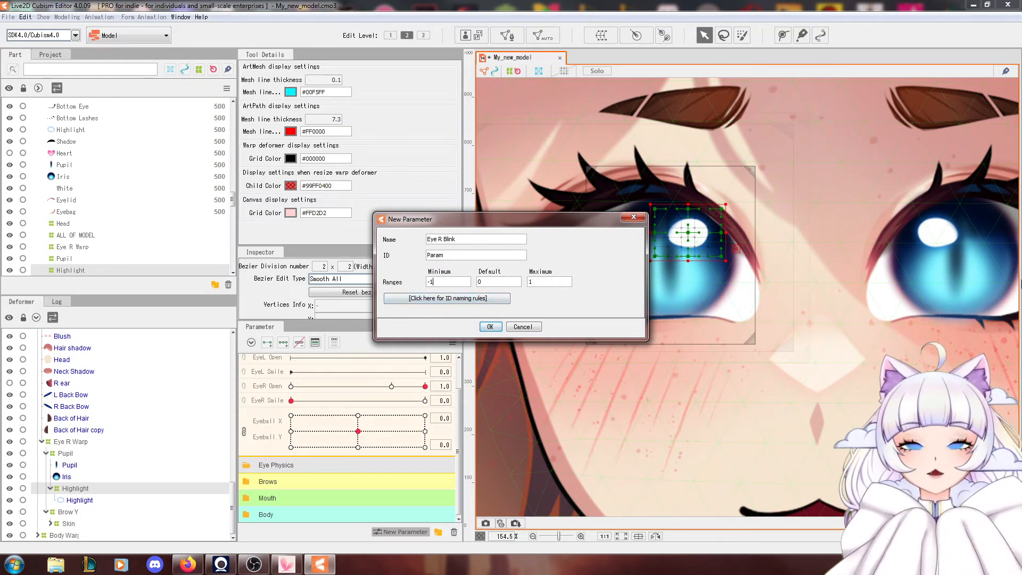
pyautogui.press('Tab')
pyautogui.press('Tab')
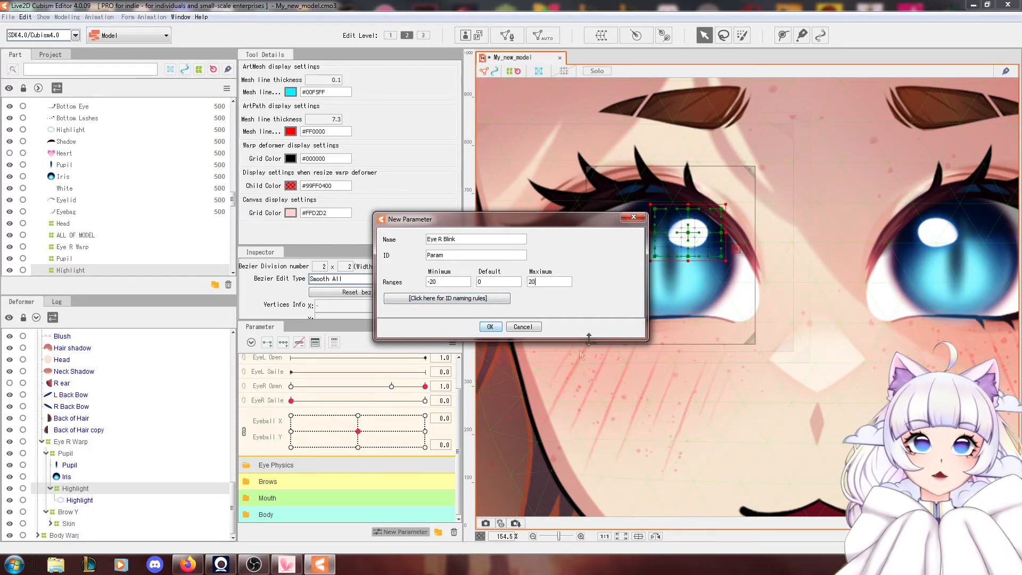
pyautogui.write('20')
pyautogui.click(489, 327)
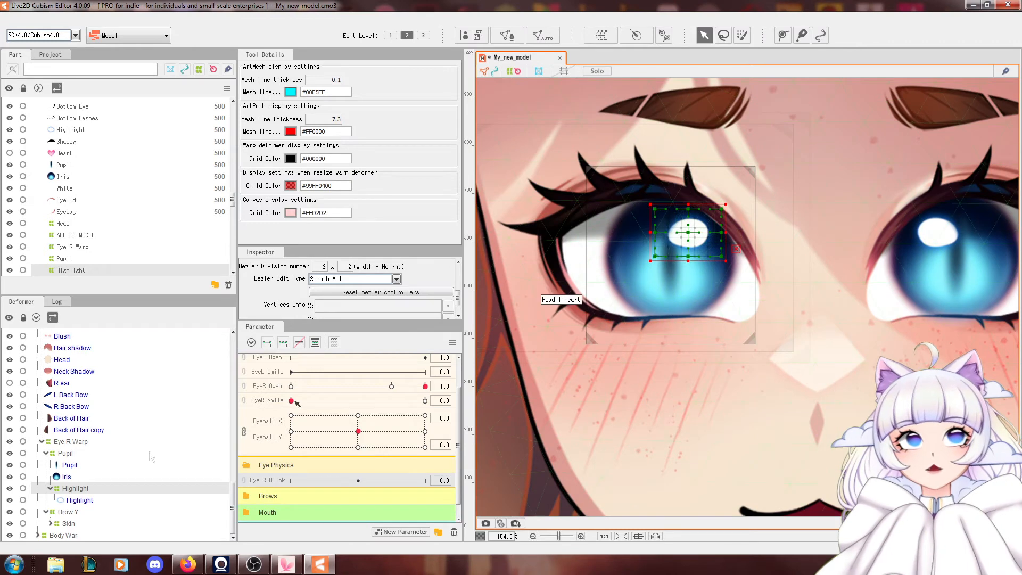
# Wrap the right eye's Iris art mesh in a new warp deformer and give it three keys on Eye R Blink.
pyautogui.click(105, 476)
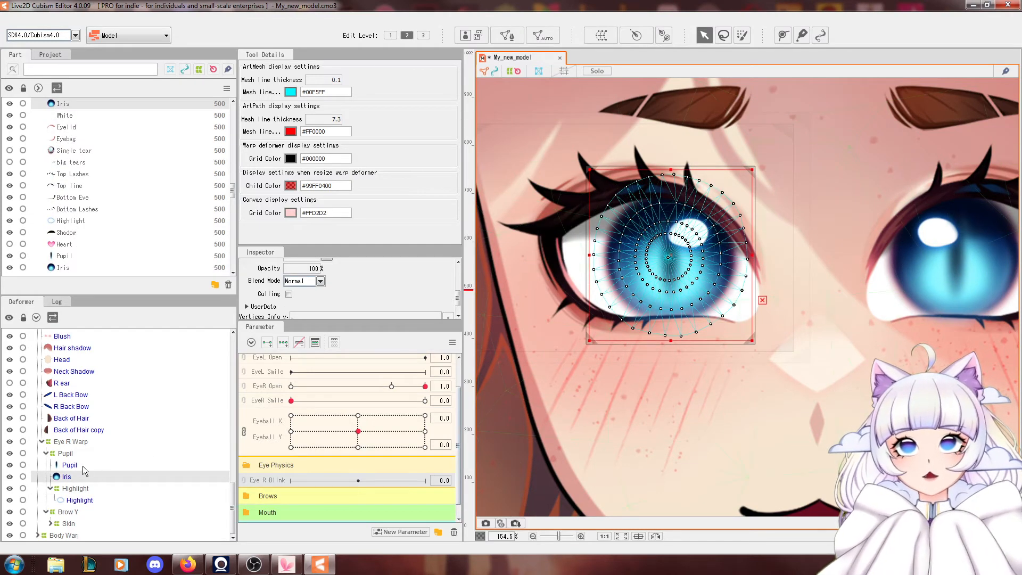
pyautogui.click(602, 37)
pyautogui.click(637, 462)
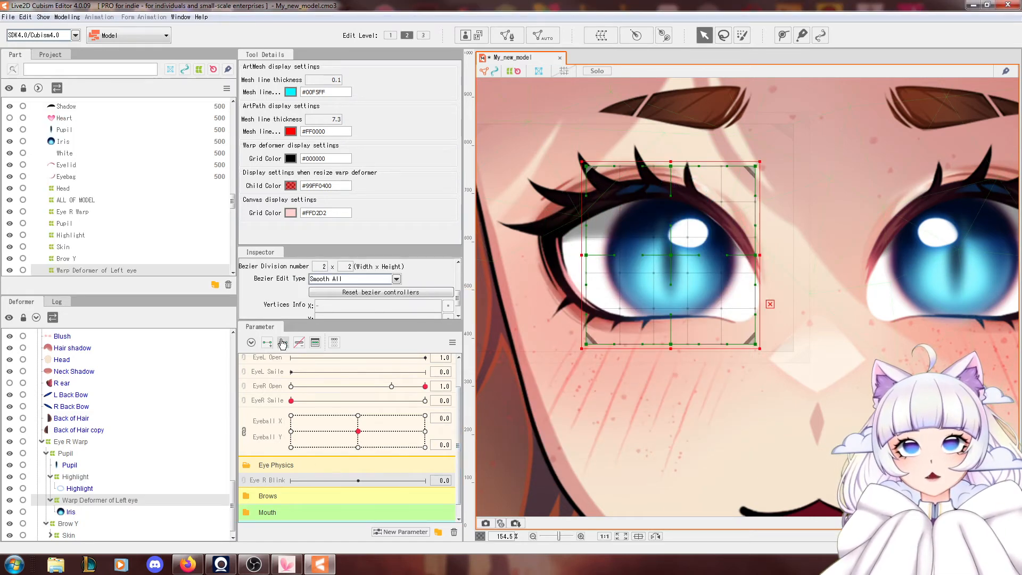
# Narrow and shrink the Iris warp at Eye R Blink -20.0, enlarge it at 20.0, and return the parameter to 0.0.
pyautogui.moveTo(350, 482); pyautogui.dragTo(291, 480)
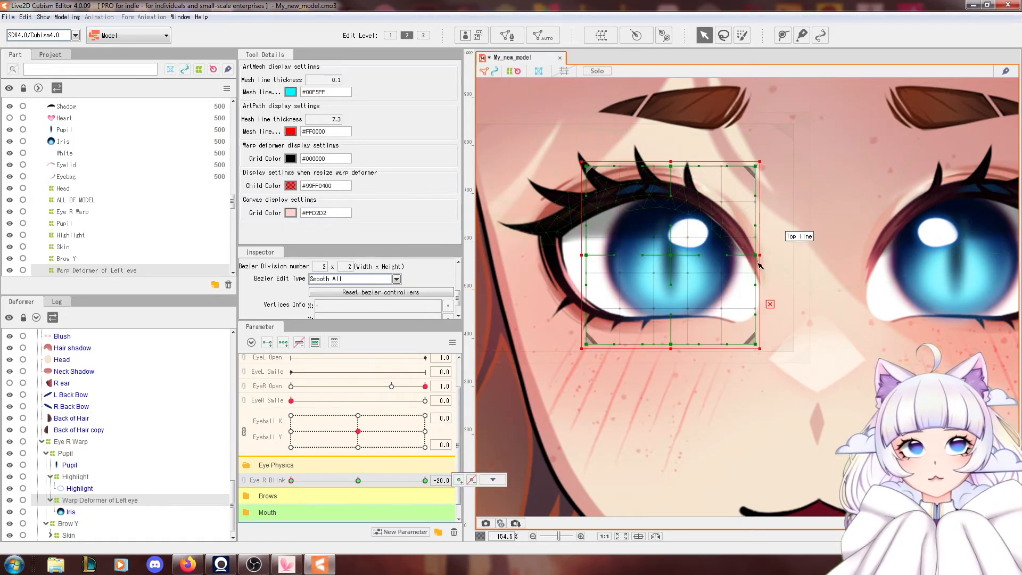
pyautogui.moveTo(760, 259); pyautogui.dragTo(738, 257)
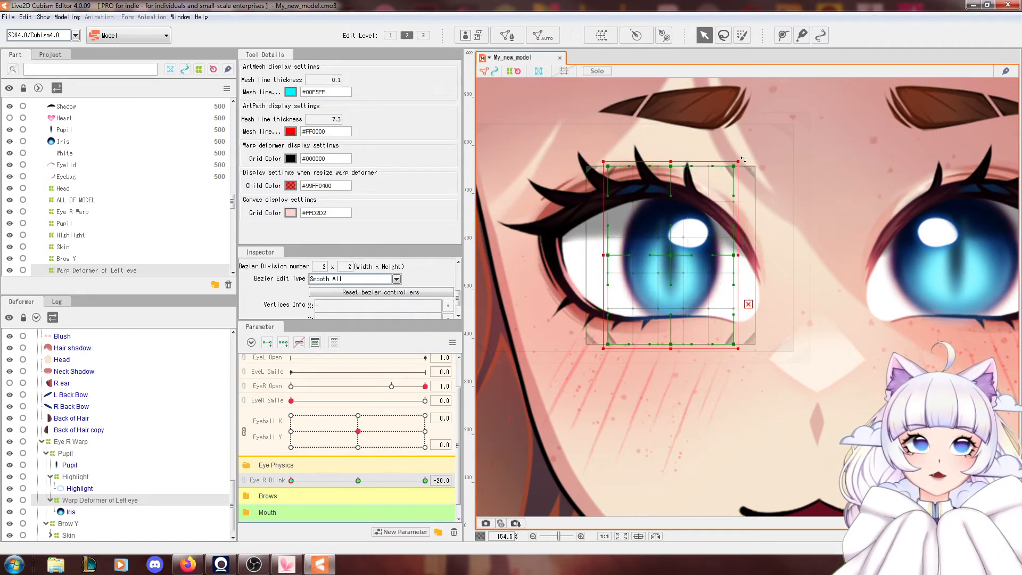
pyautogui.moveTo(740, 160); pyautogui.dragTo(730, 178)
pyautogui.moveTo(362, 480); pyautogui.dragTo(427, 482)
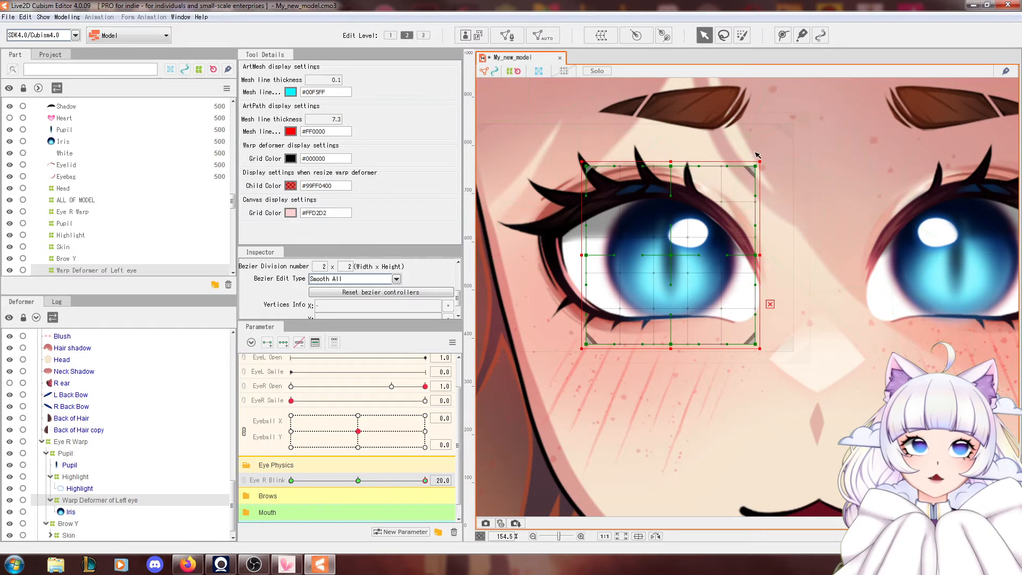
pyautogui.moveTo(761, 161); pyautogui.dragTo(773, 129)
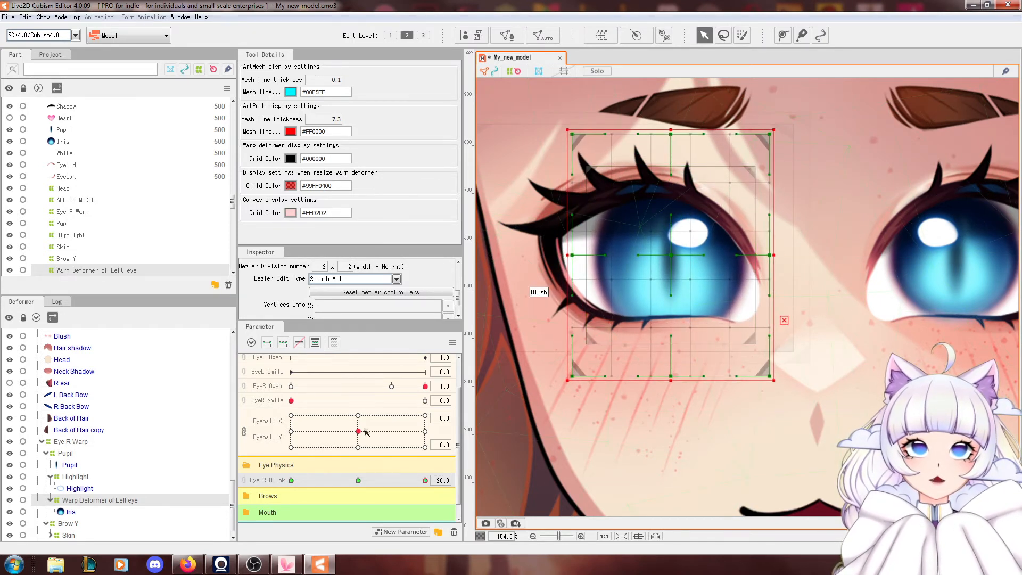
pyautogui.moveTo(408, 486); pyautogui.dragTo(358, 482)
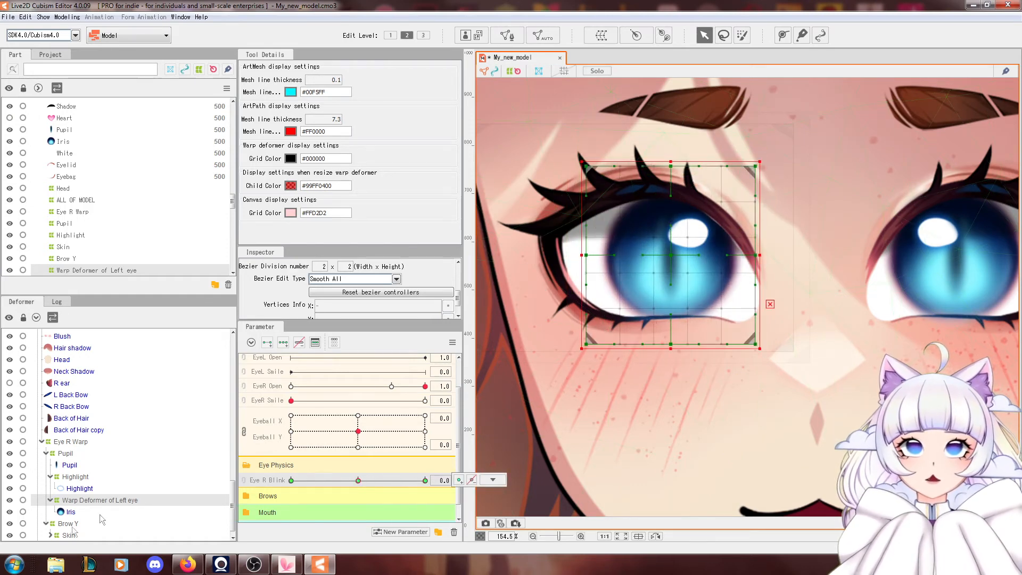
# Wrap the Pupil art mesh in its own warp deformer and add three Eye R Blink keys to it.
pyautogui.click(69, 465)
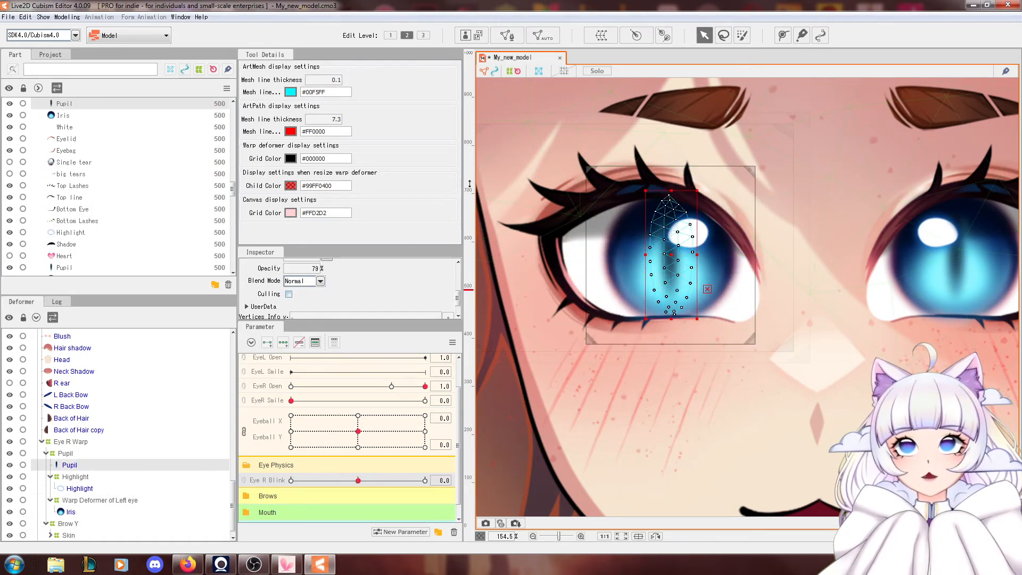
pyautogui.click(601, 36)
pyautogui.click(564, 461)
pyautogui.press('Escape')
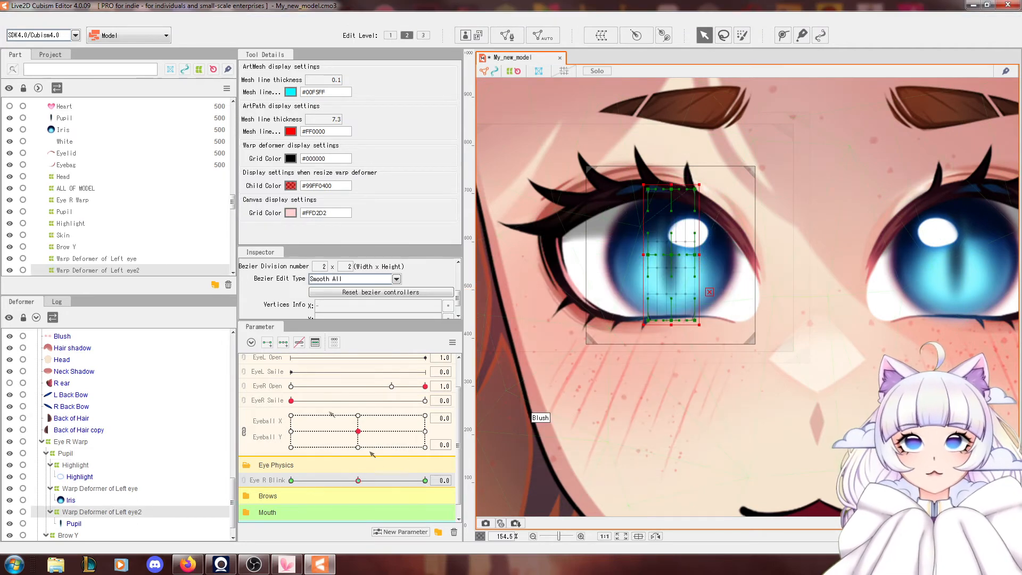
# Widen the Pupil warp at Eye R Blink 20.0, narrow it at -20.0, then reset the parameter and save the model.
pyautogui.click(425, 480)
pyautogui.moveTo(699, 186); pyautogui.dragTo(741, 186)
pyautogui.moveTo(425, 481); pyautogui.dragTo(290, 481)
pyautogui.moveTo(699, 186); pyautogui.dragTo(683, 185)
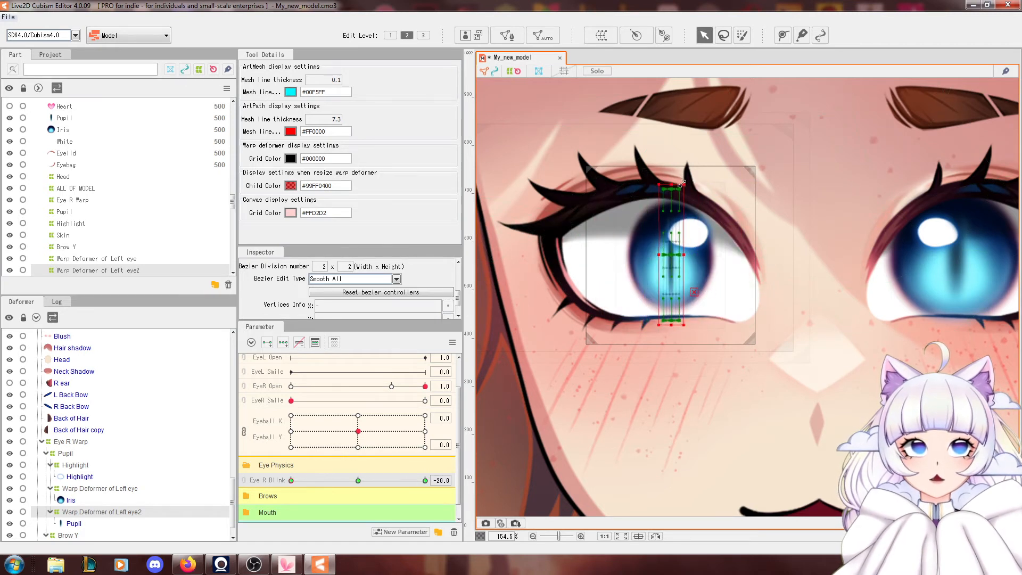
pyautogui.moveTo(291, 480); pyautogui.dragTo(366, 489)
pyautogui.hotkey('ctrl', 's')
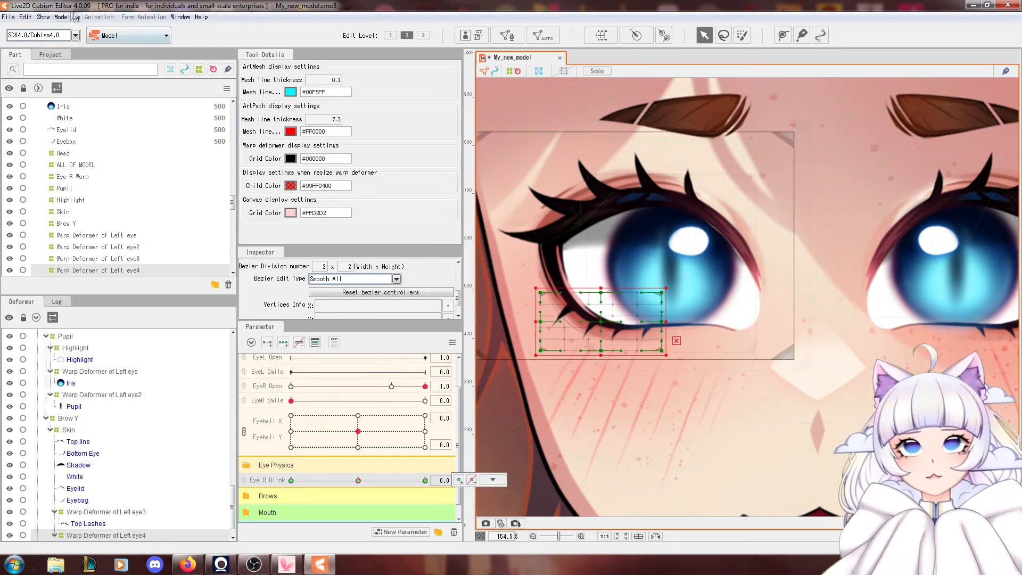
# Open the physics settings and add a physics group named Eye R blink.
pyautogui.click(43, 16)
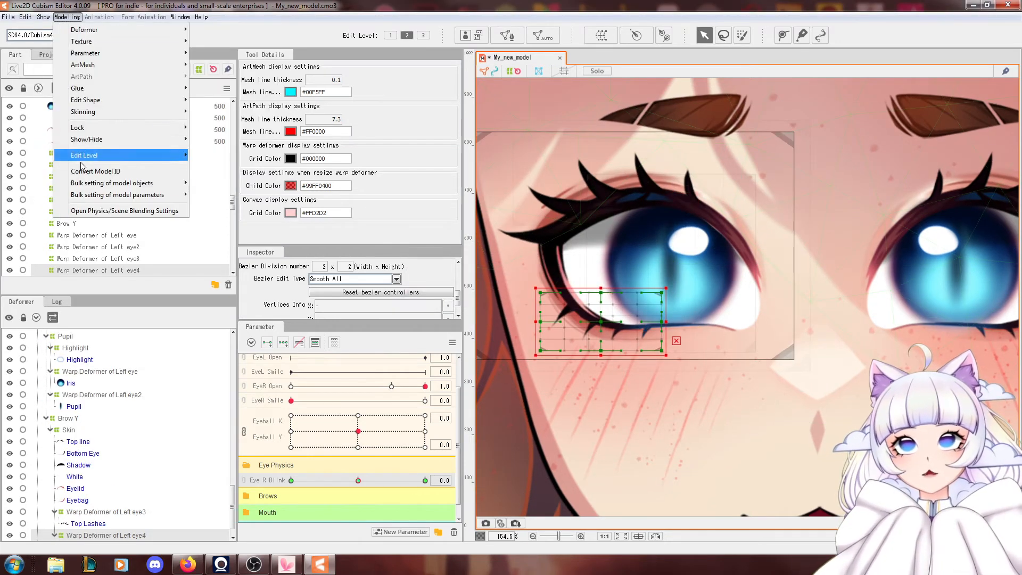
pyautogui.click(106, 211)
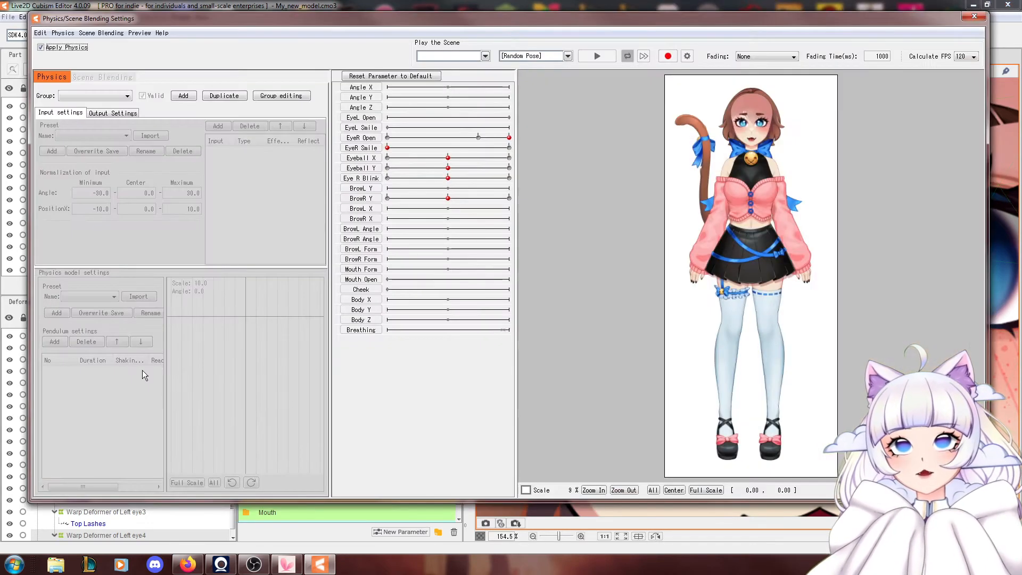
pyautogui.click(183, 95)
pyautogui.write('Eye R blink')
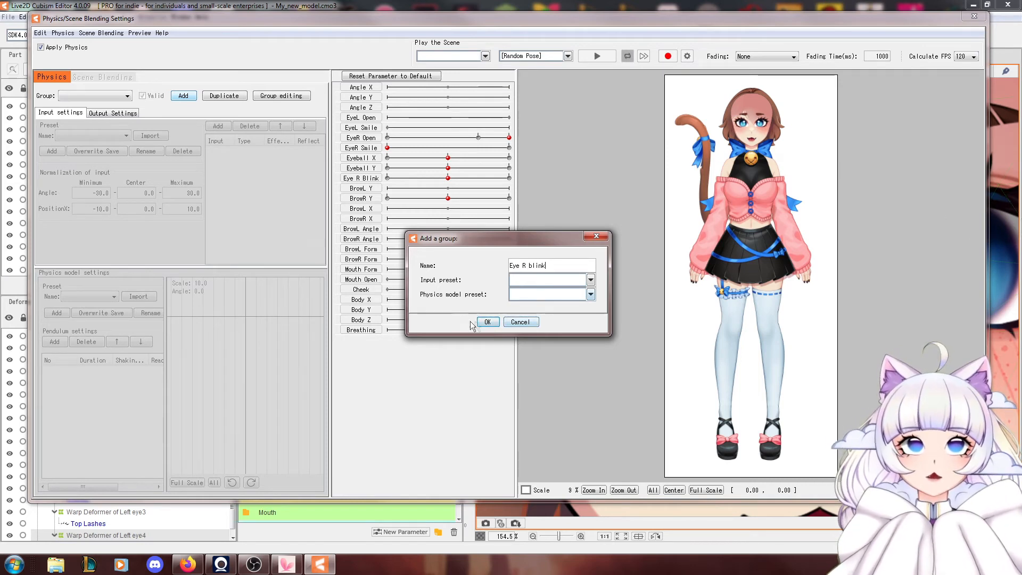
pyautogui.click(488, 321)
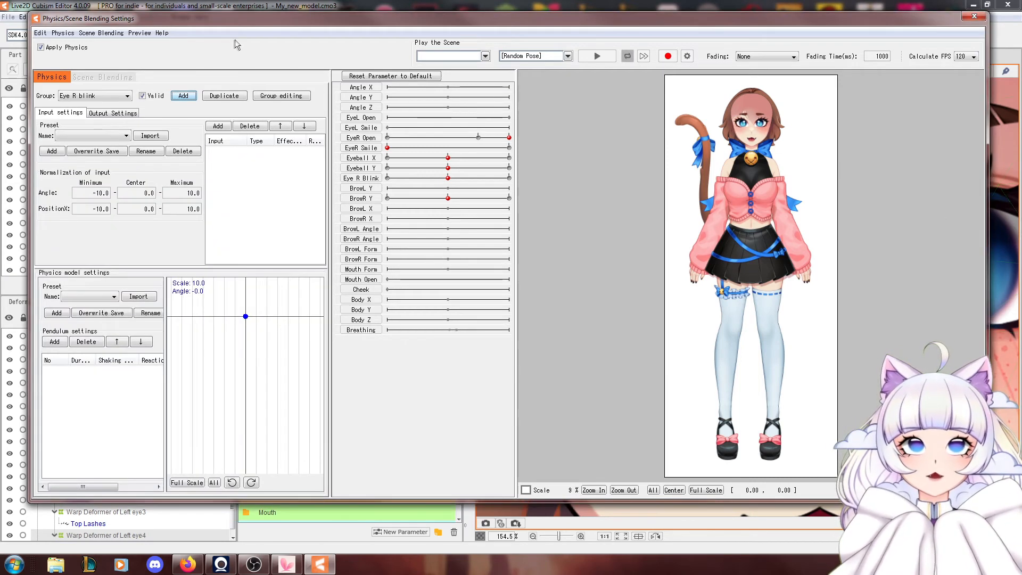
# Add EyeR Open as the group's input parameter and set its effectiveness to 100.
pyautogui.click(217, 126)
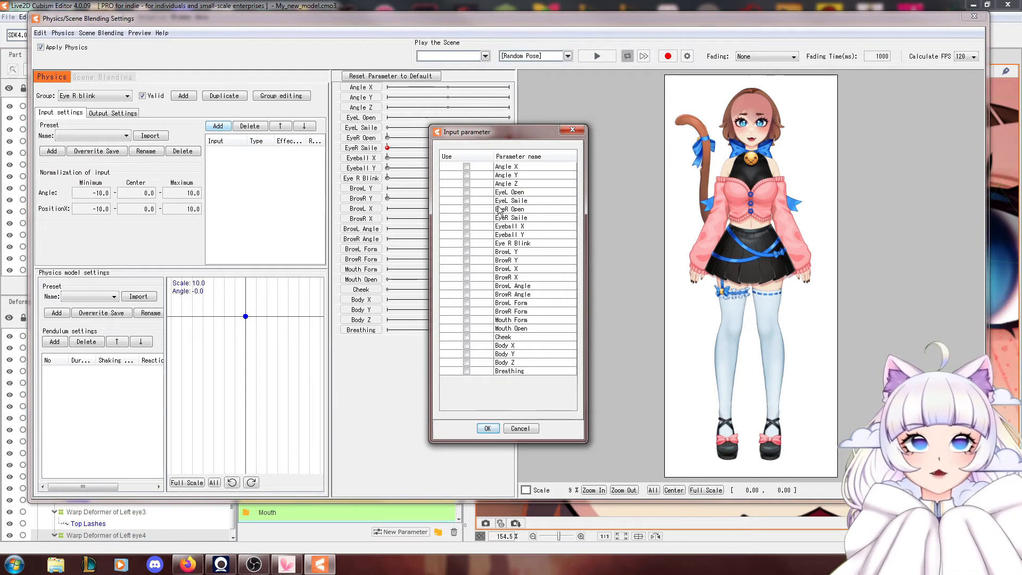
pyautogui.click(487, 429)
pyautogui.write('50')
pyautogui.press('Return')
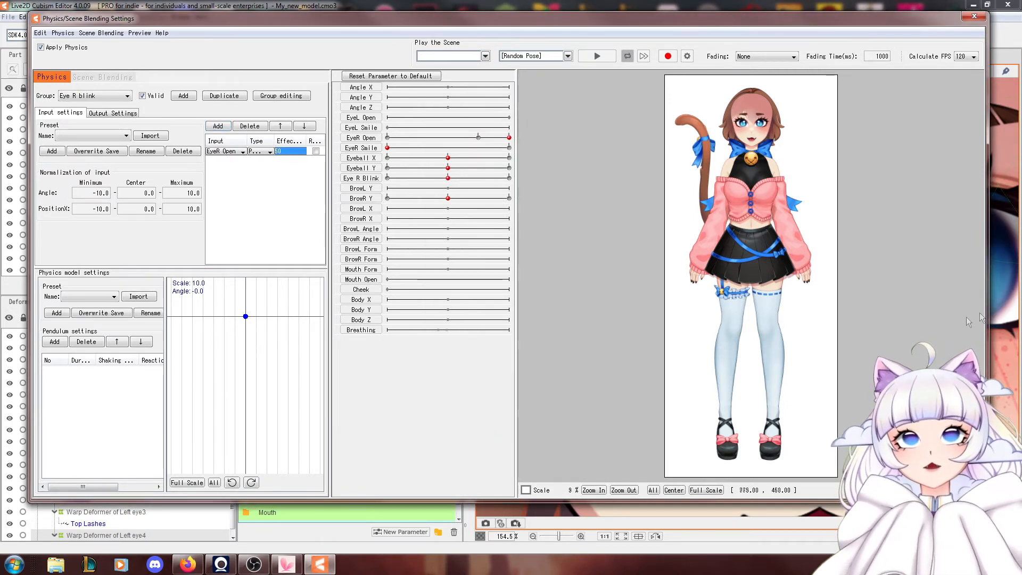
pyautogui.write('100')
pyautogui.press('Return')
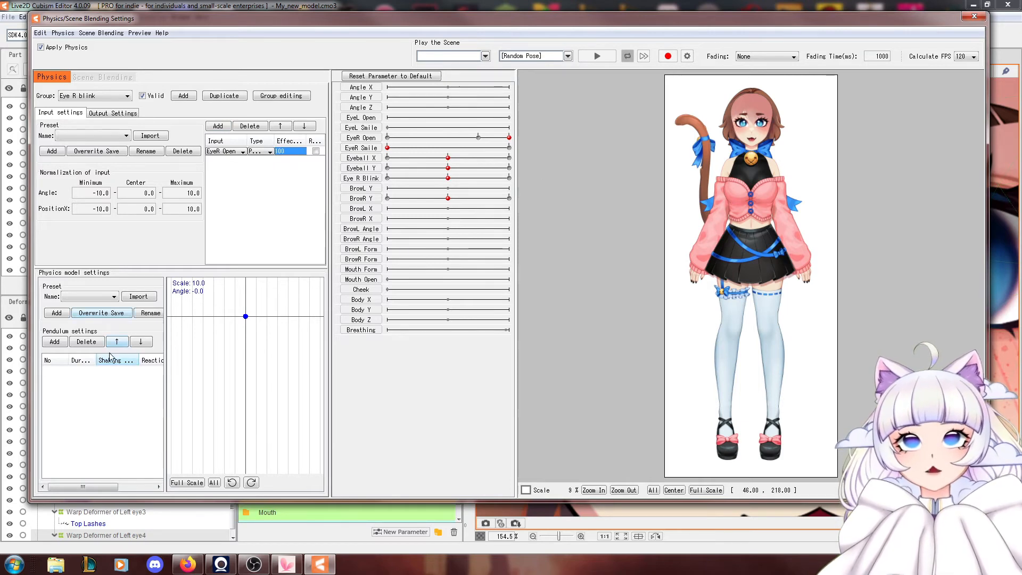
# Add two pendulums to the physics model and assign Eye R Blink as the group's output parameter.
pyautogui.click(60, 344)
pyautogui.click(55, 341)
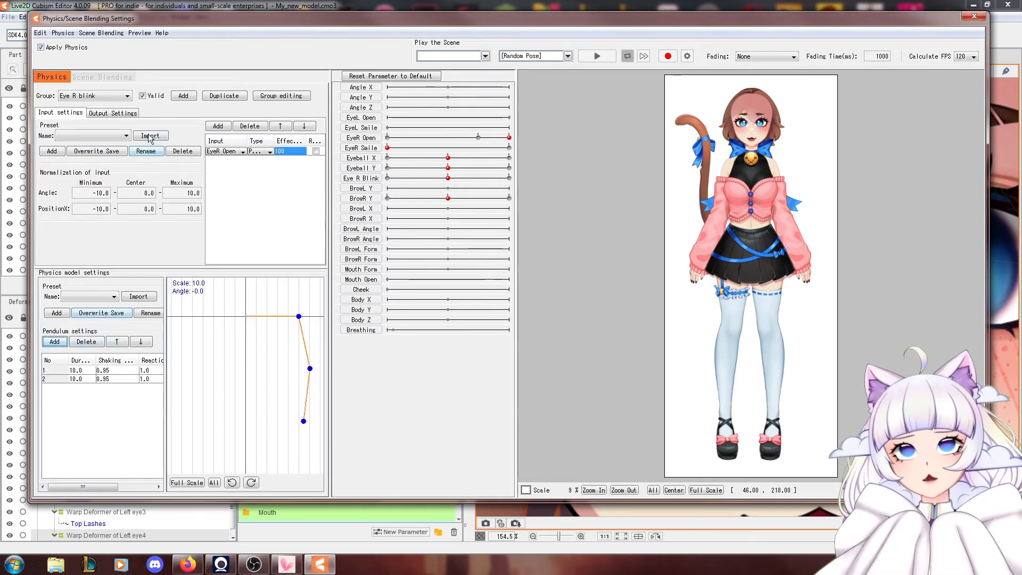
pyautogui.click(113, 112)
pyautogui.click(49, 125)
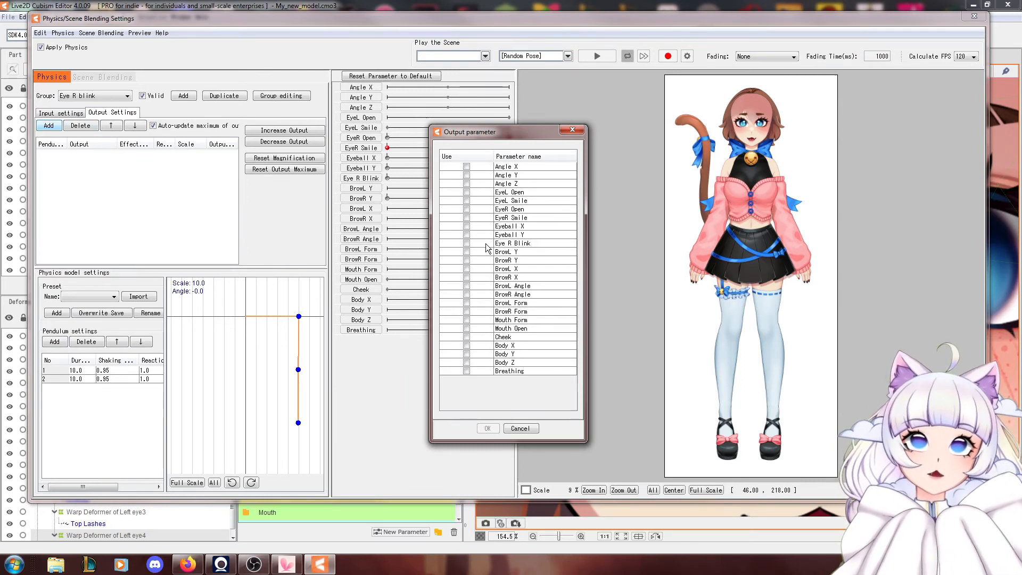
pyautogui.click(467, 243)
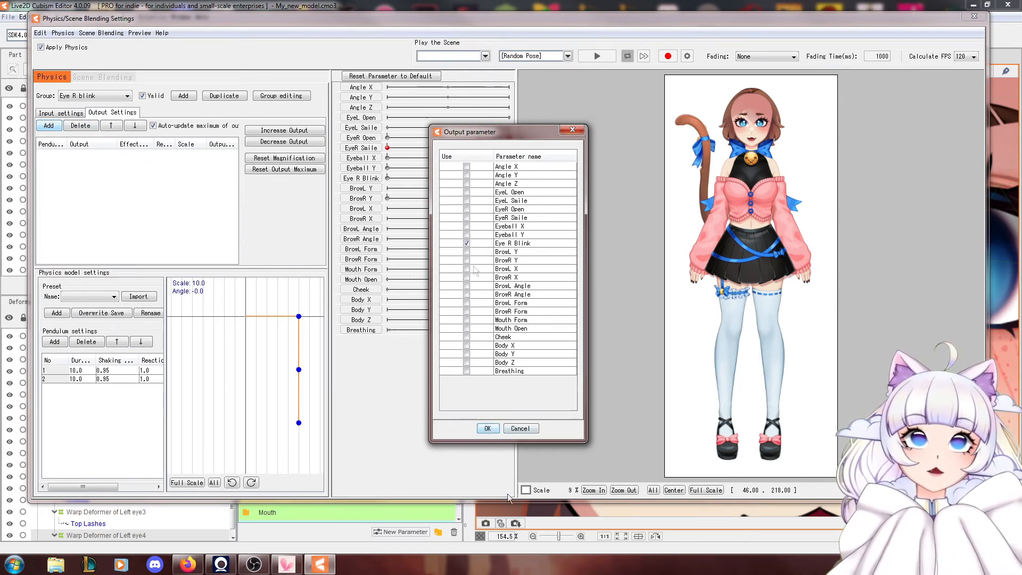
pyautogui.click(487, 430)
# Test the blink on a close view of the right eye with EyeR Open and adjust the output scale to 6.4.
pyautogui.scroll(4, 778, 111)
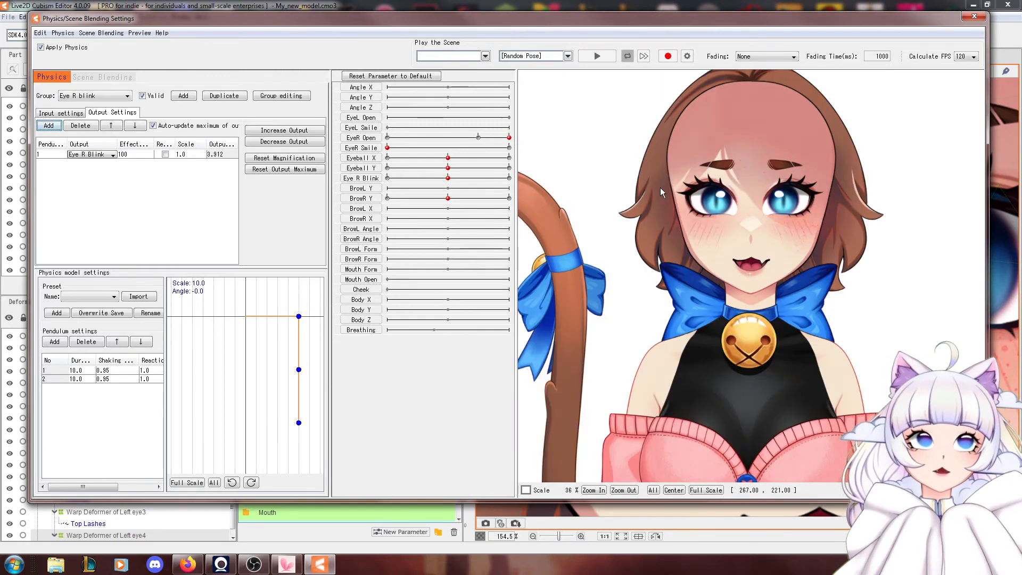
pyautogui.scroll(3, 660, 189)
pyautogui.moveTo(451, 137); pyautogui.dragTo(485, 138)
pyautogui.click(284, 130)
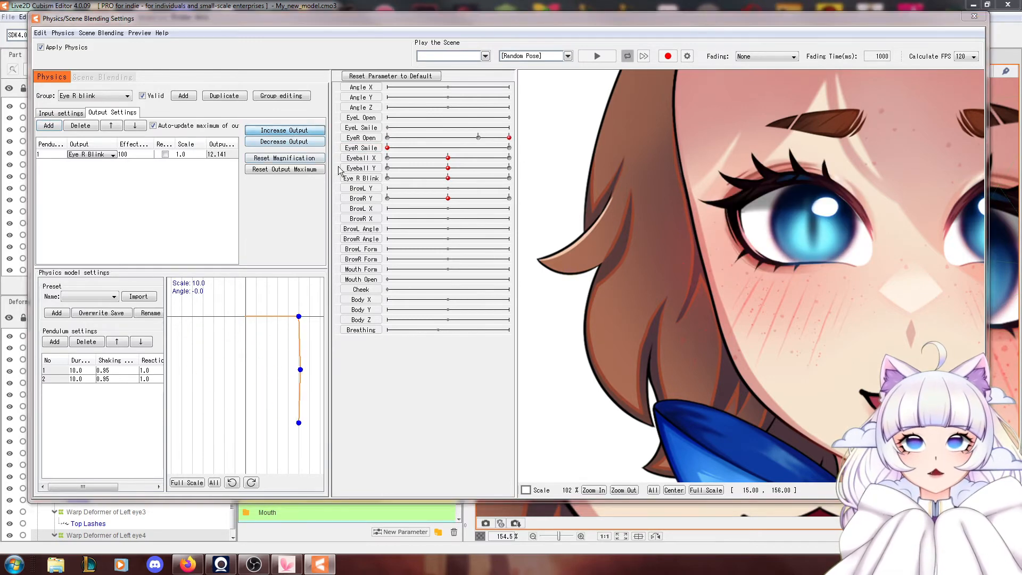
pyautogui.click(486, 292)
pyautogui.moveTo(466, 141); pyautogui.dragTo(506, 148)
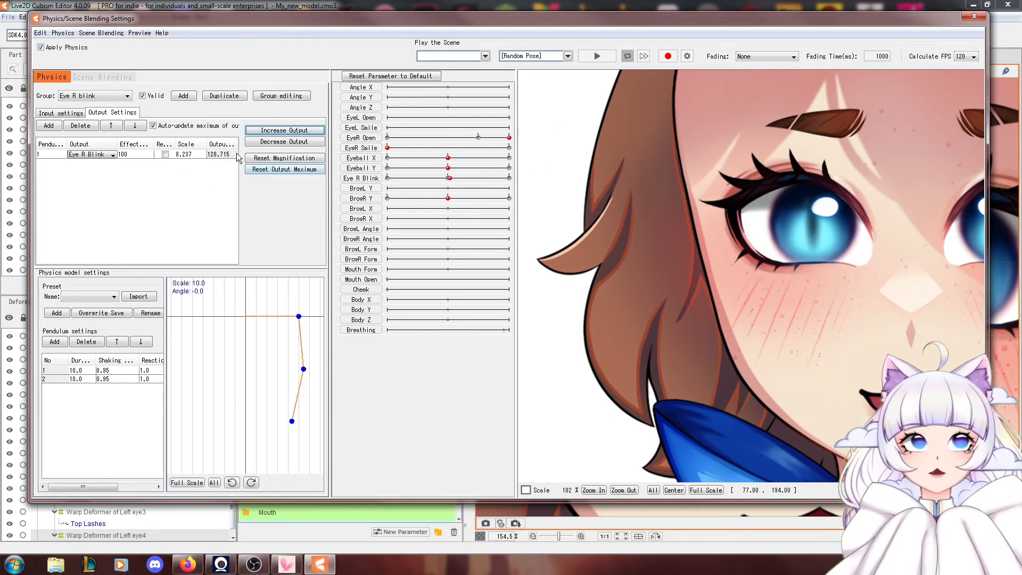
pyautogui.click(283, 142)
pyautogui.click(483, 293)
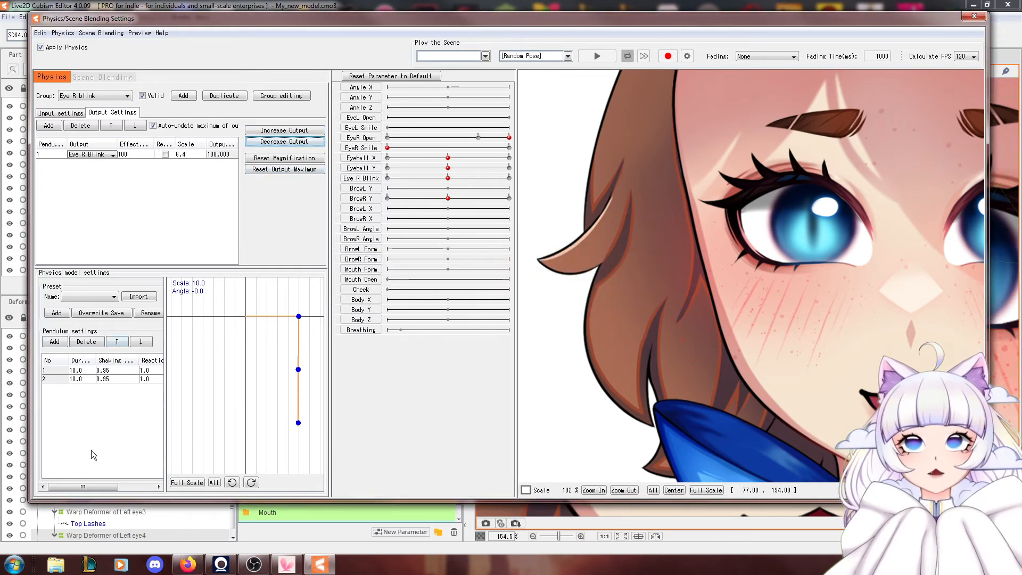
# Lower the first pendulum's reaction speed and test the blink physics by moving EyeR Open.
pyautogui.moveTo(98, 487); pyautogui.dragTo(108, 487)
pyautogui.moveTo(142, 371); pyautogui.dragTo(137, 372)
pyautogui.scroll(-7, 139, 372)
pyautogui.scroll(-2, 140, 373)
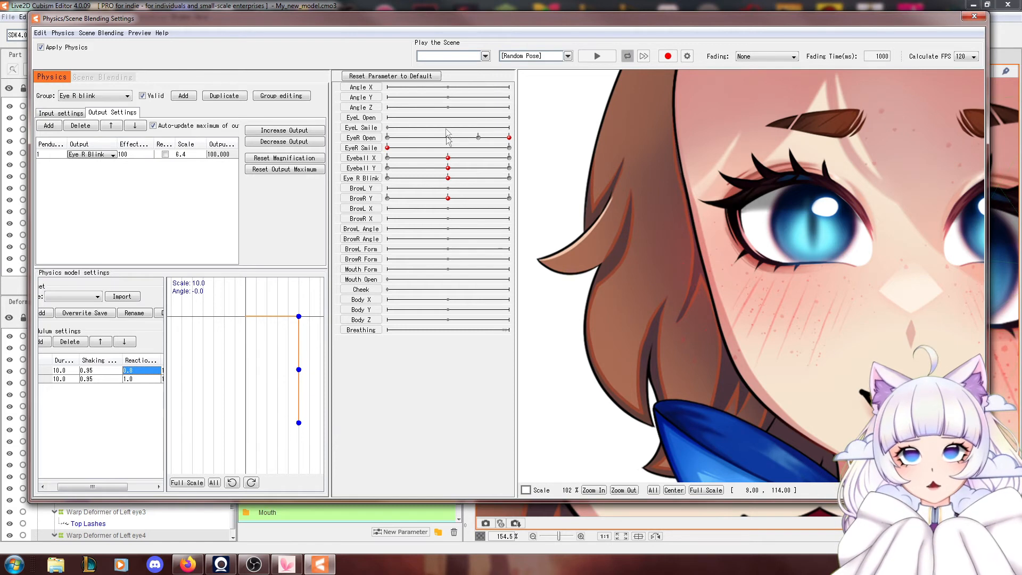
pyautogui.moveTo(331, 155); pyautogui.dragTo(549, 161)
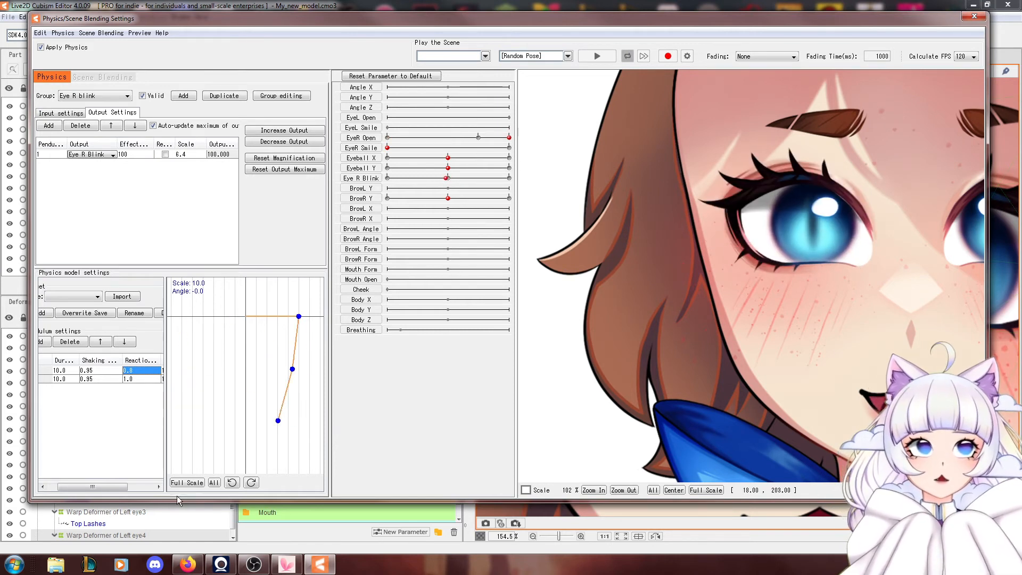
# Set the first pendulum's shaking influence to 0.92, checking the blink on a close view of the eye with EyeR Open.
pyautogui.moveTo(99, 487); pyautogui.dragTo(131, 487)
pyautogui.moveTo(132, 368); pyautogui.dragTo(130, 376)
pyautogui.moveTo(454, 138); pyautogui.dragTo(525, 168)
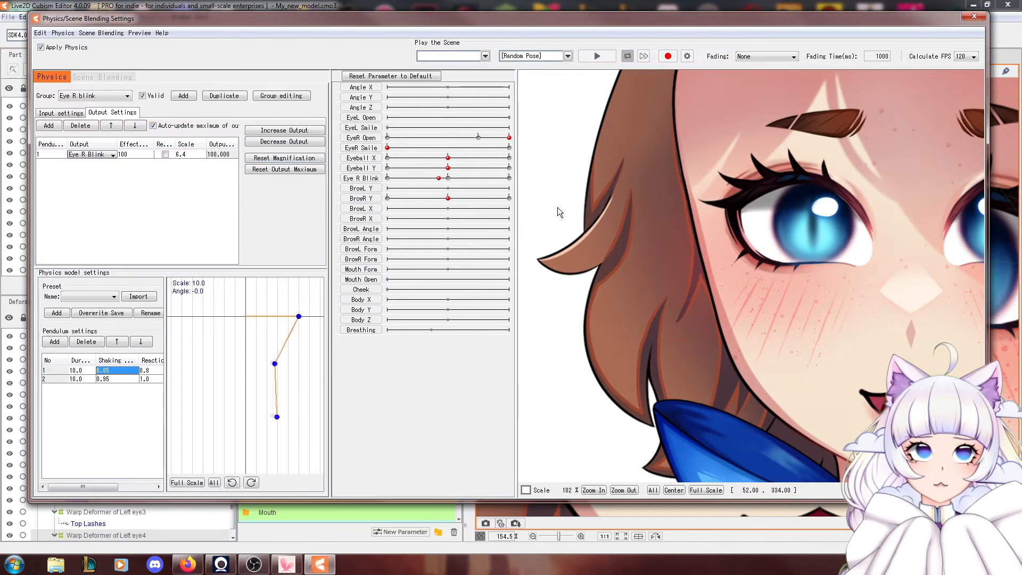
pyautogui.scroll(2, 838, 204)
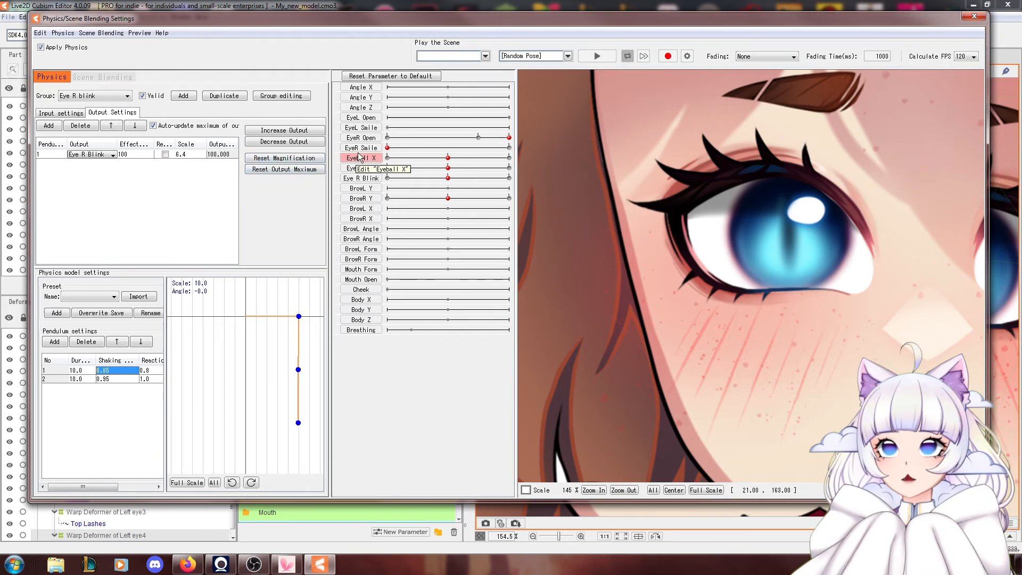
pyautogui.click(373, 139)
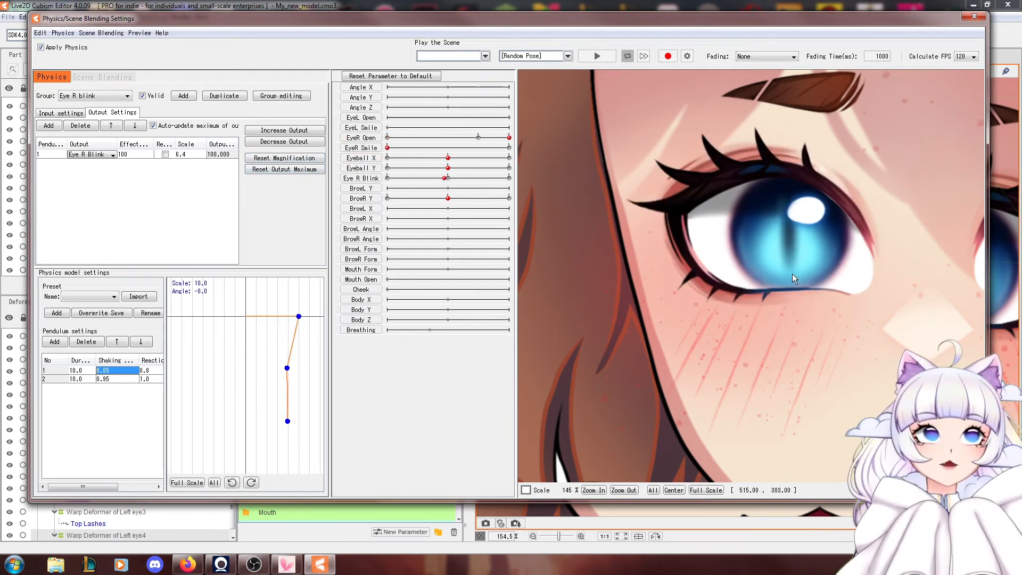
pyautogui.moveTo(121, 371); pyautogui.dragTo(125, 372)
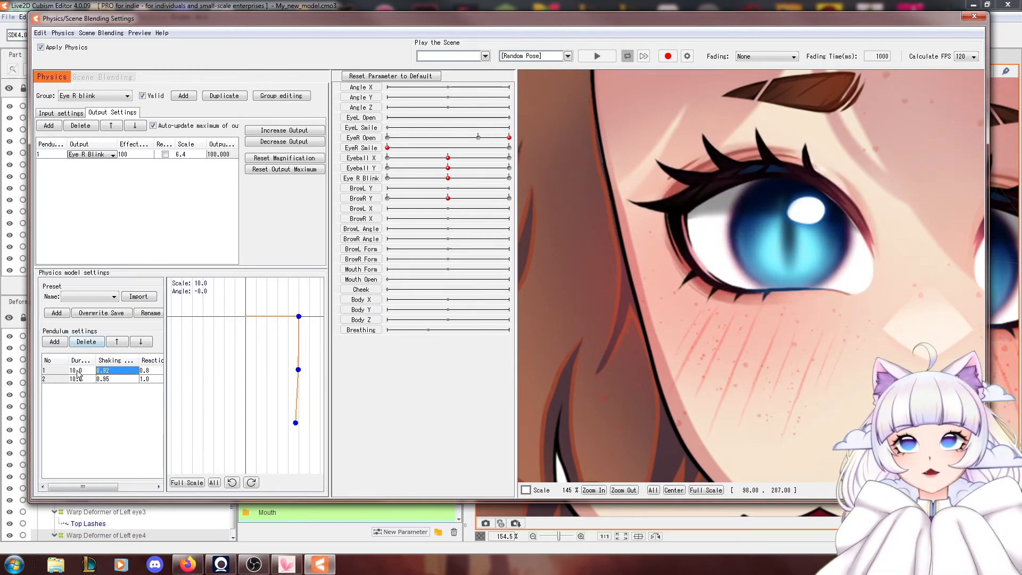
pyautogui.moveTo(79, 380); pyautogui.dragTo(150, 341)
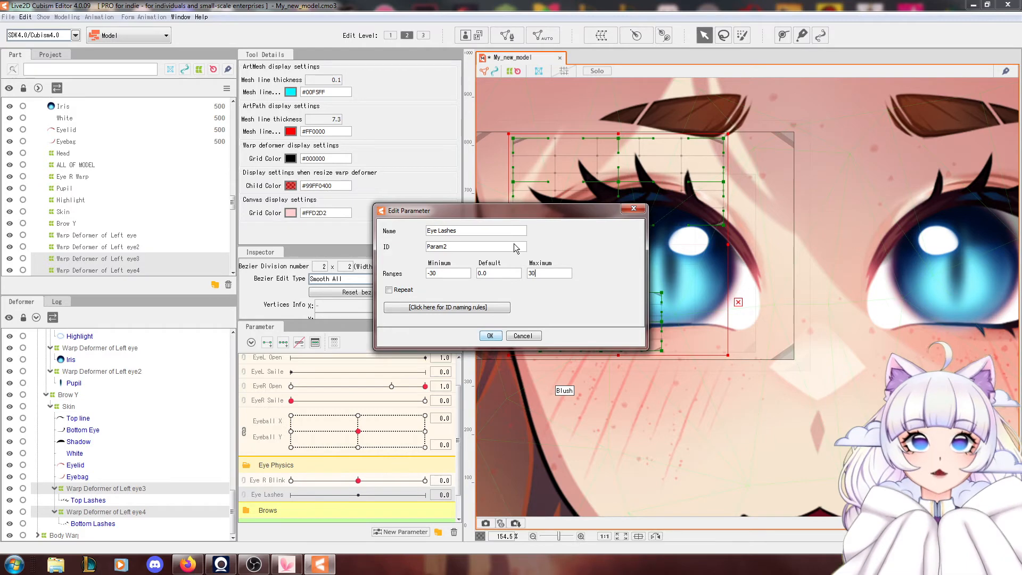
# Create the Eye Lashes parameter with a range of -30 to 30, and bend the bottom lashes' warp deformer outward at -30.
pyautogui.click(496, 337)
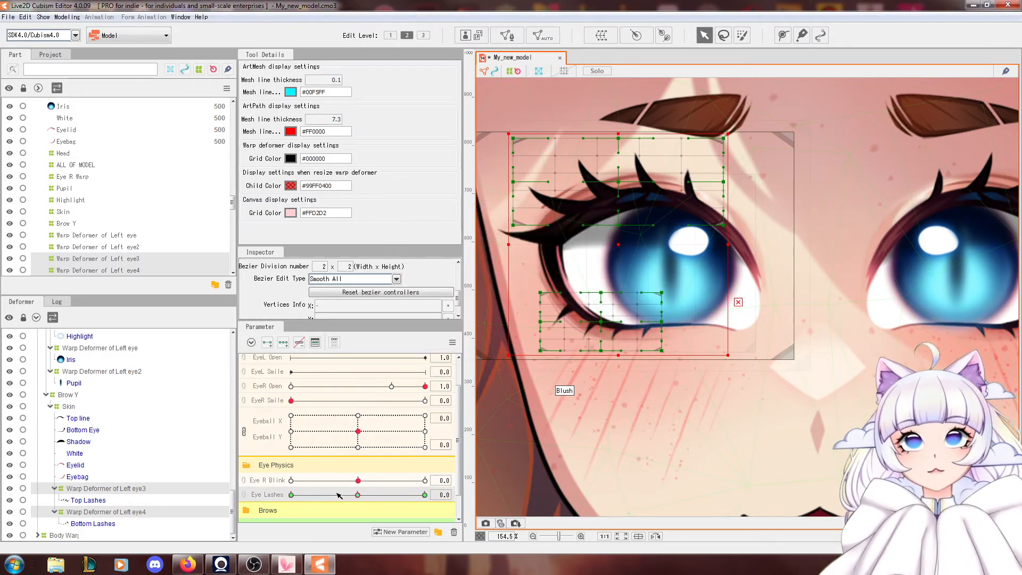
pyautogui.click(291, 496)
pyautogui.moveTo(601, 351); pyautogui.dragTo(537, 317)
pyautogui.moveTo(662, 351); pyautogui.dragTo(654, 349)
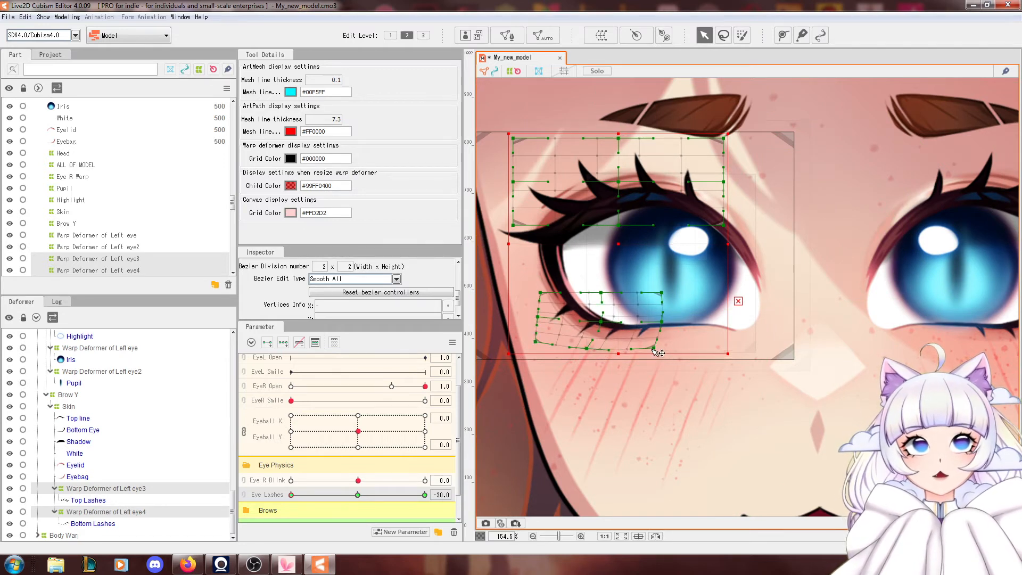
# At Eye Lashes -30, skew the upper edge of the top lashes' warp deformer toward the outer eye corner.
pyautogui.moveTo(617, 141); pyautogui.dragTo(602, 140)
pyautogui.moveTo(513, 139); pyautogui.dragTo(510, 191)
pyautogui.moveTo(723, 138); pyautogui.dragTo(708, 136)
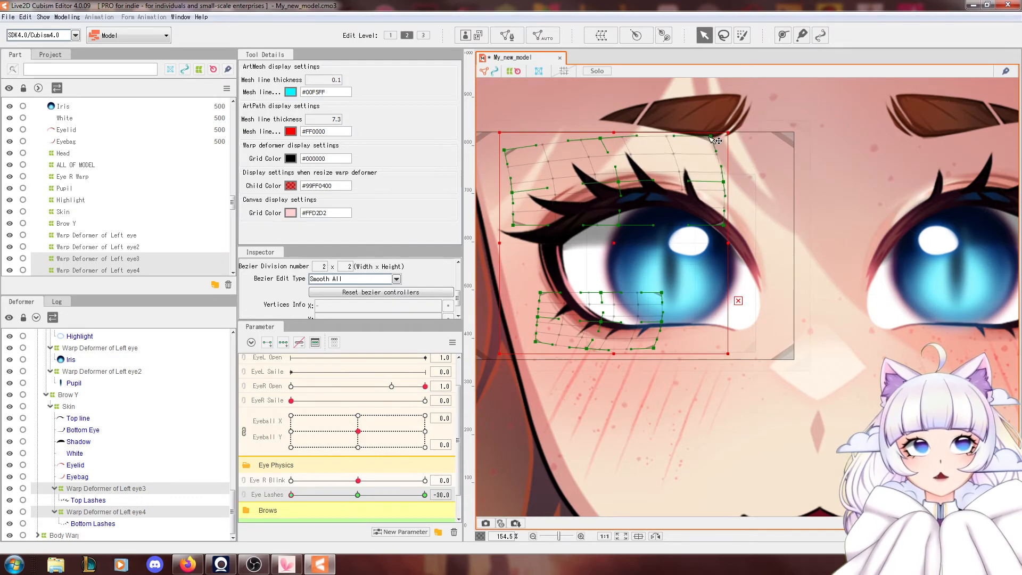
pyautogui.moveTo(724, 181); pyautogui.dragTo(720, 182)
pyautogui.hotkey('ctrl', 'z')
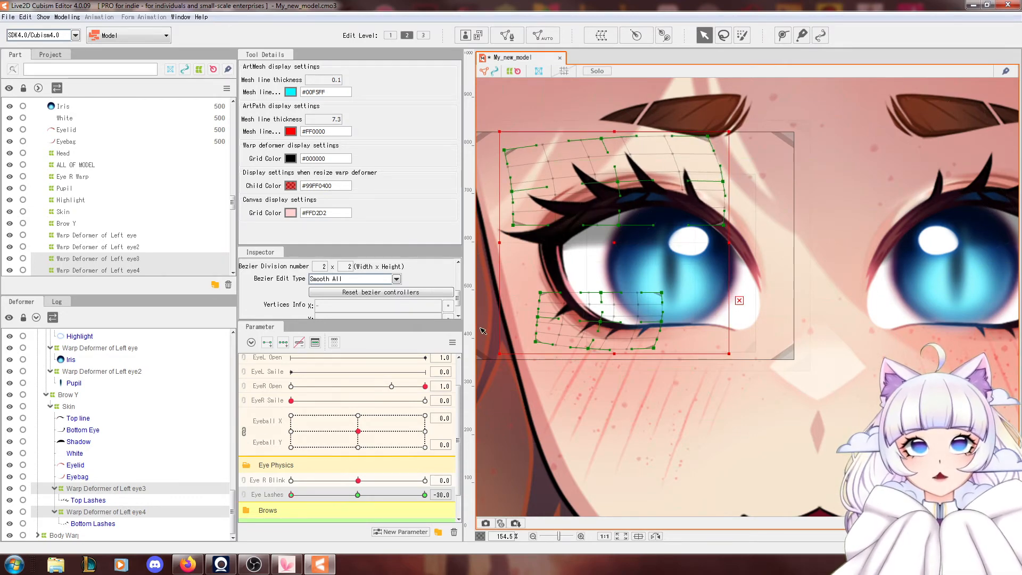
# Reflect the lash deformers' -30 shape horizontally for the opposite end of Eye Lashes, and preview the movement.
pyautogui.click(452, 342)
pyautogui.click(497, 444)
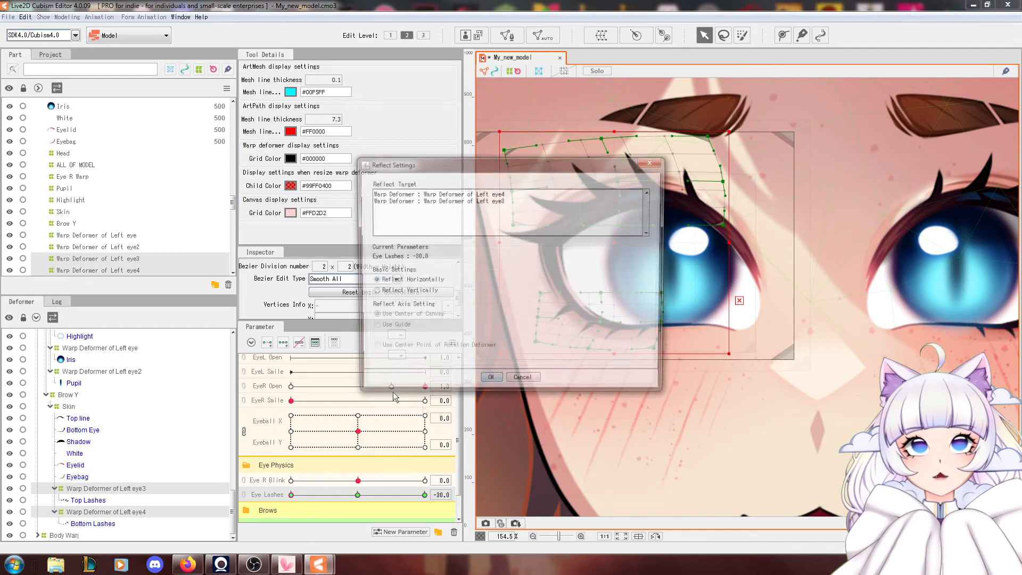
pyautogui.click(487, 384)
pyautogui.moveTo(367, 495); pyautogui.dragTo(326, 495)
# Set up a lashes physics group with EyeR Open as input at 98 effectiveness, and test the blink on a close view of the eye.
pyautogui.click(70, 18)
pyautogui.click(133, 211)
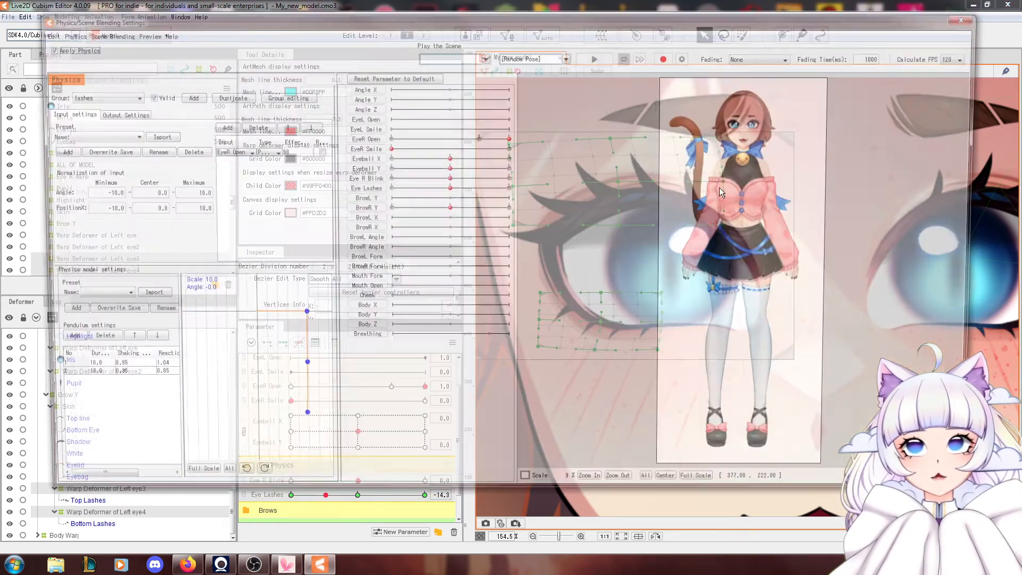
pyautogui.scroll(4, 746, 91)
pyautogui.moveTo(474, 138); pyautogui.dragTo(542, 159)
pyautogui.scroll(3, 677, 196)
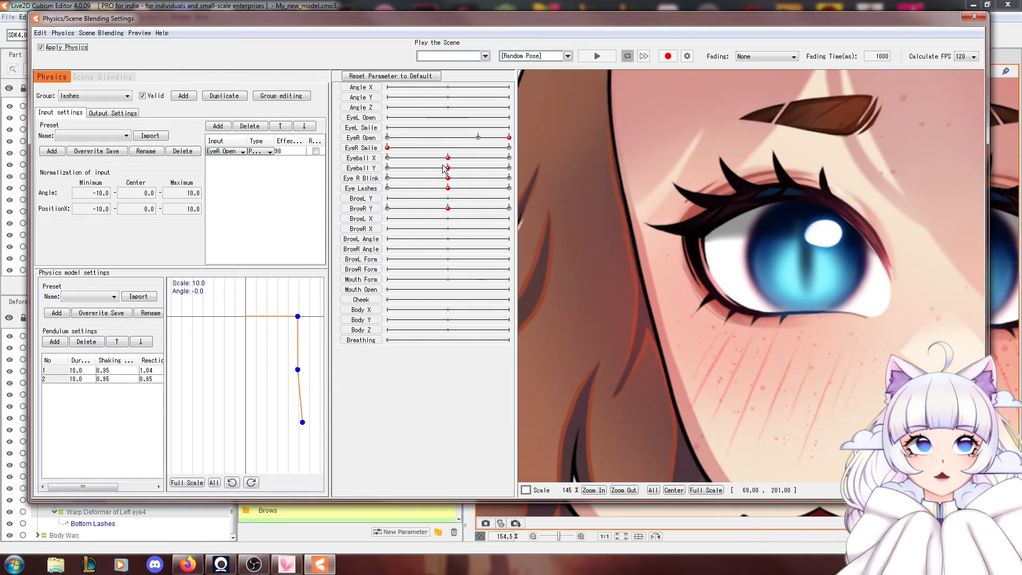
pyautogui.moveTo(468, 139); pyautogui.dragTo(506, 138)
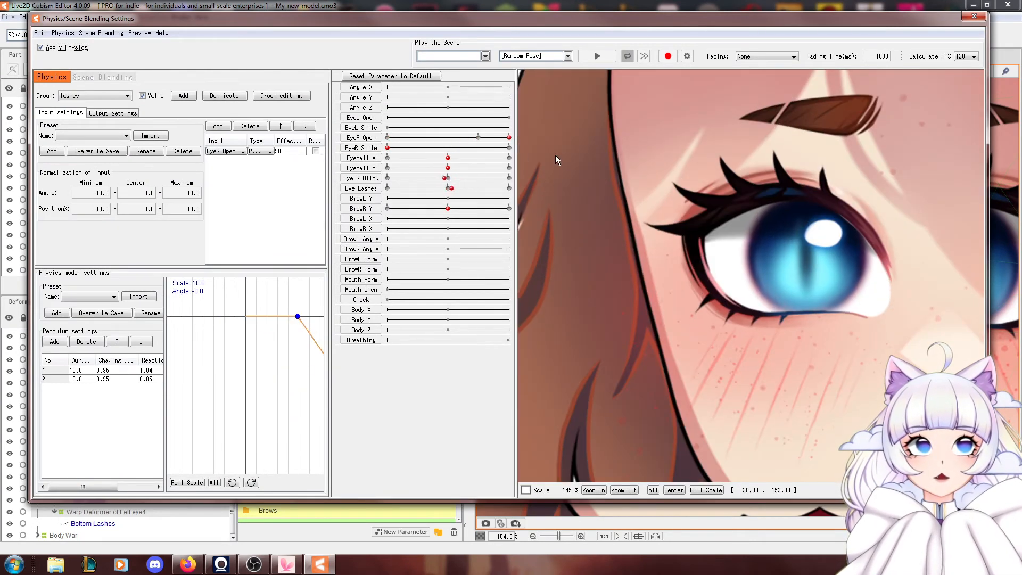
# Fit the Eye Lashes output magnification to the parameter range by increasing and then decreasing the output.
pyautogui.click(123, 116)
pyautogui.click(290, 131)
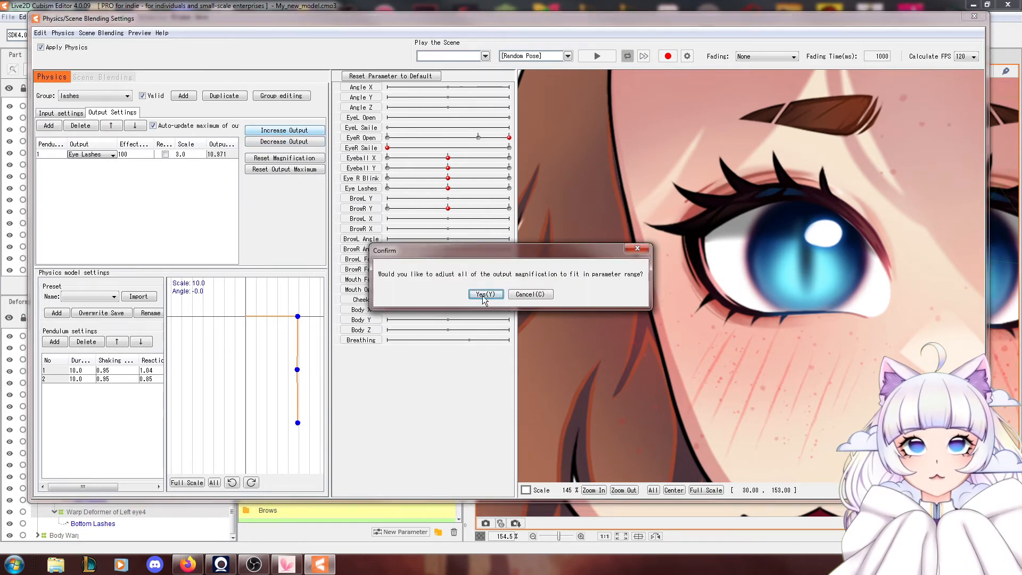
pyautogui.click(485, 294)
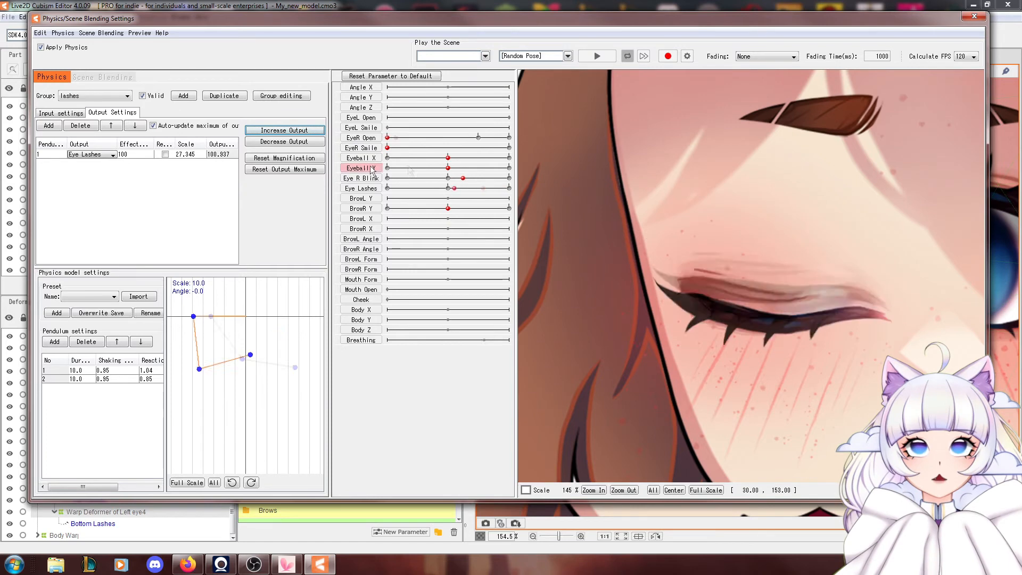
pyautogui.click(284, 141)
pyautogui.click(487, 295)
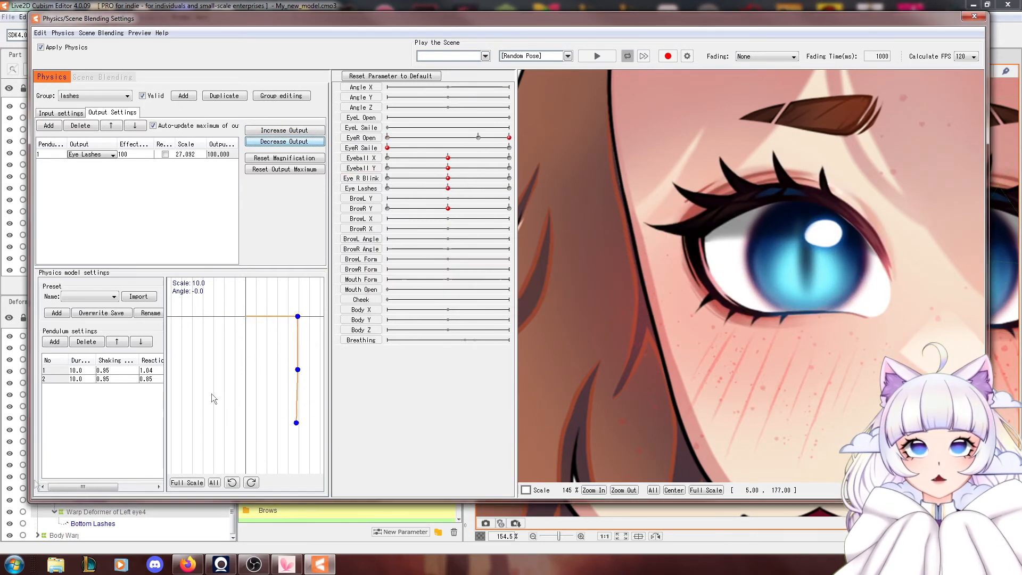
# Set the first pendulum's reaction speed to 0.79 and raise its overall acceleration to about 2, refitting the output and testing the blink.
pyautogui.moveTo(97, 486); pyautogui.dragTo(118, 485)
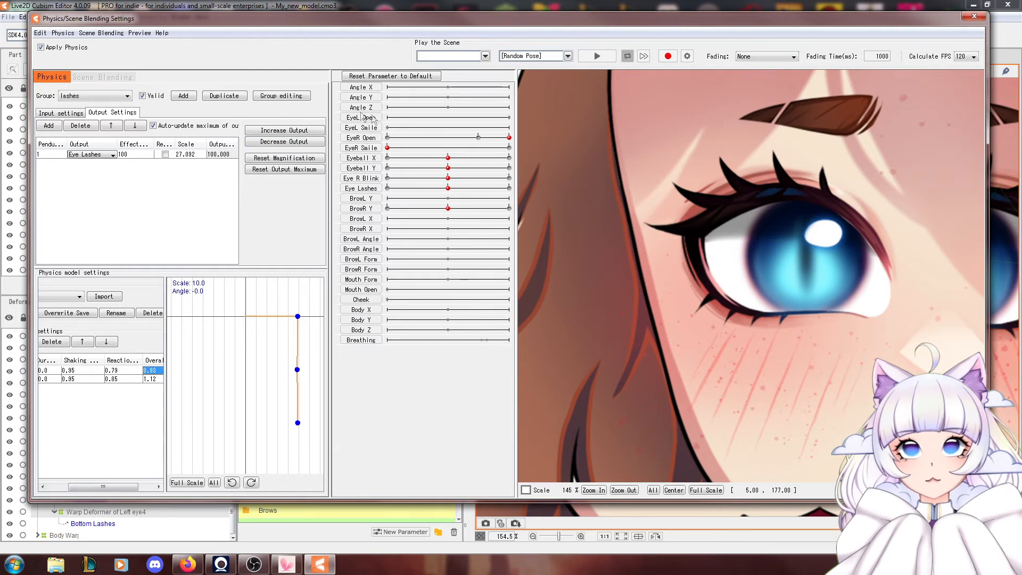
pyautogui.moveTo(440, 137); pyautogui.dragTo(510, 160)
pyautogui.click(313, 141)
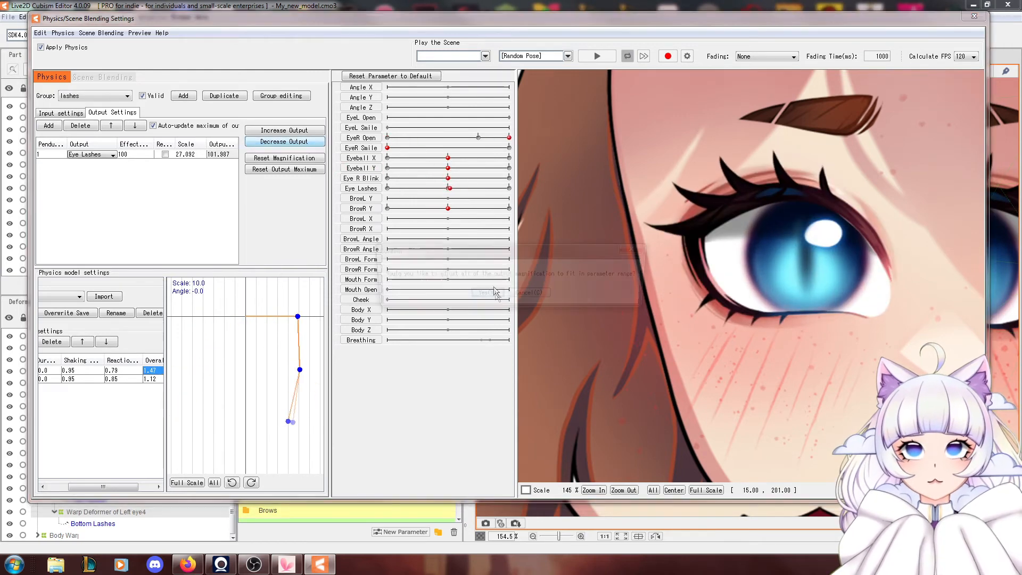
pyautogui.click(486, 293)
pyautogui.click(375, 140)
pyautogui.moveTo(376, 145); pyautogui.dragTo(532, 166)
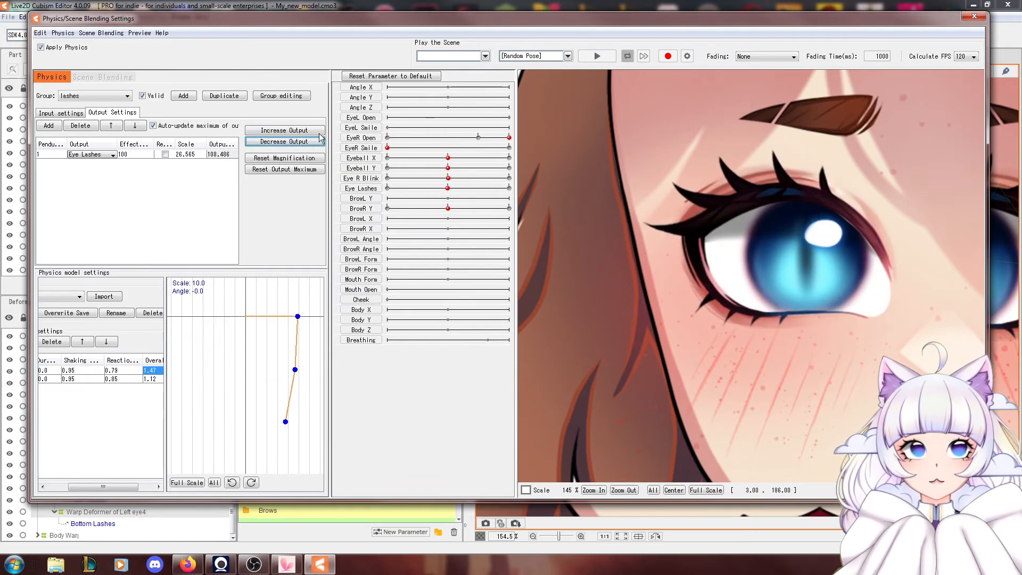
pyautogui.moveTo(119, 487); pyautogui.dragTo(142, 484)
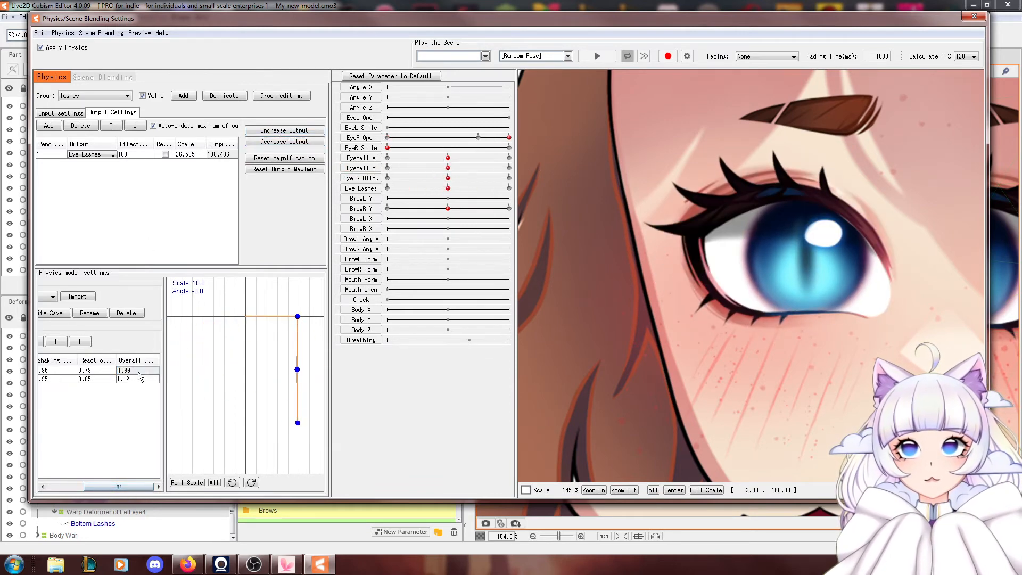
pyautogui.moveTo(509, 138); pyautogui.dragTo(513, 183)
# Add a third pendulum and set the three reaction speeds to 0.93, 0.67 and 0.47, testing with EyeR Open.
pyautogui.moveTo(118, 487); pyautogui.dragTo(83, 488)
pyautogui.click(54, 341)
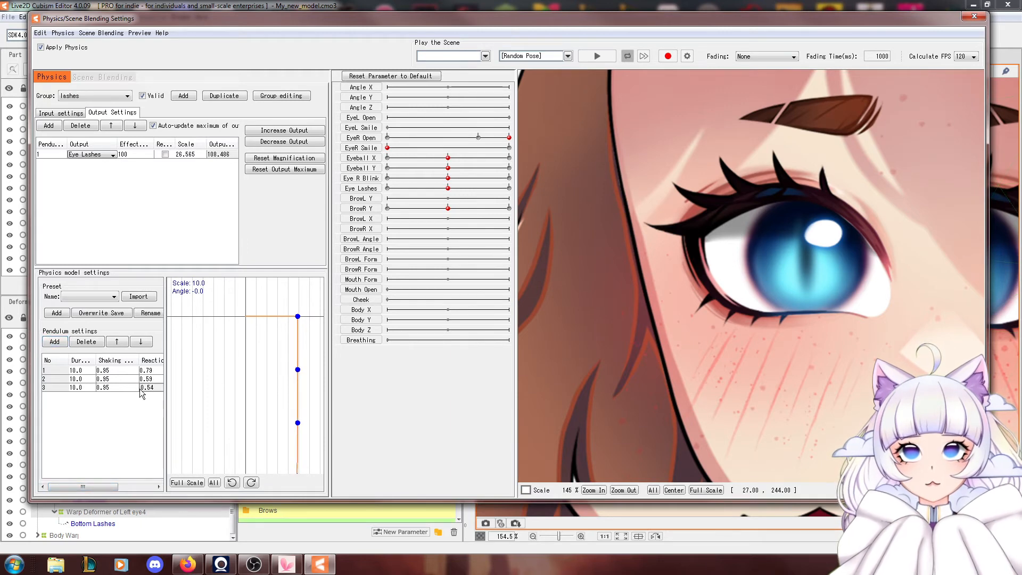
pyautogui.moveTo(509, 138); pyautogui.dragTo(526, 164)
pyautogui.moveTo(90, 487); pyautogui.dragTo(117, 488)
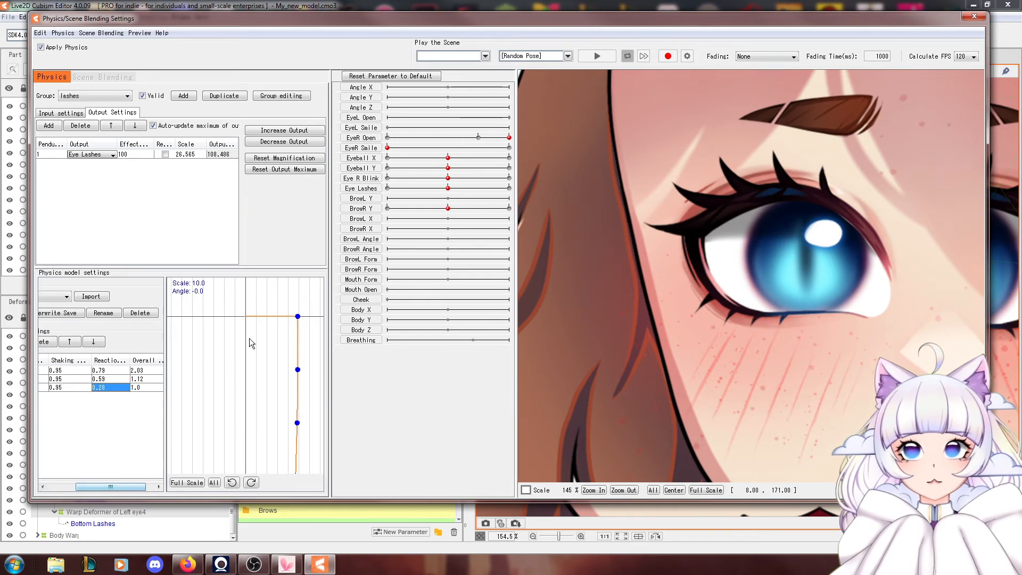
pyautogui.moveTo(508, 138)
pyautogui.mouseDown()
pyautogui.moveTo(350, 147)
pyautogui.moveTo(501, 147)
pyautogui.mouseUp()
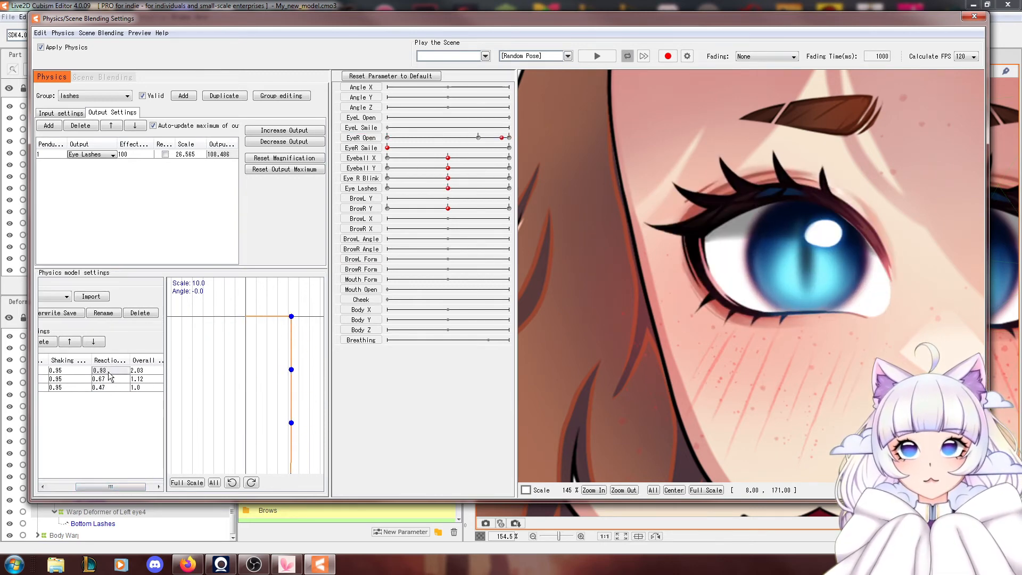
pyautogui.moveTo(456, 143); pyautogui.dragTo(535, 176)
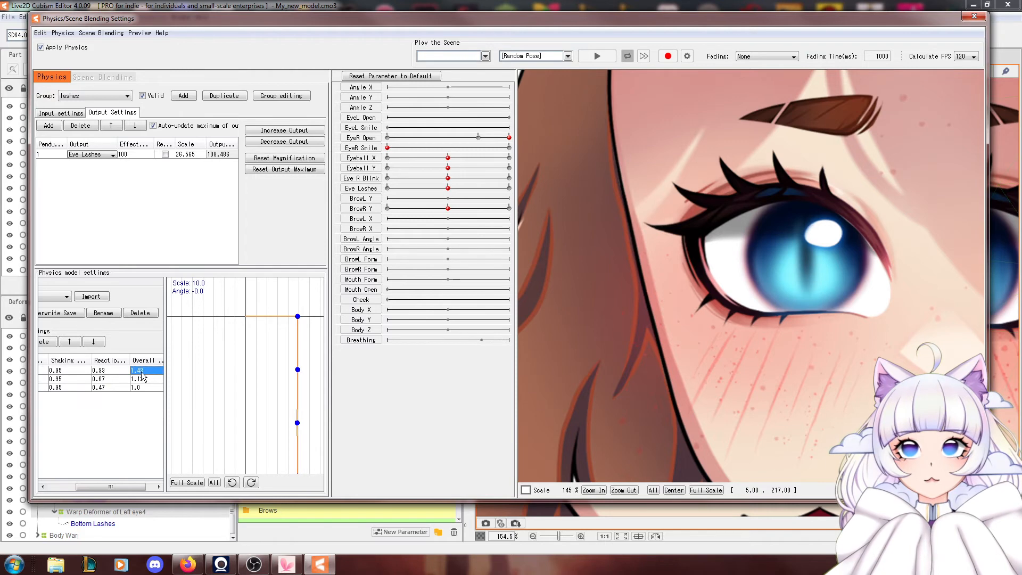
# Set the three pendulums' overall acceleration to 0.77, 0.9 and 0.99, testing the lash bounce with EyeR Open.
pyautogui.moveTo(467, 137); pyautogui.dragTo(522, 153)
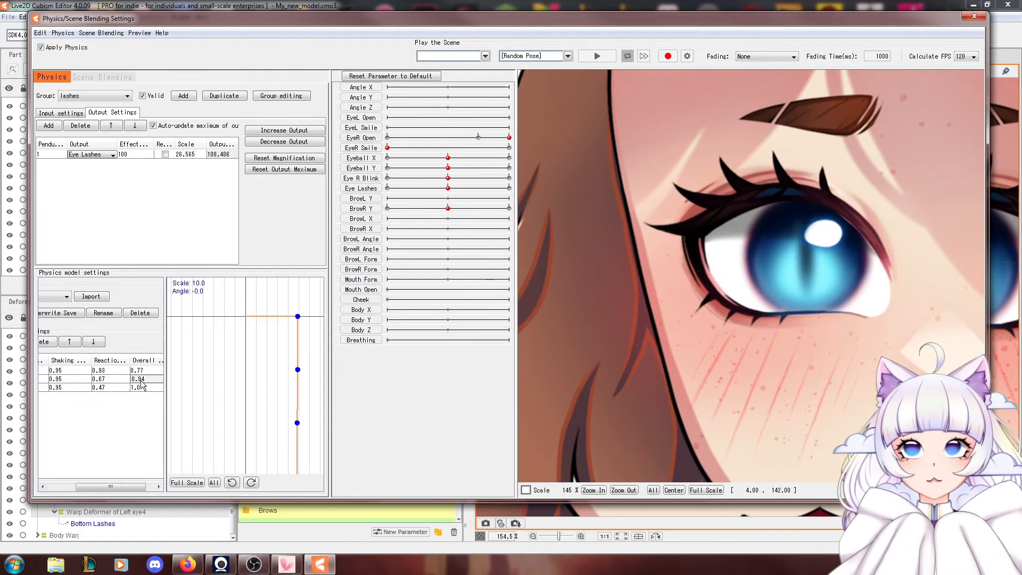
pyautogui.moveTo(431, 137); pyautogui.dragTo(465, 175)
pyautogui.moveTo(138, 388); pyautogui.dragTo(131, 390)
pyautogui.moveTo(425, 139); pyautogui.dragTo(528, 188)
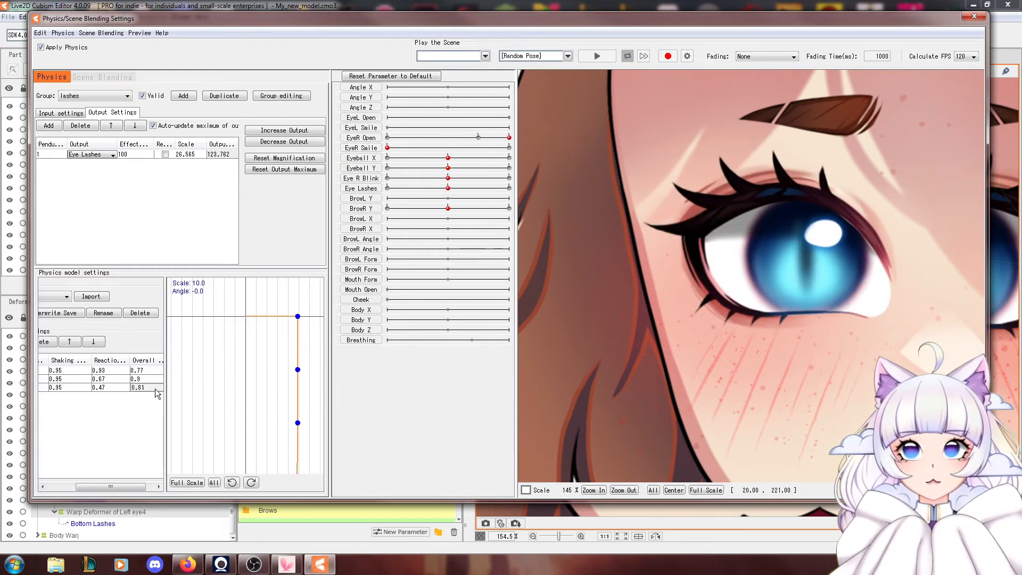
pyautogui.moveTo(424, 140); pyautogui.dragTo(527, 160)
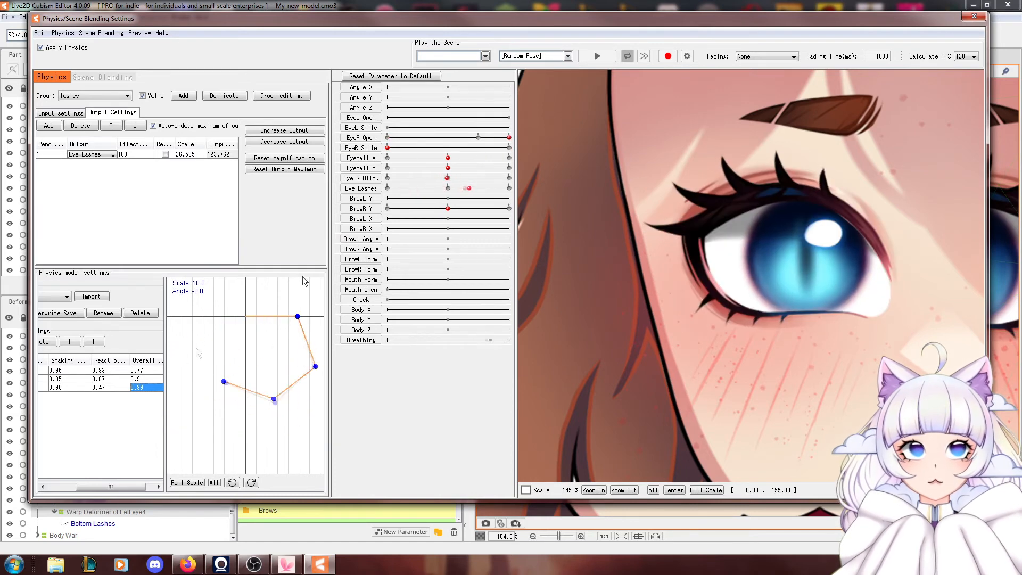
# Set the second pendulum's reaction speed to 0.81, adjust the third's, and decrease the Eye Lashes output to fit the parameter range.
pyautogui.moveTo(102, 380); pyautogui.dragTo(109, 381)
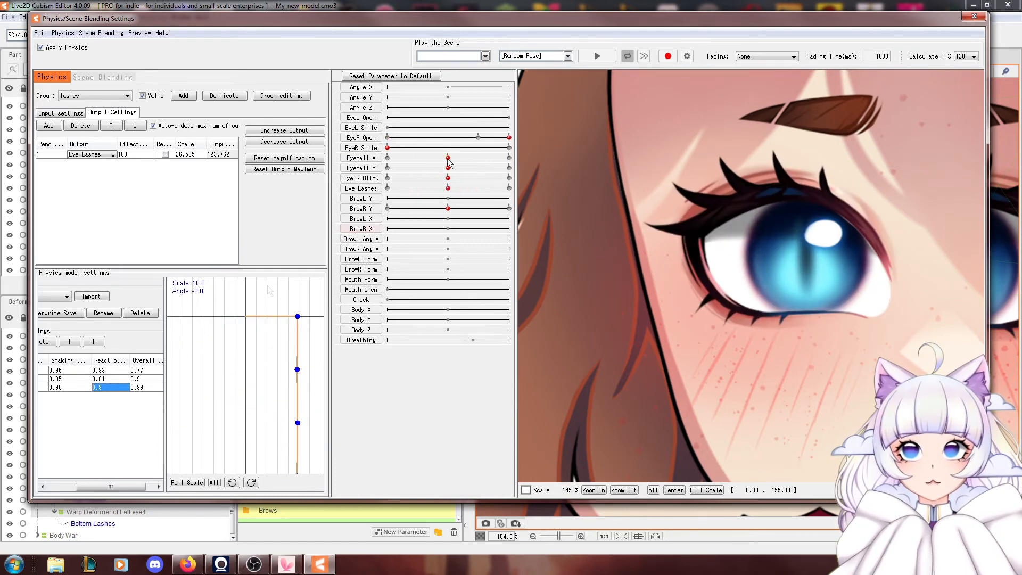
pyautogui.moveTo(469, 139); pyautogui.dragTo(379, 186)
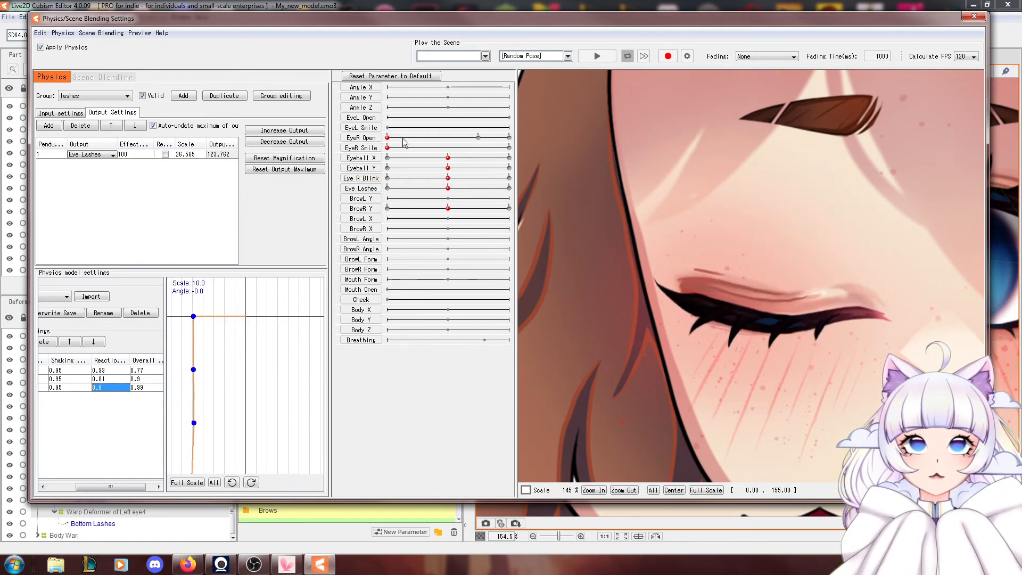
pyautogui.moveTo(396, 144); pyautogui.dragTo(512, 167)
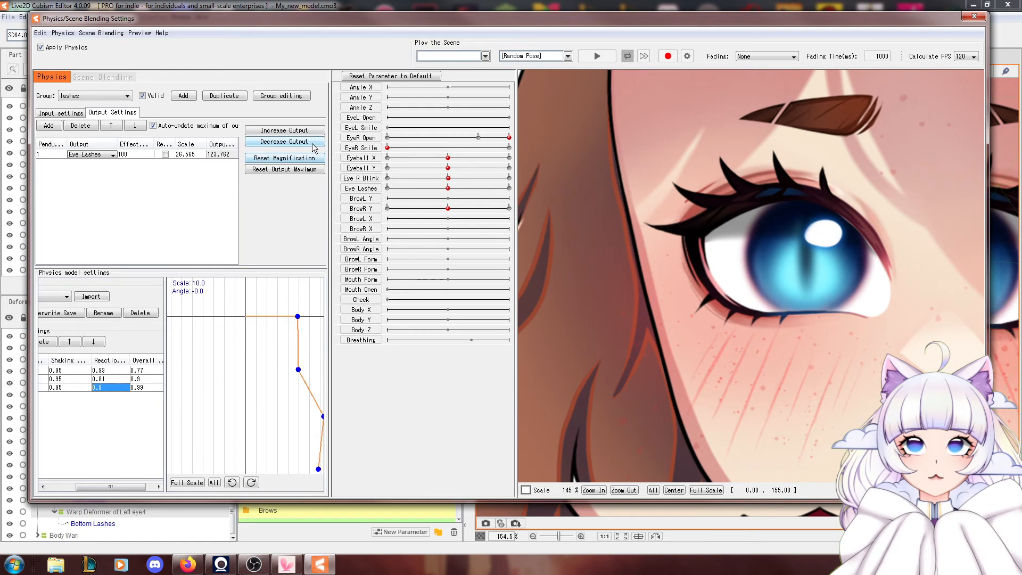
pyautogui.click(314, 142)
pyautogui.click(485, 293)
pyautogui.moveTo(466, 142); pyautogui.dragTo(486, 208)
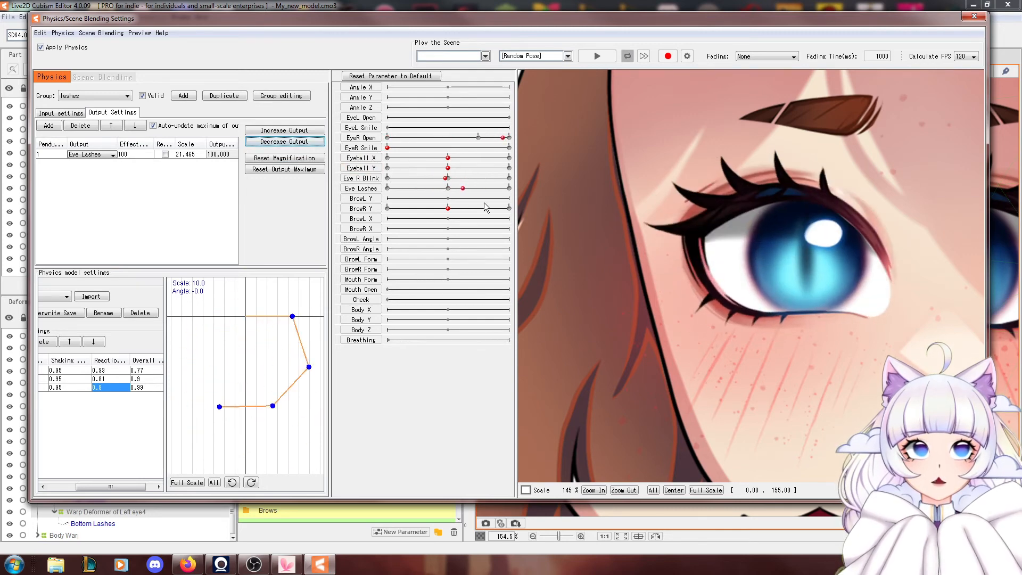
# Preview the right eye with EyeR Smile at its maximum and close the physics settings.
pyautogui.click(78, 115)
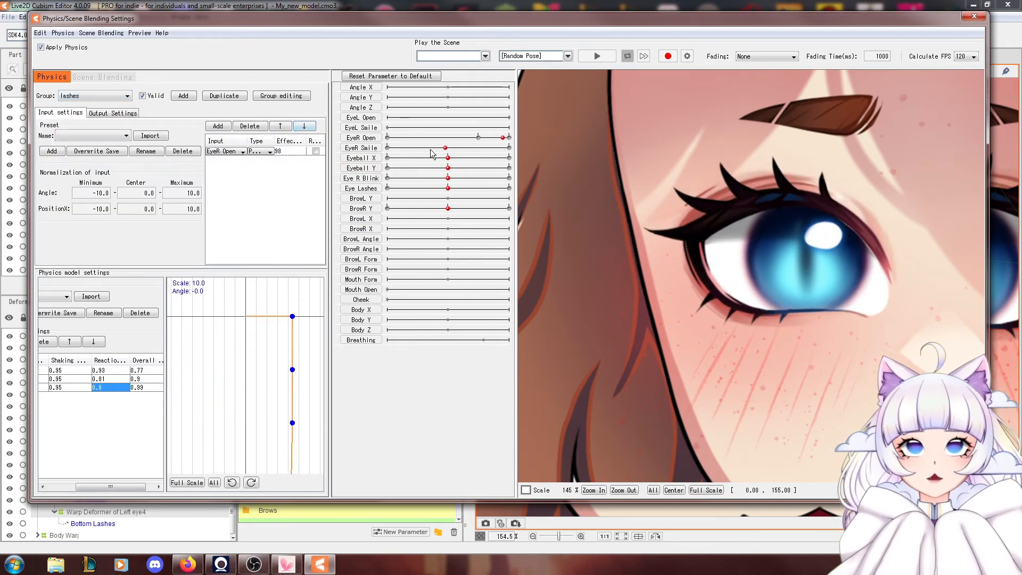
pyautogui.moveTo(499, 145); pyautogui.dragTo(516, 178)
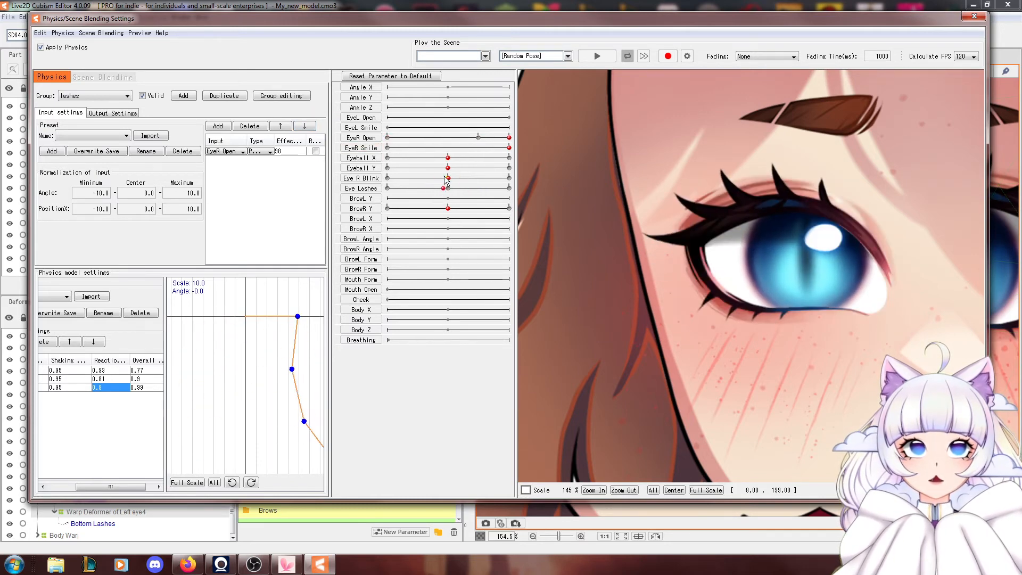
pyautogui.moveTo(509, 149)
pyautogui.mouseDown()
pyautogui.moveTo(389, 149)
pyautogui.moveTo(511, 151)
pyautogui.mouseUp()
pyautogui.click(974, 17)
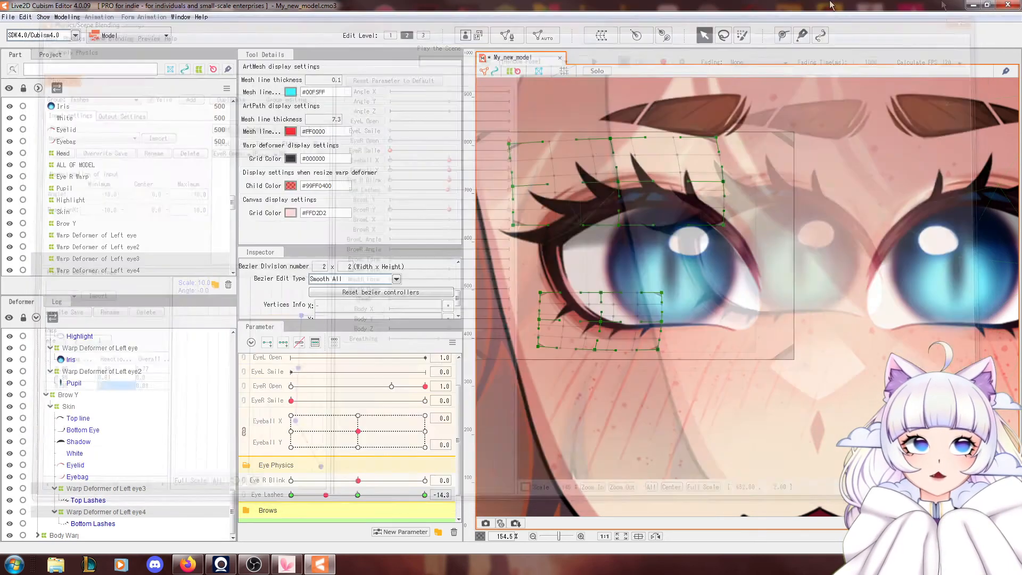
# Wrap the right eye's Top line in its own parent warp deformer.
pyautogui.scroll(3, 565, 290)
pyautogui.click(566, 290)
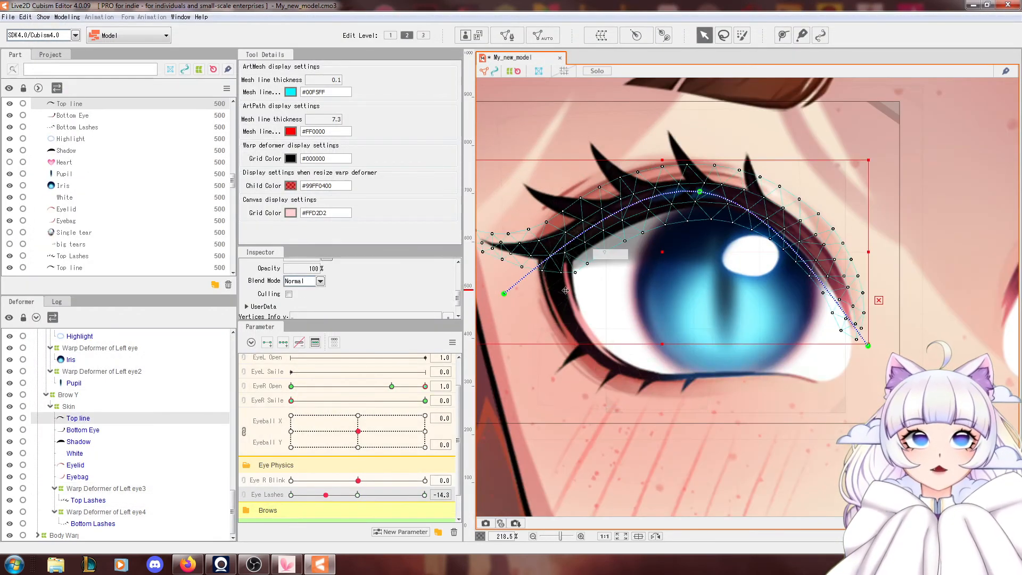
pyautogui.click(631, 35)
pyautogui.click(650, 462)
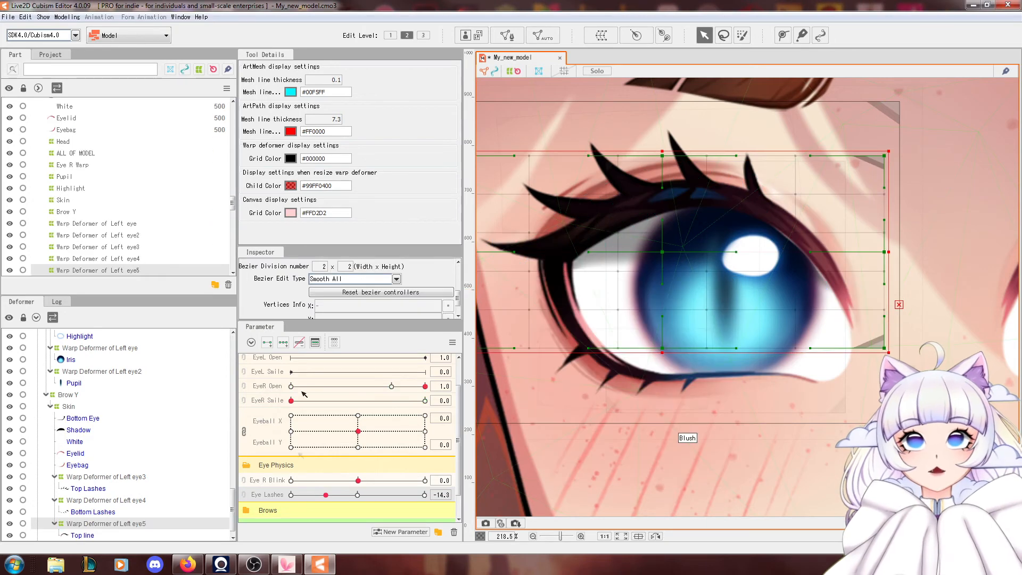
# At Eye Lashes -30, set the Top line deformer's Bezier edit type to Cubism 2.1 Mode and bend its outer edge downward.
pyautogui.moveTo(368, 493); pyautogui.dragTo(291, 495)
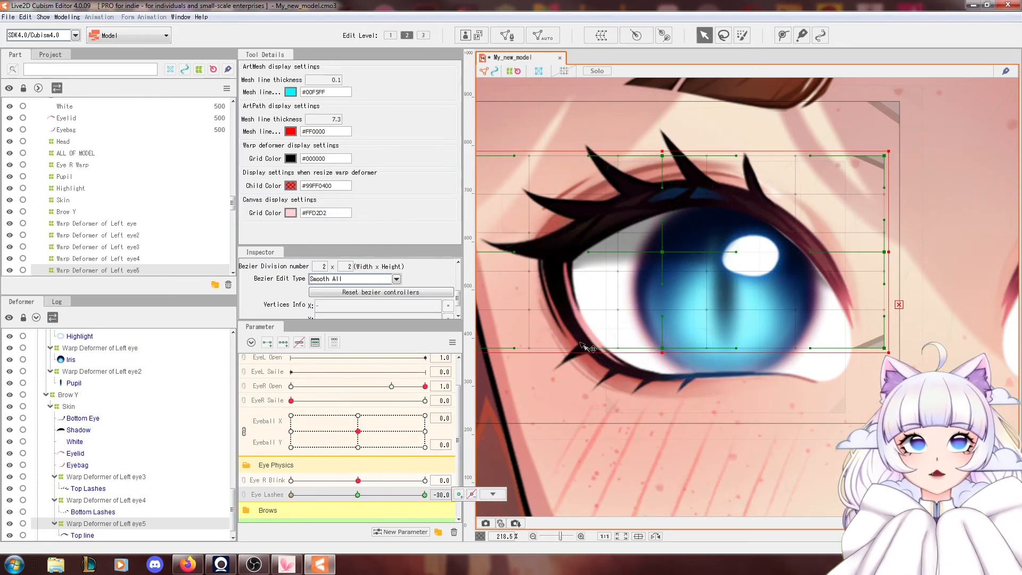
pyautogui.moveTo(521, 294); pyautogui.dragTo(582, 334)
pyautogui.moveTo(506, 290); pyautogui.dragTo(510, 305)
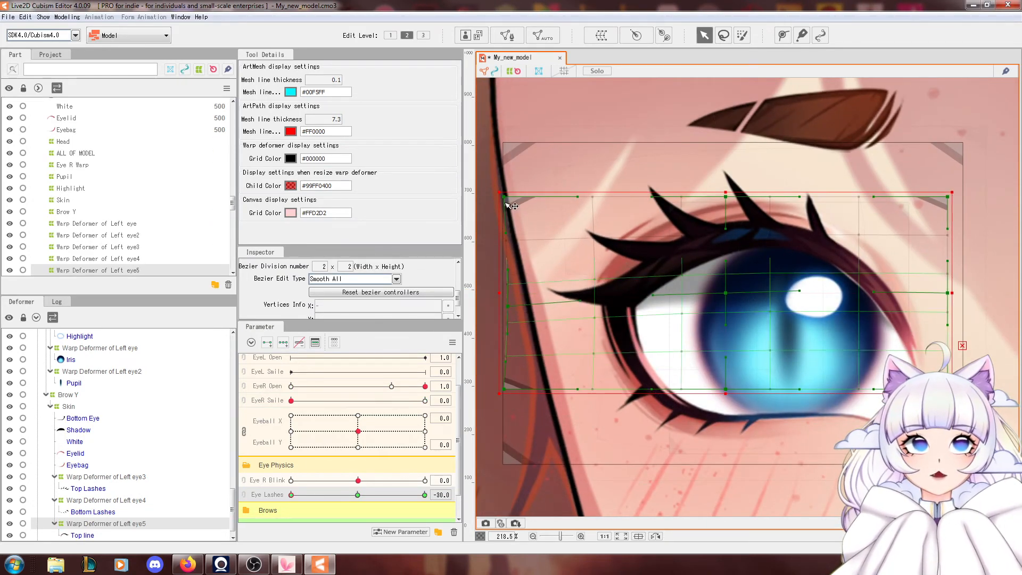
pyautogui.moveTo(506, 207); pyautogui.dragTo(504, 214)
pyautogui.click(447, 293)
pyautogui.click(316, 278)
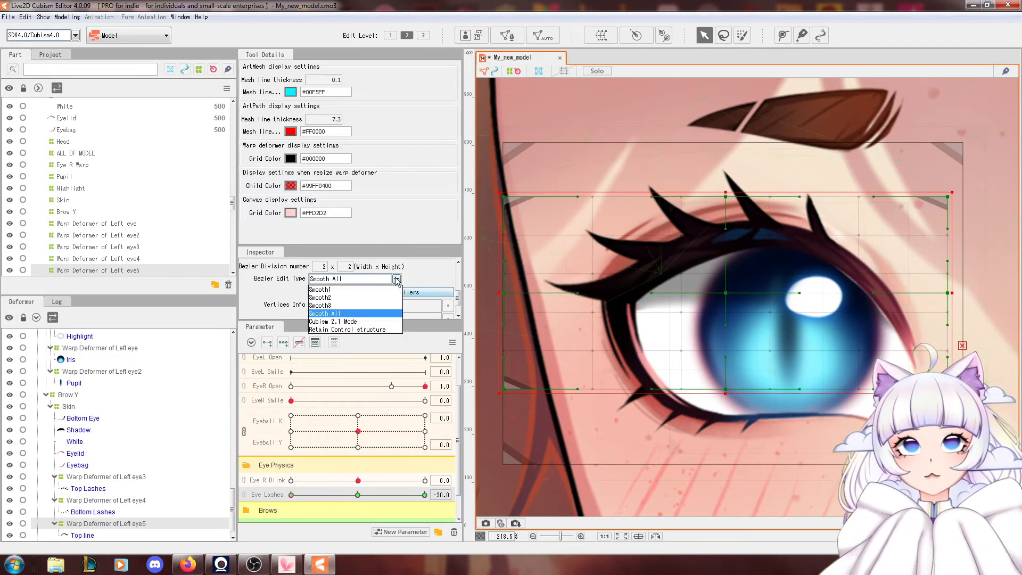
pyautogui.click(337, 322)
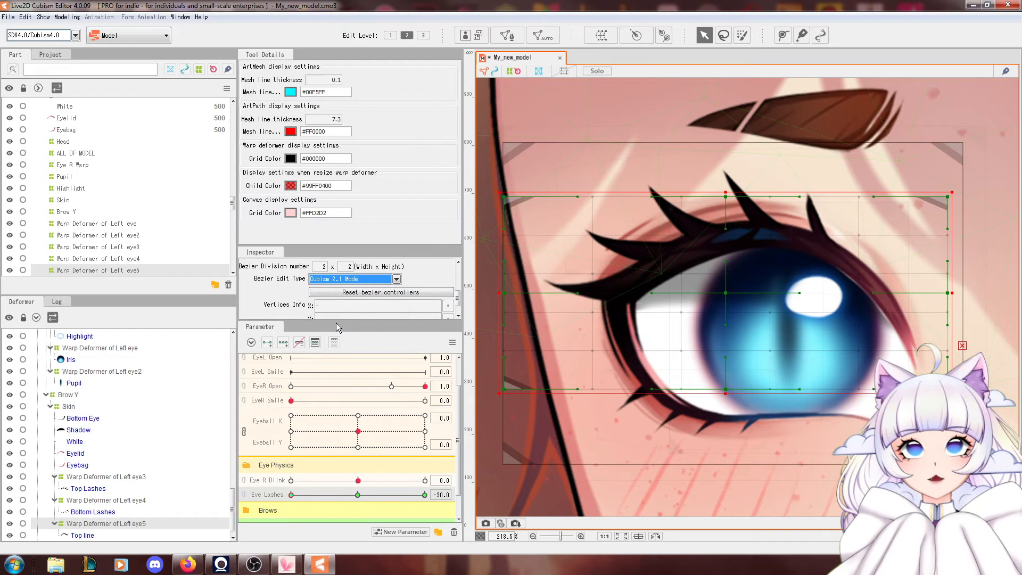
pyautogui.scroll(1, 692, 266)
pyautogui.scroll(-1, 798, 298)
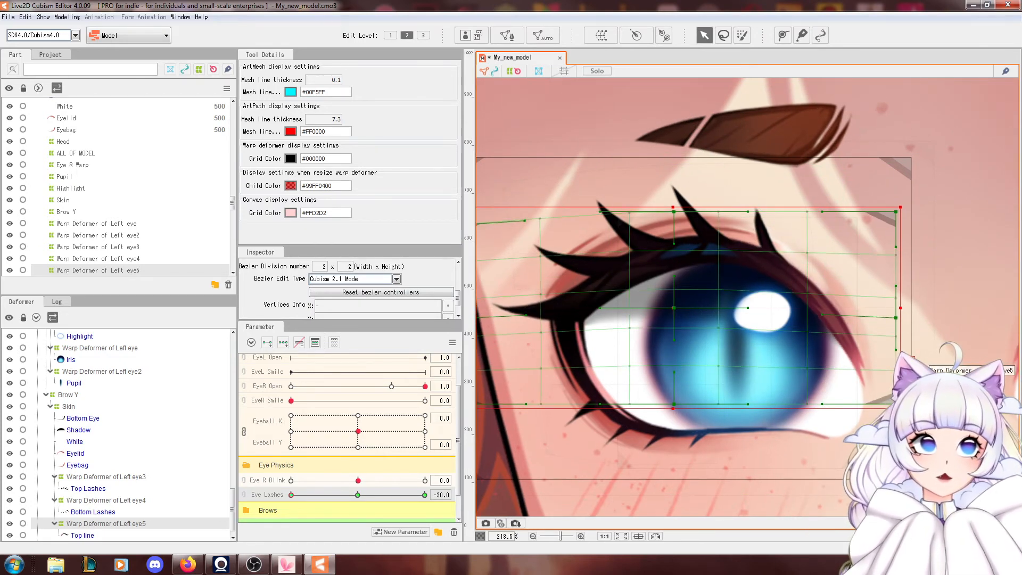
# At Eye Lashes 30, raise the Top line deformer's outer edge and pull its upper outer corner slightly inward.
pyautogui.scroll(-2, 889, 405)
pyautogui.moveTo(346, 497); pyautogui.dragTo(565, 504)
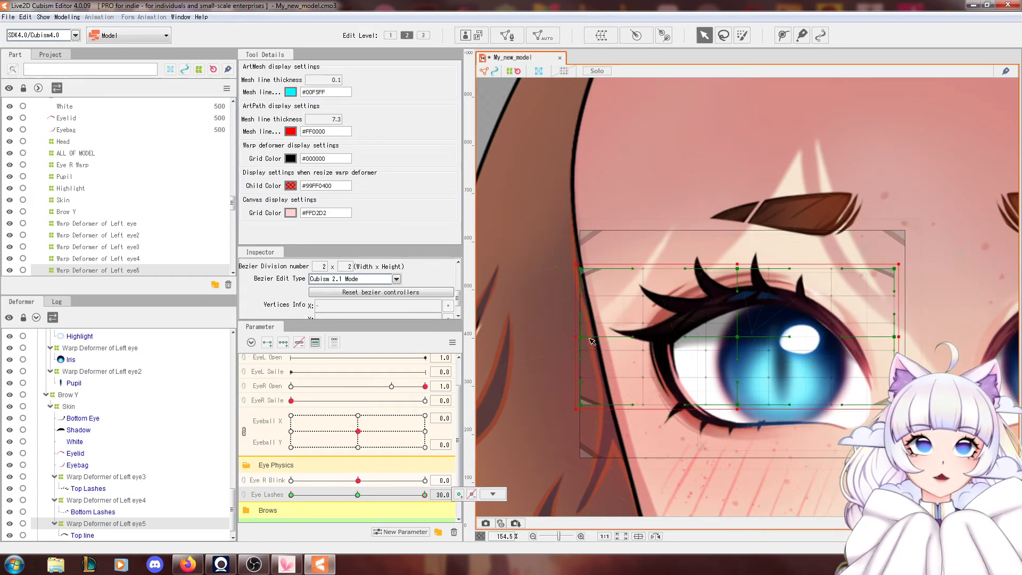
pyautogui.moveTo(586, 337); pyautogui.dragTo(586, 332)
pyautogui.moveTo(593, 275); pyautogui.dragTo(606, 269)
pyautogui.moveTo(738, 268); pyautogui.dragTo(738, 268)
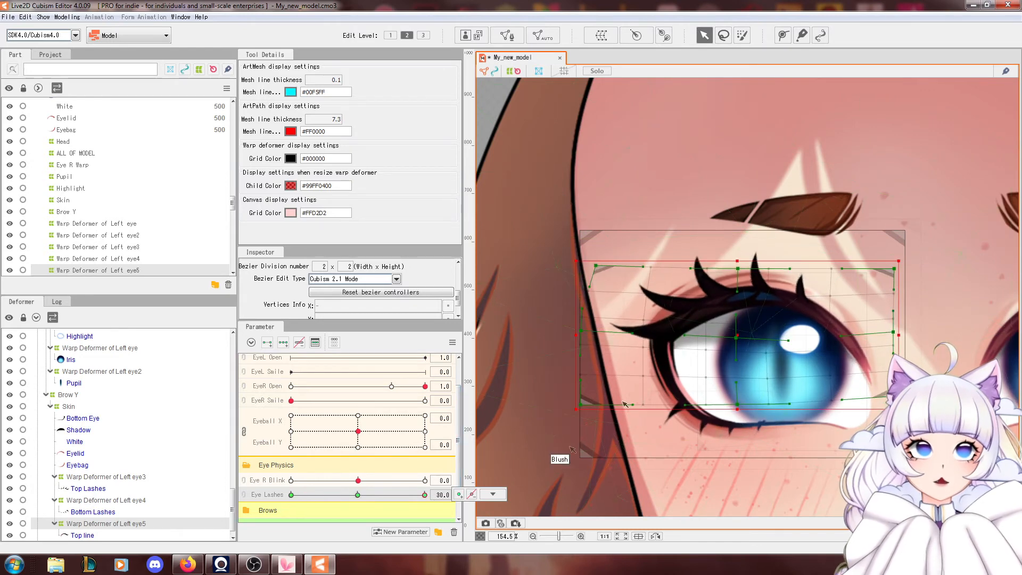
# Wrap the right eye's Bottom Eye line in its own parent warp deformer.
pyautogui.click(666, 377)
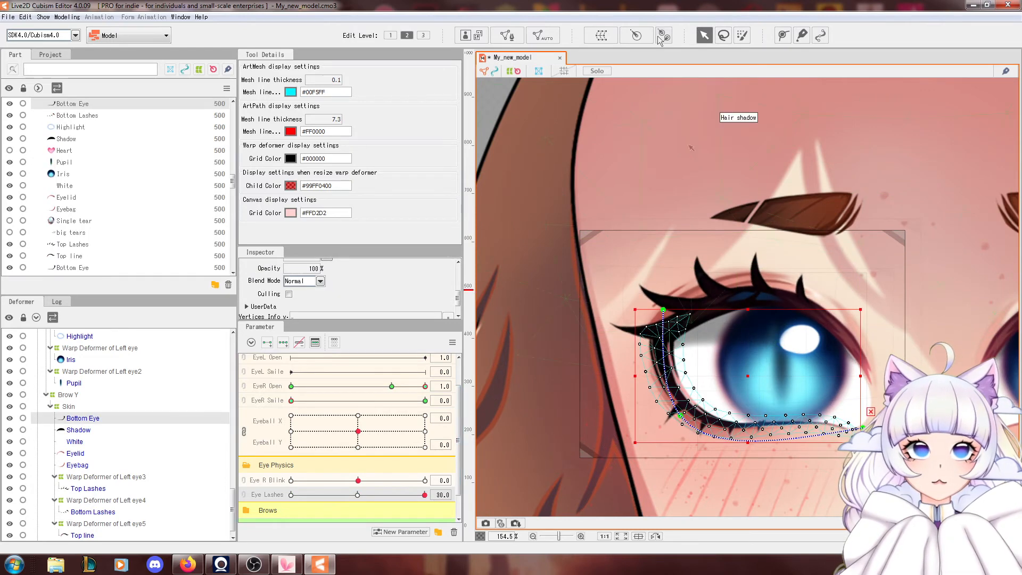
pyautogui.click(605, 38)
pyautogui.click(637, 462)
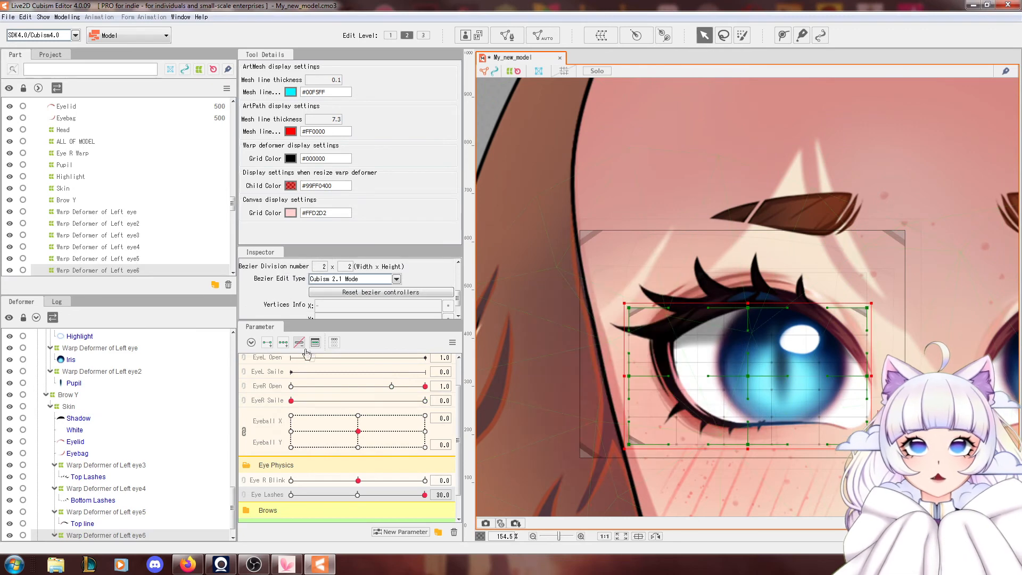
# Try bending the Bottom Eye deformer's outer edge upward at Eye Lashes 30.
pyautogui.scroll(2, 706, 396)
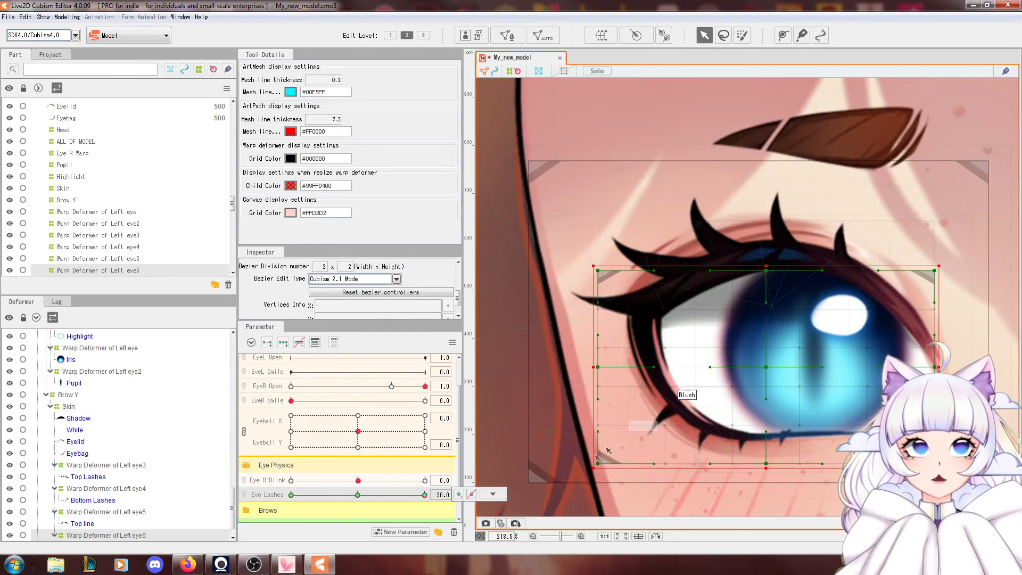
pyautogui.moveTo(597, 462); pyautogui.dragTo(592, 449)
pyautogui.moveTo(603, 369); pyautogui.dragTo(603, 365)
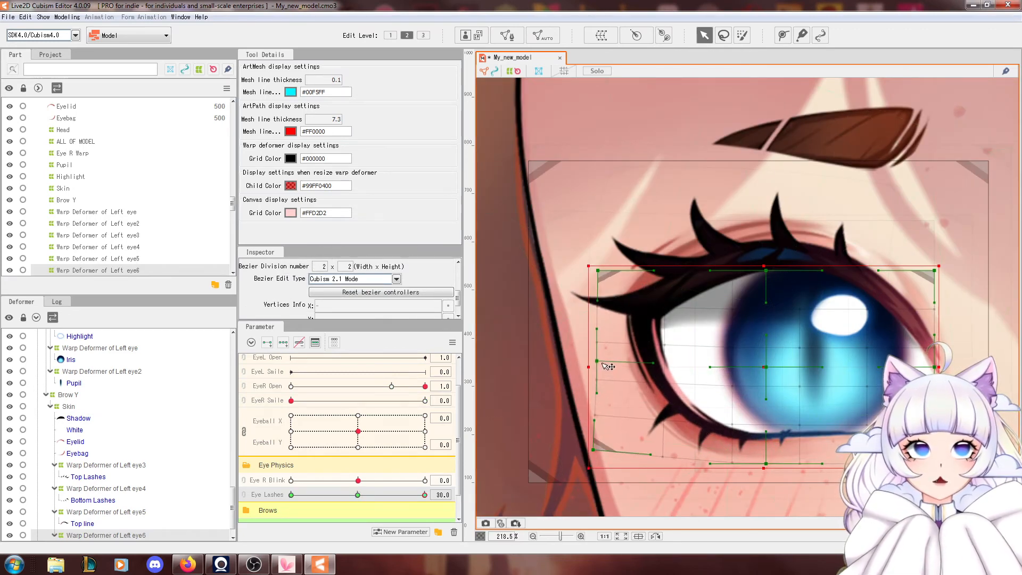
pyautogui.moveTo(391, 494); pyautogui.dragTo(359, 408)
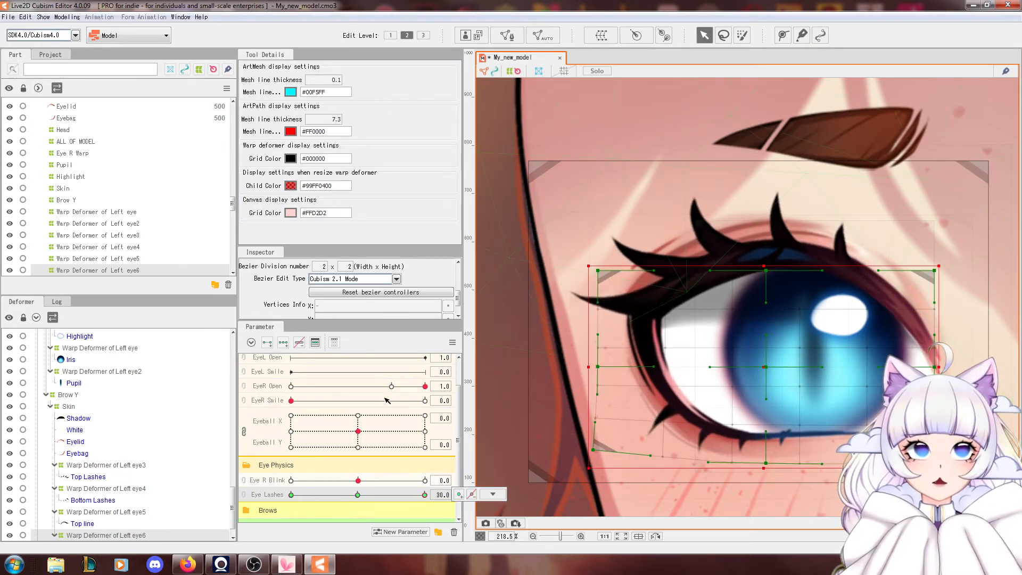
# At Eye Lashes -30, raise the outer edge of the Bottom Eye deformer slightly.
pyautogui.click(356, 495)
pyautogui.moveTo(357, 497); pyautogui.dragTo(291, 495)
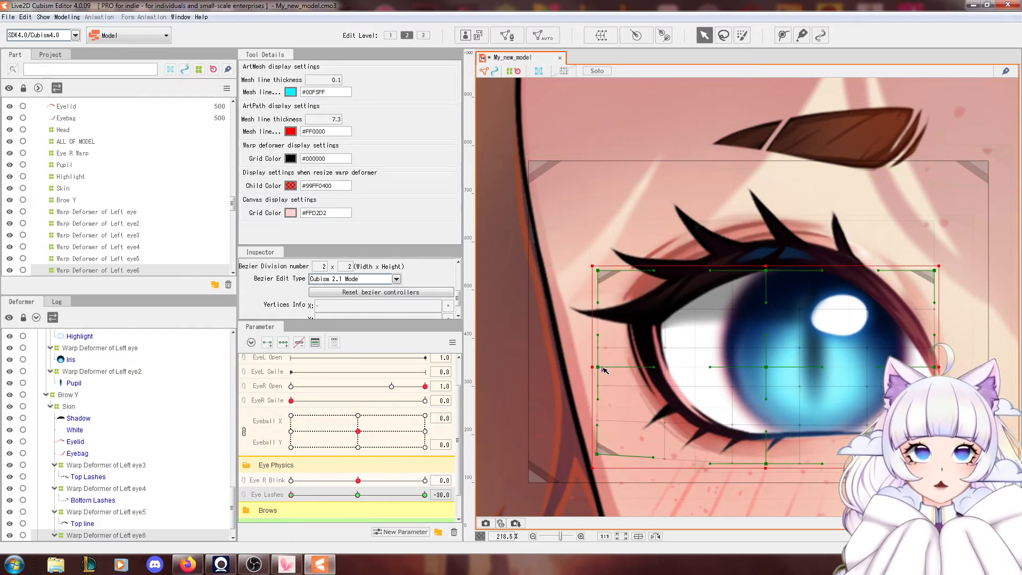
pyautogui.moveTo(602, 366); pyautogui.dragTo(602, 359)
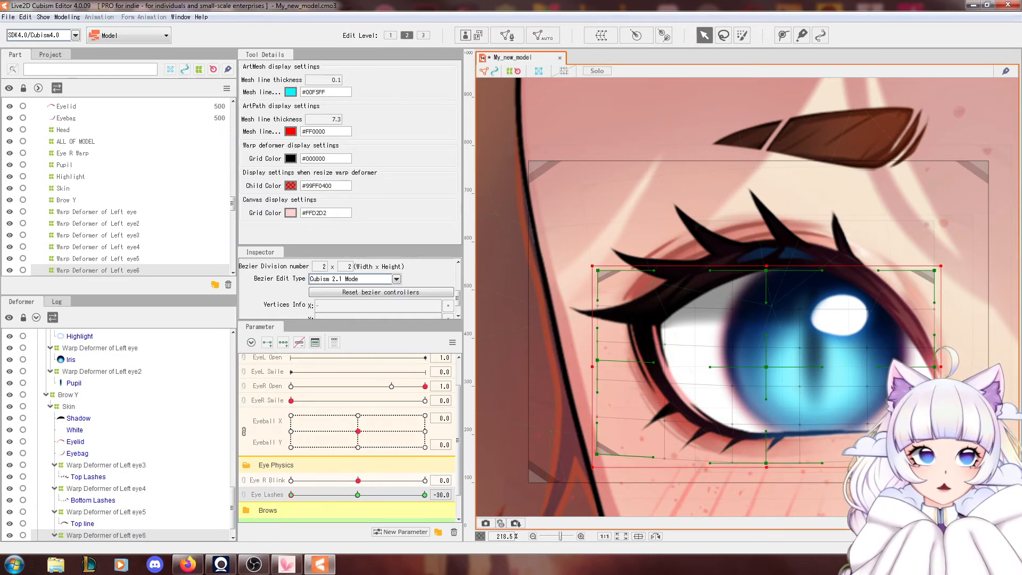
# At Eye Lashes 30, shift the Bottom Eye deformer's lower middle point toward the nose and lower its outer edge slightly.
pyautogui.moveTo(358, 495); pyautogui.dragTo(425, 495)
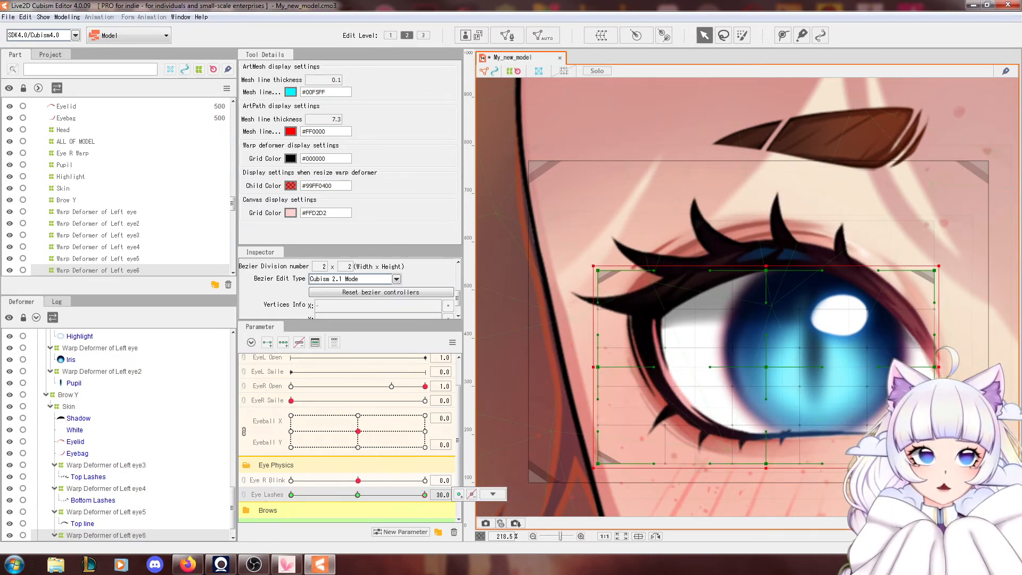
pyautogui.moveTo(766, 463); pyautogui.dragTo(770, 463)
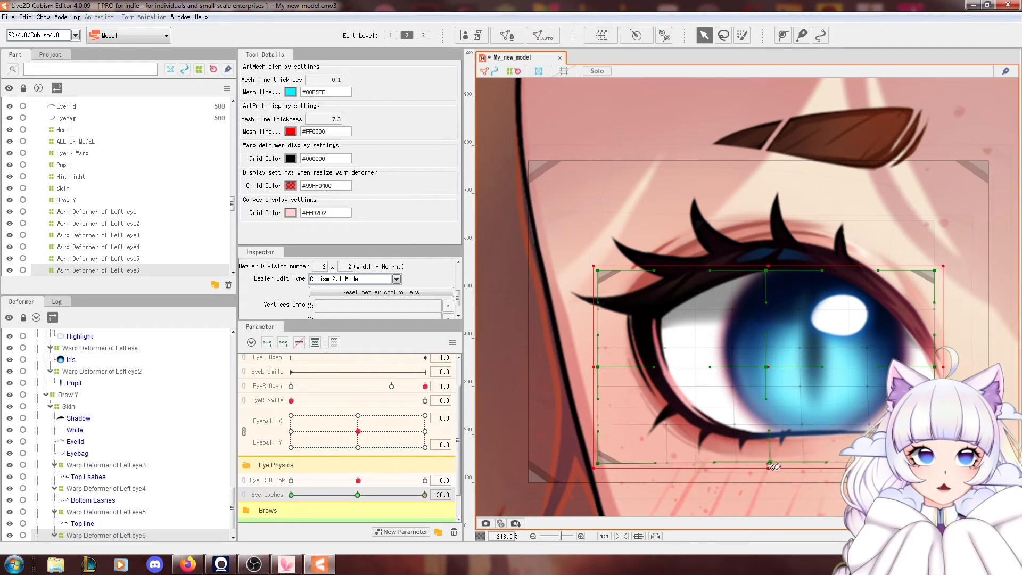
pyautogui.moveTo(600, 369); pyautogui.dragTo(601, 372)
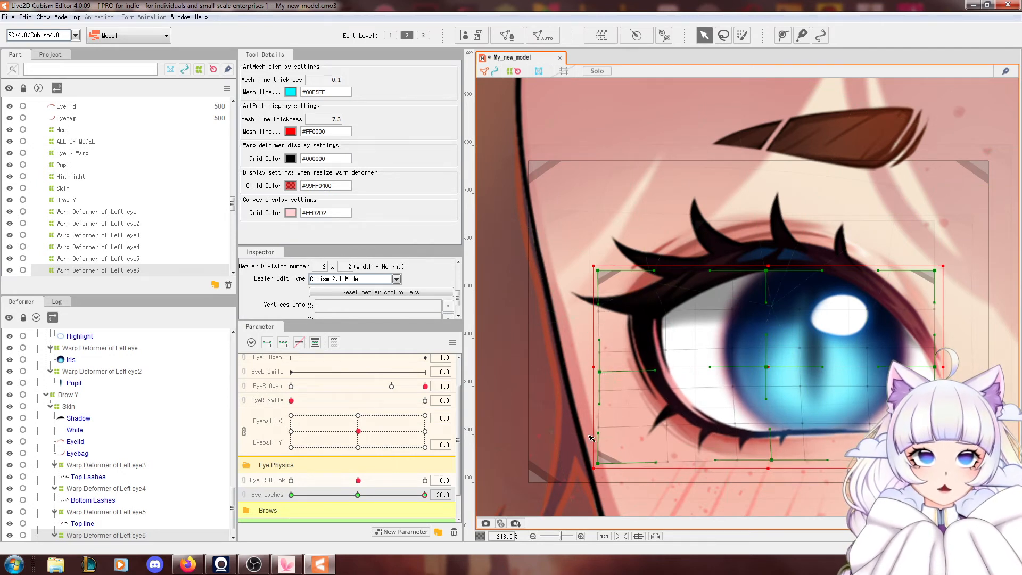
# At Eye Lashes -30, shift the Bottom Eye deformer's lower middle point outward and test the Eye Lashes range.
pyautogui.moveTo(425, 495); pyautogui.dragTo(291, 495)
pyautogui.moveTo(765, 463); pyautogui.dragTo(760, 462)
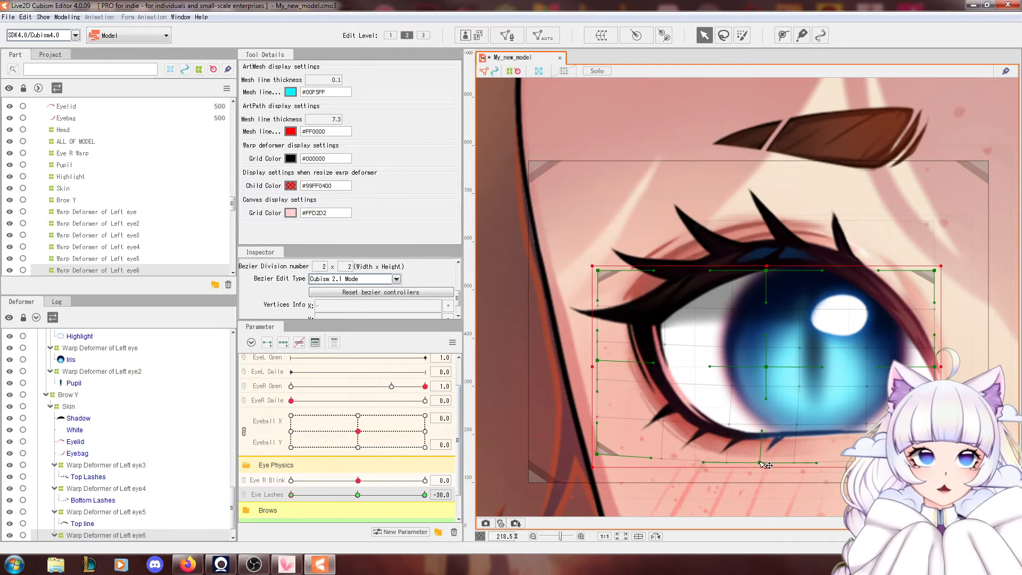
pyautogui.moveTo(379, 495); pyautogui.dragTo(332, 494)
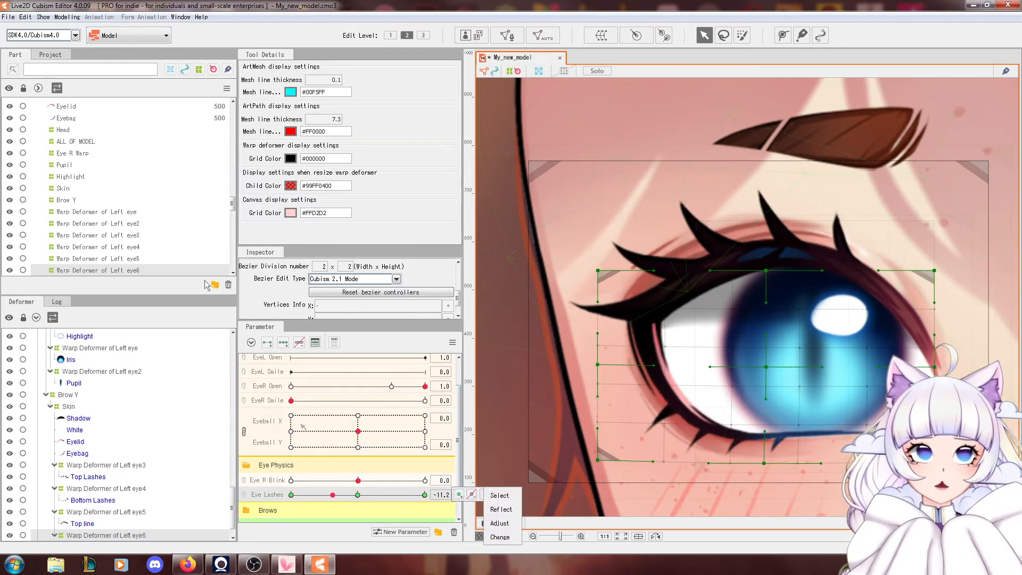
# Preview the lashes physics on the right eye's outlines in the physics settings, and close the settings.
pyautogui.click(52, 16)
pyautogui.click(112, 212)
pyautogui.scroll(5, 712, 105)
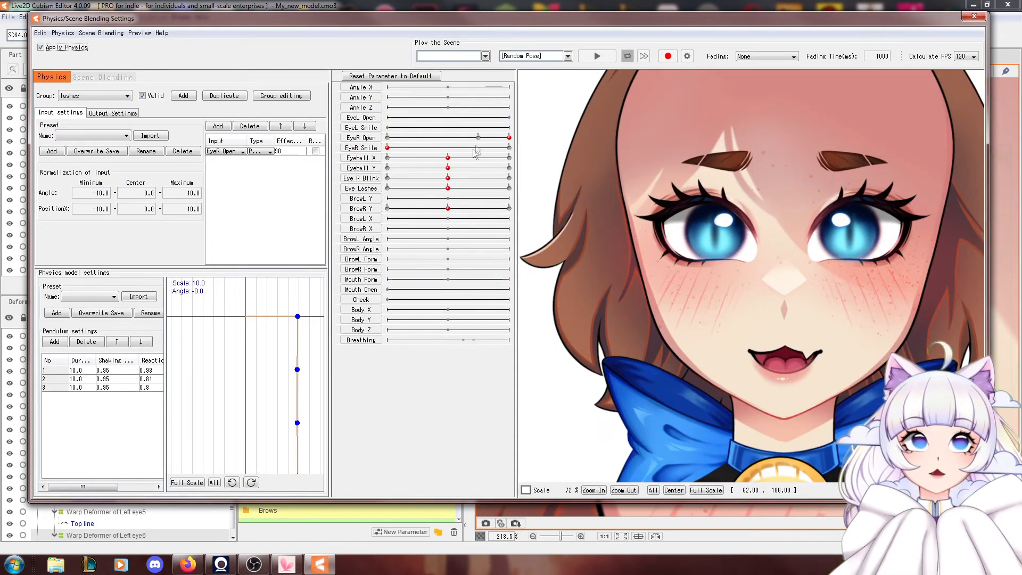
pyautogui.scroll(2, 665, 206)
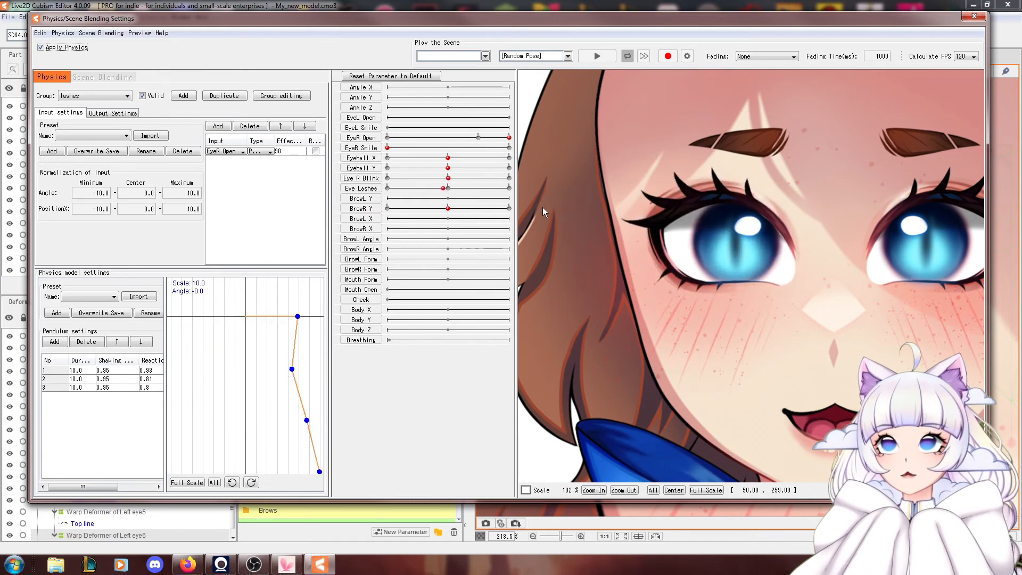
pyautogui.scroll(-3, 544, 225)
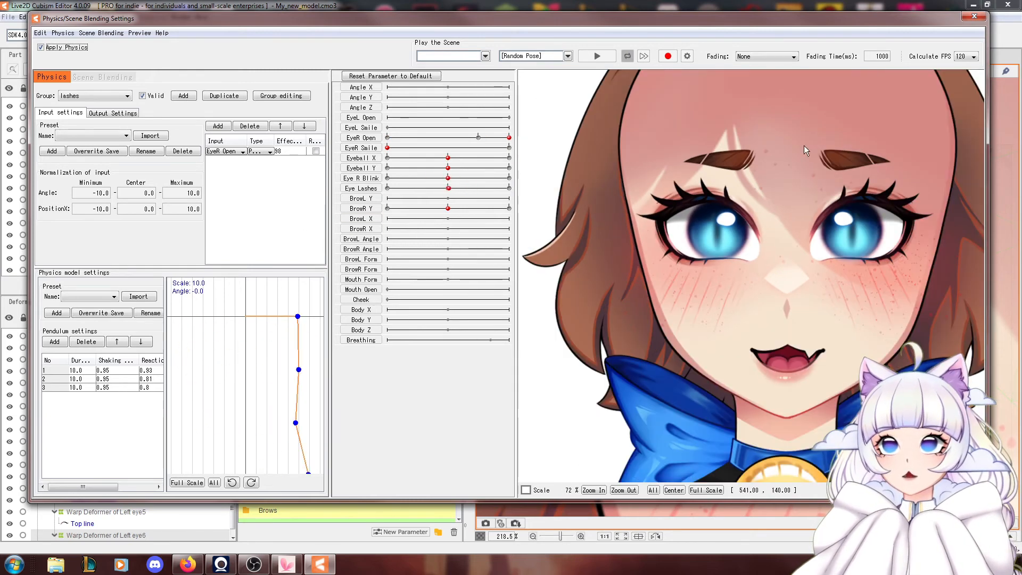
pyautogui.click(974, 19)
# Reset all model parameters to their default values.
pyautogui.scroll(-3, 815, 269)
pyautogui.click(452, 342)
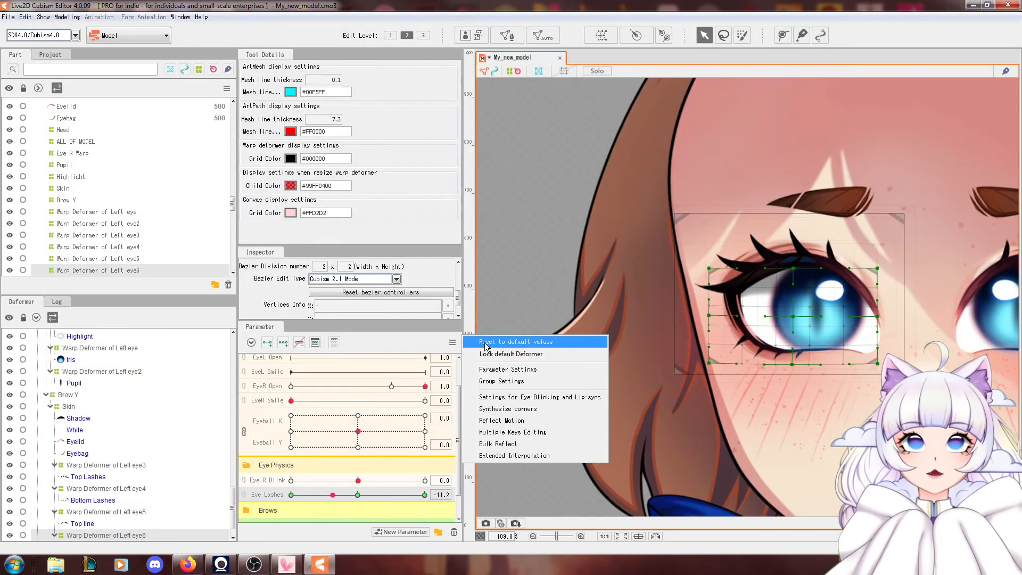
pyautogui.click(498, 342)
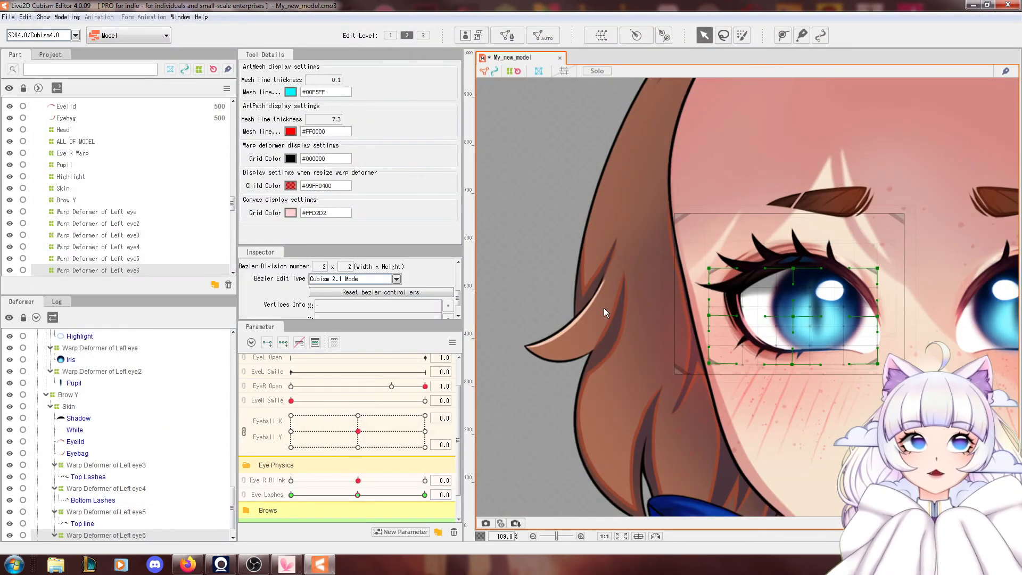
# Create a Highlight parameter ranging from -1 to 1 with default 0, and wrap the right eye's highlight in its own warp deformer.
pyautogui.click(836, 288)
pyautogui.scroll(2, 833, 361)
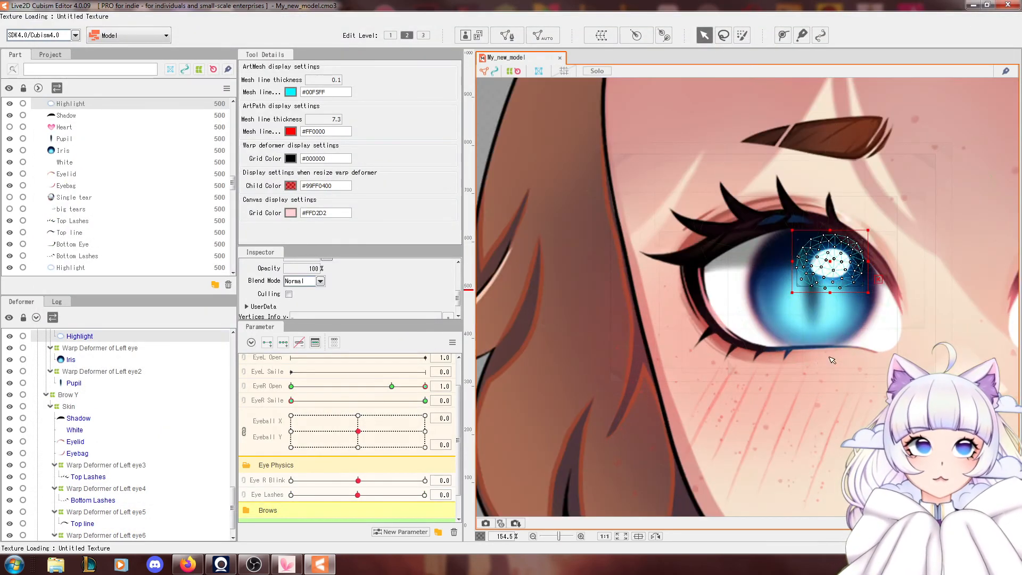
pyautogui.click(414, 532)
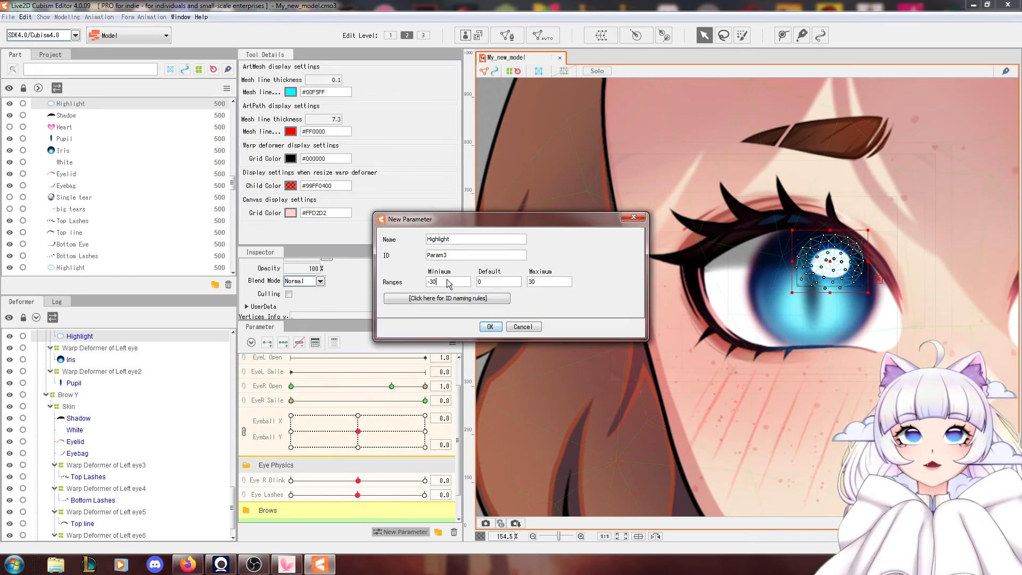
pyautogui.click(495, 326)
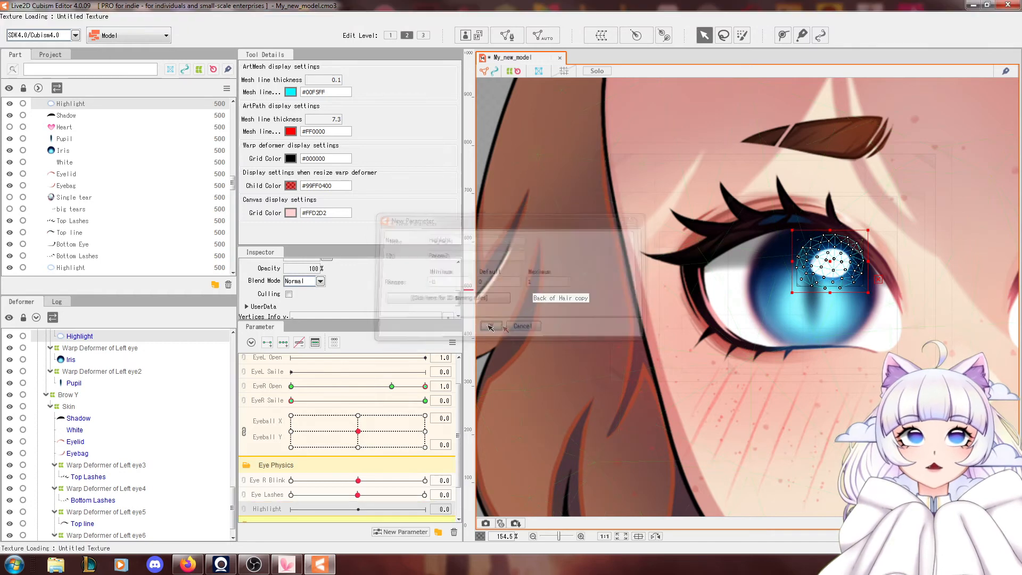
pyautogui.click(601, 35)
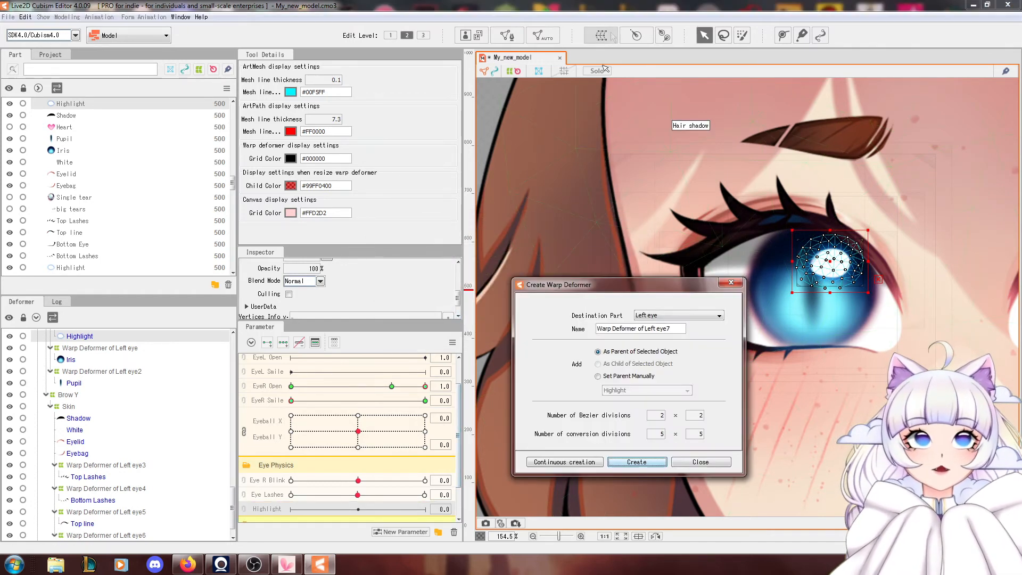
pyautogui.click(634, 458)
# At Highlight -1, shift the highlight's deformer toward the outer eye and reflect the motion to the opposite end of the parameter.
pyautogui.moveTo(360, 510); pyautogui.dragTo(291, 509)
pyautogui.moveTo(831, 266); pyautogui.dragTo(770, 307)
pyautogui.click(453, 342)
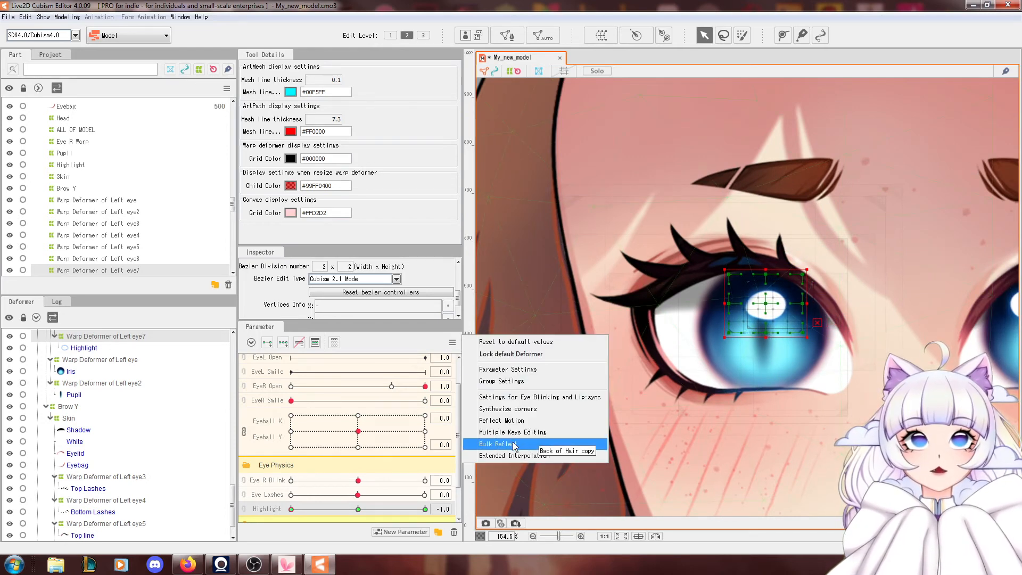
pyautogui.click(480, 423)
pyautogui.click(489, 383)
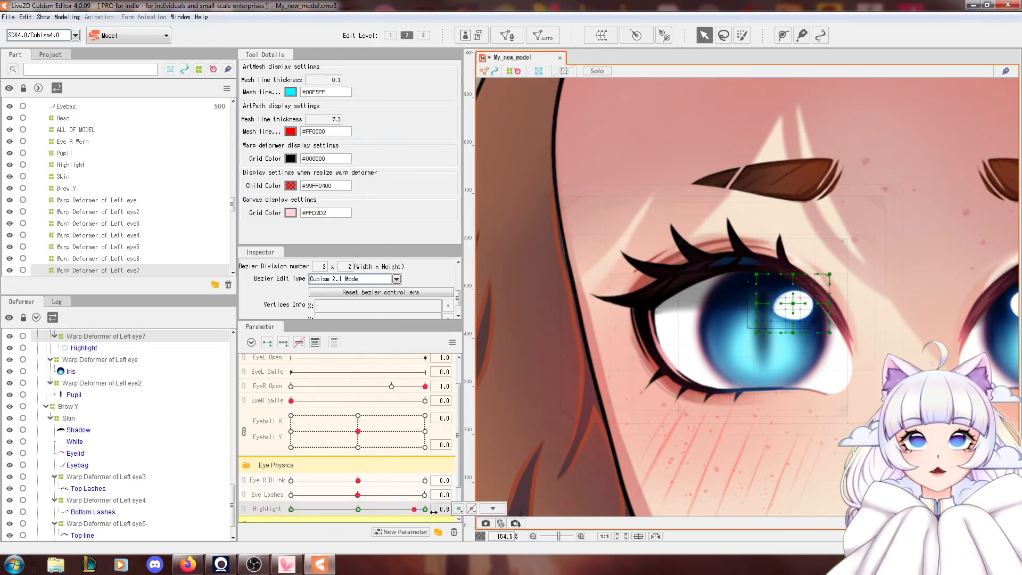
# At Highlight 1, reshape the highlight deformer by adjusting its nose-side edge and pulling its upper nose-side corner inward.
pyautogui.scroll(2, 825, 325)
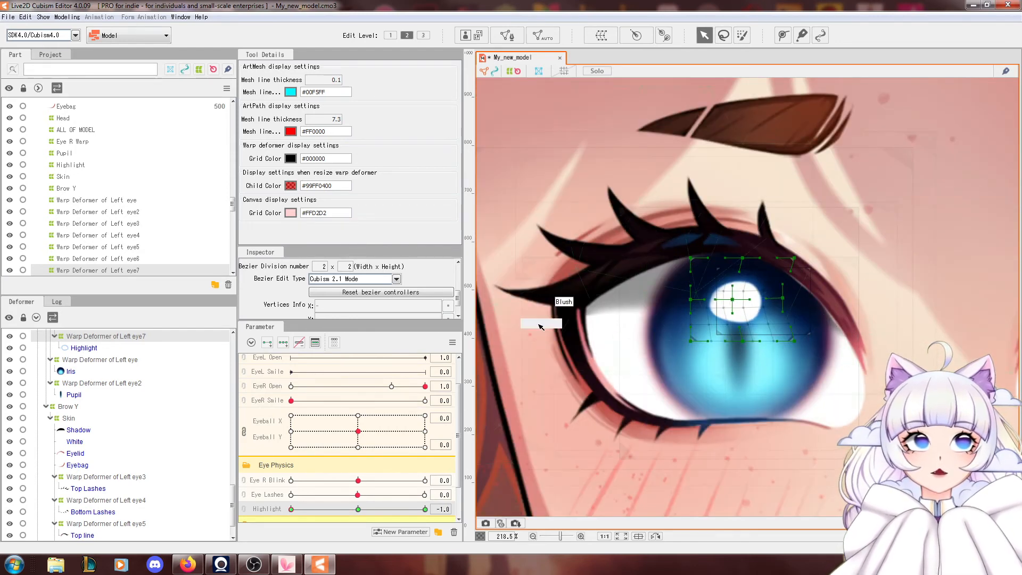
pyautogui.click(425, 509)
pyautogui.moveTo(795, 303); pyautogui.dragTo(834, 300)
pyautogui.moveTo(837, 258); pyautogui.dragTo(823, 274)
# At Highlight -1, reshape the highlight deformer's lower and outer edges, and test the movement across the Highlight range.
pyautogui.moveTo(371, 509); pyautogui.dragTo(289, 511)
pyautogui.moveTo(743, 341); pyautogui.dragTo(722, 337)
pyautogui.moveTo(691, 300); pyautogui.dragTo(706, 294)
pyautogui.moveTo(373, 510); pyautogui.dragTo(420, 518)
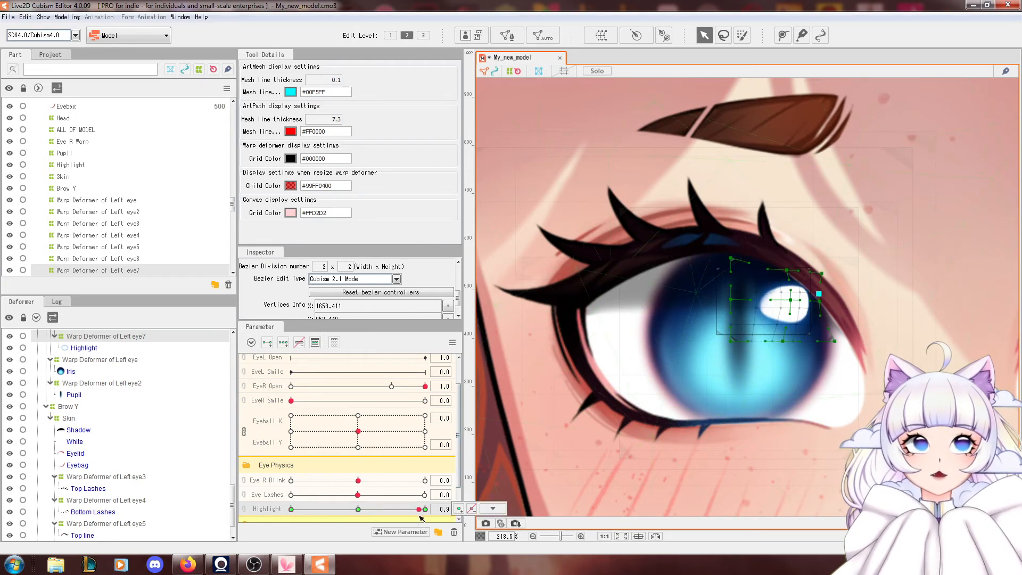
# Open the physics settings and add a physics group named higlight.
pyautogui.click(67, 16)
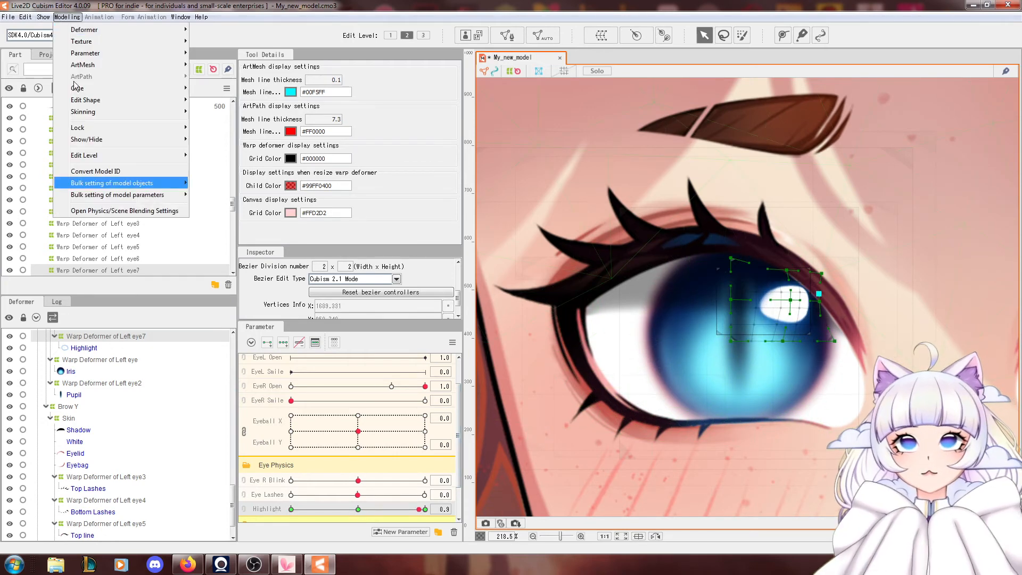
pyautogui.click(120, 208)
pyautogui.click(183, 95)
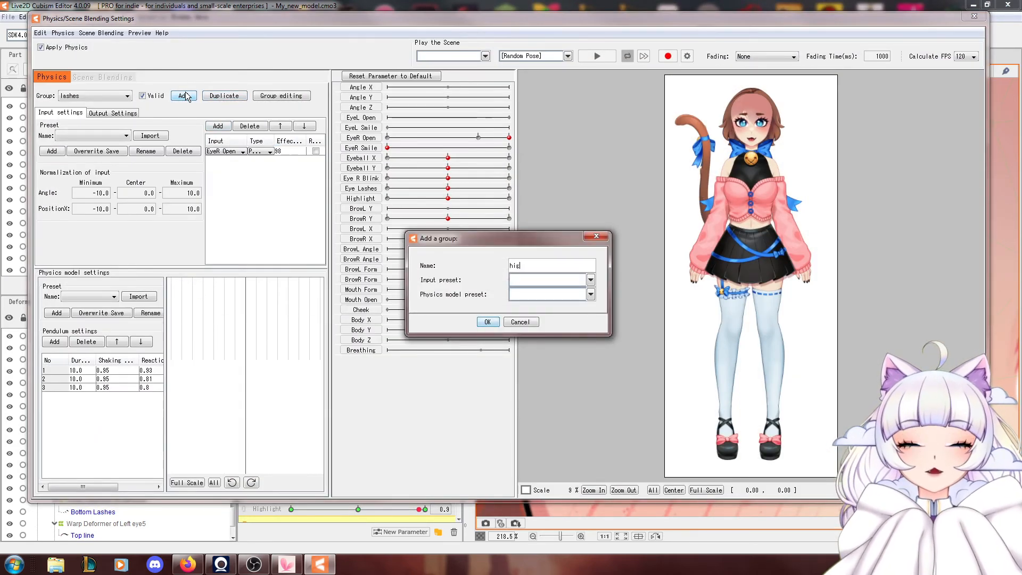
pyautogui.click(488, 322)
# Add EyeR Open as the higlight group's input with an effect of 70, and give the group one pendulum.
pyautogui.click(218, 126)
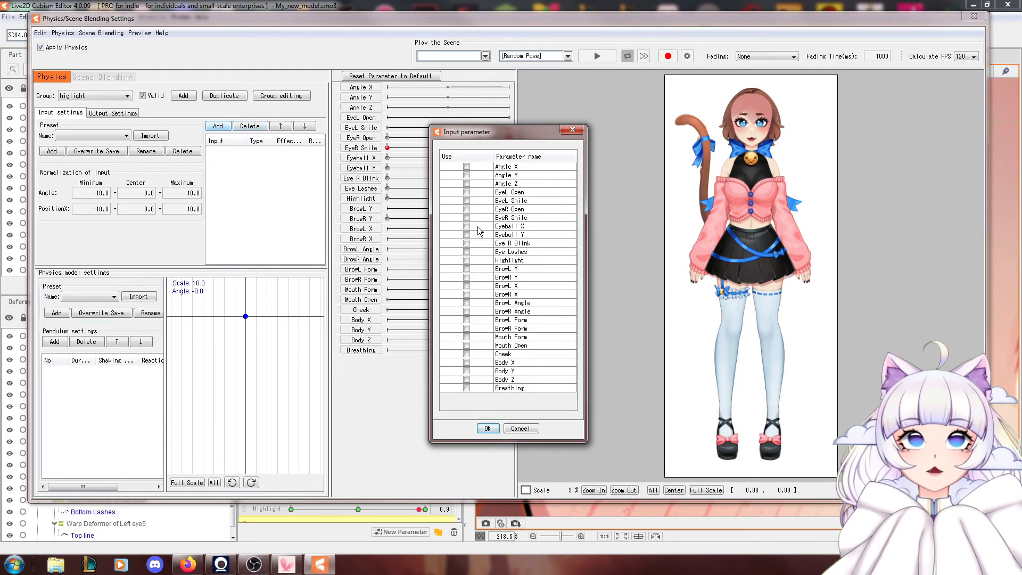
pyautogui.click(488, 428)
pyautogui.click(54, 341)
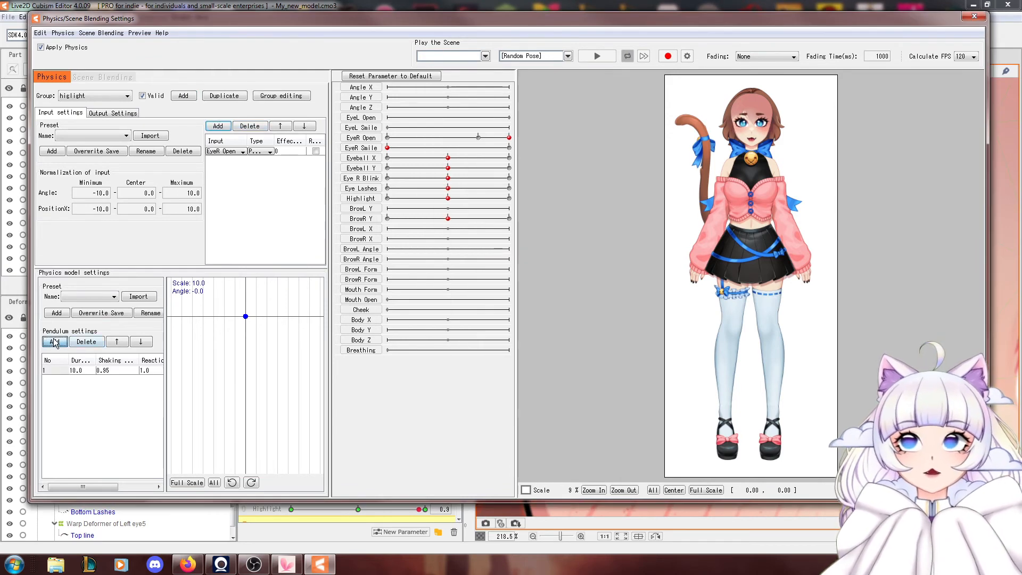
pyautogui.click(298, 151)
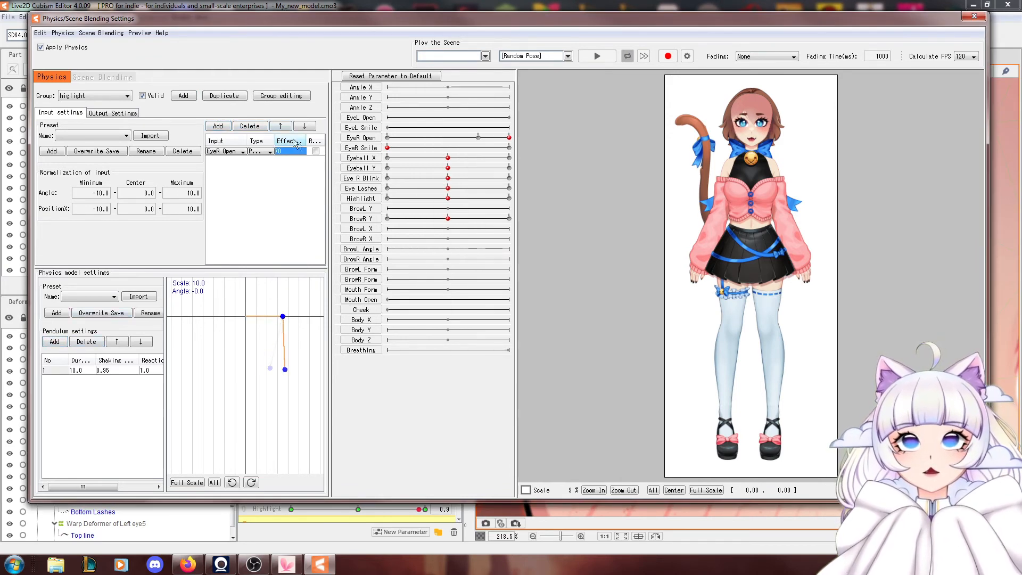
# Add Highlight as the group's output parameter and fit the output magnification to the parameter range.
pyautogui.click(113, 112)
pyautogui.click(48, 126)
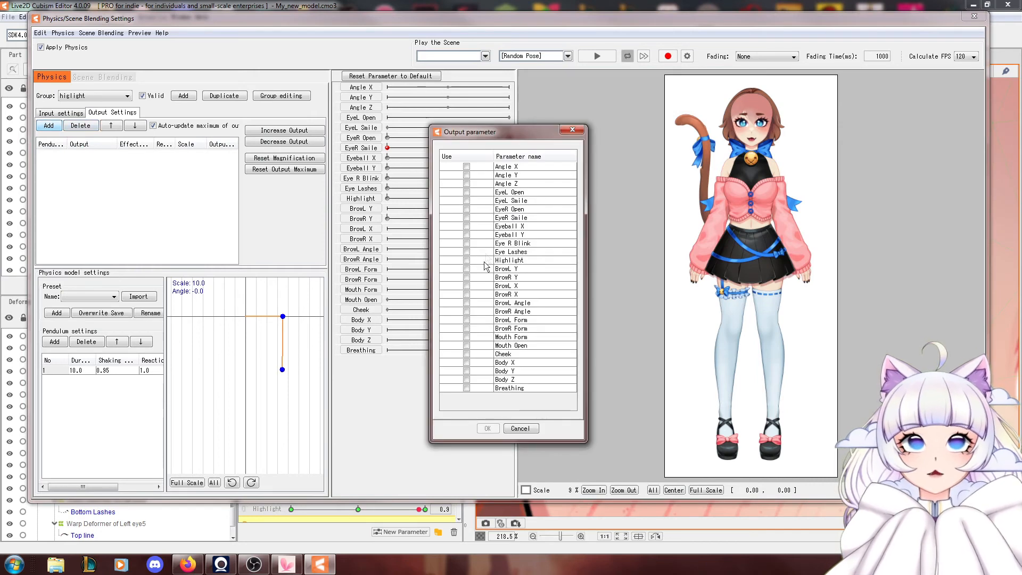
pyautogui.click(488, 429)
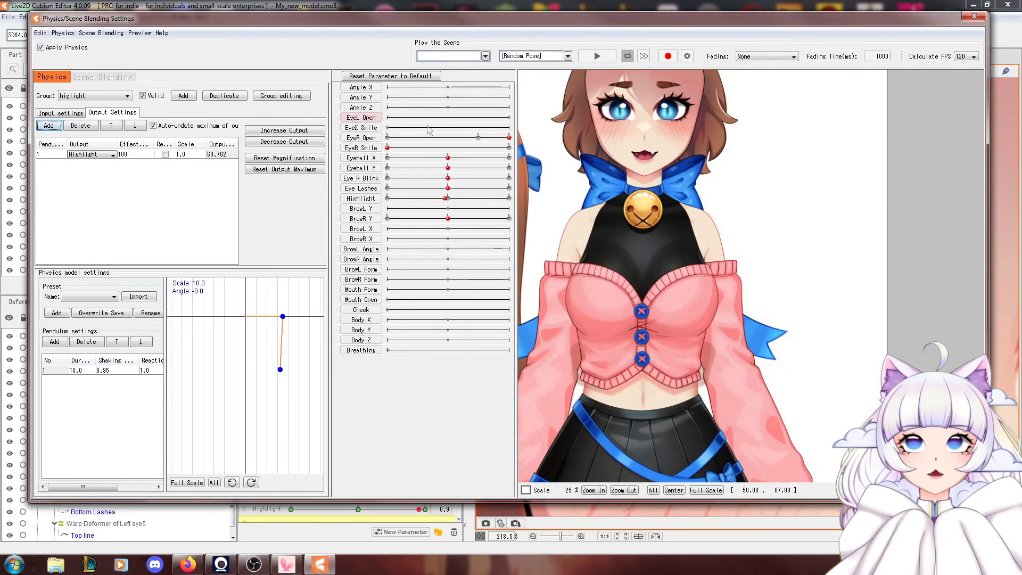
pyautogui.click(484, 294)
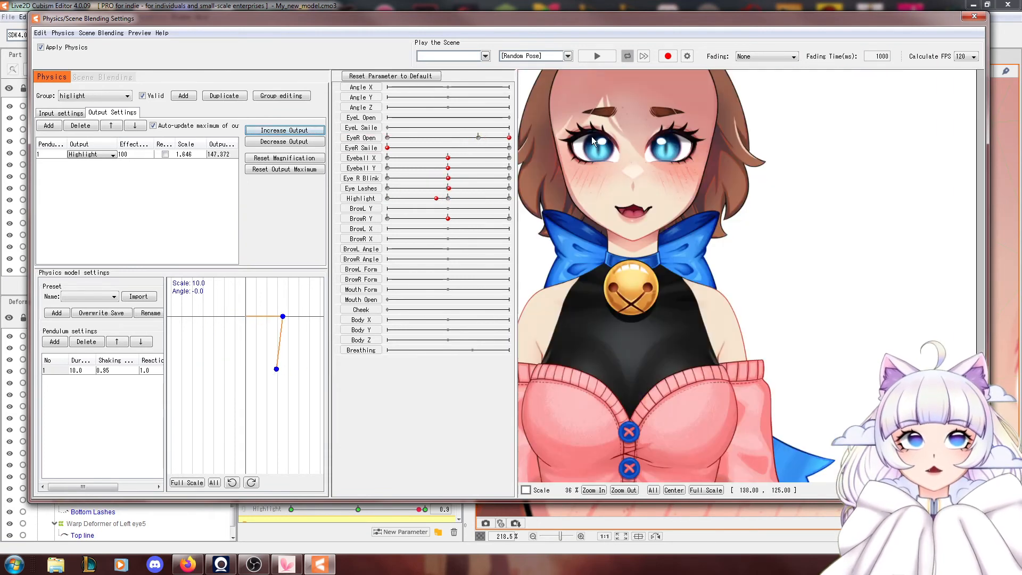
pyautogui.click(312, 142)
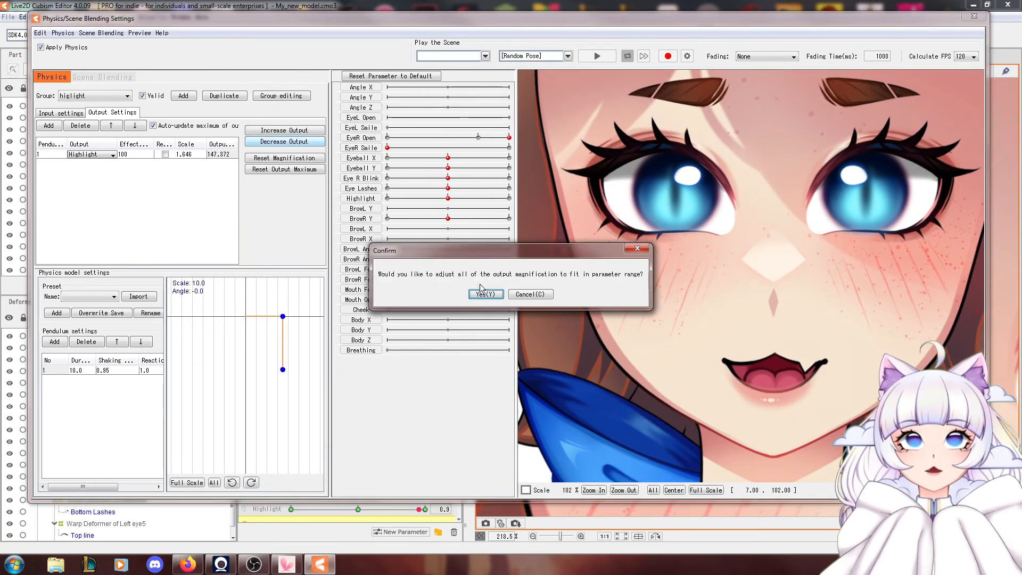
pyautogui.click(484, 294)
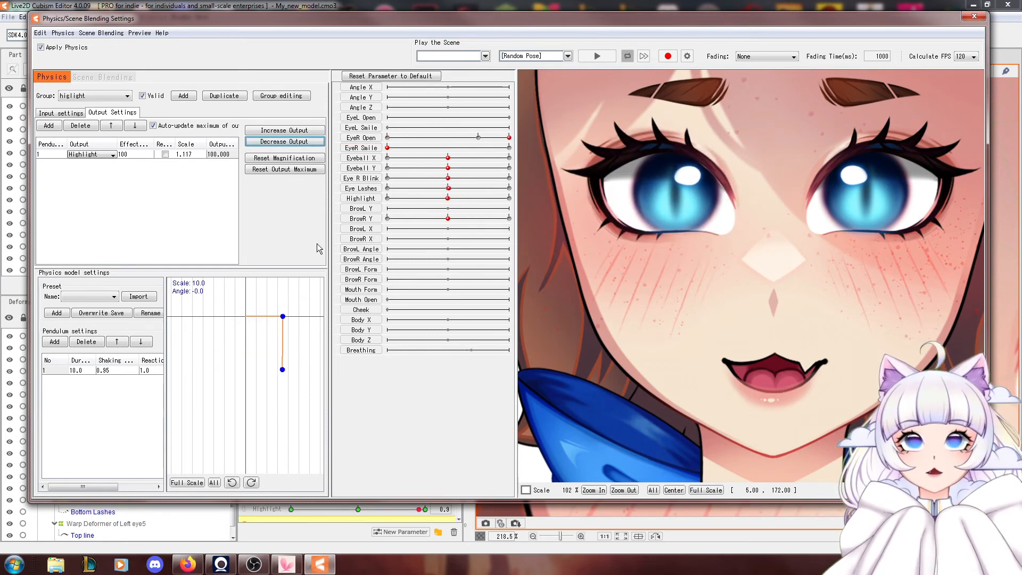
# Set the higlight pendulum's reaction to 0.85 and its overall acceleration to 1.27, testing the bounce with EyeR Open.
pyautogui.click(84, 114)
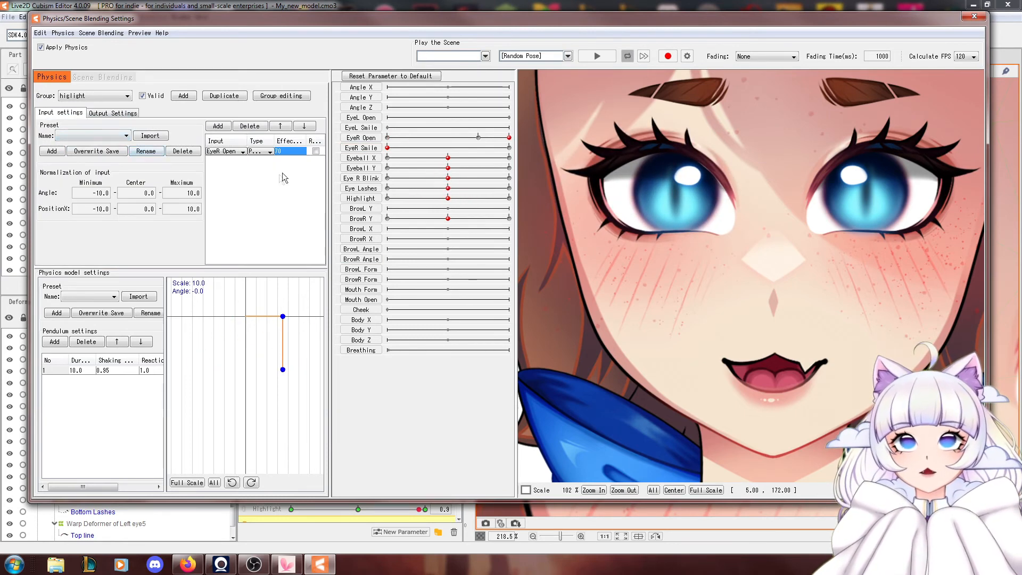
pyautogui.moveTo(457, 138); pyautogui.dragTo(524, 157)
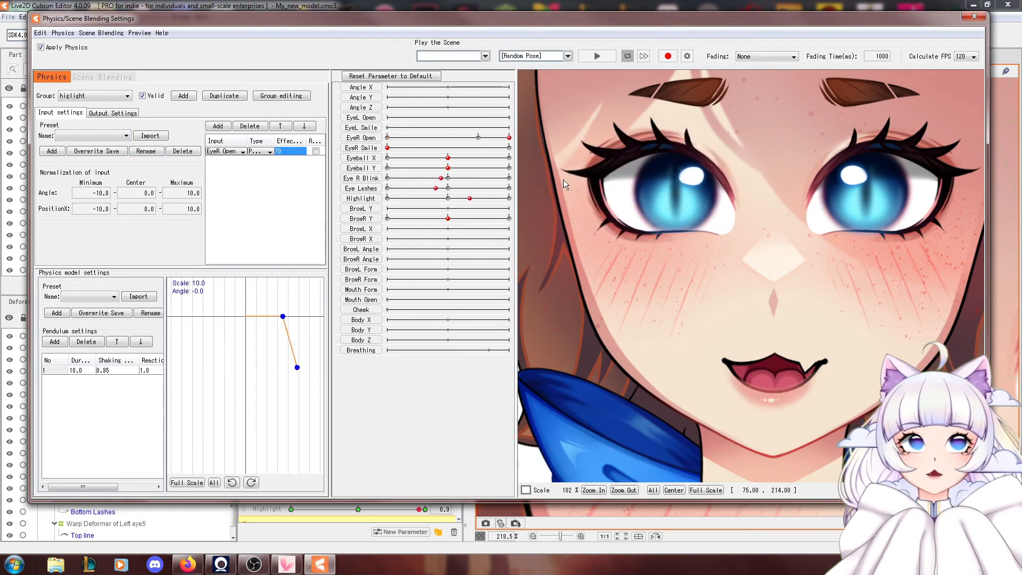
pyautogui.moveTo(113, 485); pyautogui.dragTo(136, 489)
pyautogui.moveTo(121, 371); pyautogui.dragTo(113, 372)
pyautogui.moveTo(478, 139)
pyautogui.mouseDown()
pyautogui.moveTo(535, 149)
pyautogui.moveTo(354, 148)
pyautogui.moveTo(562, 147)
pyautogui.moveTo(477, 140)
pyautogui.mouseUp()
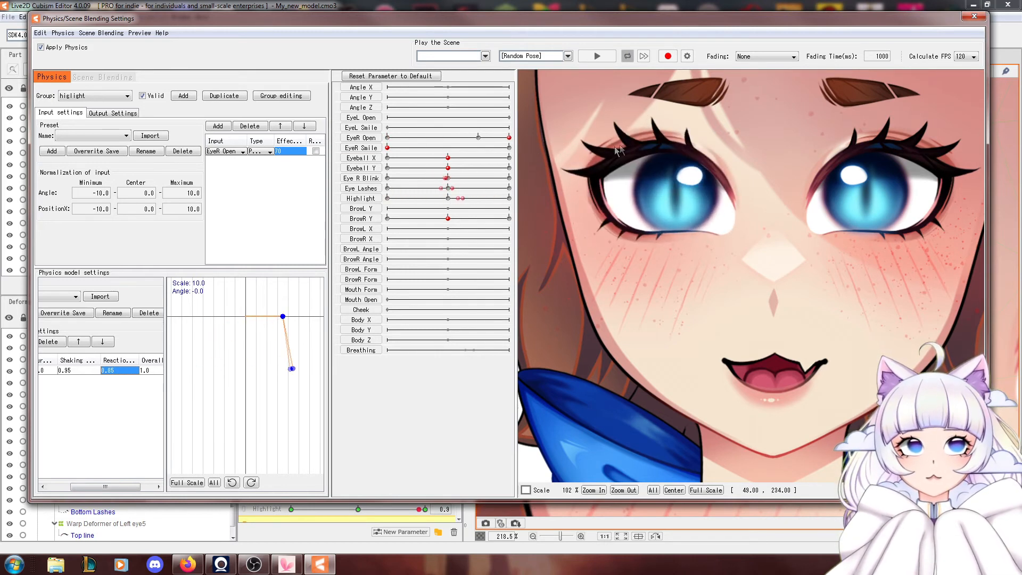
pyautogui.moveTo(149, 366); pyautogui.dragTo(149, 369)
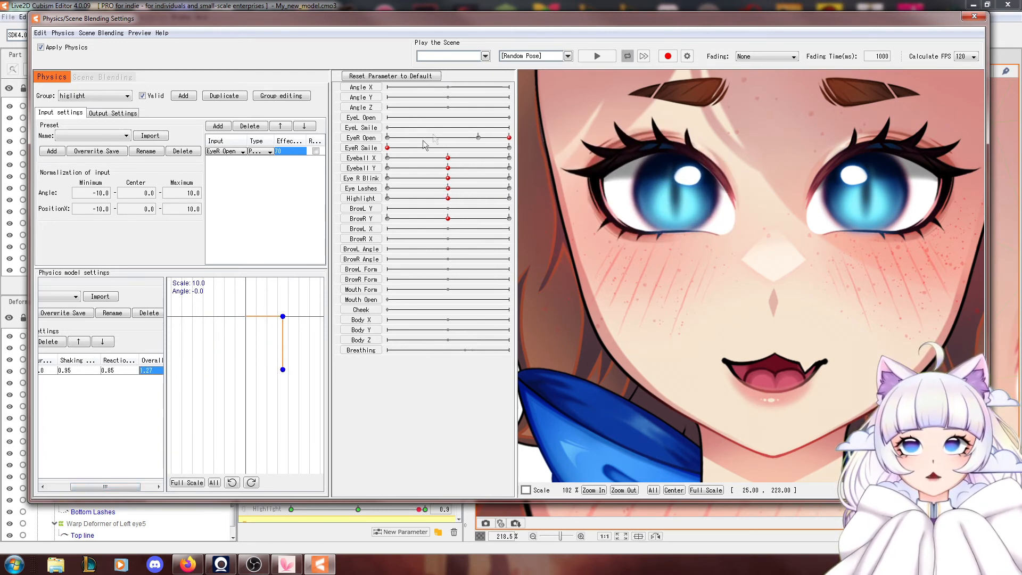
# Preview the right eye's blink physics by sweeping EyeR Open, and close the physics settings.
pyautogui.scroll(-3, 575, 162)
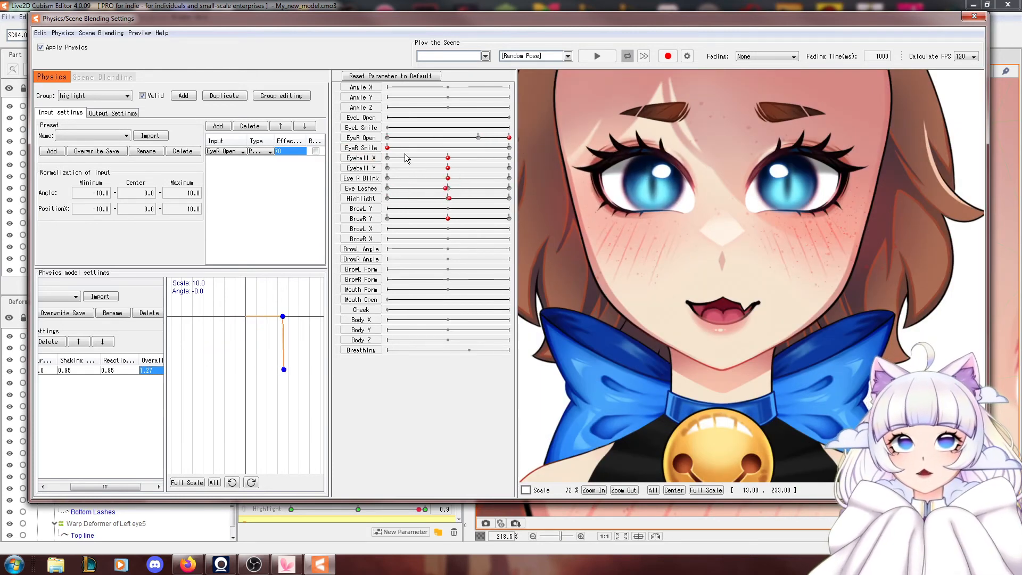
pyautogui.moveTo(387, 148); pyautogui.dragTo(527, 153)
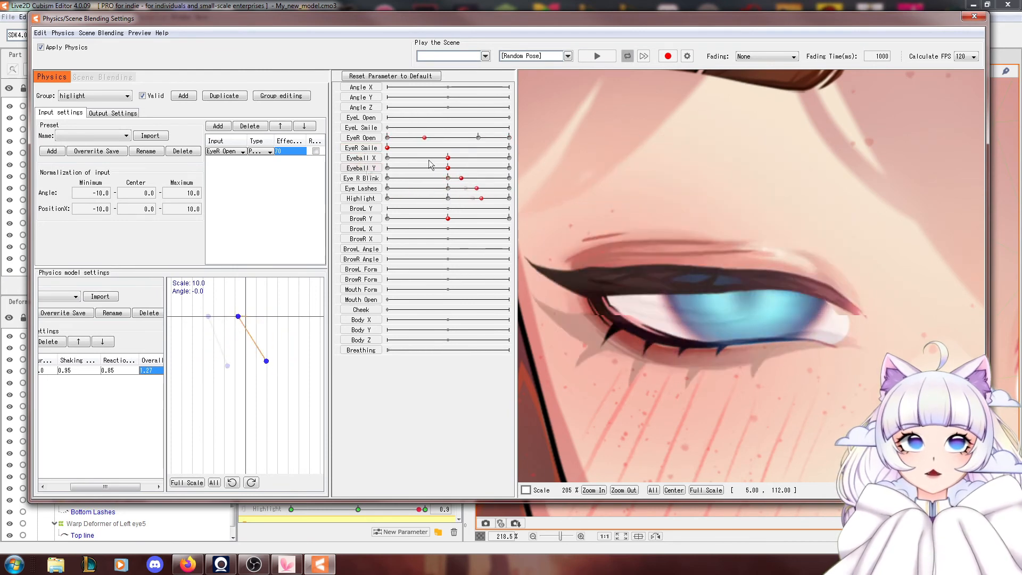
pyautogui.click(974, 16)
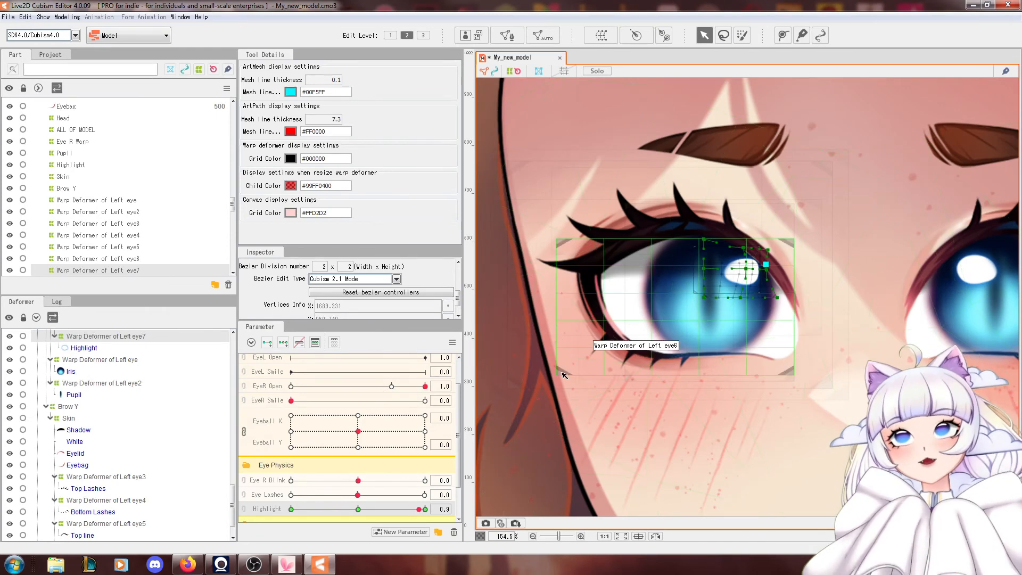
# Reset the parameters to their default values and wrap the right eye's eyebag in its own warp deformer.
pyautogui.click(452, 342)
pyautogui.click(495, 343)
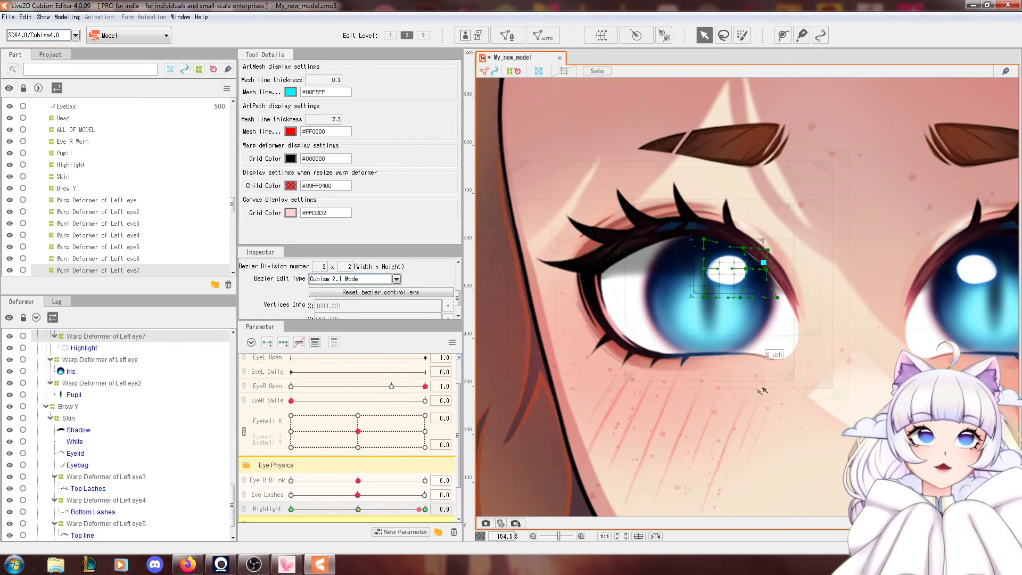
pyautogui.click(698, 370)
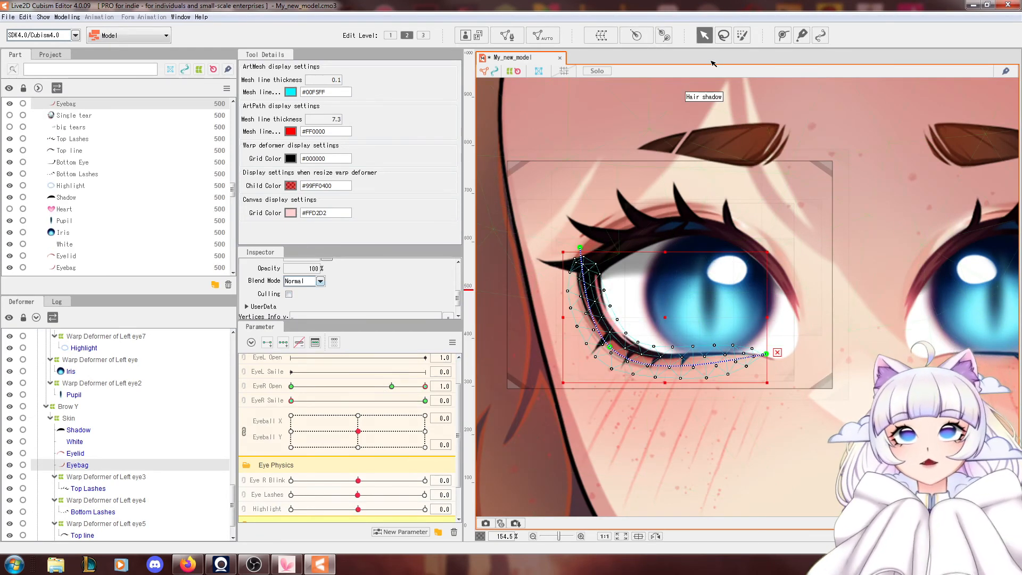
pyautogui.click(602, 35)
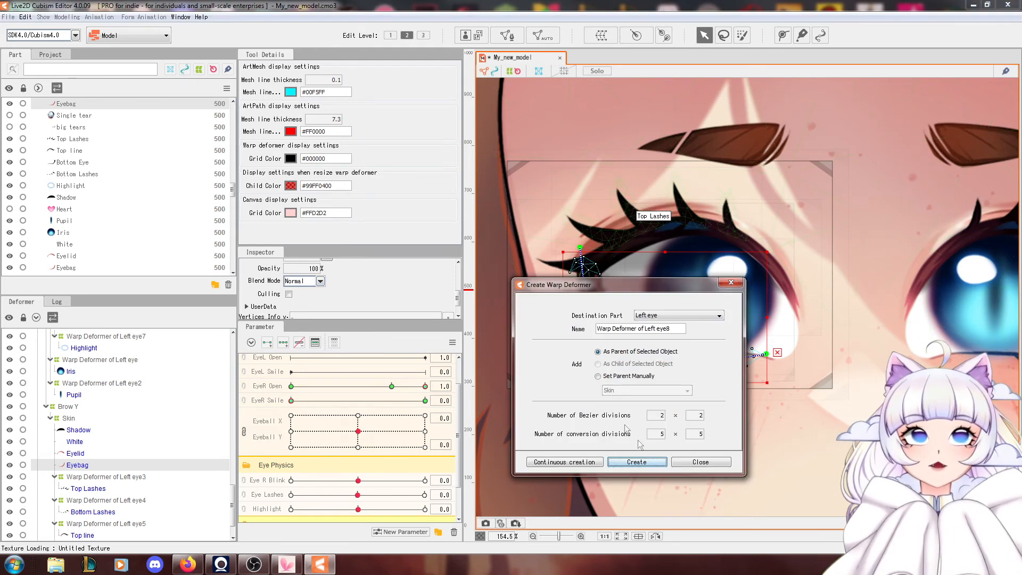
pyautogui.click(651, 460)
# Add three keys on Eye Lashes for the eyebag deformer and, at -30, pull its lower outer corner outward and upward.
pyautogui.click(269, 495)
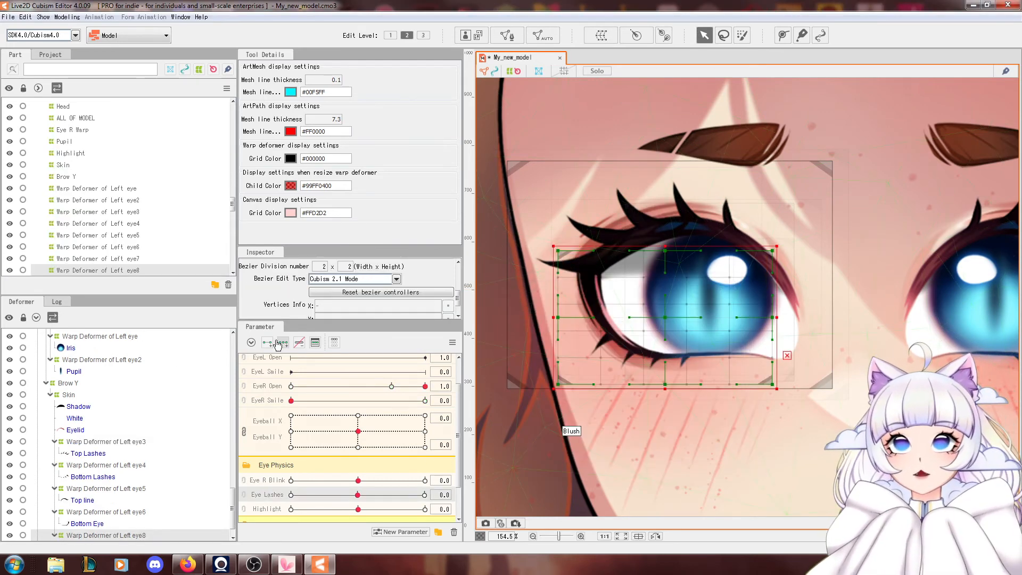
pyautogui.click(291, 495)
pyautogui.scroll(3, 618, 347)
pyautogui.moveTo(713, 422); pyautogui.dragTo(703, 430)
pyautogui.moveTo(500, 428); pyautogui.dragTo(485, 401)
pyautogui.moveTo(499, 293); pyautogui.dragTo(500, 292)
# At Eye Lashes 30, move the eyebag deformer's lower outer corner inward, undoing the trial adjustments to its edges.
pyautogui.moveTo(357, 494); pyautogui.dragTo(424, 495)
pyautogui.hotkey('ctrl', 'z')
pyautogui.hotkey('ctrl', 'z')
pyautogui.hotkey('ctrl', 'z')
pyautogui.hotkey('ctrl', 'z')
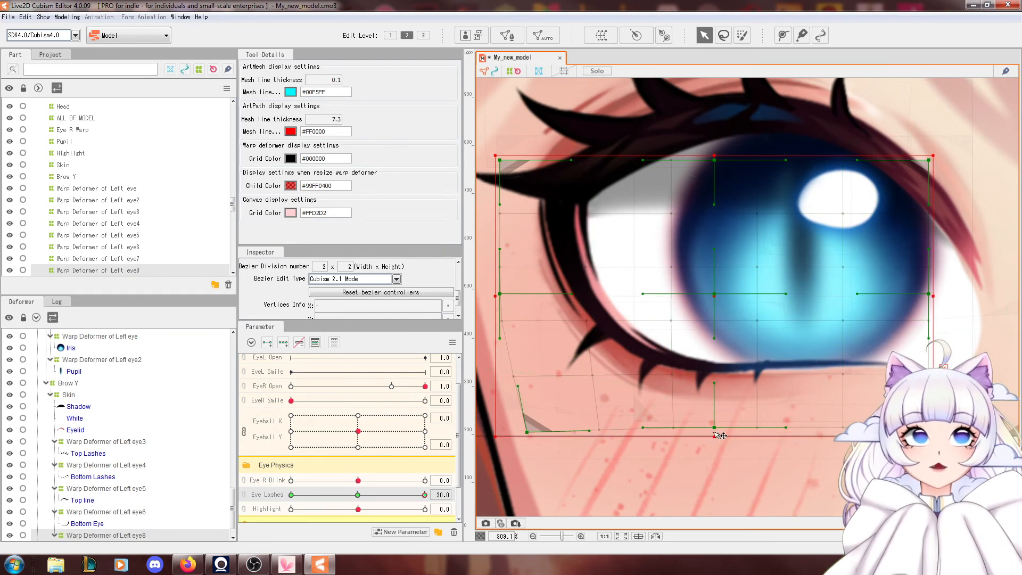
pyautogui.hotkey('ctrl', 'z')
pyautogui.hotkey('ctrl', 'z')
pyautogui.hotkey('ctrl', 'z')
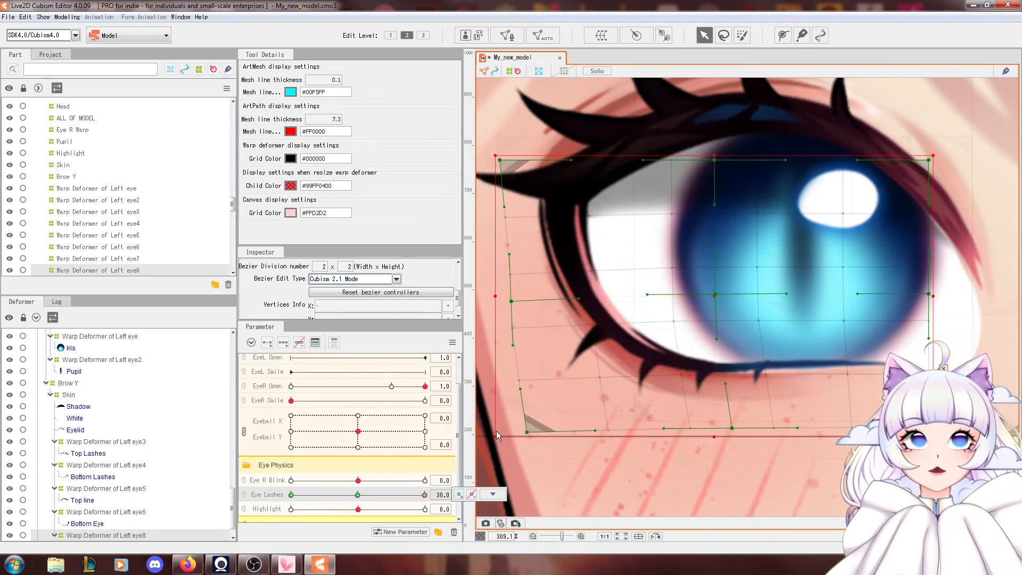
pyautogui.hotkey('ctrl', 'z')
pyautogui.hotkey('ctrl', 'z')
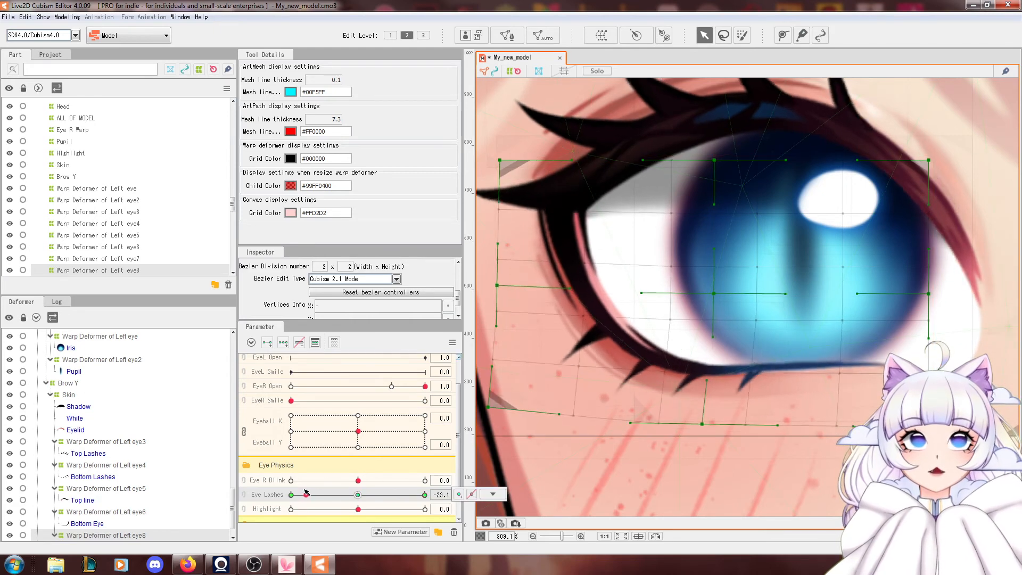
# Refine the middle of the eyebag deformer's lower edge at Eye Lashes 30 and -30, and return the parameter to 0.
pyautogui.click(481, 494)
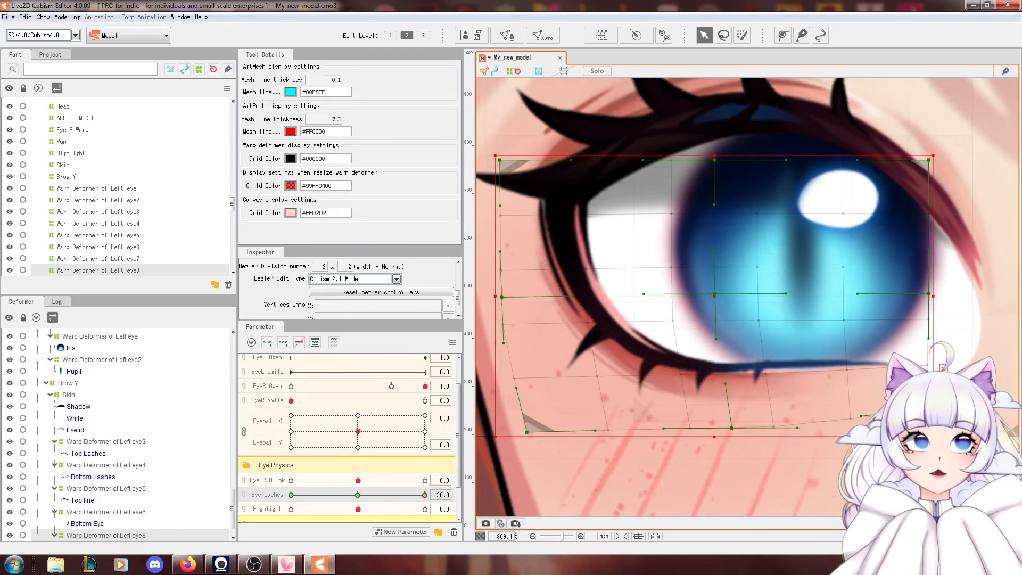
pyautogui.moveTo(732, 428); pyautogui.dragTo(734, 422)
pyautogui.click(291, 494)
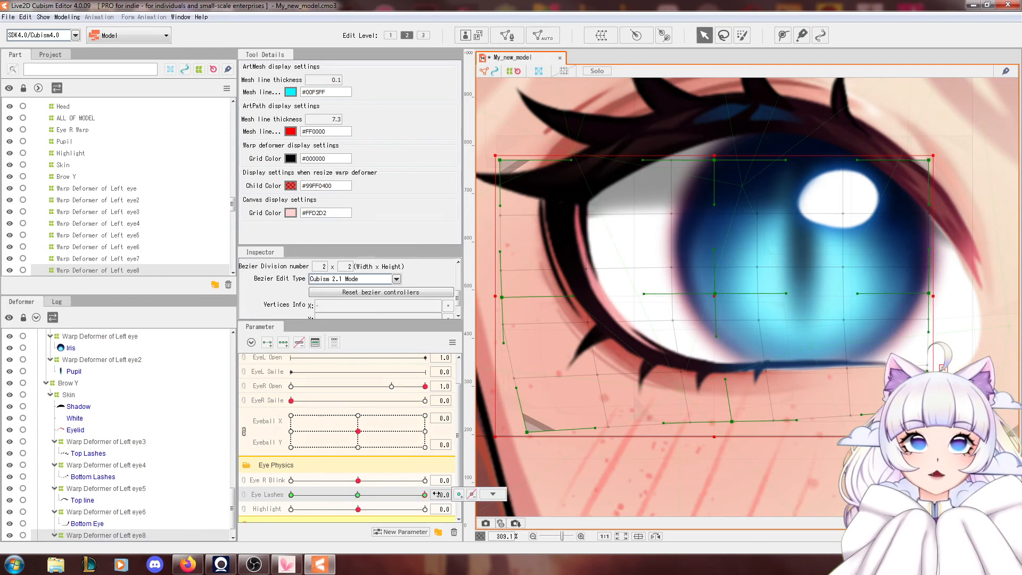
pyautogui.moveTo(707, 431); pyautogui.dragTo(701, 430)
pyautogui.moveTo(342, 495)
pyautogui.mouseDown()
pyautogui.moveTo(318, 499)
pyautogui.moveTo(358, 495)
pyautogui.mouseUp()
# Wrap the right eye's eyelid in its own warp deformer.
pyautogui.moveTo(635, 80); pyautogui.dragTo(659, 185)
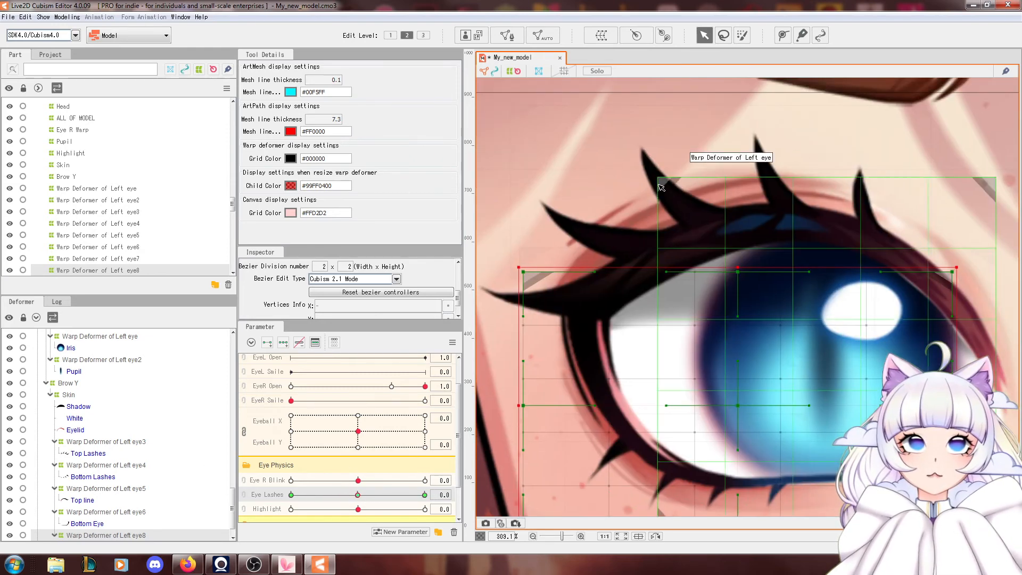
pyautogui.click(642, 205)
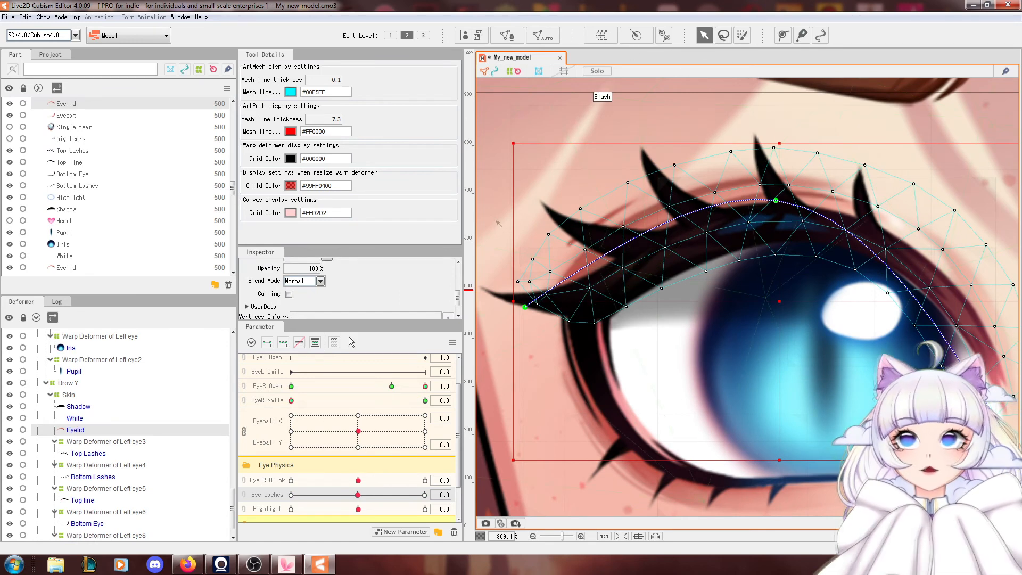
pyautogui.click(601, 35)
pyautogui.click(636, 461)
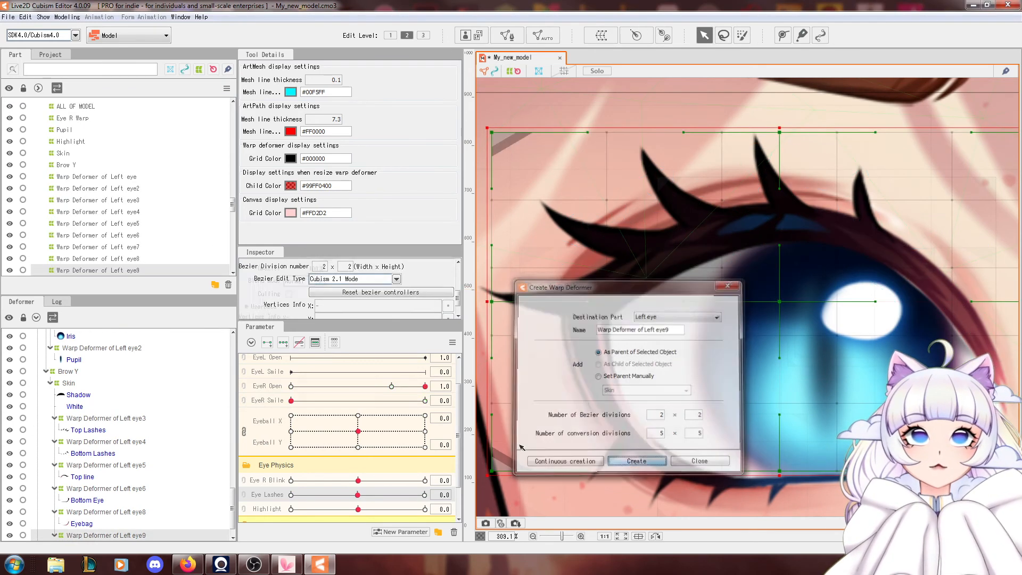
# At Eye Lashes -30, pull the eyelid deformer's upper outer corner outward and down, and reflect the motion to the parameter's opposite end.
pyautogui.moveTo(358, 495); pyautogui.dragTo(290, 495)
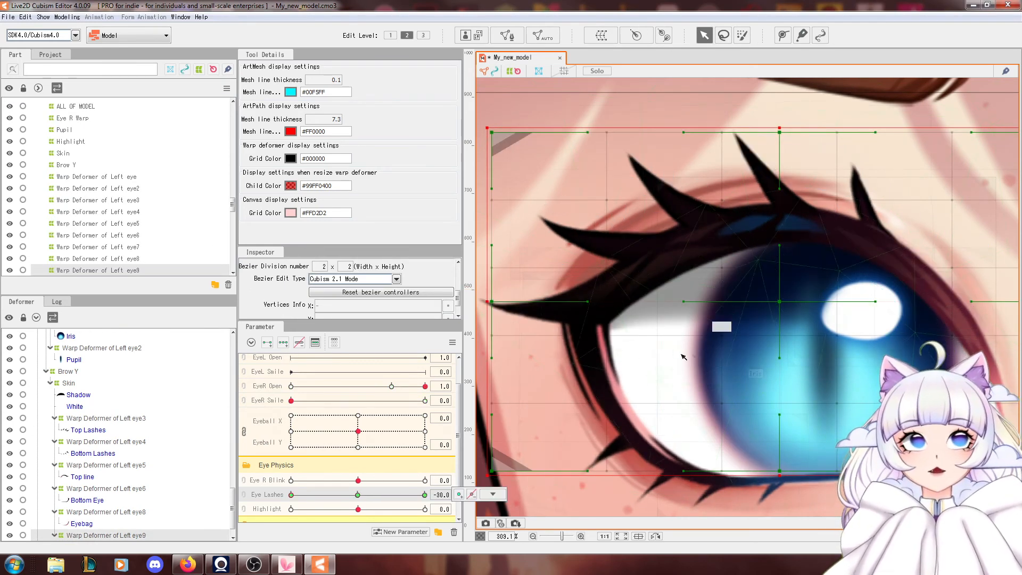
pyautogui.scroll(-2, 682, 354)
pyautogui.moveTo(547, 197); pyautogui.dragTo(541, 205)
pyautogui.click(452, 343)
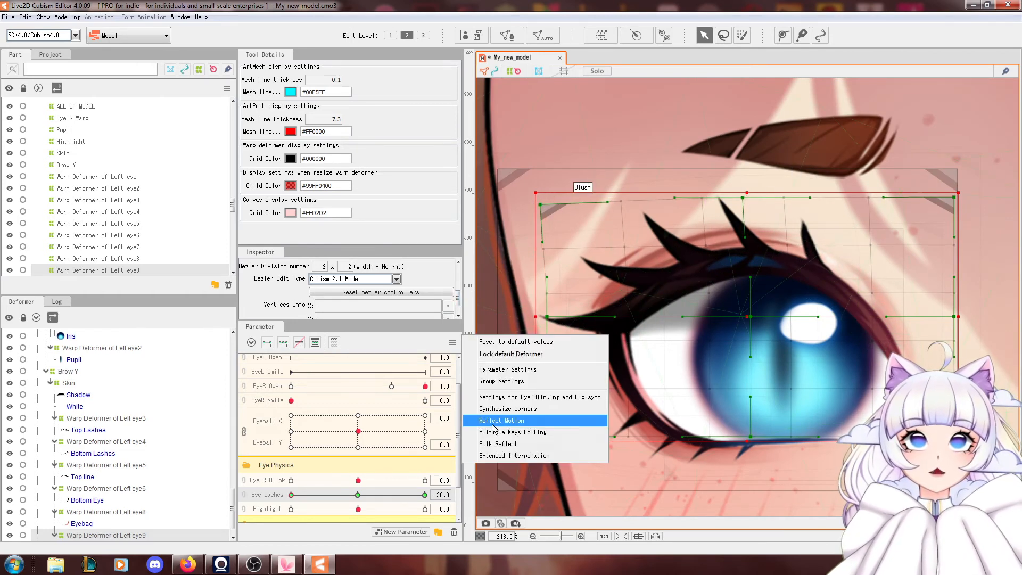
pyautogui.click(489, 420)
pyautogui.click(485, 382)
pyautogui.moveTo(356, 495)
pyautogui.mouseDown()
pyautogui.moveTo(388, 495)
pyautogui.moveTo(331, 493)
pyautogui.moveTo(344, 495)
pyautogui.mouseUp()
pyautogui.click(357, 495)
# Test the eyebag and eyelid bounce in the physics preview by sweeping EyeR Open across its range.
pyautogui.click(69, 16)
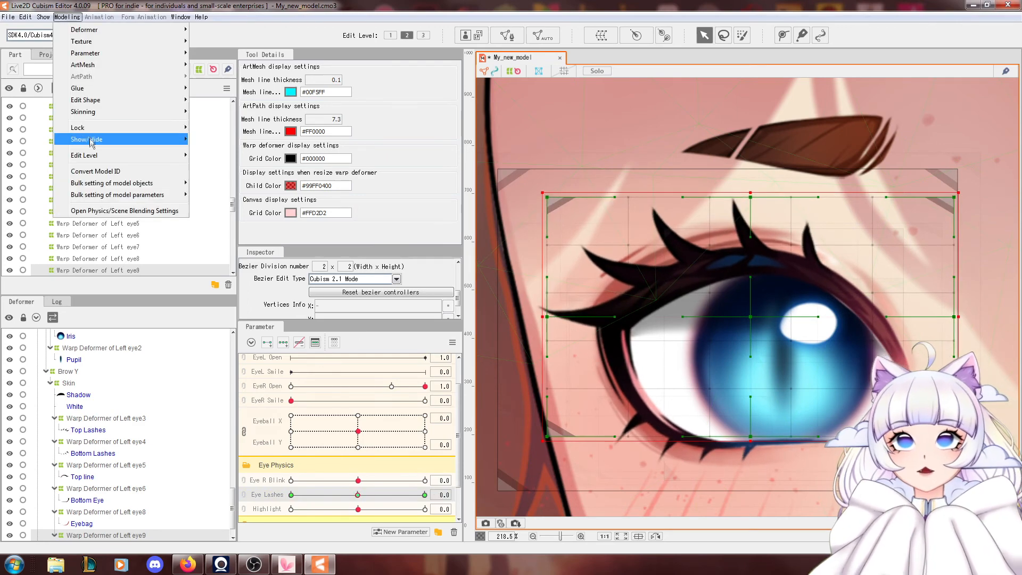
pyautogui.click(112, 213)
pyautogui.scroll(4, 682, 117)
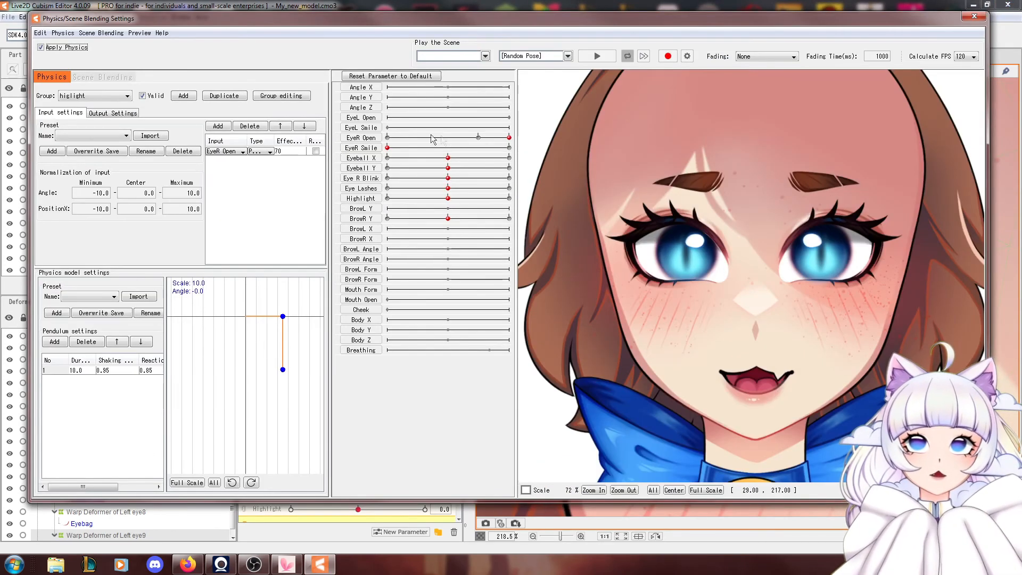
pyautogui.scroll(3, 592, 167)
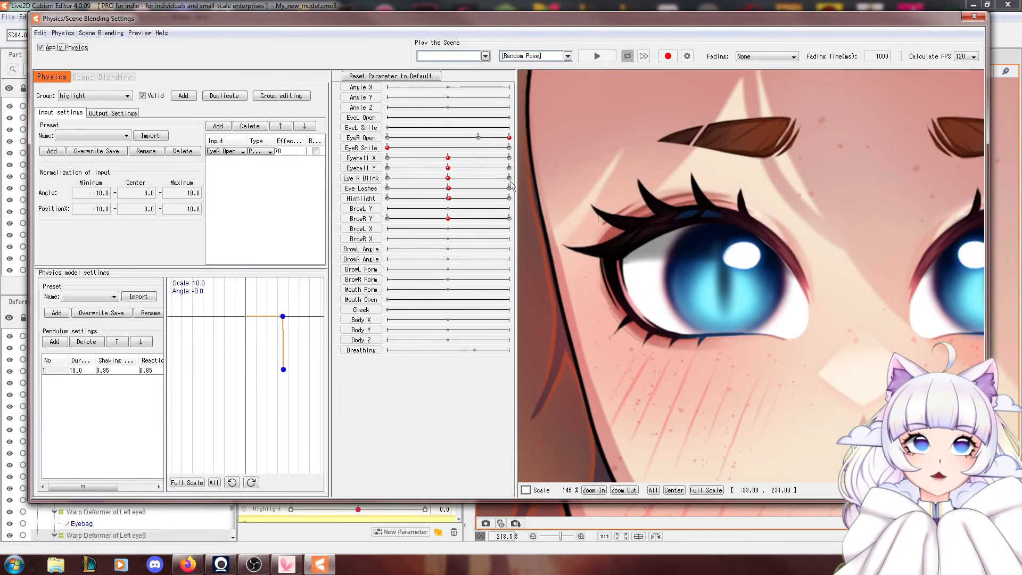
pyautogui.moveTo(356, 145); pyautogui.dragTo(532, 162)
pyautogui.scroll(-4, 697, 149)
pyautogui.click(974, 17)
pyautogui.scroll(-5, 622, 277)
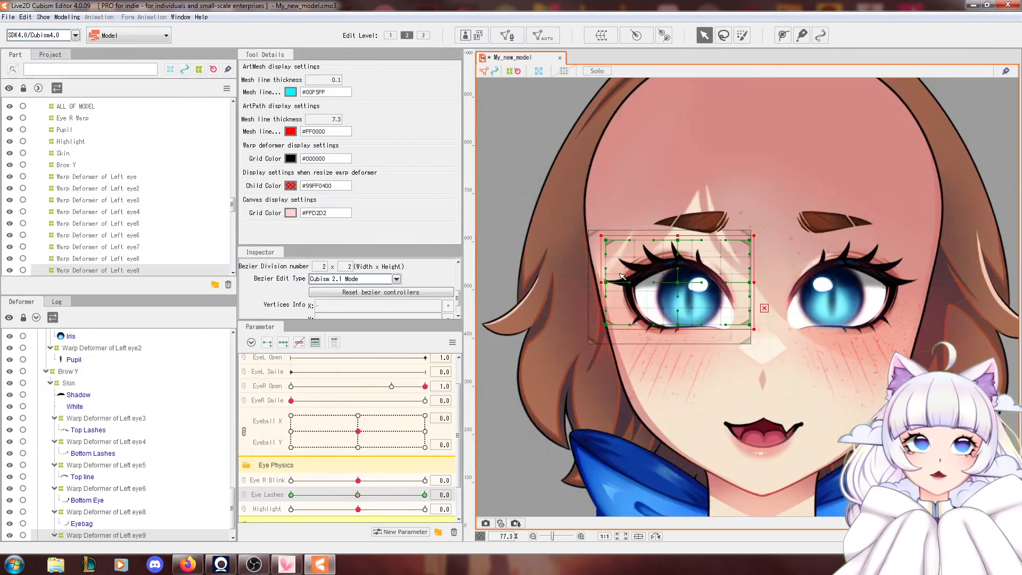
# Save the model and frame the character's head and shoulders.
pyautogui.click(452, 342)
pyautogui.click(484, 341)
pyautogui.scroll(-4, 565, 305)
pyautogui.hotkey('ctrl', 's')
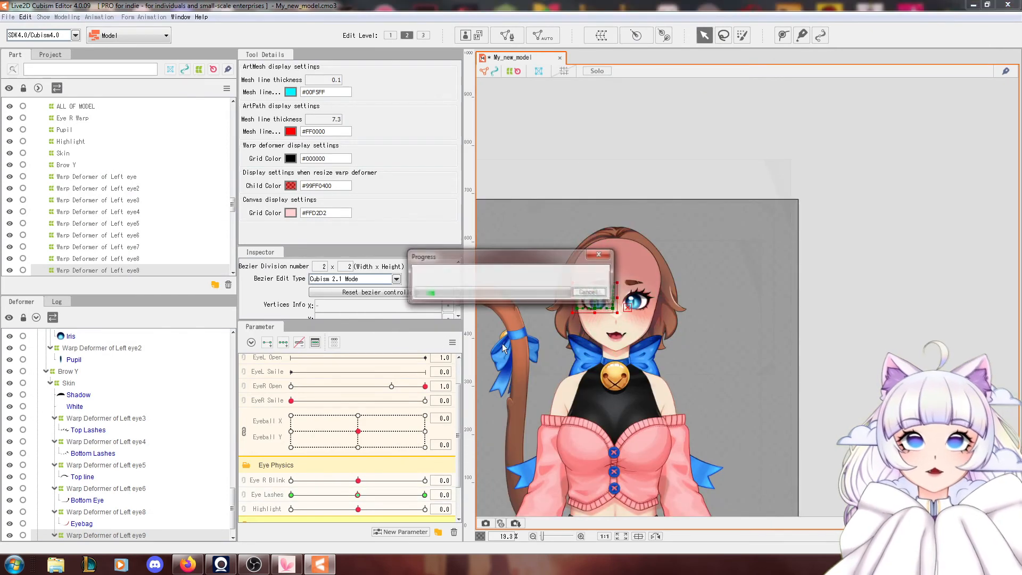
pyautogui.scroll(2, 540, 340)
pyautogui.moveTo(605, 372); pyautogui.dragTo(609, 387)
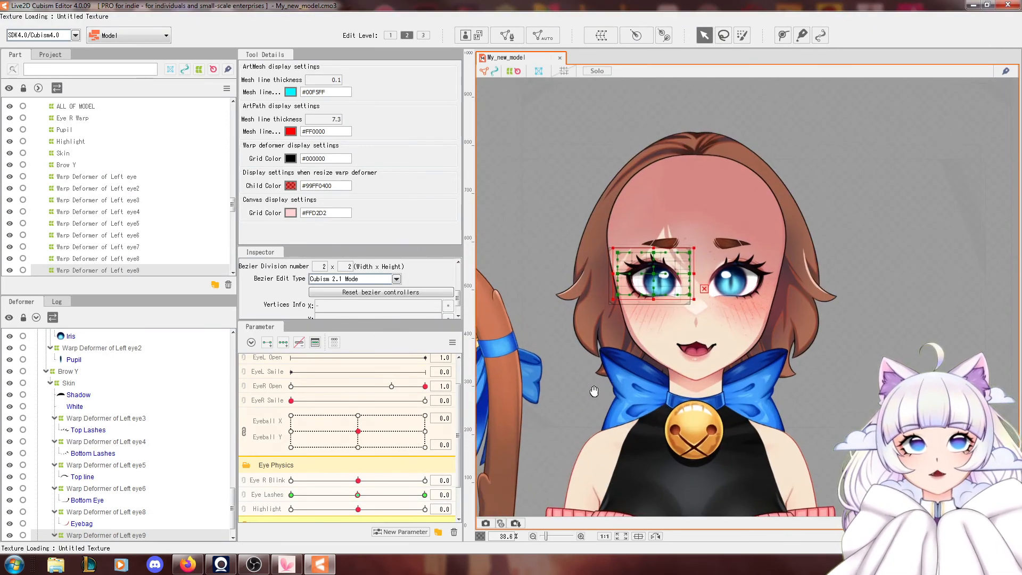
# Check Eye R Blink's range and create a matching parameter Eye L Blink with minimum -20, default 0 and maximum 20.
pyautogui.rightClick(273, 481)
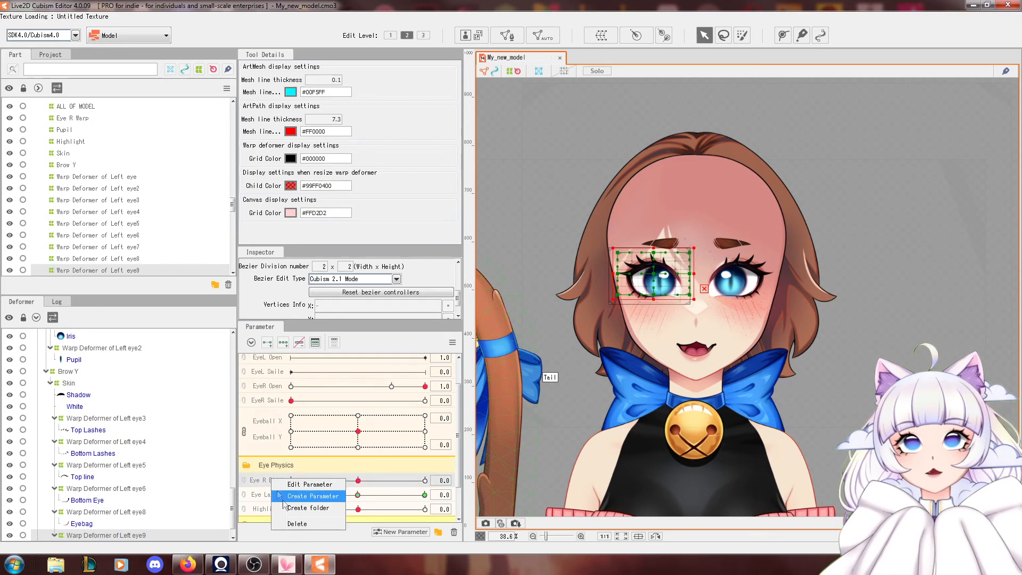
pyautogui.click(290, 485)
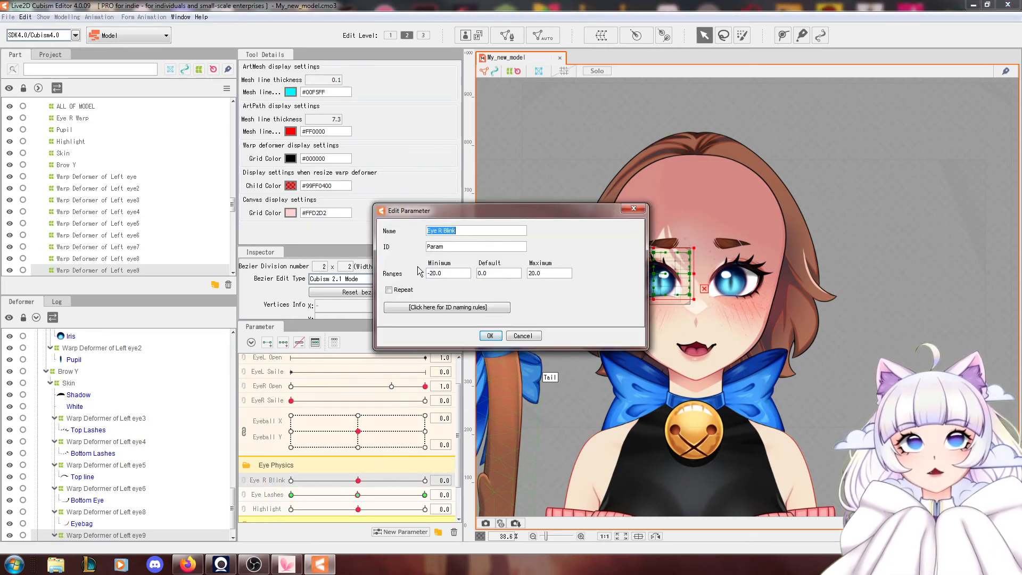
pyautogui.click(629, 211)
pyautogui.click(397, 532)
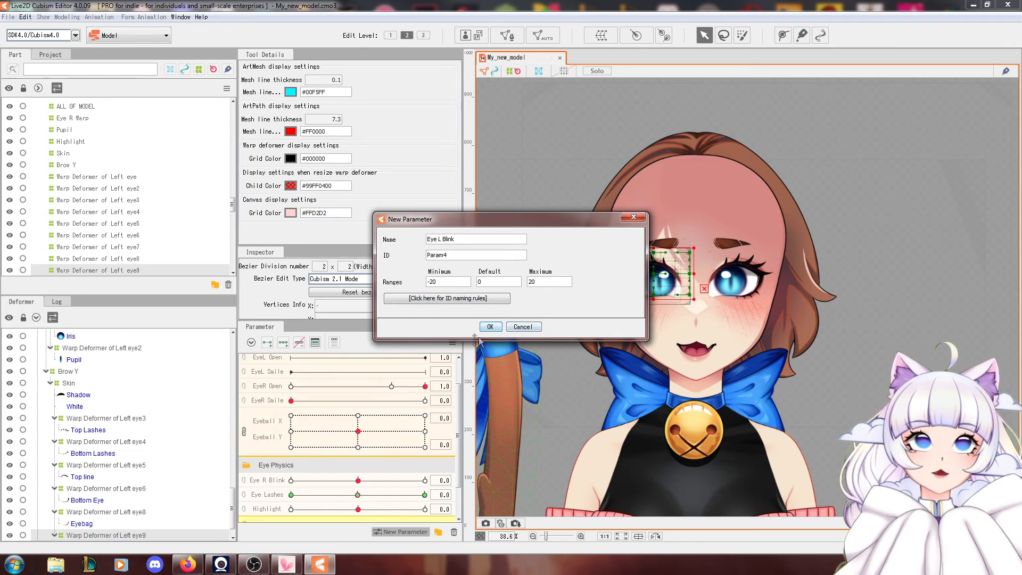
pyautogui.click(490, 326)
# Create a parameter named Eye lash 2 with minimum -30, default 0 and maximum 30.
pyautogui.click(394, 532)
pyautogui.write('E')
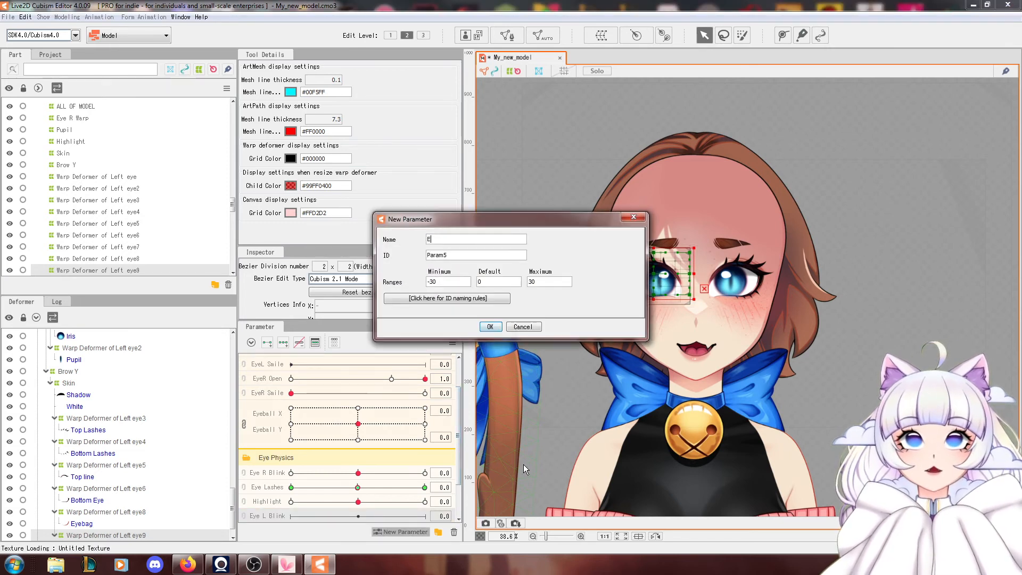
pyautogui.write('ye lash 2')
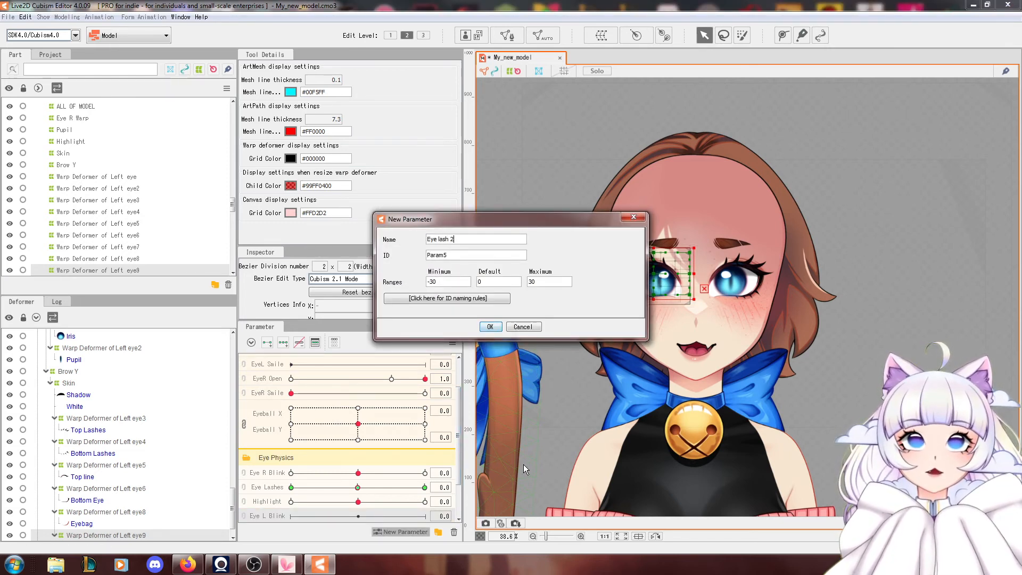
pyautogui.click(490, 326)
# Create a parameter named Highlight 2 for the second eye and save the model.
pyautogui.click(404, 532)
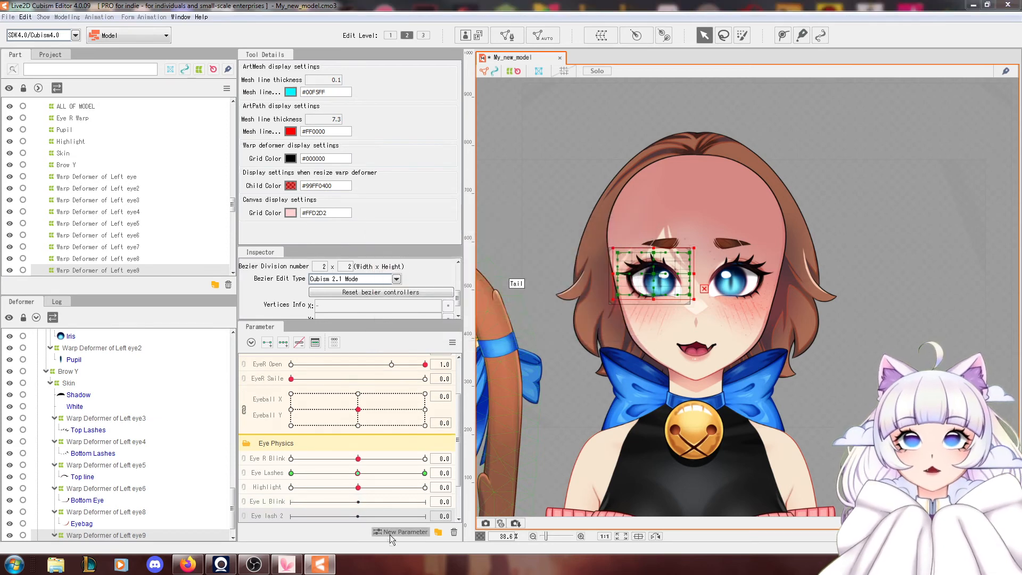
pyautogui.write('Highligh')
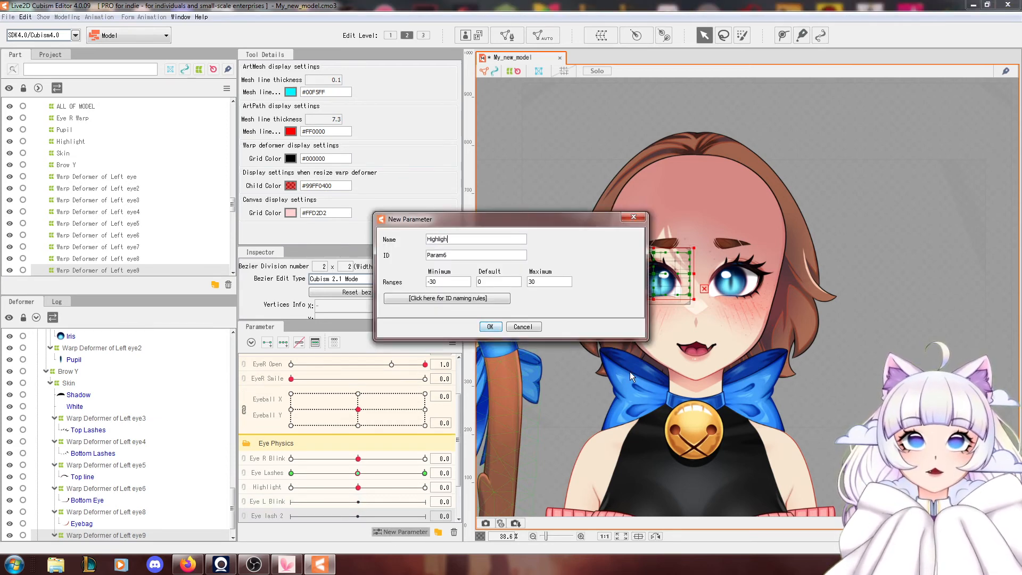
pyautogui.write('t 2')
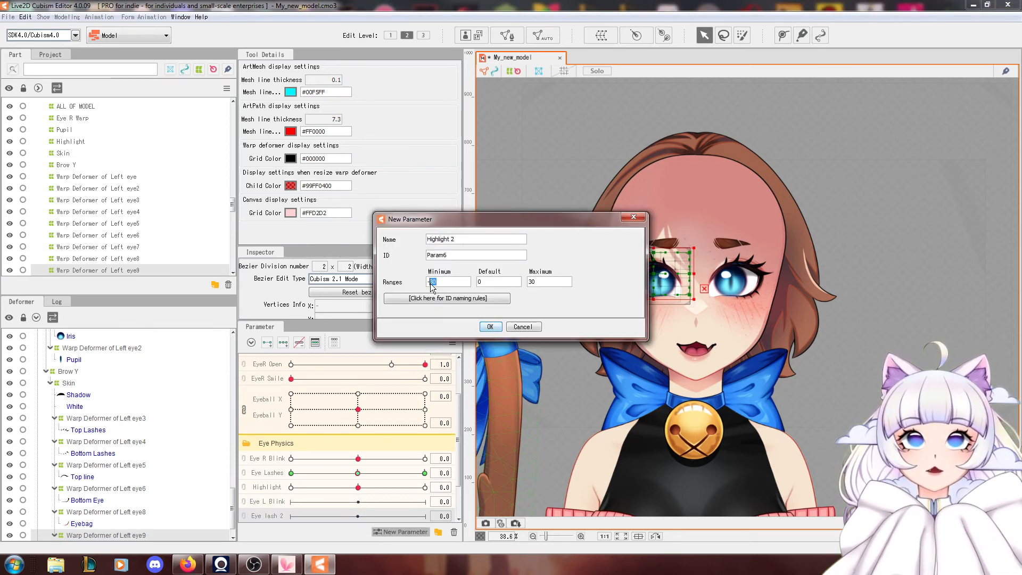
pyautogui.click(490, 326)
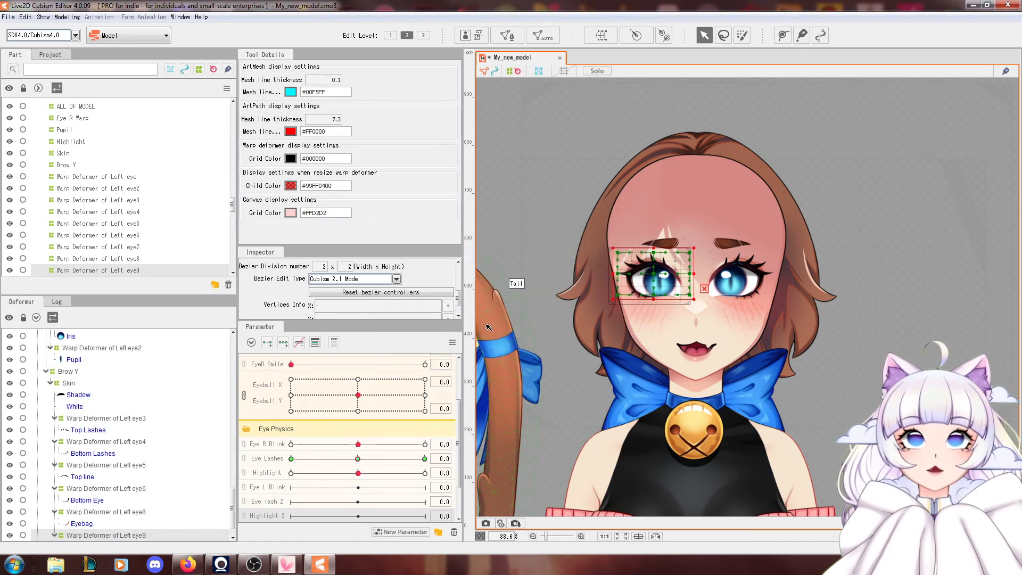
pyautogui.hotkey('ctrl', 's')
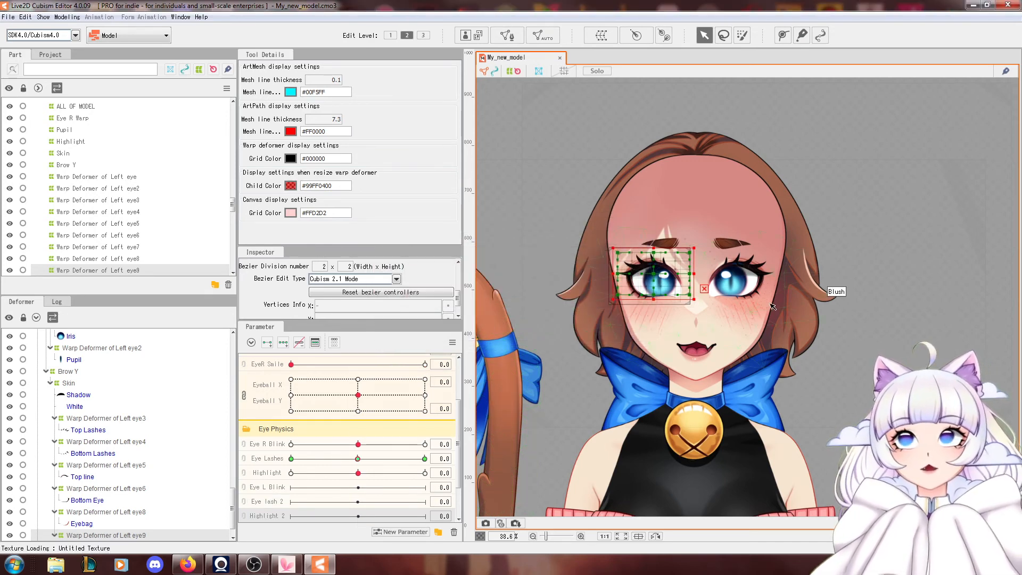
# Duplicate the whole rigged right eye, from the Eye R Warp deformer through the Eyelid mesh, by copying and pasting it.
pyautogui.scroll(1, 149, 451)
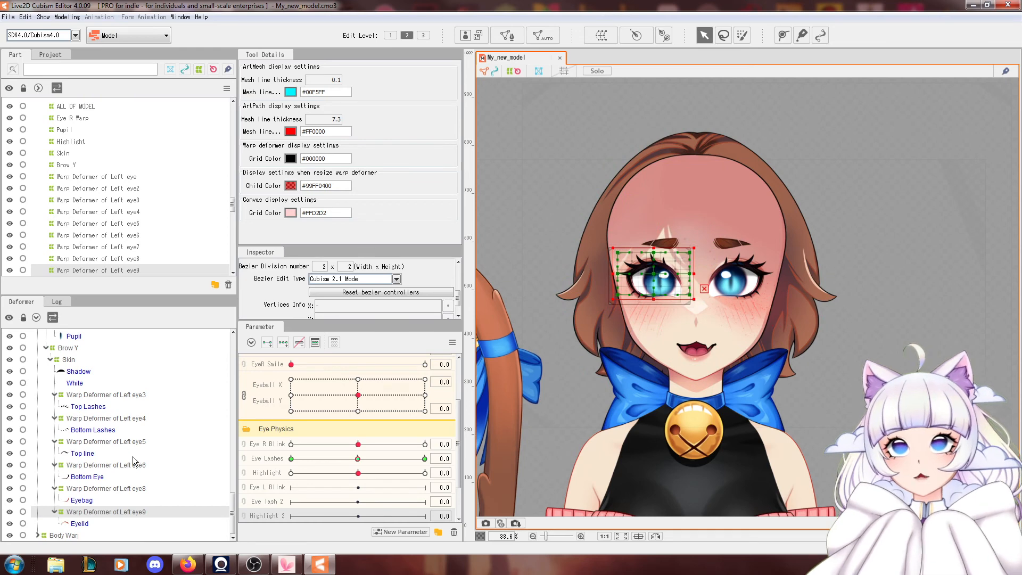
pyautogui.scroll(1, 141, 450)
pyautogui.scroll(1, 122, 412)
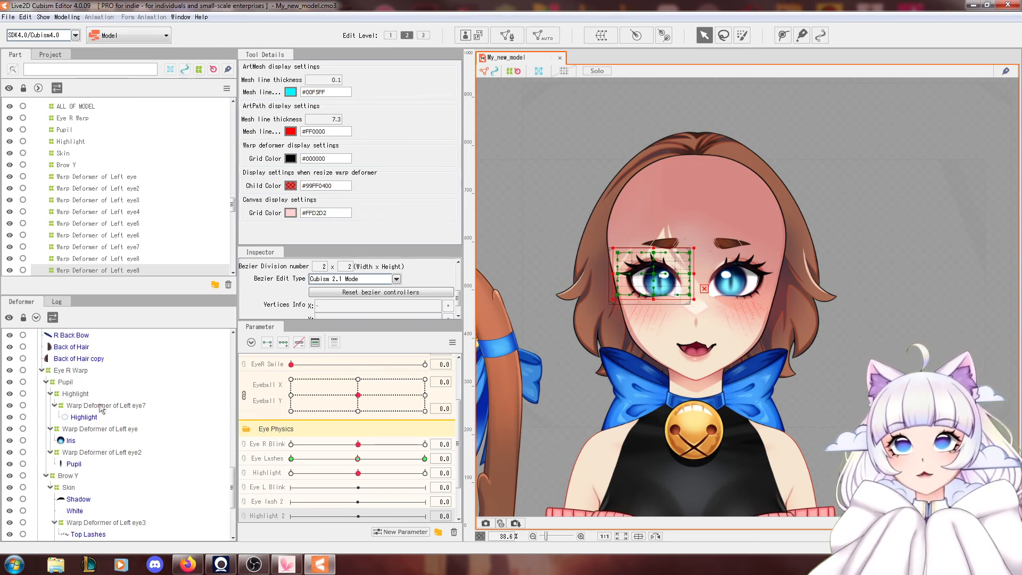
pyautogui.click(81, 374)
pyautogui.scroll(-3, 82, 379)
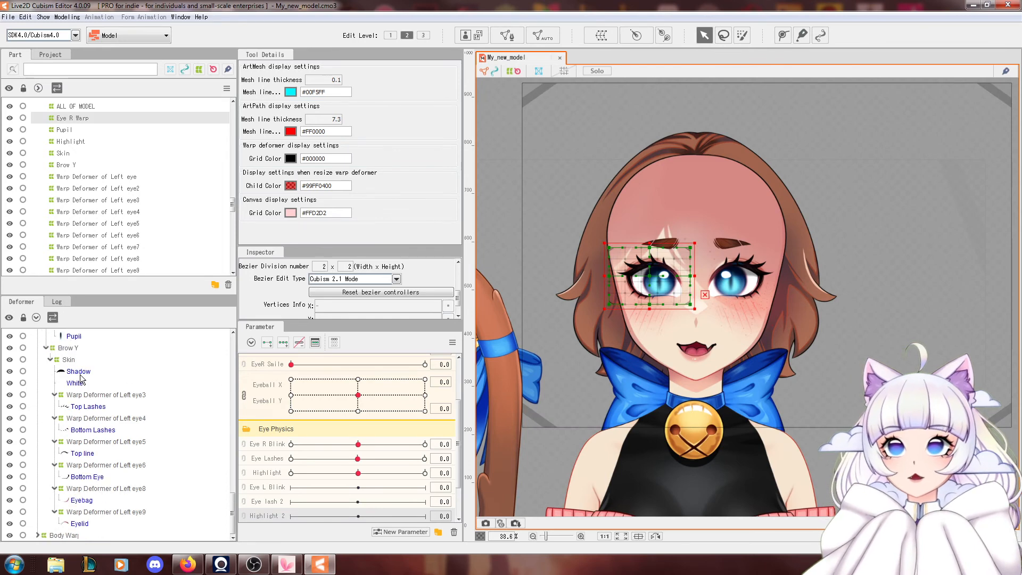
pyautogui.click(79, 525)
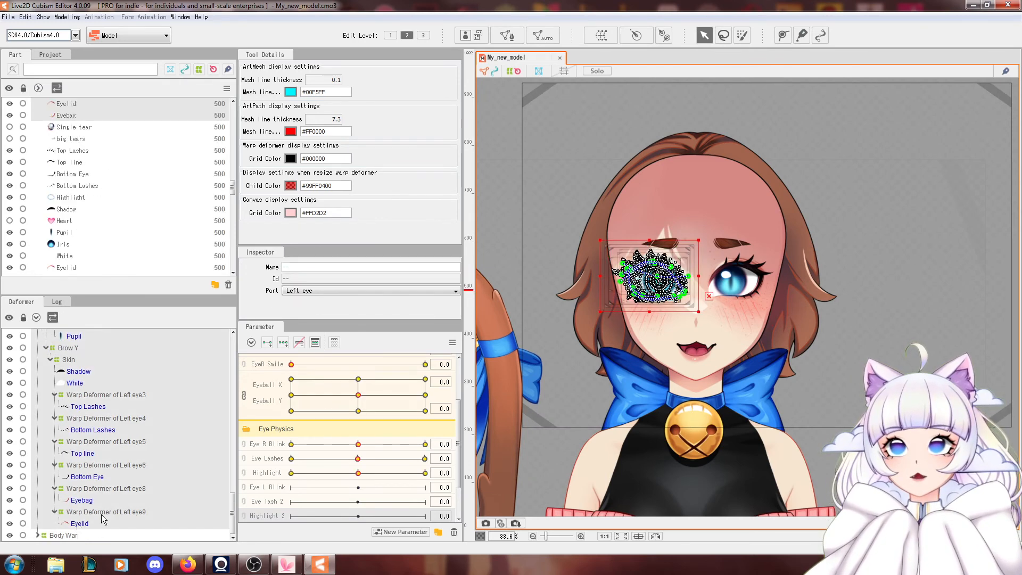
pyautogui.scroll(3, 649, 276)
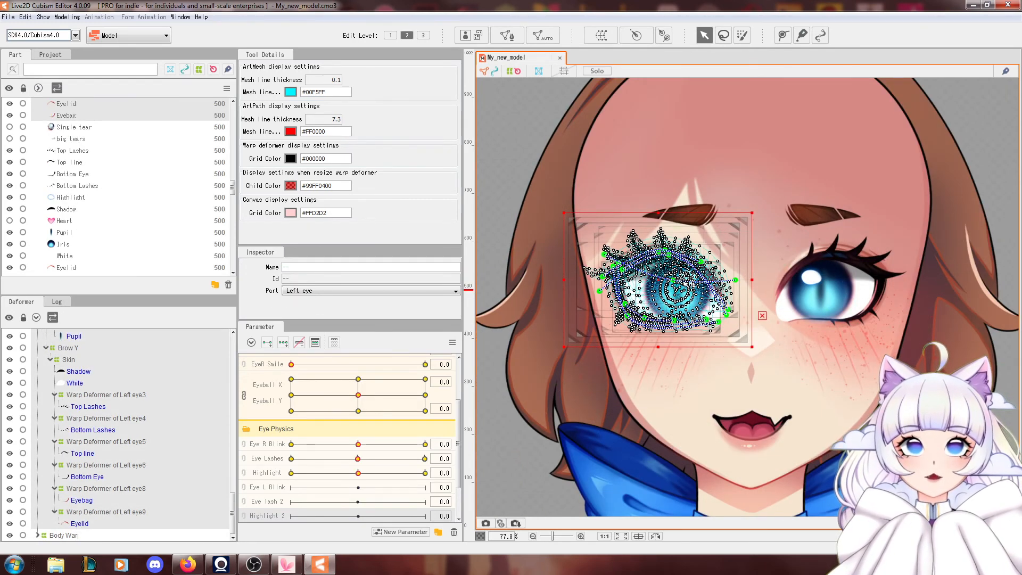
pyautogui.hotkey('ctrl', 'v')
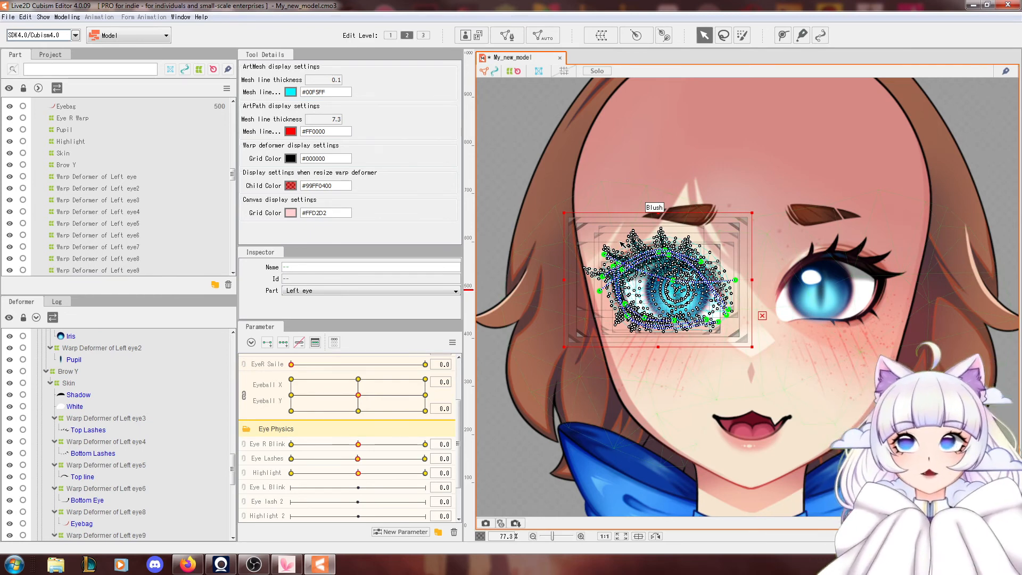
# Reflect the duplicated eye horizontally, including Eyeball X as the only reflected parameter.
pyautogui.rightClick(622, 244)
pyautogui.click(647, 461)
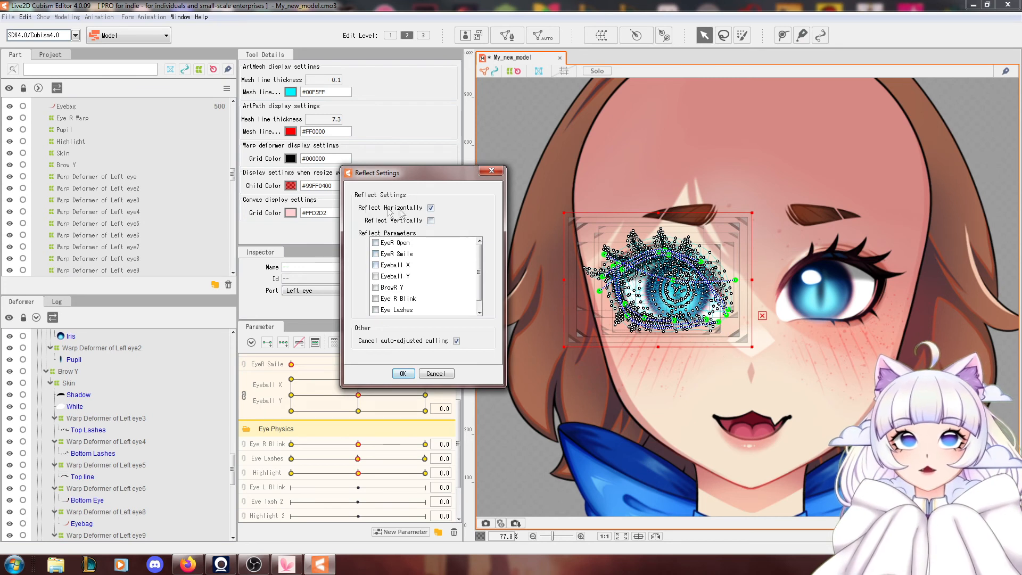
pyautogui.scroll(-1, 388, 266)
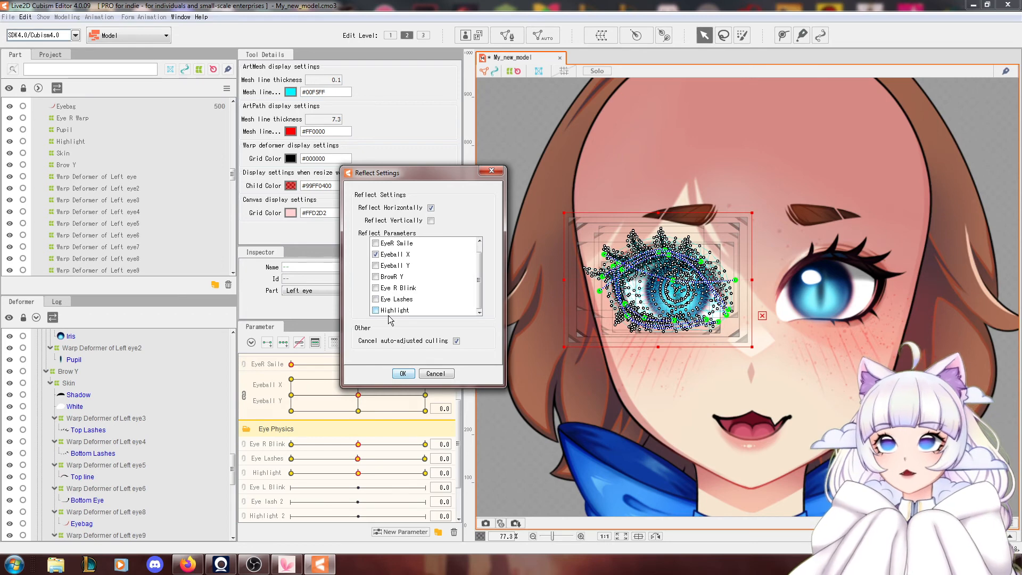
pyautogui.scroll(1, 396, 314)
pyautogui.scroll(-1, 392, 305)
pyautogui.scroll(1, 393, 316)
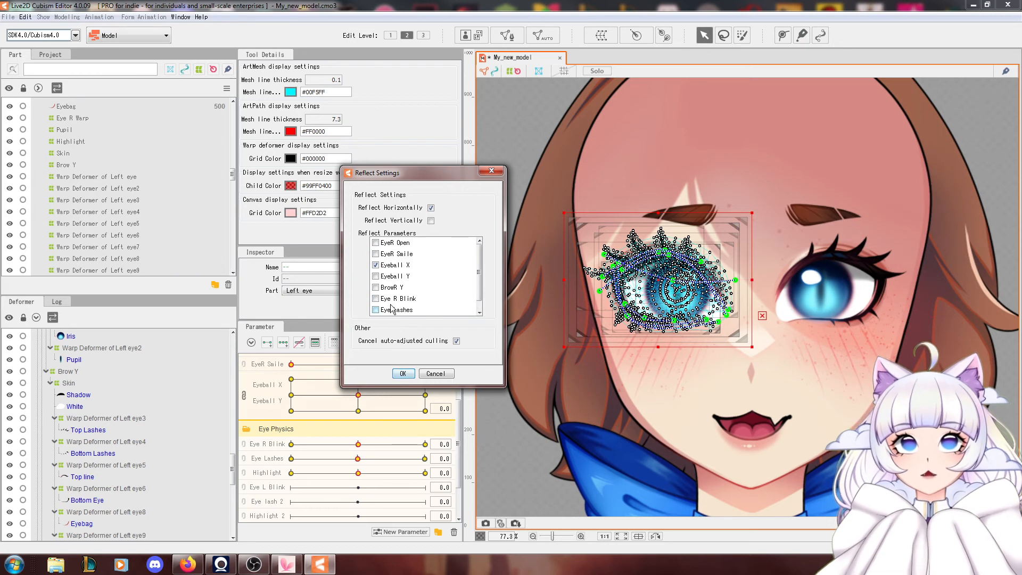
pyautogui.scroll(-1, 392, 299)
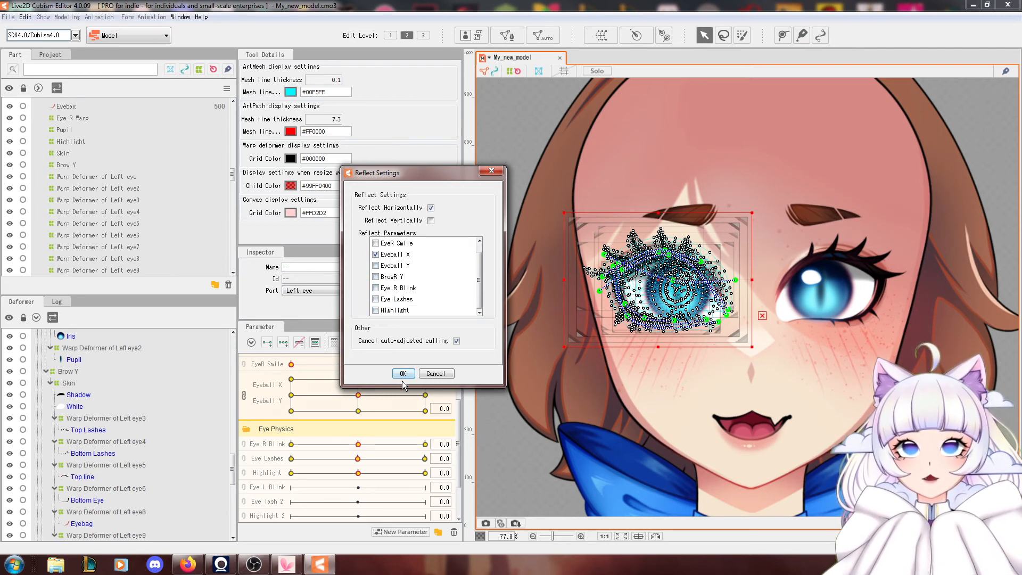
pyautogui.click(404, 373)
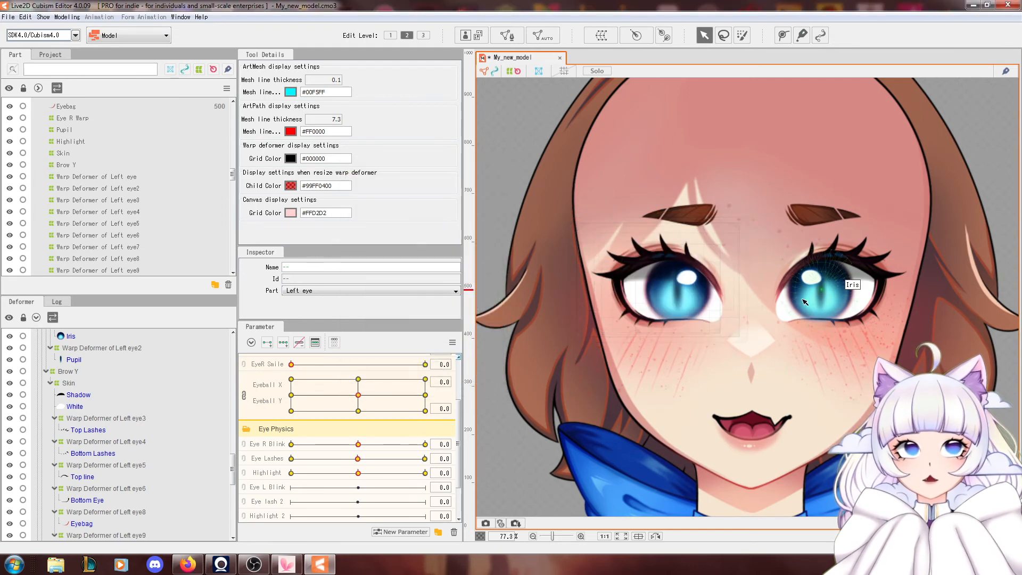
# Move the mirrored eye onto the face and align it over the original left eye.
pyautogui.scroll(-5, 830, 307)
pyautogui.scroll(5, 831, 307)
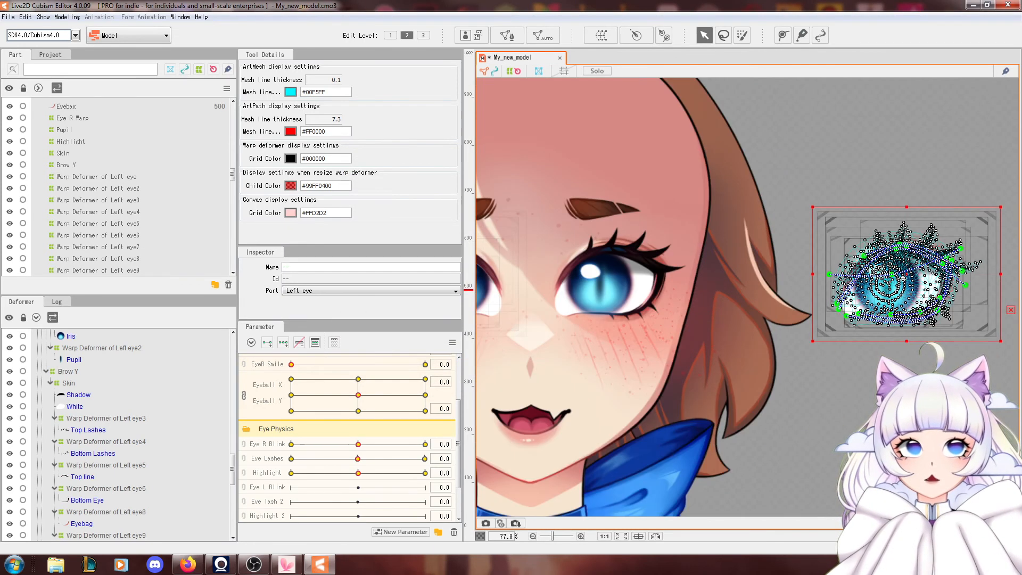
pyautogui.moveTo(907, 277); pyautogui.dragTo(654, 275)
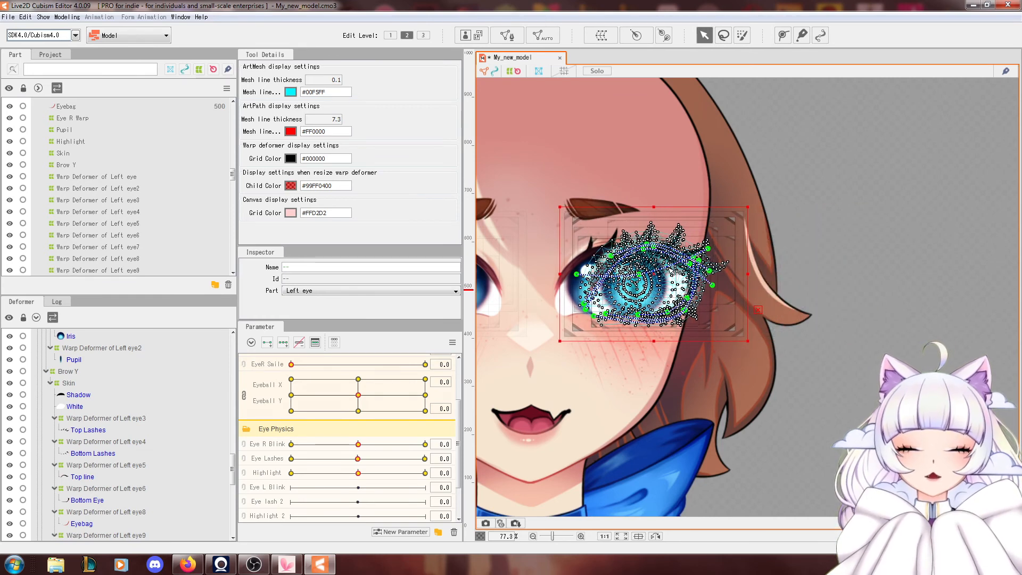
pyautogui.scroll(2, 660, 269)
pyautogui.moveTo(653, 281); pyautogui.dragTo(606, 283)
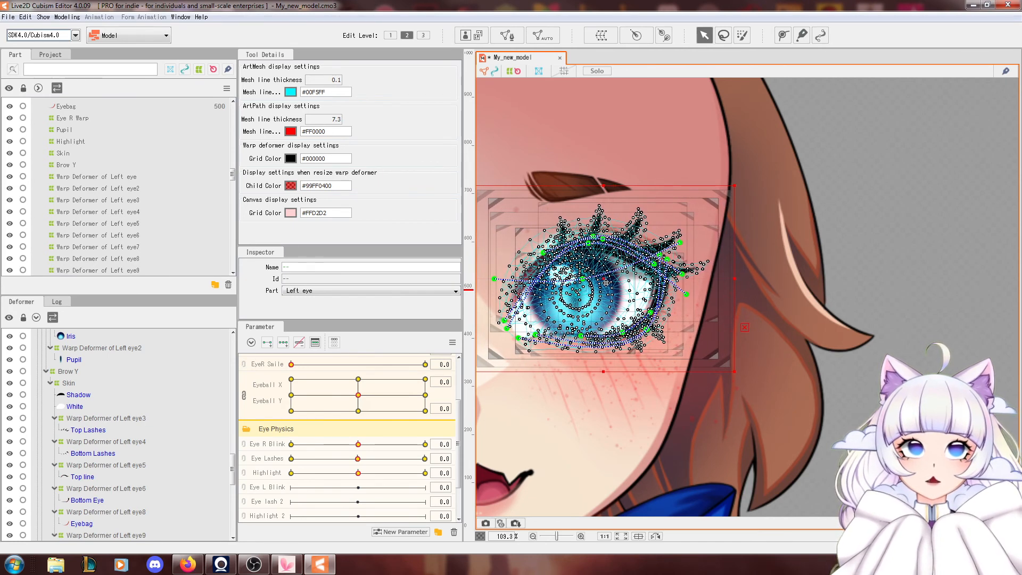
pyautogui.scroll(-2, 606, 283)
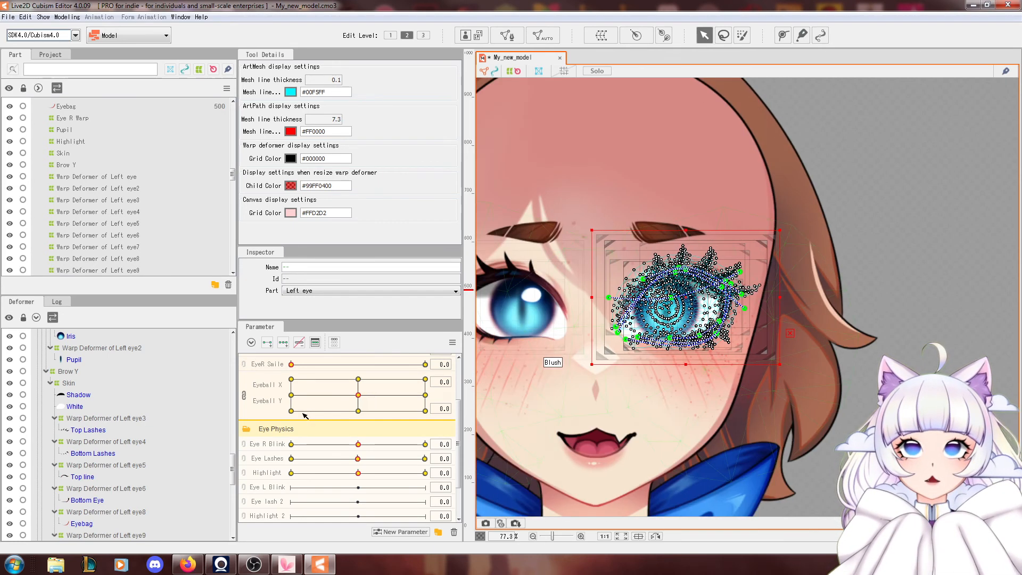
# Preview the mirrored eye's closing by sweeping EyeR Open down to about 0.2 and back to 1.0.
pyautogui.scroll(3, 355, 430)
pyautogui.moveTo(425, 423); pyautogui.dragTo(318, 444)
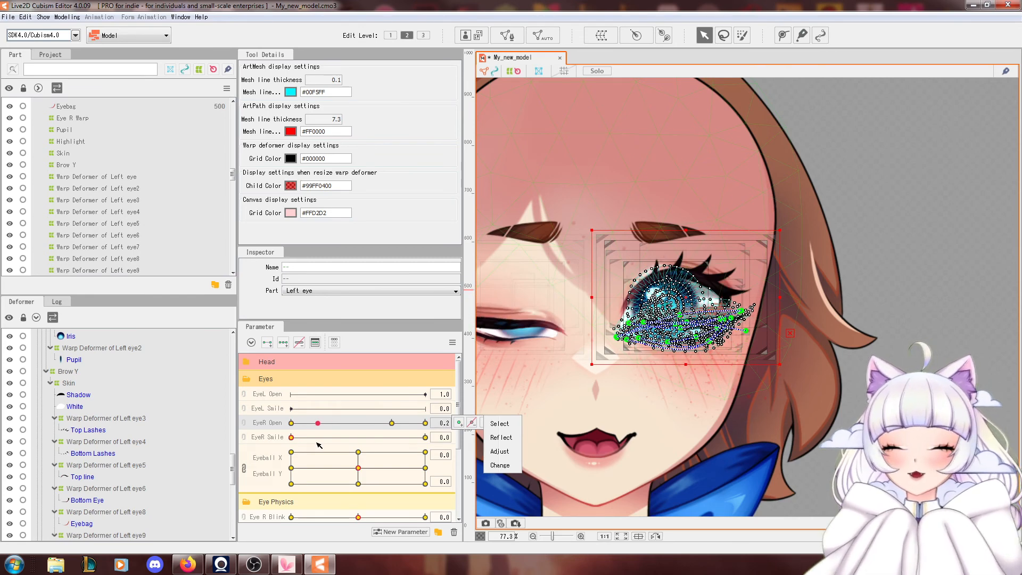
pyautogui.moveTo(319, 445); pyautogui.dragTo(426, 471)
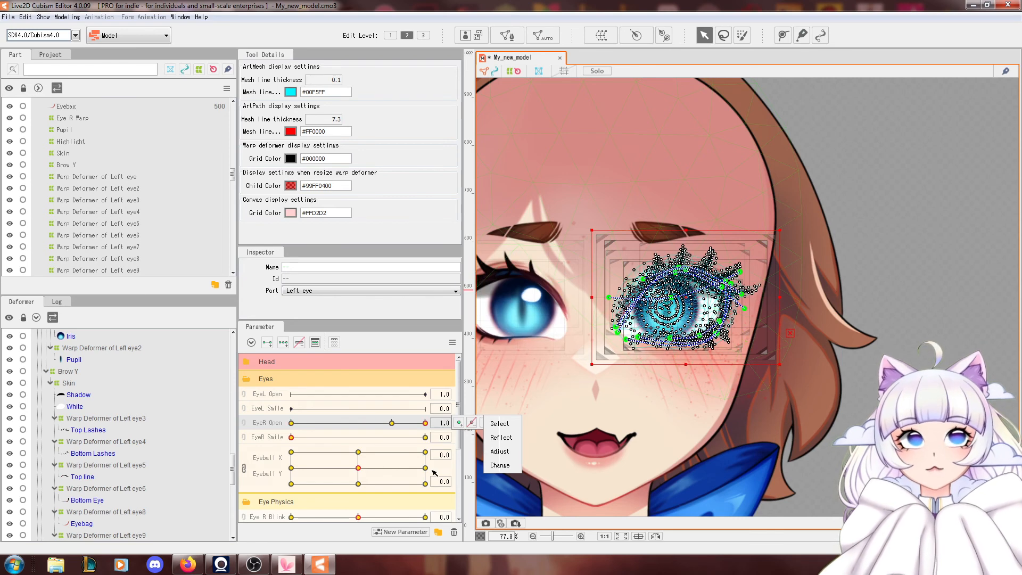
# Reassign the mirrored eye's EyeR Open keyforms to the EyeL Open parameter.
pyautogui.click(440, 422)
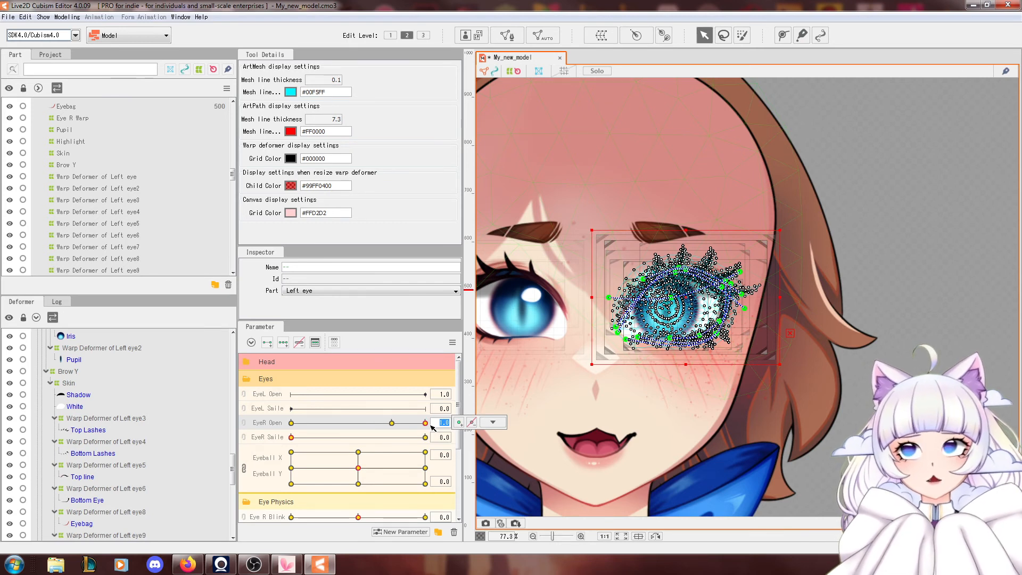
pyautogui.click(493, 422)
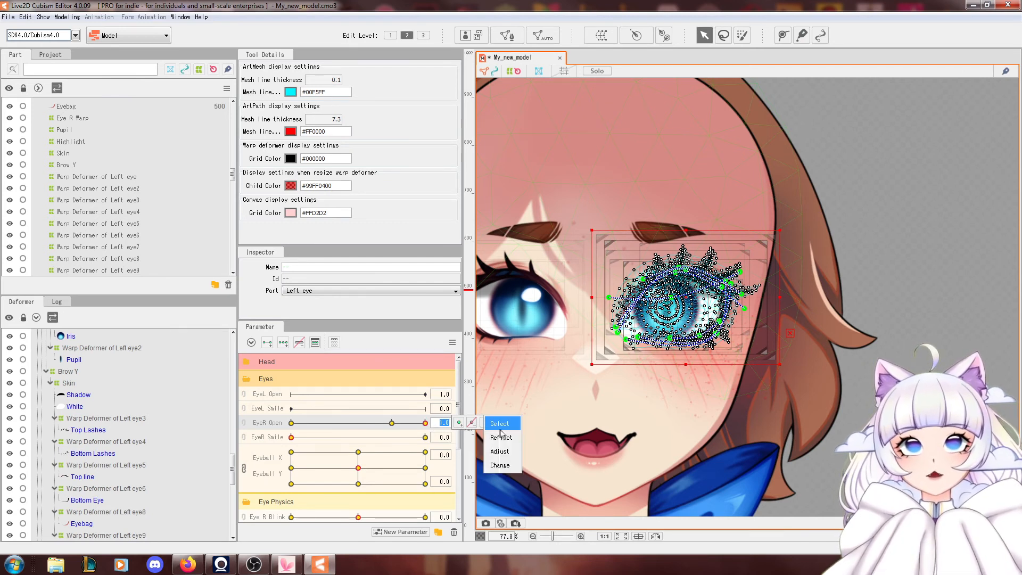
pyautogui.click(500, 465)
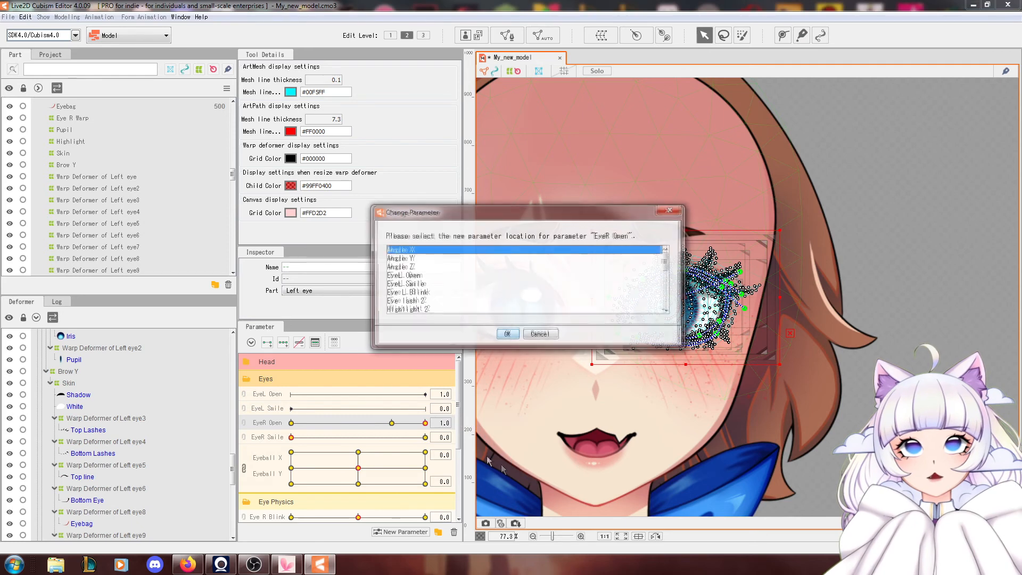
pyautogui.click(418, 275)
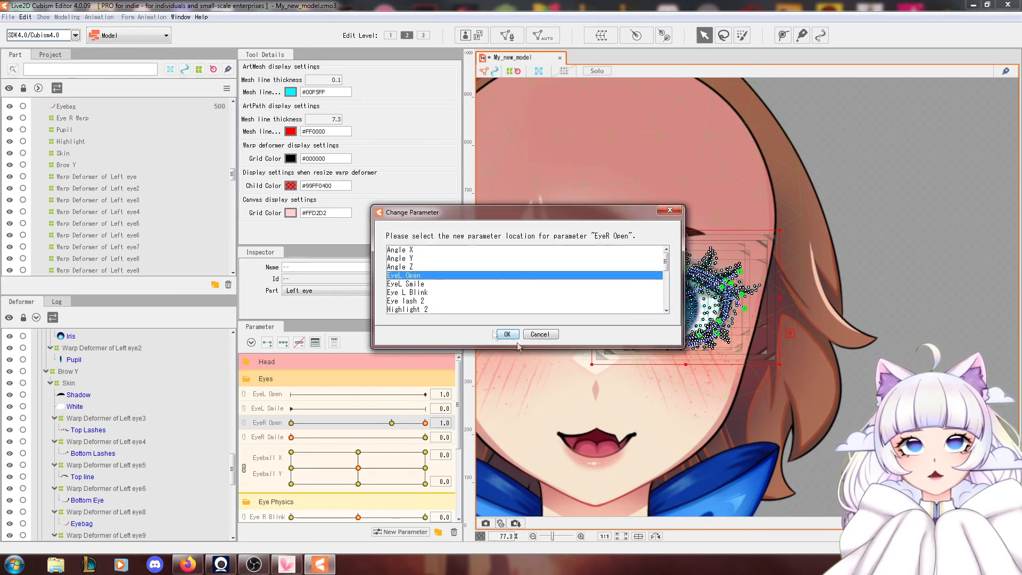
pyautogui.click(507, 335)
# Reassign the mirrored eye's EyeR Smile keyforms to the EyeL Smile parameter.
pyautogui.rightClick(456, 437)
pyautogui.click(500, 467)
pyautogui.click(447, 276)
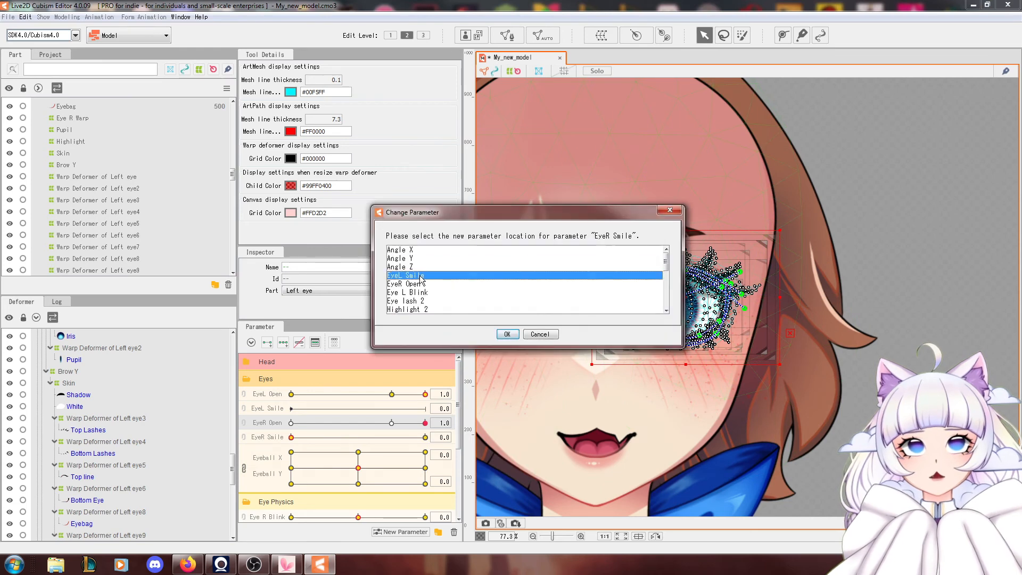
pyautogui.click(508, 335)
pyautogui.moveTo(346, 473)
pyautogui.mouseDown()
pyautogui.moveTo(371, 481)
pyautogui.moveTo(360, 470)
pyautogui.mouseUp()
pyautogui.scroll(-3, 349, 459)
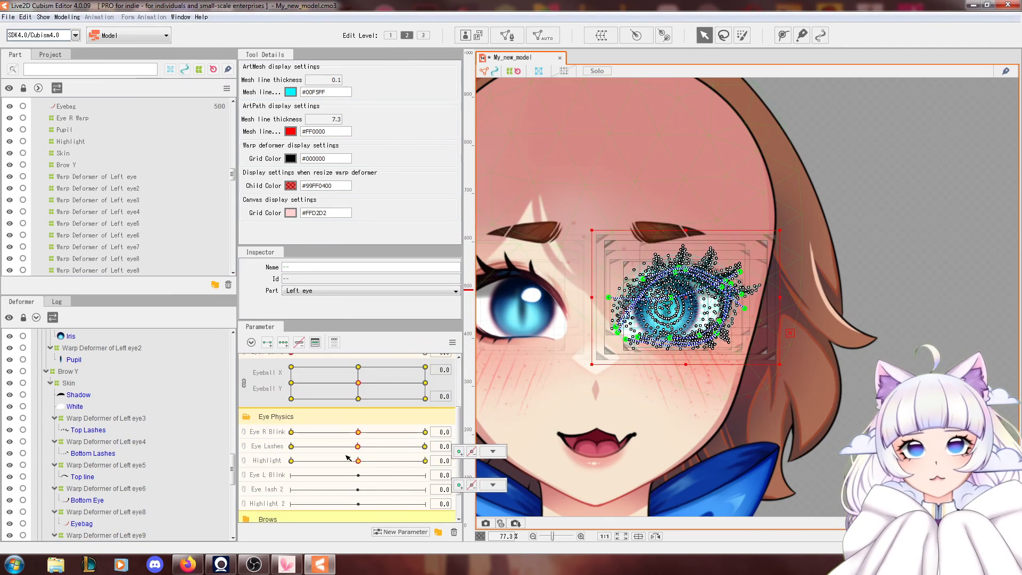
# Reassign the mirrored eye's Eye R Blink keyforms to the Eye L Blink parameter.
pyautogui.rightClick(446, 431)
pyautogui.click(500, 467)
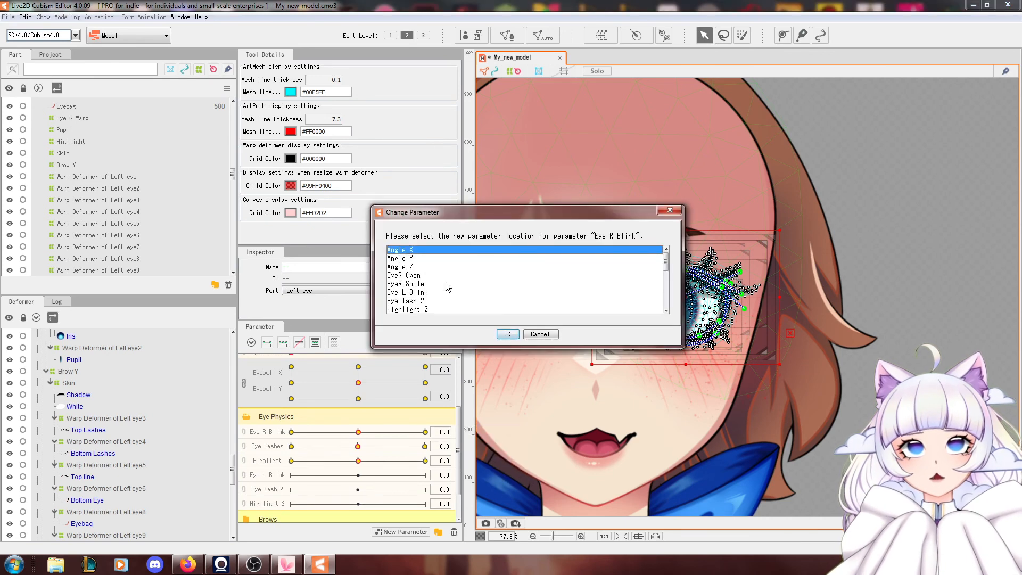
pyautogui.click(428, 292)
pyautogui.click(507, 334)
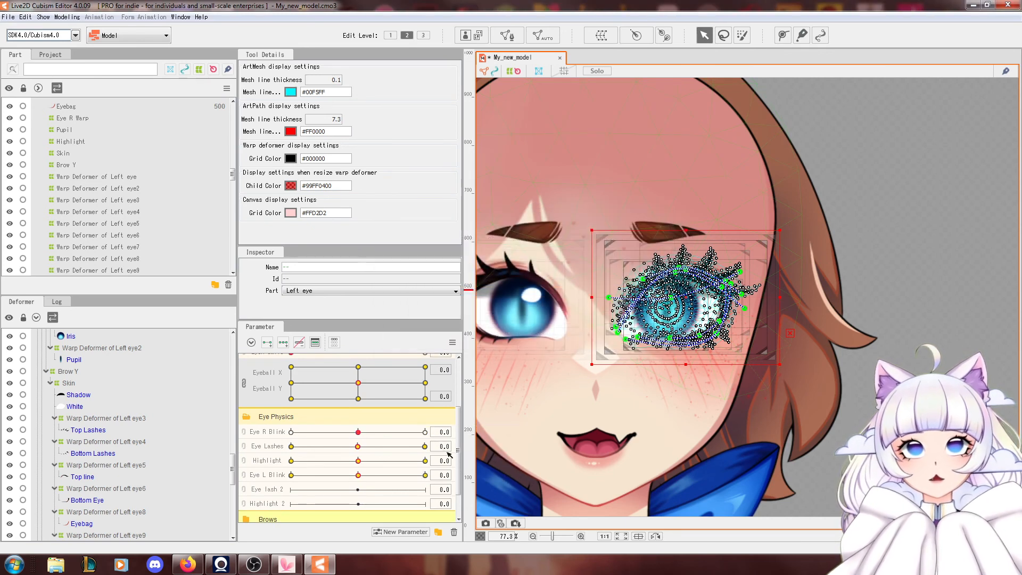
# Reassign the mirrored eye's Eye Lashes keyforms to the Eye lash 2 parameter.
pyautogui.rightClick(446, 446)
pyautogui.click(500, 482)
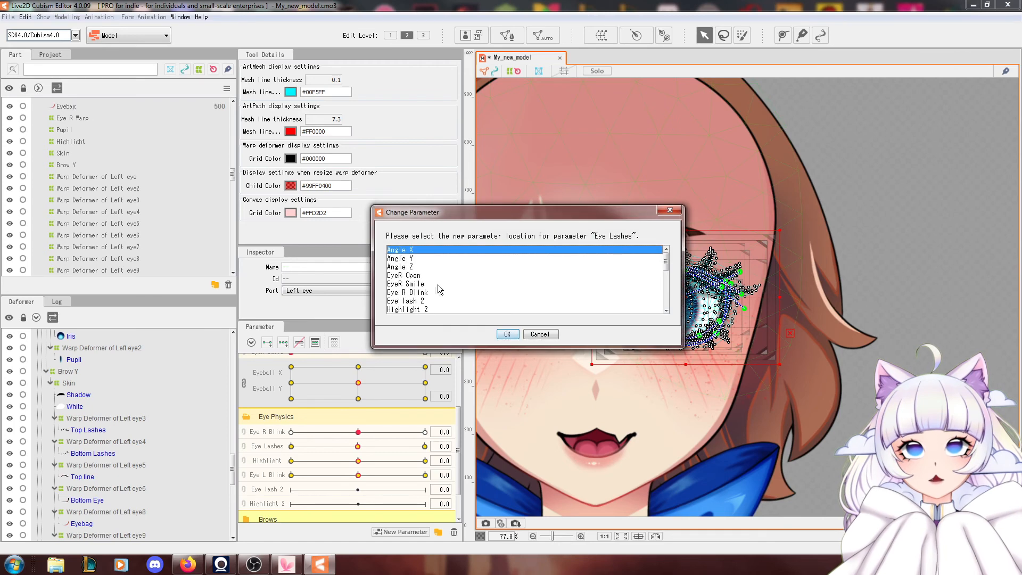
pyautogui.click(428, 301)
pyautogui.click(507, 334)
# Reassign the mirrored eye's Highlight keyforms to the Highlight 2 parameter.
pyautogui.rightClick(444, 461)
pyautogui.click(501, 500)
pyautogui.click(428, 301)
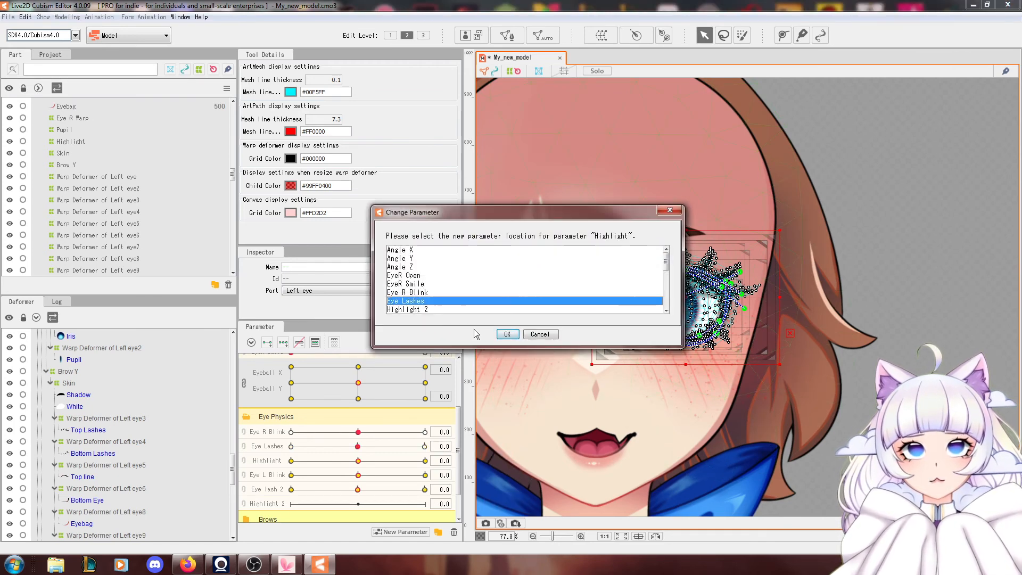
pyautogui.click(507, 335)
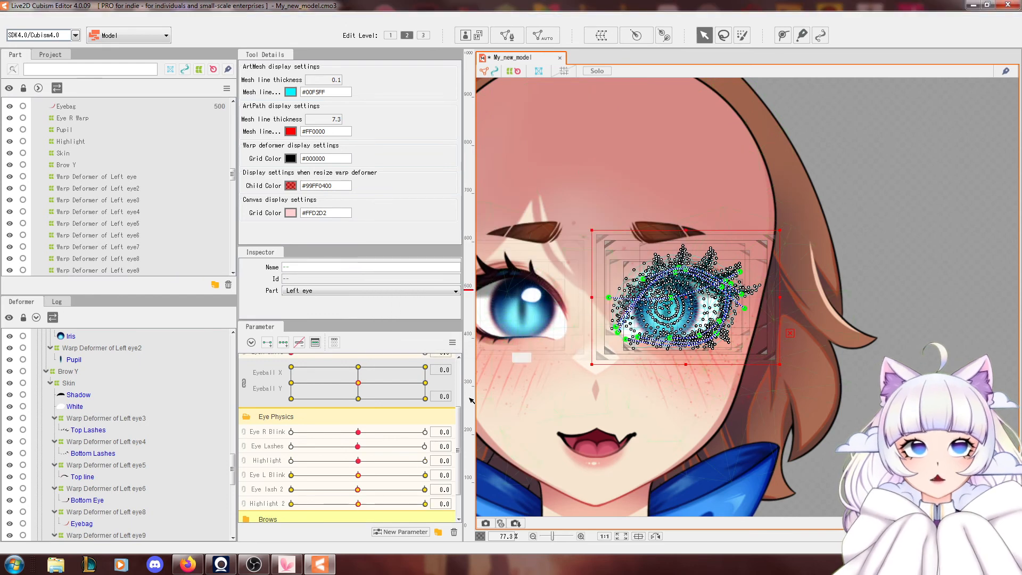
# Deselect the mirrored eye and set EyeL Open to 0.0 to separate it from the original left eye.
pyautogui.click(452, 342)
pyautogui.click(518, 342)
pyautogui.click(858, 225)
pyautogui.scroll(2, 374, 405)
pyautogui.scroll(2, 360, 401)
pyautogui.moveTo(377, 396); pyautogui.dragTo(265, 399)
pyautogui.scroll(2, 643, 288)
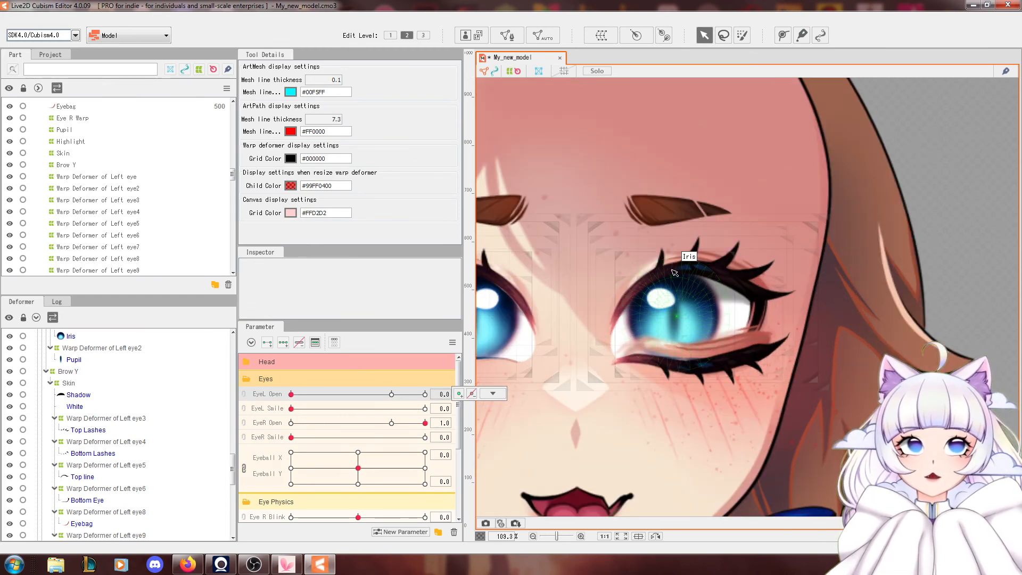
# Delete the original left eye's art meshes from Top Lashes through Eyebag, leaving out the Heart.
pyautogui.click(680, 267)
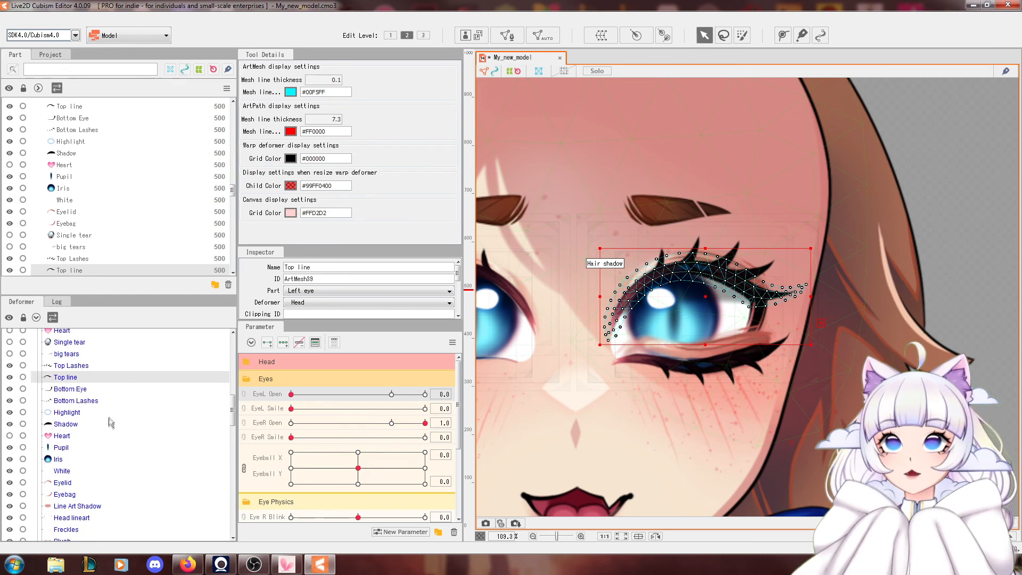
pyautogui.scroll(1, 109, 417)
pyautogui.click(91, 411)
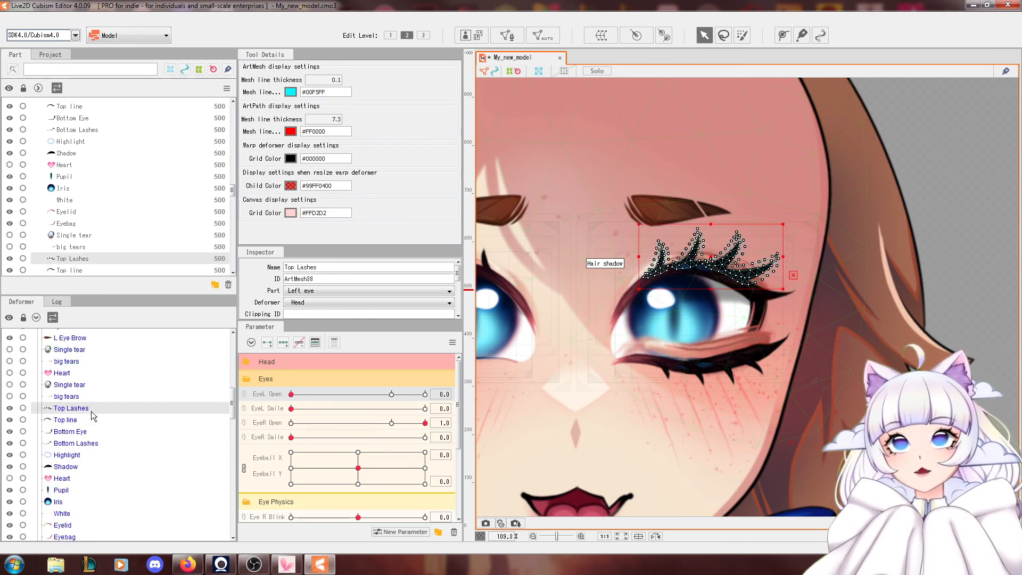
pyautogui.keyDown('shift'); pyautogui.click(59, 514); pyautogui.keyUp('shift')
pyautogui.keyDown('ctrl'); pyautogui.click(64, 466); pyautogui.keyUp('ctrl')
pyautogui.keyDown('ctrl'); pyautogui.click(64, 467); pyautogui.keyUp('ctrl')
pyautogui.keyDown('ctrl'); pyautogui.click(69, 479); pyautogui.keyUp('ctrl')
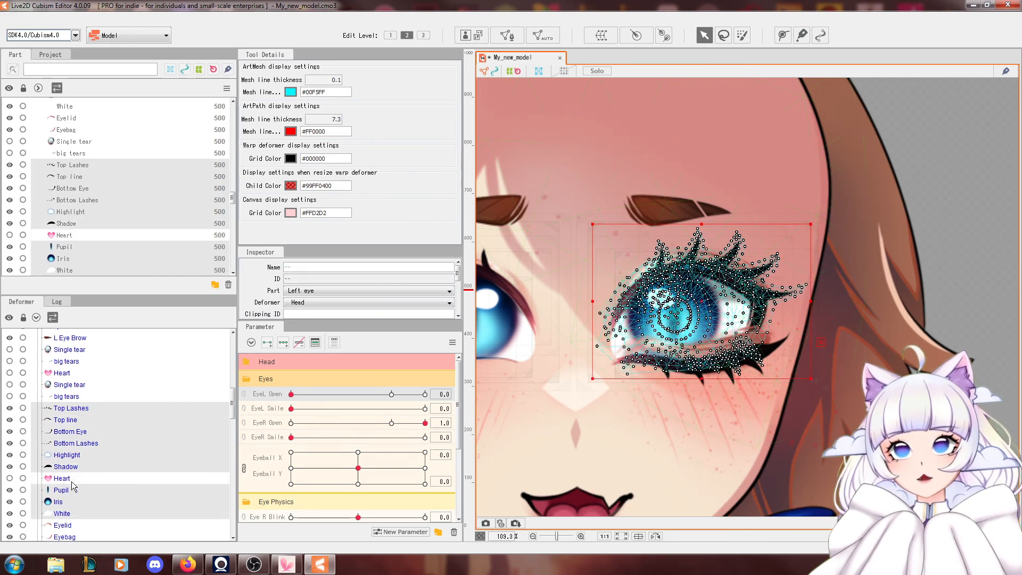
pyautogui.scroll(-1, 72, 486)
pyautogui.keyDown('ctrl'); pyautogui.click(73, 483); pyautogui.keyUp('ctrl')
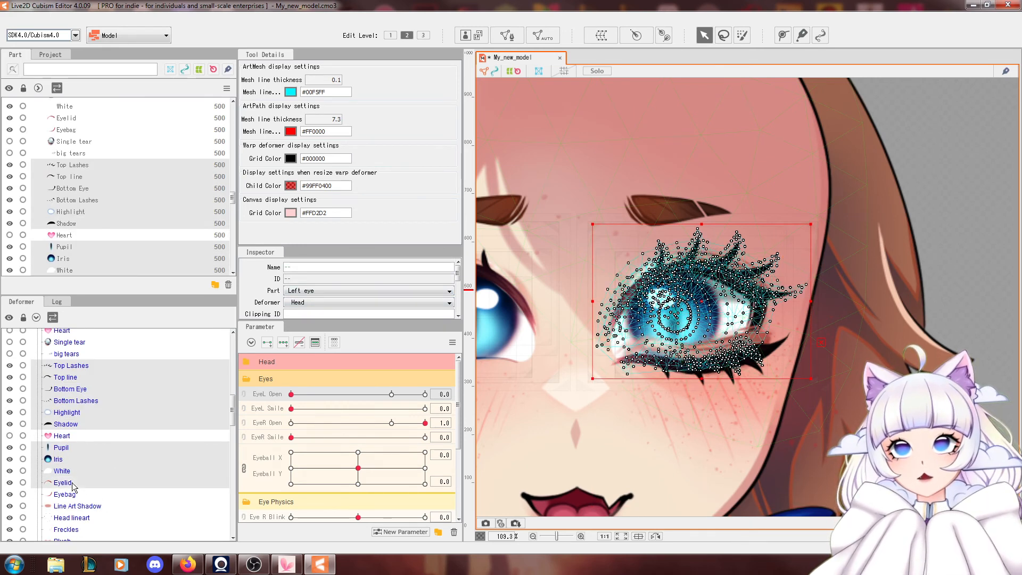
pyautogui.keyDown('ctrl'); pyautogui.click(80, 495); pyautogui.keyUp('ctrl')
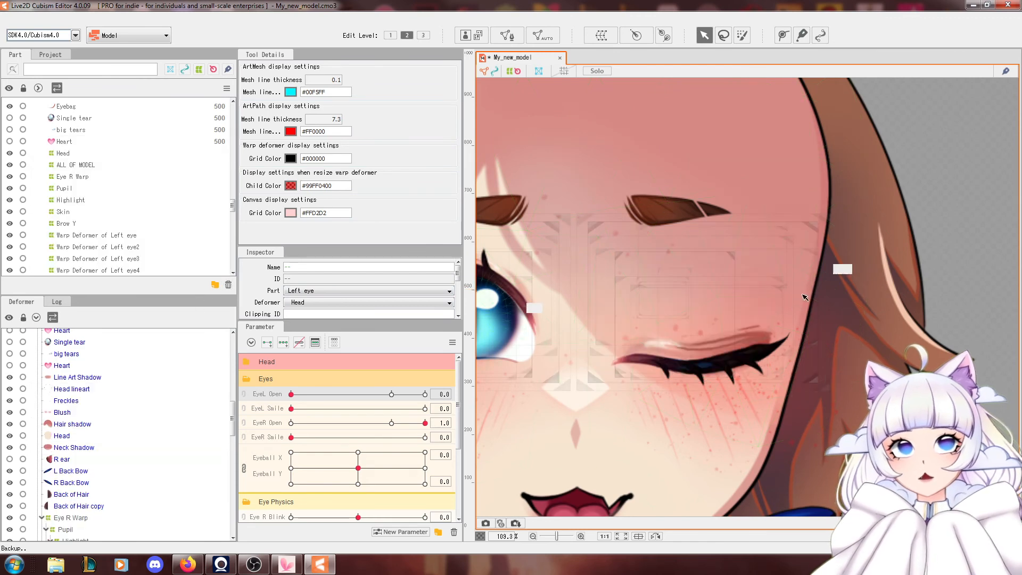
# Save the model with EyeL Open back at 1.0, and briefly preview the right eye's closing with EyeR Open.
pyautogui.scroll(-2, 530, 349)
pyautogui.hotkey('ctrl', 's')
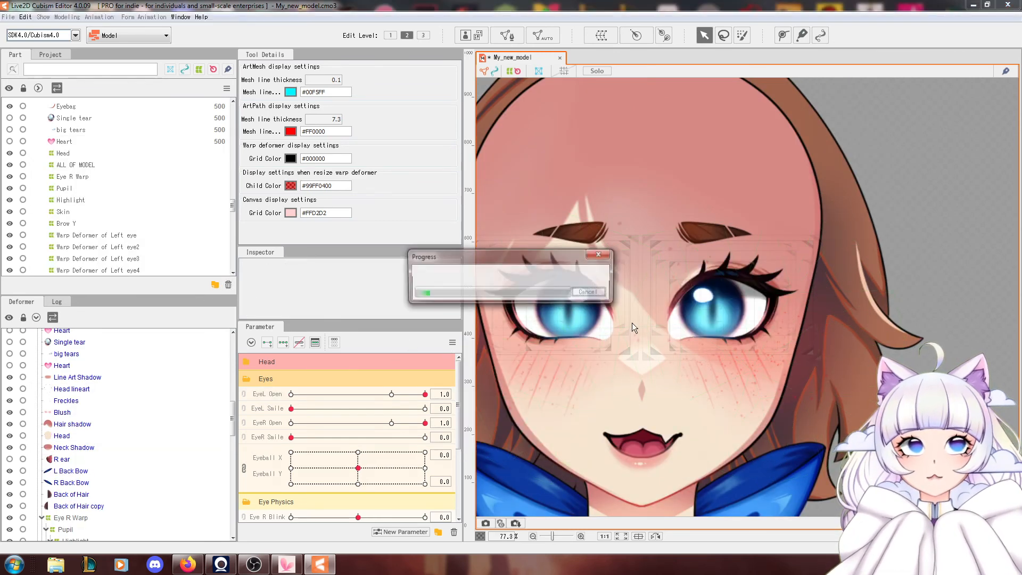
pyautogui.moveTo(425, 423); pyautogui.dragTo(398, 423)
pyautogui.click(493, 422)
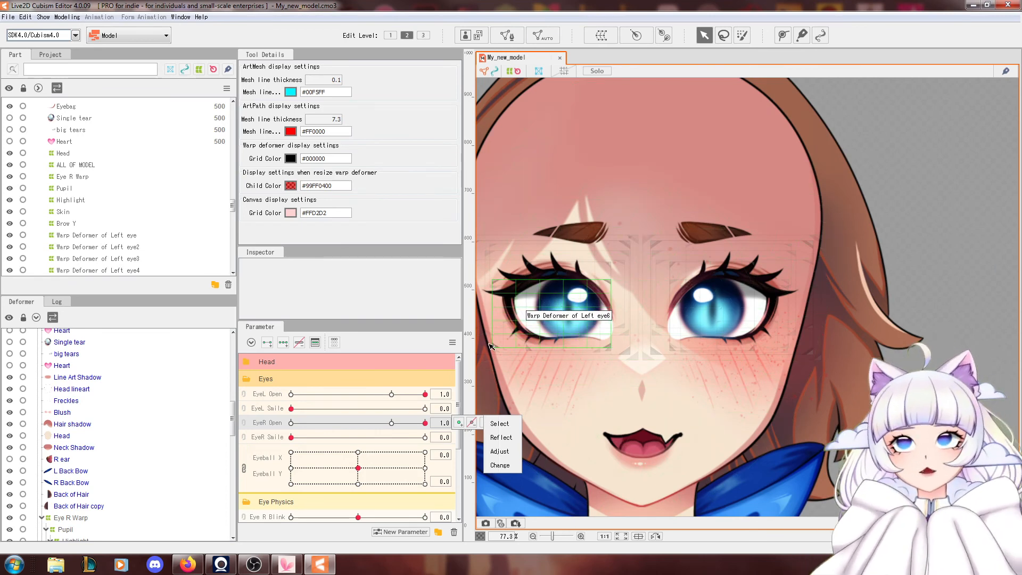
# Open the model's Physics/Scene Blending Settings and frame the face in the preview.
pyautogui.click(78, 20)
pyautogui.click(67, 17)
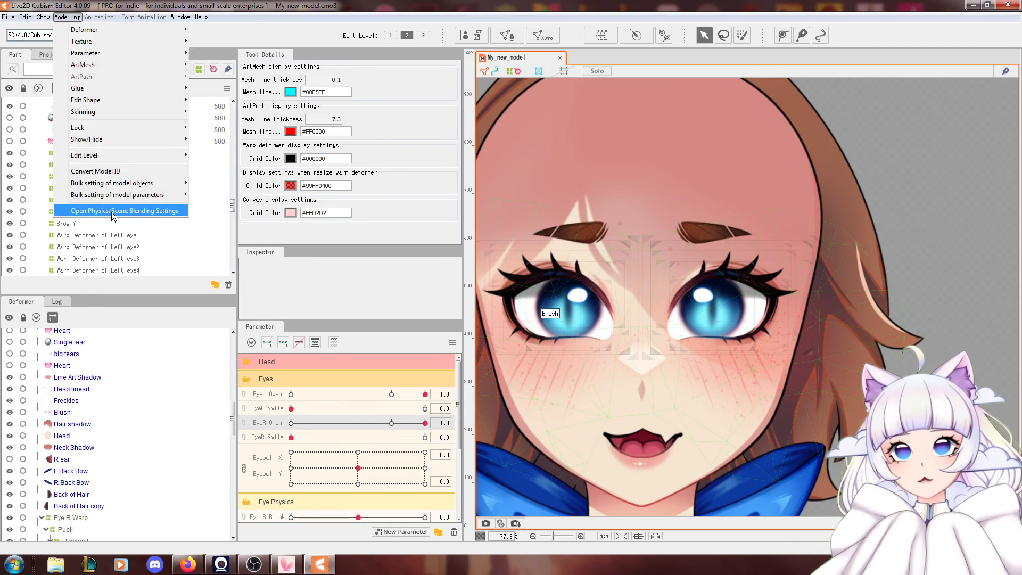
pyautogui.click(106, 201)
pyautogui.scroll(5, 765, 110)
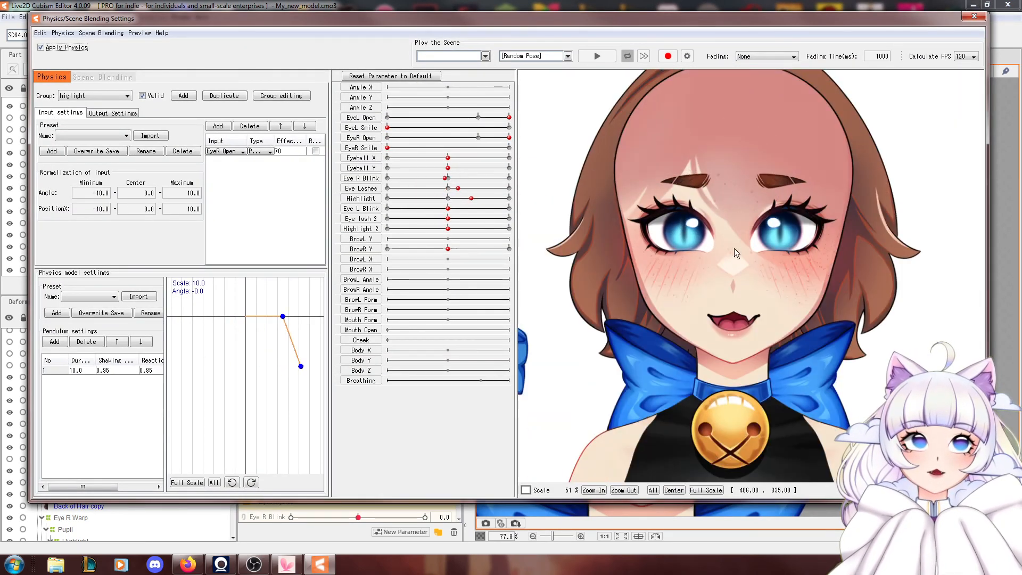
pyautogui.scroll(4, 726, 241)
pyautogui.scroll(-5, 769, 157)
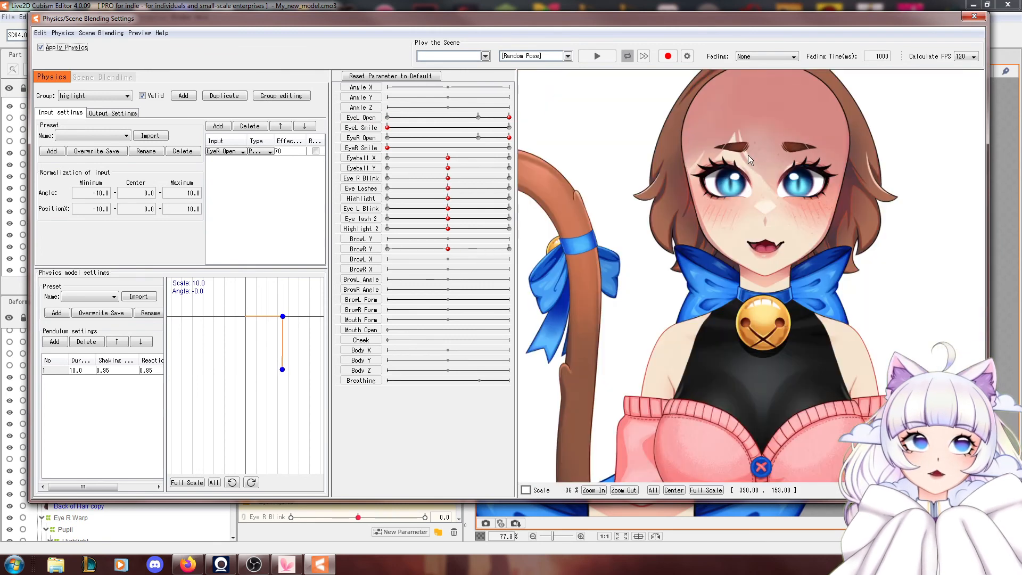
# Duplicate the Eye R blink physics group under the name Eye L Blink.
pyautogui.click(109, 96)
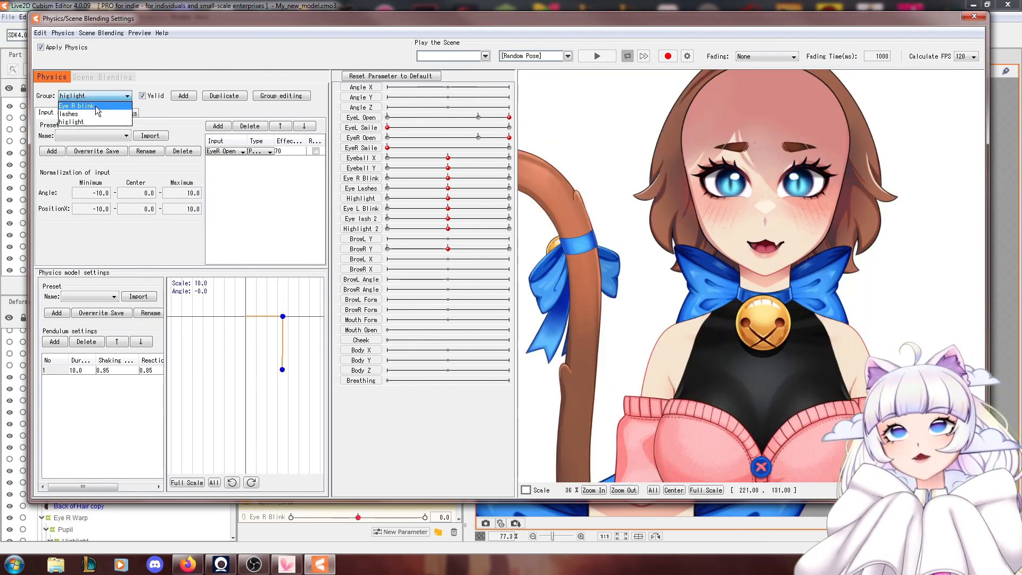
pyautogui.click(94, 107)
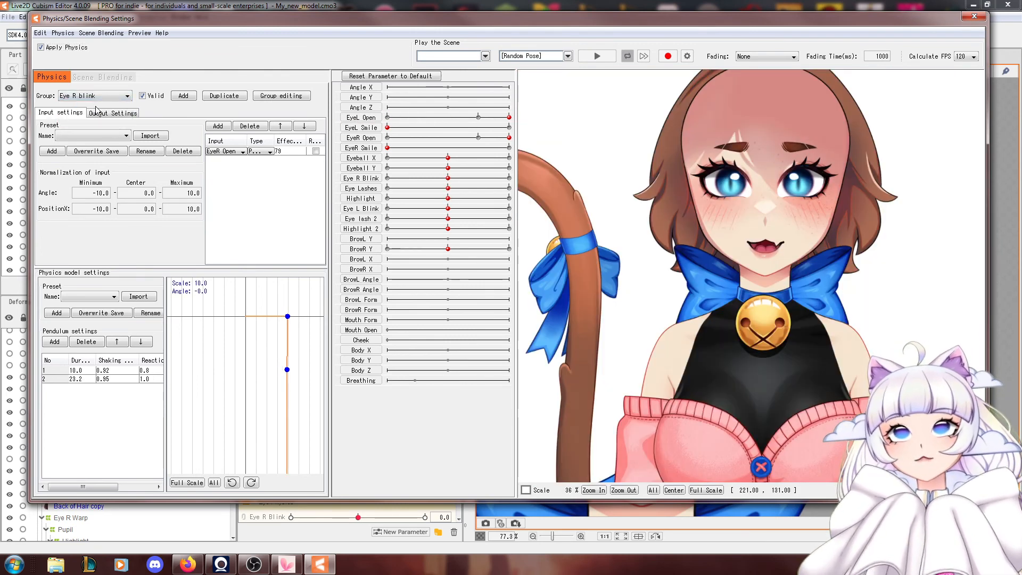
pyautogui.click(224, 97)
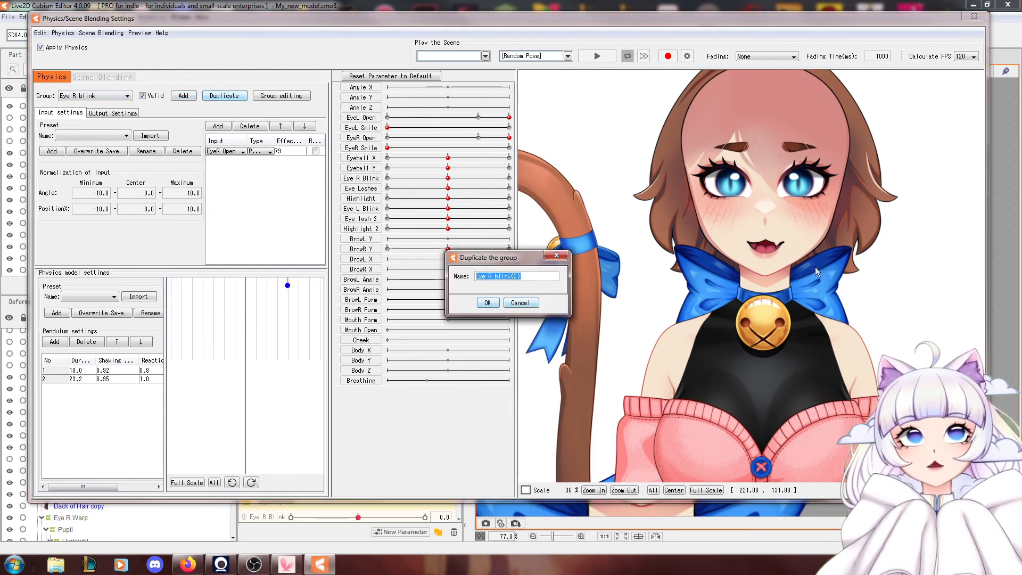
pyautogui.write('Eye')
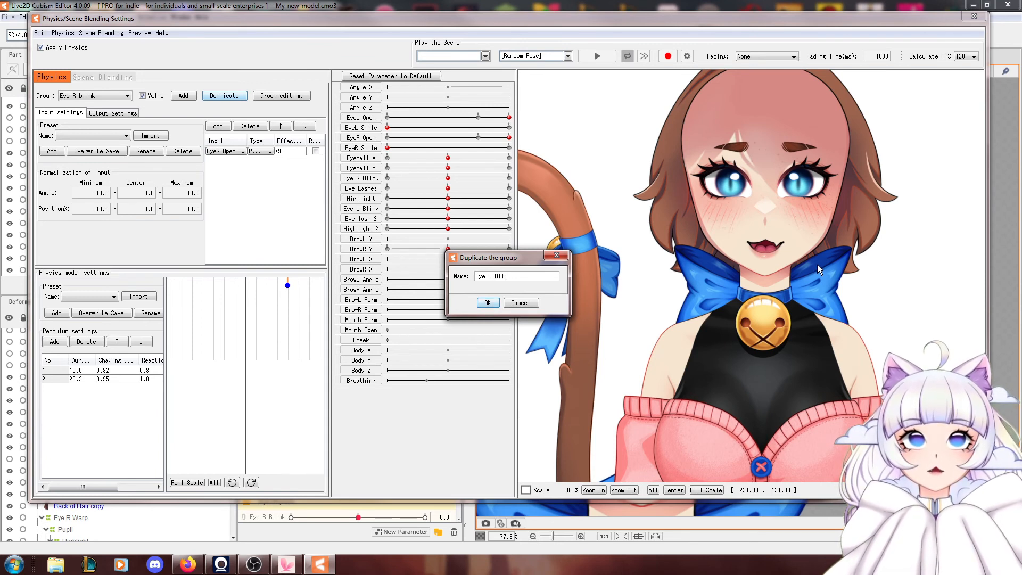
pyautogui.click(488, 303)
# Set the Eye L Blink group's input to EyeL Open and its output to Eye L Blink.
pyautogui.click(222, 153)
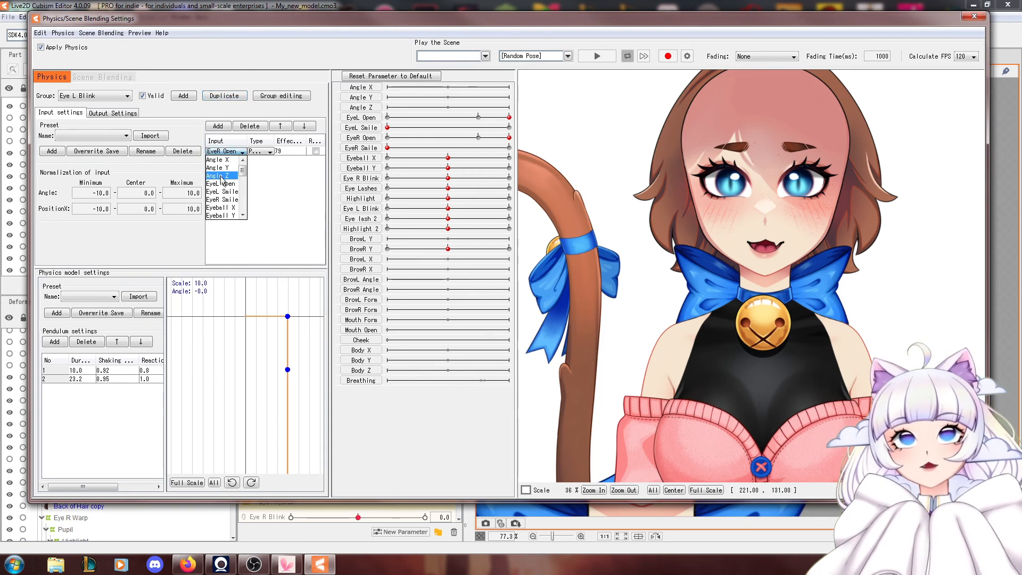
pyautogui.click(223, 185)
pyautogui.click(113, 112)
pyautogui.click(109, 155)
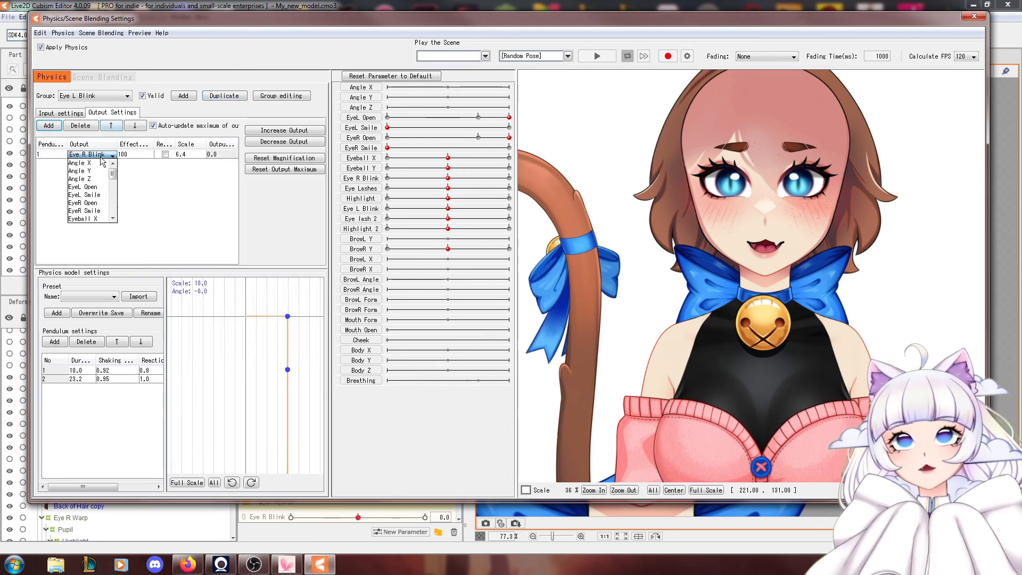
pyautogui.scroll(-2, 96, 208)
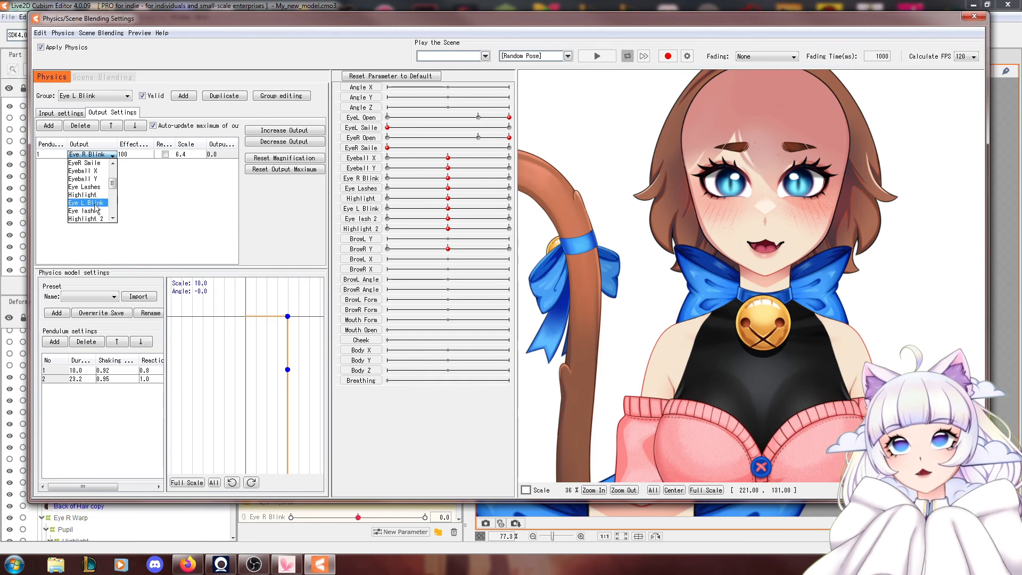
pyautogui.click(86, 179)
pyautogui.click(69, 114)
# Preview the blink physics of both eyes by sweeping EyeR Open and EyeL Open closed and back open.
pyautogui.scroll(5, 542, 174)
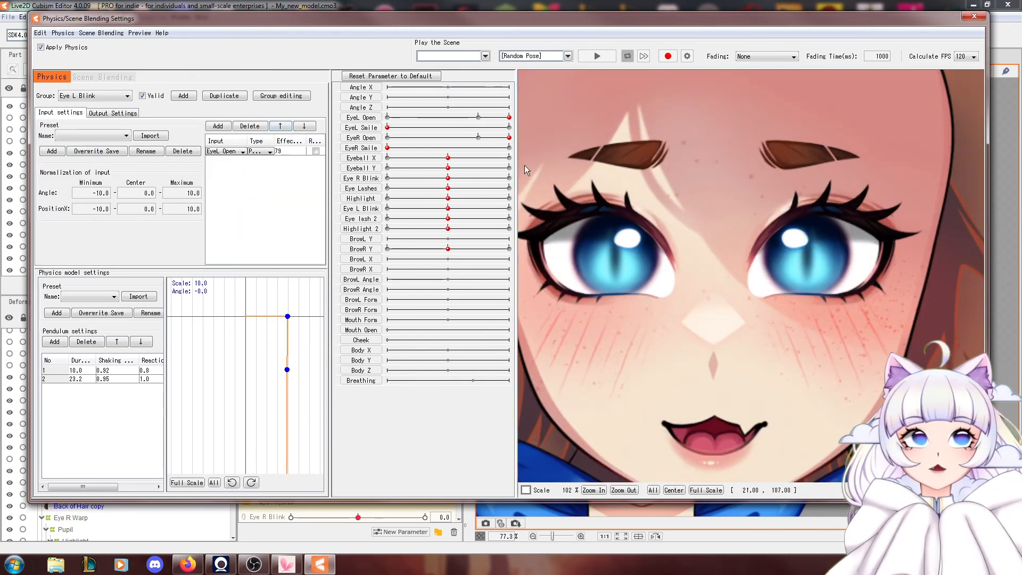
pyautogui.moveTo(339, 139); pyautogui.dragTo(525, 143)
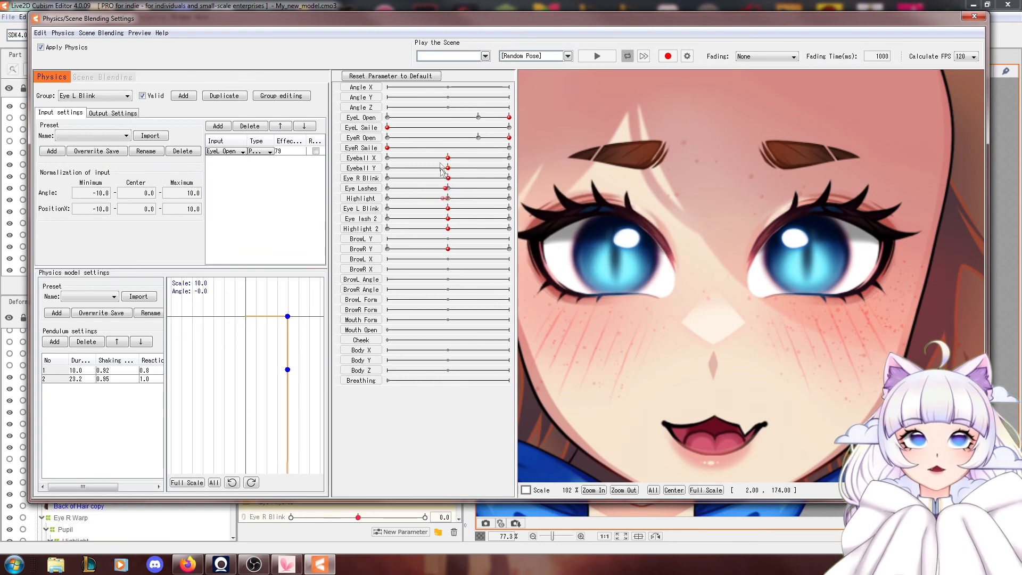
pyautogui.moveTo(464, 116); pyautogui.dragTo(528, 130)
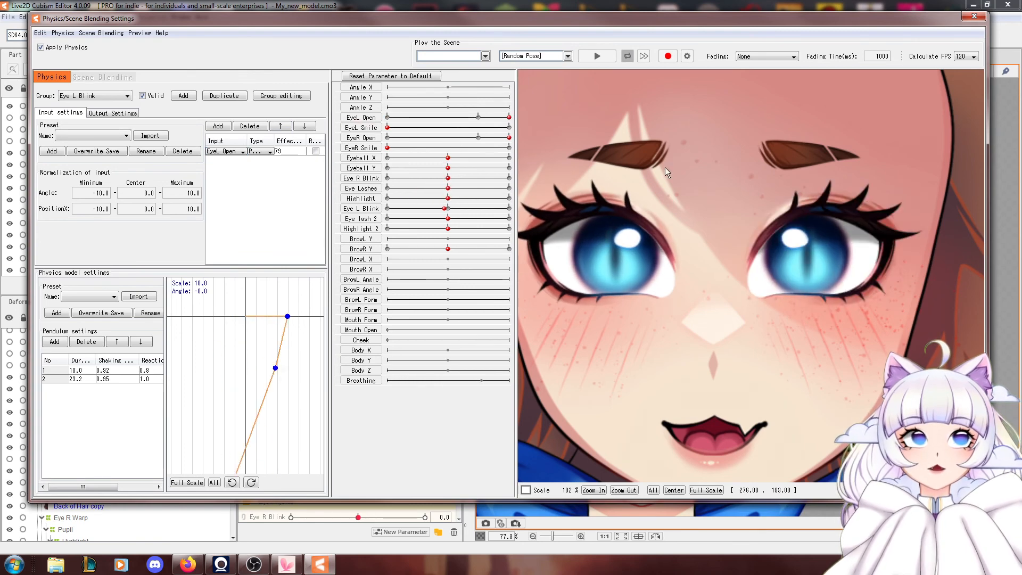
pyautogui.scroll(-2, 665, 182)
# Duplicate the lashes physics group, keeping the suggested name lashes(2).
pyautogui.click(101, 95)
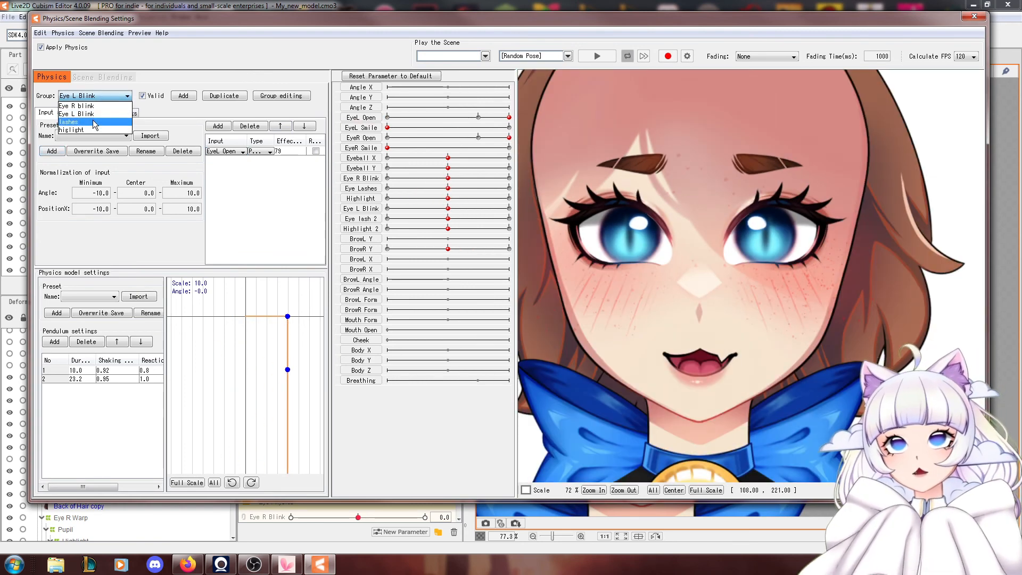
pyautogui.click(94, 122)
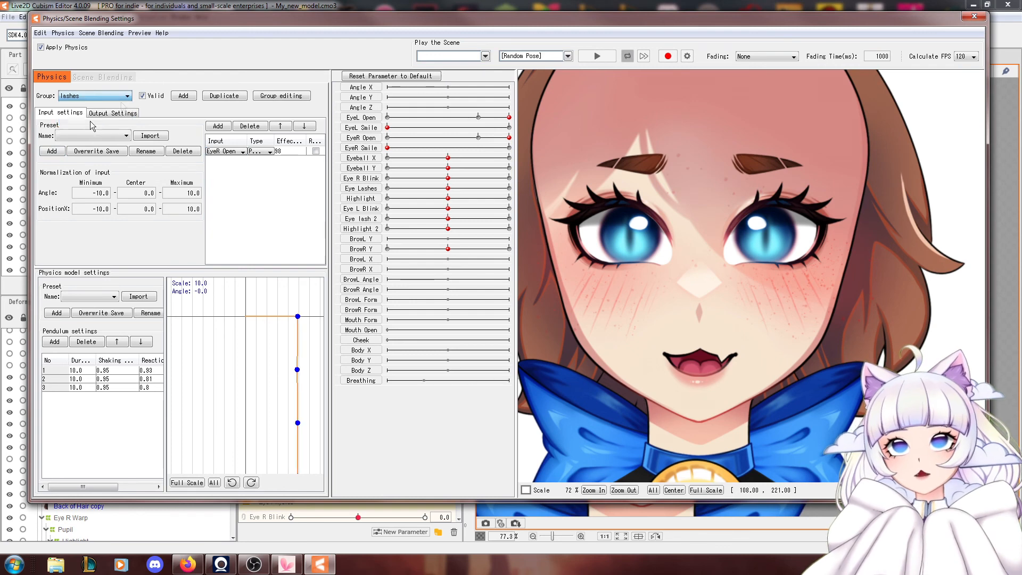
pyautogui.click(225, 96)
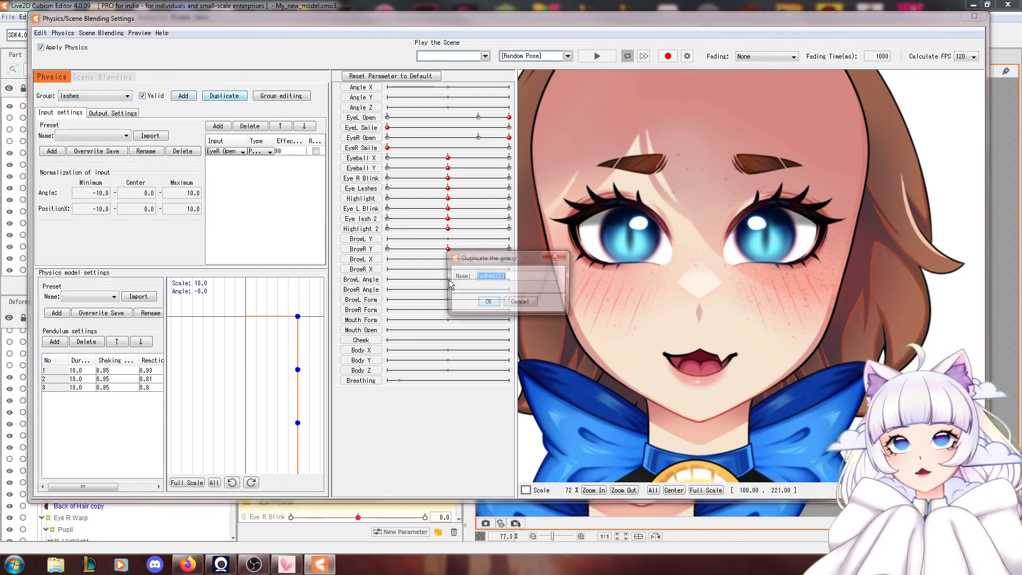
pyautogui.click(487, 303)
# Set the lashes(2) group's input to EyeL Open and its output to Eye lash 2.
pyautogui.click(224, 152)
pyautogui.click(227, 184)
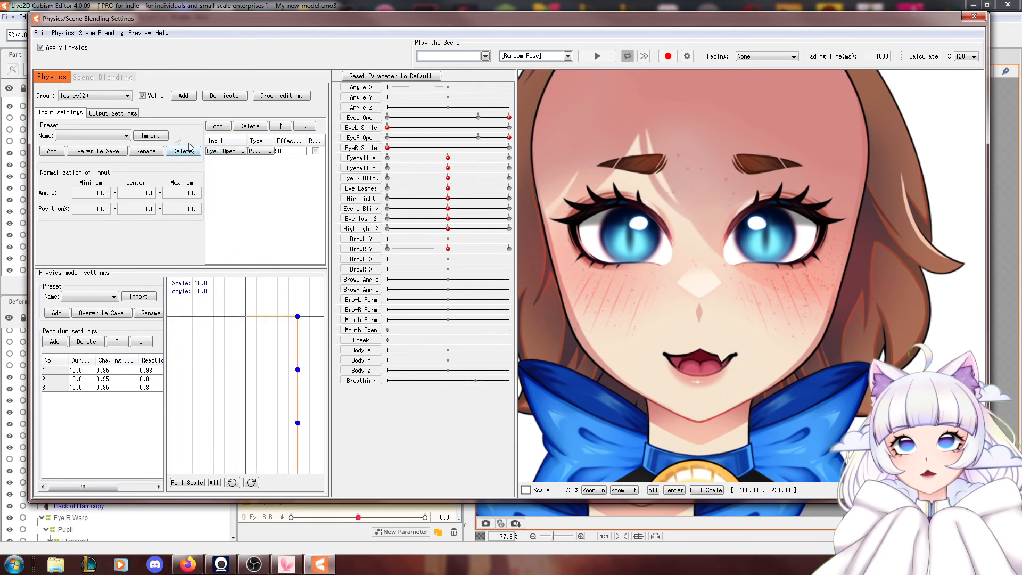
pyautogui.click(109, 114)
pyautogui.click(79, 155)
pyautogui.scroll(1, 91, 192)
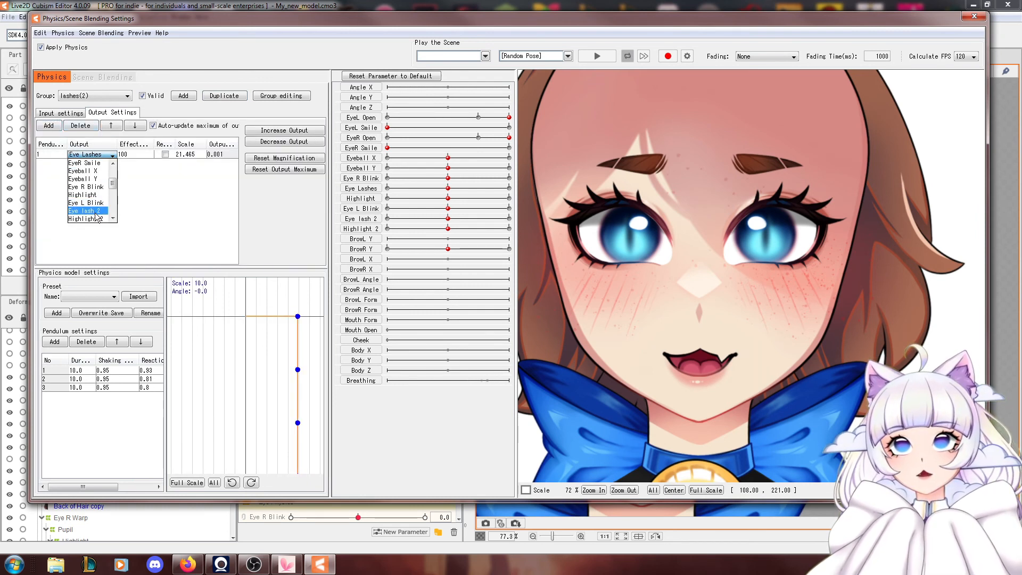
pyautogui.click(94, 211)
pyautogui.click(60, 113)
# Duplicate the higlight physics group, keeping the suggested name higlight(2).
pyautogui.click(95, 96)
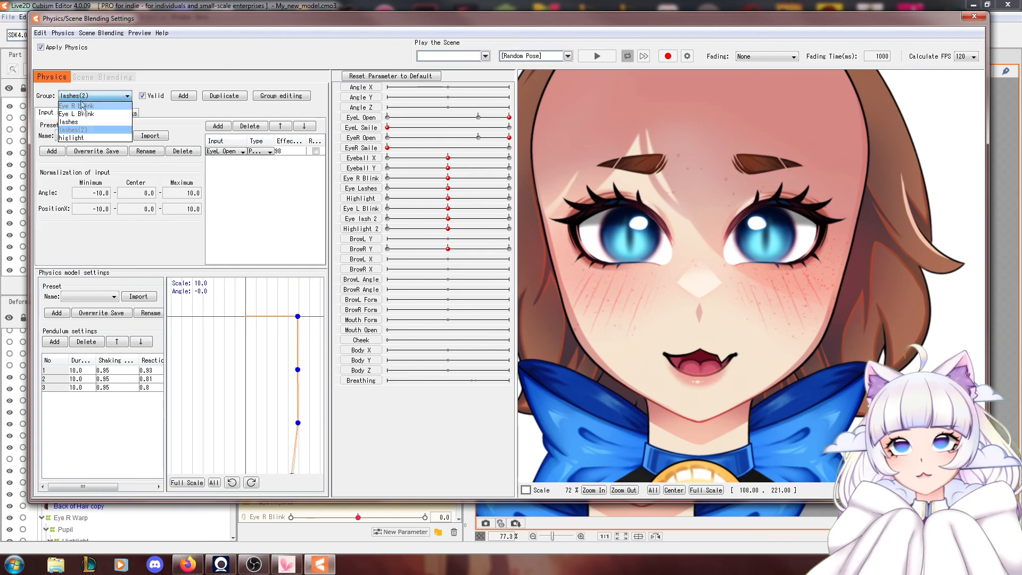
pyautogui.click(84, 138)
pyautogui.click(224, 96)
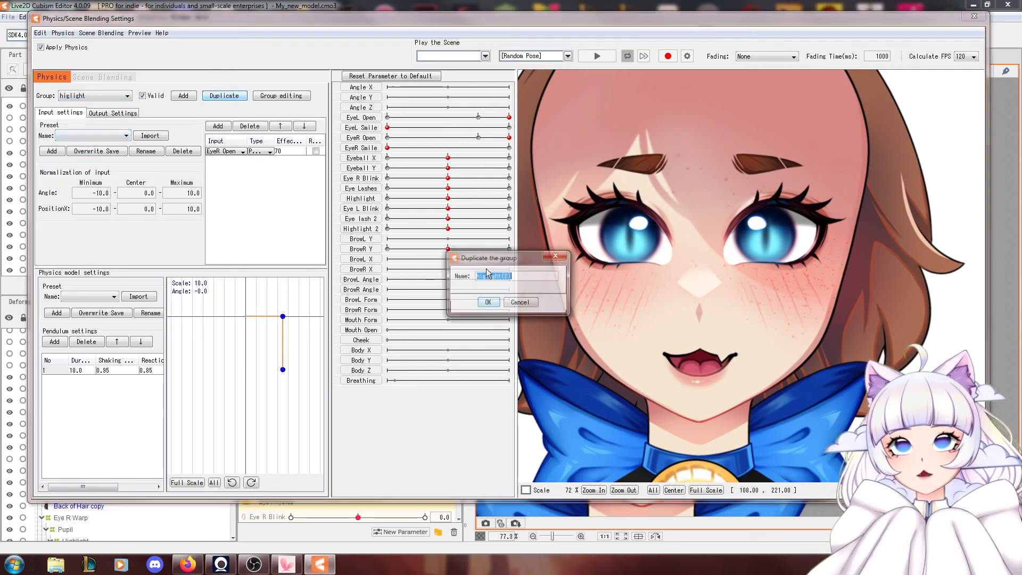
pyautogui.press('Return')
# Set the higlight(2) physics group's input to EyeL Open and its output to Highlight 2.
pyautogui.click(234, 151)
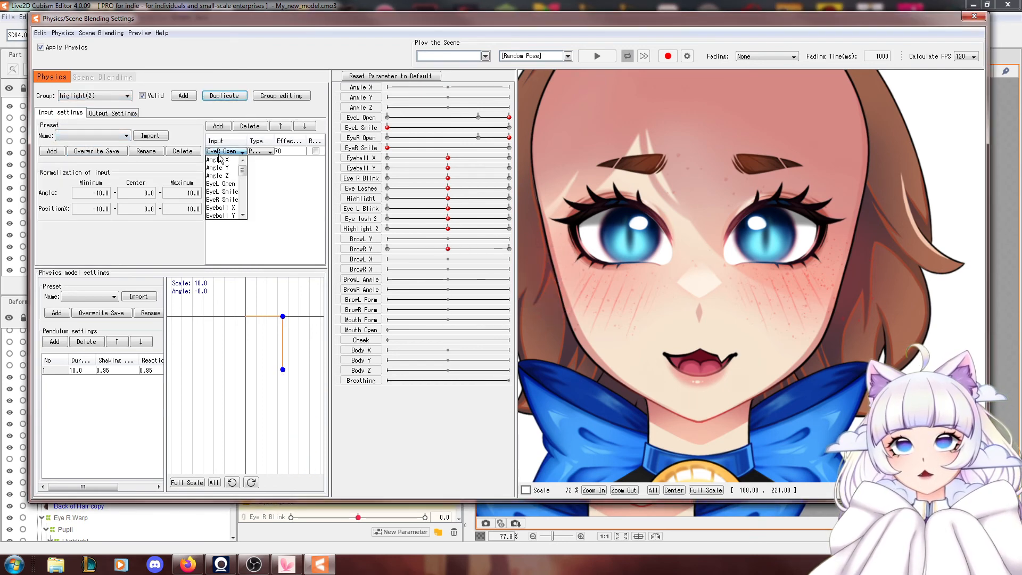
pyautogui.click(221, 191)
pyautogui.click(111, 112)
pyautogui.click(112, 154)
pyautogui.scroll(-2, 93, 197)
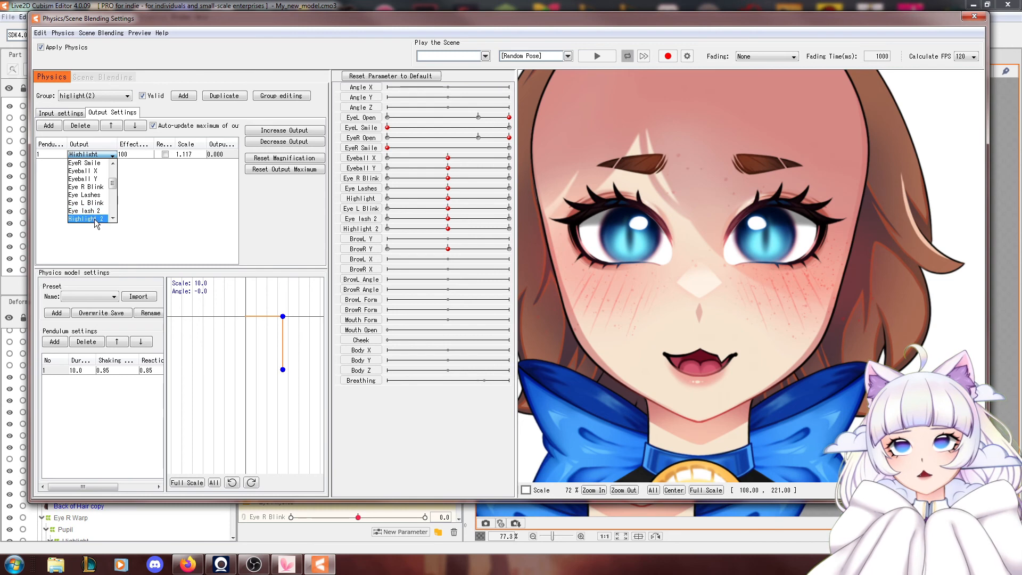
pyautogui.click(92, 209)
pyautogui.click(59, 113)
# Preview the blink physics by sweeping EyeL Open and EyeR Open closed and open, and close the physics settings.
pyautogui.scroll(3, 727, 197)
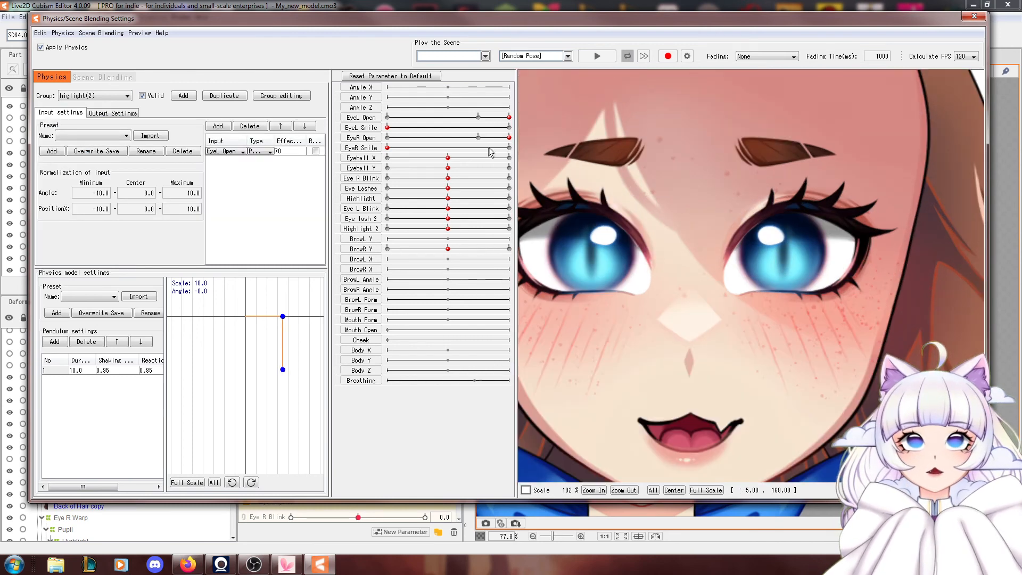
pyautogui.moveTo(450, 117); pyautogui.dragTo(644, 165)
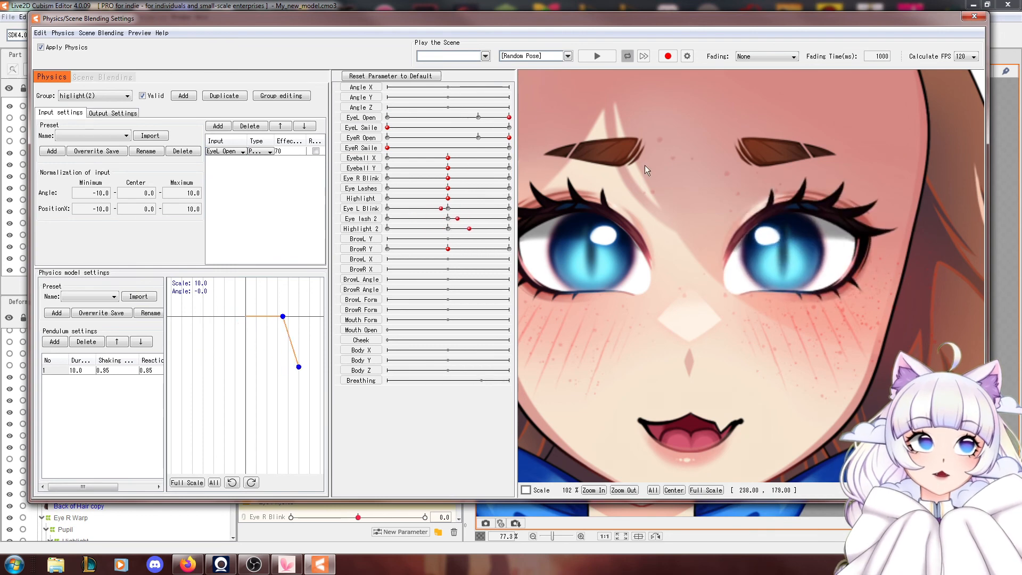
pyautogui.scroll(-3, 663, 175)
pyautogui.moveTo(434, 118); pyautogui.dragTo(507, 135)
pyautogui.moveTo(437, 138); pyautogui.dragTo(612, 176)
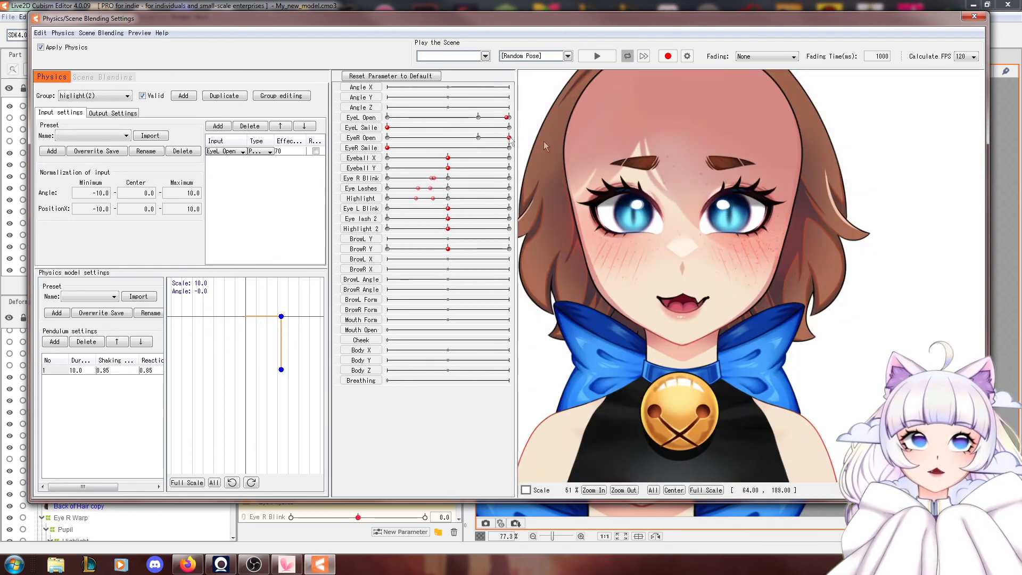
pyautogui.scroll(1, 621, 184)
pyautogui.moveTo(451, 121); pyautogui.dragTo(526, 142)
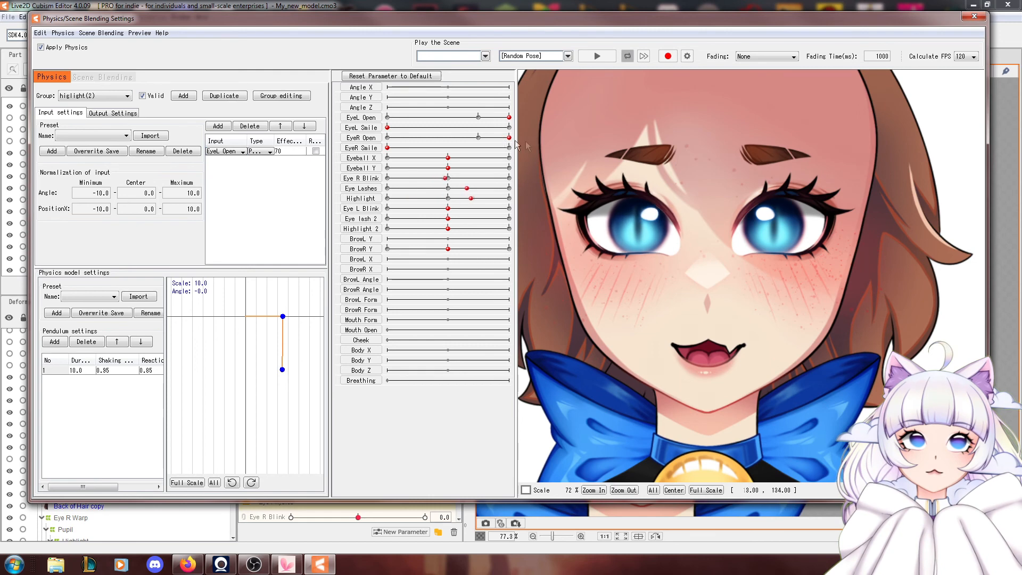
pyautogui.scroll(1, 630, 179)
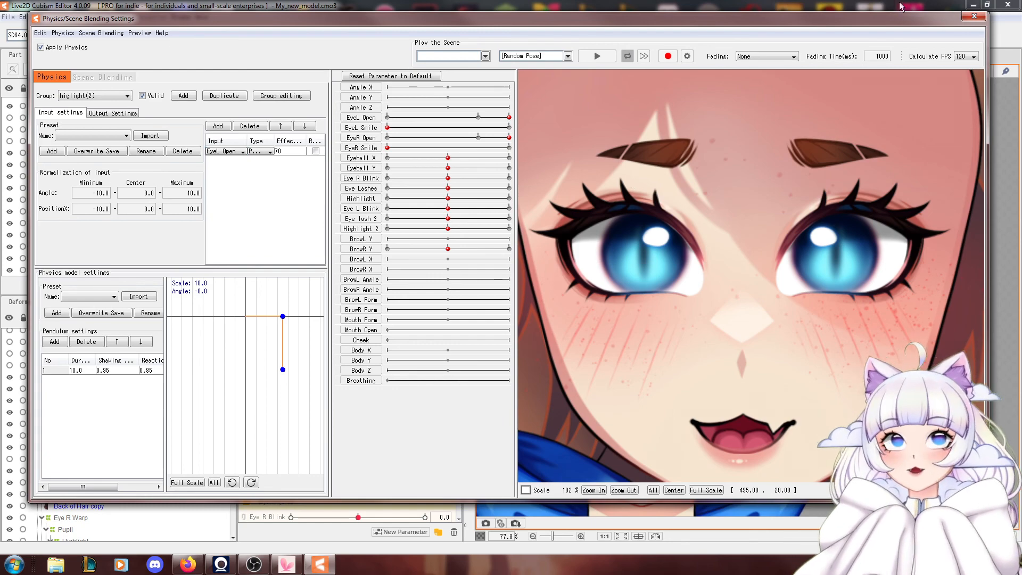
pyautogui.click(974, 16)
# Change the parameter of the left eye's Brow Y warp deformer from BrowR Y to BrowL Y.
pyautogui.scroll(-5, 687, 307)
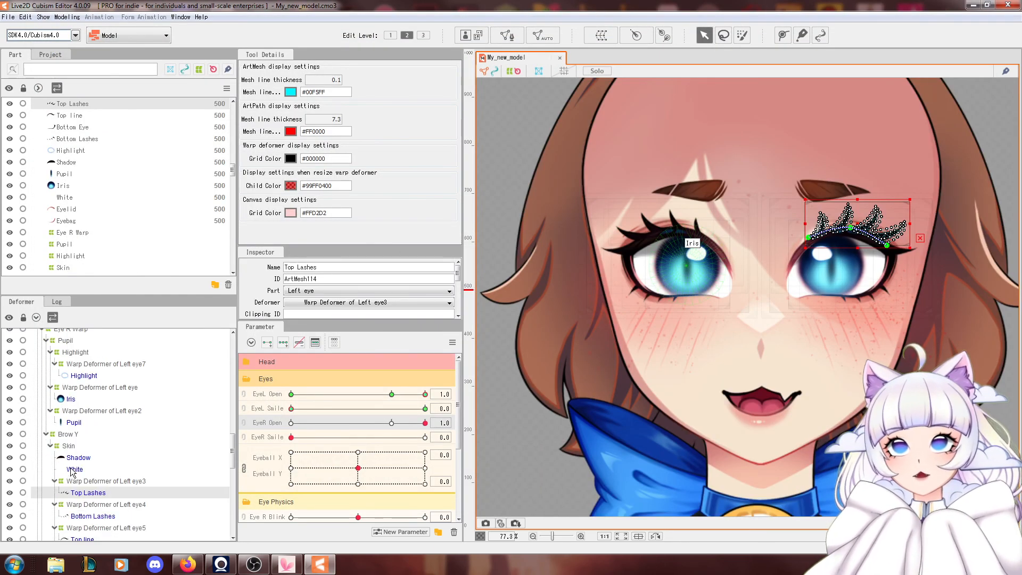
pyautogui.scroll(-4, 75, 474)
pyautogui.click(83, 482)
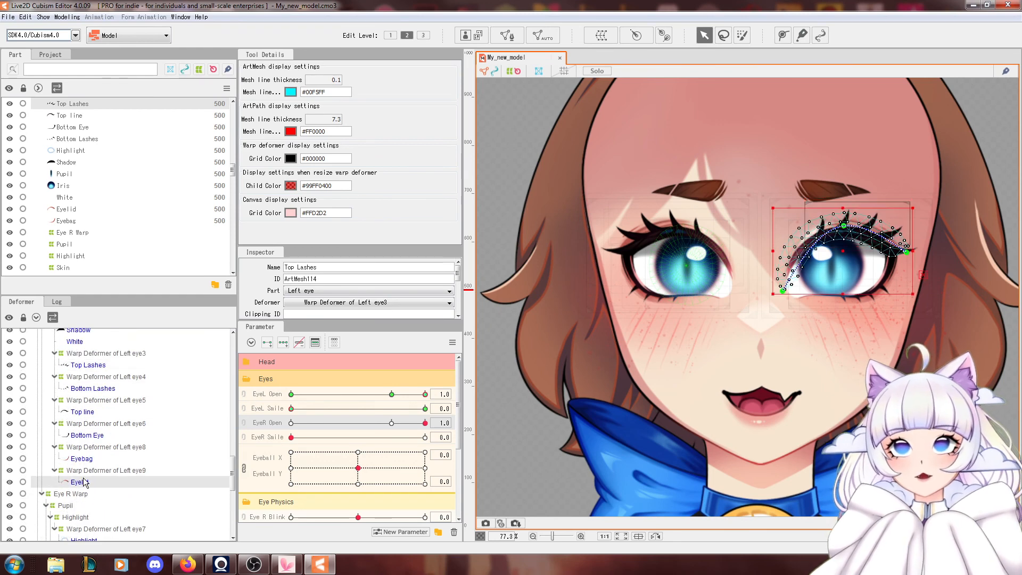
pyautogui.scroll(5, 90, 431)
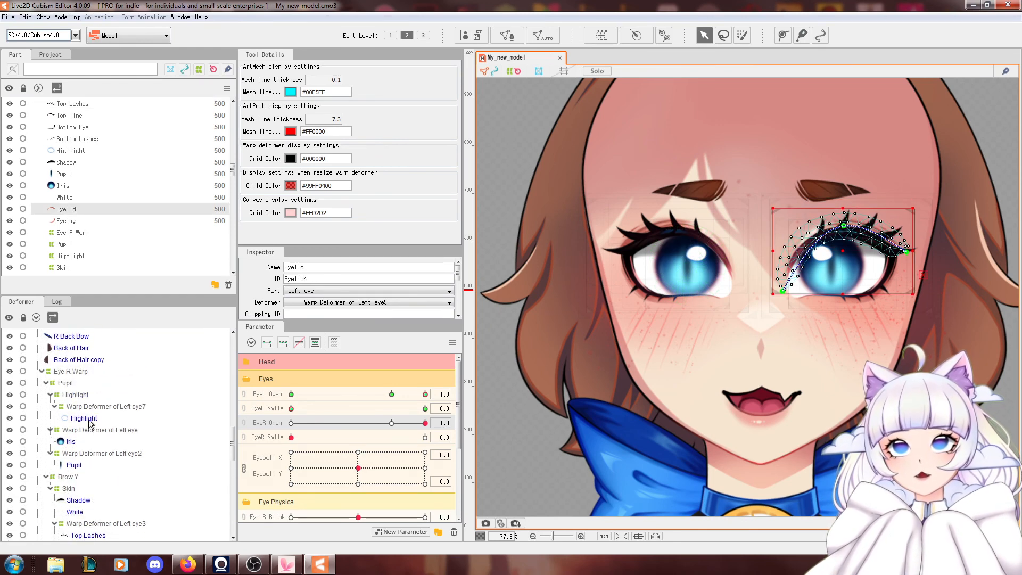
pyautogui.click(67, 476)
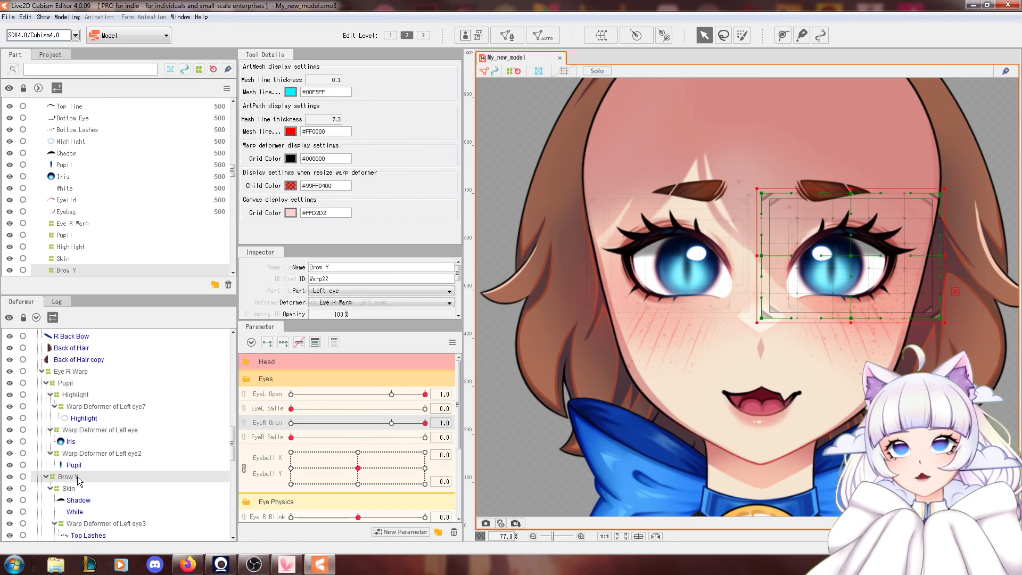
pyautogui.scroll(-4, 332, 488)
pyautogui.click(331, 482)
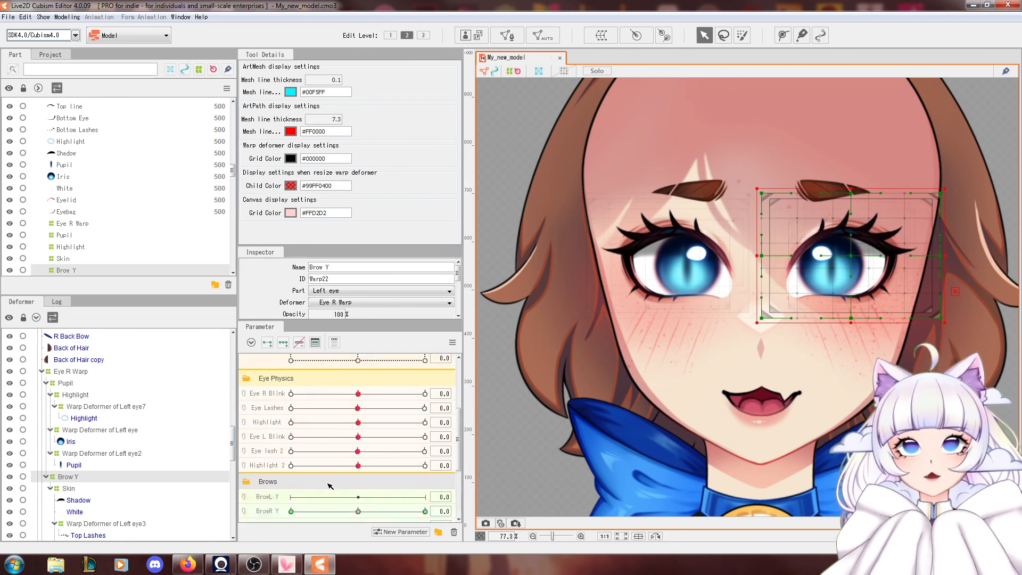
pyautogui.scroll(-1, 328, 485)
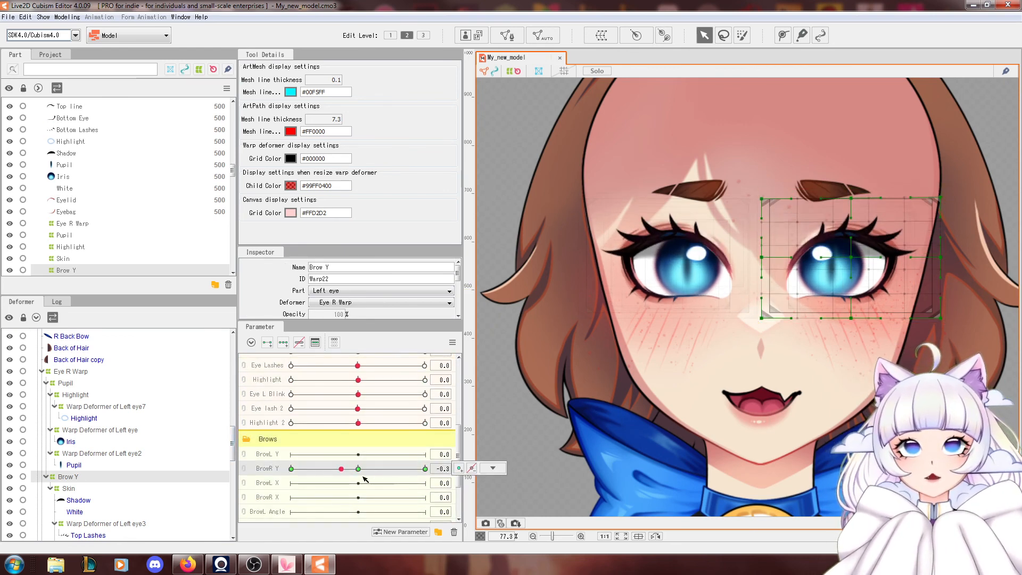
pyautogui.scroll(-1, 393, 461)
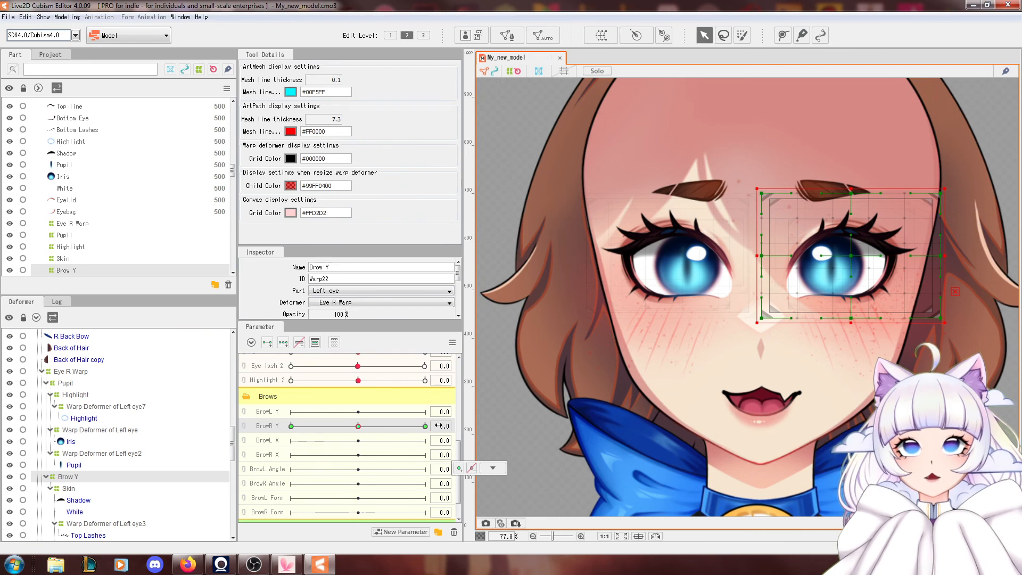
pyautogui.click(498, 468)
pyautogui.scroll(-3, 435, 283)
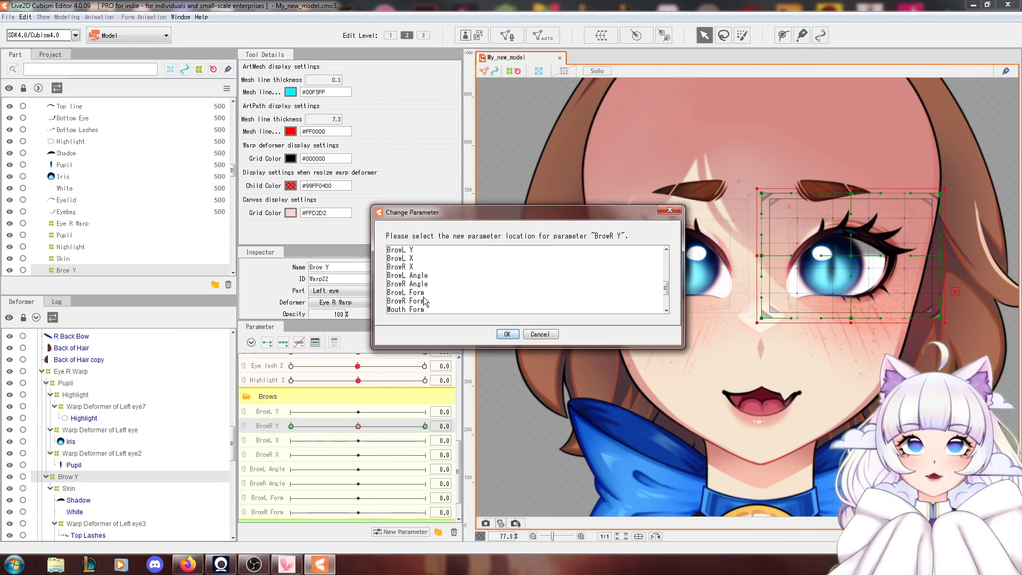
pyautogui.click(412, 252)
pyautogui.click(510, 334)
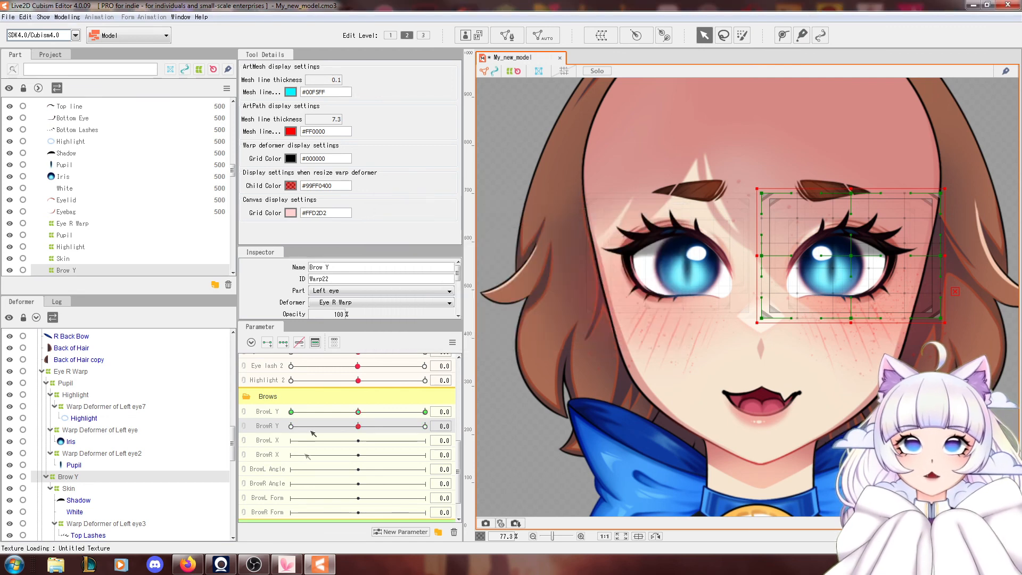
pyautogui.click(452, 342)
pyautogui.click(511, 342)
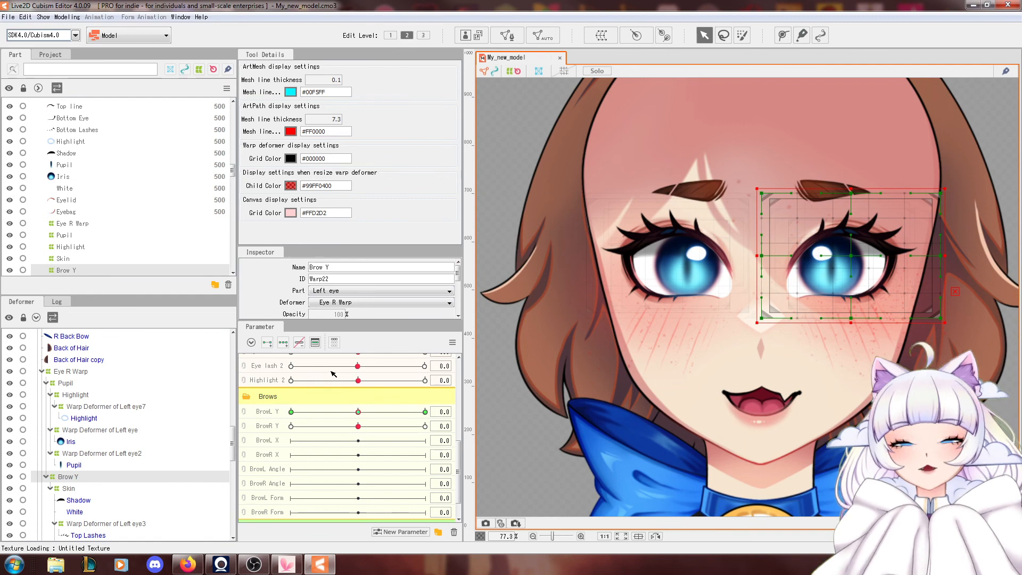
# Reopen the physics and scene blending settings and preview the blink by sweeping EyeL Open closed and open.
pyautogui.scroll(3, 339, 404)
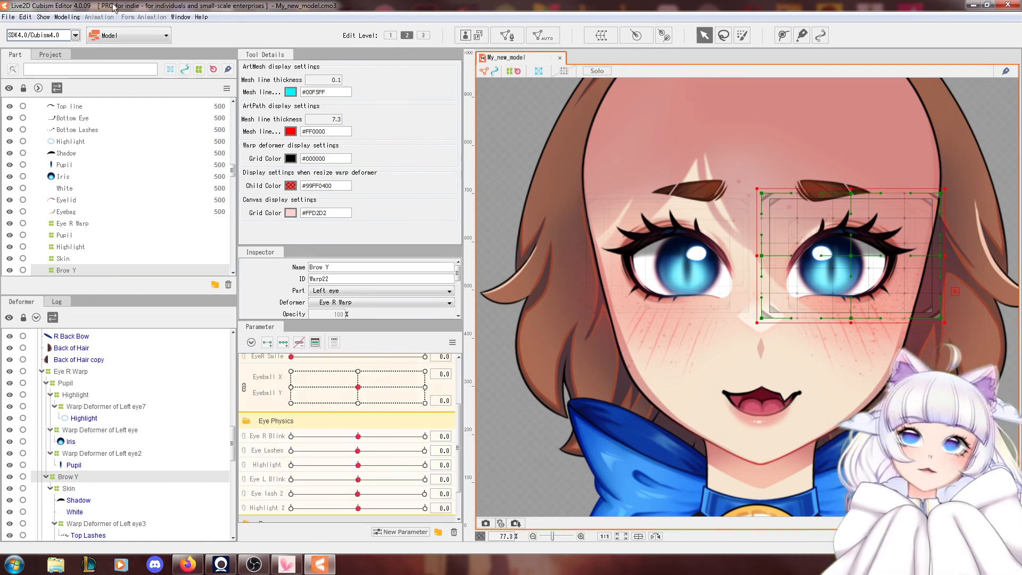
pyautogui.click(67, 17)
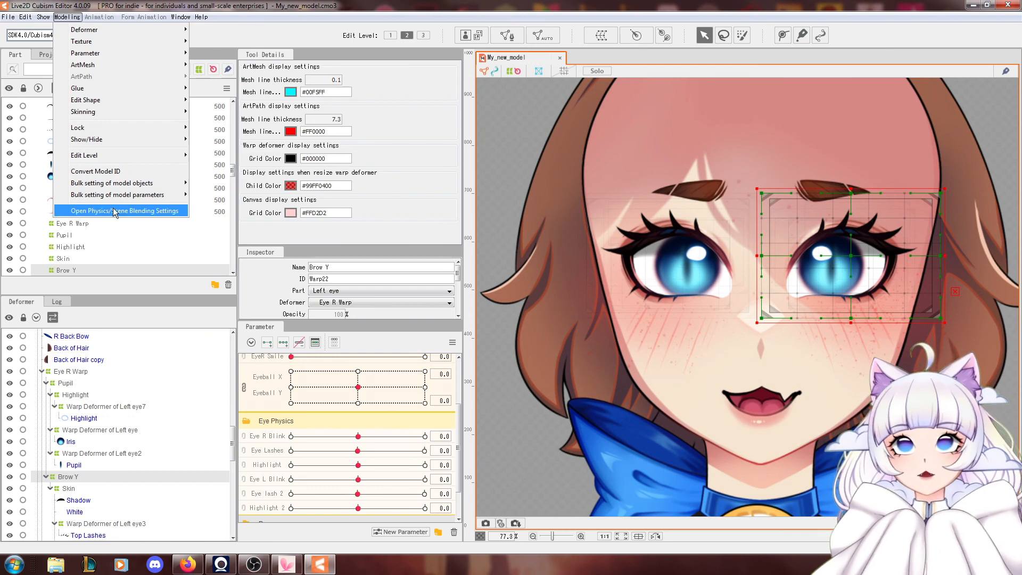
pyautogui.click(113, 210)
pyautogui.scroll(8, 740, 102)
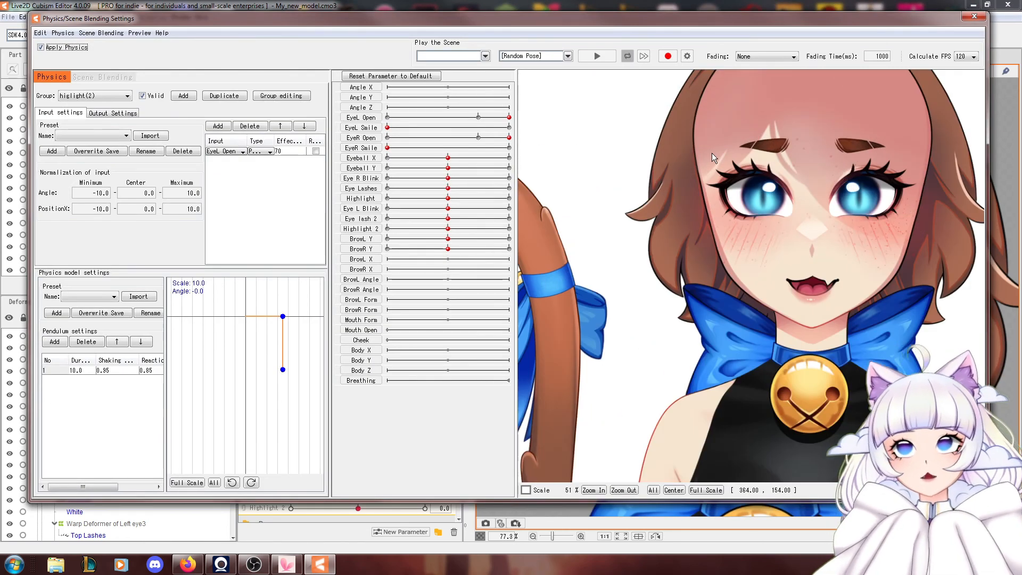
pyautogui.moveTo(448, 118); pyautogui.dragTo(576, 148)
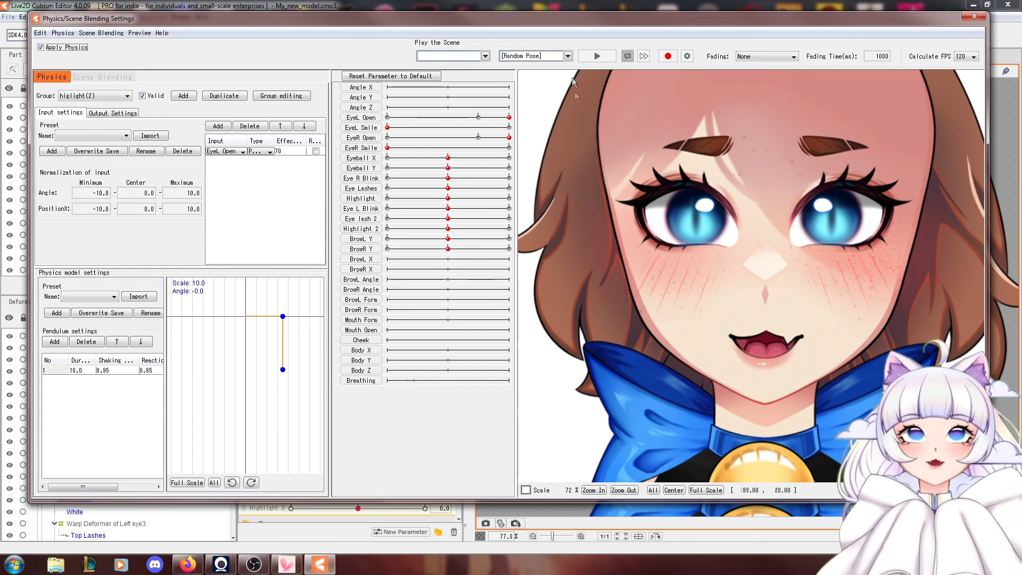
pyautogui.moveTo(477, 120)
pyautogui.mouseDown()
pyautogui.moveTo(397, 118)
pyautogui.moveTo(478, 119)
pyautogui.moveTo(400, 140)
pyautogui.moveTo(478, 137)
pyautogui.moveTo(398, 117)
pyautogui.moveTo(478, 117)
pyautogui.mouseUp()
# Preview the gaze movement by varying Eyeball X and Eyeball Y and returning both to the centre.
pyautogui.scroll(-4, 795, 149)
pyautogui.scroll(3, 795, 149)
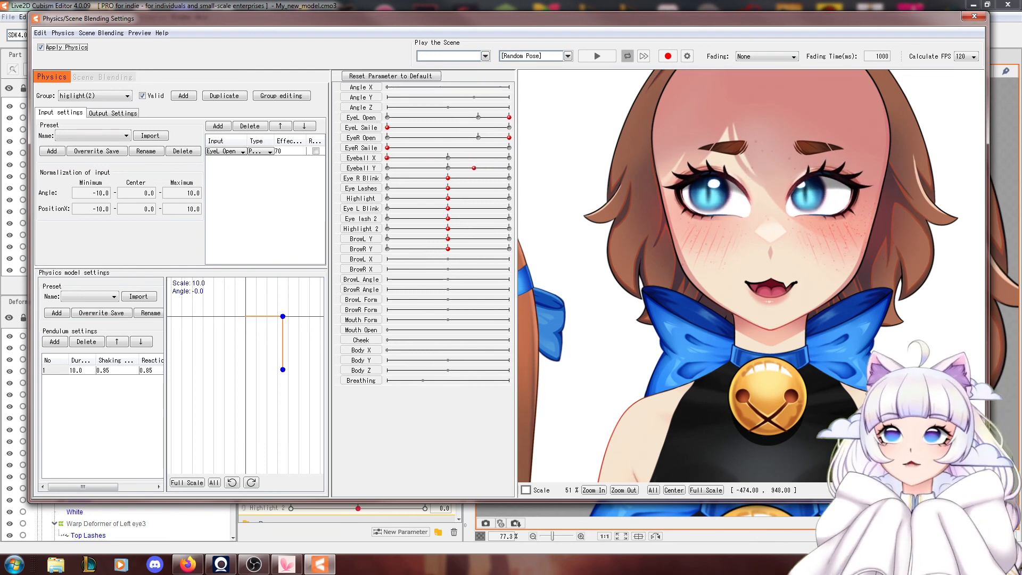
pyautogui.scroll(2, 721, 173)
pyautogui.moveTo(447, 159)
pyautogui.mouseDown()
pyautogui.moveTo(417, 168)
pyautogui.moveTo(481, 188)
pyautogui.moveTo(380, 198)
pyautogui.moveTo(452, 158)
pyautogui.moveTo(446, 167)
pyautogui.moveTo(479, 163)
pyautogui.moveTo(453, 177)
pyautogui.mouseUp()
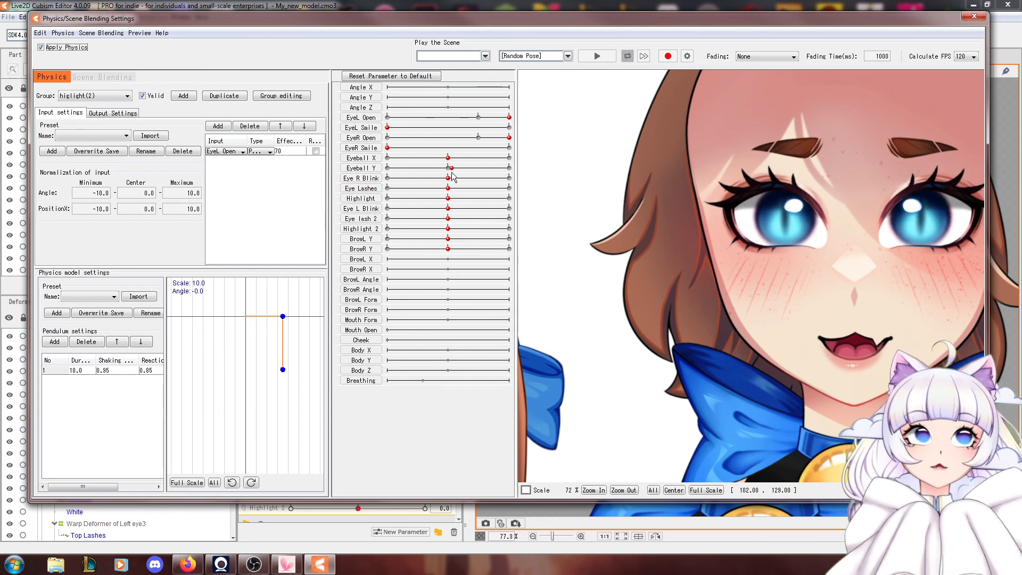
pyautogui.scroll(-2, 529, 174)
pyautogui.scroll(2, 910, 179)
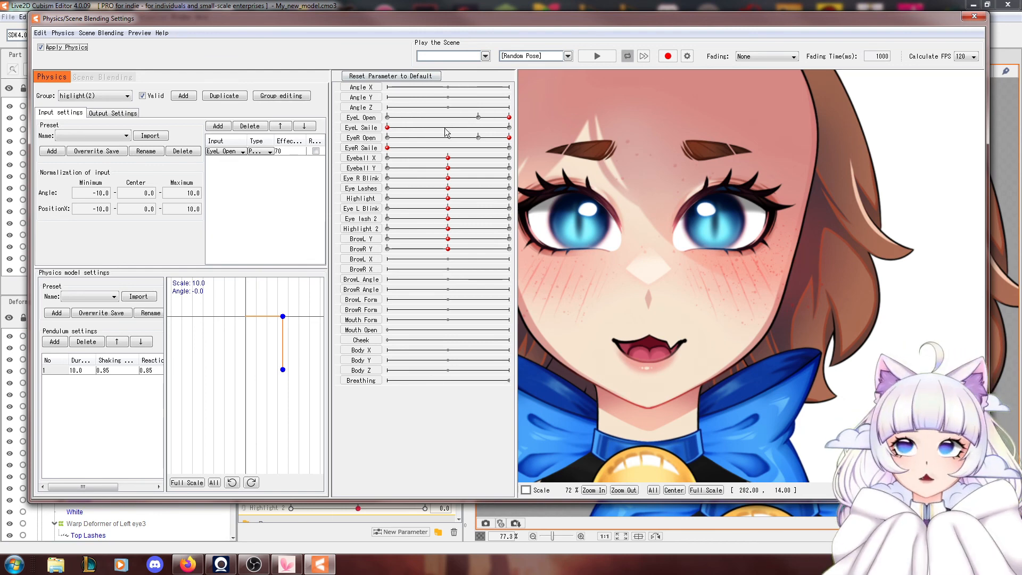
# Sweep EyeL Open and EyeR Open closed and open again and examine the finished blink bounce on the face.
pyautogui.moveTo(458, 117); pyautogui.dragTo(519, 146)
pyautogui.moveTo(449, 138); pyautogui.dragTo(515, 123)
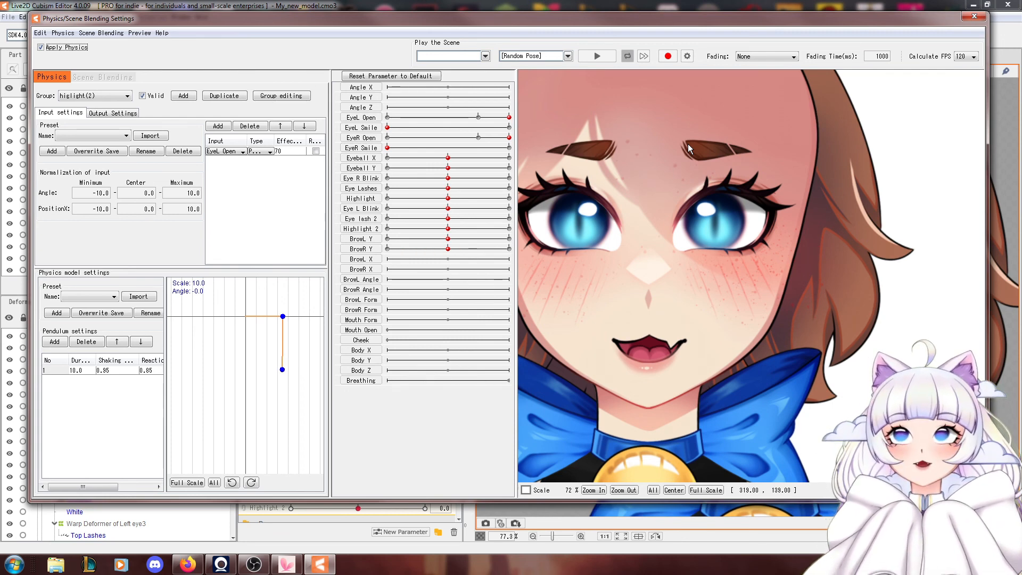
pyautogui.moveTo(687, 144); pyautogui.dragTo(689, 206)
pyautogui.scroll(-2, 783, 256)
pyautogui.scroll(2, 865, 286)
pyautogui.scroll(-1, 713, 382)
pyautogui.scroll(1, 705, 382)
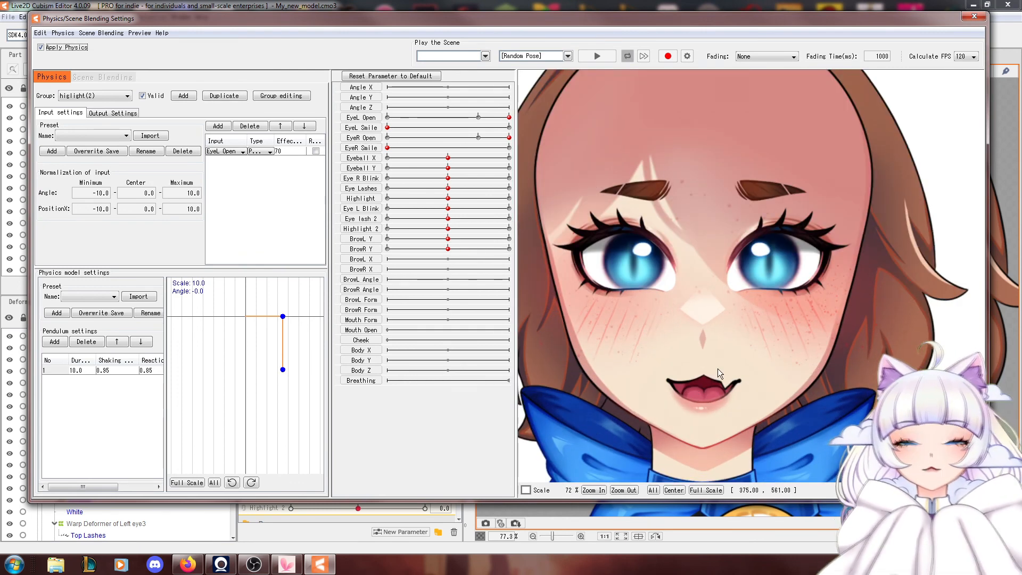